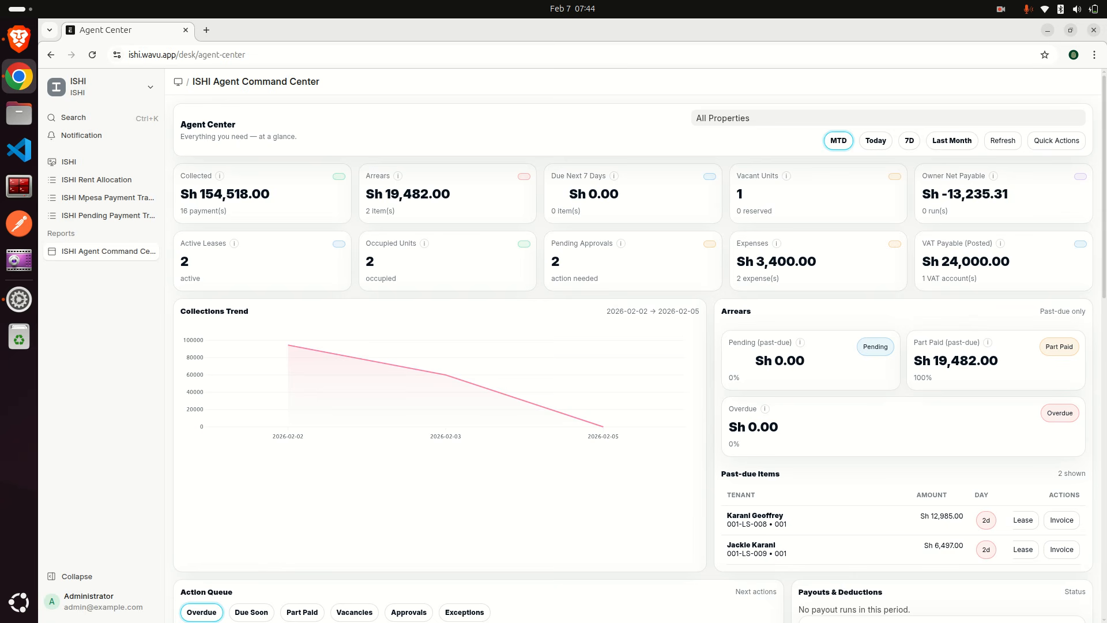
- Review the Agent Center heading, subtitle and the Sh 154,518.00 collected total on the dashboard
{"action": "scroll", "coordinate": [634, 357], "scroll_direction": "down", "scroll_amount": 10}
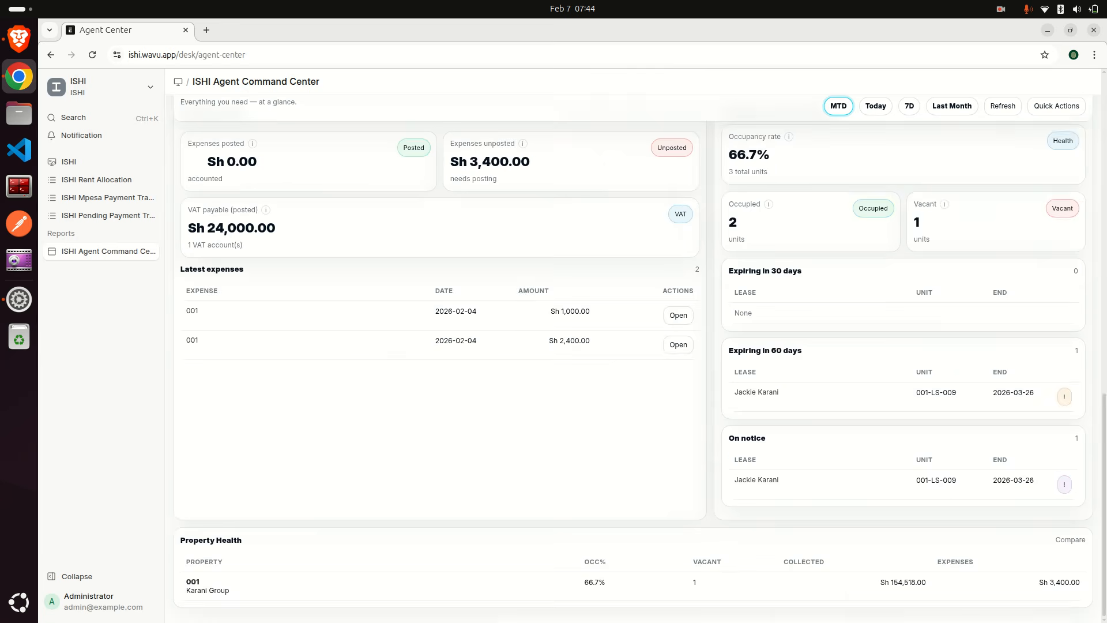
{"action": "scroll", "coordinate": [634, 357], "scroll_direction": "up", "scroll_amount": 10}
{"action": "scroll", "coordinate": [634, 357], "scroll_direction": "up", "scroll_amount": 1}
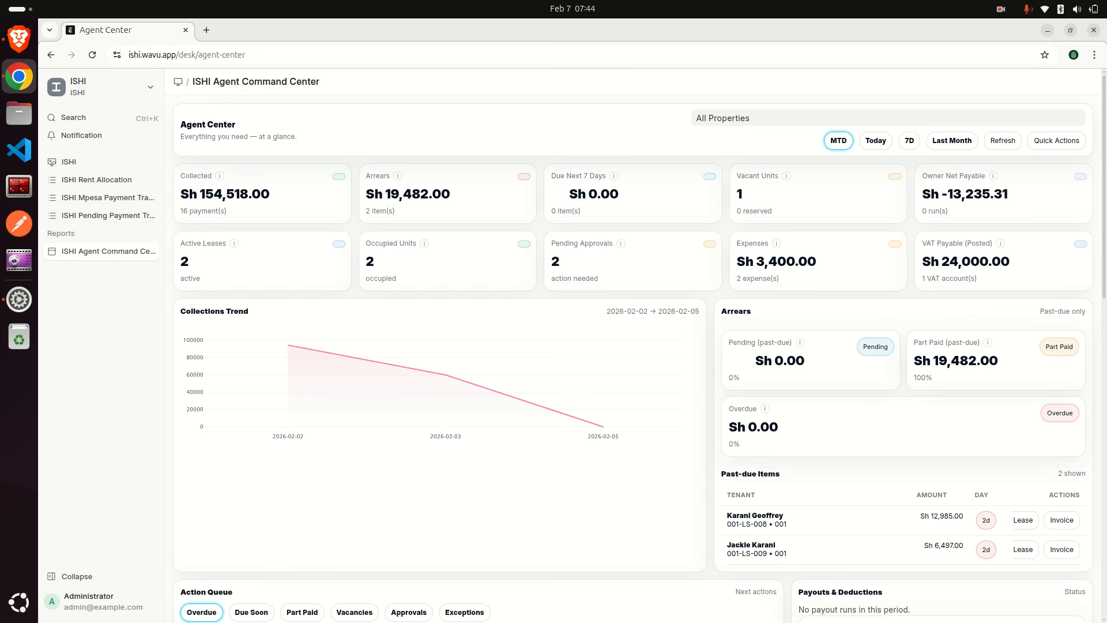
{"action": "left_click_drag", "start_coordinate": [181, 124], "coordinate": [235, 124]}
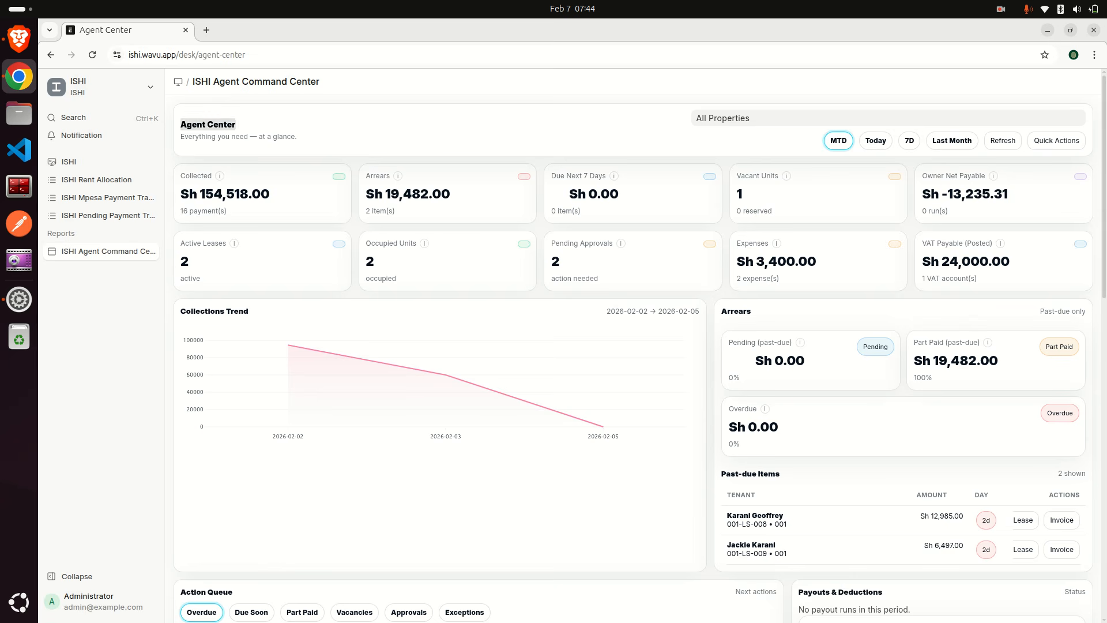
{"action": "left_click", "coordinate": [237, 126]}
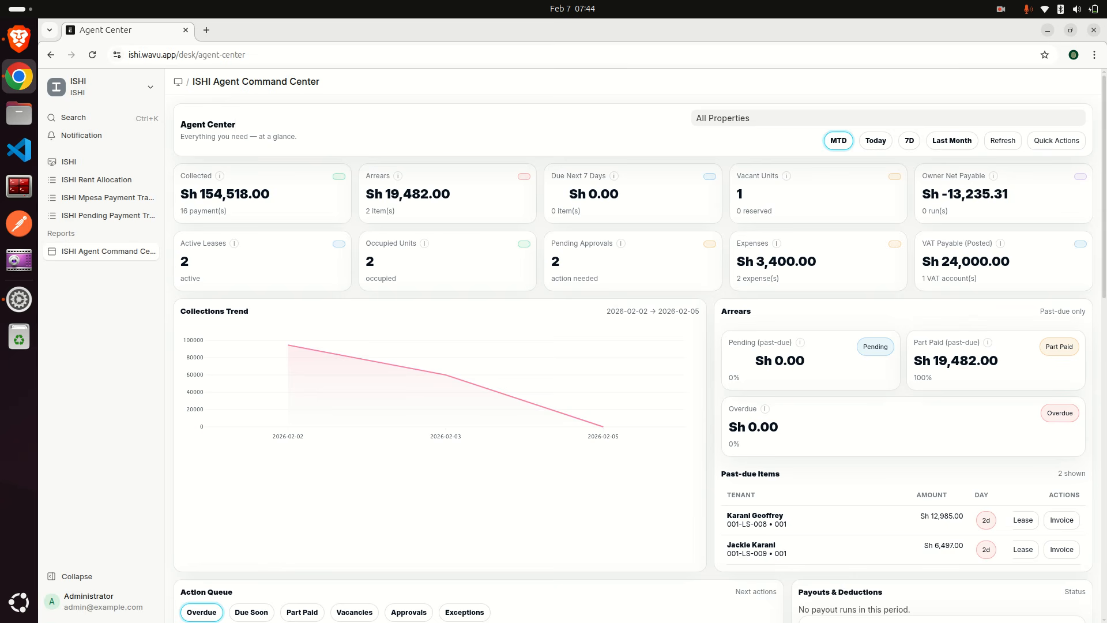
{"action": "left_click_drag", "start_coordinate": [180, 125], "coordinate": [236, 124]}
{"action": "left_click_drag", "start_coordinate": [181, 137], "coordinate": [297, 136]}
{"action": "left_click_drag", "start_coordinate": [181, 175], "coordinate": [212, 176]}
{"action": "left_click", "coordinate": [212, 176]}
{"action": "left_click_drag", "start_coordinate": [181, 194], "coordinate": [270, 193]}
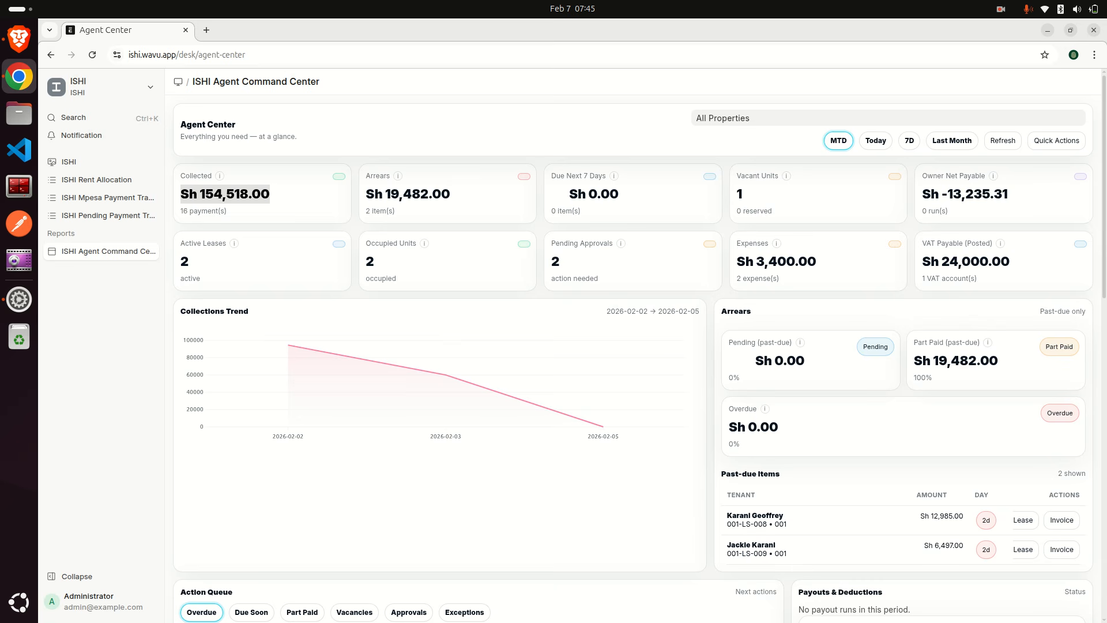
{"action": "left_click", "coordinate": [269, 195]}
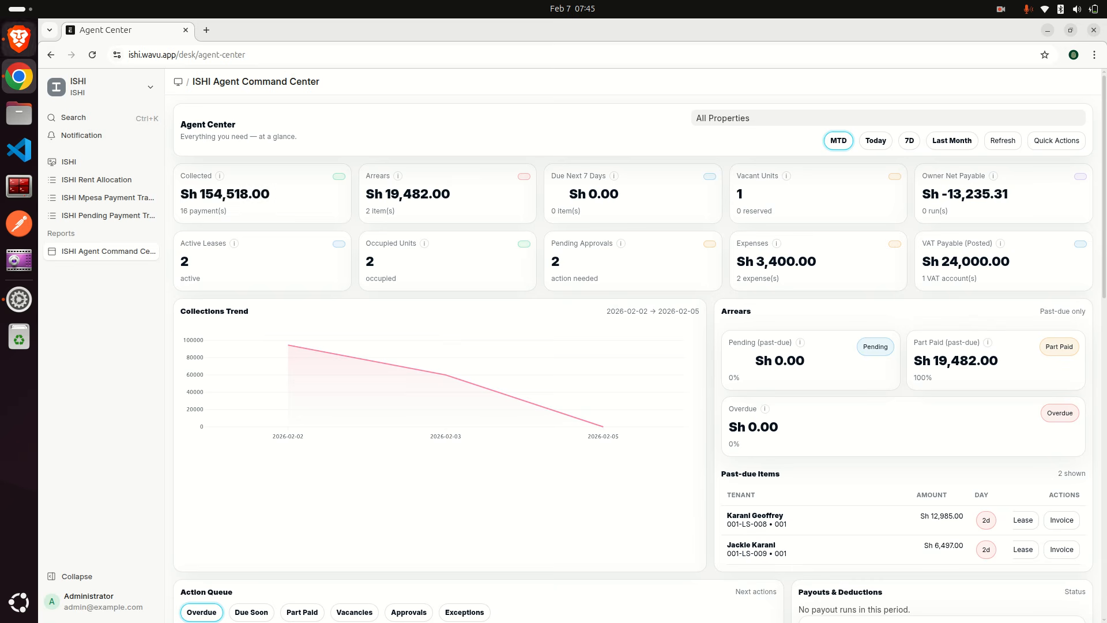
- Quit Brave, closing all seven tabs, then check the dashboard's payment count
{"action": "right_click", "coordinate": [19, 38]}
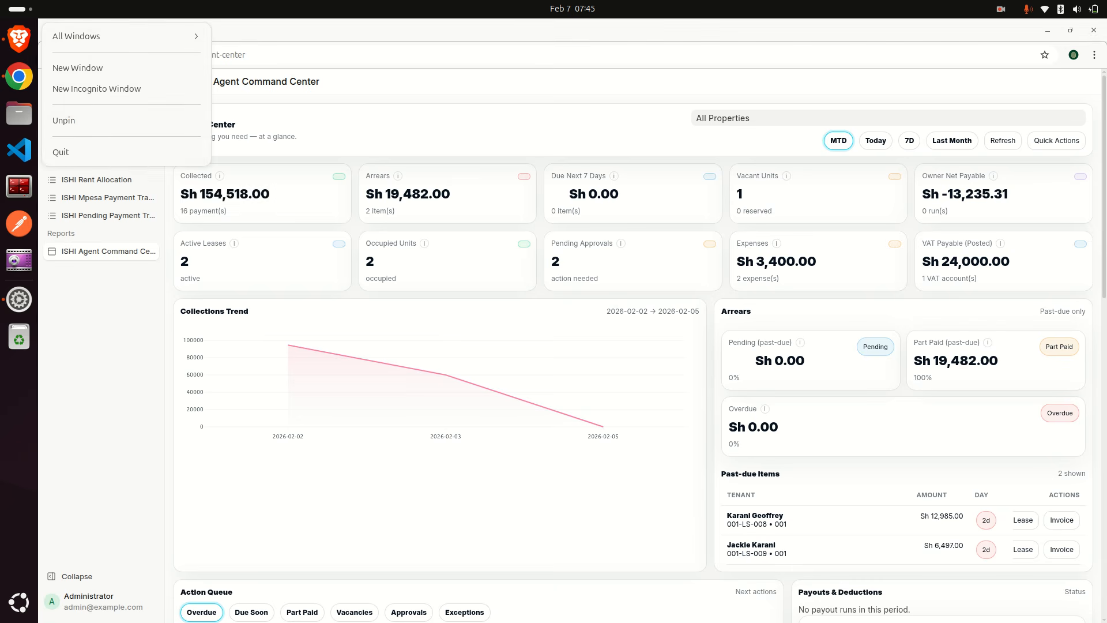
{"action": "left_click", "coordinate": [126, 151]}
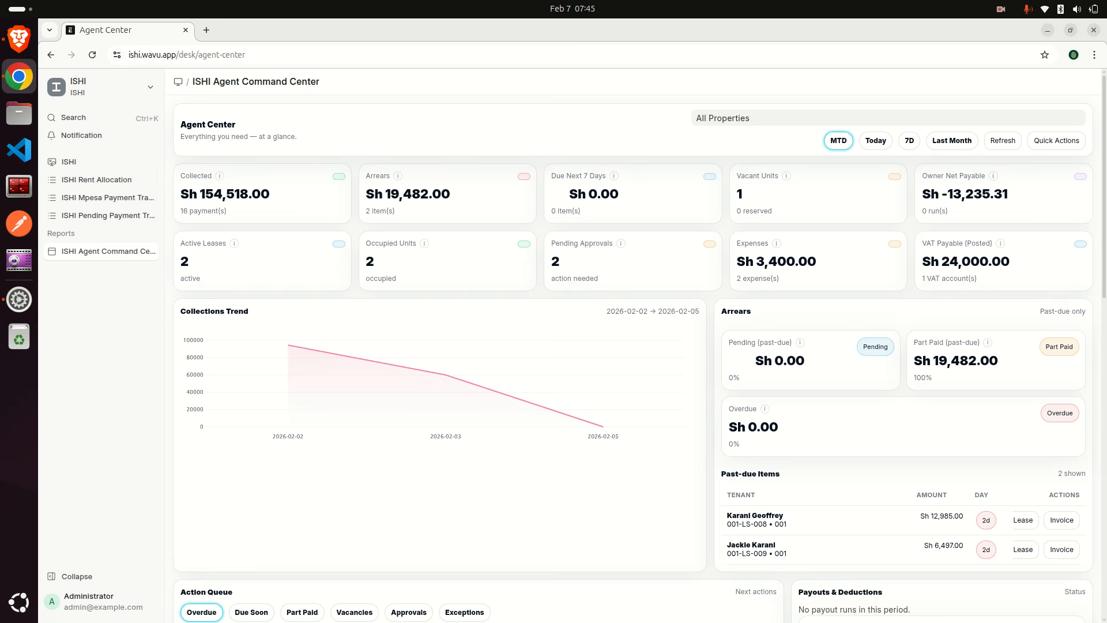
{"action": "right_click", "coordinate": [19, 38]}
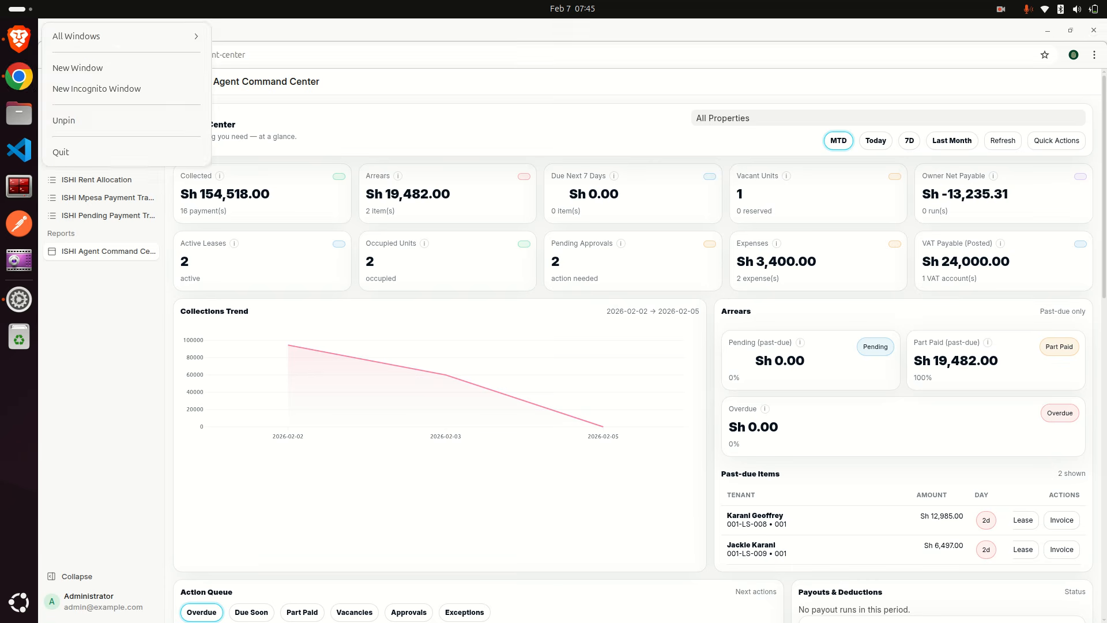
{"action": "left_click", "coordinate": [126, 151]}
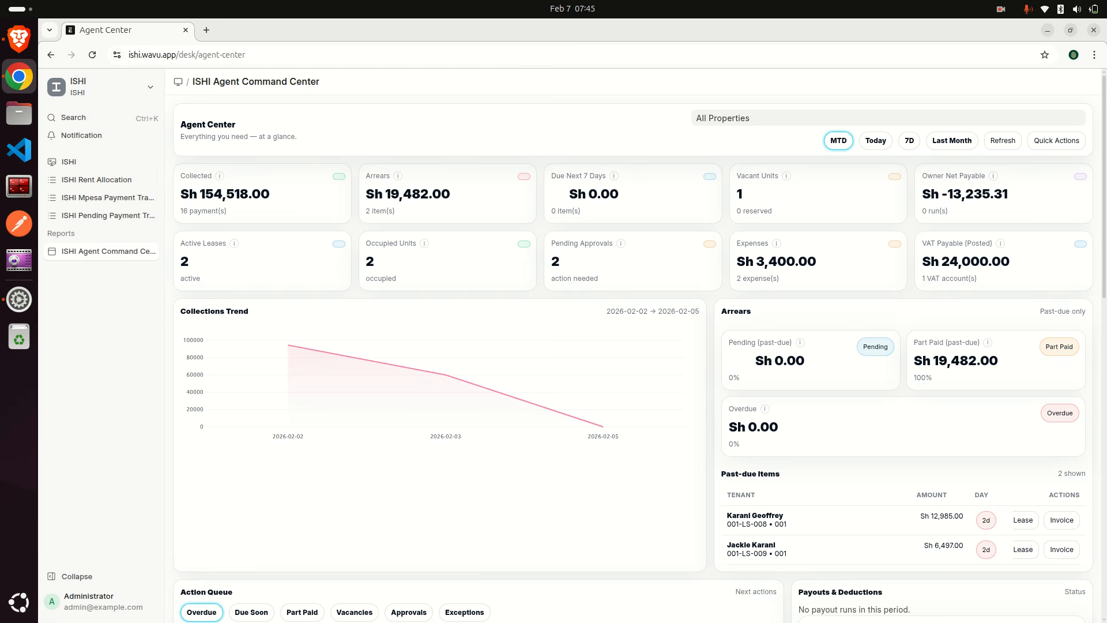
{"action": "left_click", "coordinate": [19, 39]}
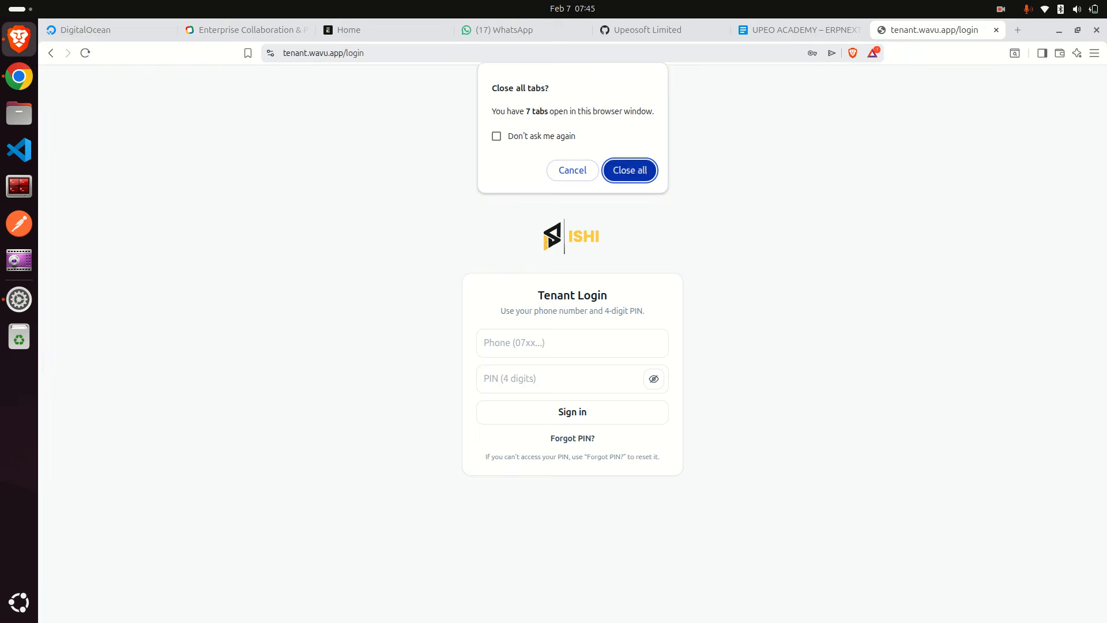
{"action": "left_click", "coordinate": [630, 171]}
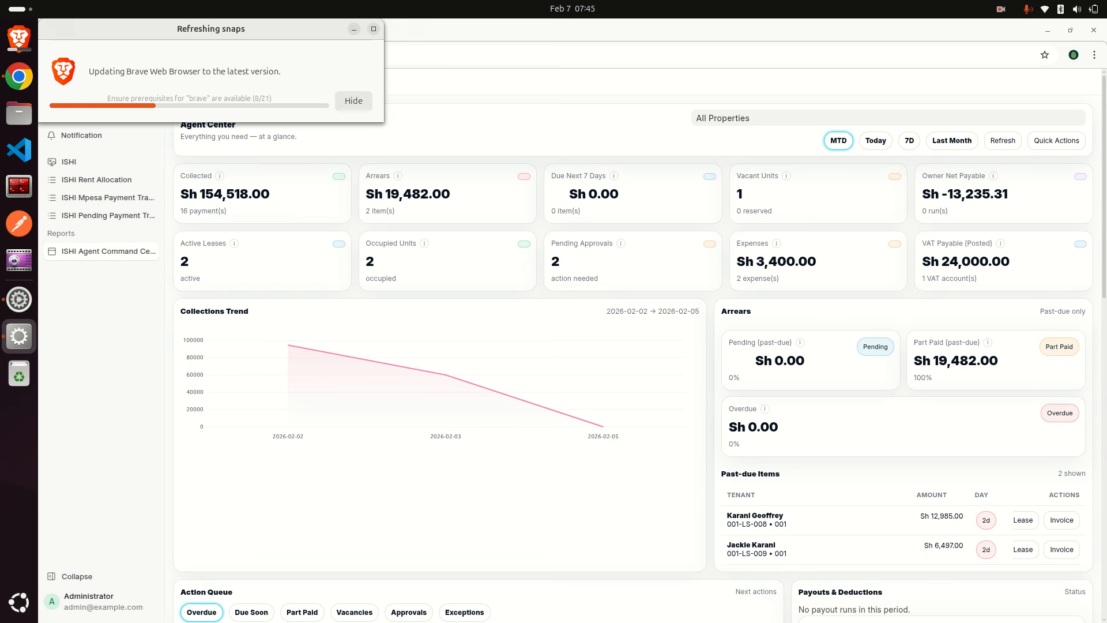
{"action": "triple_click", "coordinate": [219, 211]}
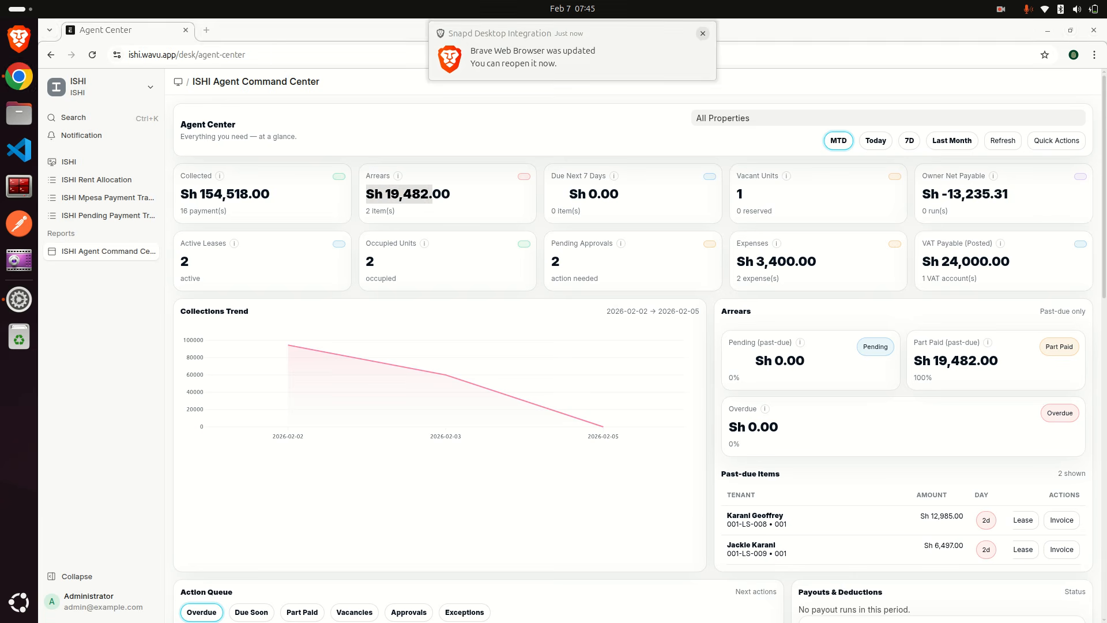
{"action": "left_click", "coordinate": [702, 33]}
{"action": "left_click", "coordinate": [634, 138]}
{"action": "left_click_drag", "start_coordinate": [385, 194], "coordinate": [452, 194]}
{"action": "left_click", "coordinate": [461, 196]}
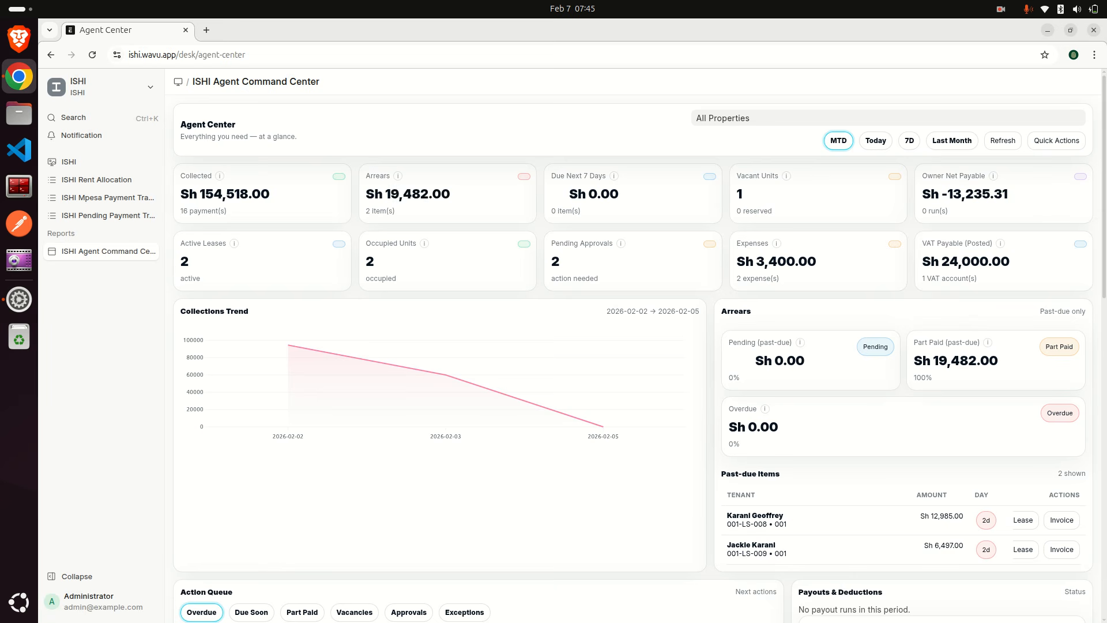
{"action": "left_click_drag", "start_coordinate": [384, 194], "coordinate": [451, 194]}
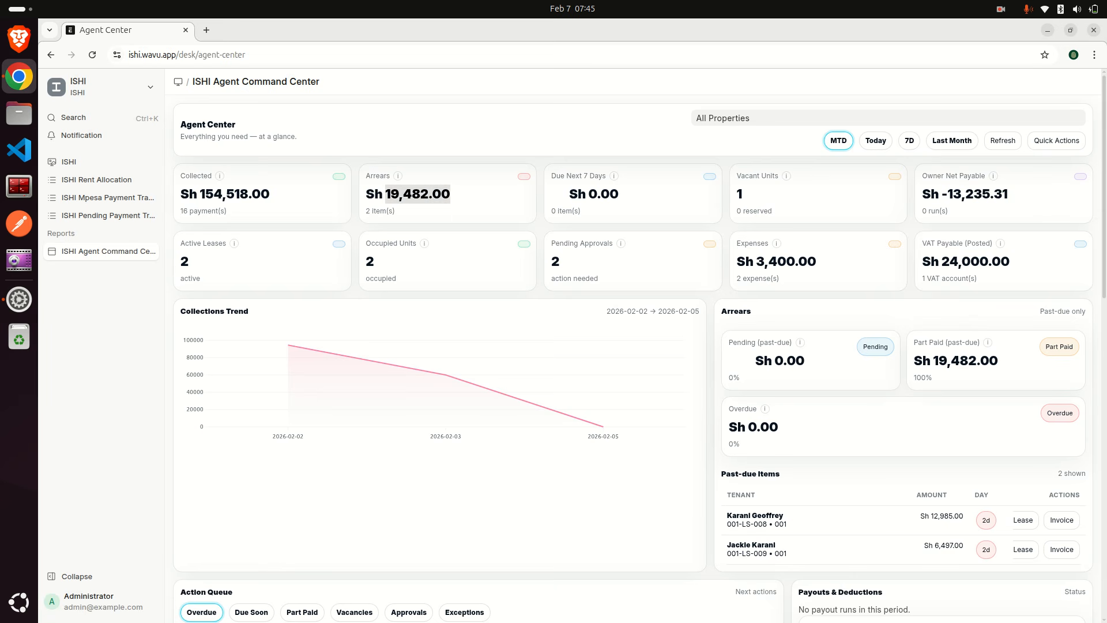
{"action": "left_click", "coordinate": [461, 196]}
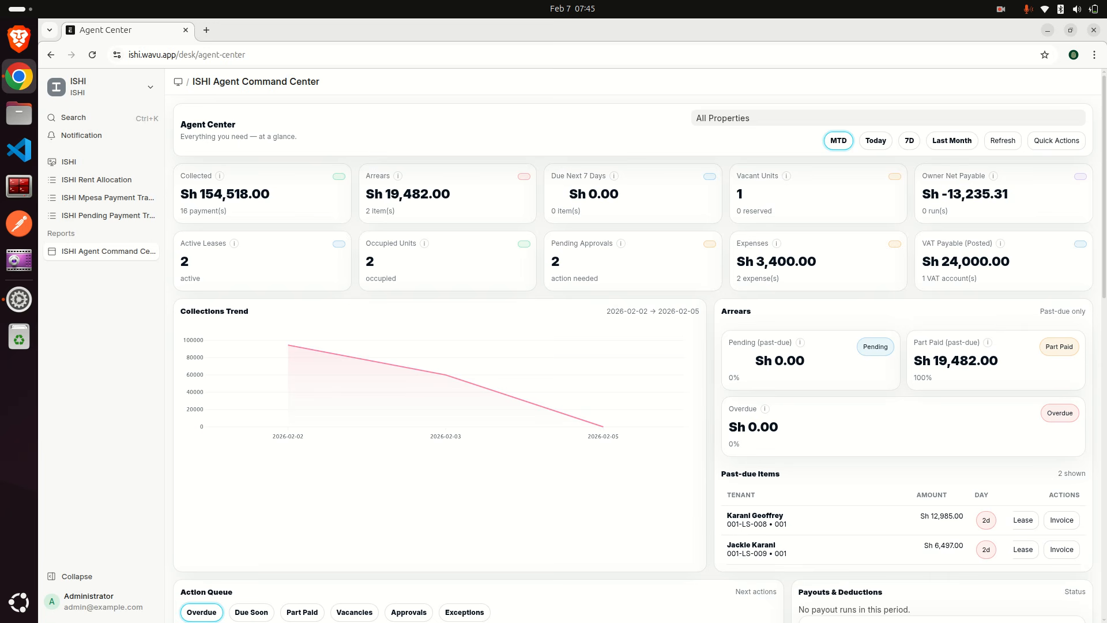
{"action": "left_click_drag", "start_coordinate": [383, 194], "coordinate": [452, 208]}
{"action": "left_click", "coordinate": [455, 204]}
{"action": "left_click_drag", "start_coordinate": [551, 176], "coordinate": [619, 194]}
{"action": "left_click", "coordinate": [619, 196]}
{"action": "mouse_move", "coordinate": [578, 194]}
{"action": "left_mouse_down"}
{"action": "mouse_move", "coordinate": [596, 211]}
{"action": "mouse_move", "coordinate": [569, 194]}
{"action": "left_mouse_up"}
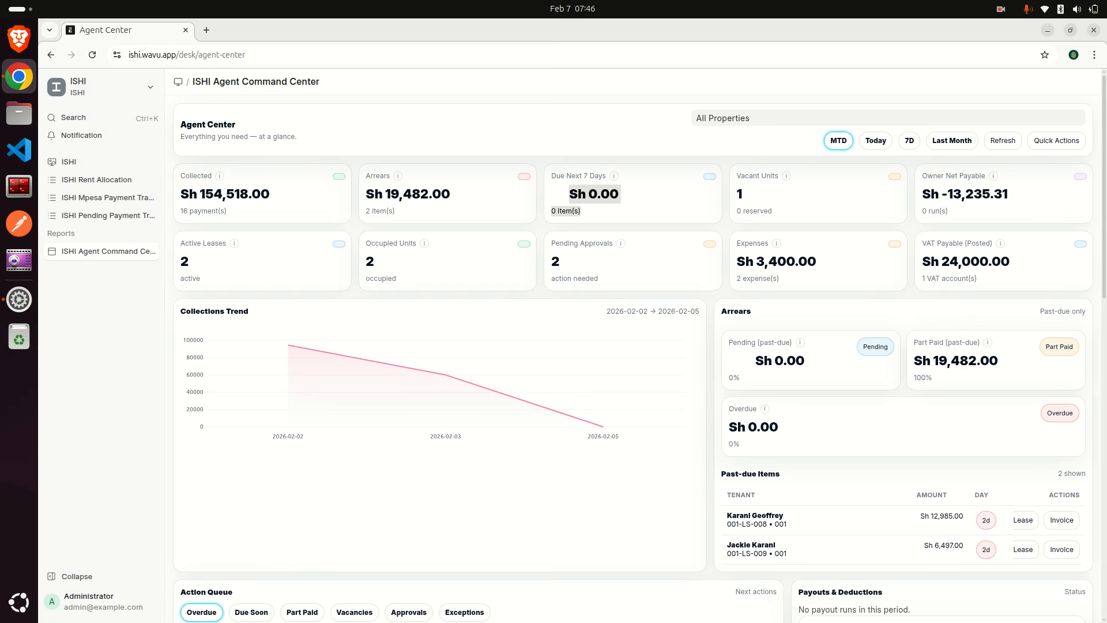
{"action": "left_click", "coordinate": [600, 203]}
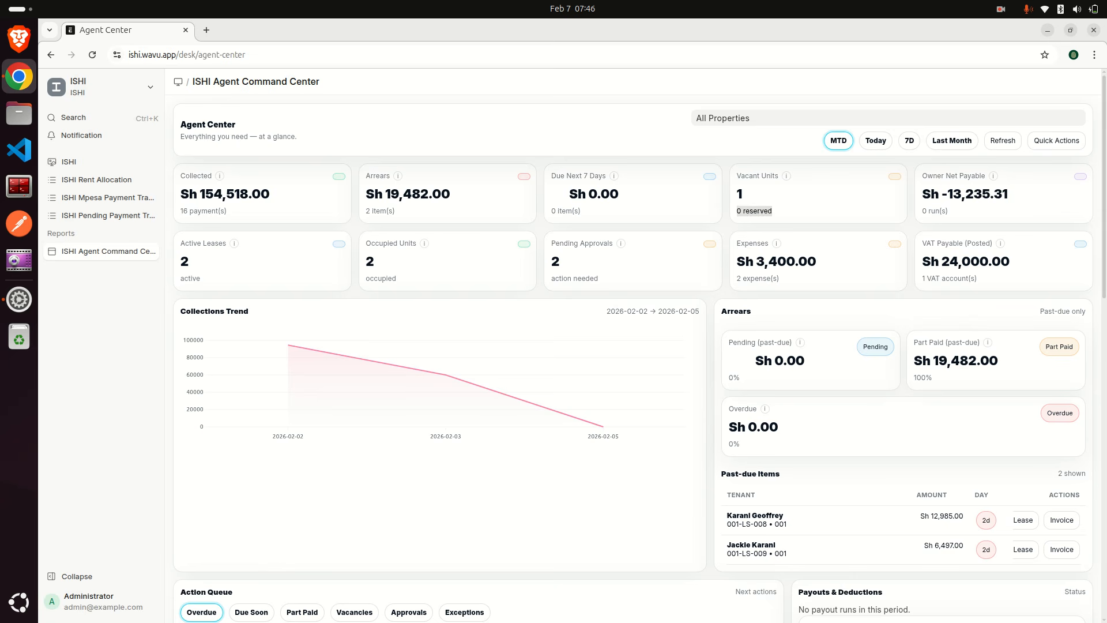
{"action": "left_click", "coordinate": [888, 119]}
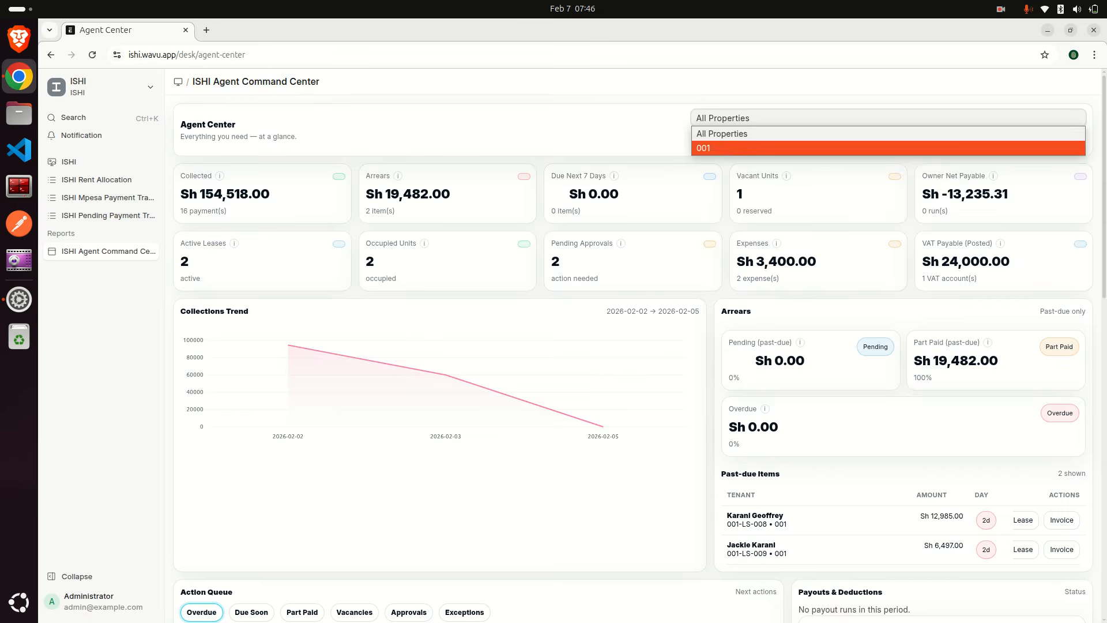
{"action": "left_click", "coordinate": [888, 134]}
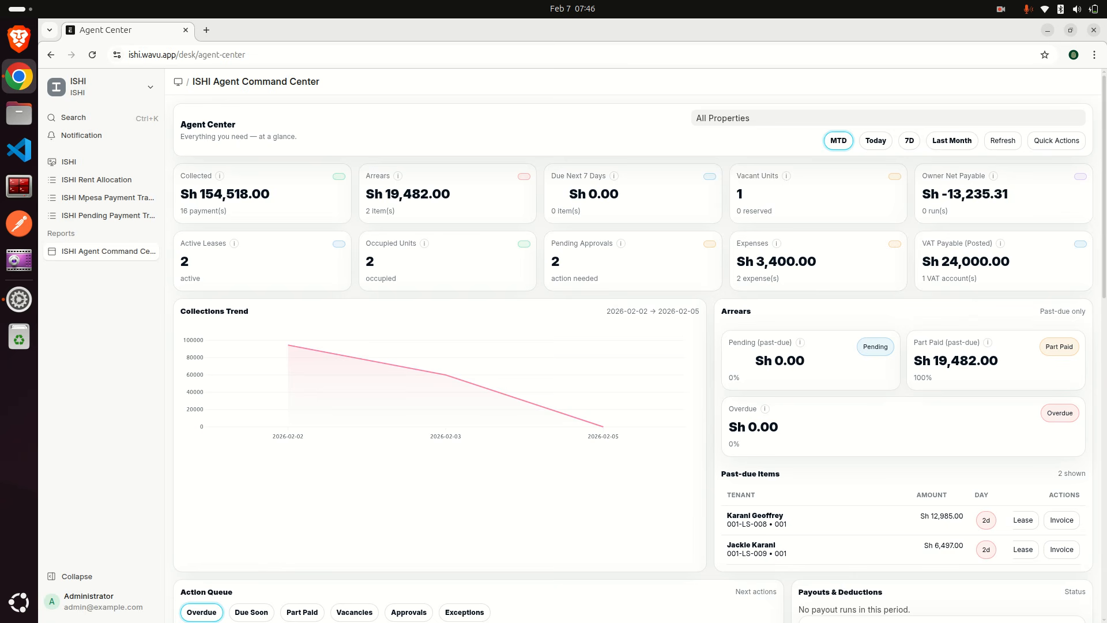
{"action": "left_click_drag", "start_coordinate": [737, 175], "coordinate": [771, 176]}
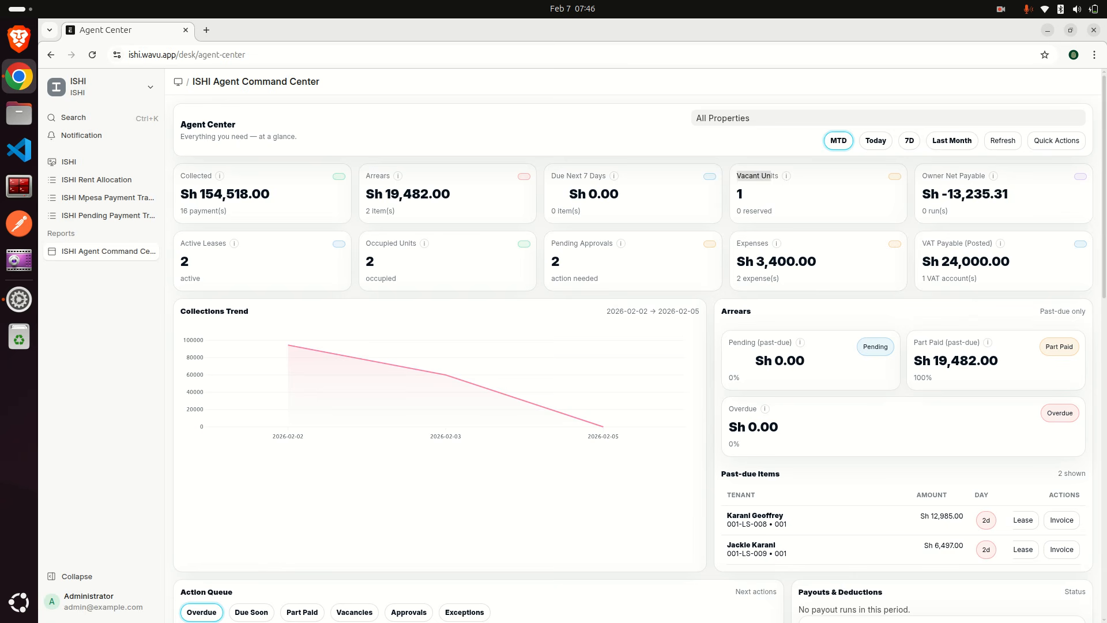
{"action": "left_click", "coordinate": [772, 177]}
{"action": "left_click", "coordinate": [888, 118]}
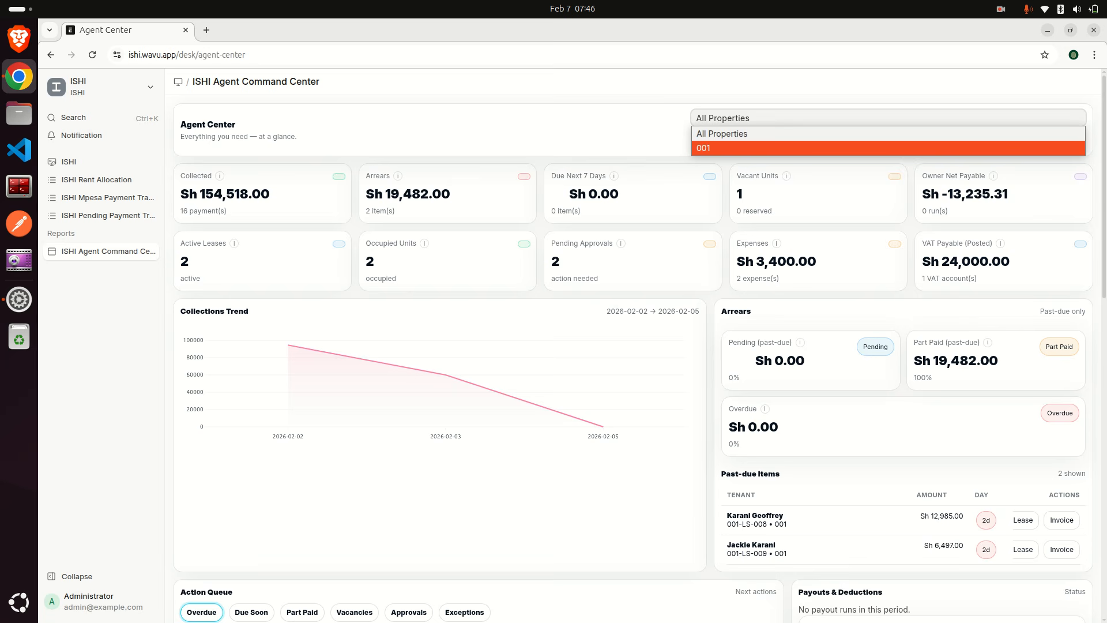
{"action": "key", "text": "Escape"}
{"action": "left_click_drag", "start_coordinate": [737, 176], "coordinate": [775, 176]}
{"action": "left_click", "coordinate": [775, 177]}
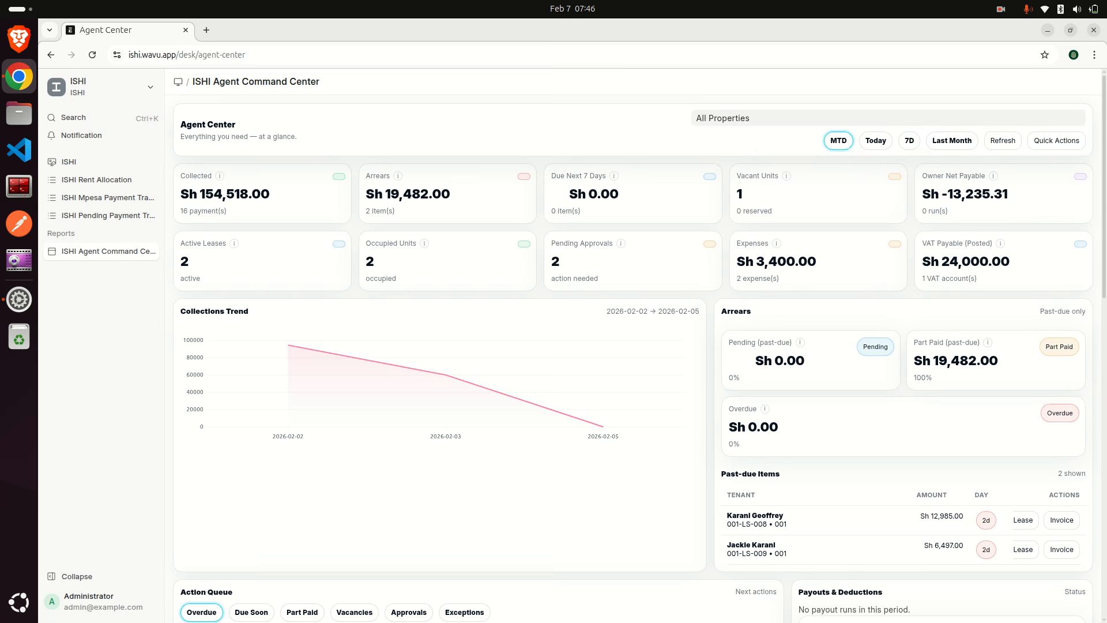
{"action": "left_click", "coordinate": [888, 118]}
{"action": "key", "text": "Escape"}
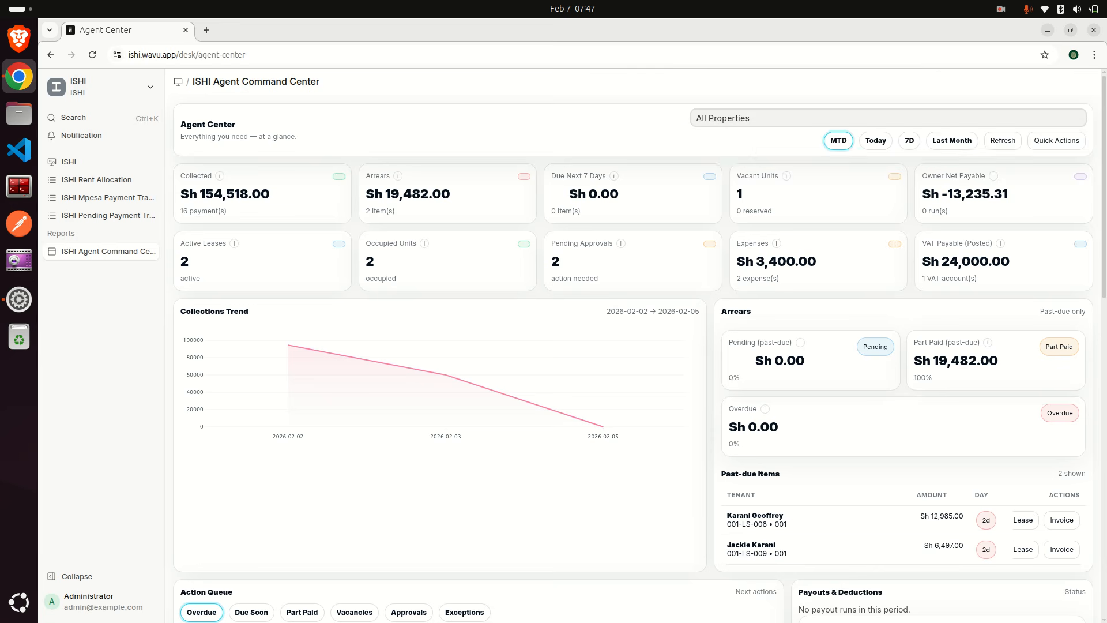
{"action": "left_click", "coordinate": [888, 118]}
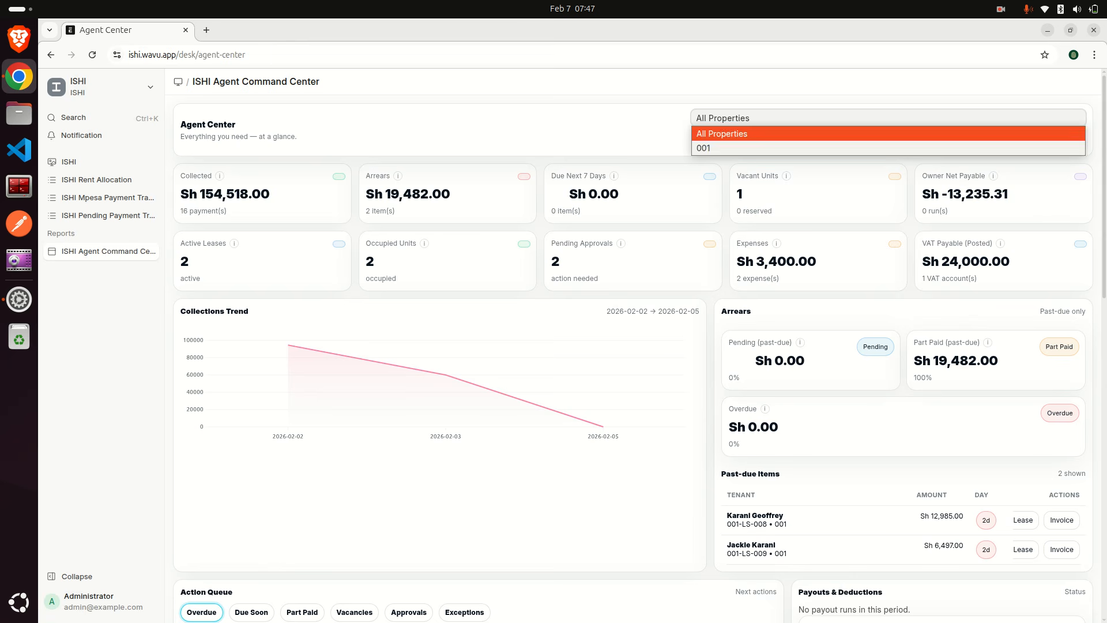
{"action": "key", "text": "Down"}
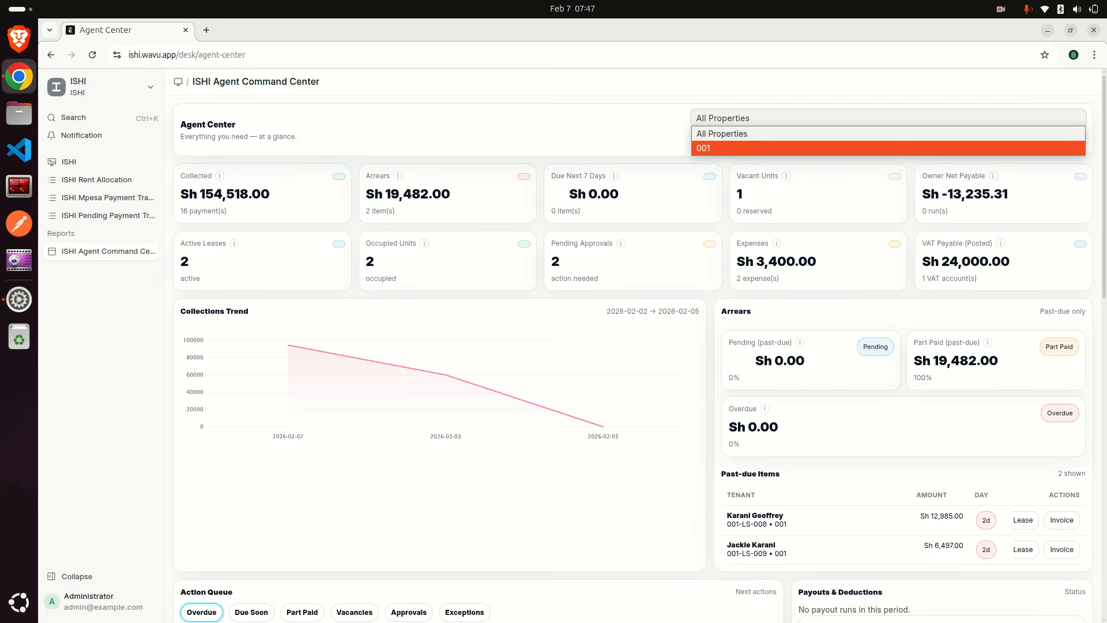
{"action": "key", "text": "Escape"}
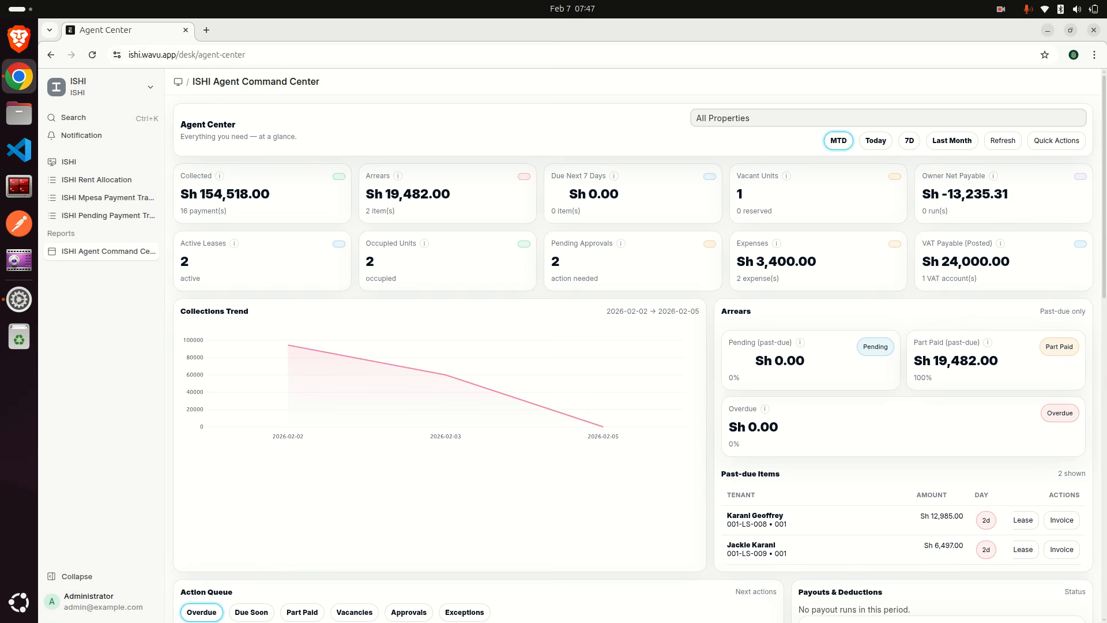
{"action": "key", "text": "Escape"}
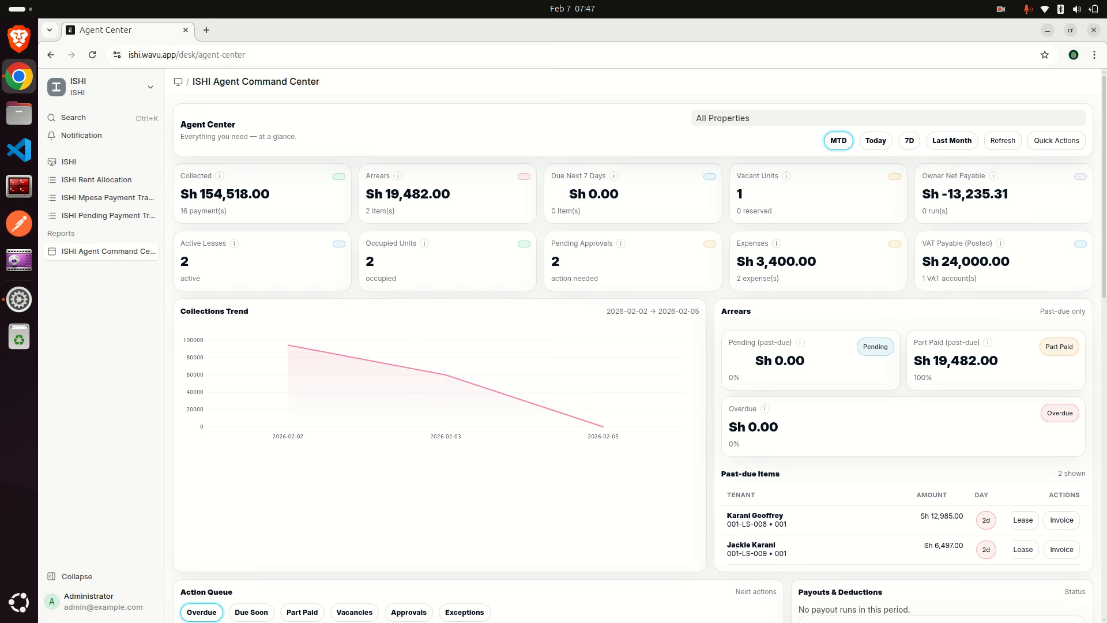
{"action": "mouse_move", "coordinate": [786, 176]}
{"action": "mouse_move", "coordinate": [614, 176]}
{"action": "left_click_drag", "start_coordinate": [922, 176], "coordinate": [987, 176]}
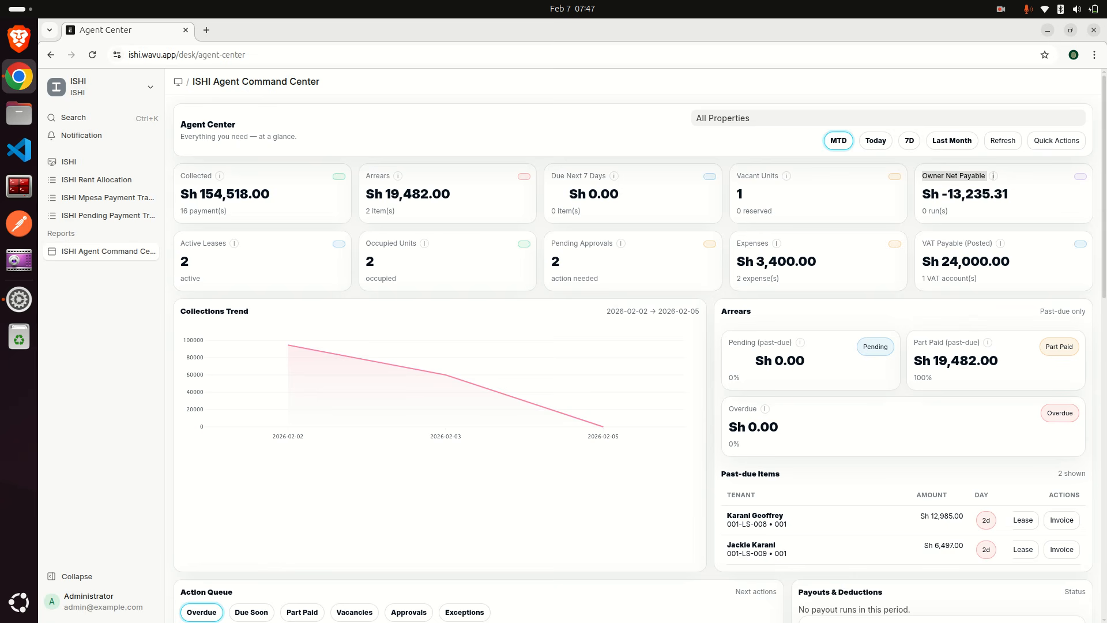
{"action": "left_click", "coordinate": [980, 180]}
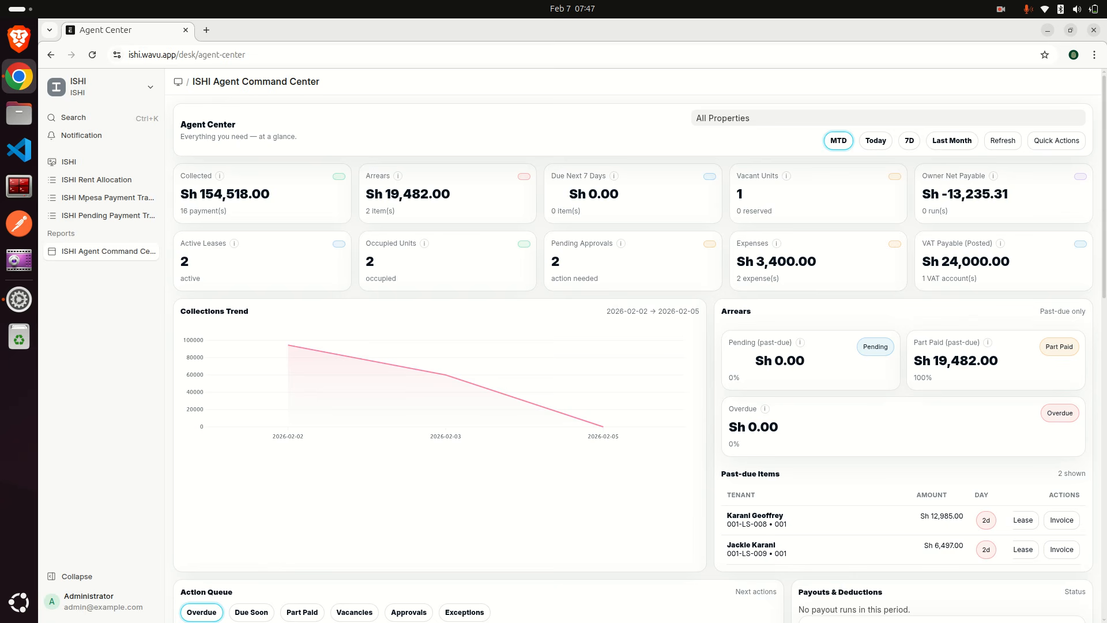
{"action": "left_click_drag", "start_coordinate": [941, 193], "coordinate": [1003, 194]}
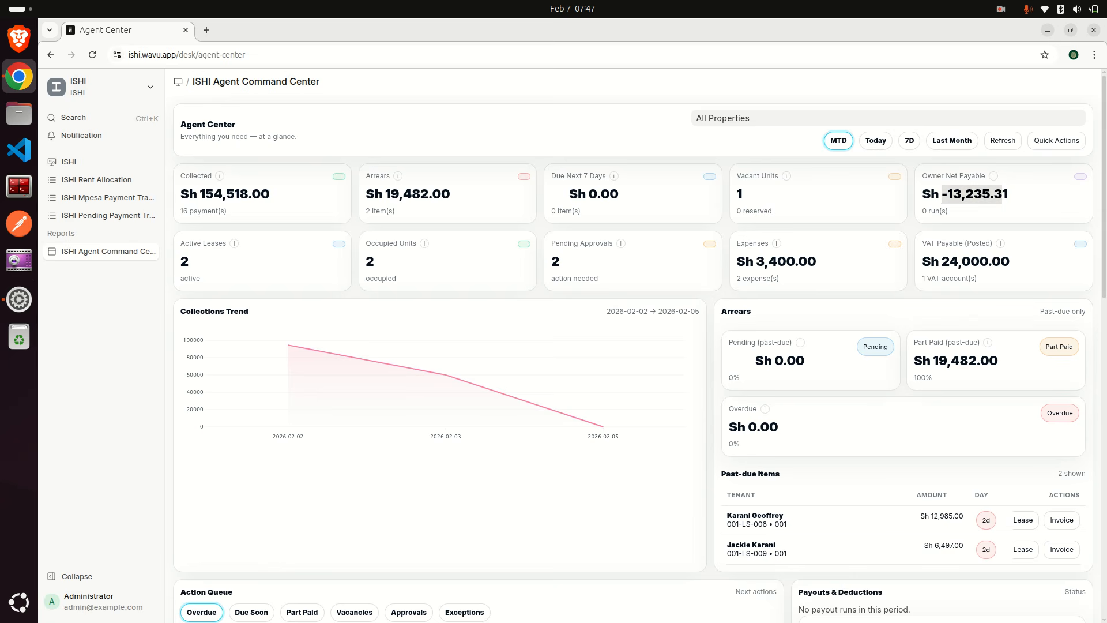
{"action": "left_click", "coordinate": [1003, 195]}
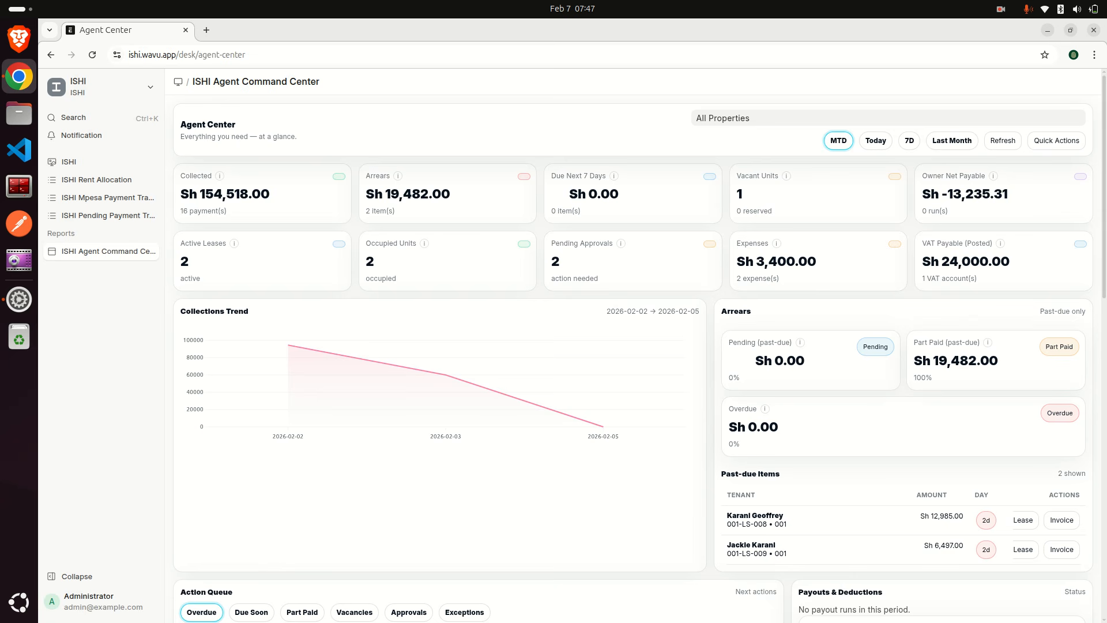
{"action": "left_click_drag", "start_coordinate": [980, 213], "coordinate": [922, 174]}
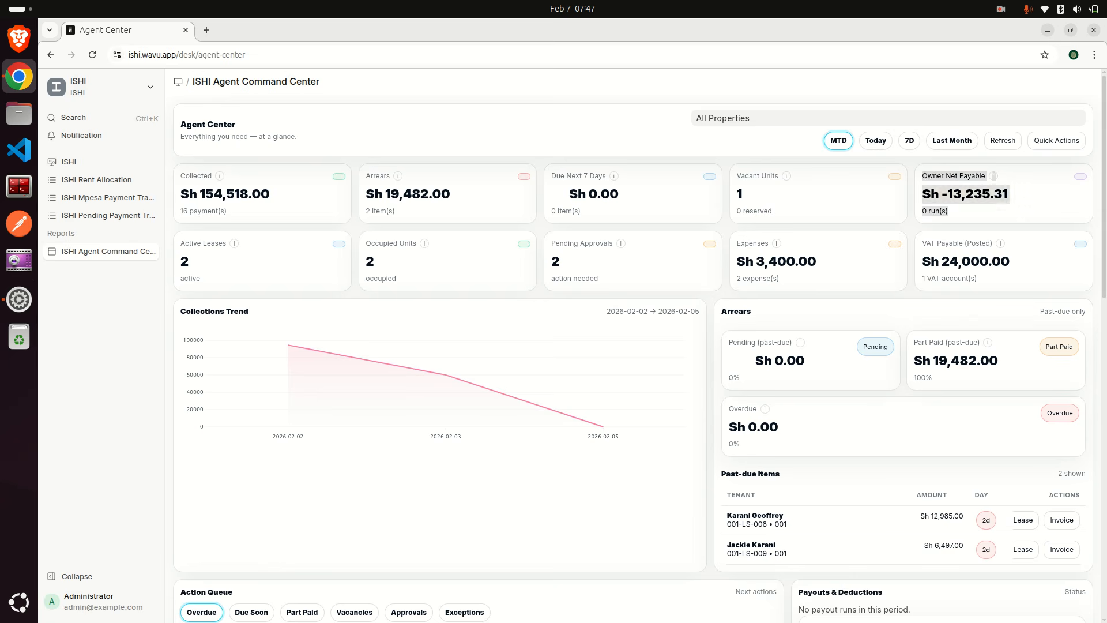
{"action": "left_click", "coordinate": [1021, 204]}
{"action": "left_click_drag", "start_coordinate": [952, 212], "coordinate": [922, 175]}
{"action": "left_click", "coordinate": [1018, 203]}
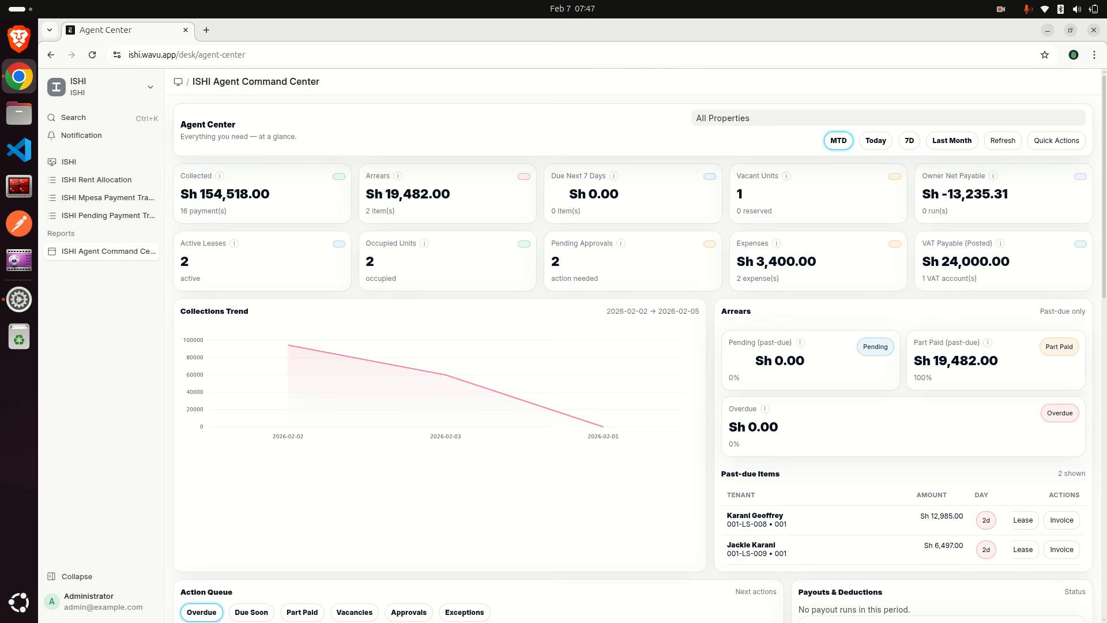
{"action": "left_click", "coordinate": [887, 118]}
{"action": "left_click", "coordinate": [888, 148]}
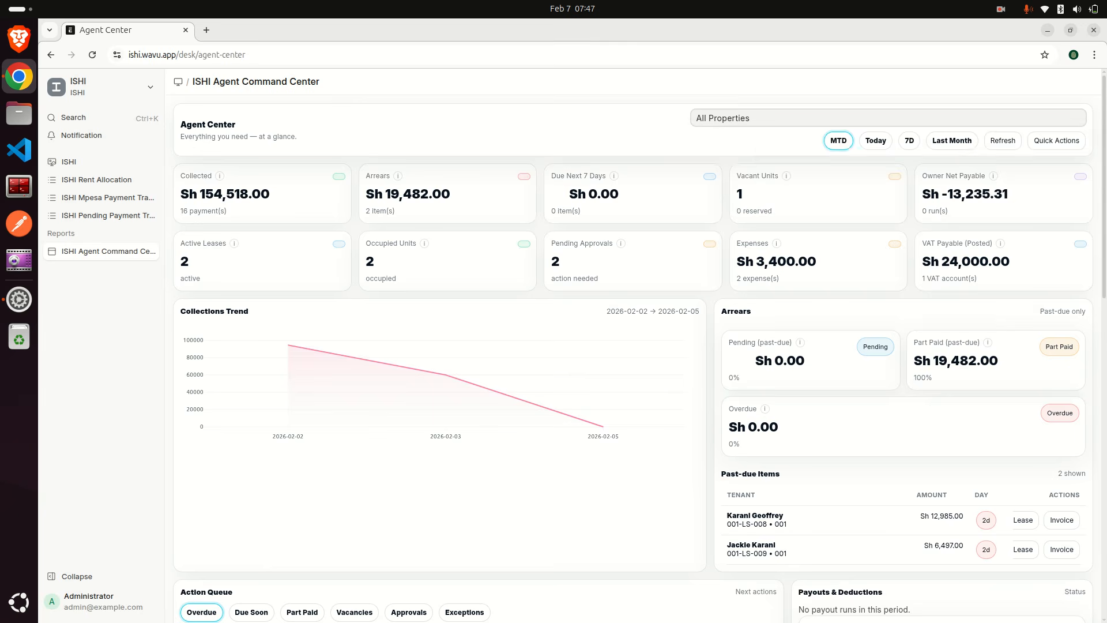
{"action": "left_click_drag", "start_coordinate": [947, 194], "coordinate": [994, 195]}
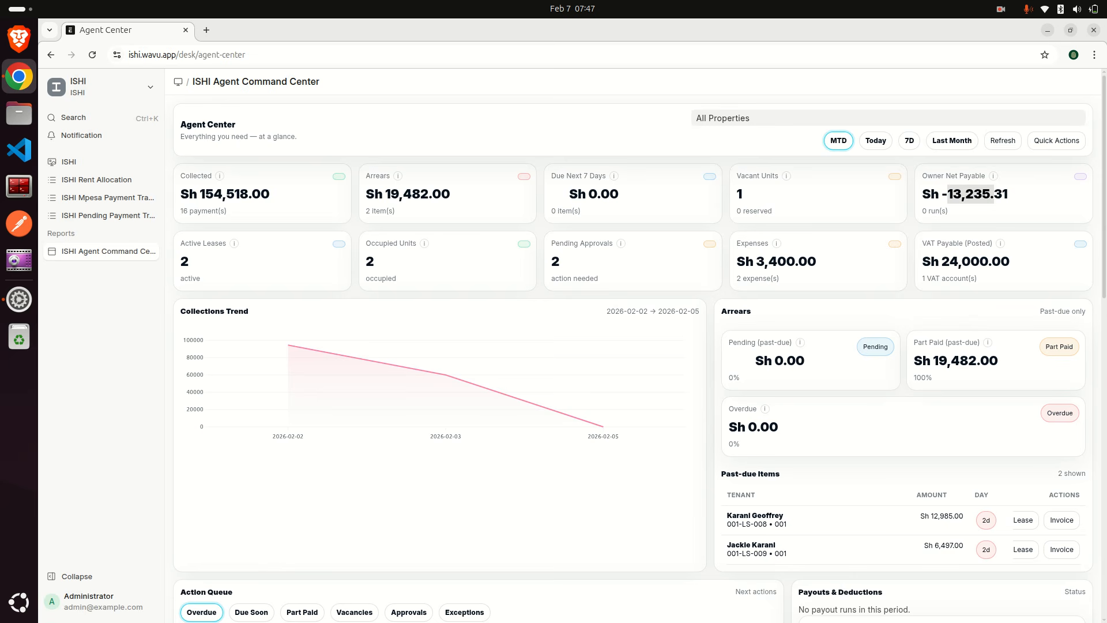
{"action": "left_click", "coordinate": [993, 195]}
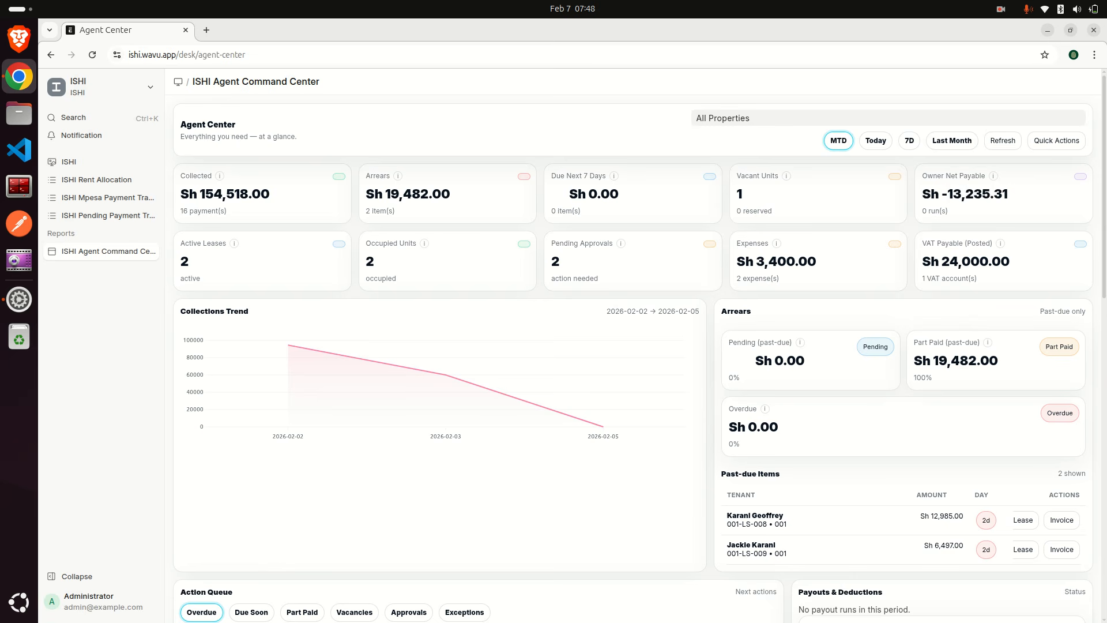
{"action": "left_click_drag", "start_coordinate": [1009, 194], "coordinate": [921, 178]}
{"action": "left_click", "coordinate": [1011, 201]}
{"action": "left_click", "coordinate": [968, 199]}
{"action": "left_click_drag", "start_coordinate": [185, 243], "coordinate": [231, 258]}
{"action": "left_click", "coordinate": [233, 259]}
{"action": "double_click", "coordinate": [215, 243]}
{"action": "left_click", "coordinate": [214, 244]}
{"action": "left_click_drag", "start_coordinate": [200, 279], "coordinate": [180, 243]}
{"action": "left_click", "coordinate": [208, 258]}
{"action": "left_click", "coordinate": [888, 118]}
{"action": "left_click", "coordinate": [888, 118]}
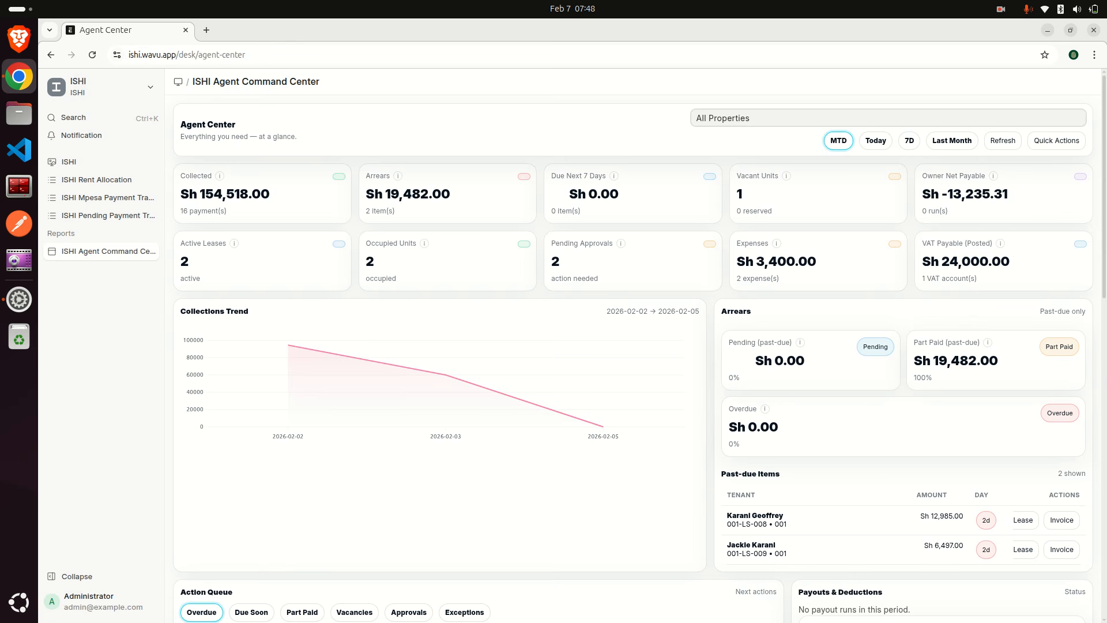
{"action": "double_click", "coordinate": [184, 262]}
{"action": "left_click", "coordinate": [185, 262]}
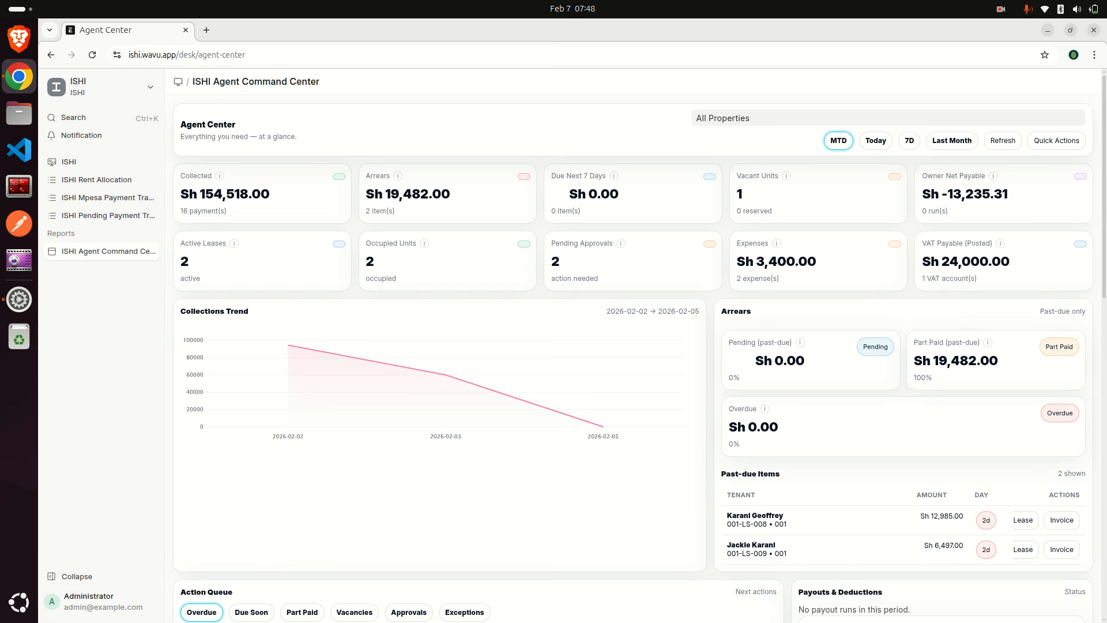
{"action": "left_click_drag", "start_coordinate": [366, 243], "coordinate": [417, 244]}
{"action": "left_click", "coordinate": [416, 243]}
{"action": "left_click_drag", "start_coordinate": [180, 243], "coordinate": [203, 243]}
{"action": "double_click", "coordinate": [385, 244]}
{"action": "left_click", "coordinate": [385, 243]}
{"action": "left_click_drag", "start_coordinate": [365, 243], "coordinate": [413, 243]}
{"action": "left_click", "coordinate": [412, 244]}
{"action": "left_click_drag", "start_coordinate": [185, 243], "coordinate": [207, 243]}
{"action": "left_click", "coordinate": [206, 243]}
{"action": "left_click_drag", "start_coordinate": [375, 243], "coordinate": [384, 243]}
{"action": "left_click", "coordinate": [383, 243]}
{"action": "left_click_drag", "start_coordinate": [380, 243], "coordinate": [405, 243]}
{"action": "left_click", "coordinate": [405, 243]}
{"action": "left_click_drag", "start_coordinate": [550, 243], "coordinate": [614, 243]}
{"action": "left_click", "coordinate": [614, 244]}
{"action": "left_click_drag", "start_coordinate": [599, 279], "coordinate": [562, 263]}
{"action": "left_click", "coordinate": [582, 261]}
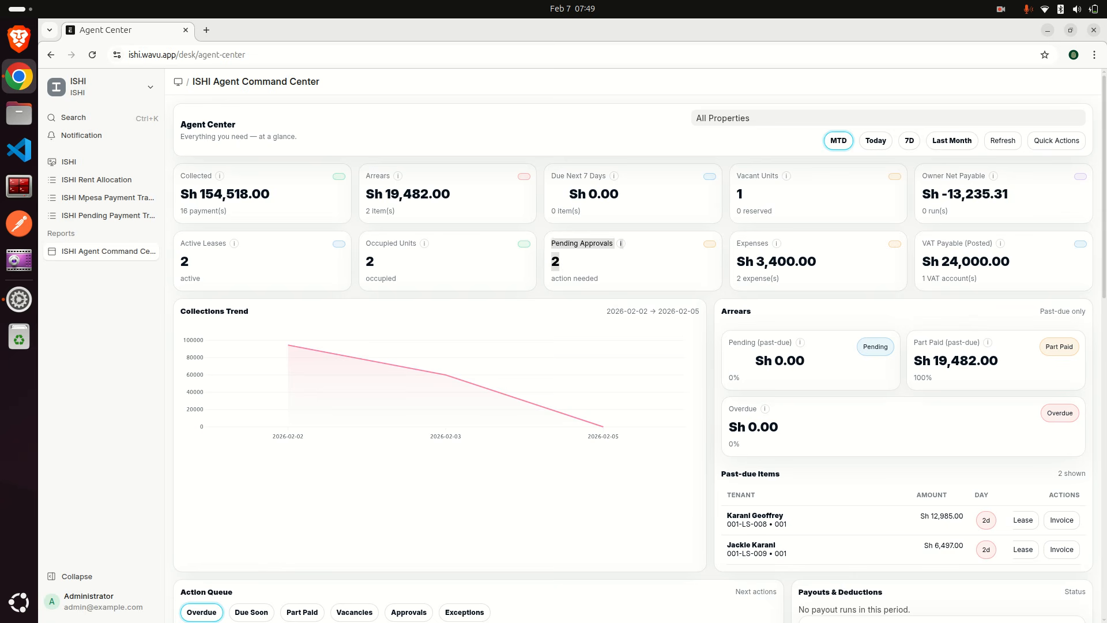
{"action": "left_click", "coordinate": [577, 262]}
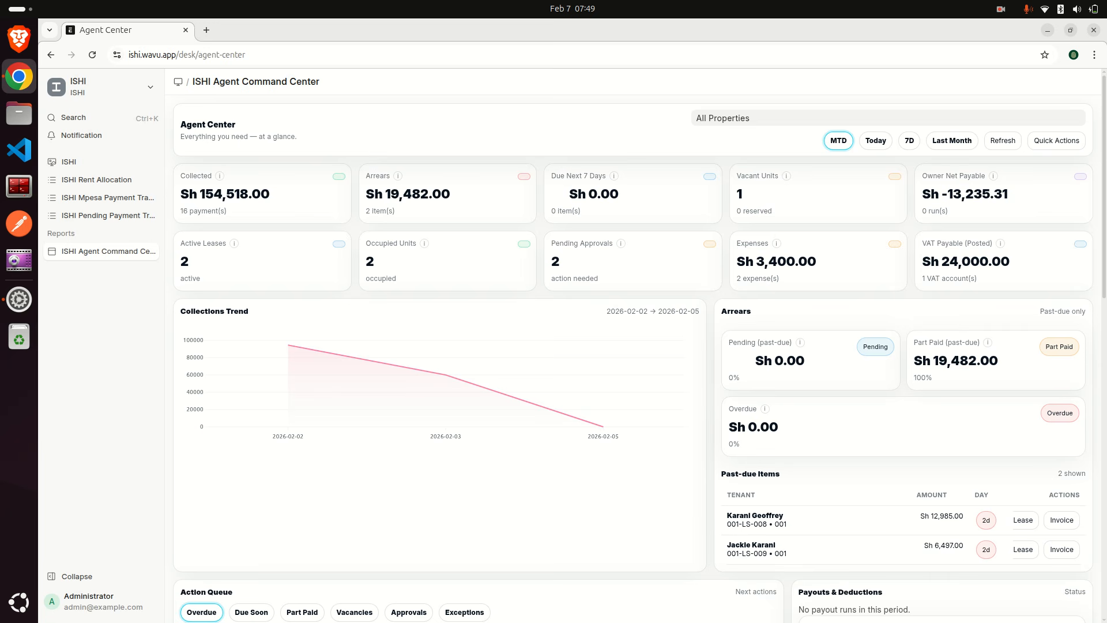
{"action": "left_click_drag", "start_coordinate": [737, 243], "coordinate": [770, 243]}
{"action": "triple_click", "coordinate": [785, 262]}
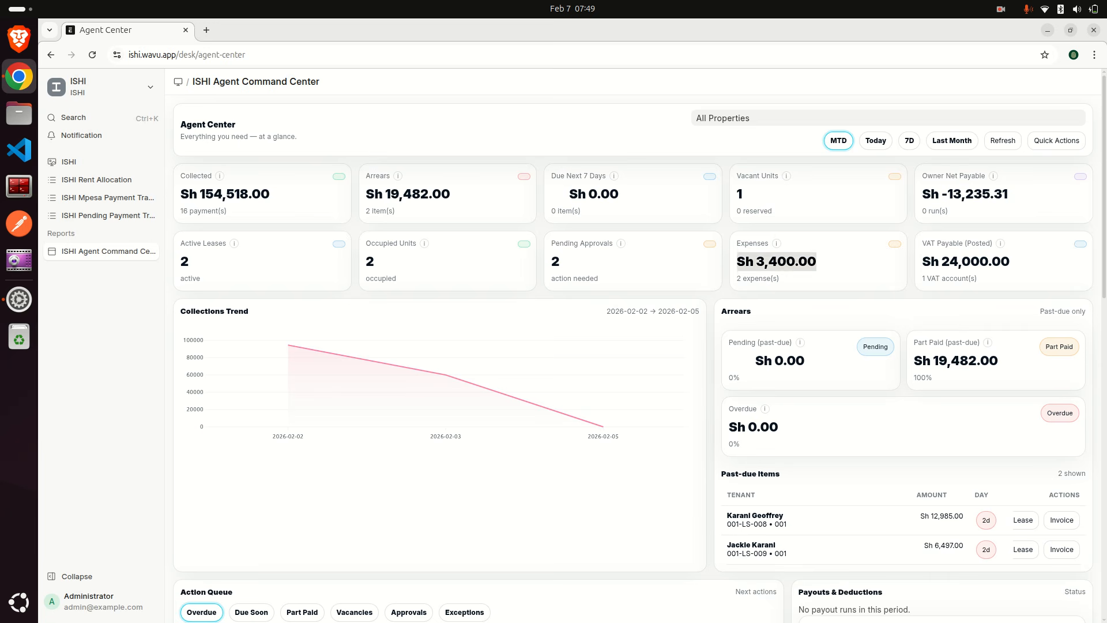
{"action": "left_click", "coordinate": [785, 262]}
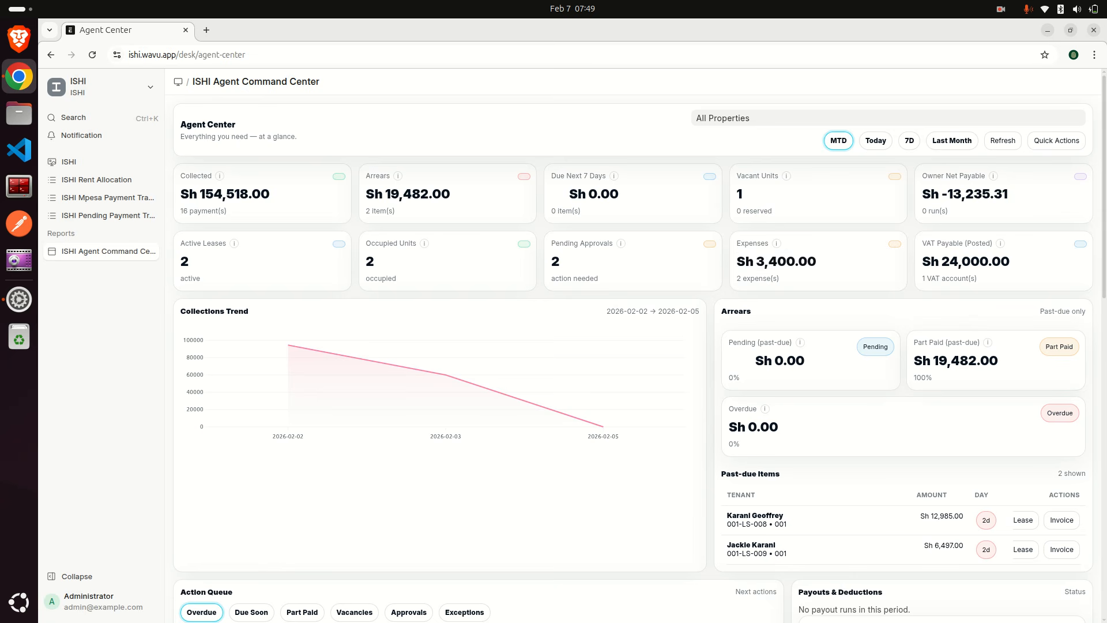
{"action": "double_click", "coordinate": [785, 261]}
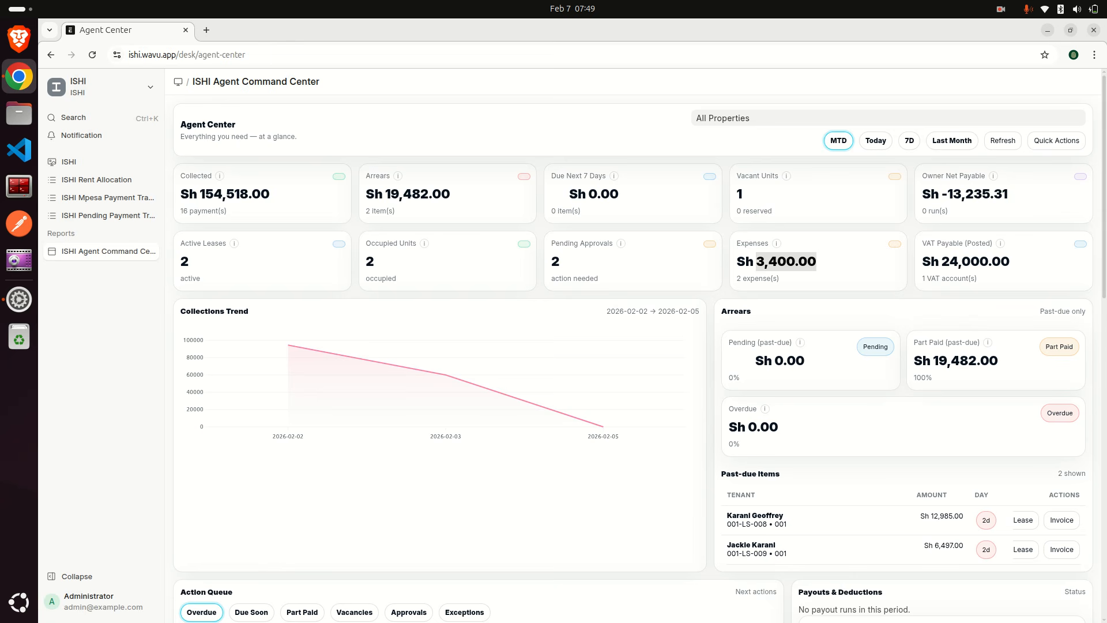
{"action": "left_click", "coordinate": [785, 262]}
{"action": "mouse_move", "coordinate": [745, 261]}
{"action": "left_mouse_down"}
{"action": "mouse_move", "coordinate": [778, 278]}
{"action": "mouse_move", "coordinate": [737, 262]}
{"action": "left_mouse_up"}
{"action": "left_click", "coordinate": [785, 265]}
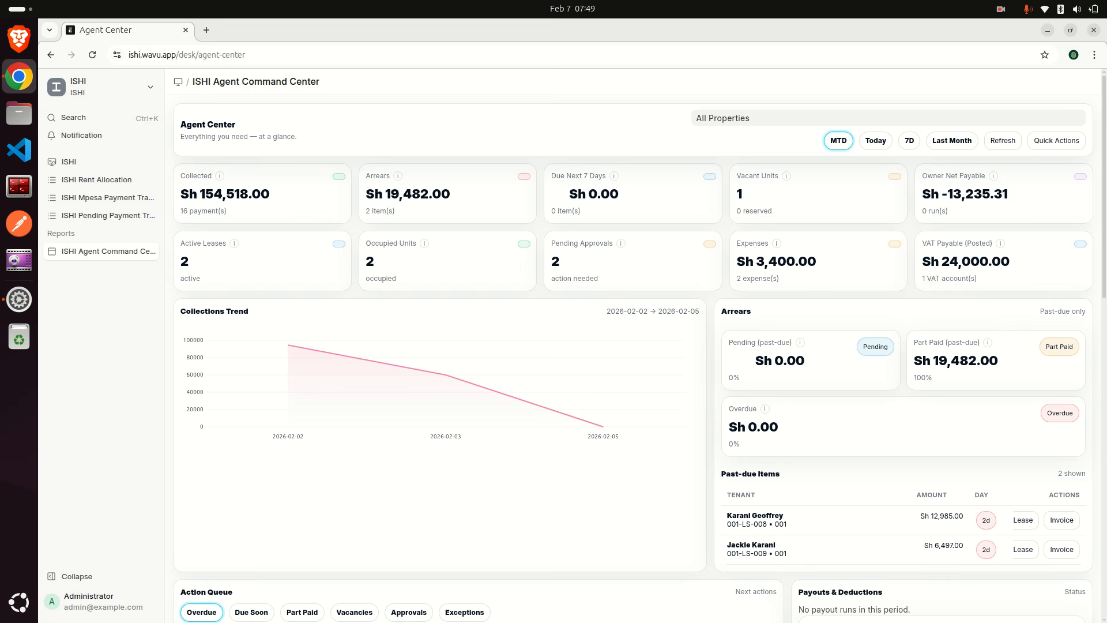
{"action": "left_click_drag", "start_coordinate": [921, 175], "coordinate": [986, 175]}
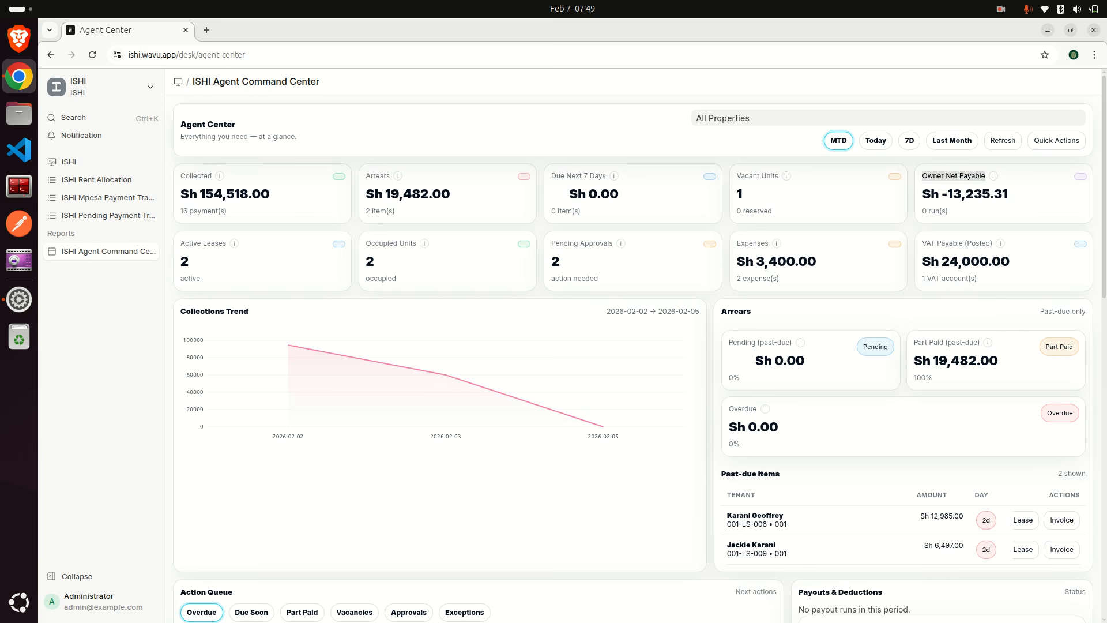
{"action": "left_click_drag", "start_coordinate": [771, 278], "coordinate": [751, 242]}
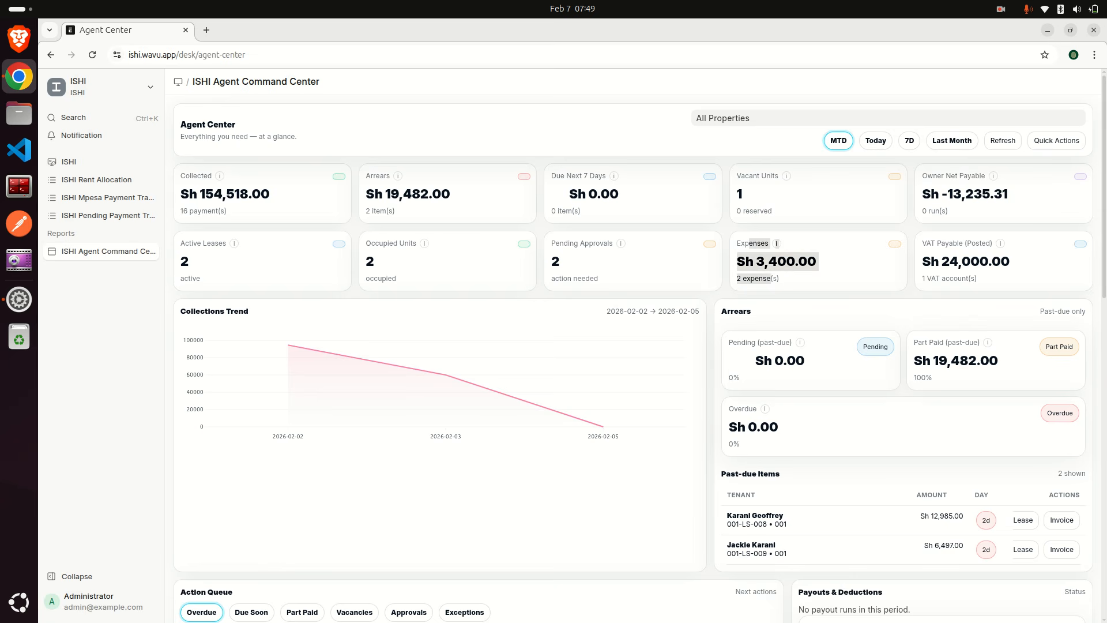
{"action": "left_click", "coordinate": [763, 260]}
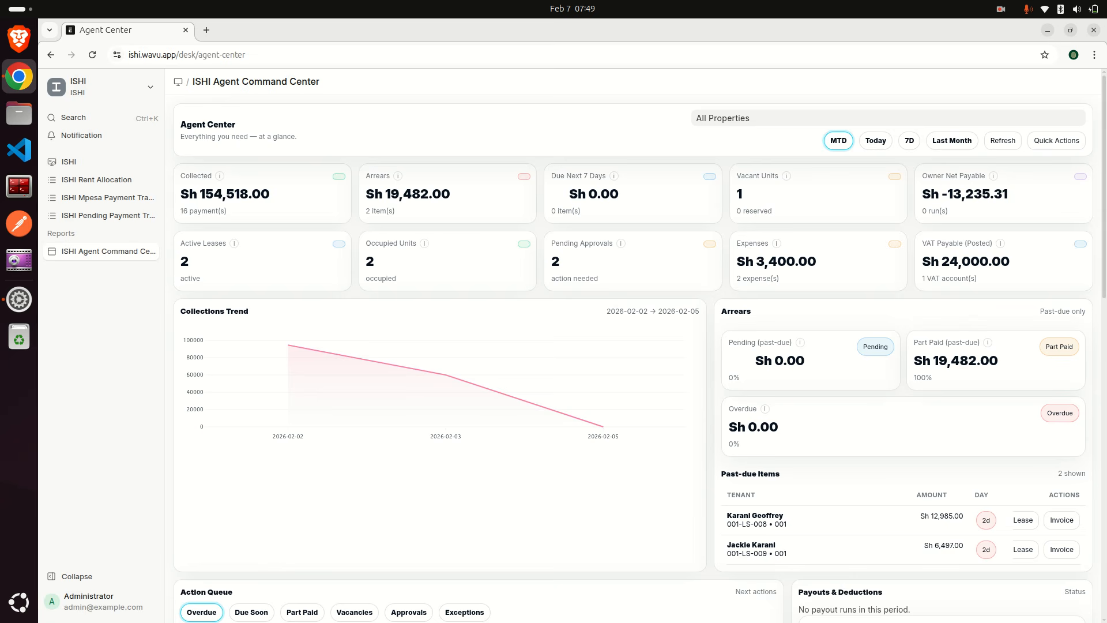
{"action": "left_click_drag", "start_coordinate": [745, 262], "coordinate": [773, 278]}
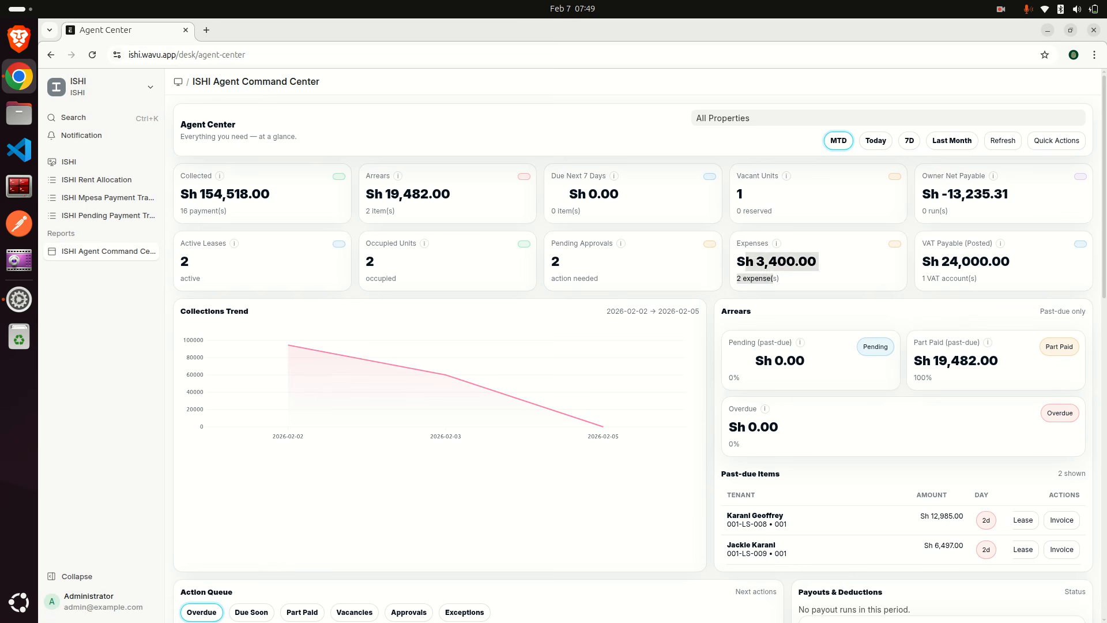
{"action": "left_click", "coordinate": [773, 278]}
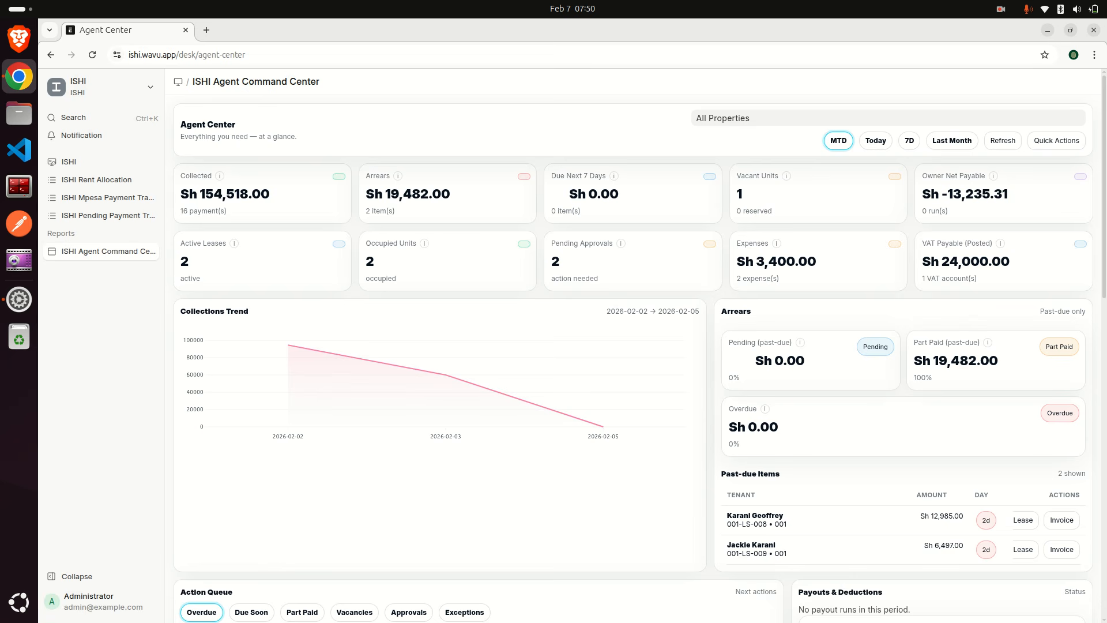
{"action": "left_click_drag", "start_coordinate": [993, 242], "coordinate": [986, 243]}
{"action": "left_click", "coordinate": [986, 244]}
{"action": "left_click_drag", "start_coordinate": [745, 261], "coordinate": [799, 262]}
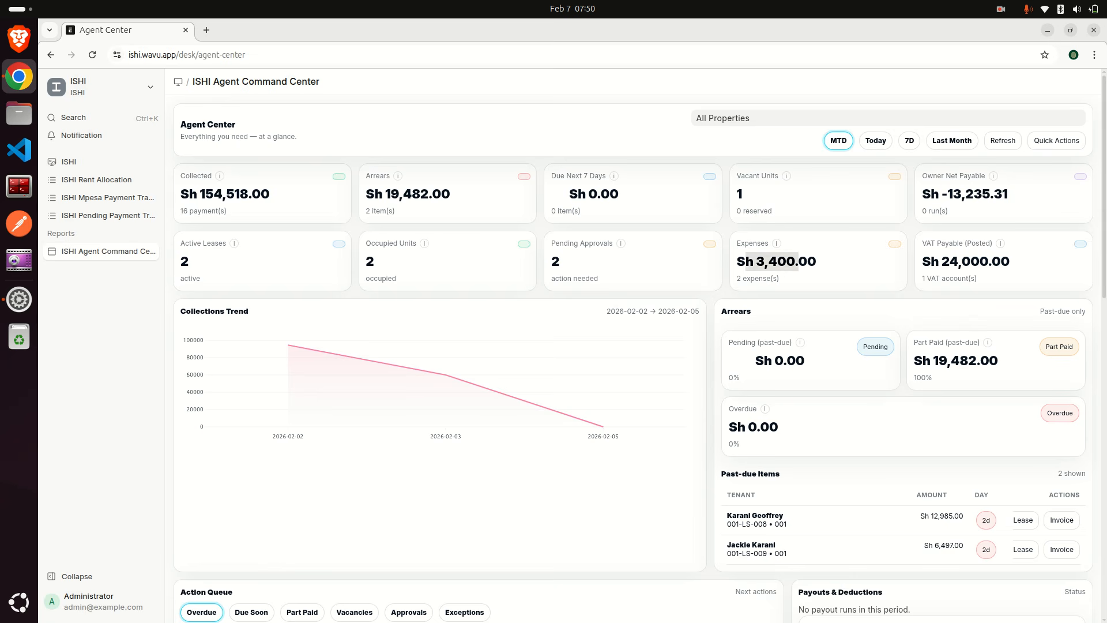
{"action": "left_click", "coordinate": [798, 262]}
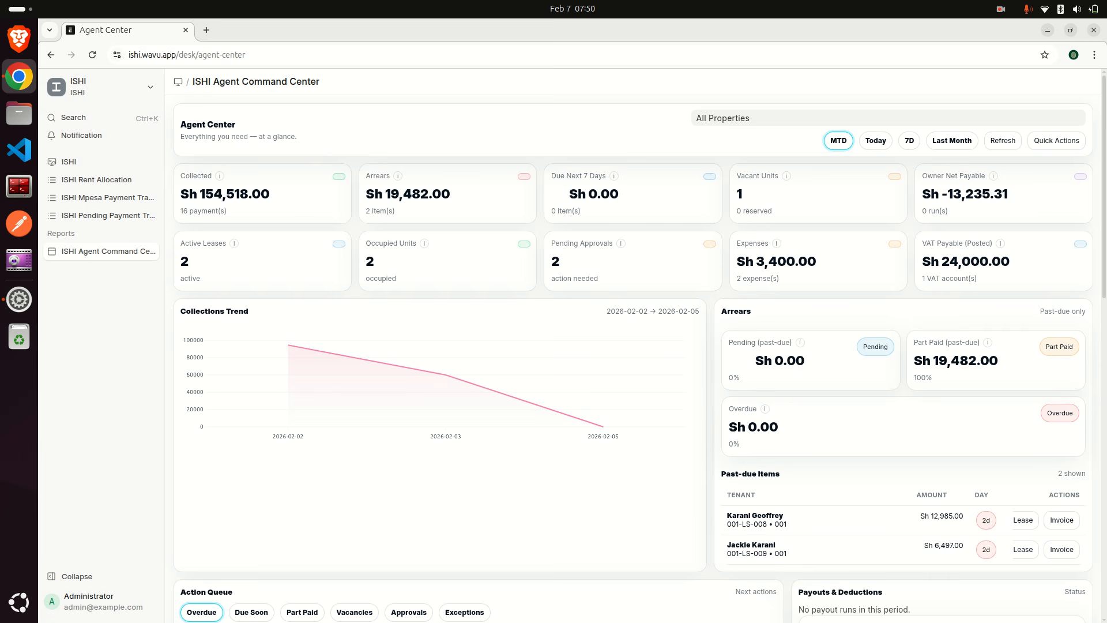
{"action": "left_click_drag", "start_coordinate": [922, 262], "coordinate": [1002, 261]}
{"action": "left_click", "coordinate": [1002, 262]}
{"action": "left_click_drag", "start_coordinate": [926, 243], "coordinate": [972, 244]}
{"action": "left_click", "coordinate": [972, 243]}
{"action": "double_click", "coordinate": [975, 262]}
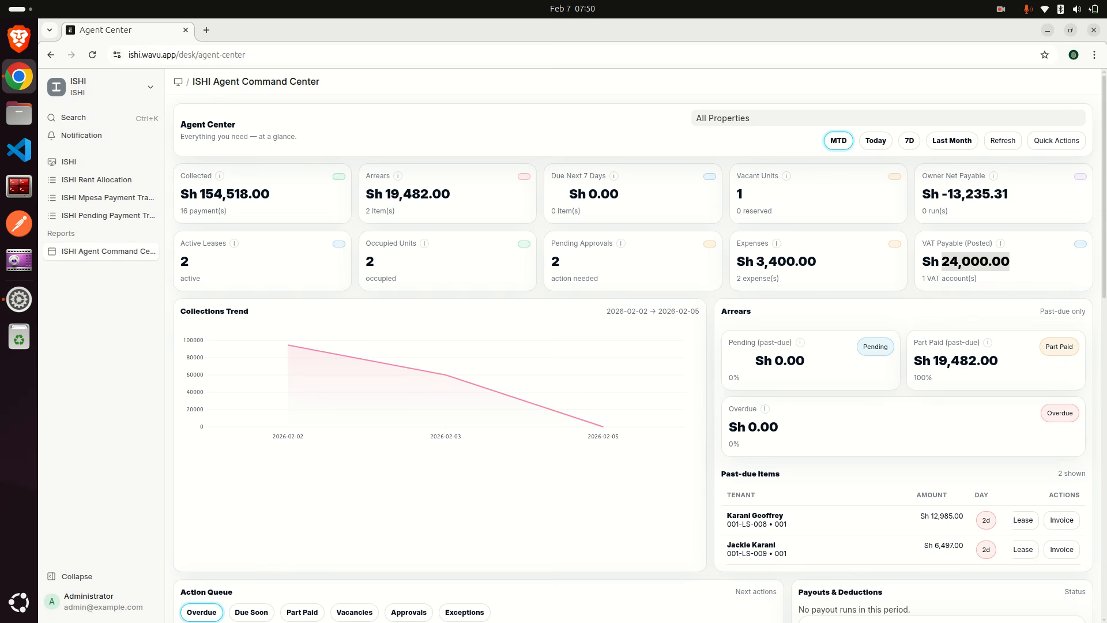
{"action": "left_click", "coordinate": [975, 262]}
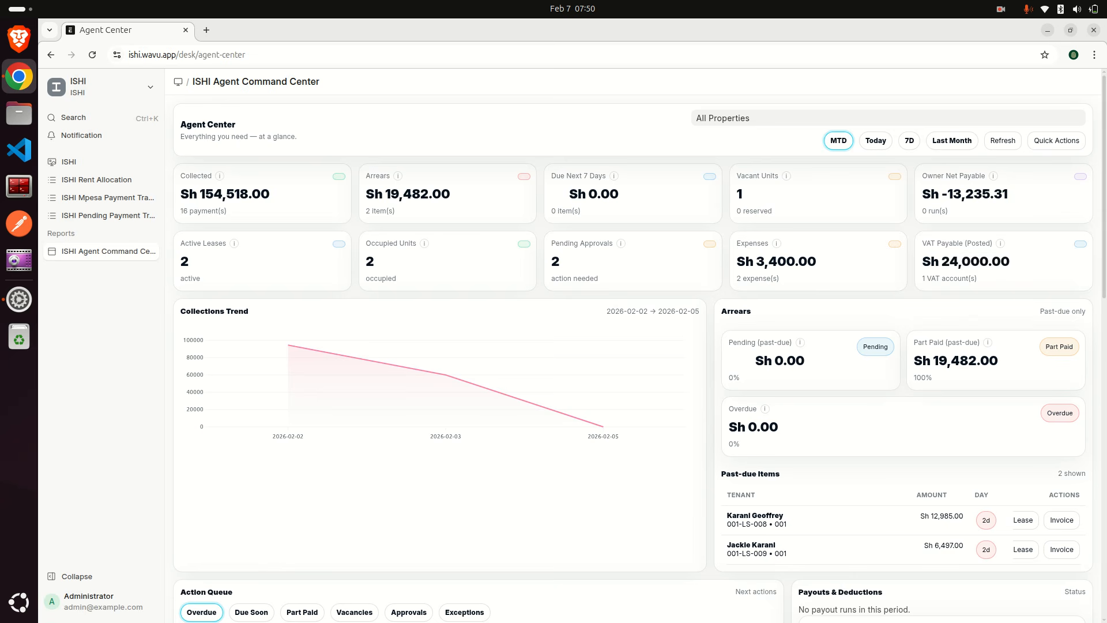
{"action": "left_click_drag", "start_coordinate": [976, 279], "coordinate": [922, 242]}
{"action": "left_click", "coordinate": [956, 261]}
{"action": "left_click_drag", "start_coordinate": [942, 261], "coordinate": [988, 262]}
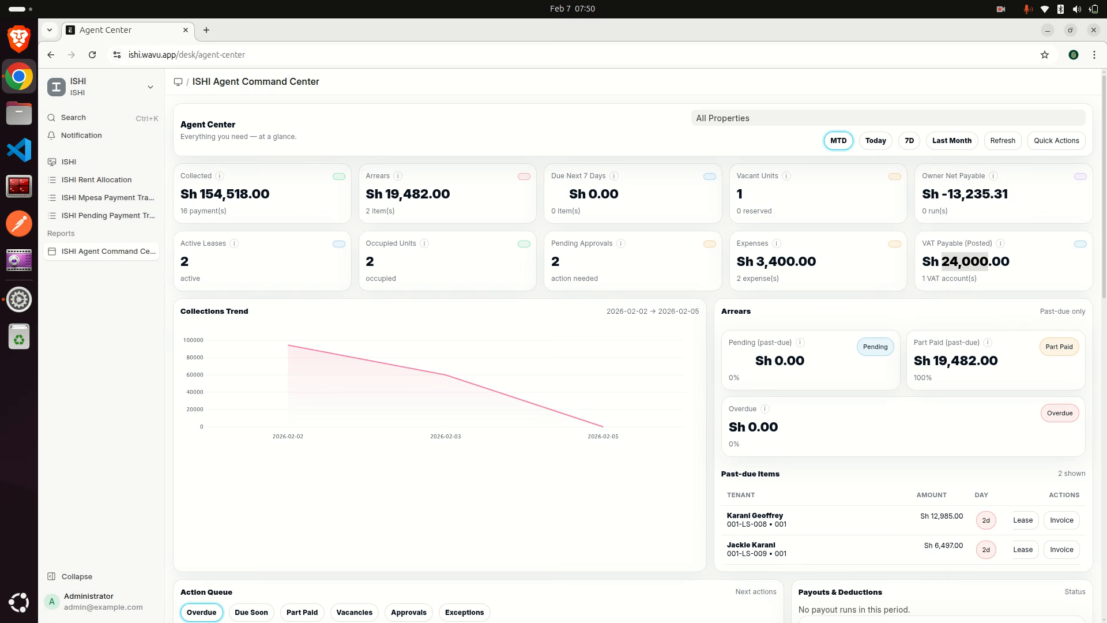
{"action": "left_click", "coordinate": [965, 261]}
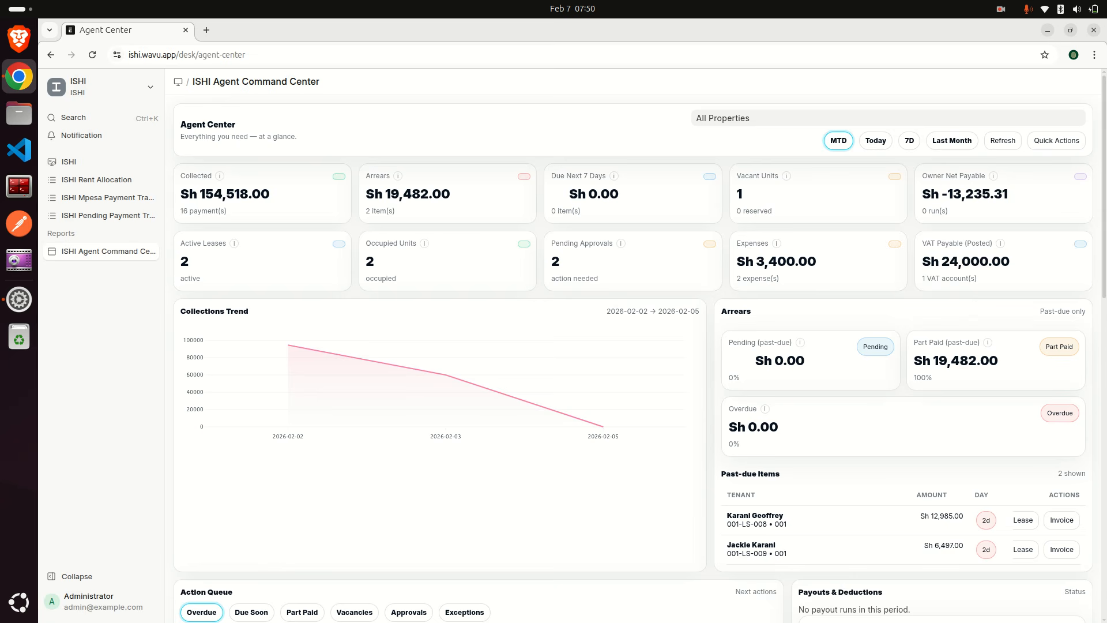
{"action": "left_click_drag", "start_coordinate": [973, 277], "coordinate": [922, 243]}
{"action": "left_click", "coordinate": [954, 260]}
{"action": "scroll", "coordinate": [346, 346], "scroll_direction": "down", "scroll_amount": 2}
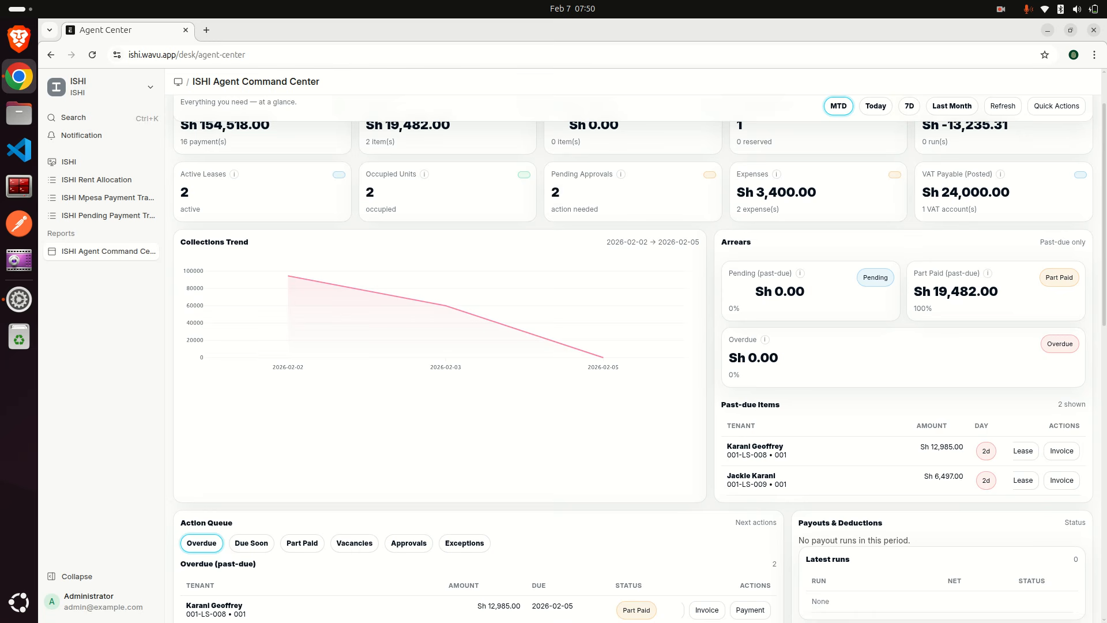
{"action": "mouse_move", "coordinate": [289, 276]}
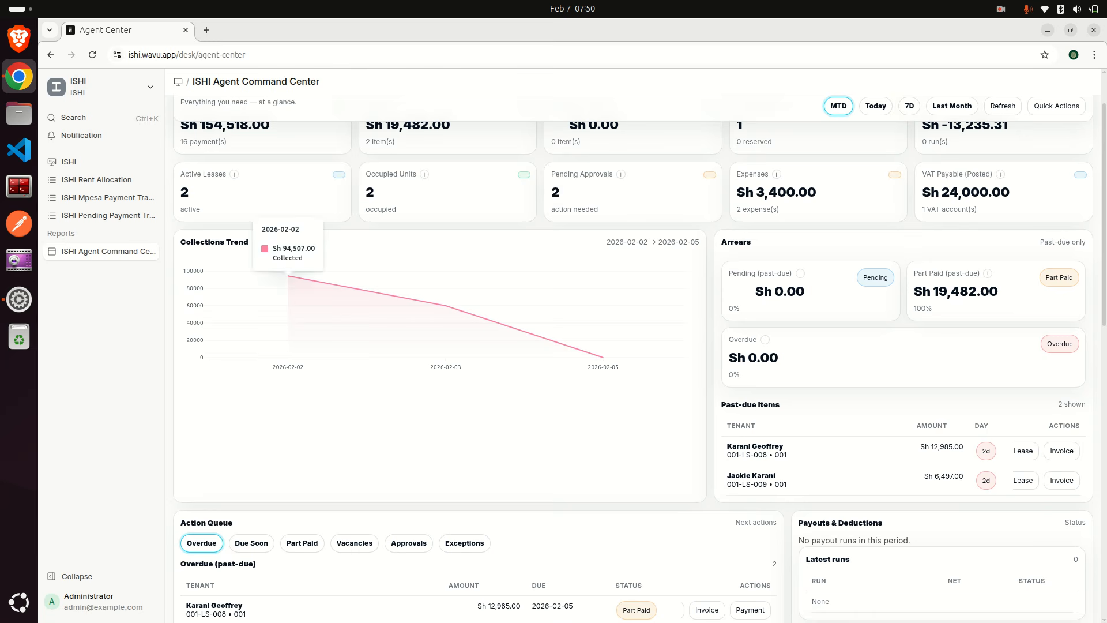
{"action": "mouse_move", "coordinate": [603, 356]}
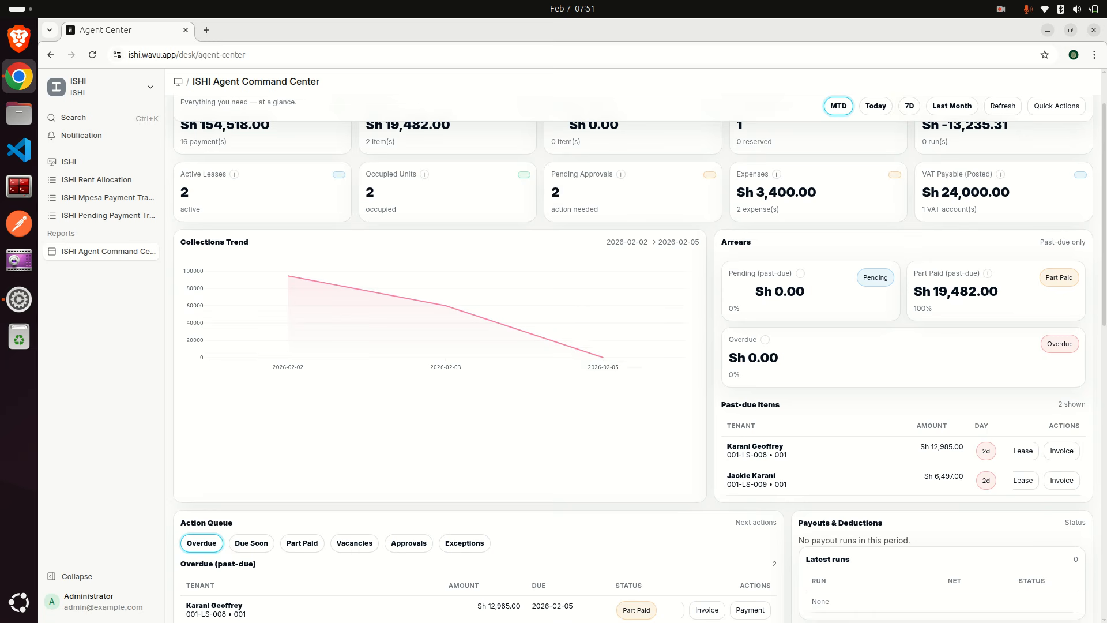
{"action": "mouse_move", "coordinate": [445, 305]}
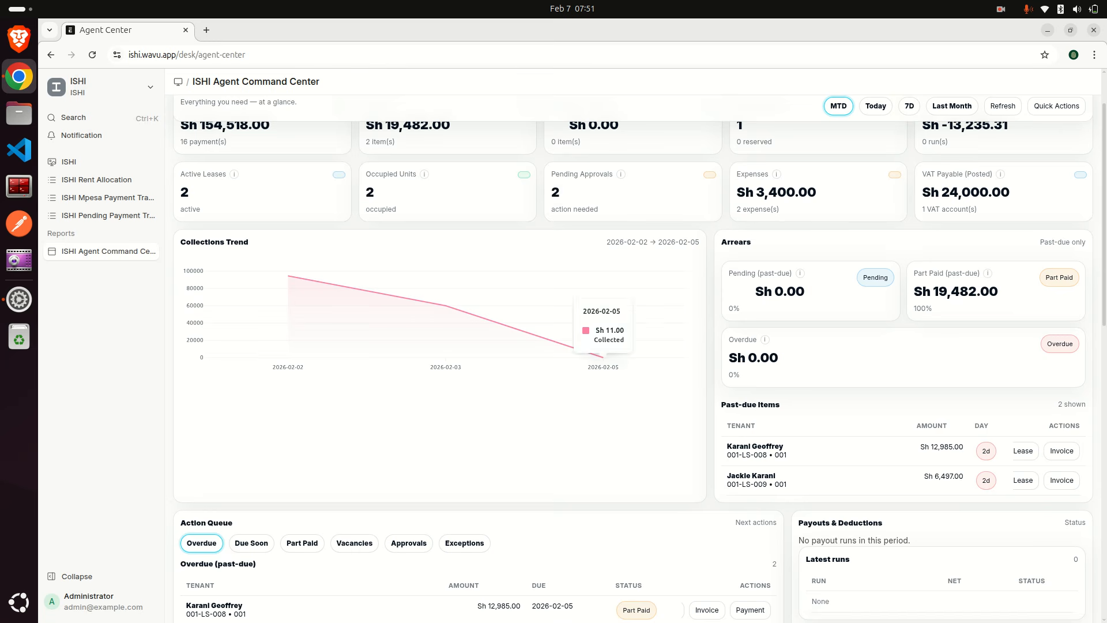
{"action": "scroll", "coordinate": [446, 305], "scroll_direction": "up", "scroll_amount": 1}
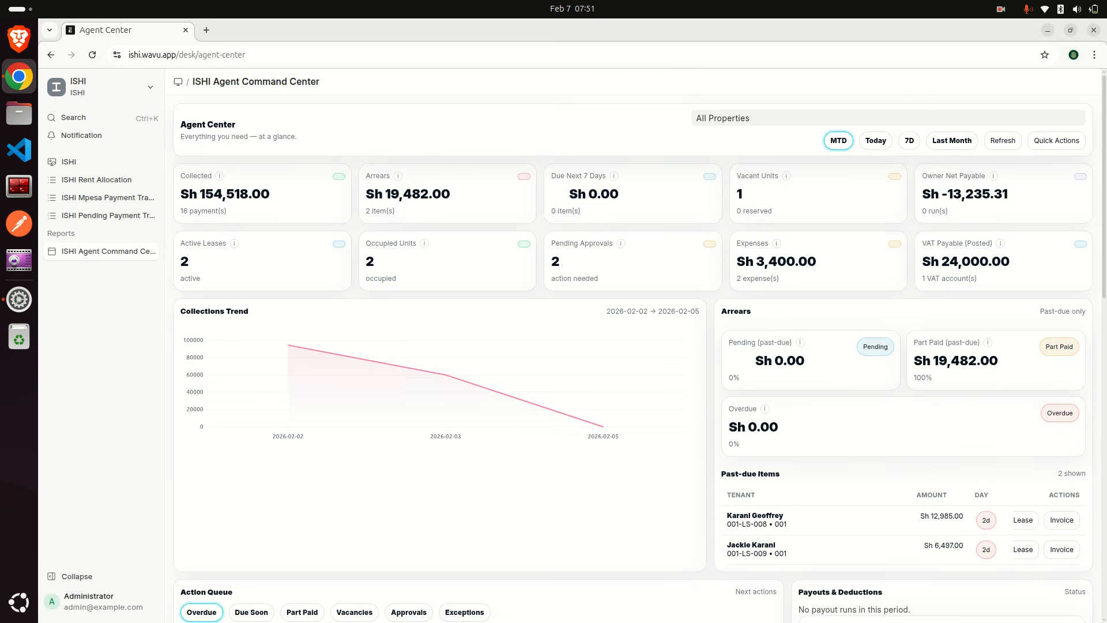
{"action": "scroll", "coordinate": [446, 304], "scroll_direction": "down", "scroll_amount": 5}
{"action": "scroll", "coordinate": [445, 305], "scroll_direction": "up", "scroll_amount": 5}
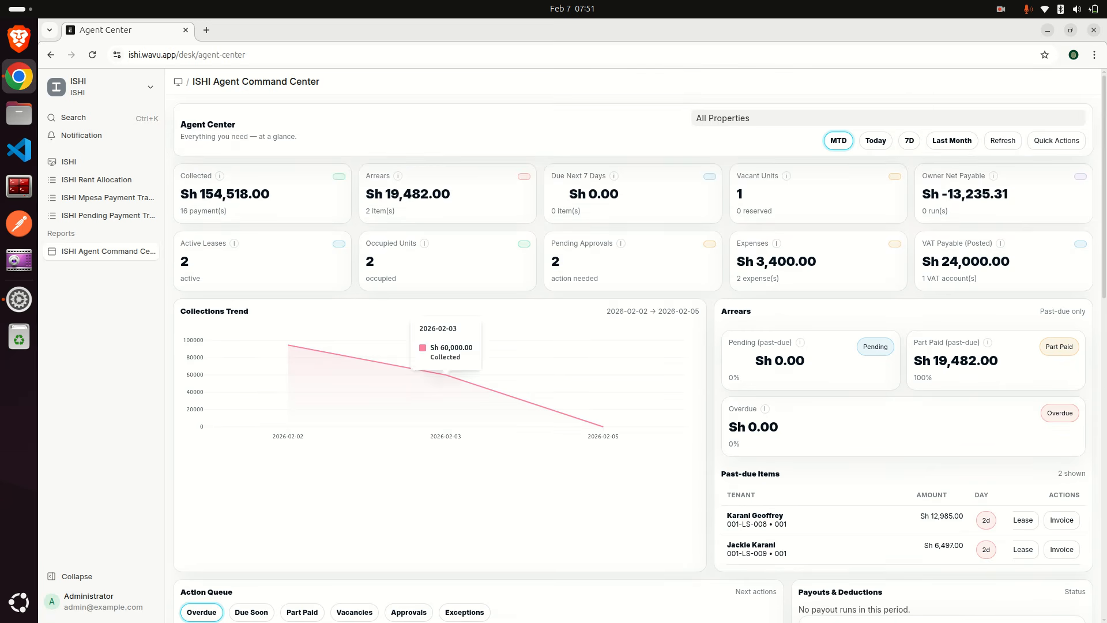
{"action": "scroll", "coordinate": [445, 305], "scroll_direction": "down", "scroll_amount": 1}
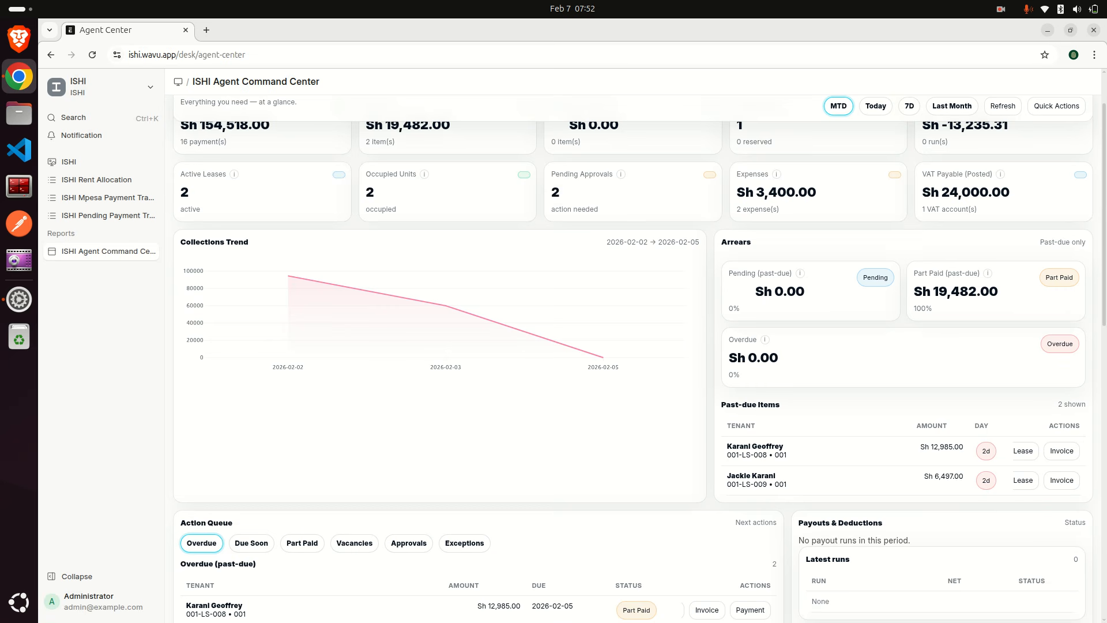
{"action": "left_click_drag", "start_coordinate": [721, 243], "coordinate": [1085, 242]}
{"action": "left_click", "coordinate": [902, 243]}
{"action": "triple_click", "coordinate": [780, 292]}
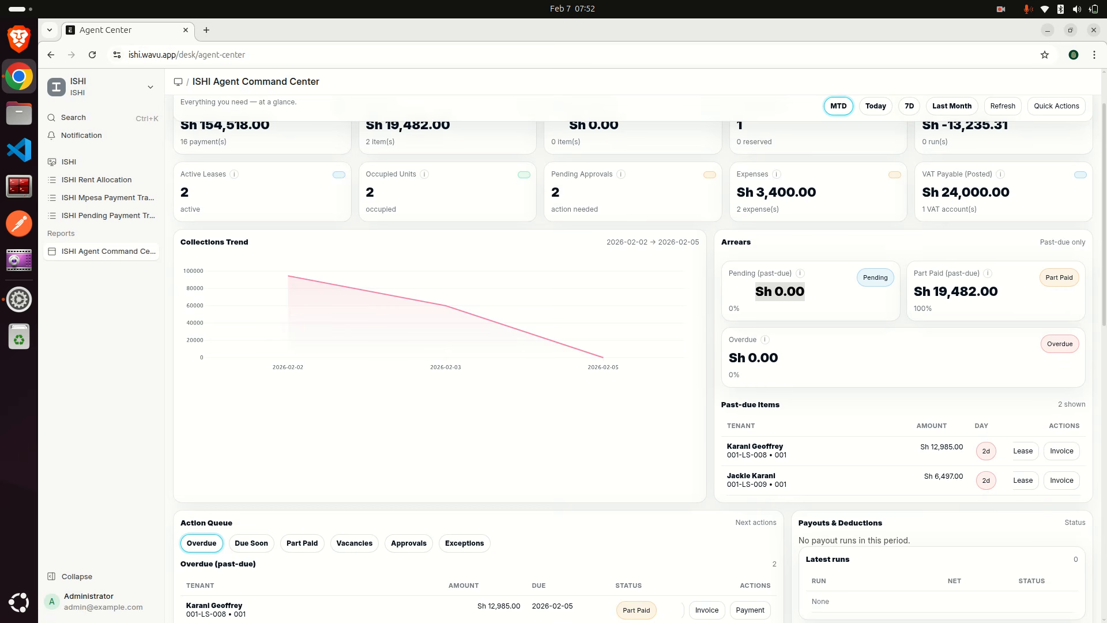
{"action": "left_click", "coordinate": [780, 291]}
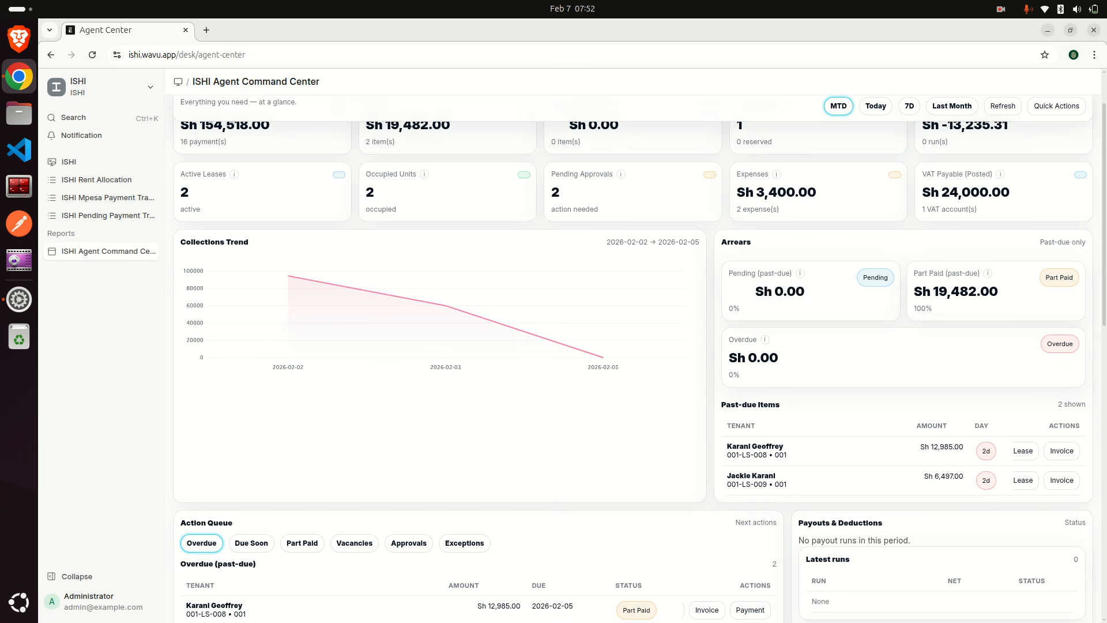
{"action": "left_click_drag", "start_coordinate": [755, 292], "coordinate": [795, 292]}
{"action": "triple_click", "coordinate": [791, 291]}
{"action": "left_click", "coordinate": [780, 291]}
{"action": "left_click_drag", "start_coordinate": [784, 310], "coordinate": [727, 272]}
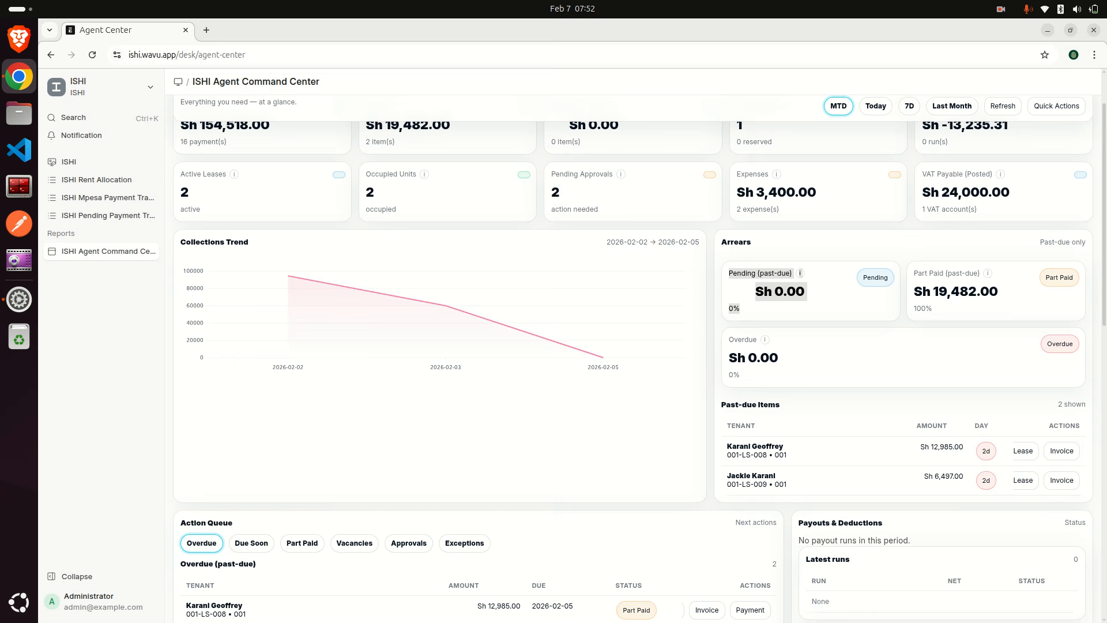
{"action": "left_click", "coordinate": [779, 292]}
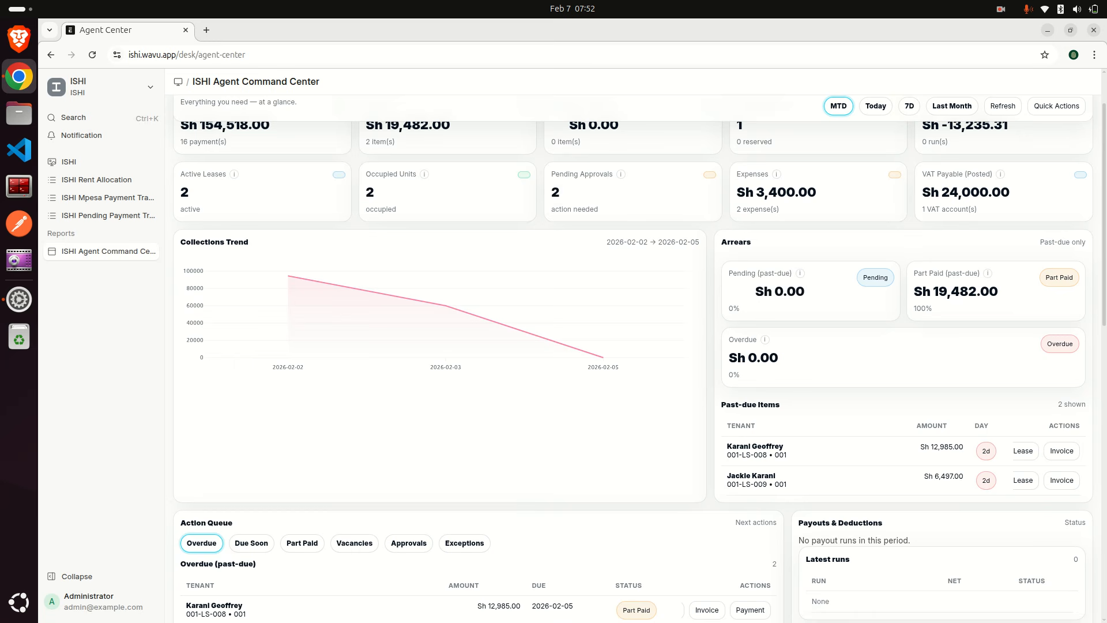
{"action": "mouse_move", "coordinate": [931, 292]}
{"action": "left_mouse_down"}
{"action": "mouse_move", "coordinate": [912, 274]}
{"action": "mouse_move", "coordinate": [925, 309]}
{"action": "left_mouse_up"}
{"action": "left_click", "coordinate": [927, 309]}
{"action": "left_click_drag", "start_coordinate": [948, 273], "coordinate": [977, 273]}
{"action": "left_click", "coordinate": [935, 309]}
{"action": "left_click_drag", "start_coordinate": [933, 309], "coordinate": [913, 274]}
{"action": "left_click", "coordinate": [913, 275]}
{"action": "left_click_drag", "start_coordinate": [742, 376], "coordinate": [729, 341]}
{"action": "left_click", "coordinate": [729, 340]}
{"action": "mouse_move", "coordinate": [765, 340]}
{"action": "left_click_drag", "start_coordinate": [742, 376], "coordinate": [728, 339]}
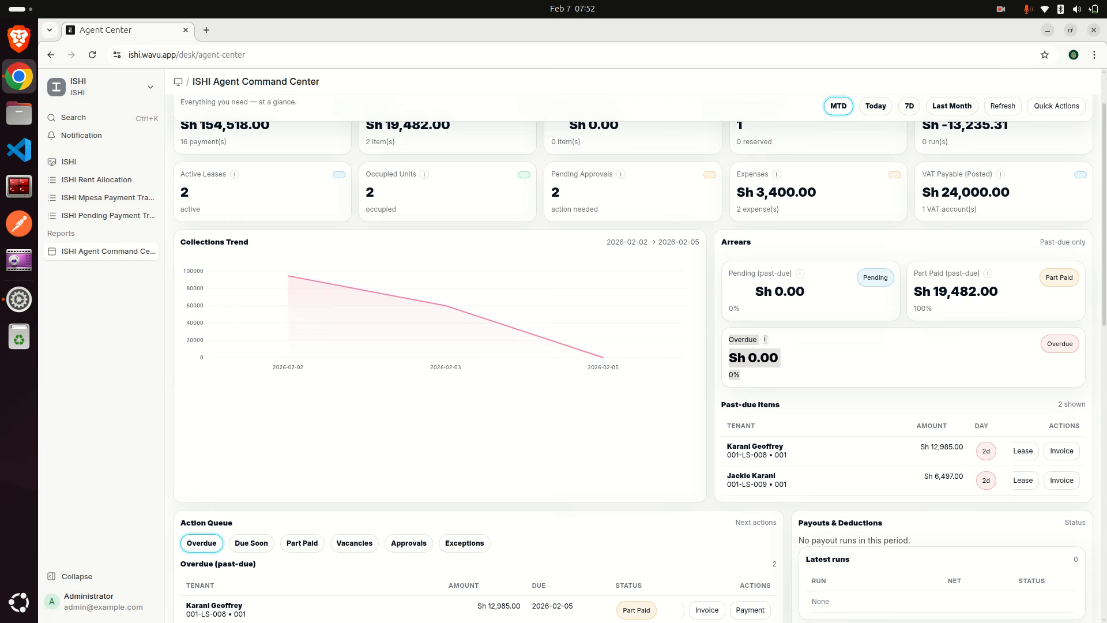
{"action": "scroll", "coordinate": [640, 357], "scroll_direction": "down", "scroll_amount": 3}
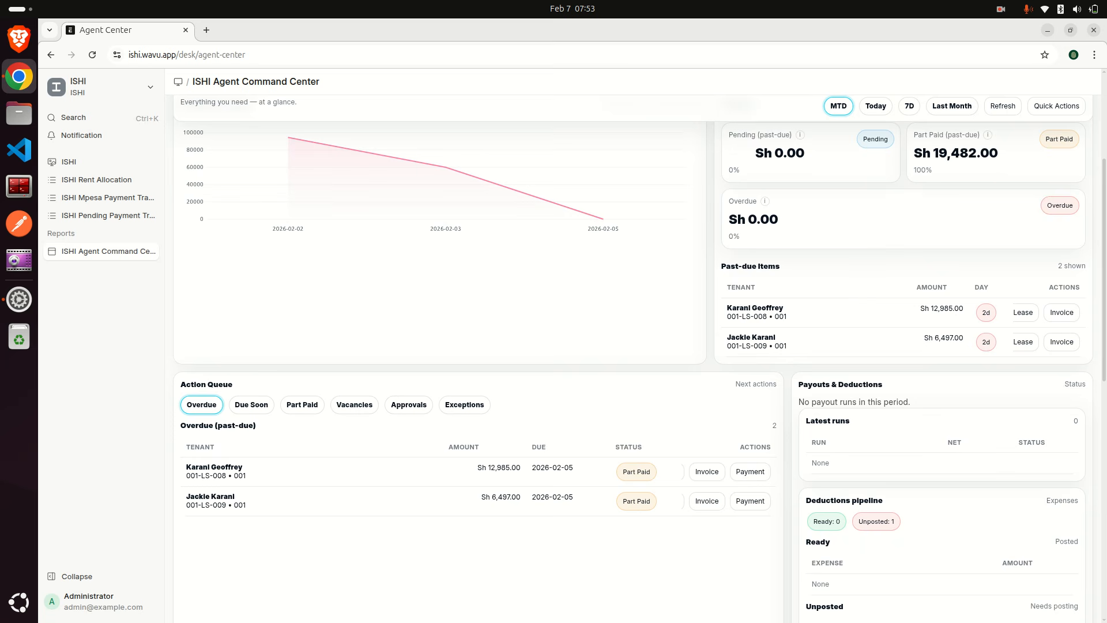
{"action": "left_click_drag", "start_coordinate": [728, 315], "coordinate": [786, 316]}
{"action": "left_click", "coordinate": [789, 316]}
{"action": "left_click_drag", "start_coordinate": [919, 309], "coordinate": [952, 308]}
{"action": "left_click_drag", "start_coordinate": [727, 338], "coordinate": [777, 337]}
{"action": "left_click", "coordinate": [780, 338]}
{"action": "left_click", "coordinate": [1061, 341]}
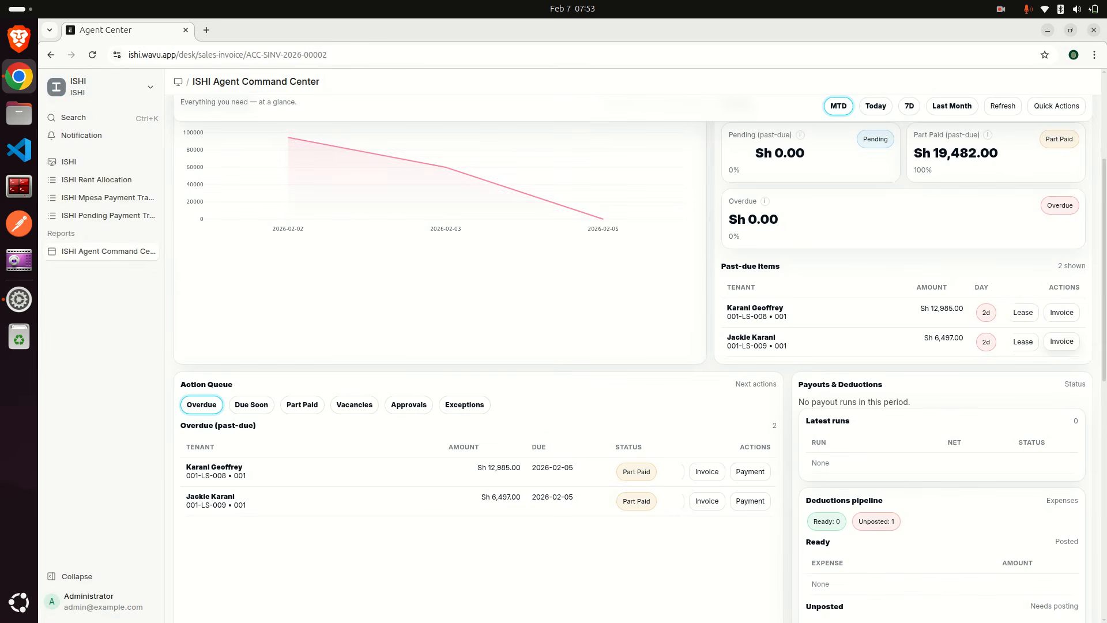
{"action": "scroll", "coordinate": [1061, 341], "scroll_direction": "down", "scroll_amount": 5}
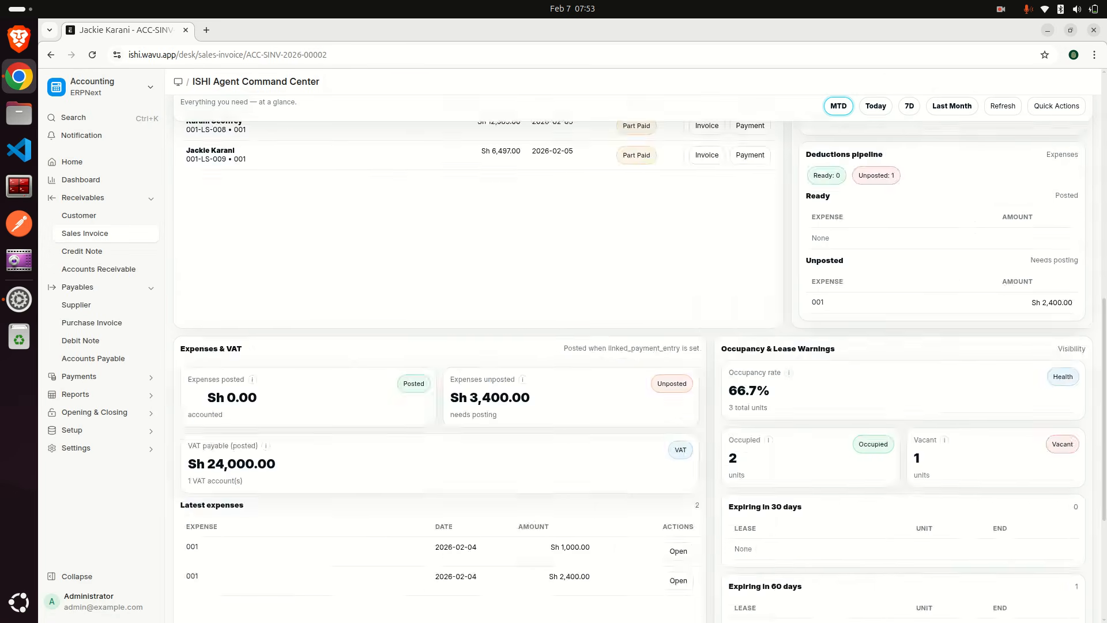
{"action": "scroll", "coordinate": [553, 369], "scroll_direction": "down", "scroll_amount": 10}
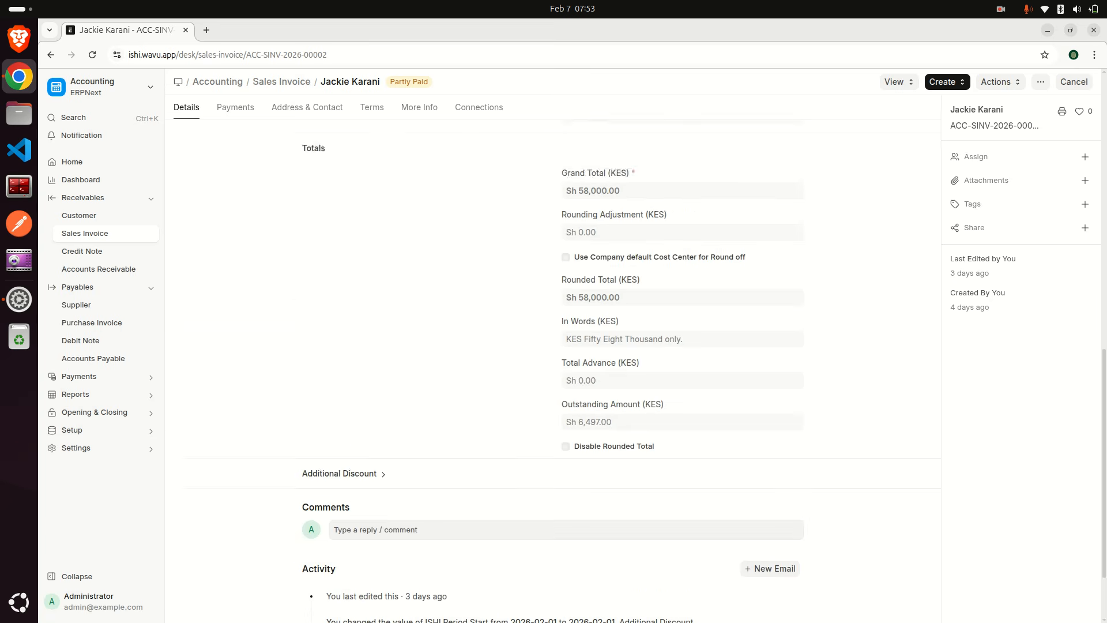
{"action": "scroll", "coordinate": [552, 369], "scroll_direction": "down", "scroll_amount": 2}
{"action": "triple_click", "coordinate": [612, 313]}
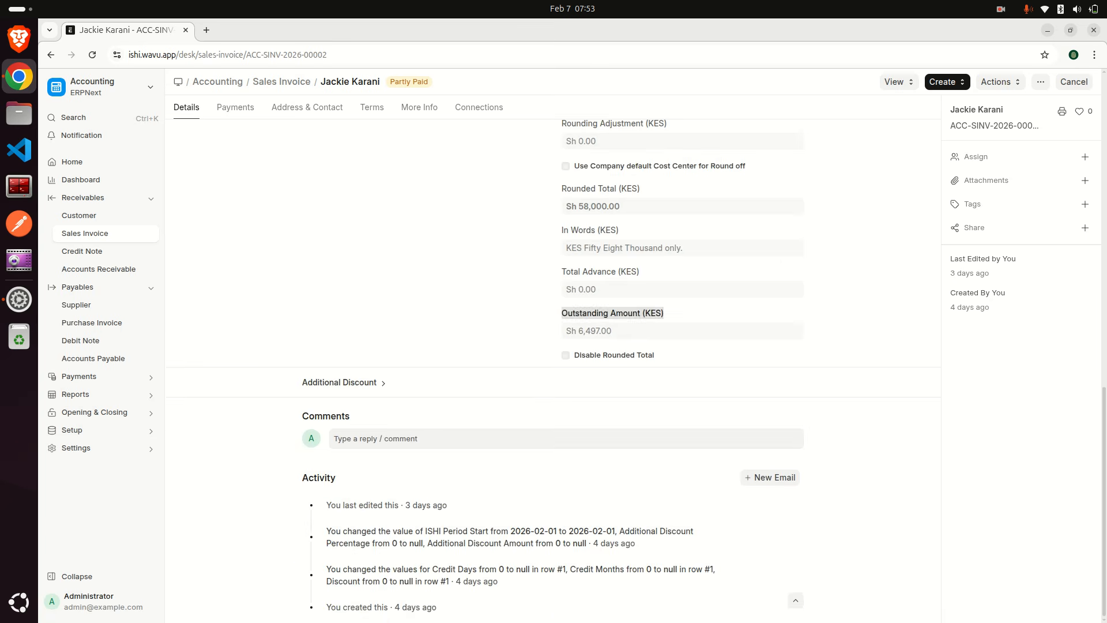
{"action": "left_click_drag", "start_coordinate": [585, 330], "coordinate": [612, 330]}
{"action": "scroll", "coordinate": [612, 330], "scroll_direction": "up", "scroll_amount": 3}
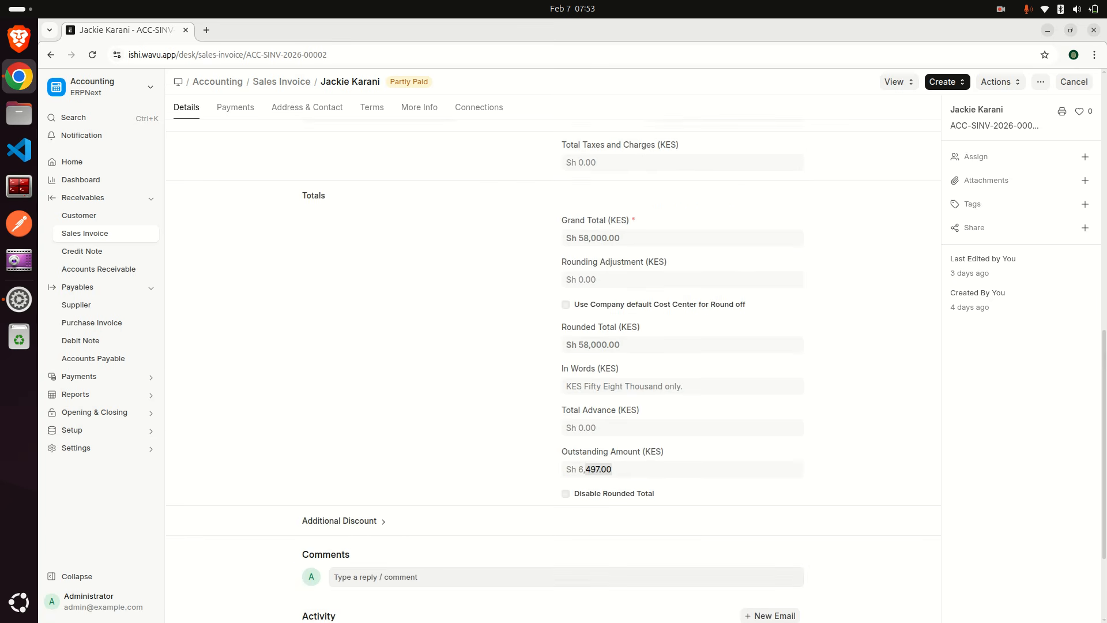
{"action": "left_click_drag", "start_coordinate": [578, 238], "coordinate": [620, 238]}
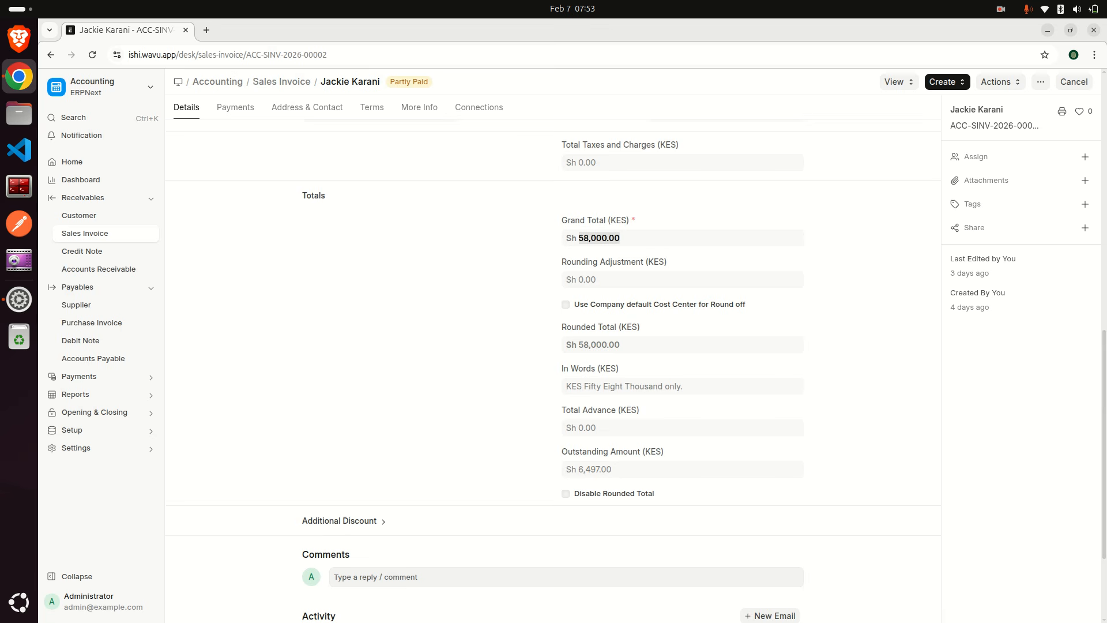
{"action": "left_click", "coordinate": [620, 238]}
{"action": "scroll", "coordinate": [552, 369], "scroll_direction": "up", "scroll_amount": 7}
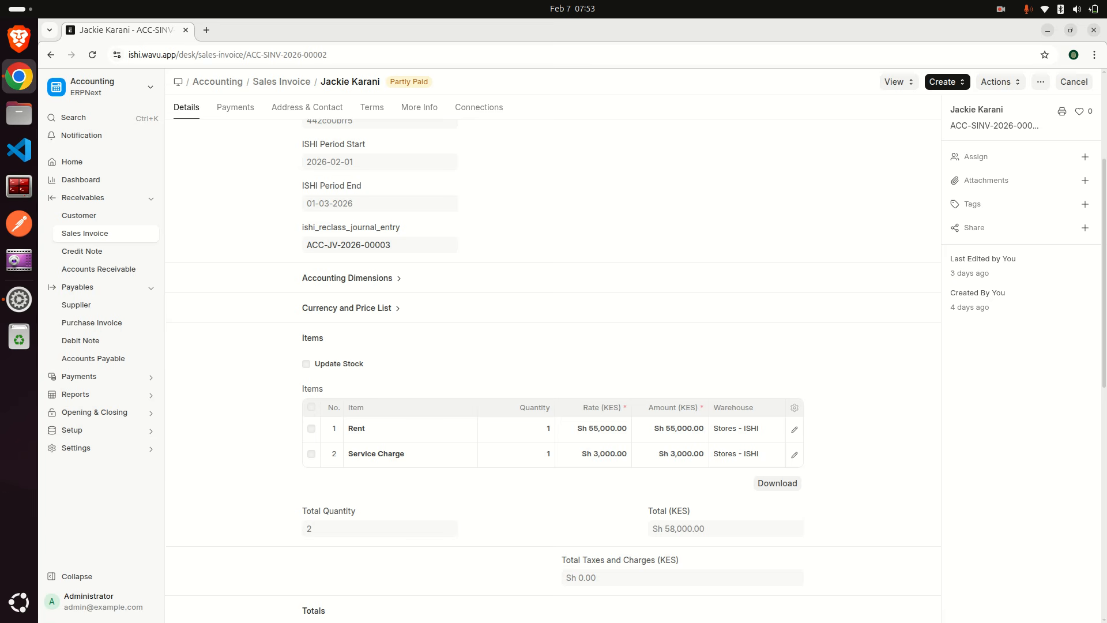
{"action": "left_click", "coordinate": [51, 54]}
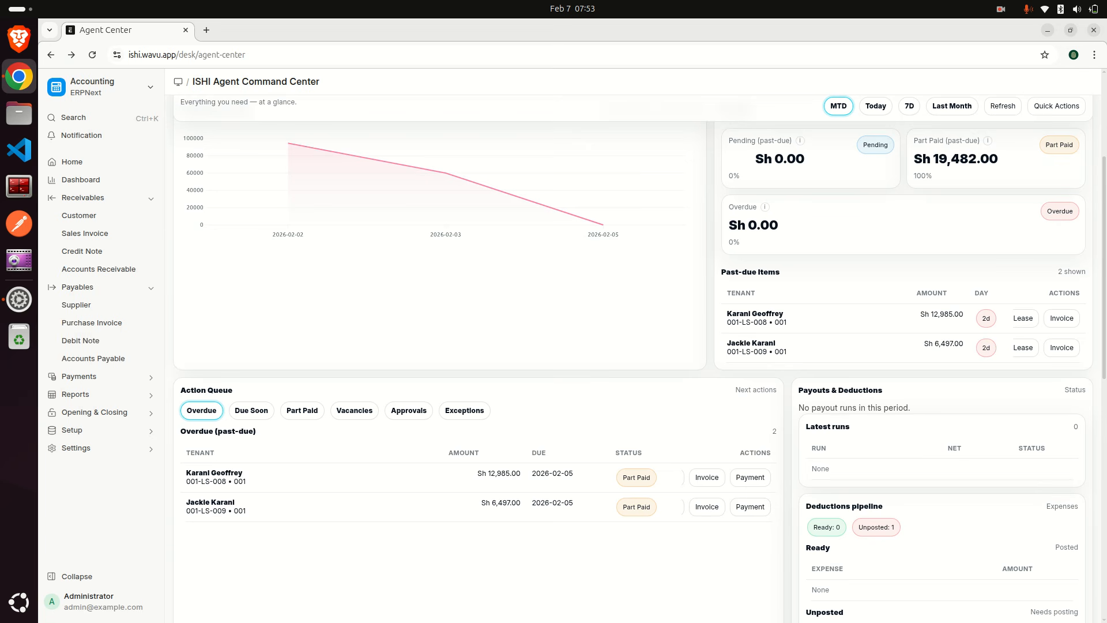
- Check the All Properties filter without changing it and locate the Action Queue
{"action": "scroll", "coordinate": [634, 346], "scroll_direction": "down", "scroll_amount": 3}
{"action": "scroll", "coordinate": [634, 346], "scroll_direction": "up", "scroll_amount": 7}
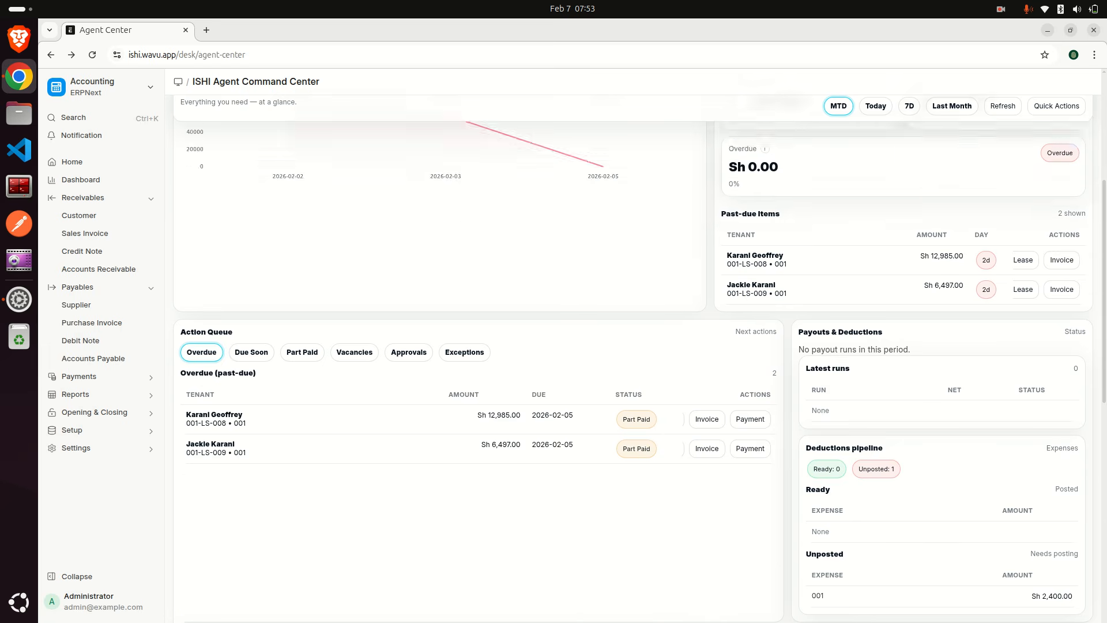
{"action": "left_click", "coordinate": [887, 118]}
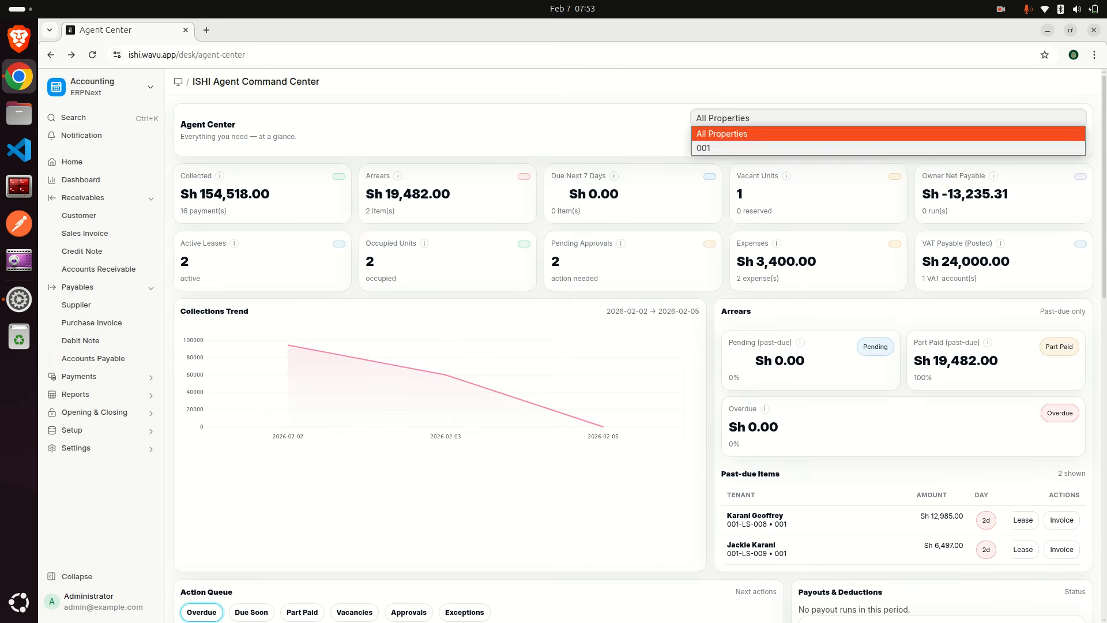
{"action": "key", "text": "Escape"}
{"action": "scroll", "coordinate": [634, 346], "scroll_direction": "down", "scroll_amount": 3}
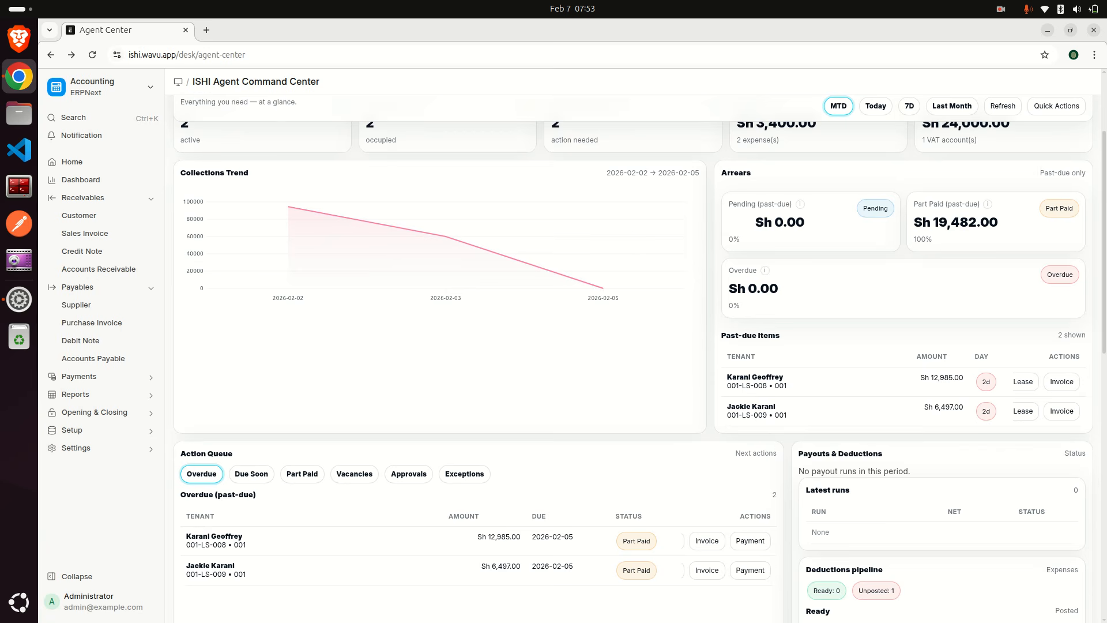
{"action": "scroll", "coordinate": [634, 345], "scroll_direction": "down", "scroll_amount": 6}
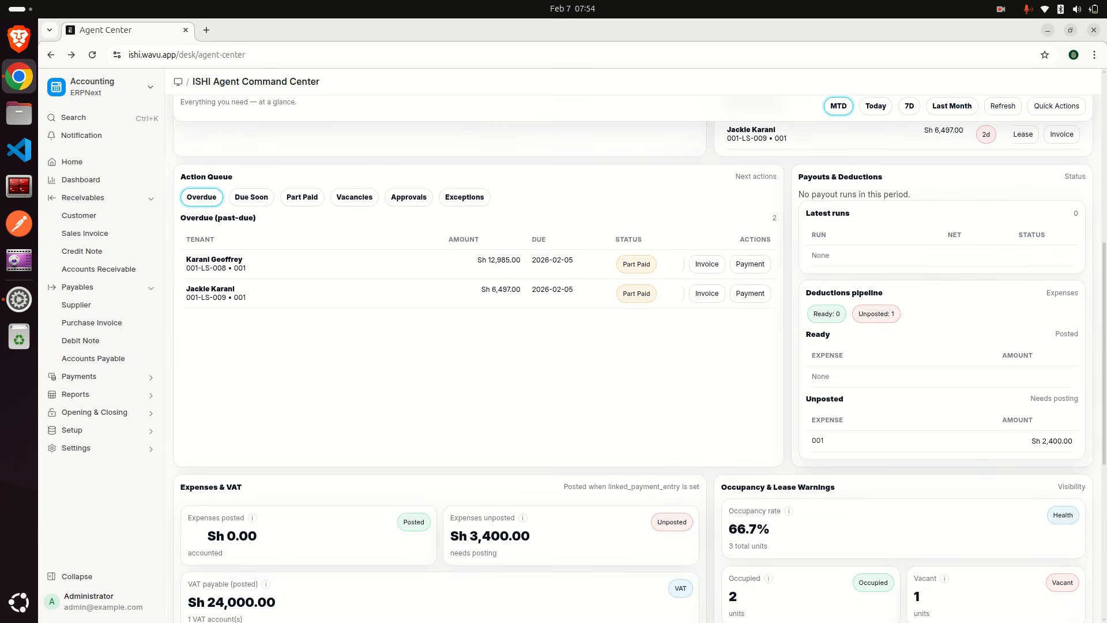
{"action": "left_click_drag", "start_coordinate": [181, 177], "coordinate": [228, 177]}
{"action": "left_click", "coordinate": [229, 178]}
{"action": "left_click_drag", "start_coordinate": [180, 177], "coordinate": [233, 177]}
{"action": "left_click", "coordinate": [230, 177]}
- Cycle the Action Queue through Due Soon, Part Paid and Vacancies, showing vacant LS-001 at Sh 55,000.00
{"action": "left_click", "coordinate": [252, 197]}
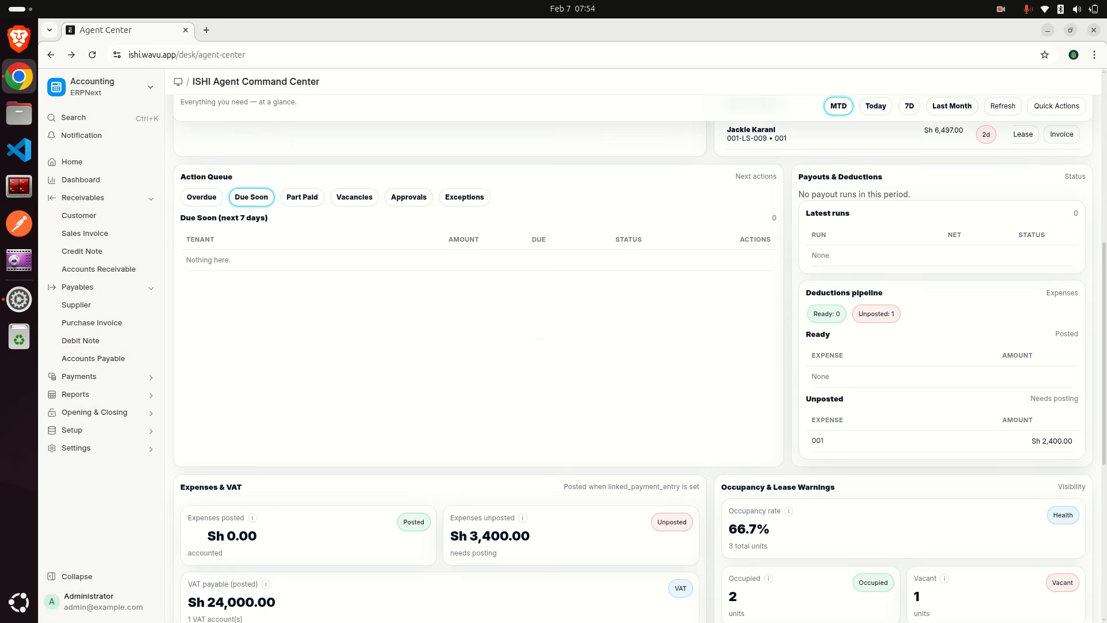
{"action": "left_click", "coordinate": [302, 197]}
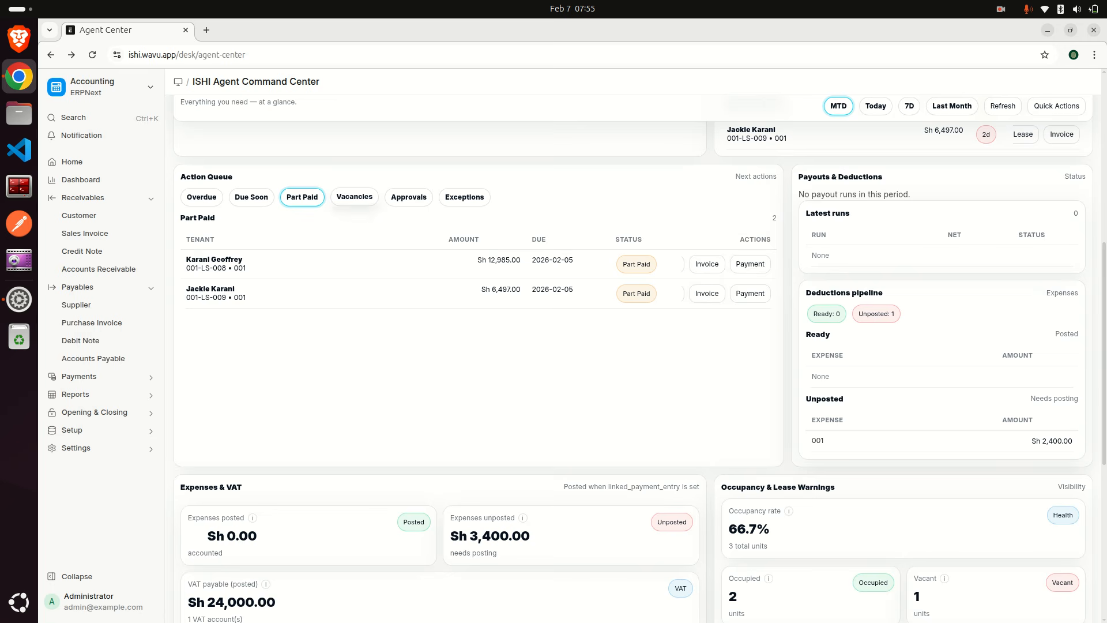
{"action": "left_click", "coordinate": [355, 197]}
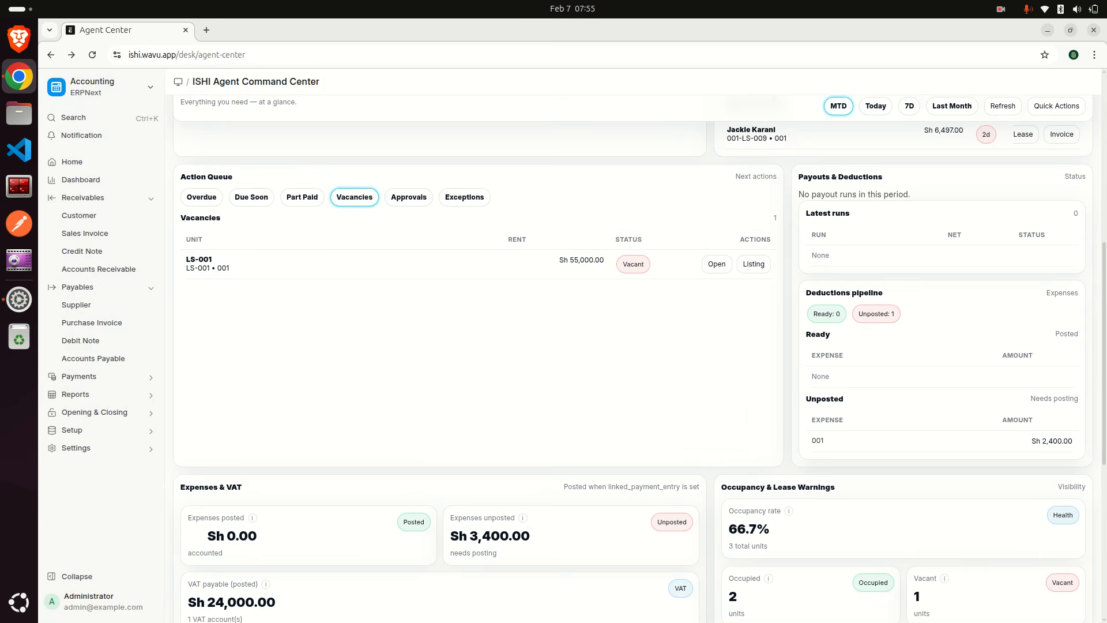
{"action": "scroll", "coordinate": [633, 346], "scroll_direction": "up", "scroll_amount": 6}
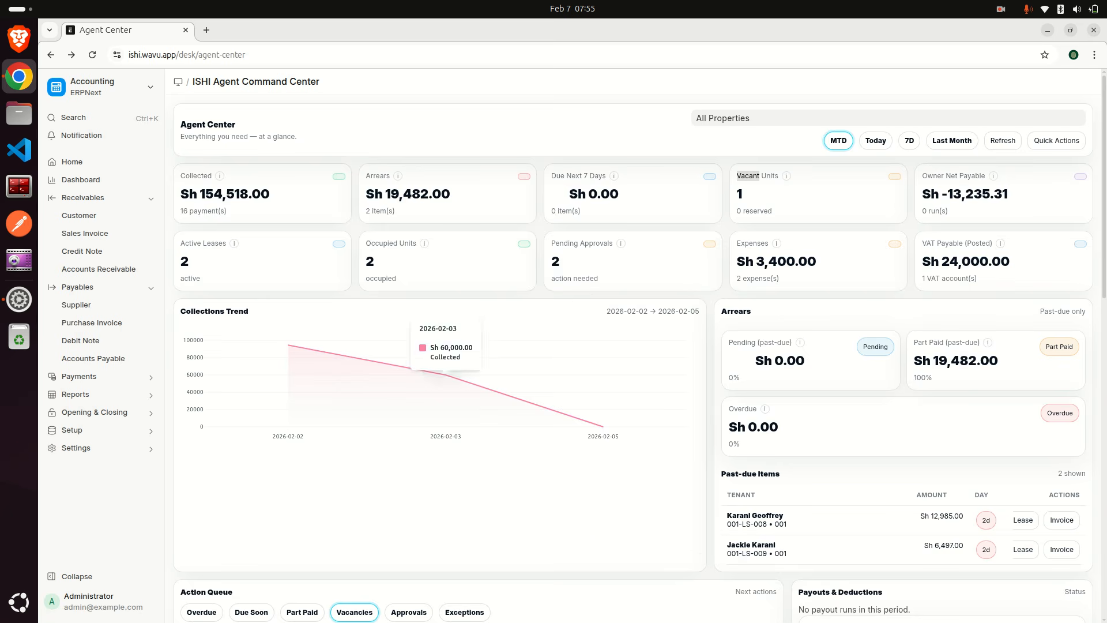
{"action": "scroll", "coordinate": [403, 346], "scroll_direction": "down", "scroll_amount": 5}
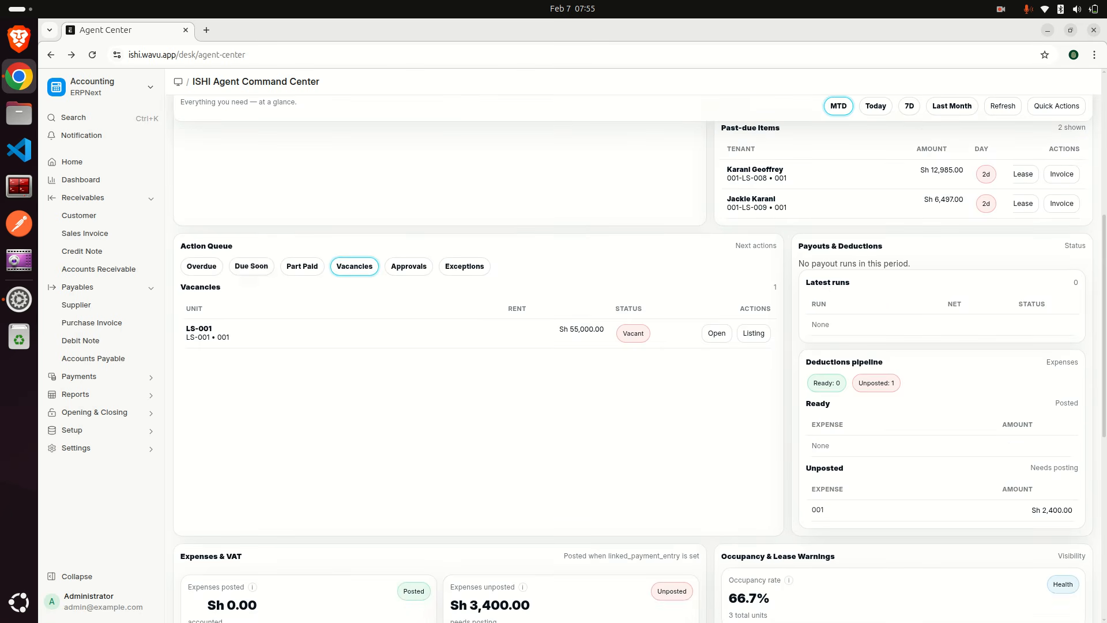
{"action": "left_click_drag", "start_coordinate": [185, 247], "coordinate": [233, 247]}
- Show pending approvals and review the Sh 3,400.00 expenses total and Tenant payments pending
{"action": "left_click", "coordinate": [409, 267]}
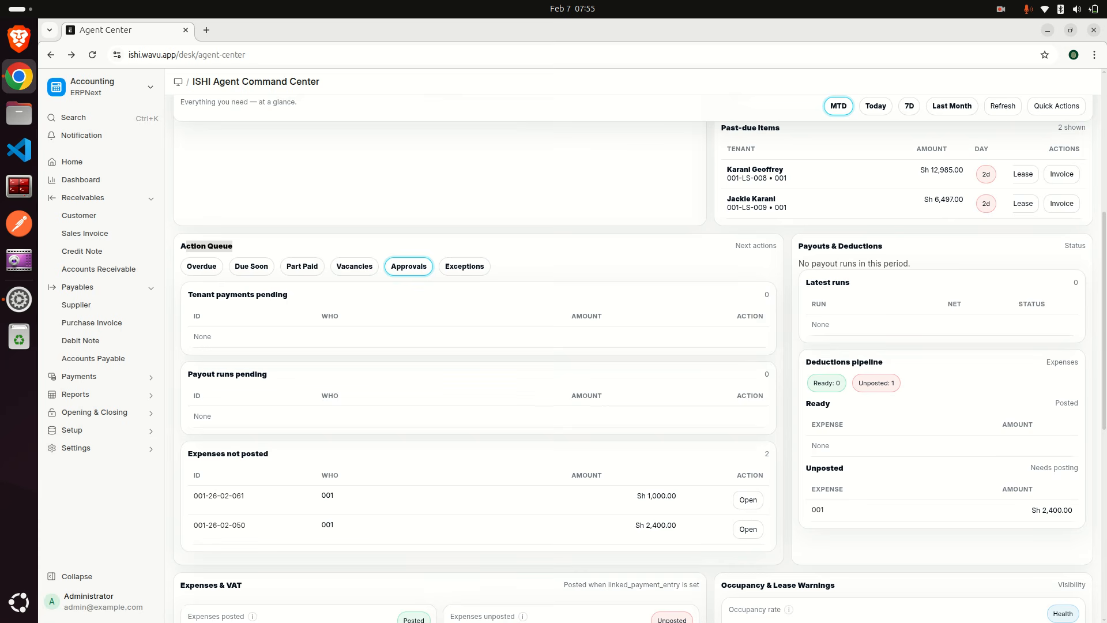
{"action": "scroll", "coordinate": [634, 346], "scroll_direction": "up", "scroll_amount": 6}
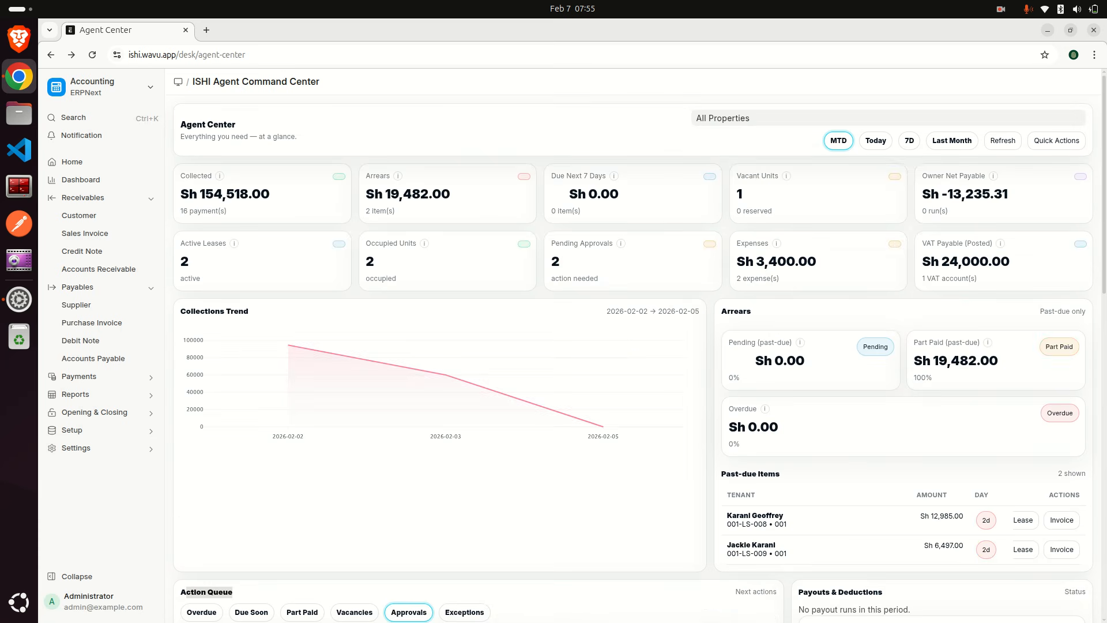
{"action": "left_click_drag", "start_coordinate": [737, 262], "coordinate": [816, 262]}
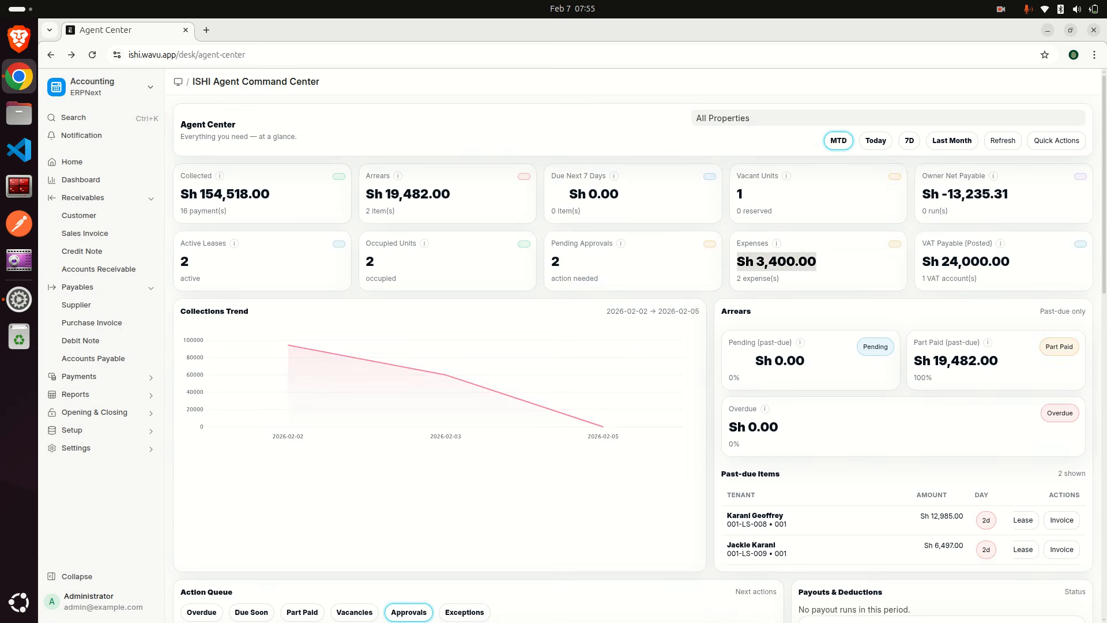
{"action": "scroll", "coordinate": [634, 346], "scroll_direction": "down", "scroll_amount": 8}
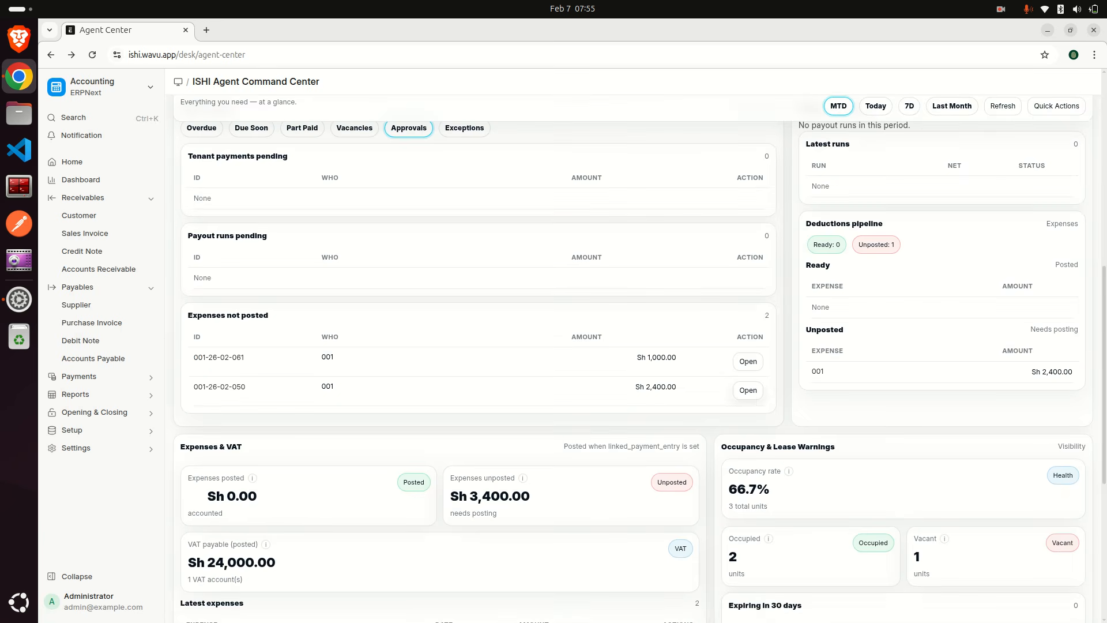
{"action": "scroll", "coordinate": [761, 398], "scroll_direction": "up", "scroll_amount": 3}
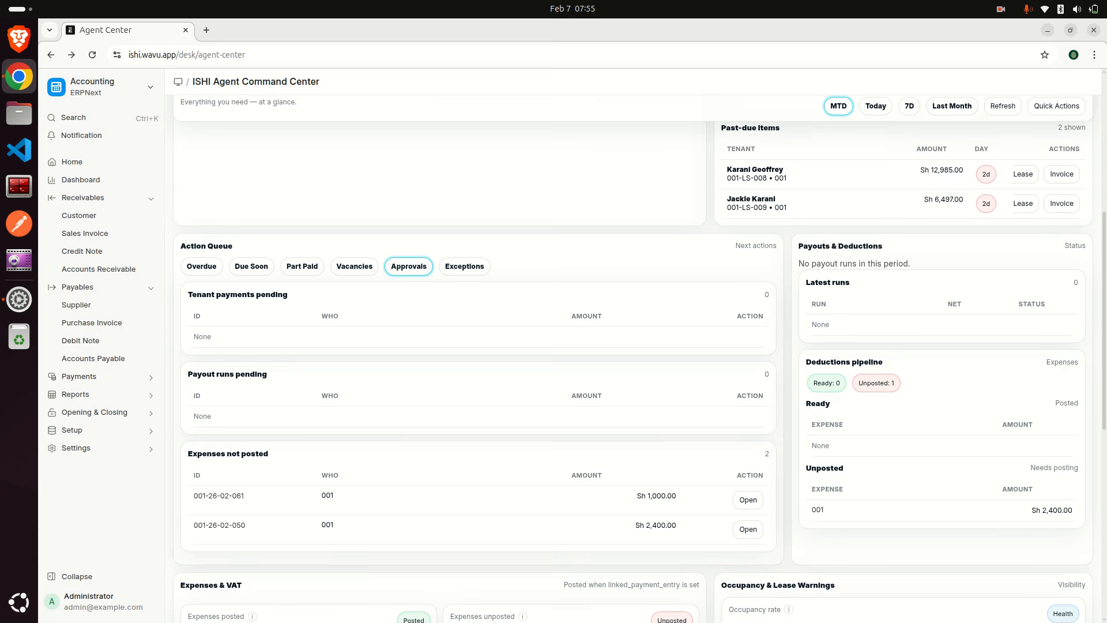
{"action": "left_click_drag", "start_coordinate": [192, 295], "coordinate": [289, 295]}
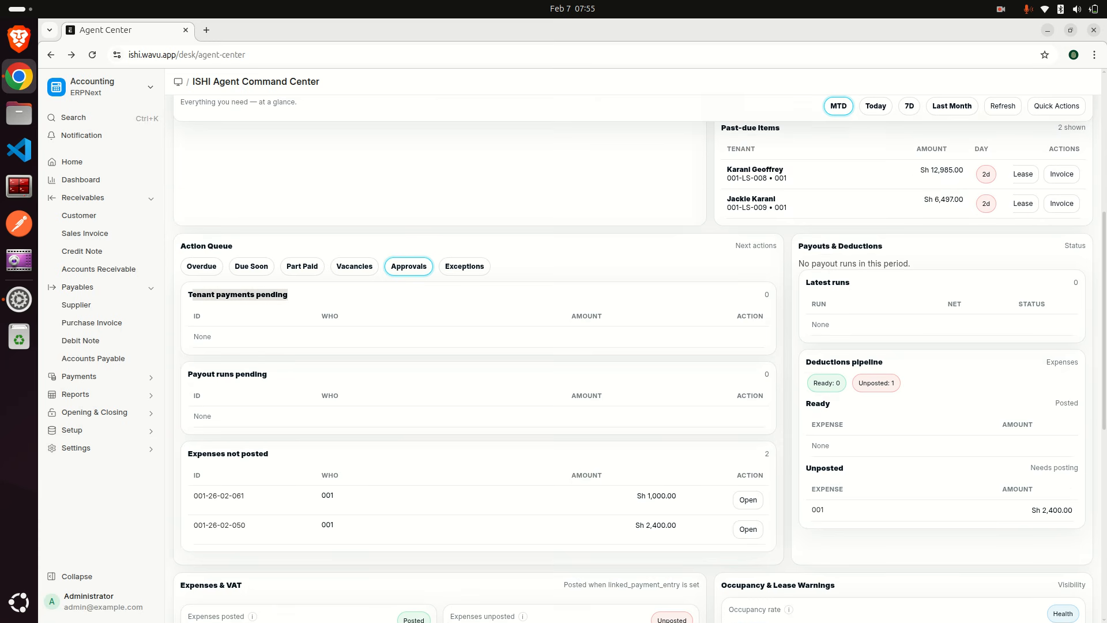
{"action": "left_click", "coordinate": [290, 295]}
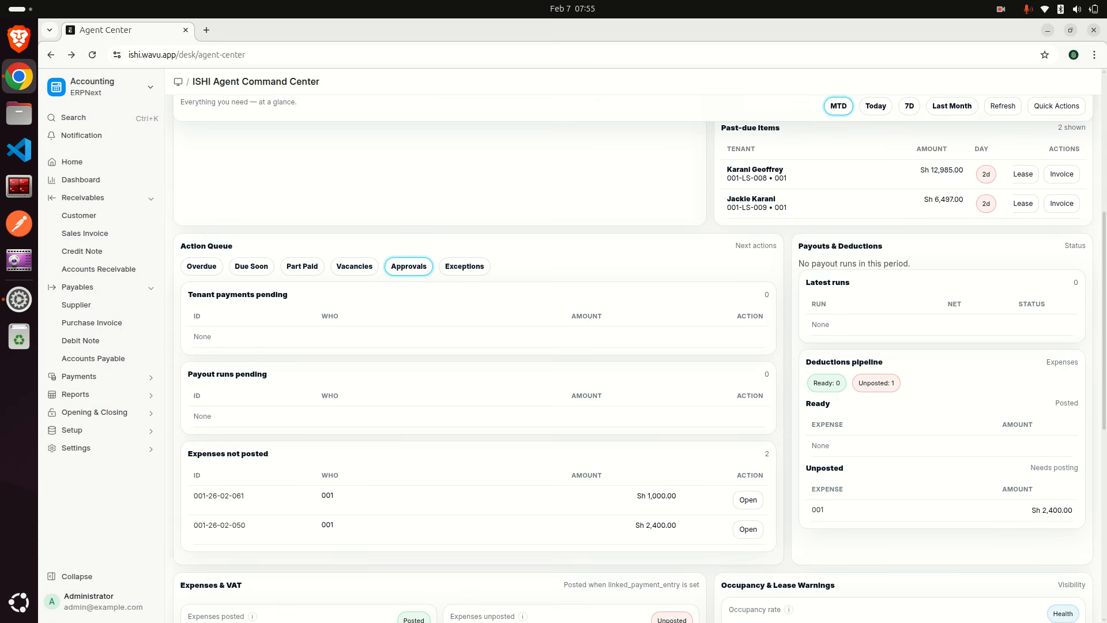
{"action": "triple_click", "coordinate": [285, 295]}
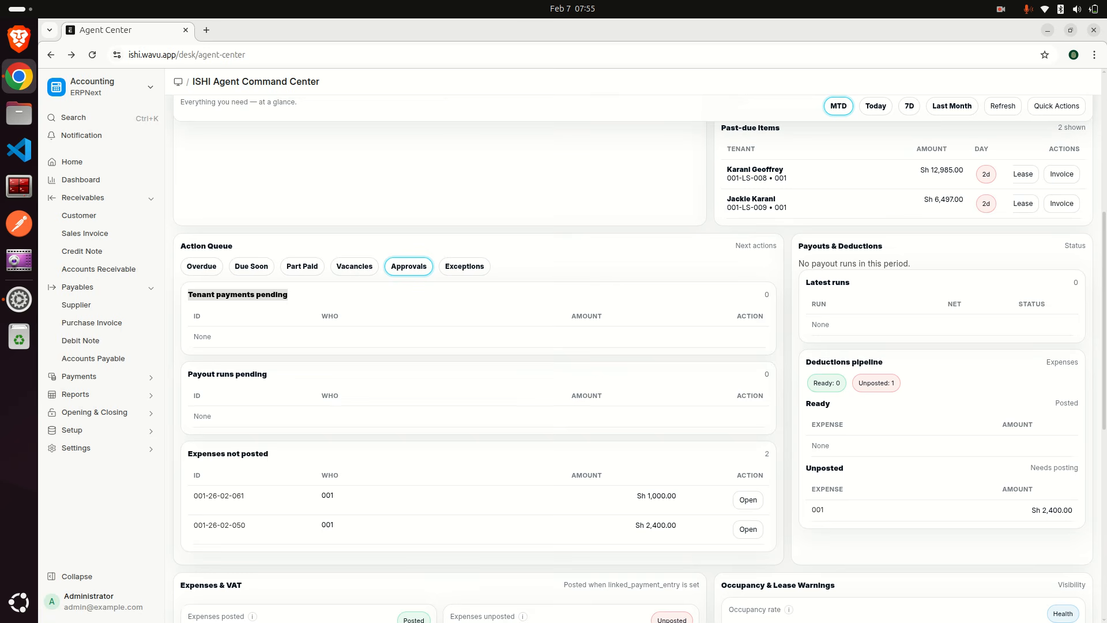
- Check the Payout runs pending section, then switch the queue to the empty Exceptions list
{"action": "left_click_drag", "start_coordinate": [188, 374], "coordinate": [274, 378]}
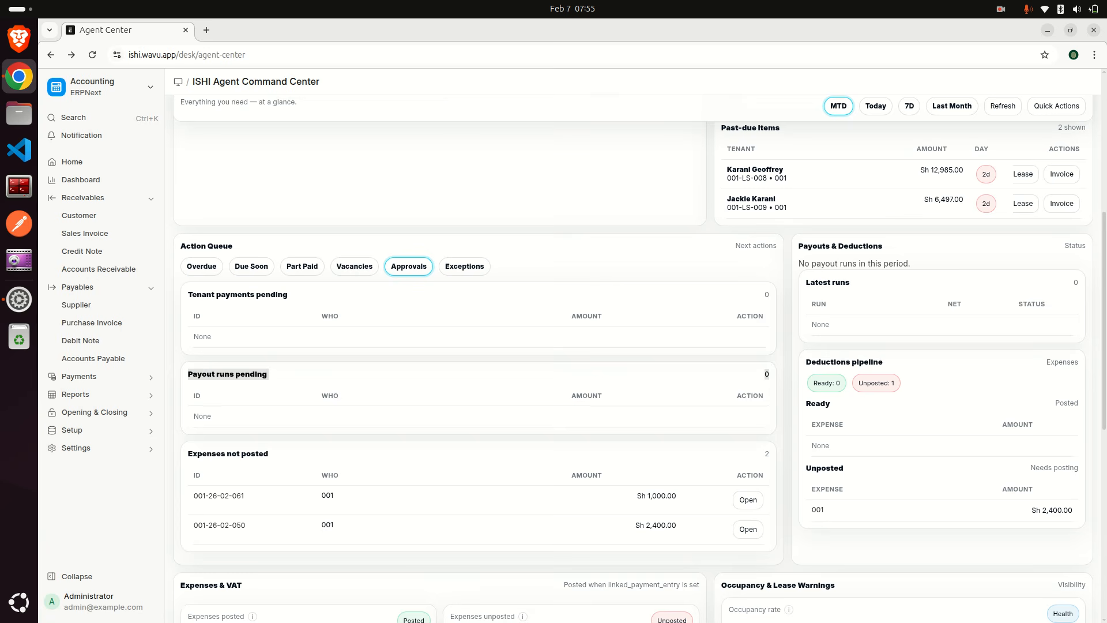
{"action": "left_click", "coordinate": [188, 453]}
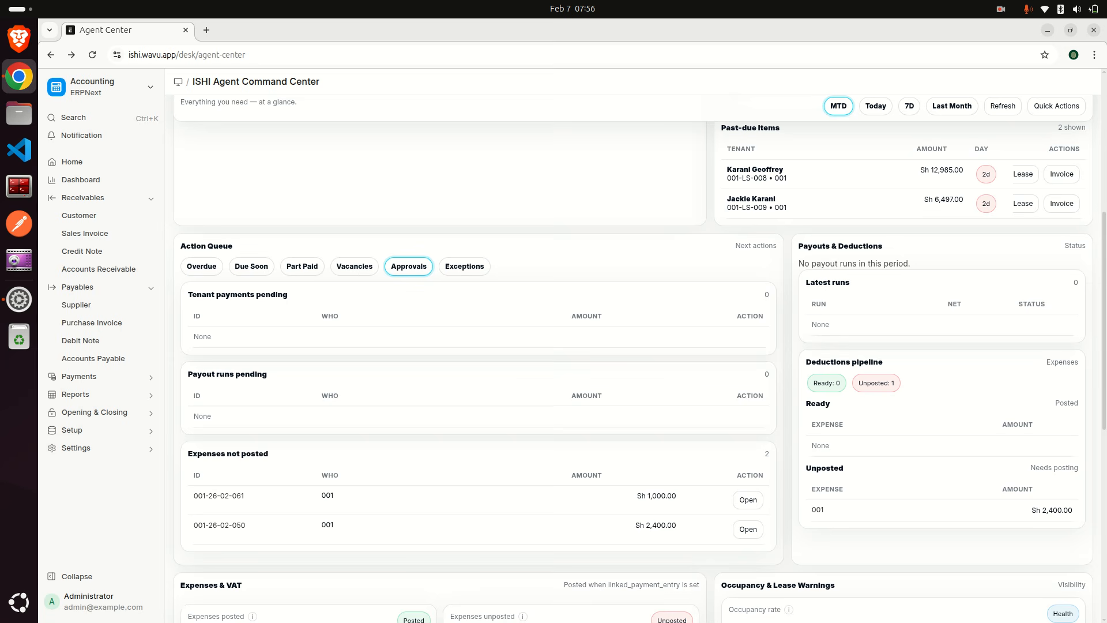
{"action": "left_click_drag", "start_coordinate": [188, 374], "coordinate": [193, 412]}
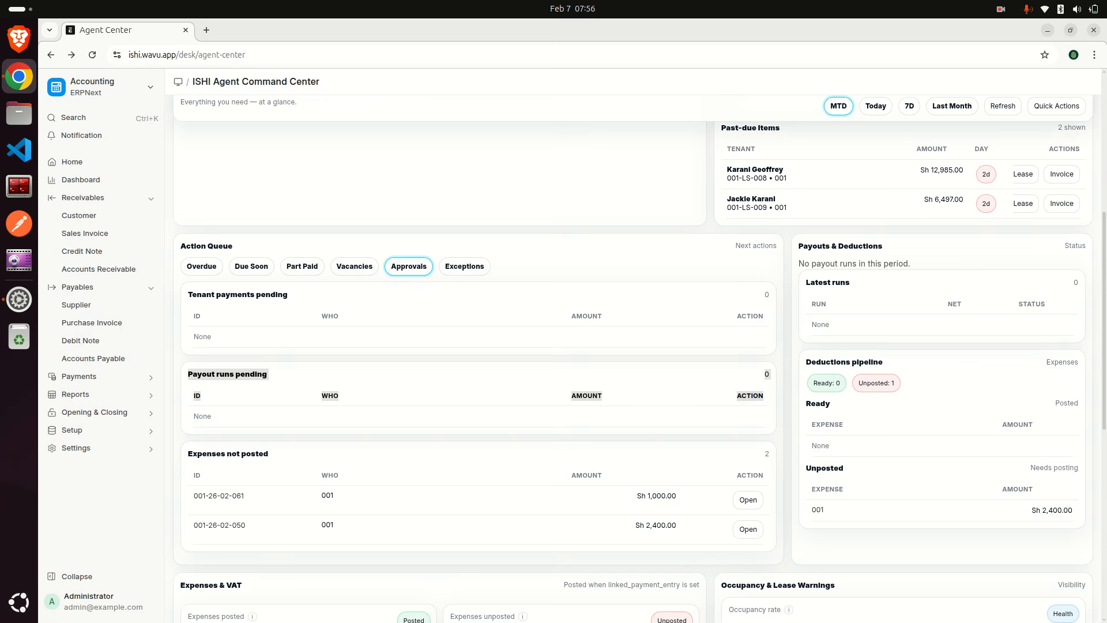
{"action": "left_click", "coordinate": [194, 410]}
{"action": "left_click", "coordinate": [464, 266]}
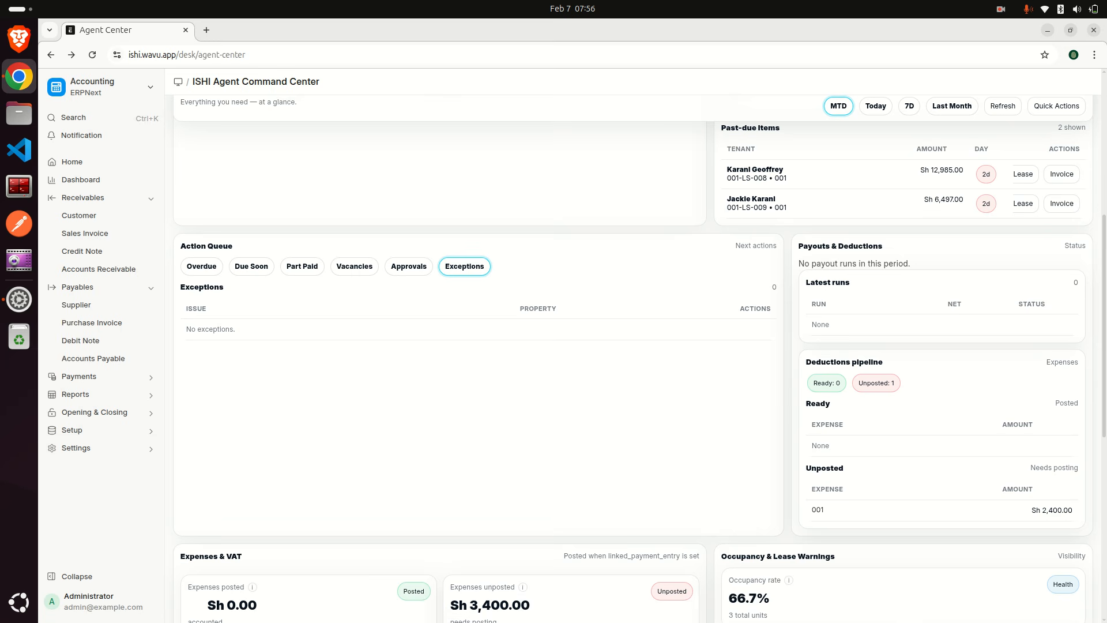
- Check the Sh 0.00 posted expenses amount on the dashboard
{"action": "scroll", "coordinate": [634, 369], "scroll_direction": "down", "scroll_amount": 6}
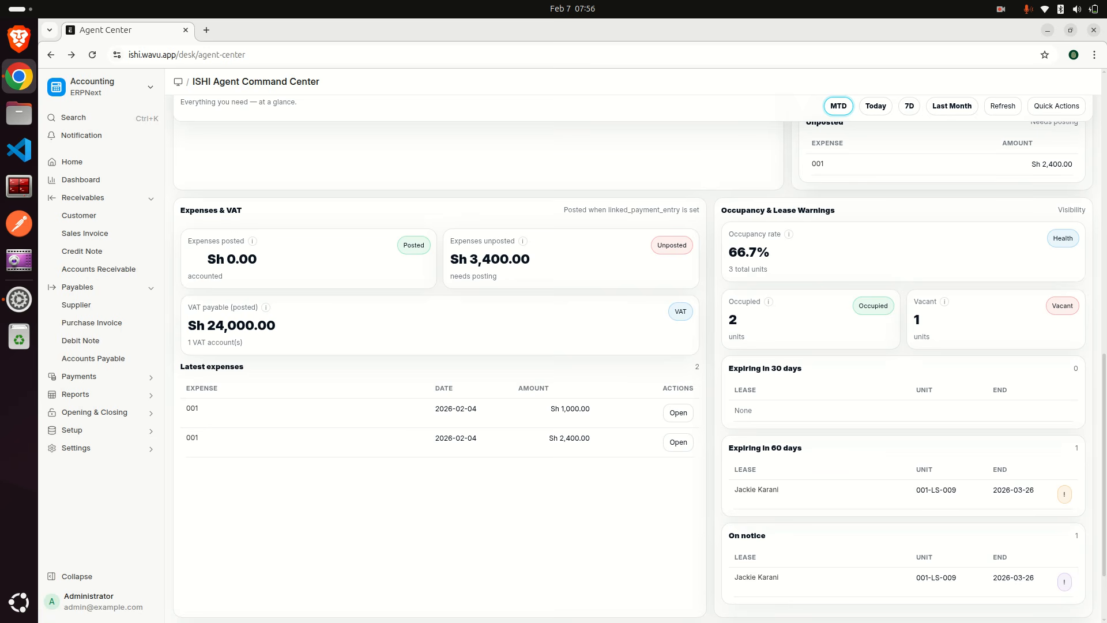
{"action": "left_click_drag", "start_coordinate": [206, 259], "coordinate": [224, 276]}
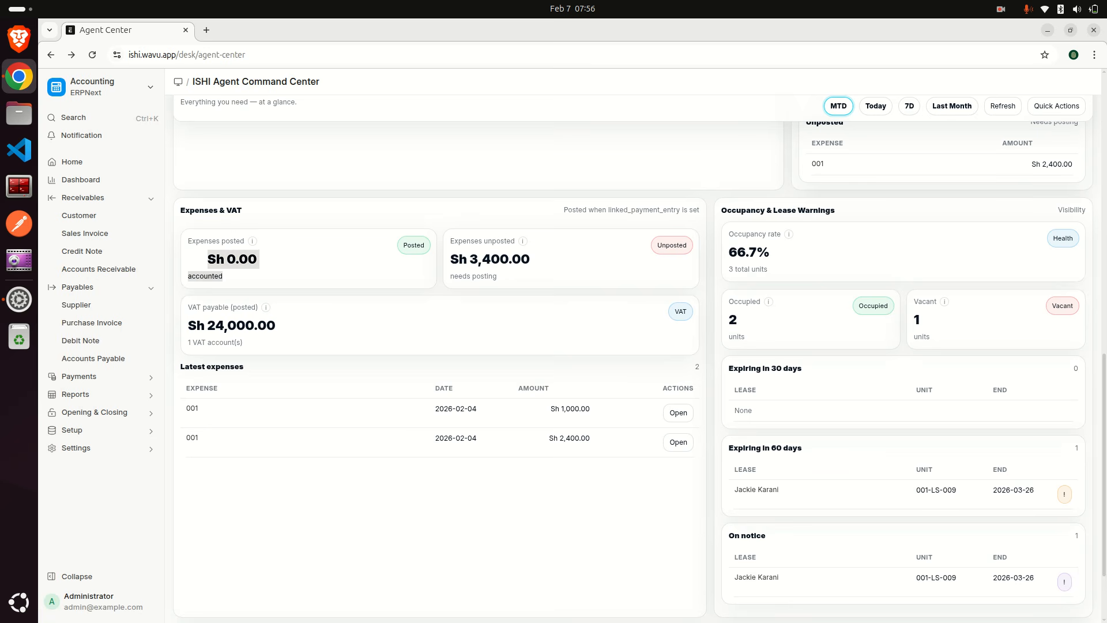
{"action": "left_click", "coordinate": [254, 273]}
{"action": "left_click_drag", "start_coordinate": [531, 260], "coordinate": [454, 242]}
{"action": "scroll", "coordinate": [453, 242], "scroll_direction": "up", "scroll_amount": 4}
{"action": "scroll", "coordinate": [454, 241], "scroll_direction": "up", "scroll_amount": 2}
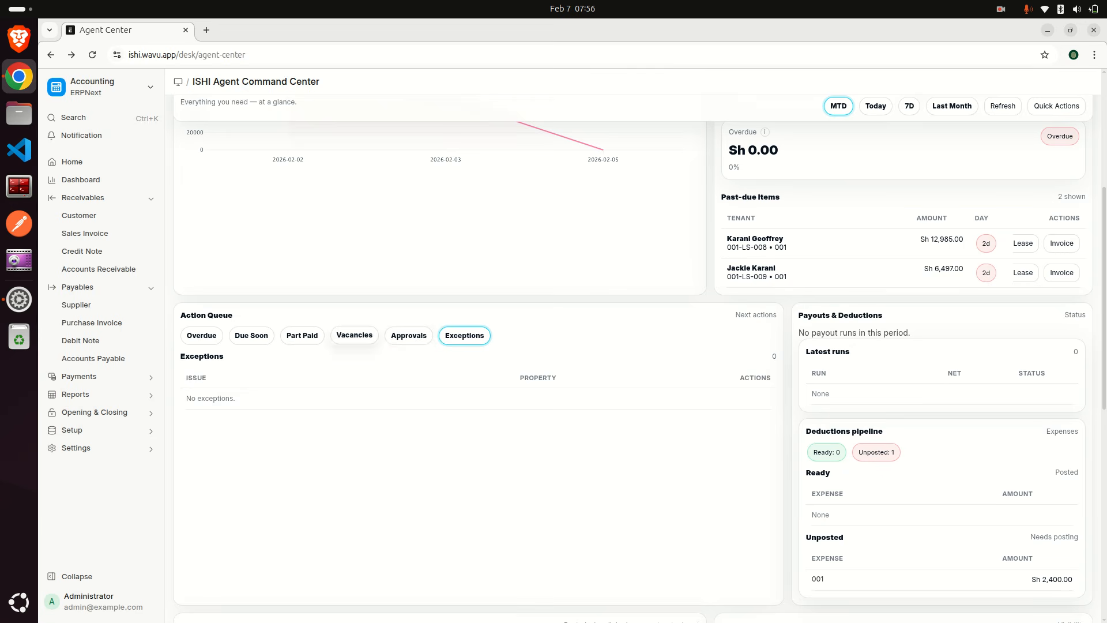
- Show vacant units in the Action Queue, then switch it back to pending approvals
{"action": "left_click", "coordinate": [354, 334]}
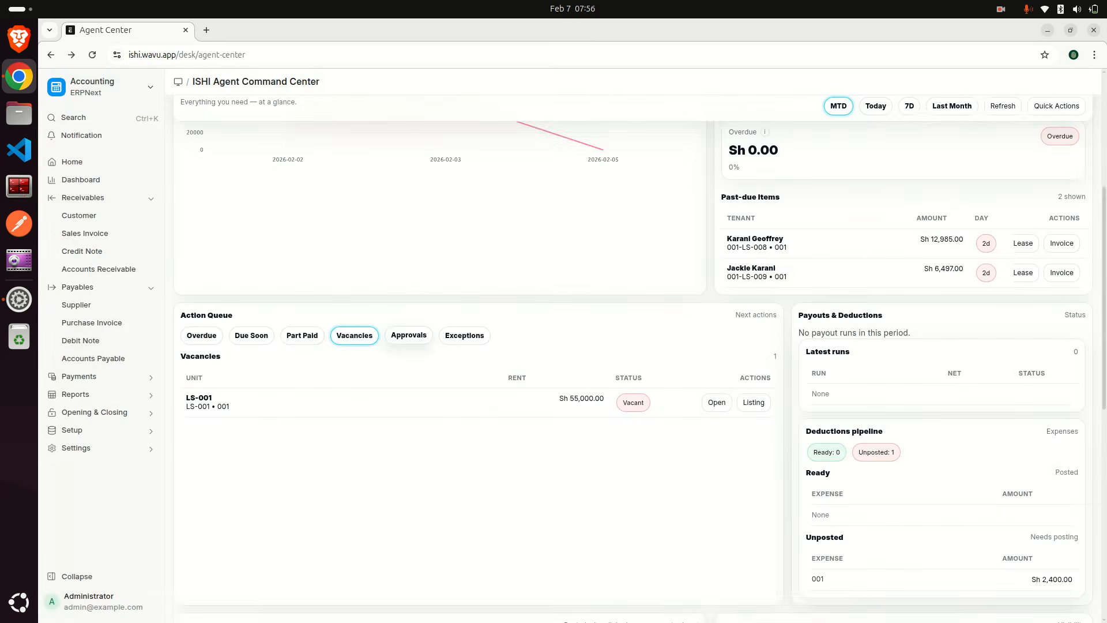
{"action": "left_click", "coordinate": [409, 335]}
{"action": "scroll", "coordinate": [409, 335], "scroll_direction": "down", "scroll_amount": 2}
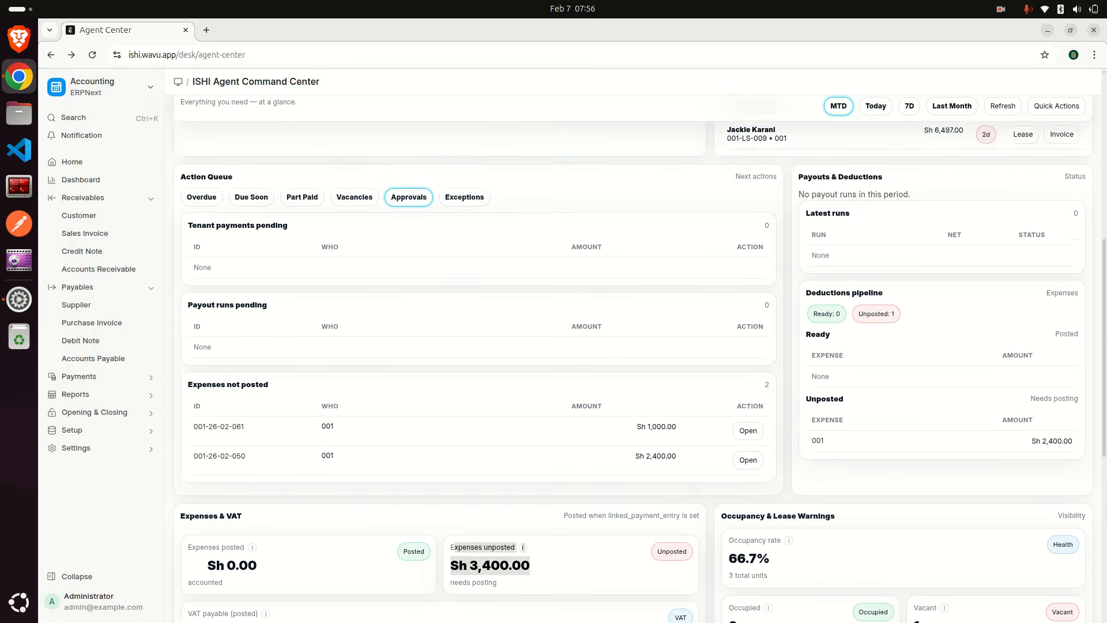
{"action": "scroll", "coordinate": [634, 358], "scroll_direction": "down", "scroll_amount": 1}
- Review Expenses & VAT: Sh 3,400.00 unposted, nothing posted, and VAT payable, then return to the top
{"action": "left_click_drag", "start_coordinate": [188, 315], "coordinate": [269, 316]}
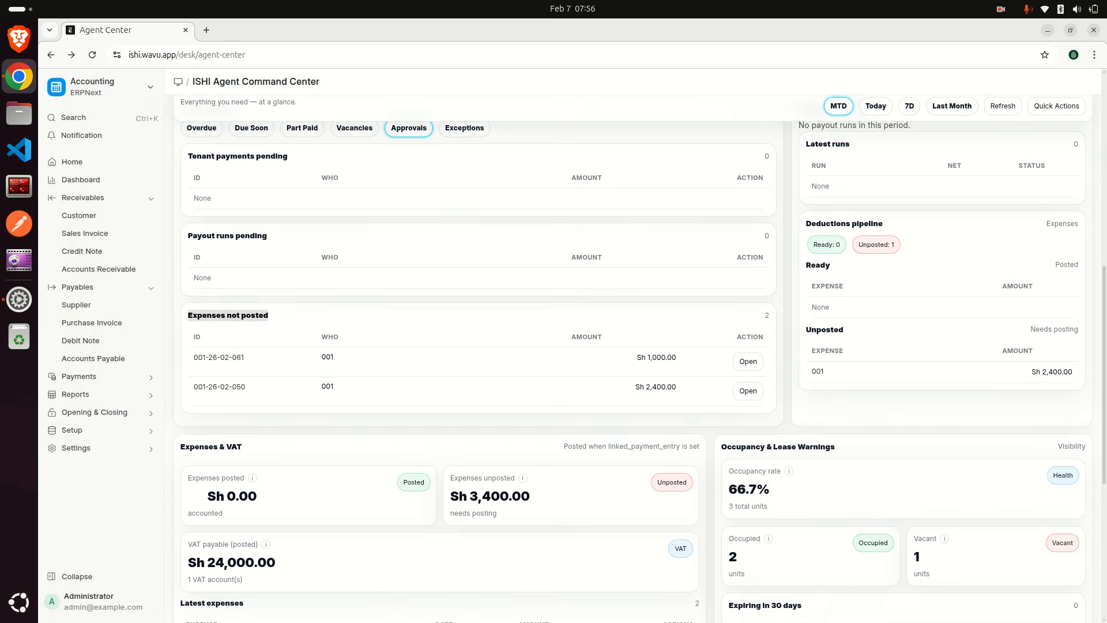
{"action": "scroll", "coordinate": [634, 369], "scroll_direction": "down", "scroll_amount": 5}
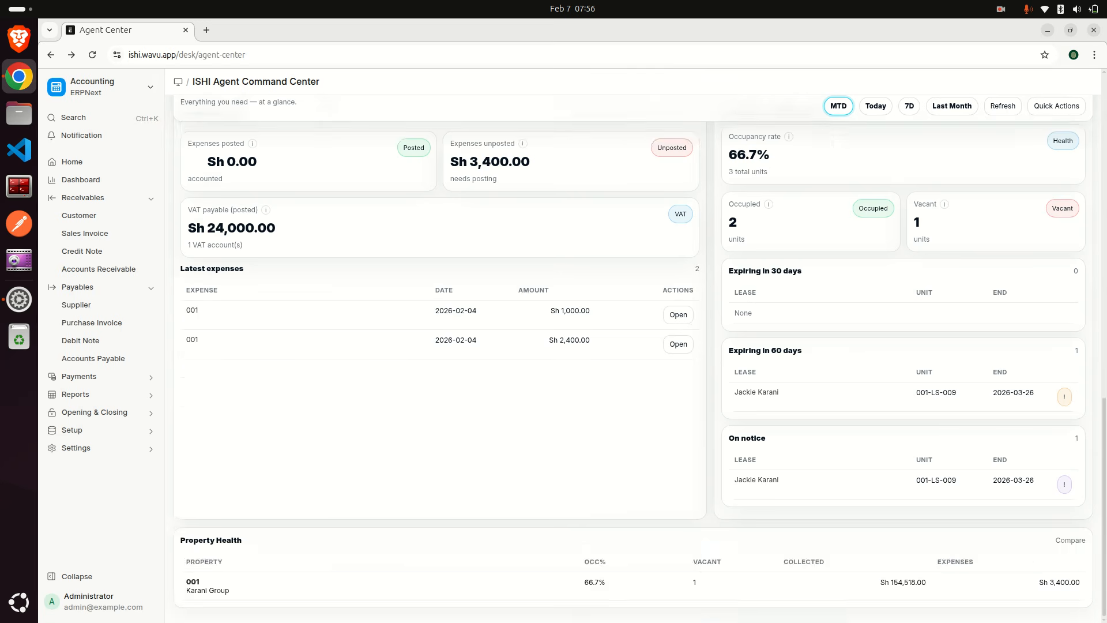
{"action": "scroll", "coordinate": [634, 357], "scroll_direction": "up", "scroll_amount": 2}
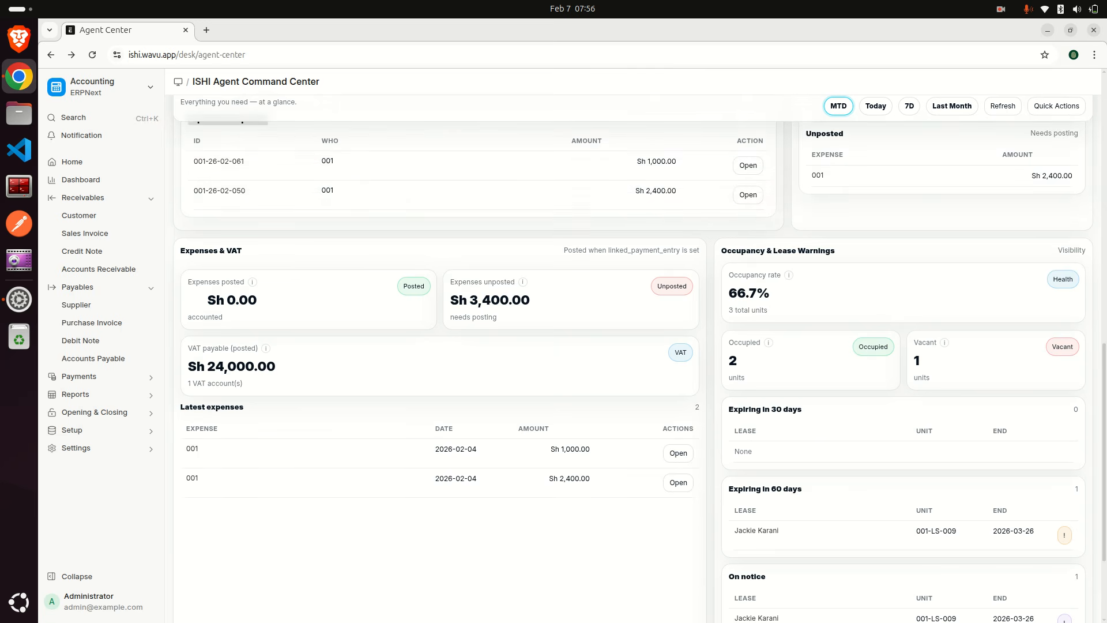
{"action": "left_click_drag", "start_coordinate": [450, 282], "coordinate": [467, 301]}
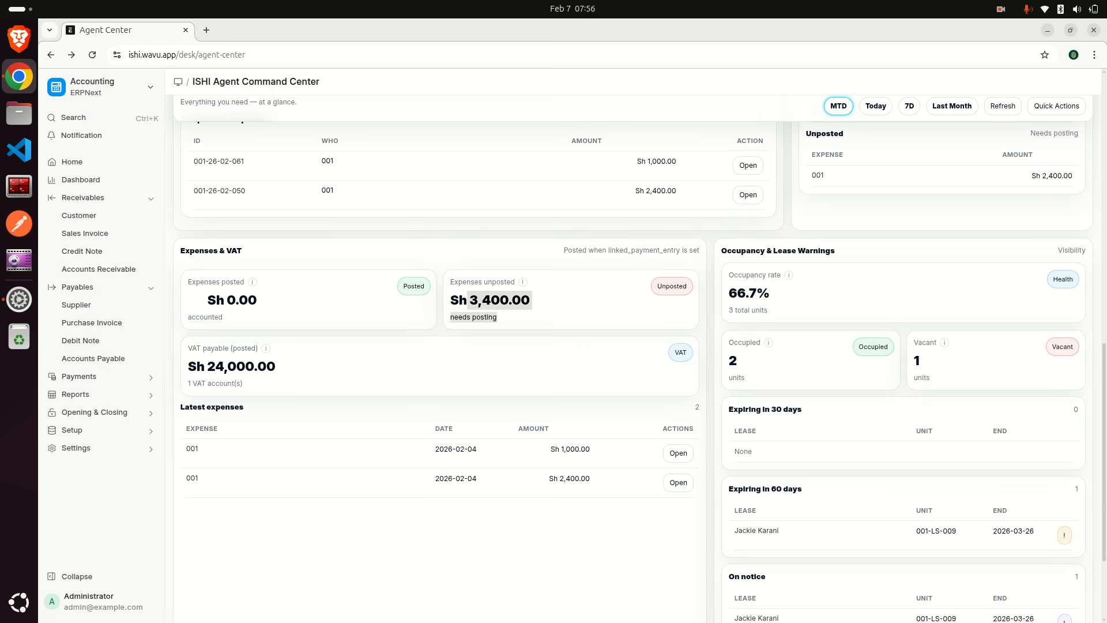
{"action": "left_click_drag", "start_coordinate": [188, 281], "coordinate": [213, 282]}
{"action": "left_click_drag", "start_coordinate": [259, 311], "coordinate": [216, 301]}
{"action": "left_click", "coordinate": [218, 302]}
{"action": "left_click_drag", "start_coordinate": [187, 348], "coordinate": [207, 367]}
{"action": "scroll", "coordinate": [207, 367], "scroll_direction": "up", "scroll_amount": 4}
{"action": "scroll", "coordinate": [634, 358], "scroll_direction": "up", "scroll_amount": 6}
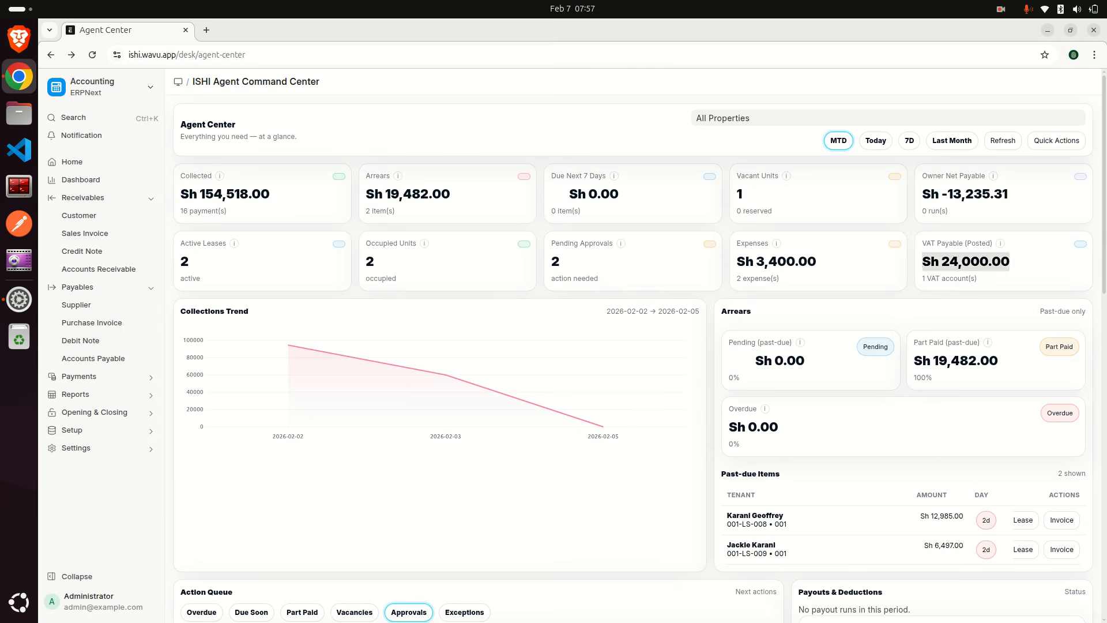
{"action": "scroll", "coordinate": [634, 357], "scroll_direction": "down", "scroll_amount": 12}
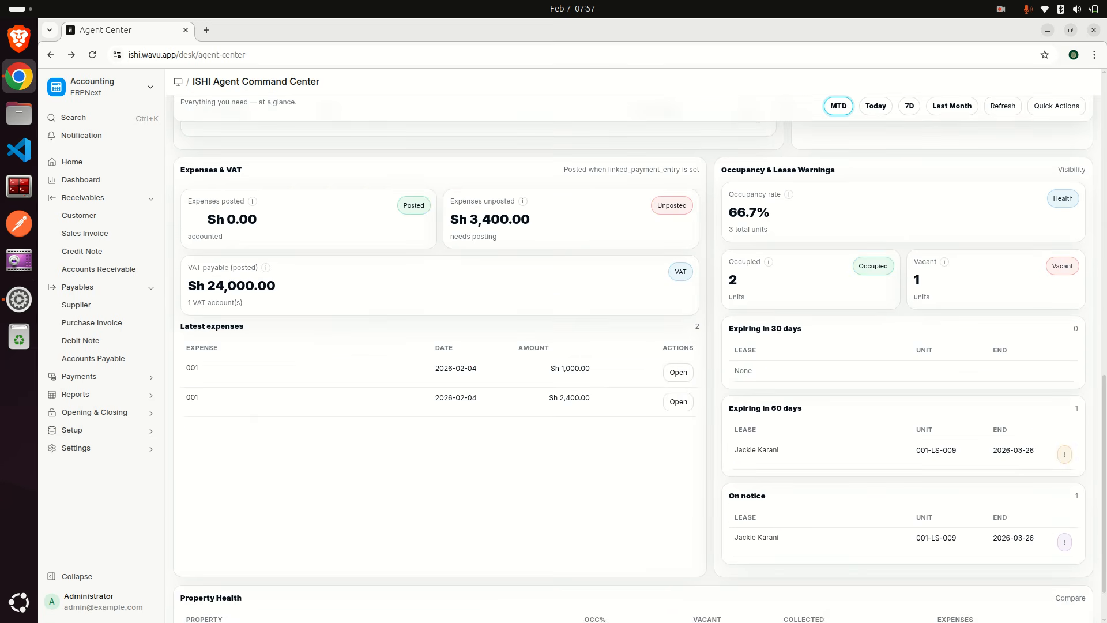
{"action": "left_click_drag", "start_coordinate": [180, 170], "coordinate": [242, 170]}
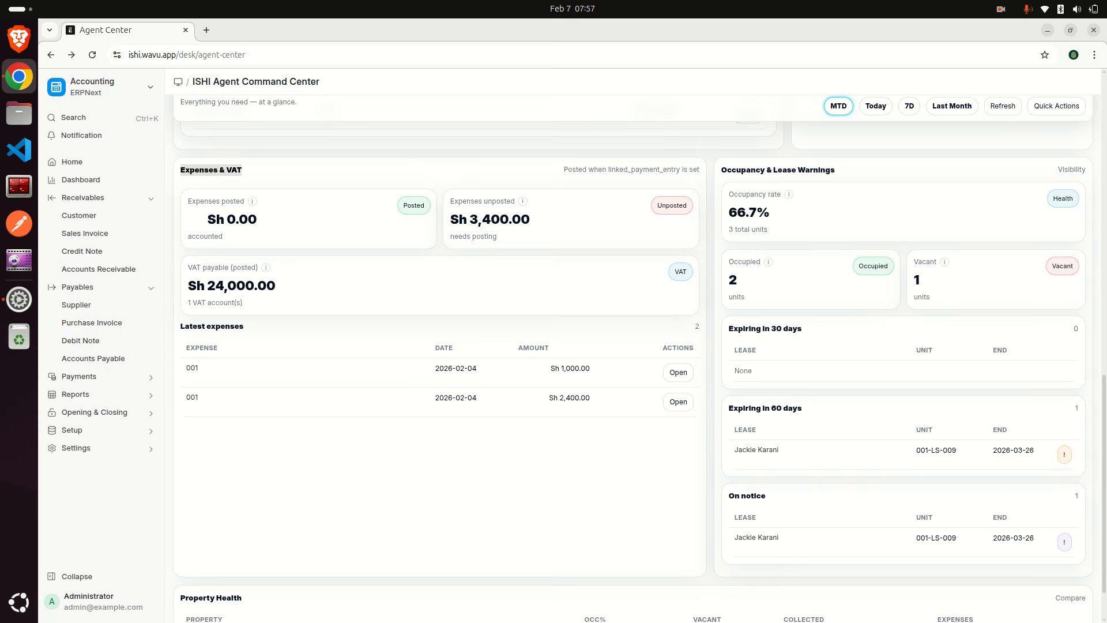
{"action": "left_click_drag", "start_coordinate": [180, 327], "coordinate": [243, 326]}
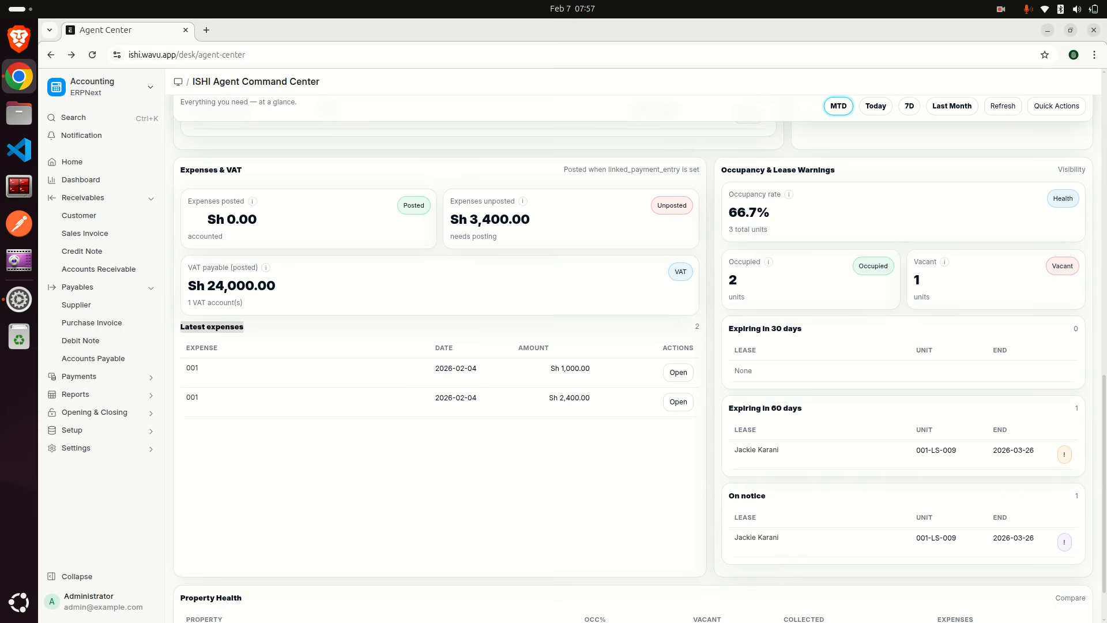
{"action": "left_click", "coordinate": [247, 327]}
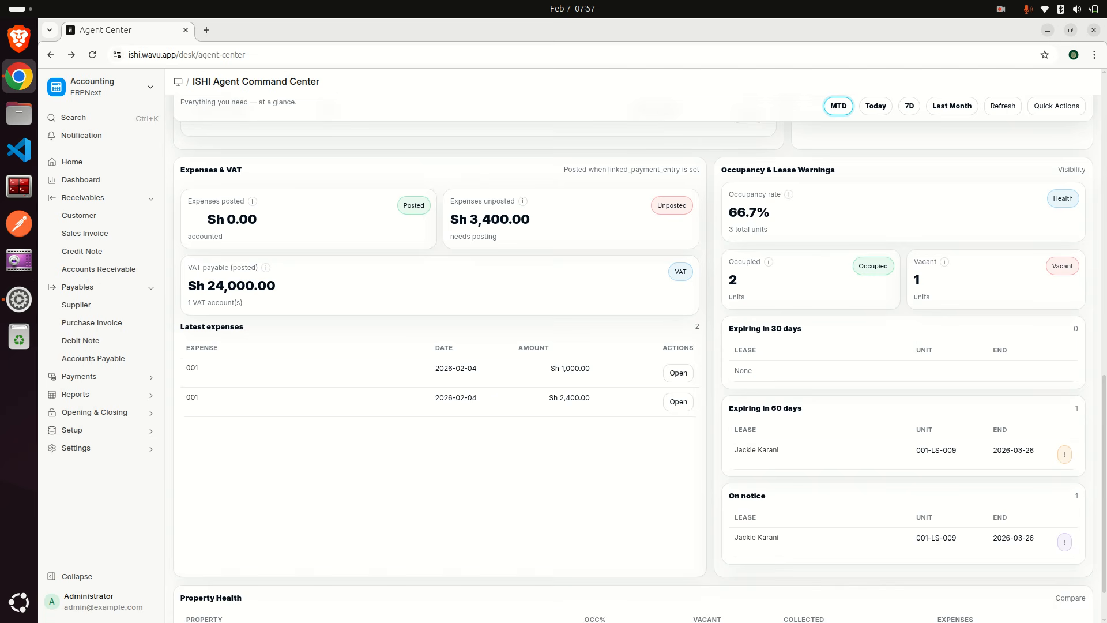
{"action": "scroll", "coordinate": [634, 358], "scroll_direction": "up", "scroll_amount": 2}
{"action": "left_click_drag", "start_coordinate": [721, 239], "coordinate": [835, 239]}
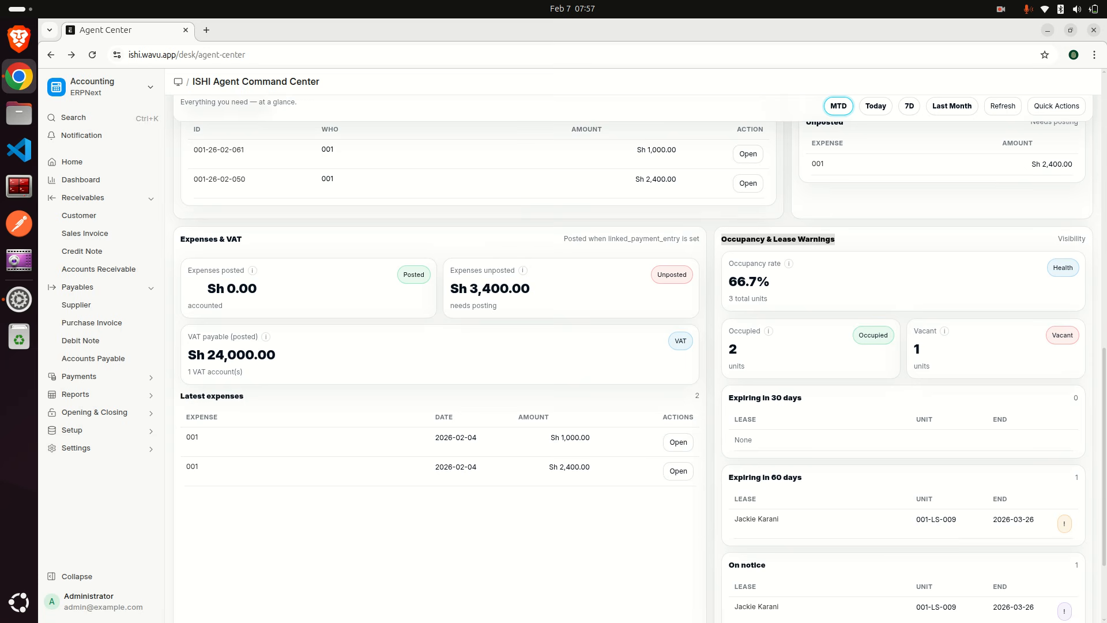
{"action": "left_click", "coordinate": [835, 240]}
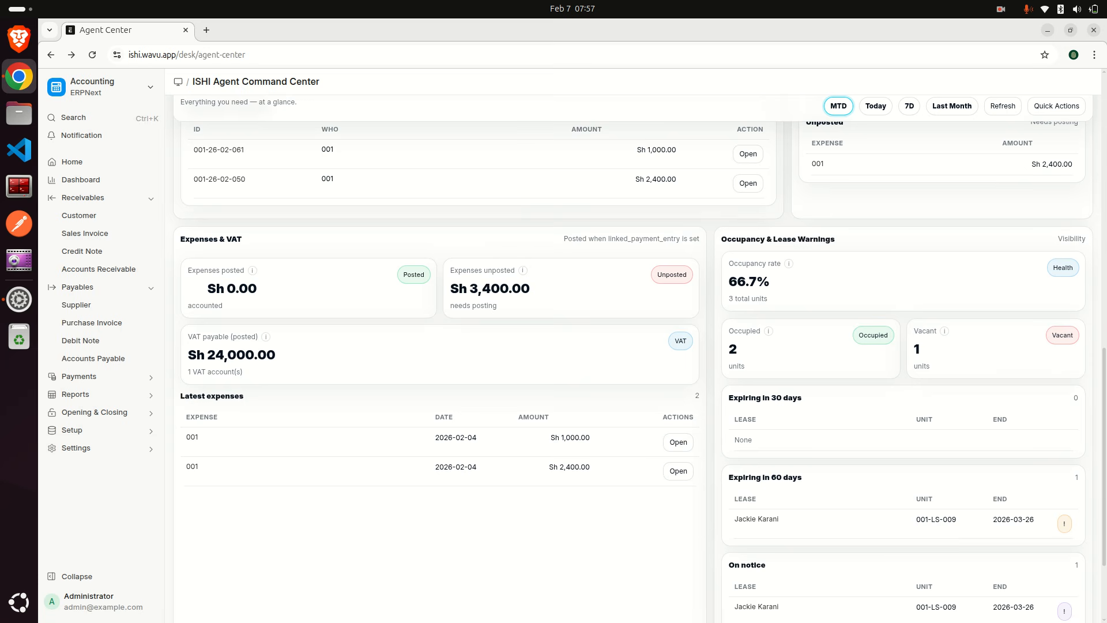
{"action": "left_click_drag", "start_coordinate": [729, 263], "coordinate": [793, 263]}
{"action": "left_click", "coordinate": [790, 264]}
{"action": "scroll", "coordinate": [640, 357], "scroll_direction": "up", "scroll_amount": 10}
{"action": "left_click", "coordinate": [888, 118]}
{"action": "left_click", "coordinate": [887, 118]}
{"action": "scroll", "coordinate": [640, 357], "scroll_direction": "down", "scroll_amount": 8}
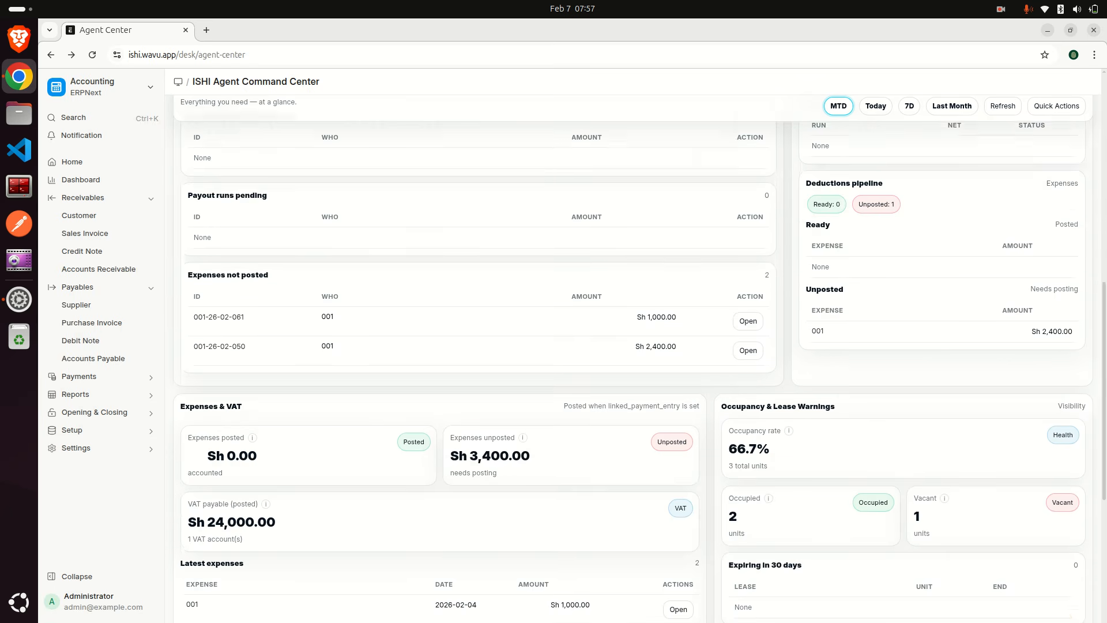
{"action": "scroll", "coordinate": [639, 357], "scroll_direction": "down", "scroll_amount": 2}
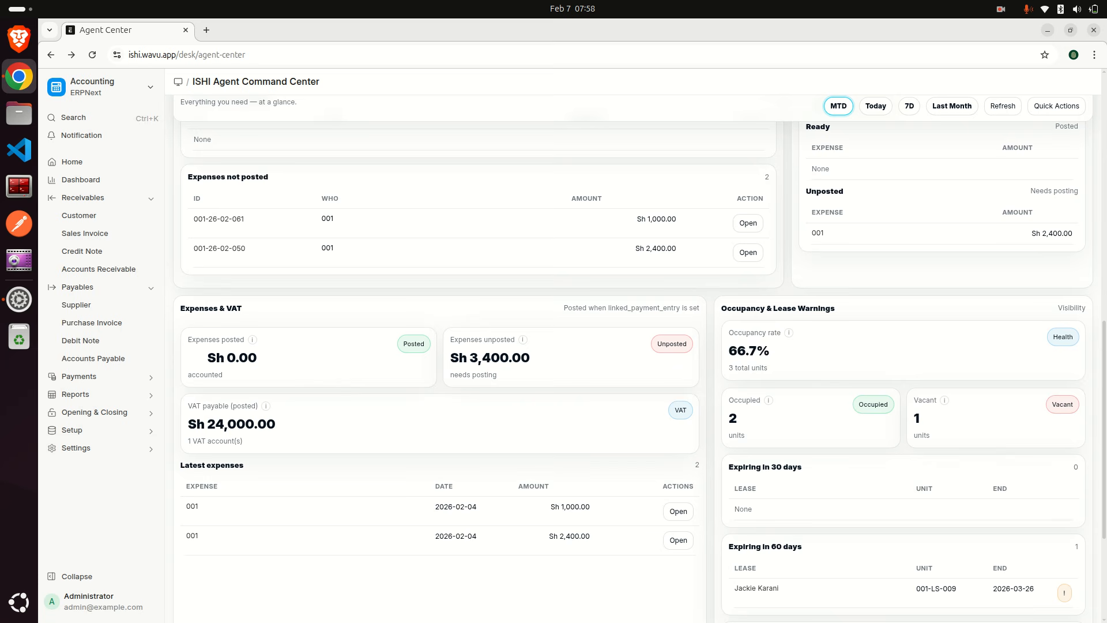
{"action": "left_click_drag", "start_coordinate": [729, 350], "coordinate": [769, 350]}
{"action": "left_click", "coordinate": [772, 351]}
{"action": "mouse_move", "coordinate": [789, 332]}
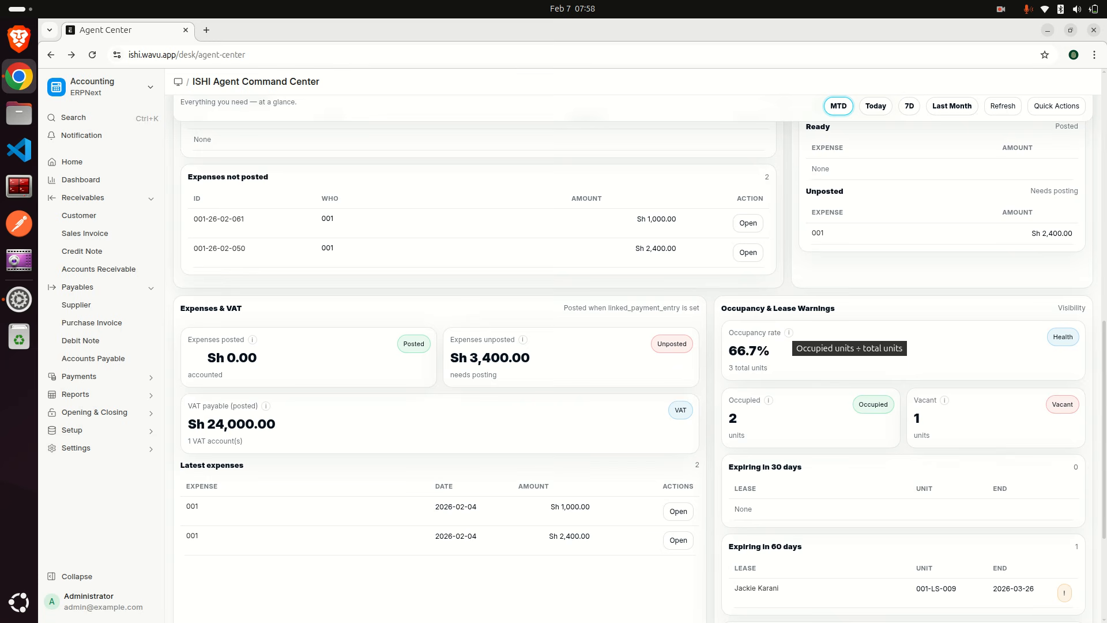
{"action": "left_click_drag", "start_coordinate": [728, 401], "coordinate": [746, 436]}
{"action": "left_click", "coordinate": [749, 436]}
{"action": "left_click_drag", "start_coordinate": [914, 400], "coordinate": [922, 401]}
{"action": "left_click_drag", "start_coordinate": [920, 418], "coordinate": [913, 400]}
{"action": "scroll", "coordinate": [917, 404], "scroll_direction": "down", "scroll_amount": 3}
{"action": "left_click", "coordinate": [819, 283]}
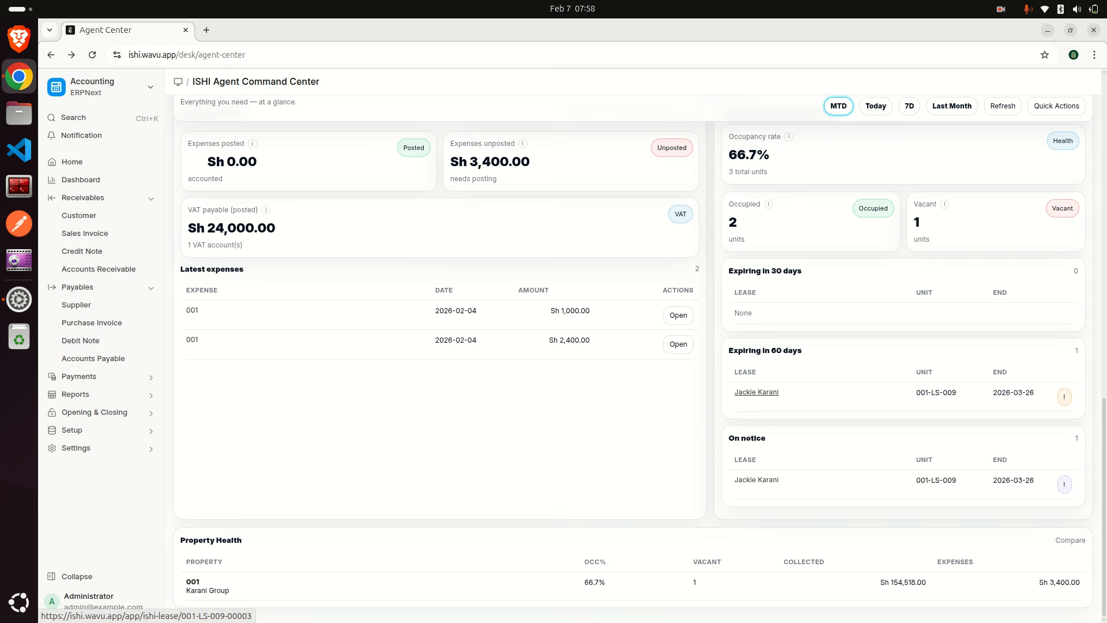
{"action": "triple_click", "coordinate": [746, 438]}
{"action": "left_click", "coordinate": [769, 439]}
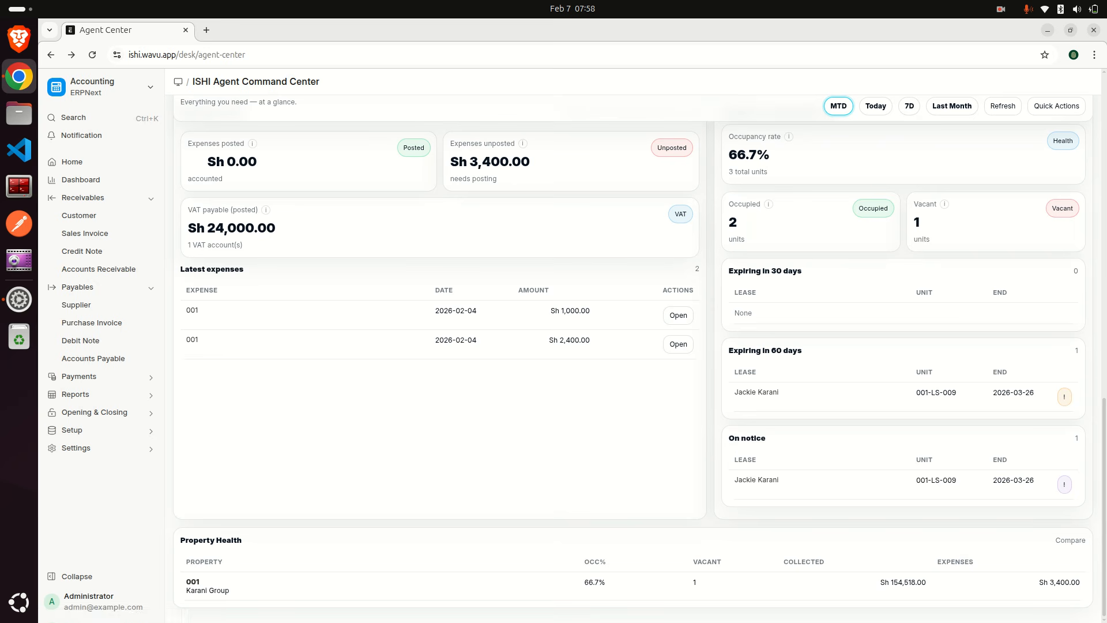
- Open lease 001-LS-009-00003 from Expiring in 60 days and view its Lease Terms
{"action": "left_click", "coordinate": [756, 392]}
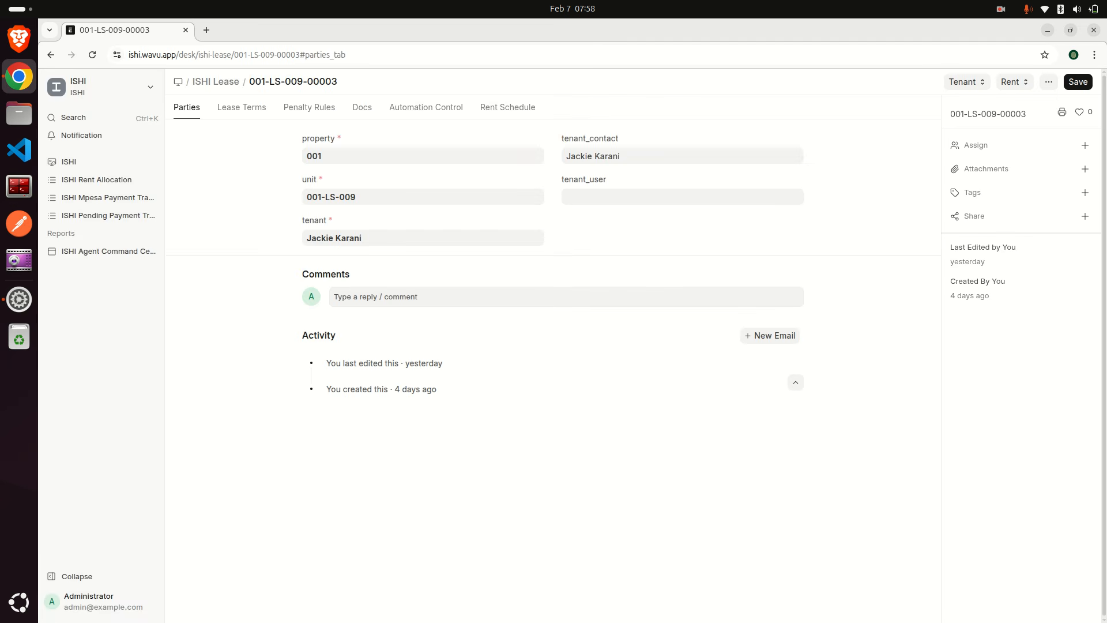
{"action": "left_click", "coordinate": [242, 107]}
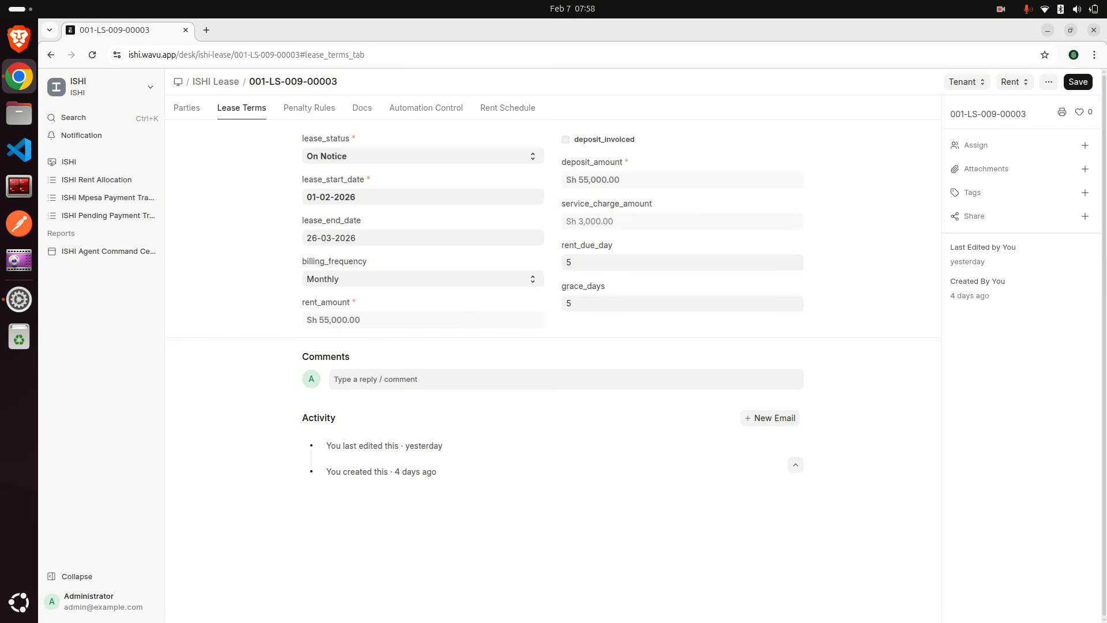
{"action": "left_click_drag", "start_coordinate": [302, 220], "coordinate": [357, 220]}
{"action": "left_click", "coordinate": [356, 220]}
- Set the lease end date to 28-02-2026, save, and return to the dashboard
{"action": "left_click", "coordinate": [381, 237]}
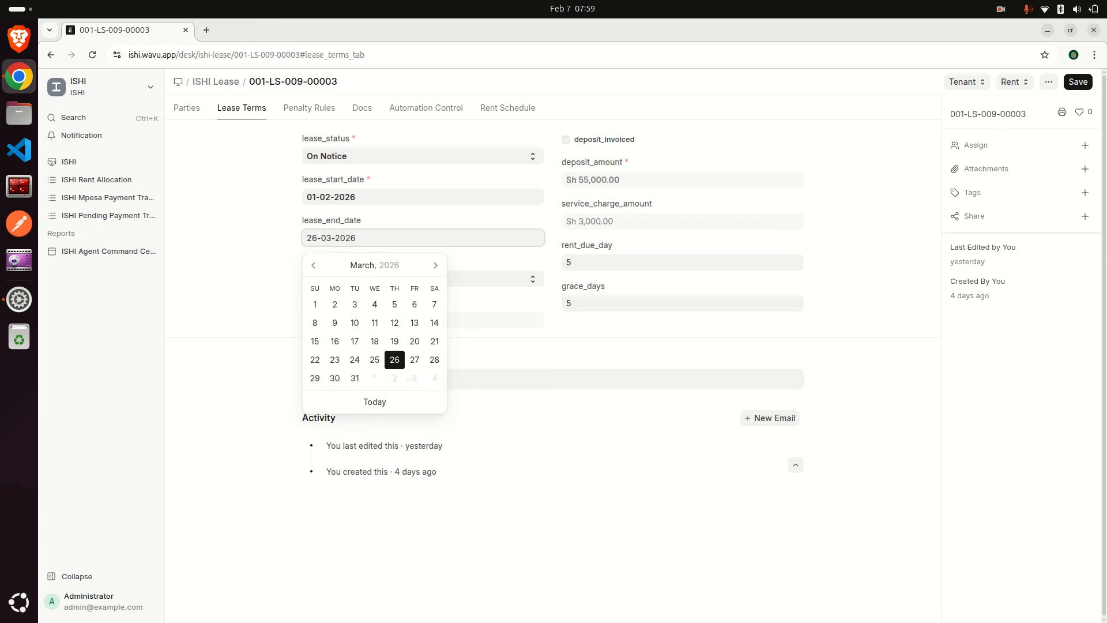
{"action": "left_click", "coordinate": [313, 265]}
{"action": "left_click", "coordinate": [375, 341]}
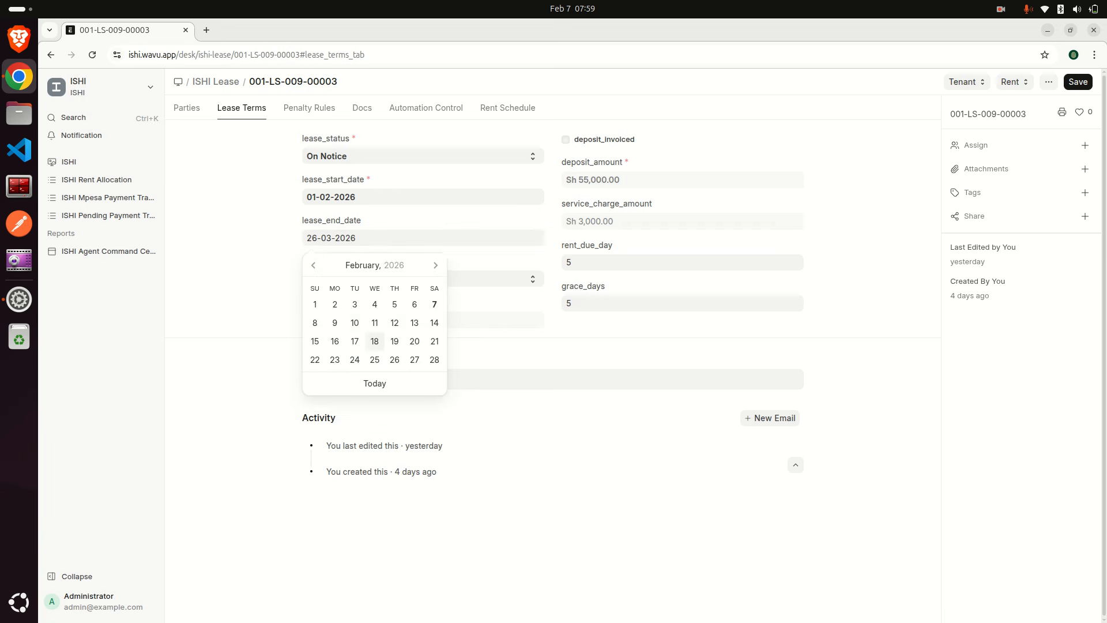
{"action": "left_click", "coordinate": [380, 237]}
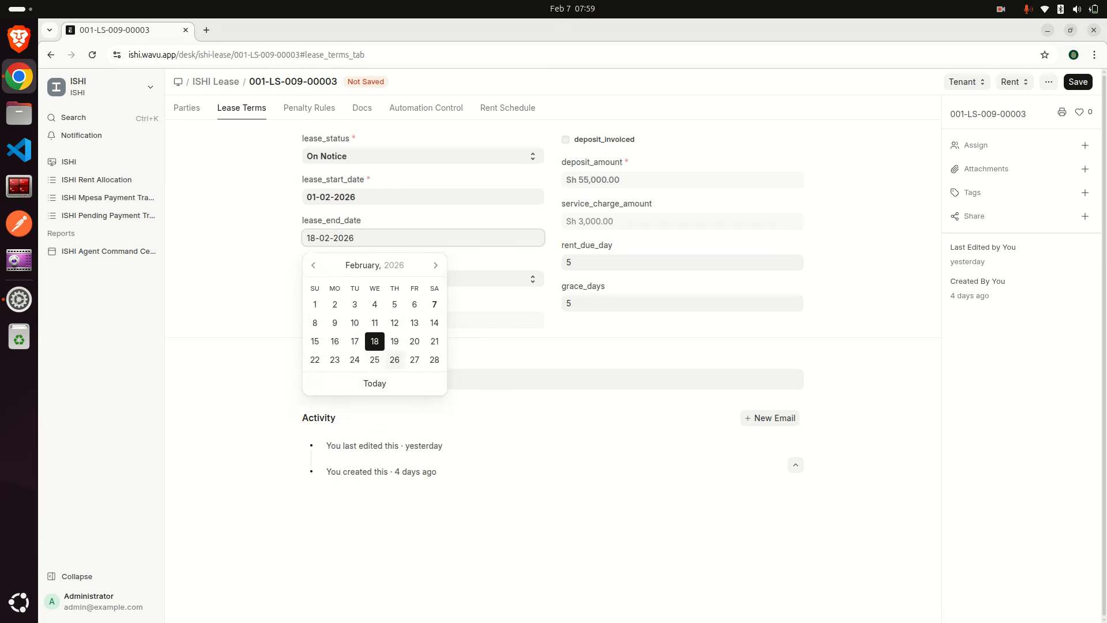
{"action": "left_click", "coordinate": [434, 360]}
{"action": "left_click", "coordinate": [1078, 82]}
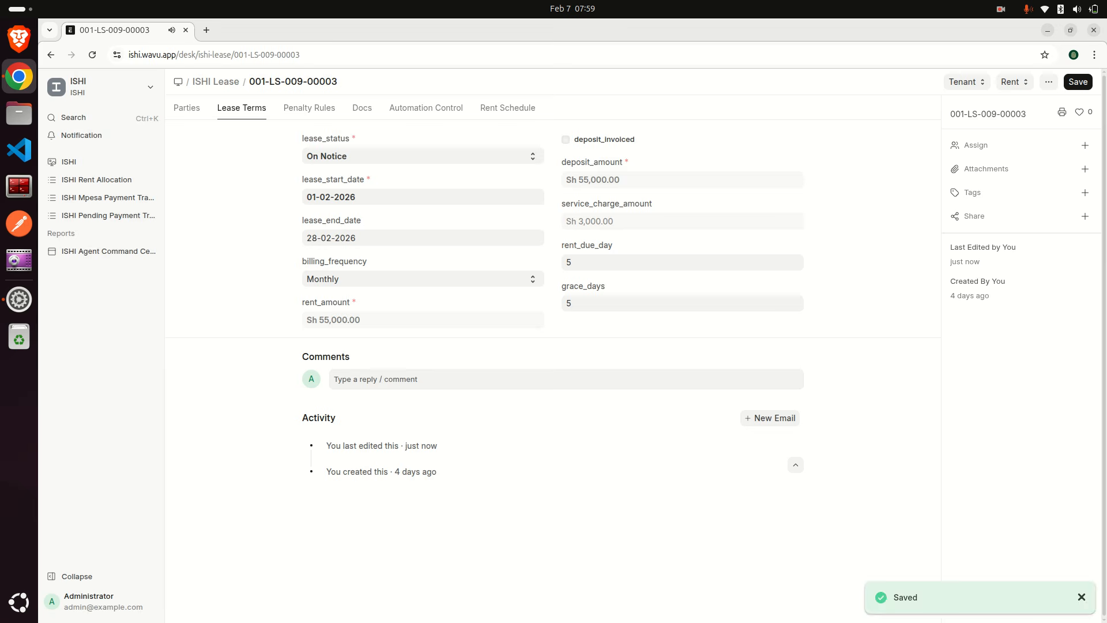
{"action": "left_click", "coordinate": [51, 54]}
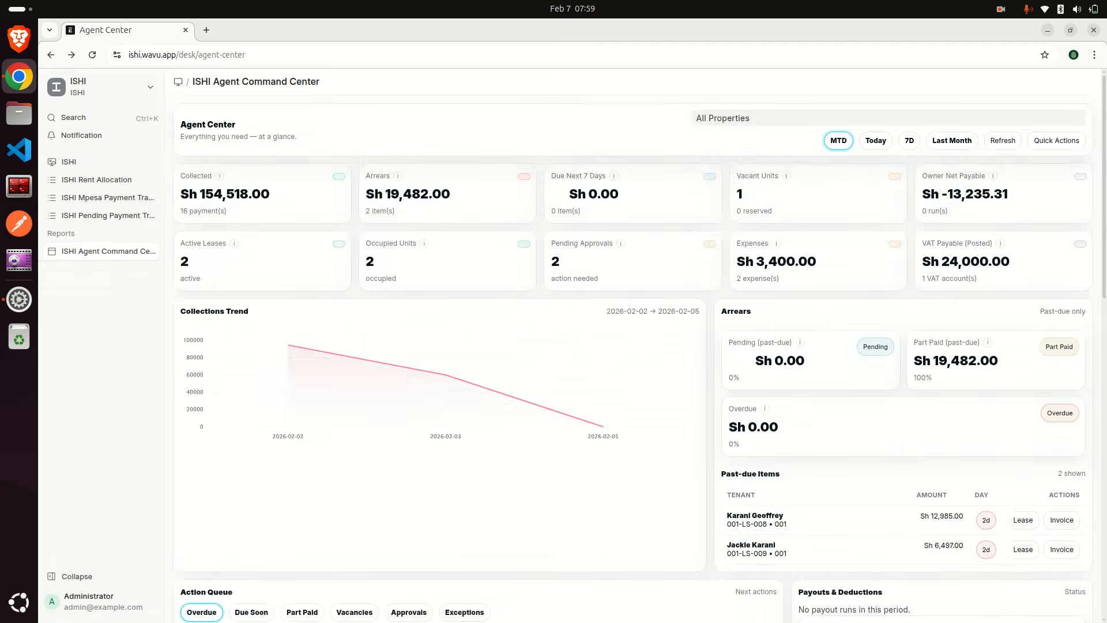
- Confirm lease 001-LS-009 now appears under Expiring in 30 days ending 2026-02-28, none in 60 days
{"action": "scroll", "coordinate": [632, 357], "scroll_direction": "down", "scroll_amount": 12}
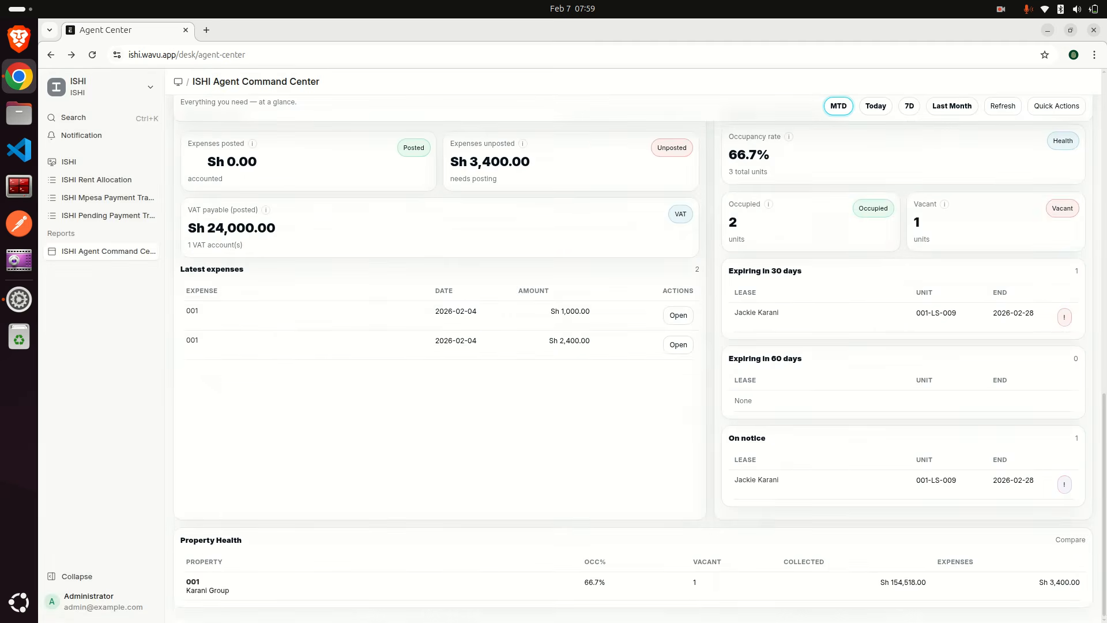
{"action": "left_click_drag", "start_coordinate": [728, 271], "coordinate": [802, 270]}
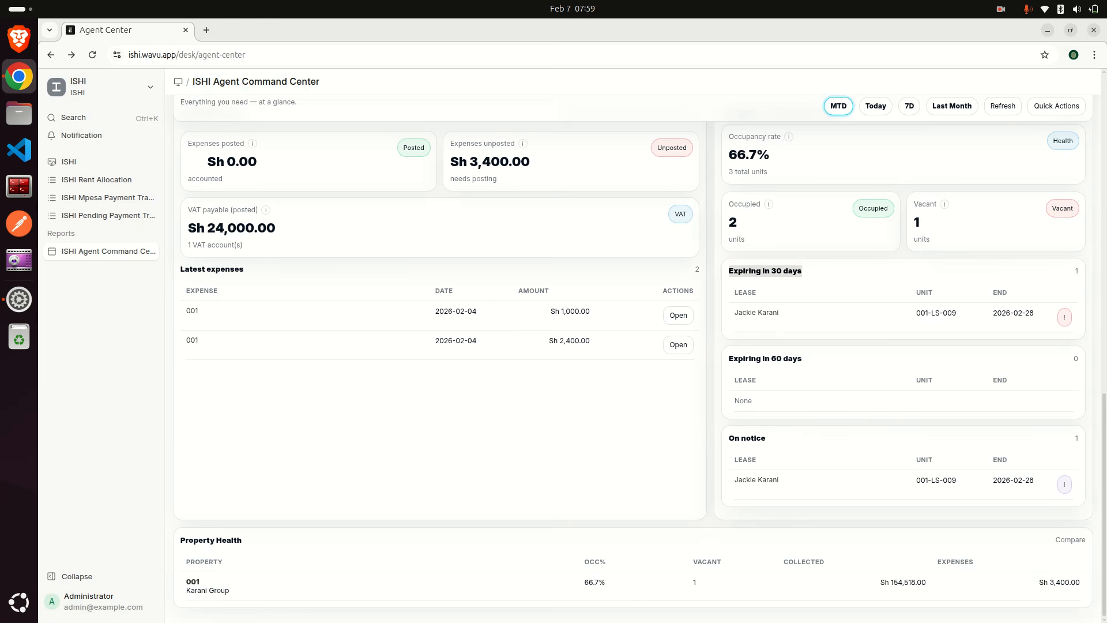
{"action": "left_click", "coordinate": [729, 358]}
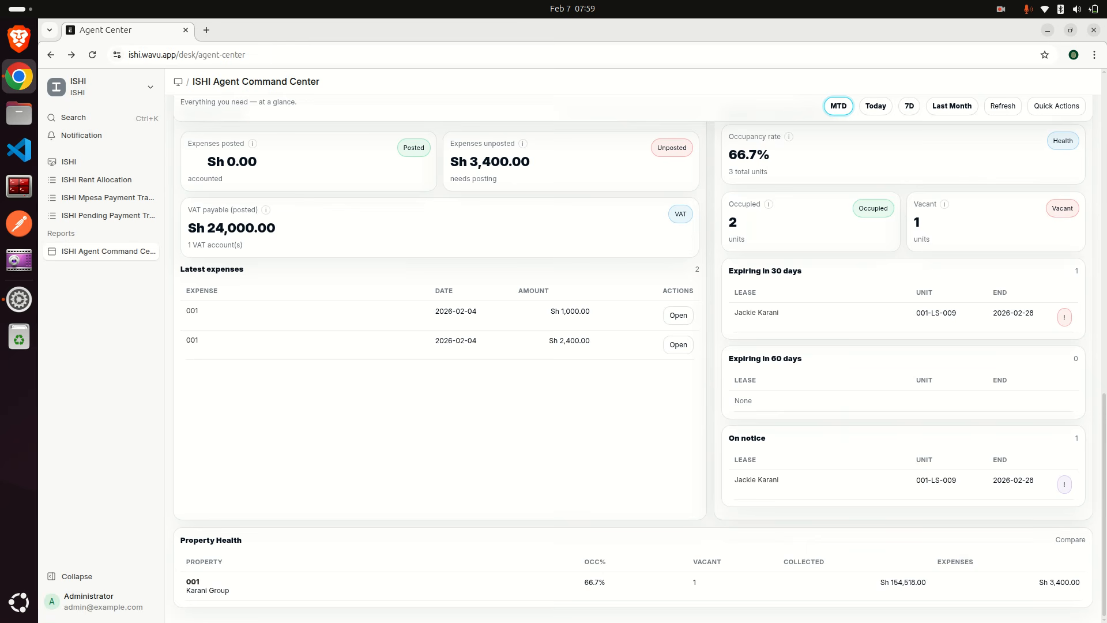
{"action": "left_click_drag", "start_coordinate": [780, 313], "coordinate": [728, 270]}
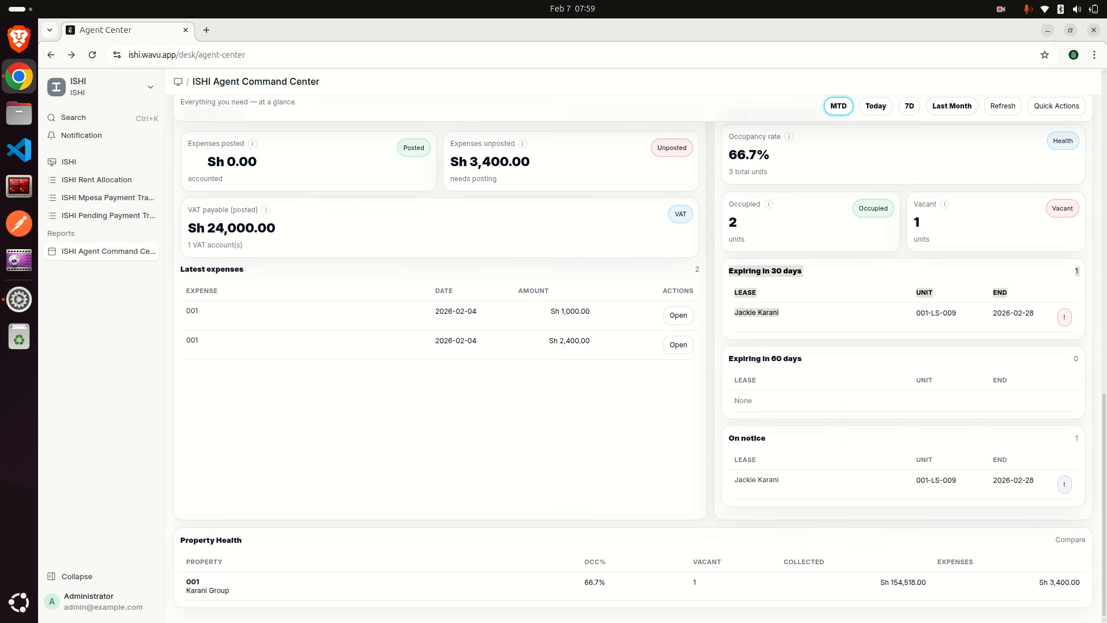
{"action": "left_click", "coordinate": [728, 358]}
{"action": "left_click_drag", "start_coordinate": [728, 358], "coordinate": [802, 358]}
{"action": "left_click", "coordinate": [802, 358]}
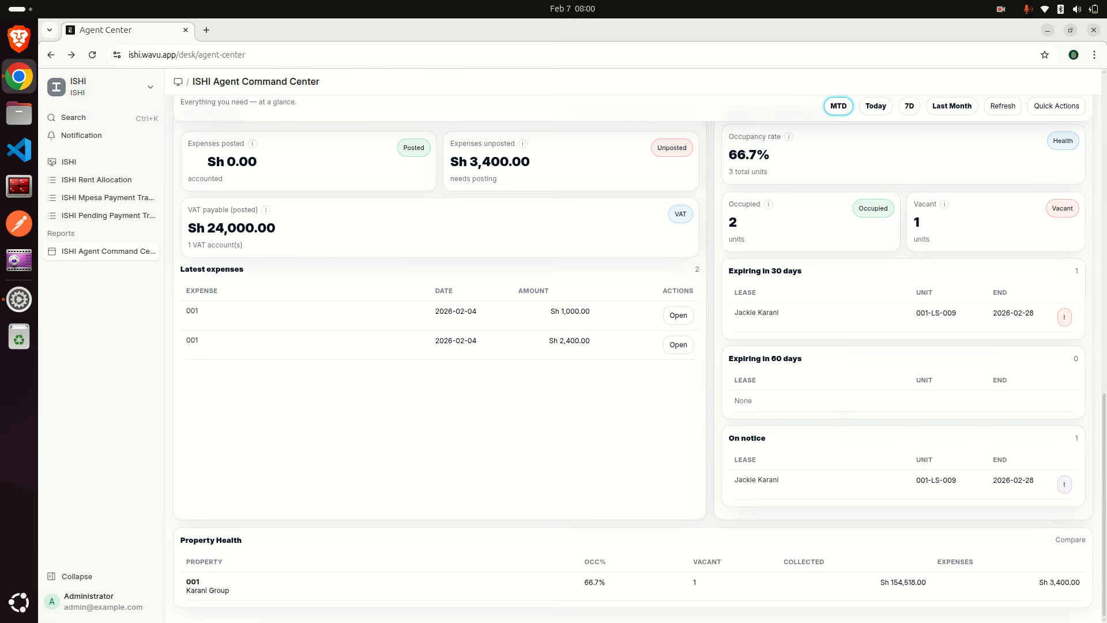
{"action": "triple_click", "coordinate": [747, 438]}
{"action": "left_click", "coordinate": [730, 438]}
{"action": "left_click_drag", "start_coordinate": [728, 439], "coordinate": [766, 439]}
{"action": "left_click", "coordinate": [766, 439]}
{"action": "triple_click", "coordinate": [211, 540]}
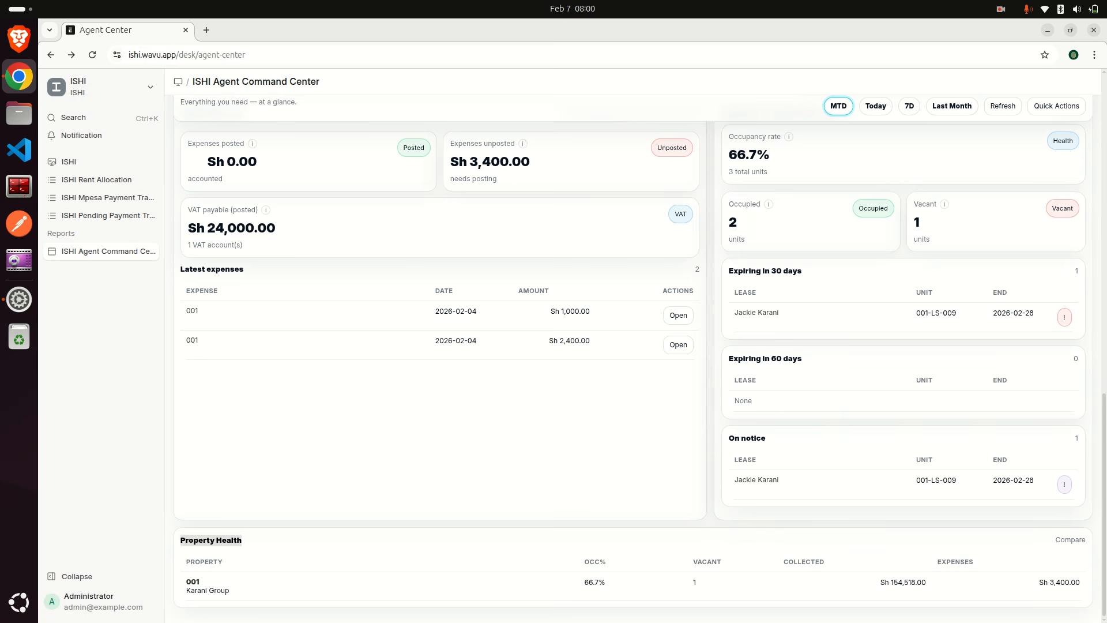
{"action": "double_click", "coordinate": [197, 540]}
{"action": "left_click", "coordinate": [198, 540]}
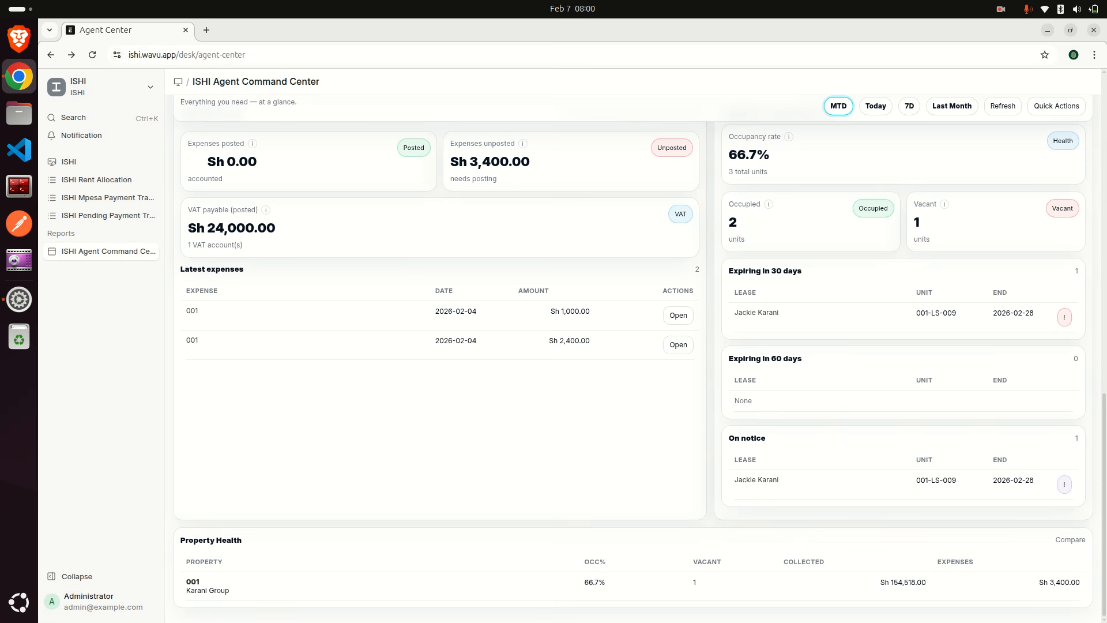
{"action": "double_click", "coordinate": [229, 540]}
{"action": "left_click", "coordinate": [229, 540]}
{"action": "double_click", "coordinate": [229, 540]}
{"action": "left_click", "coordinate": [228, 540]}
{"action": "left_click_drag", "start_coordinate": [585, 561], "coordinate": [605, 562]}
{"action": "left_click", "coordinate": [606, 561]}
{"action": "left_click_drag", "start_coordinate": [693, 562], "coordinate": [712, 562]}
{"action": "double_click", "coordinate": [804, 561]}
{"action": "left_click_drag", "start_coordinate": [886, 583], "coordinate": [974, 562]}
{"action": "left_click", "coordinate": [916, 582]}
{"action": "left_click_drag", "start_coordinate": [1039, 582], "coordinate": [1080, 582]}
{"action": "scroll", "coordinate": [633, 367], "scroll_direction": "up", "scroll_amount": 15}
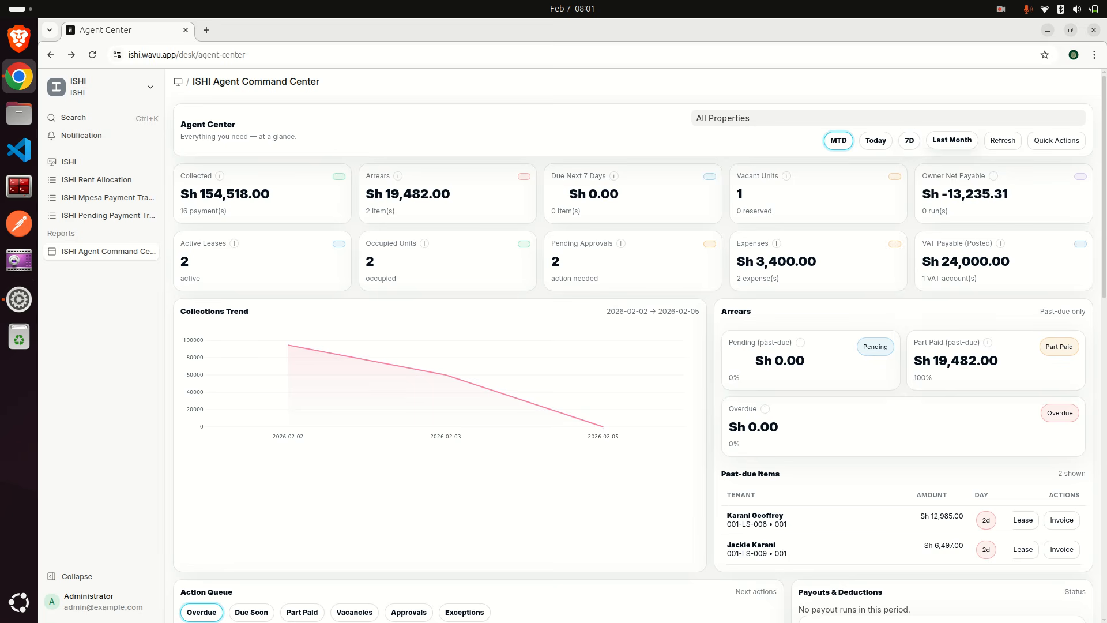
{"action": "left_click", "coordinate": [1002, 140]}
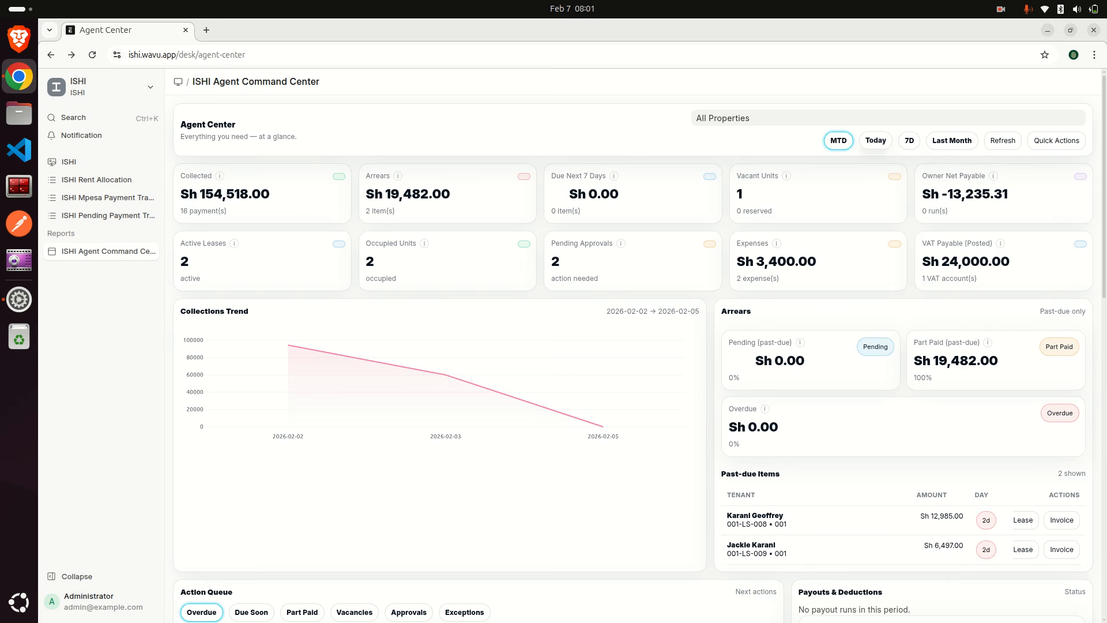
{"action": "mouse_move", "coordinate": [445, 374]}
{"action": "double_click", "coordinate": [776, 243]}
{"action": "left_click", "coordinate": [776, 243]}
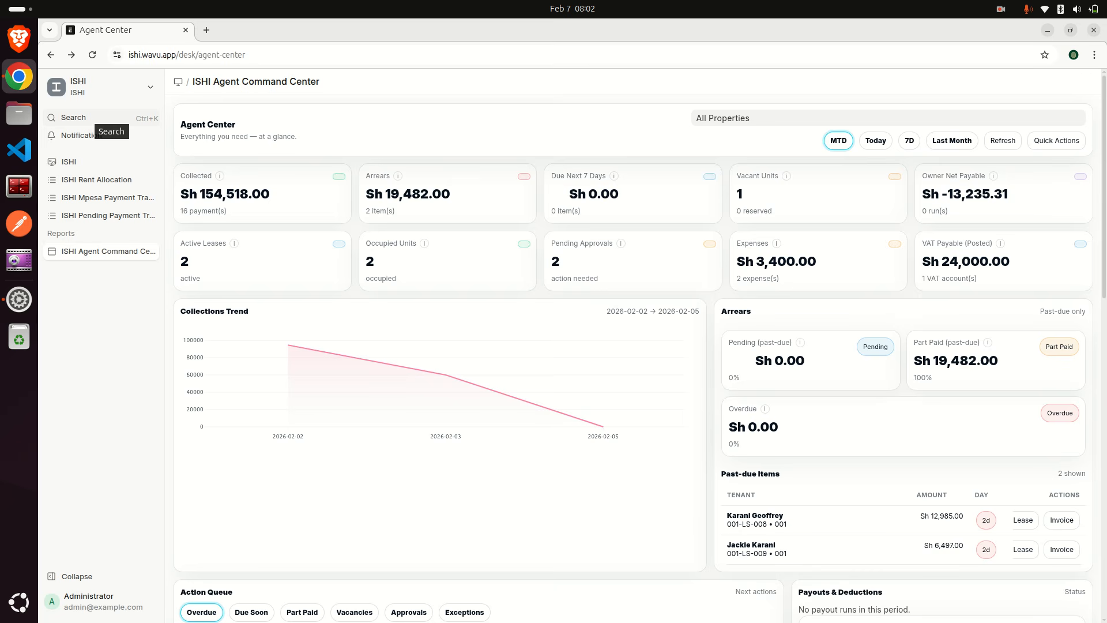
- Go to the ISHI Property list via Ctrl+K and start a new property record
{"action": "key", "text": "ctrl+k"}
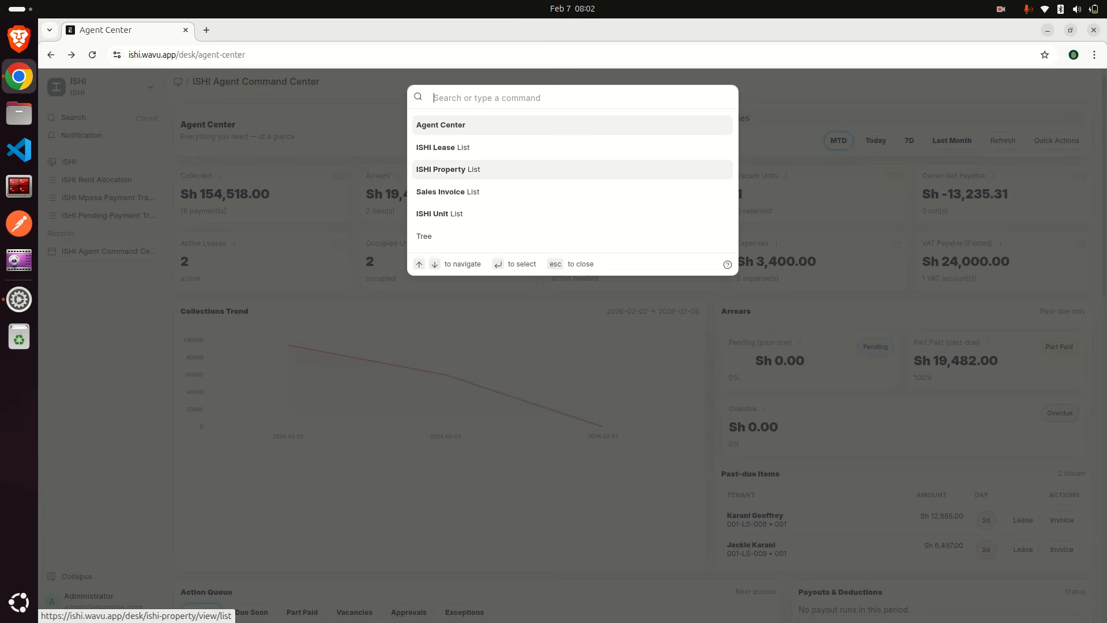
{"action": "left_click", "coordinate": [448, 169]}
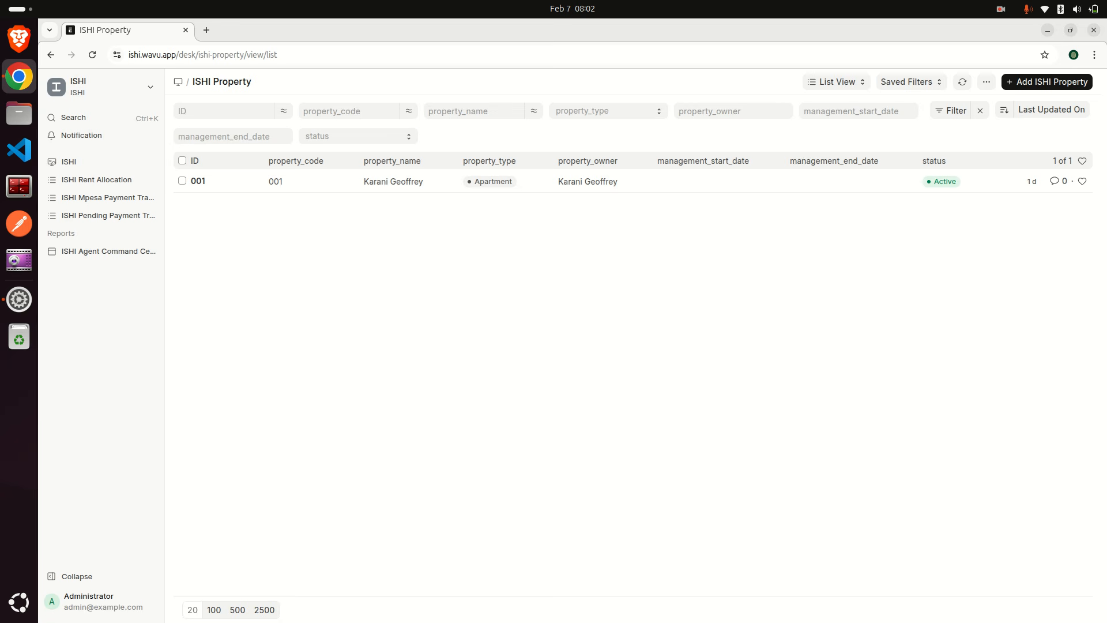
{"action": "left_click", "coordinate": [1046, 82]}
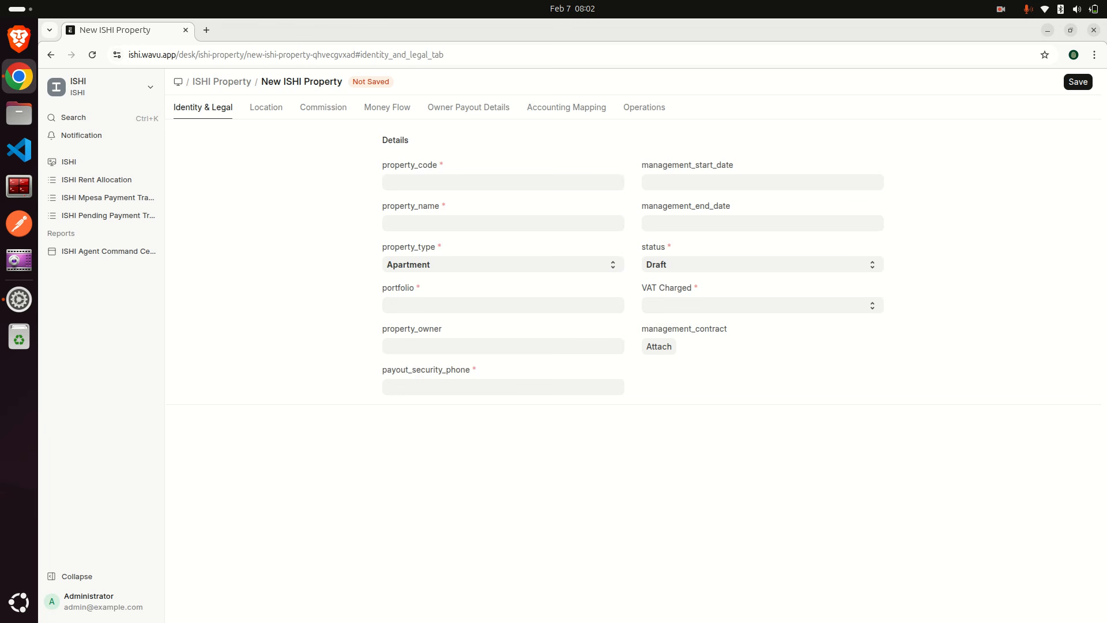
- Browse the new property's tabs from Location through Operations, then go back to the ISHI Property list
{"action": "left_click", "coordinate": [266, 107]}
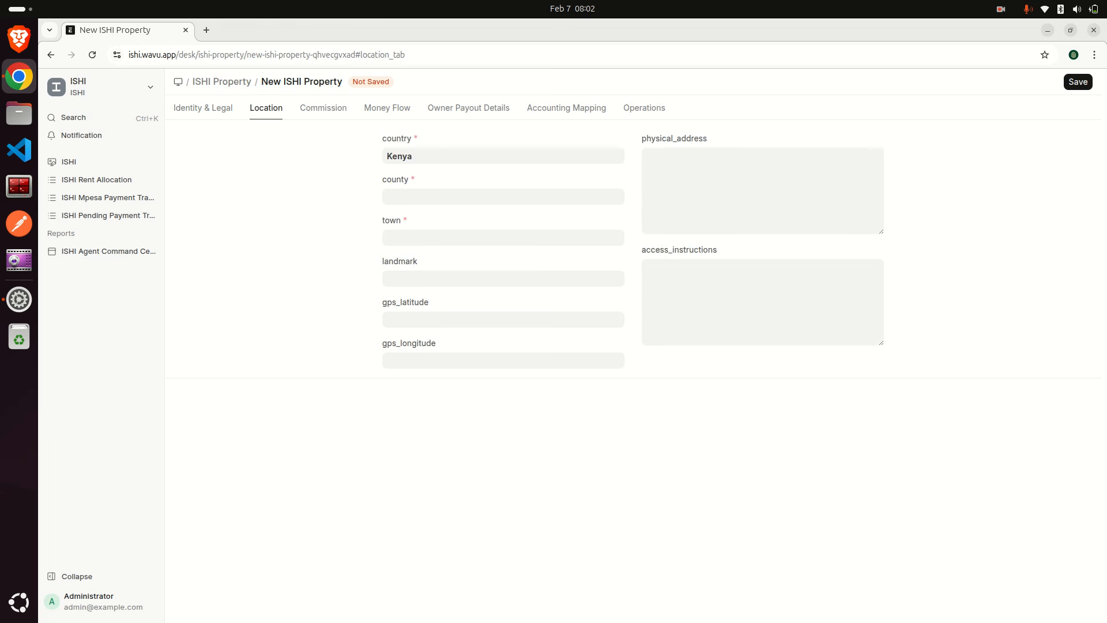
{"action": "left_click", "coordinate": [203, 108]}
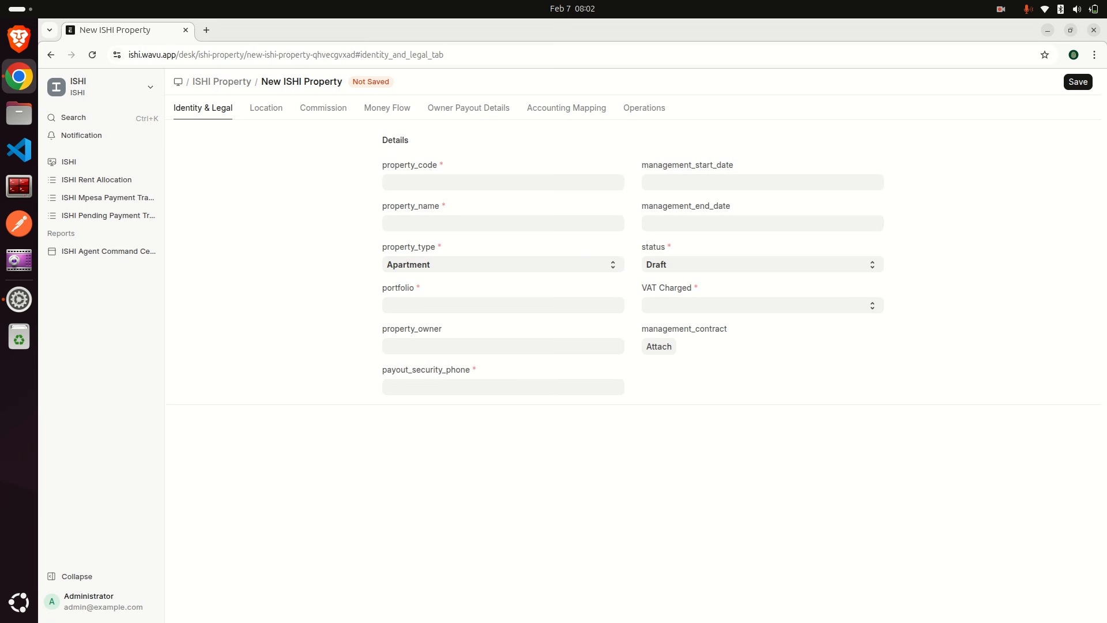
{"action": "left_click", "coordinate": [266, 107]}
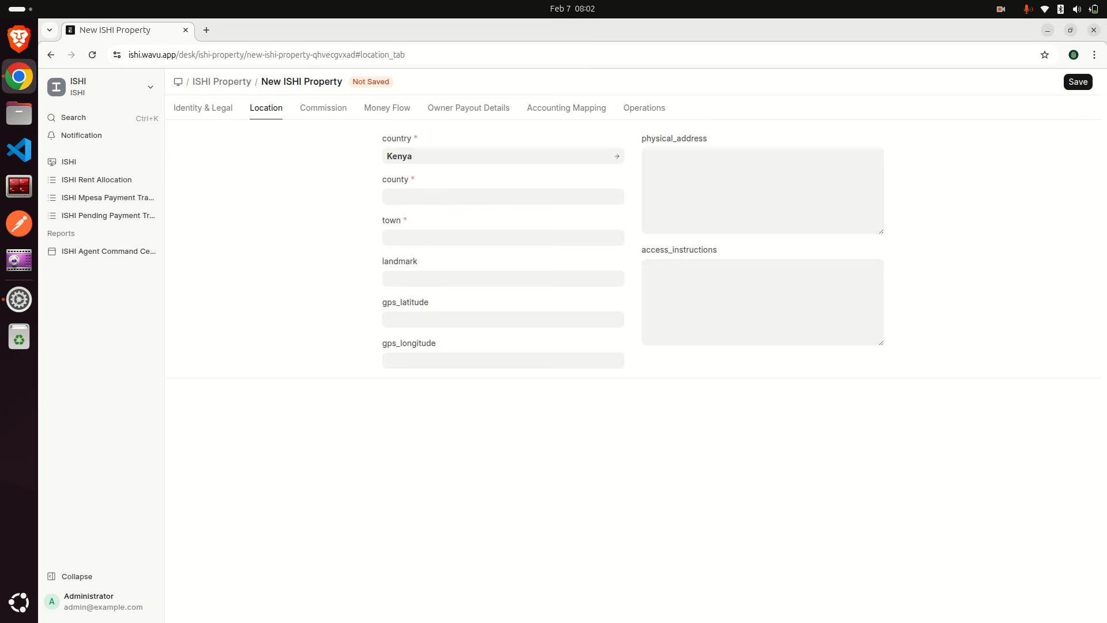
{"action": "left_click", "coordinate": [323, 108]}
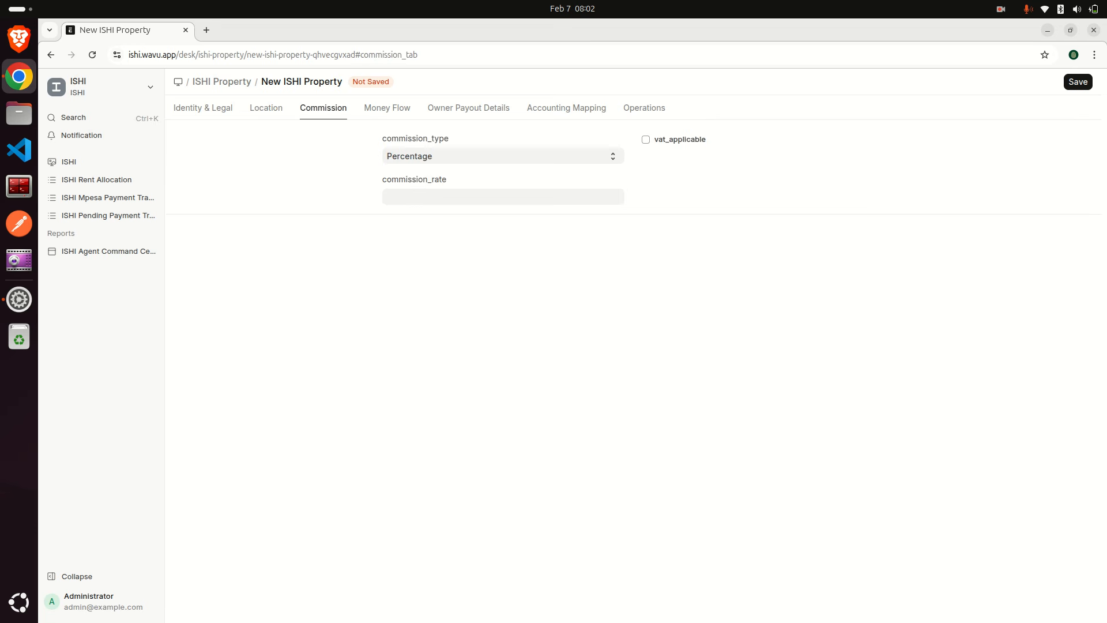
{"action": "left_click", "coordinate": [387, 108]}
{"action": "left_click", "coordinate": [322, 108]}
{"action": "left_click", "coordinate": [386, 108]}
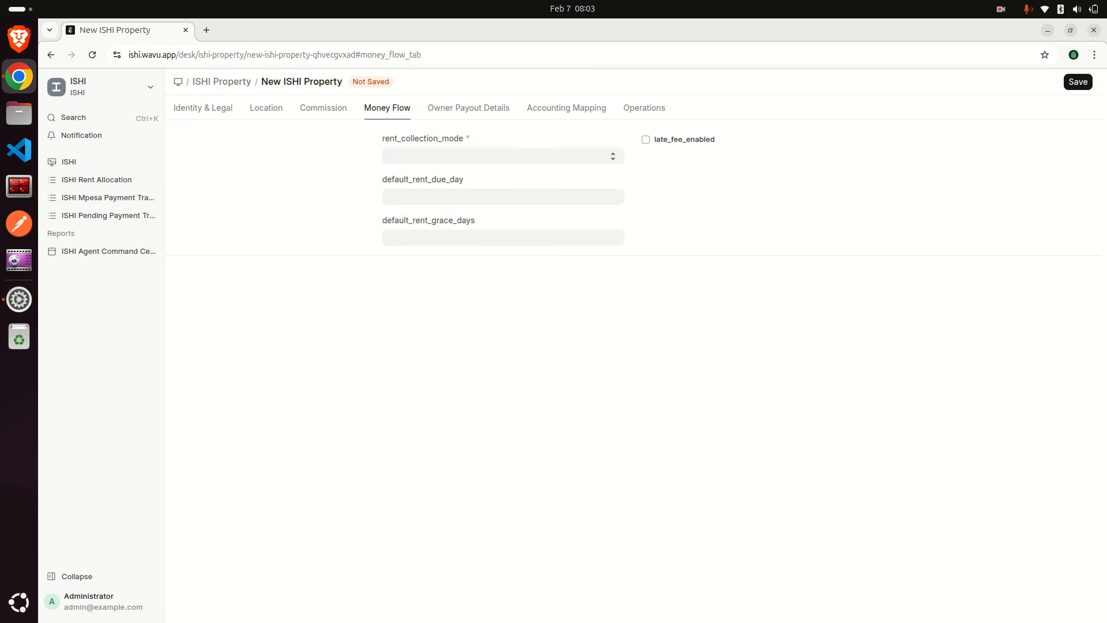
{"action": "left_click", "coordinate": [468, 108]}
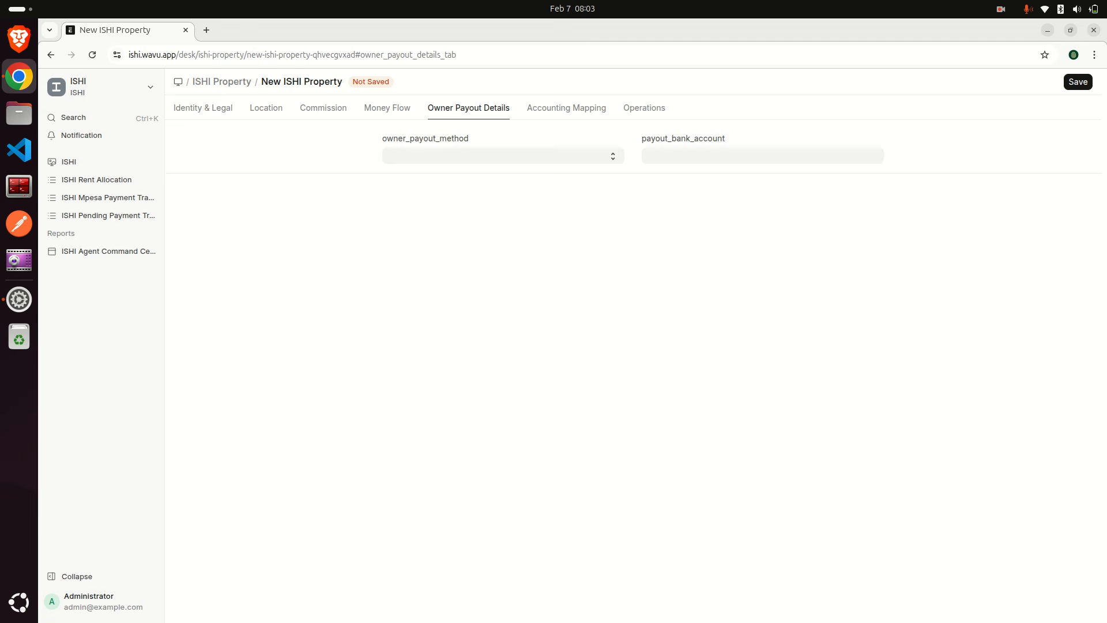
{"action": "left_click", "coordinate": [566, 108]}
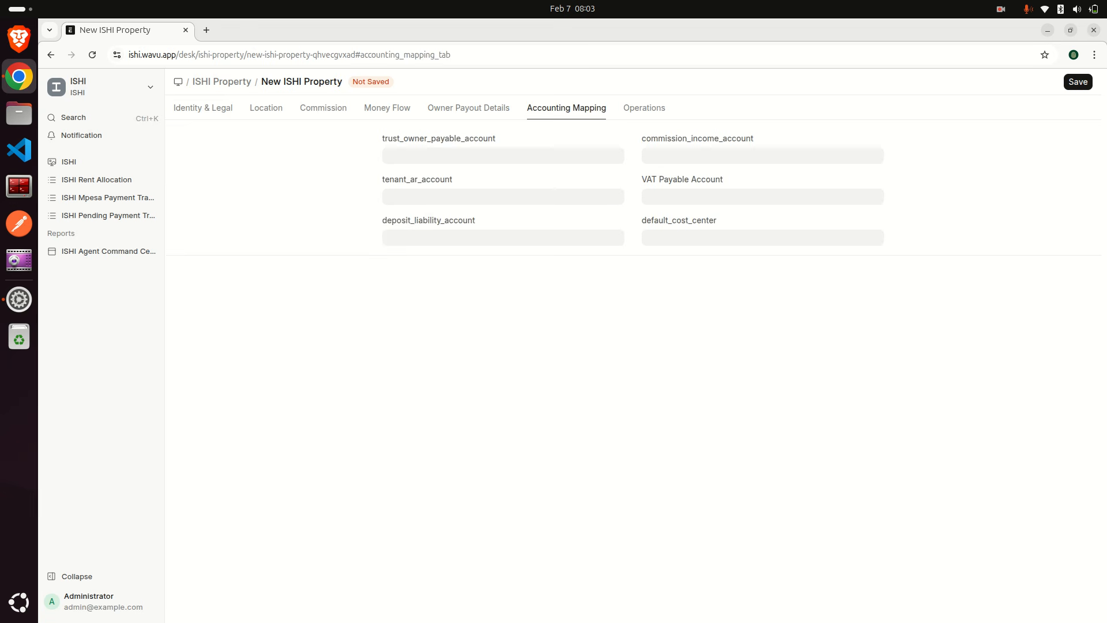
{"action": "left_click", "coordinate": [644, 108]}
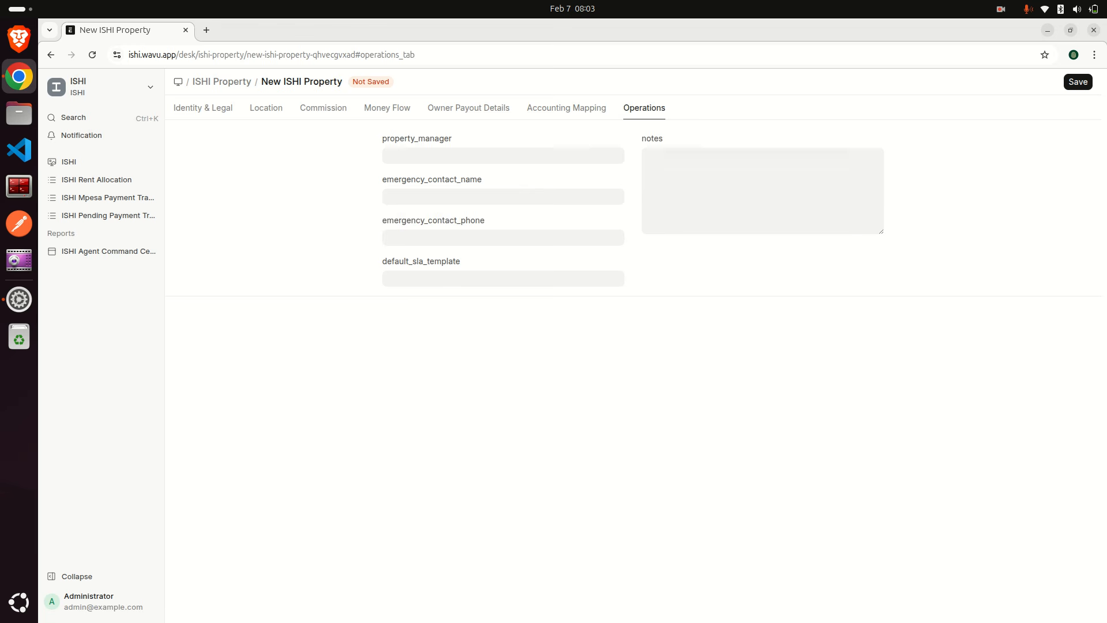
{"action": "left_click", "coordinate": [203, 108]}
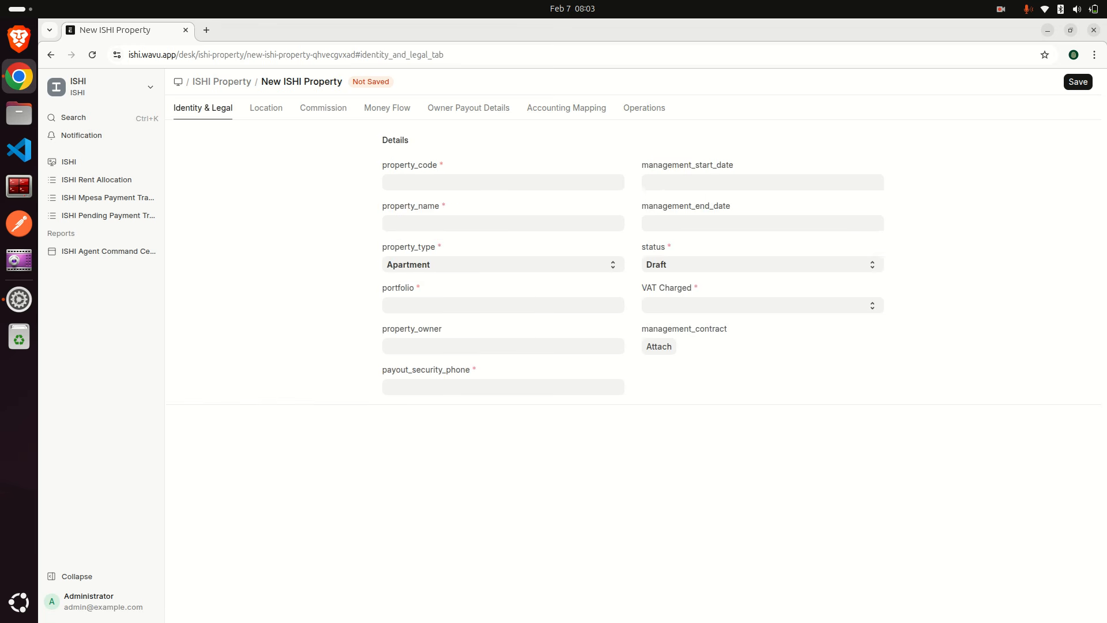
{"action": "left_click", "coordinate": [222, 82]}
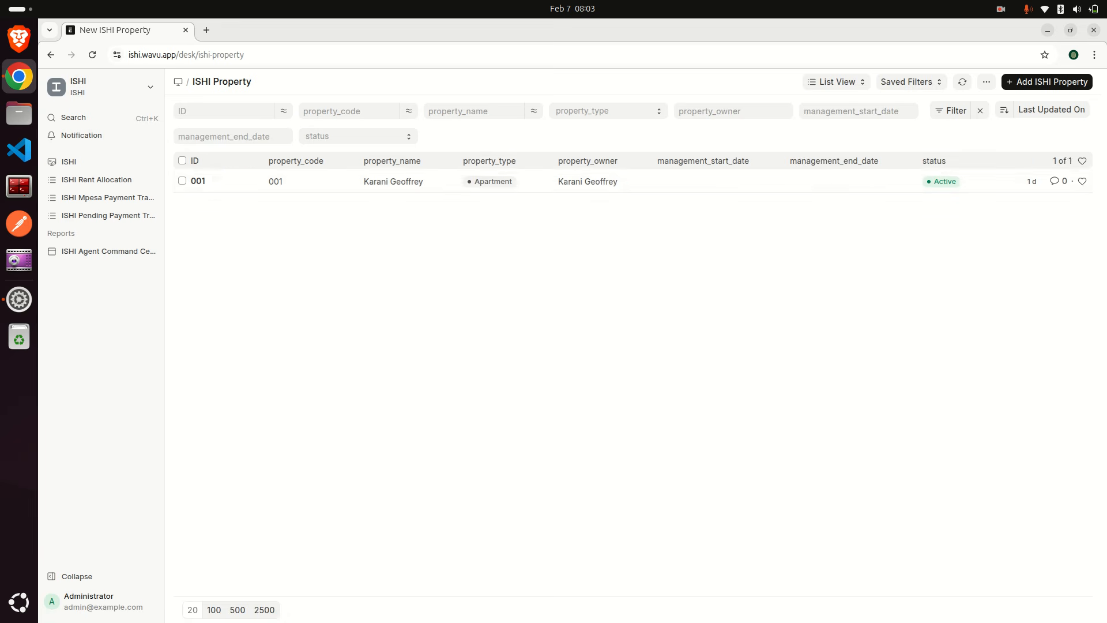
- Create a new property with code 002 named Juda Heights
{"action": "left_click", "coordinate": [1047, 81]}
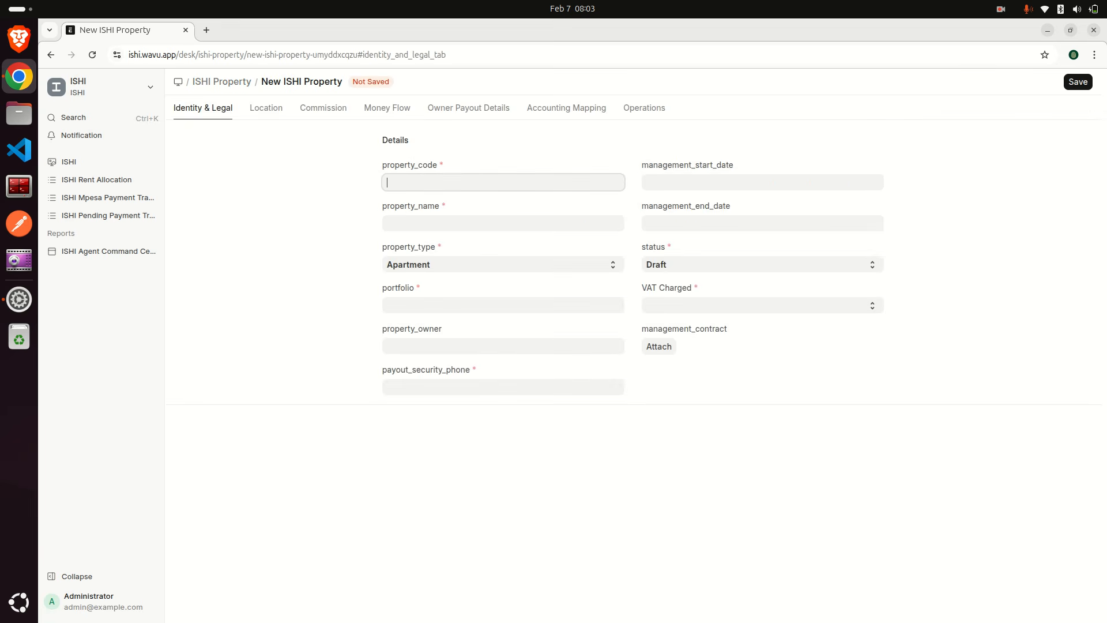
{"action": "type", "text": "002"}
{"action": "left_click", "coordinate": [503, 223]}
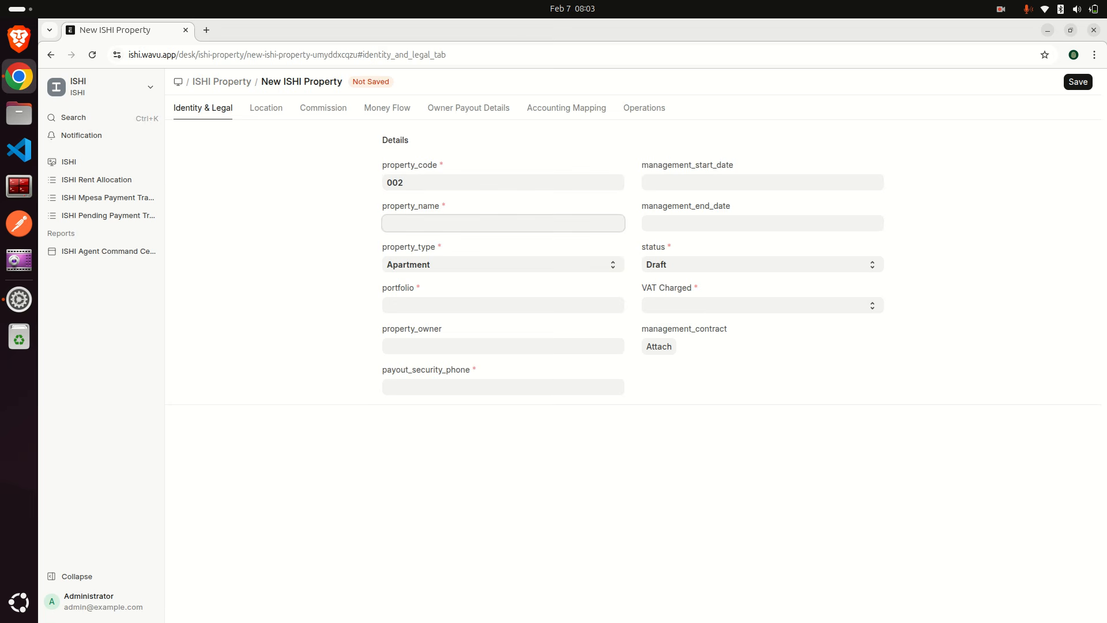
{"action": "type", "text": "Hama"}
{"action": "key", "text": "BackSpace"}
{"action": "key", "text": "BackSpace"}
{"action": "key", "text": "BackSpace"}
{"action": "key", "text": "BackSpace"}
{"action": "type", "text": "S"}
{"action": "type", "text": "hamah H"}
{"action": "type", "text": "eights"}
{"action": "double_click", "coordinate": [397, 223]}
{"action": "type", "text": "Juda"}
- Keep Apartment as the property type and bring up the portfolio suggestions
{"action": "left_click", "coordinate": [427, 265]}
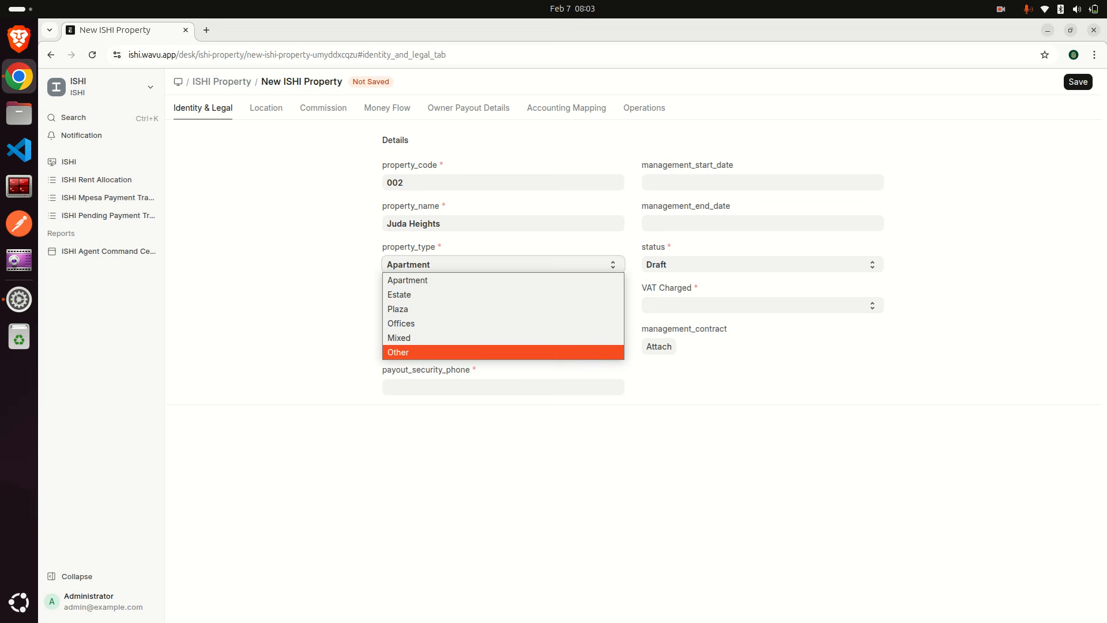
{"action": "key", "text": "Escape"}
{"action": "left_click", "coordinate": [503, 304]}
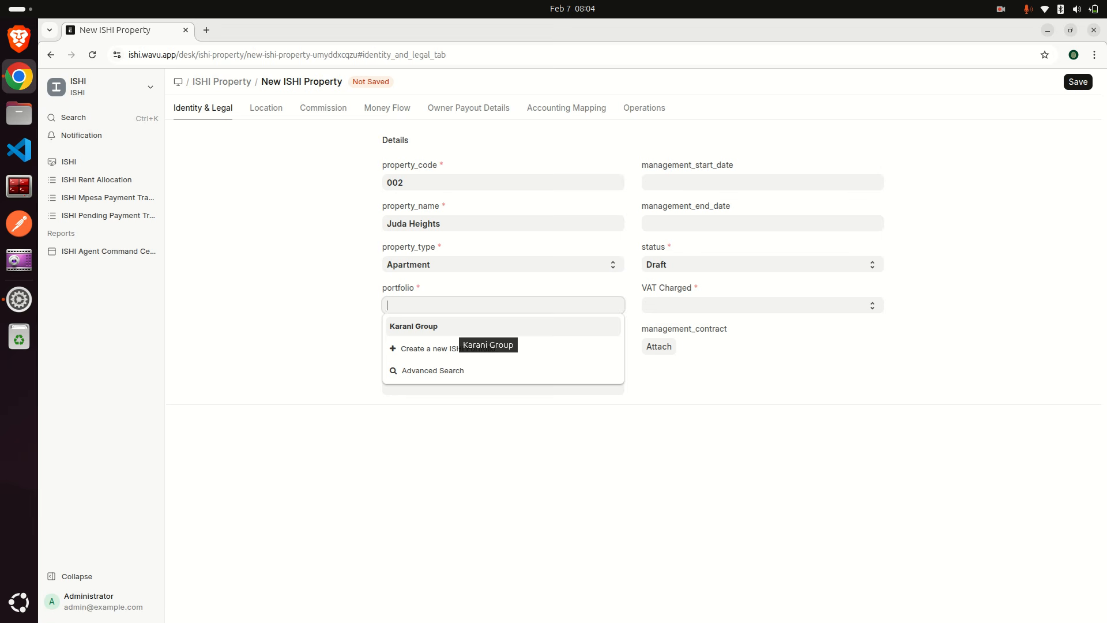
- Set the portfolio to Karani Group and select the suggested supplier as property owner
{"action": "left_click", "coordinate": [453, 328]}
{"action": "double_click", "coordinate": [398, 288]}
{"action": "left_click", "coordinate": [449, 346]}
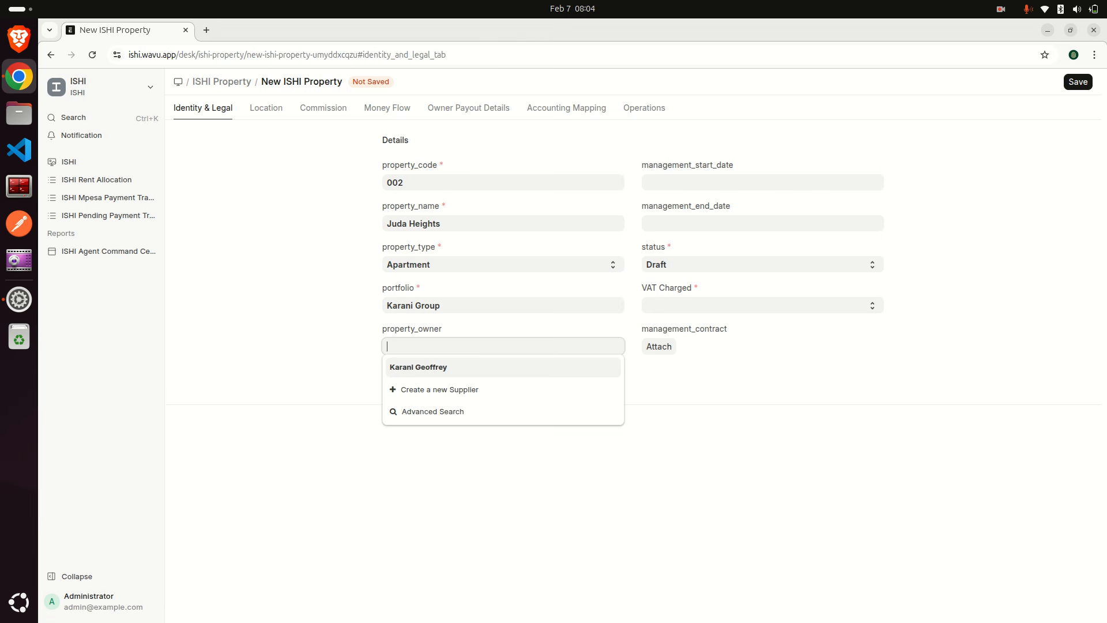
{"action": "double_click", "coordinate": [398, 288]}
{"action": "left_click", "coordinate": [398, 287]}
{"action": "left_click", "coordinate": [450, 346]}
{"action": "key", "text": "Return"}
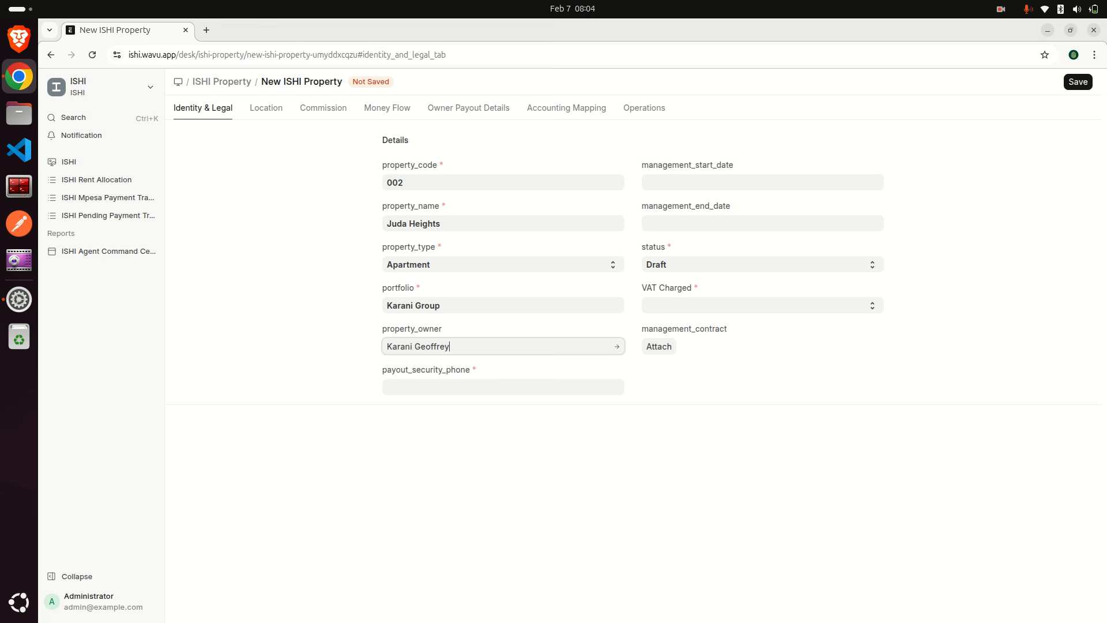
{"action": "key", "text": "BackSpace"}
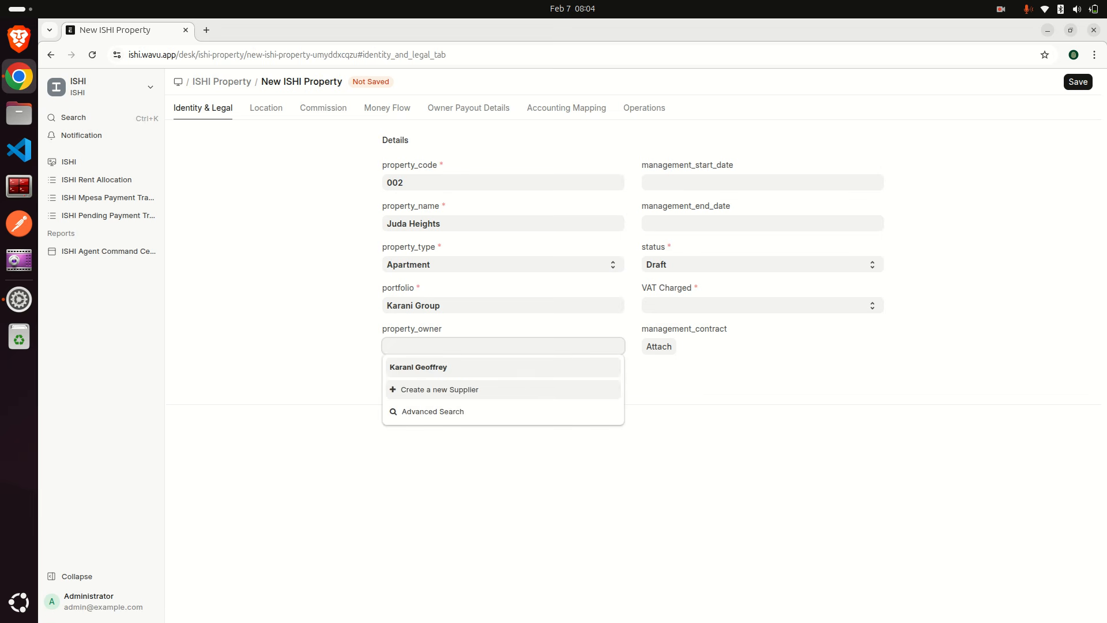
{"action": "key", "text": "Return"}
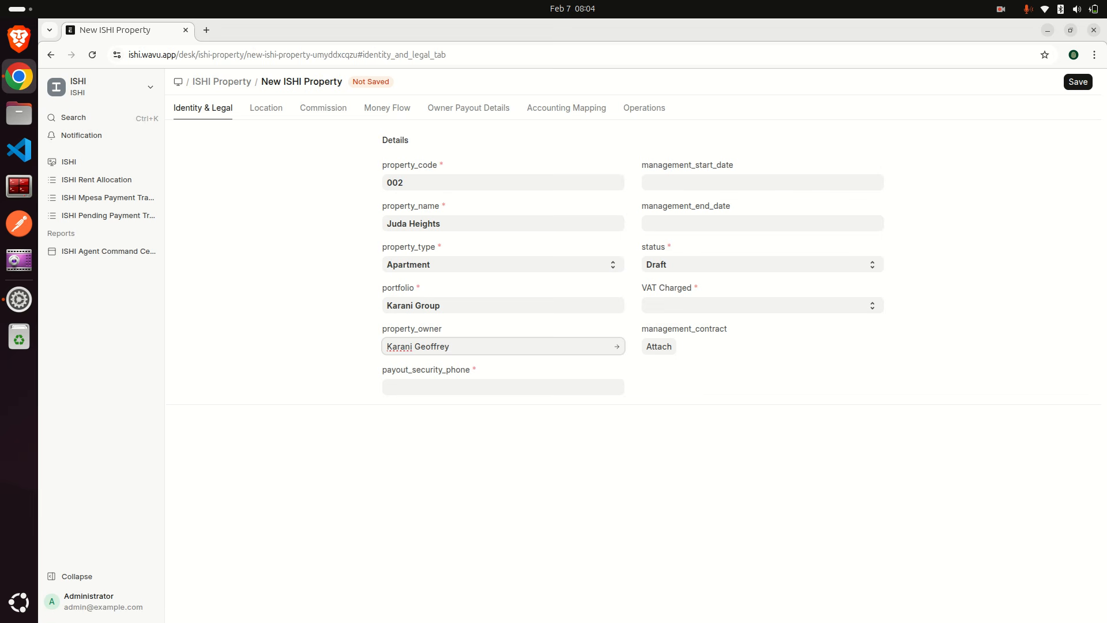
- Begin entering the payout security phone number
{"action": "left_click_drag", "start_coordinate": [382, 370], "coordinate": [471, 370]}
{"action": "left_click", "coordinate": [473, 370]}
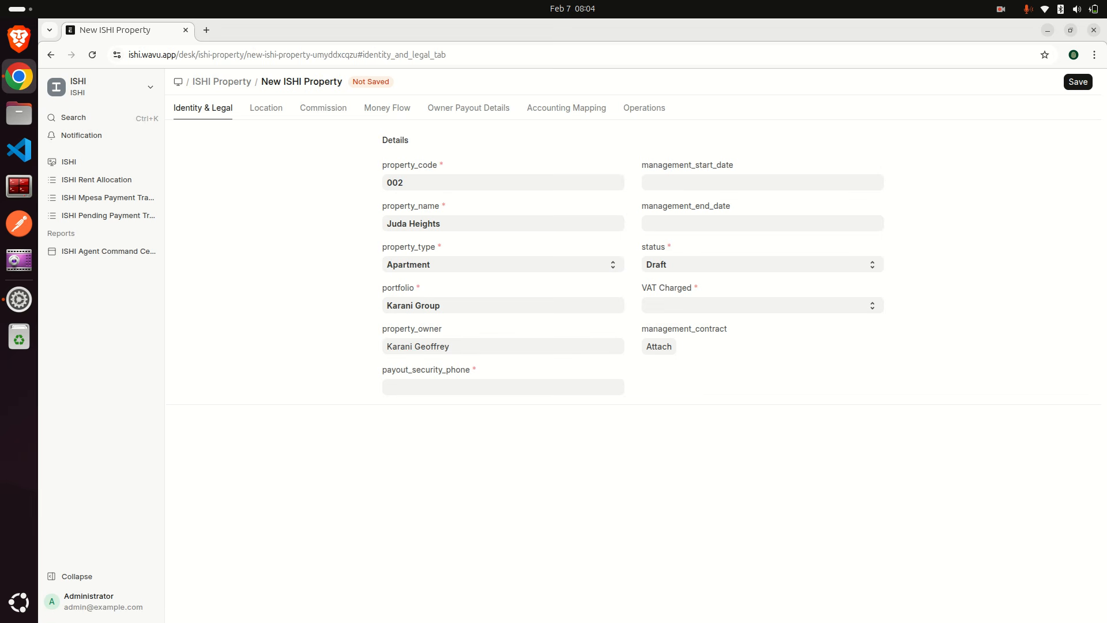
{"action": "left_click", "coordinate": [473, 387]}
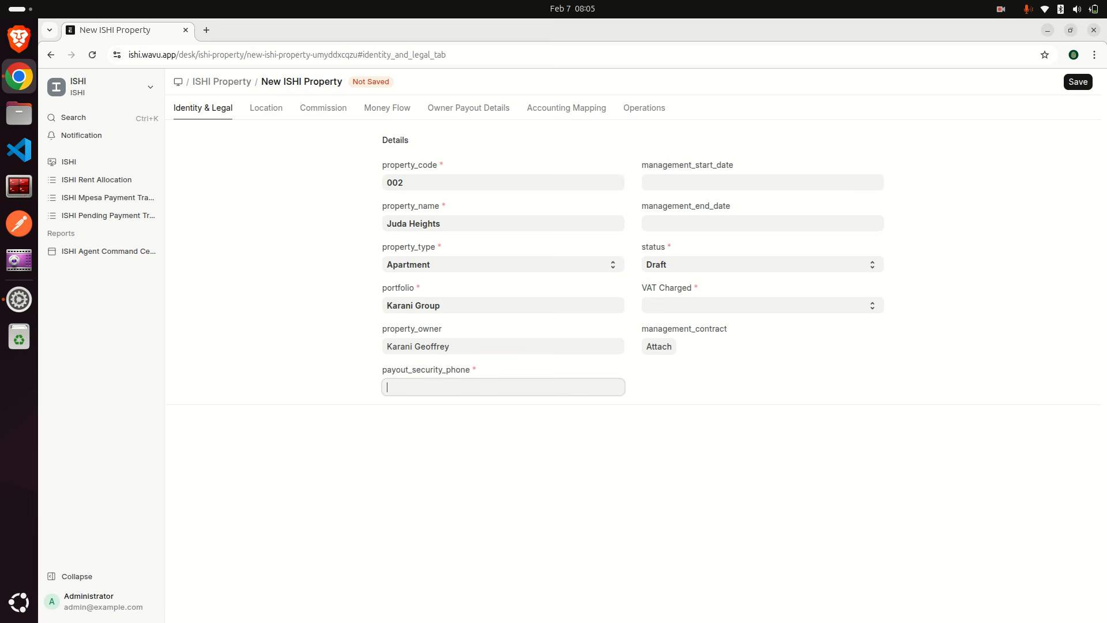
- Finish the payout security phone number and set the management start date to 01-02-2026
{"action": "double_click", "coordinate": [687, 164]}
{"action": "left_click", "coordinate": [692, 182]}
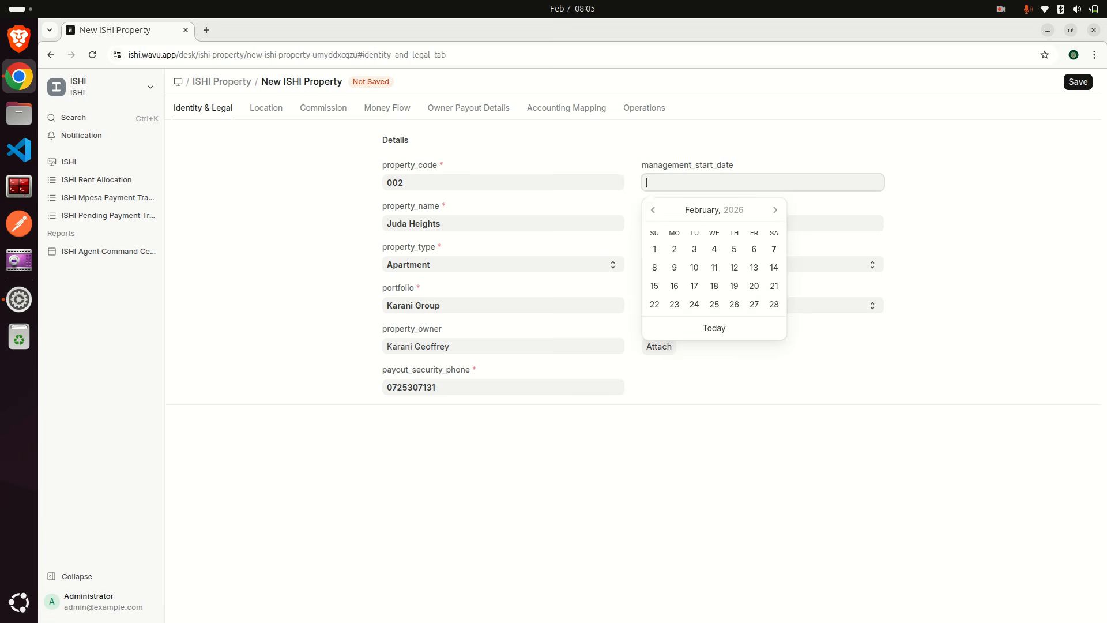
{"action": "left_click", "coordinate": [654, 248]}
- Set the management end date to 31-12-2028
{"action": "left_click", "coordinate": [669, 223]}
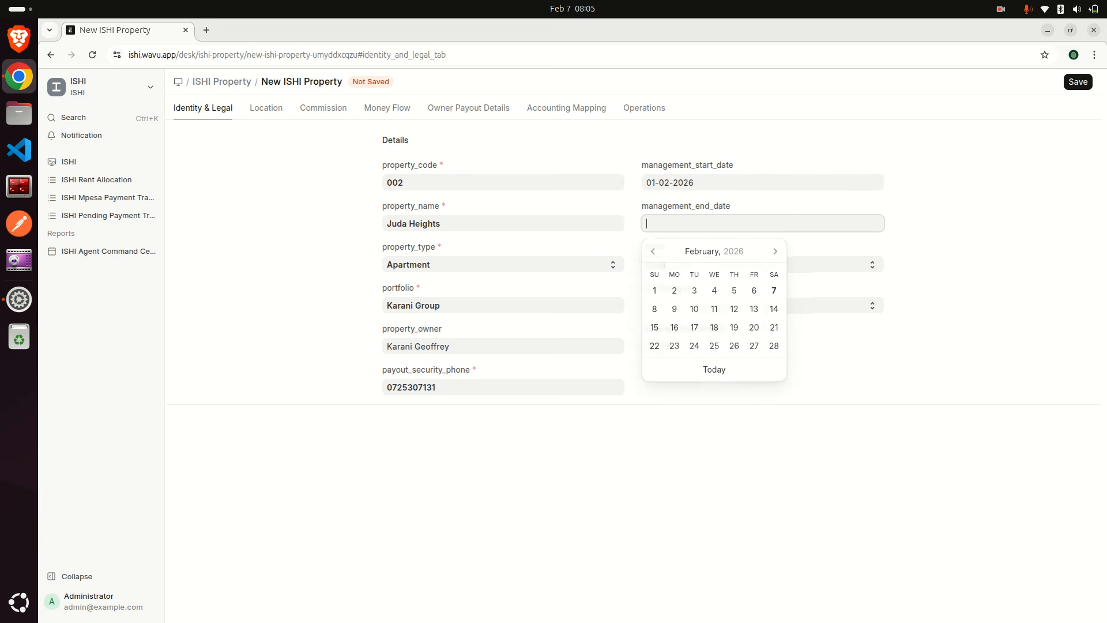
{"action": "left_click", "coordinate": [774, 250]}
{"action": "left_click", "coordinate": [774, 250]}
{"action": "left_click", "coordinate": [652, 250]}
{"action": "left_click", "coordinate": [694, 363]}
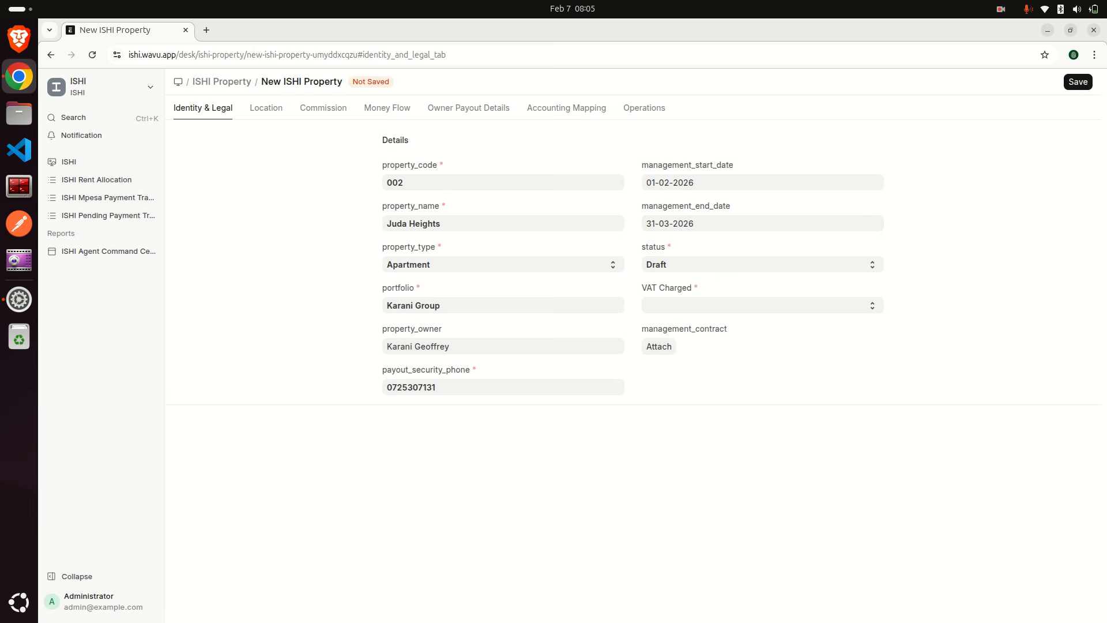
{"action": "left_click", "coordinate": [669, 223]}
{"action": "key", "text": "BackSpace"}
{"action": "key", "text": "BackSpace"}
{"action": "type", "text": "12"}
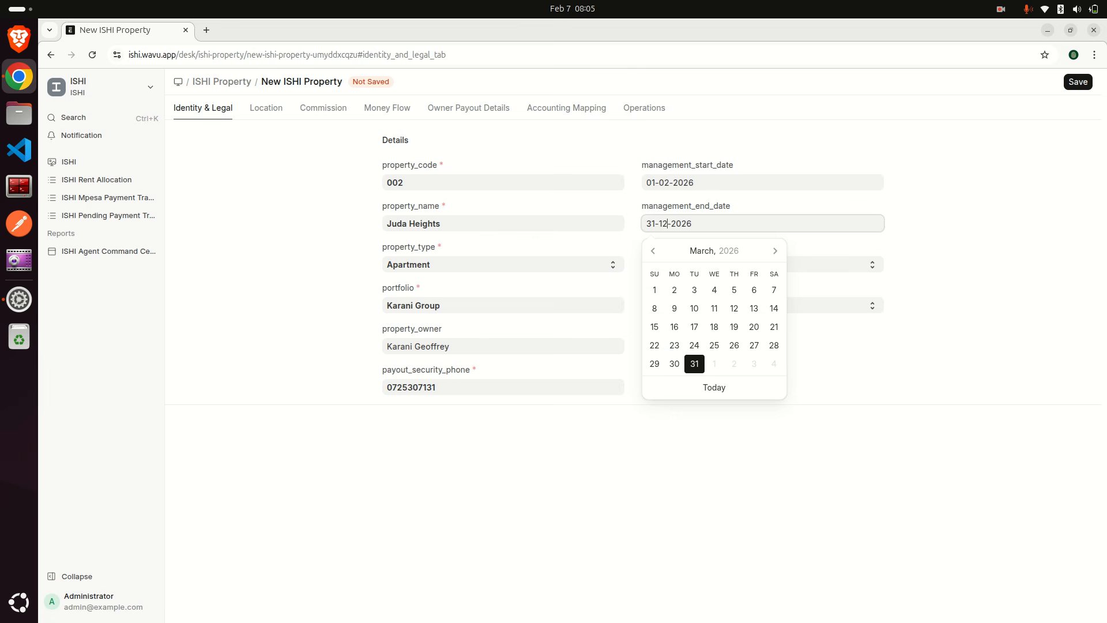
{"action": "key", "text": "BackSpace"}
{"action": "type", "text": "8"}
{"action": "key", "text": "Return"}
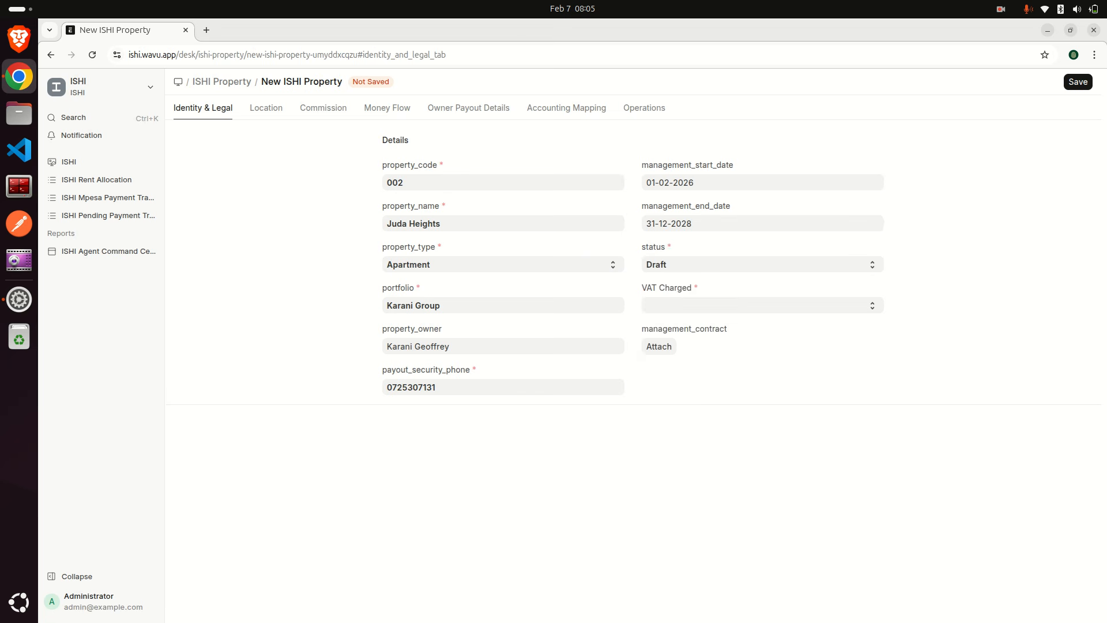
{"action": "left_click_drag", "start_coordinate": [646, 247], "coordinate": [666, 247]}
- Change the property status from Draft to Active
{"action": "left_click", "coordinate": [675, 264]}
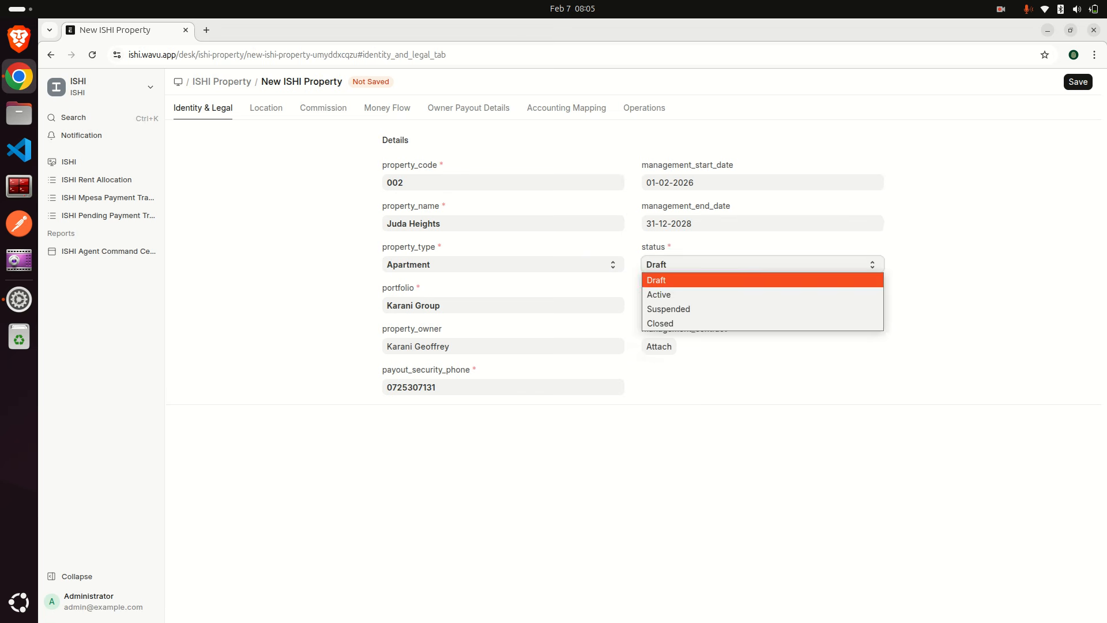
{"action": "key", "text": "Down"}
{"action": "key", "text": "Return"}
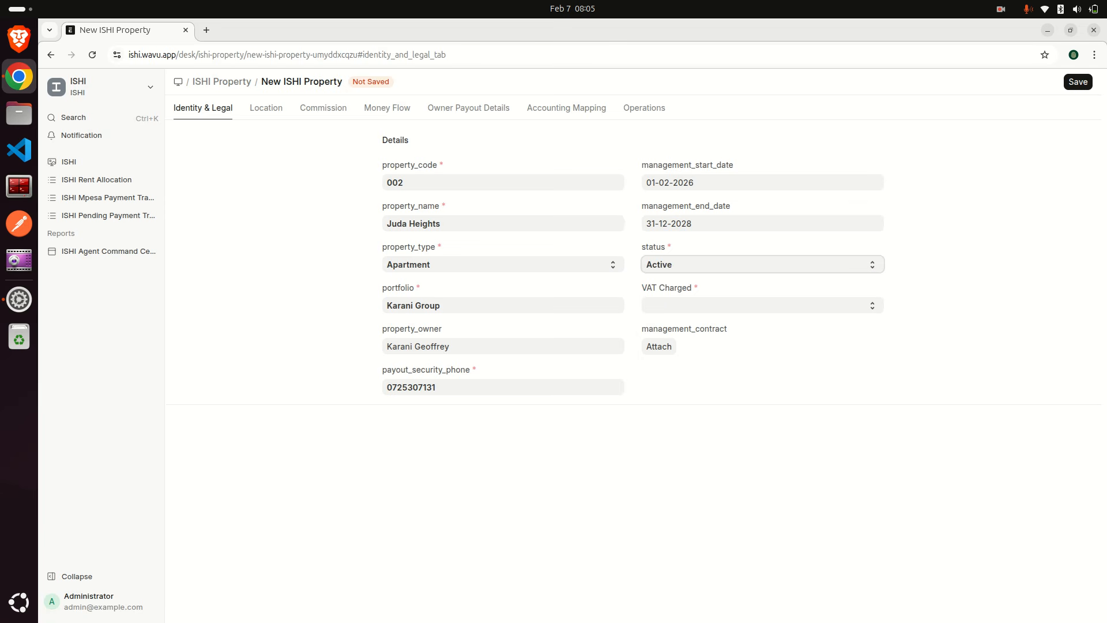
- Bring up the VAT Charged dropdown choices
{"action": "left_click_drag", "start_coordinate": [642, 287], "coordinate": [692, 289]}
{"action": "left_click", "coordinate": [690, 289]}
{"action": "left_click", "coordinate": [691, 290]}
{"action": "left_click", "coordinate": [686, 305]}
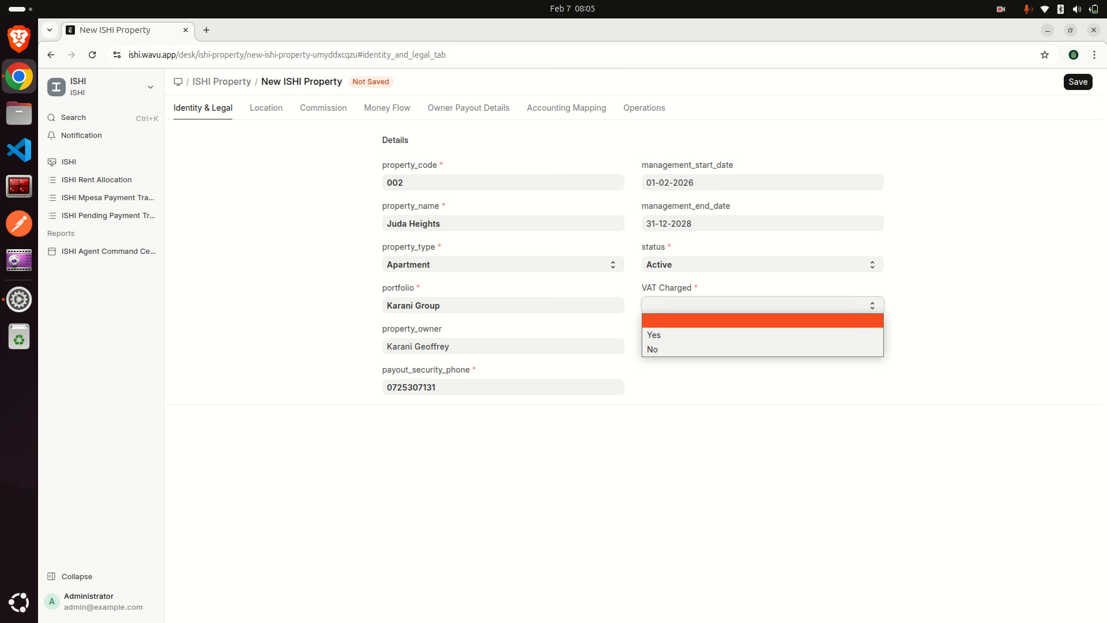
- Set VAT Charged to Yes after first selecting No
{"action": "key", "text": "Down"}
{"action": "key", "text": "Down"}
{"action": "key", "text": "Return"}
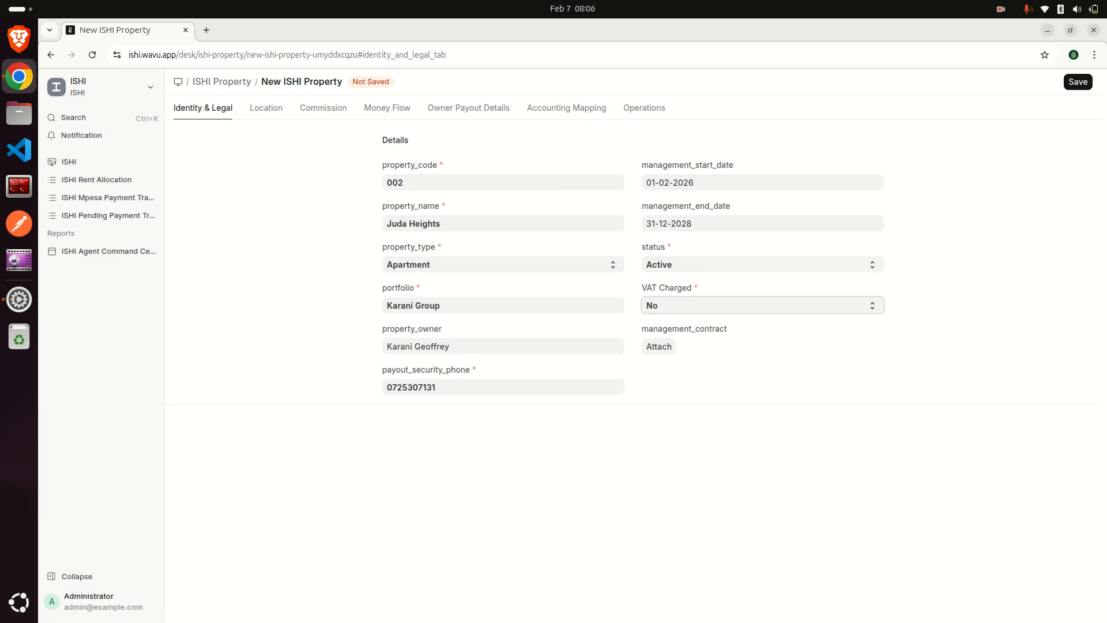
{"action": "key", "text": "space"}
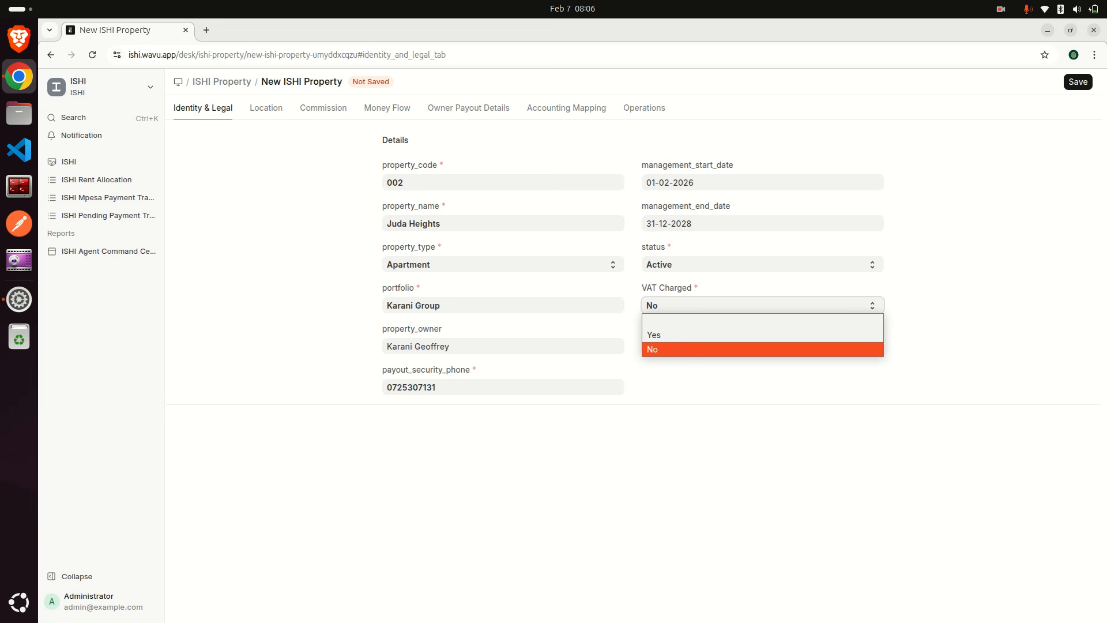
{"action": "key", "text": "Up"}
{"action": "key", "text": "Return"}
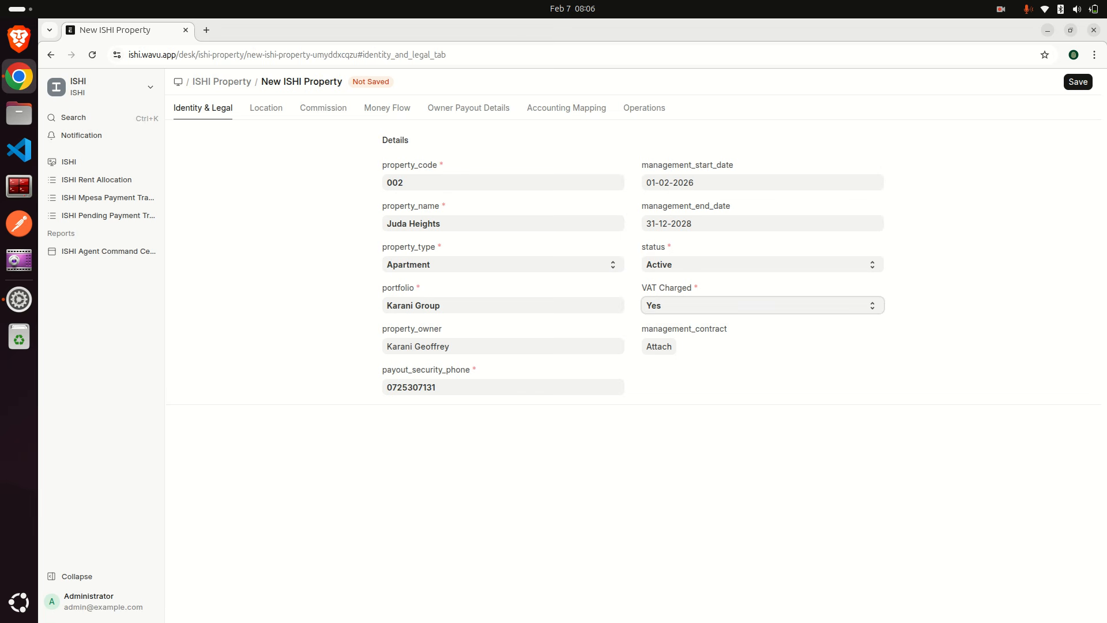
{"action": "left_click", "coordinate": [762, 305]}
{"action": "left_click", "coordinate": [762, 306]}
{"action": "left_click", "coordinate": [762, 305]}
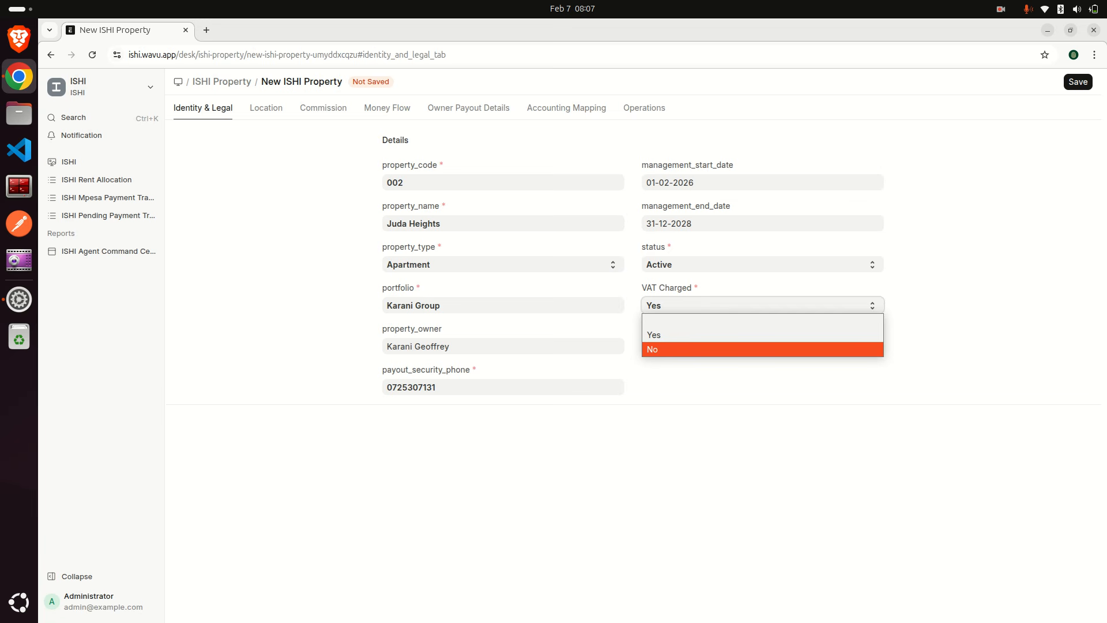
{"action": "key", "text": "Up"}
{"action": "key", "text": "Return"}
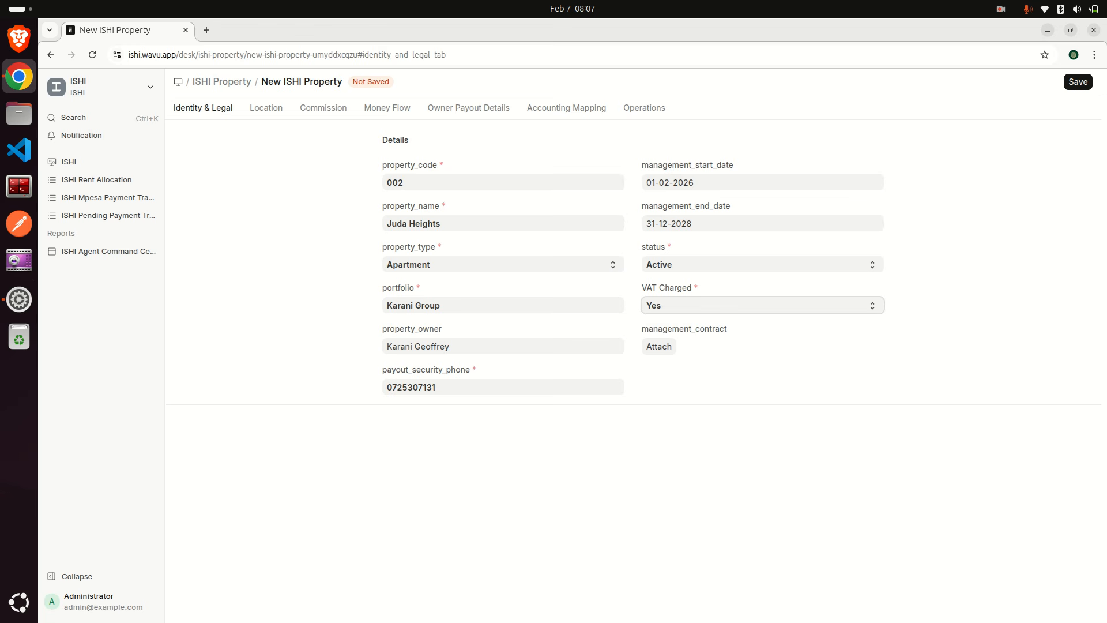
- On the Location tab, set the country to Kenya and the county to 047
{"action": "left_click", "coordinate": [265, 108]}
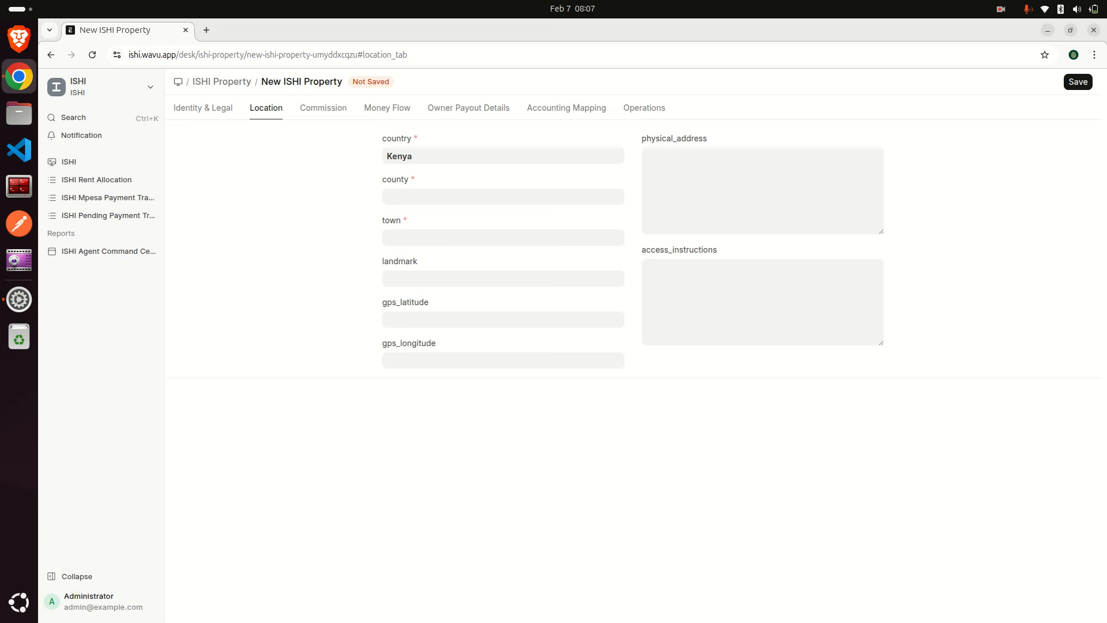
{"action": "left_click_drag", "start_coordinate": [382, 138], "coordinate": [408, 138]}
{"action": "double_click", "coordinate": [399, 156]}
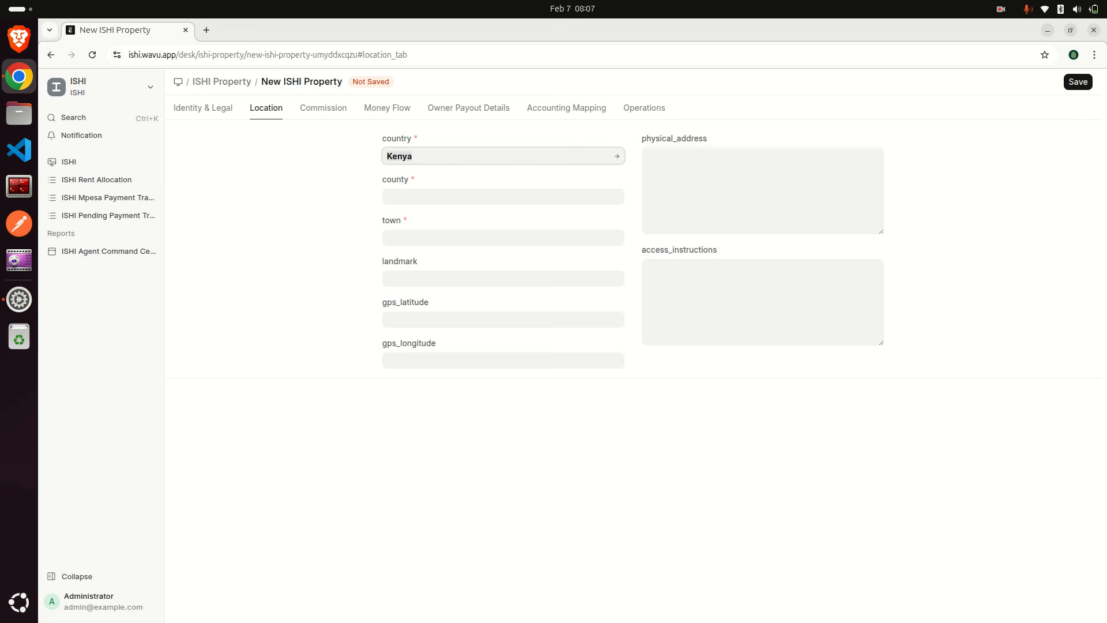
{"action": "key", "text": "BackSpace"}
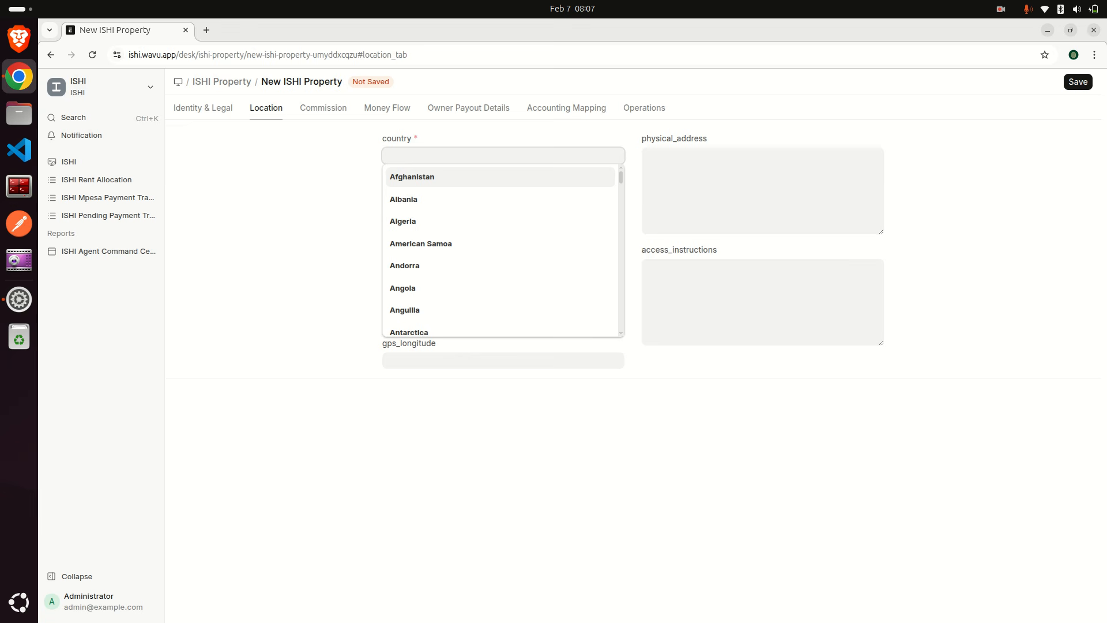
{"action": "type", "text": "ken"}
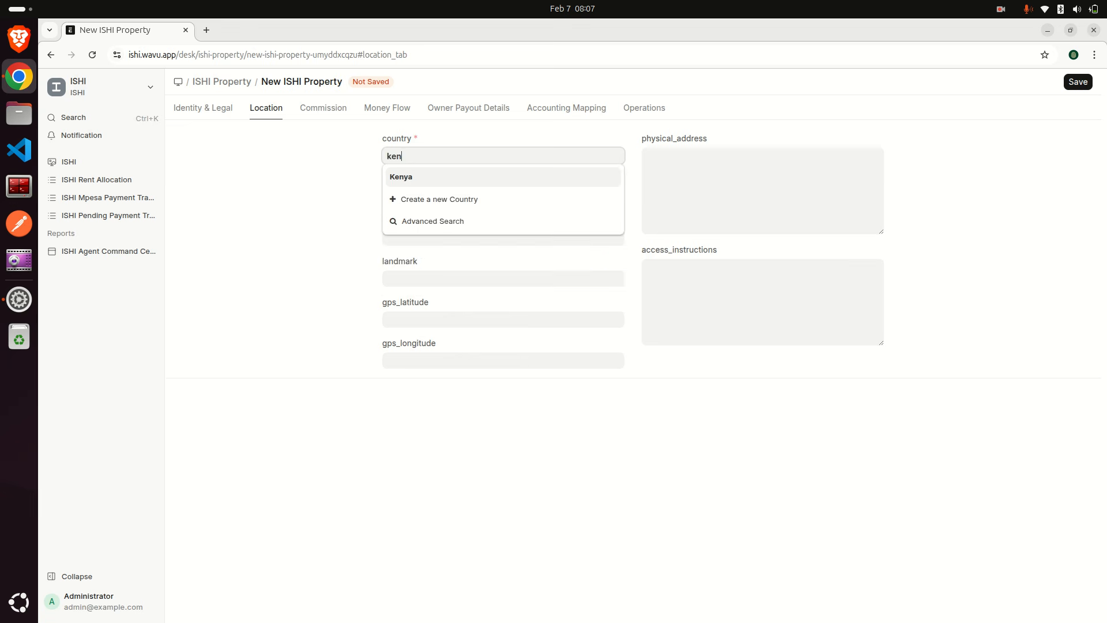
{"action": "key", "text": "Return"}
{"action": "left_click", "coordinate": [461, 196]}
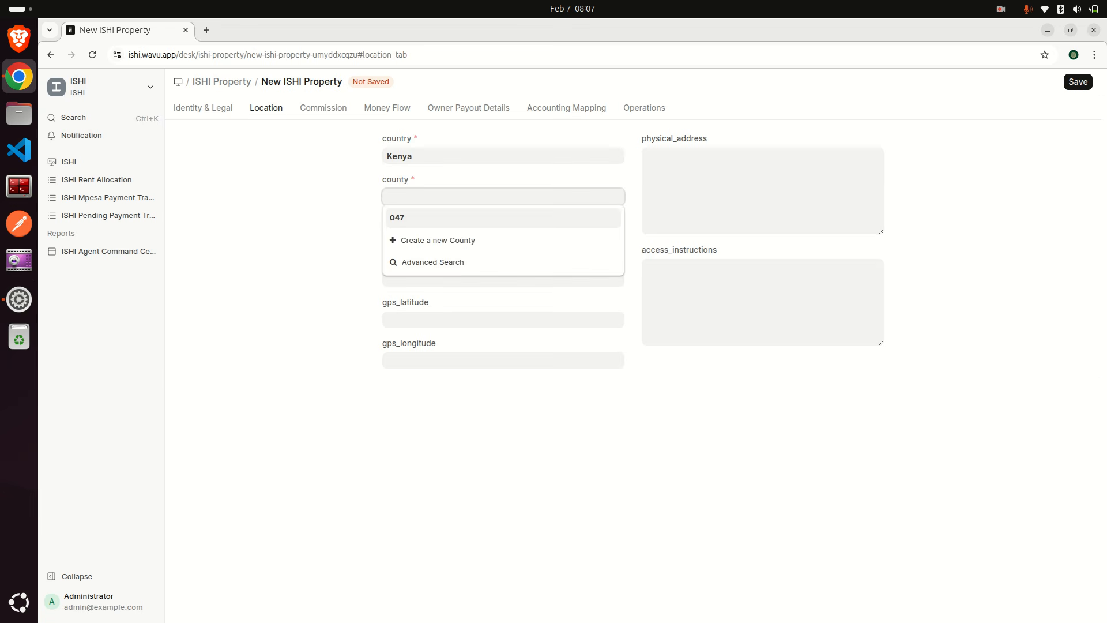
{"action": "key", "text": "Return"}
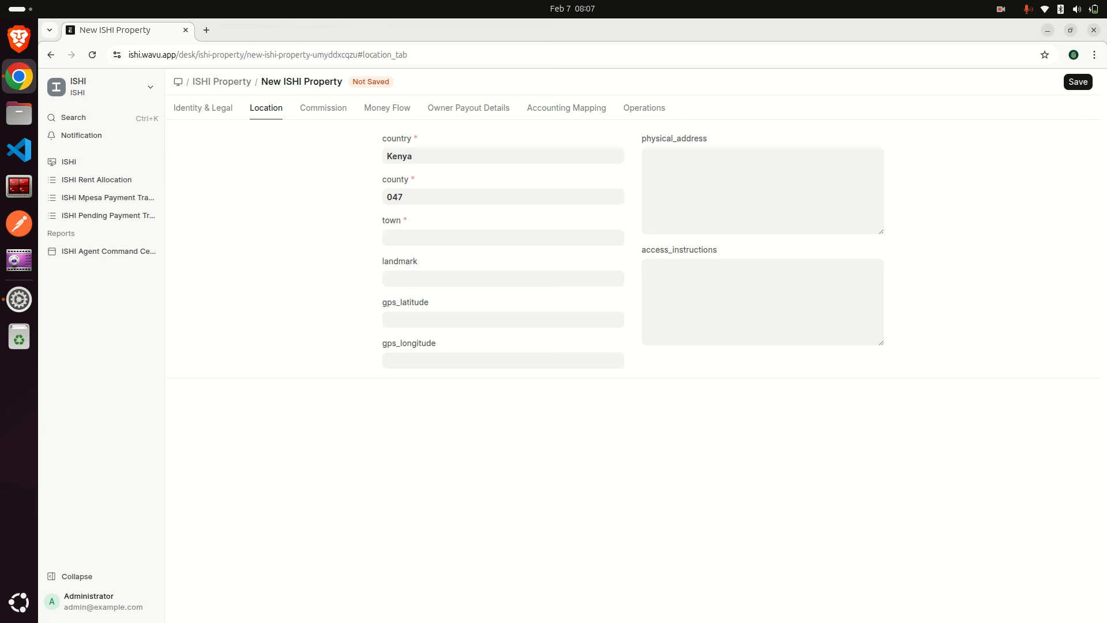
{"action": "left_click", "coordinate": [462, 197]}
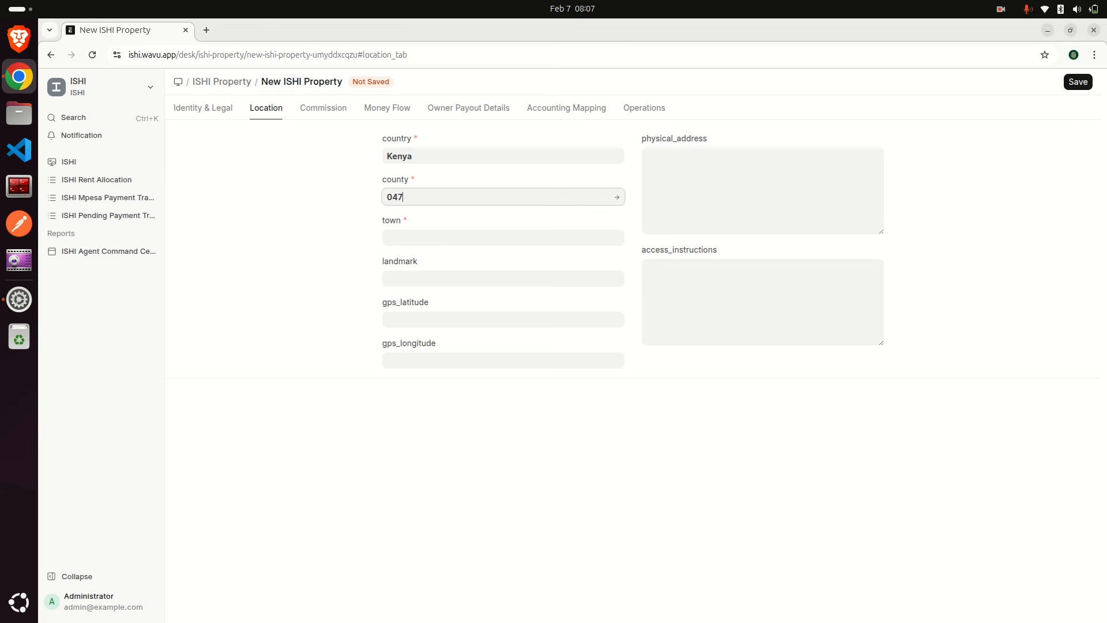
- Enter Nairobi as the town
{"action": "left_click", "coordinate": [461, 238]}
{"action": "type", "text": "Nairobi"}
{"action": "key", "text": "ctrl+a"}
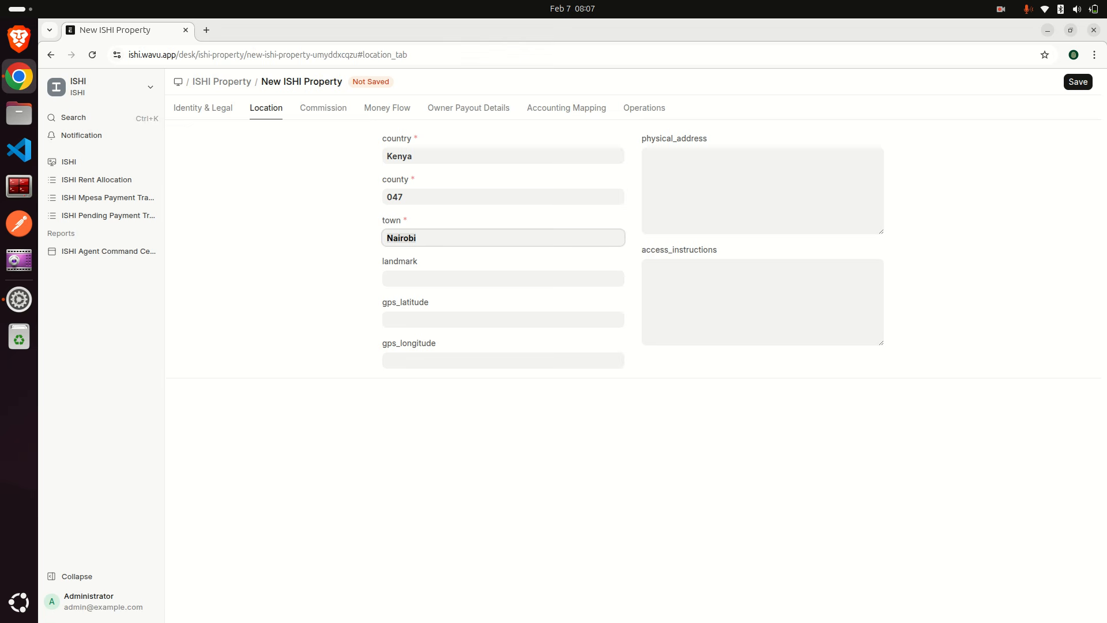
{"action": "left_click_drag", "start_coordinate": [381, 221], "coordinate": [396, 221]}
{"action": "left_click", "coordinate": [409, 238]}
{"action": "key", "text": "Escape"}
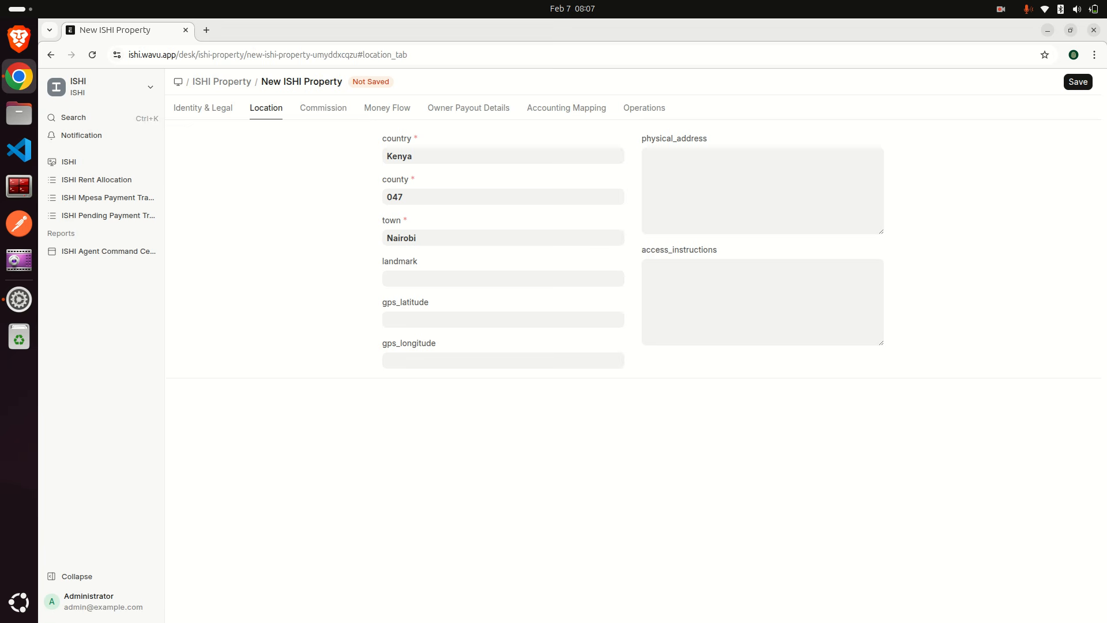
{"action": "left_click", "coordinate": [404, 279]}
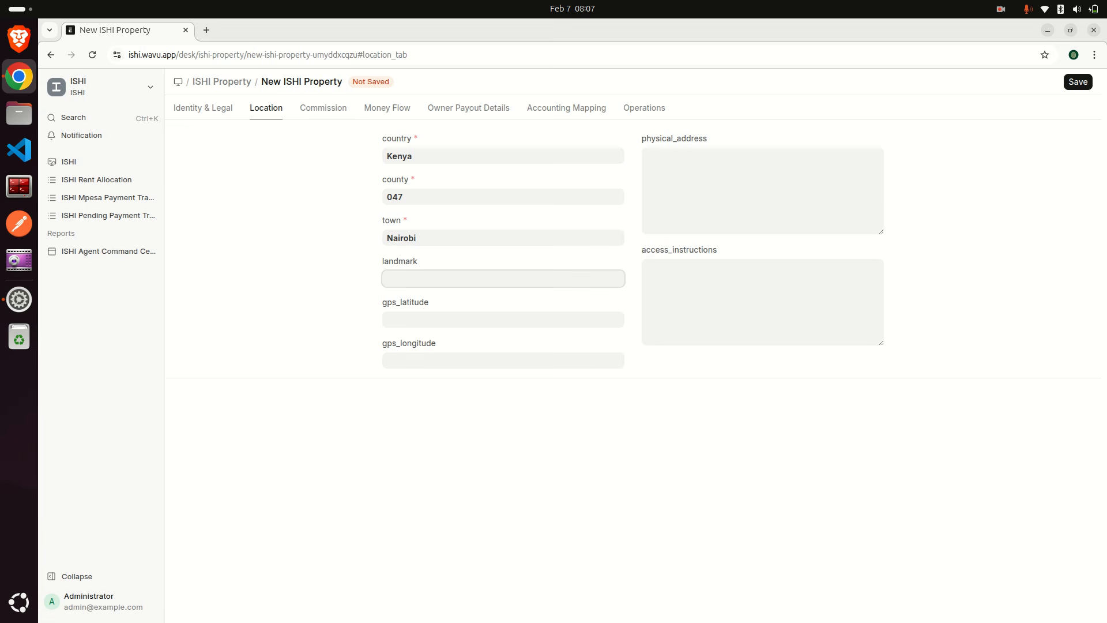
- Leave the landmark, GPS latitude and GPS longitude fields empty
{"action": "key", "text": "Escape"}
{"action": "left_click_drag", "start_coordinate": [383, 302], "coordinate": [424, 302]}
{"action": "left_click", "coordinate": [413, 278]}
{"action": "left_click", "coordinate": [416, 295]}
{"action": "left_click", "coordinate": [424, 302]}
{"action": "left_click_drag", "start_coordinate": [387, 343], "coordinate": [436, 343]}
{"action": "left_click", "coordinate": [435, 343]}
{"action": "left_click", "coordinate": [421, 320]}
{"action": "left_click", "coordinate": [421, 361]}
{"action": "left_click", "coordinate": [438, 421]}
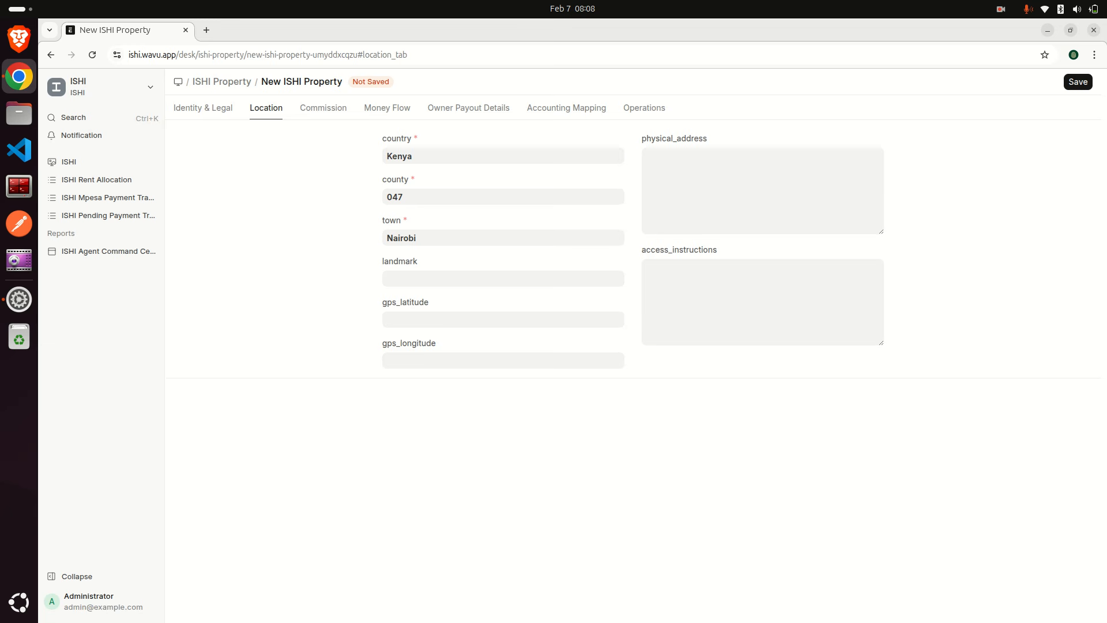
{"action": "left_click_drag", "start_coordinate": [382, 302], "coordinate": [429, 303]}
{"action": "left_click_drag", "start_coordinate": [383, 343], "coordinate": [411, 343]}
{"action": "left_click", "coordinate": [412, 343]}
{"action": "left_click_drag", "start_coordinate": [382, 302], "coordinate": [429, 302]}
{"action": "left_click", "coordinate": [429, 304]}
- Leave physical address and access instructions blank, then go to the Commission section
{"action": "left_click_drag", "start_coordinate": [642, 138], "coordinate": [691, 138]}
{"action": "left_click", "coordinate": [695, 167]}
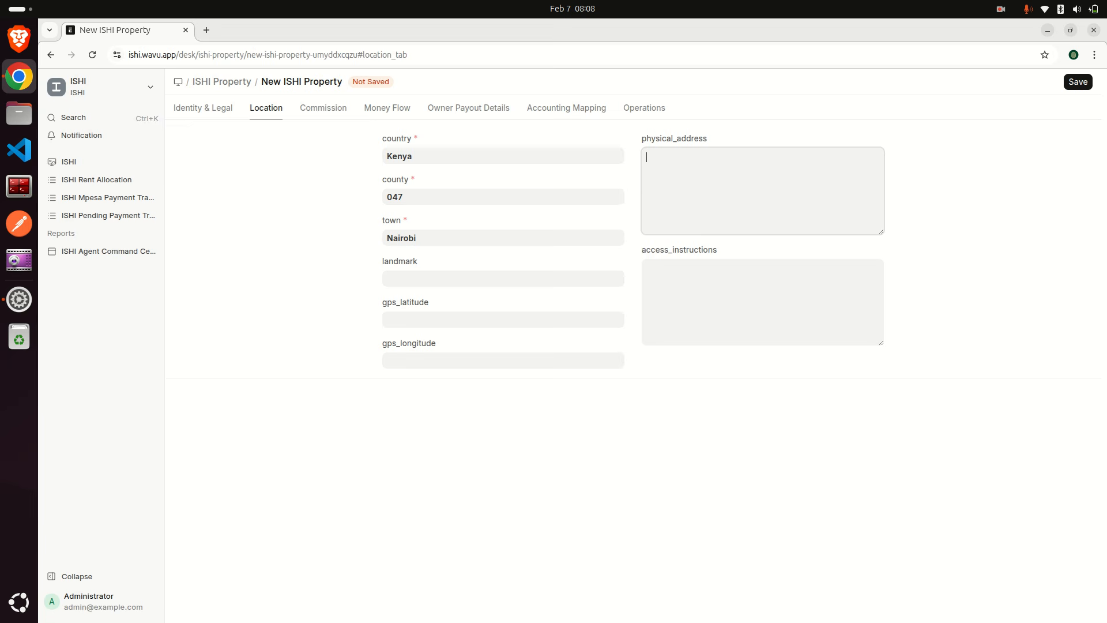
{"action": "double_click", "coordinate": [675, 139]}
{"action": "left_click", "coordinate": [695, 167]}
{"action": "left_click", "coordinate": [738, 294]}
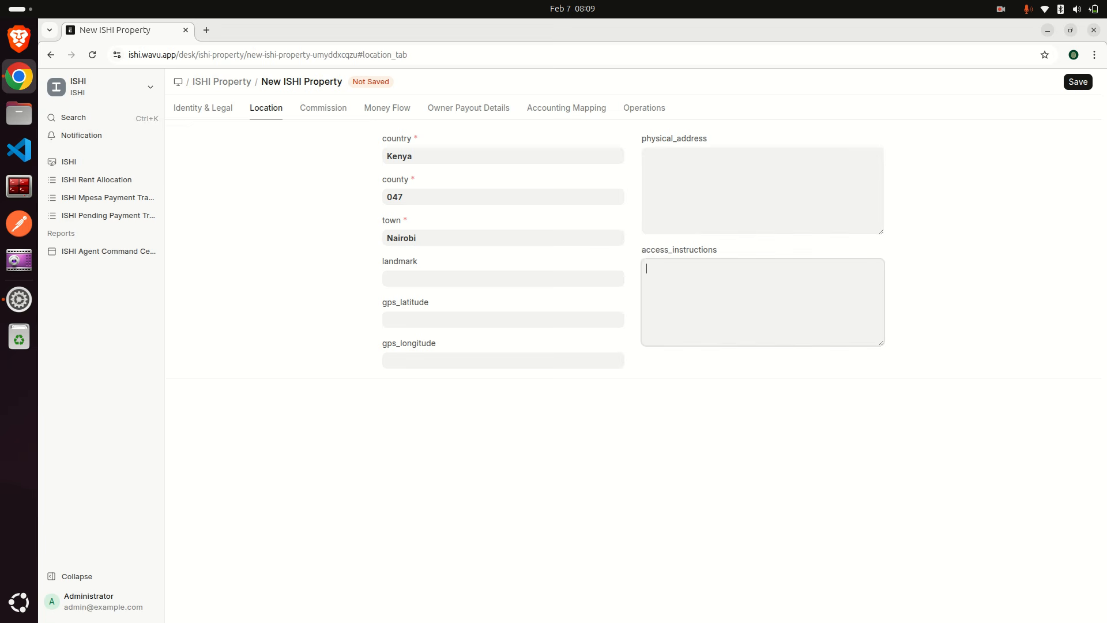
{"action": "double_click", "coordinate": [646, 250]}
{"action": "left_click", "coordinate": [685, 250]}
{"action": "double_click", "coordinate": [685, 250]}
{"action": "left_click", "coordinate": [715, 288]}
{"action": "left_click", "coordinate": [750, 415]}
{"action": "left_click_drag", "start_coordinate": [642, 249], "coordinate": [718, 250]}
{"action": "left_click", "coordinate": [743, 250]}
{"action": "left_click", "coordinate": [732, 294]}
{"action": "left_click", "coordinate": [749, 415]}
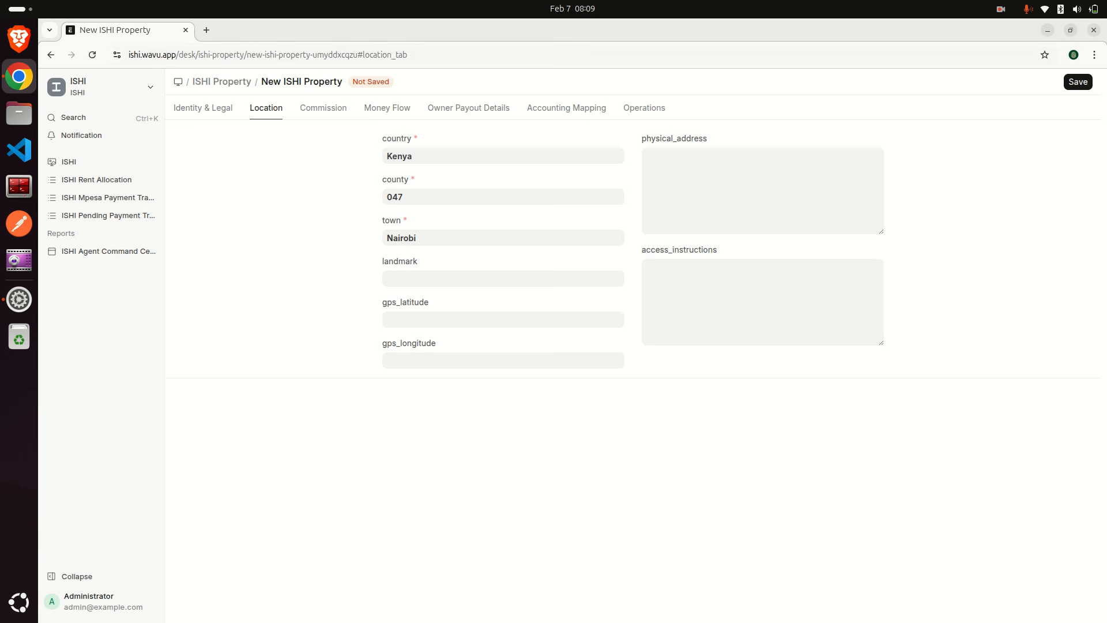
{"action": "left_click", "coordinate": [323, 107]}
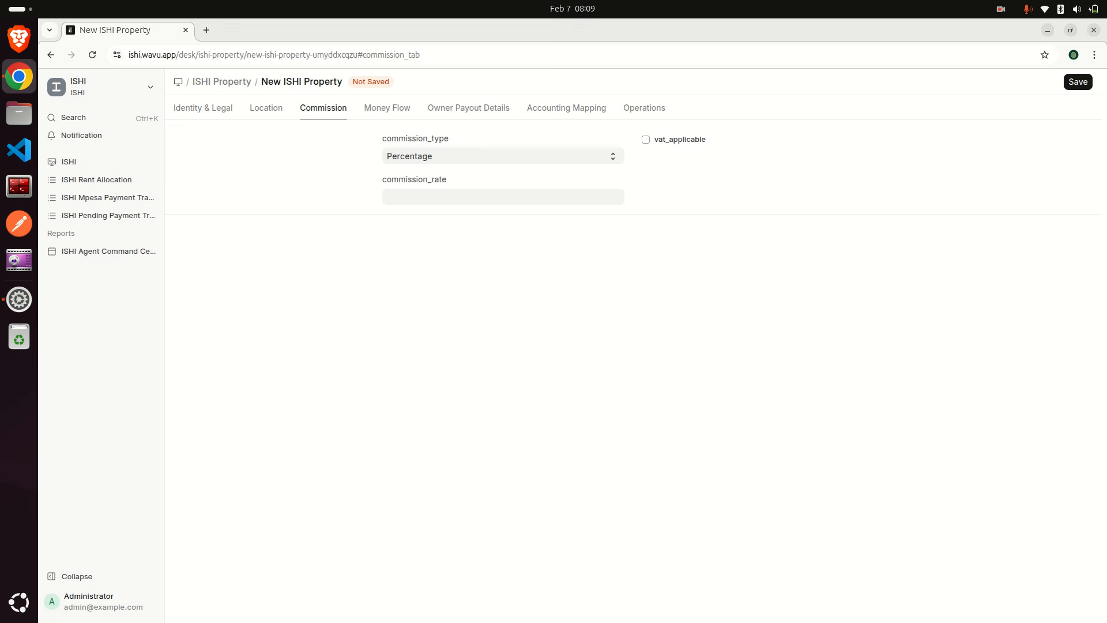
- Set the commission type to Percentage, after briefly choosing Flat
{"action": "double_click", "coordinate": [415, 139]}
{"action": "left_click", "coordinate": [404, 138]}
{"action": "left_click_drag", "start_coordinate": [392, 138], "coordinate": [450, 139]}
{"action": "left_click", "coordinate": [450, 139]}
{"action": "left_click", "coordinate": [461, 156]}
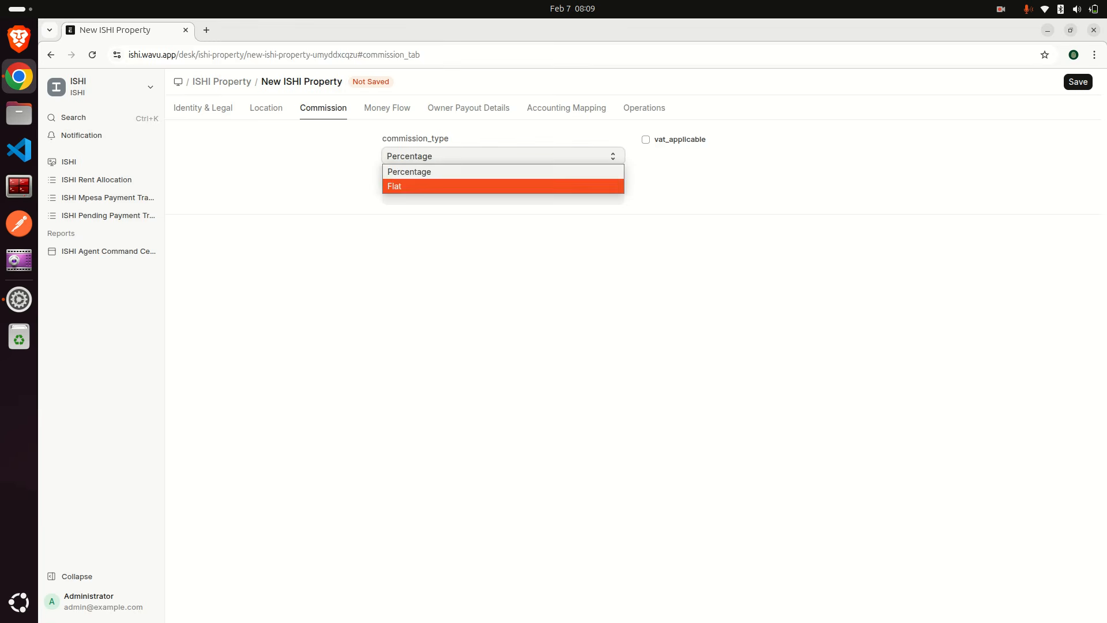
{"action": "key", "text": "Return"}
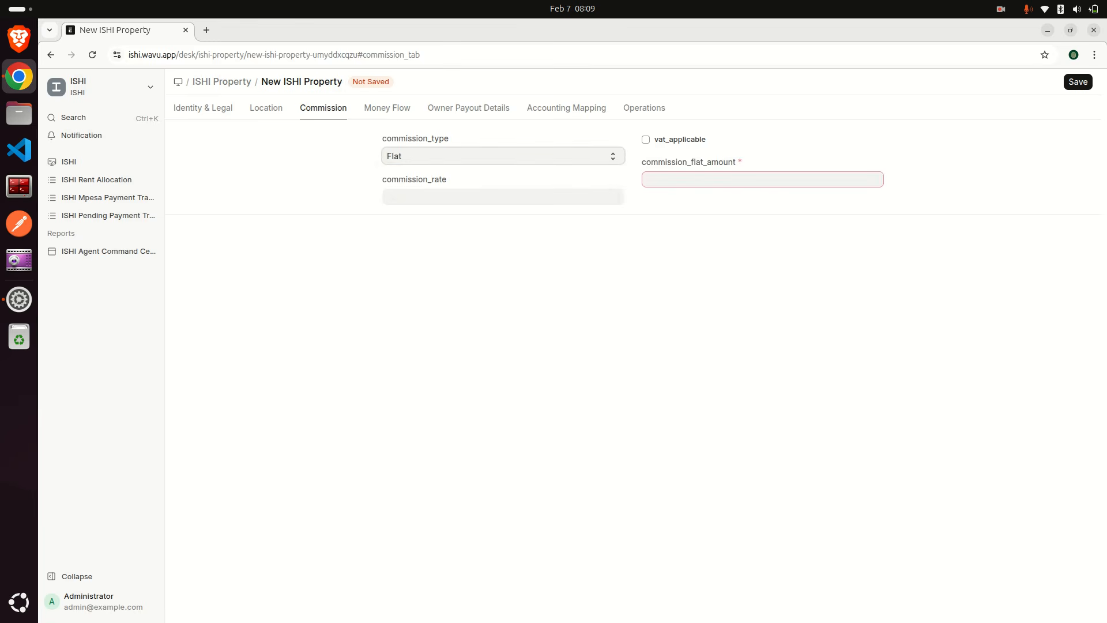
{"action": "left_click", "coordinate": [680, 180]}
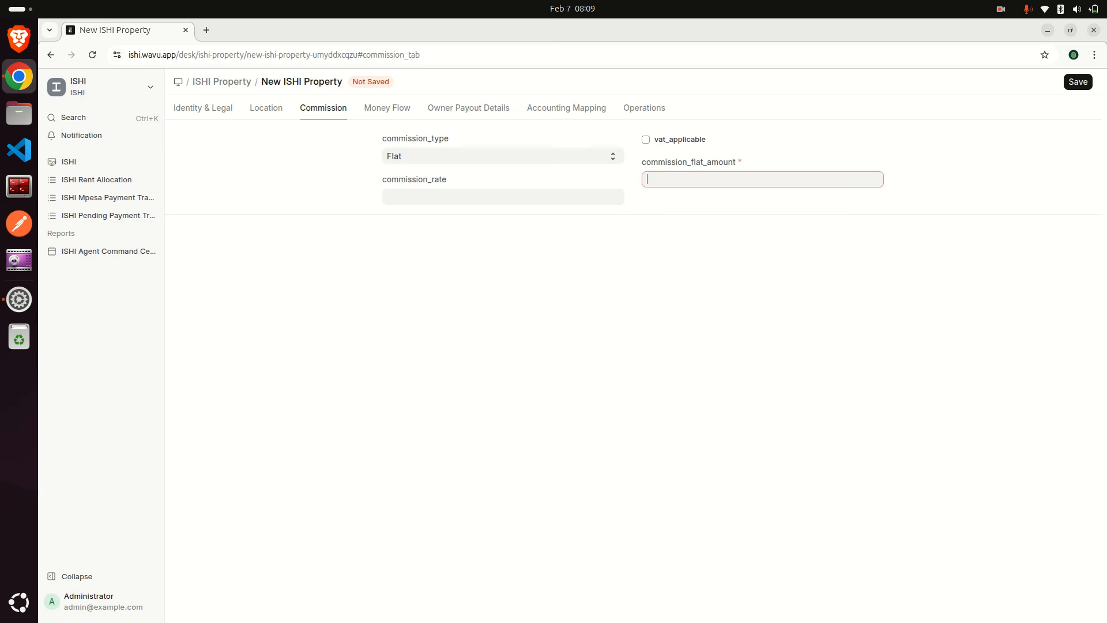
{"action": "left_click", "coordinate": [461, 156]}
{"action": "left_click", "coordinate": [455, 172]}
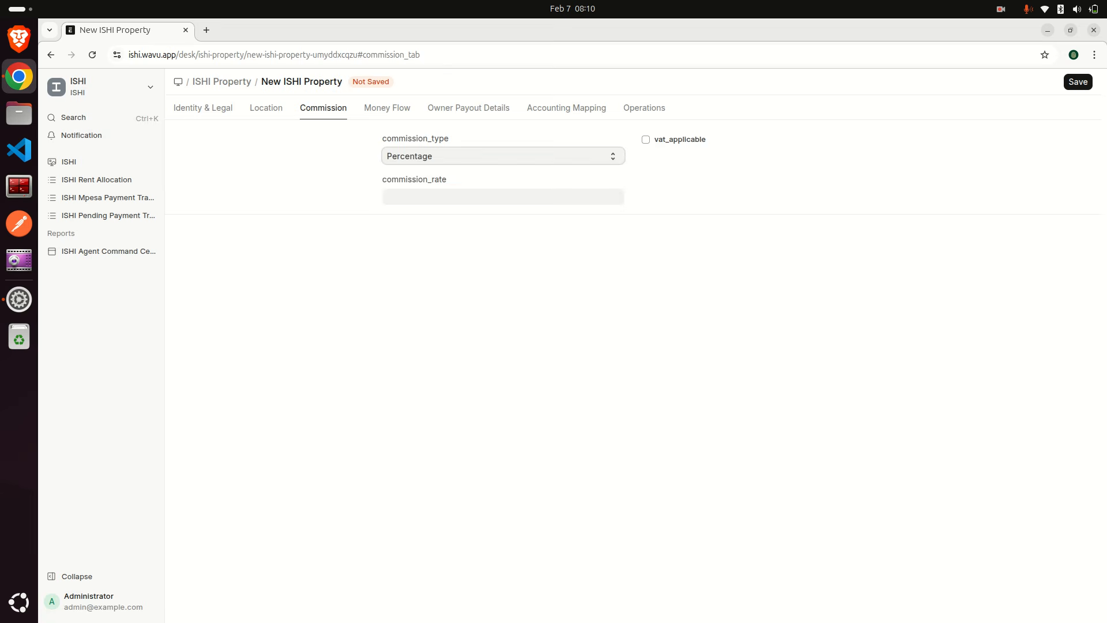
{"action": "left_click", "coordinate": [503, 259]}
- Enter a commission rate of 3 and tick VAT applicable
{"action": "left_click", "coordinate": [495, 196]}
{"action": "type", "text": "3"}
{"action": "key", "text": "Tab"}
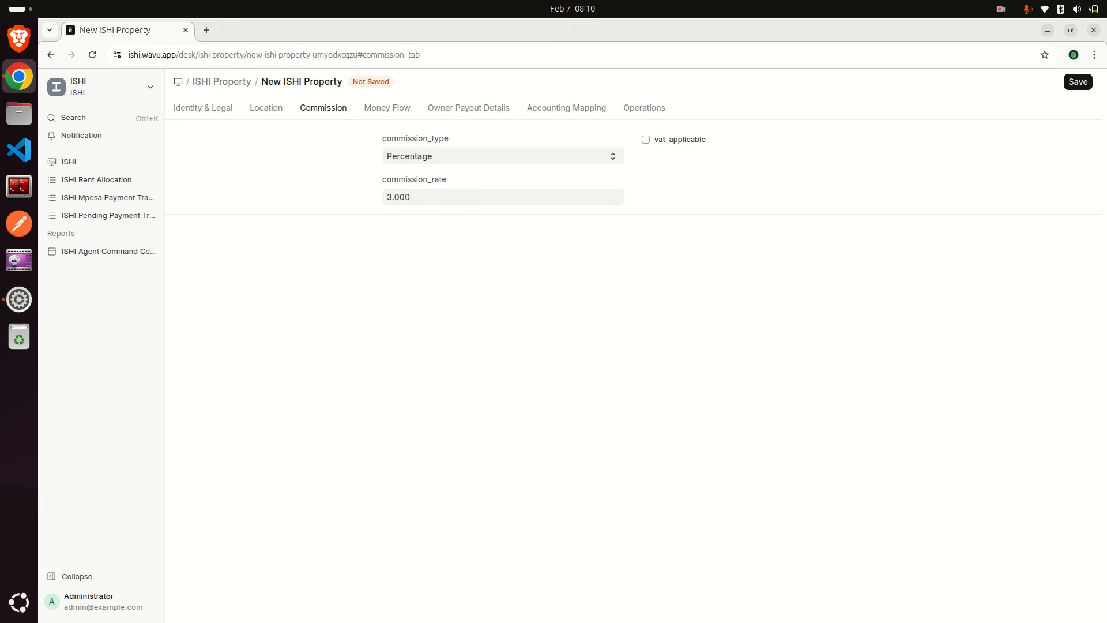
{"action": "left_click_drag", "start_coordinate": [698, 140], "coordinate": [653, 140]}
{"action": "left_click", "coordinate": [645, 139]}
{"action": "left_click", "coordinate": [646, 140]}
{"action": "left_click", "coordinate": [645, 140]}
- Check VAT Charged on Identity & Legal, then re-tick VAT applicable under Commission
{"action": "left_click", "coordinate": [203, 108]}
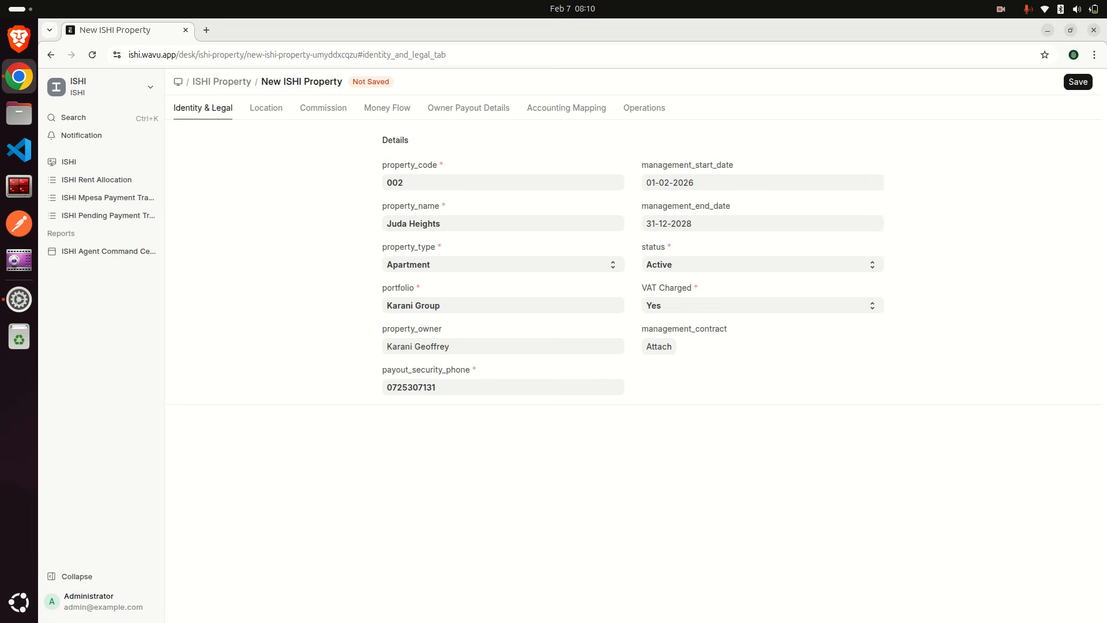
{"action": "left_click_drag", "start_coordinate": [641, 288], "coordinate": [692, 288]}
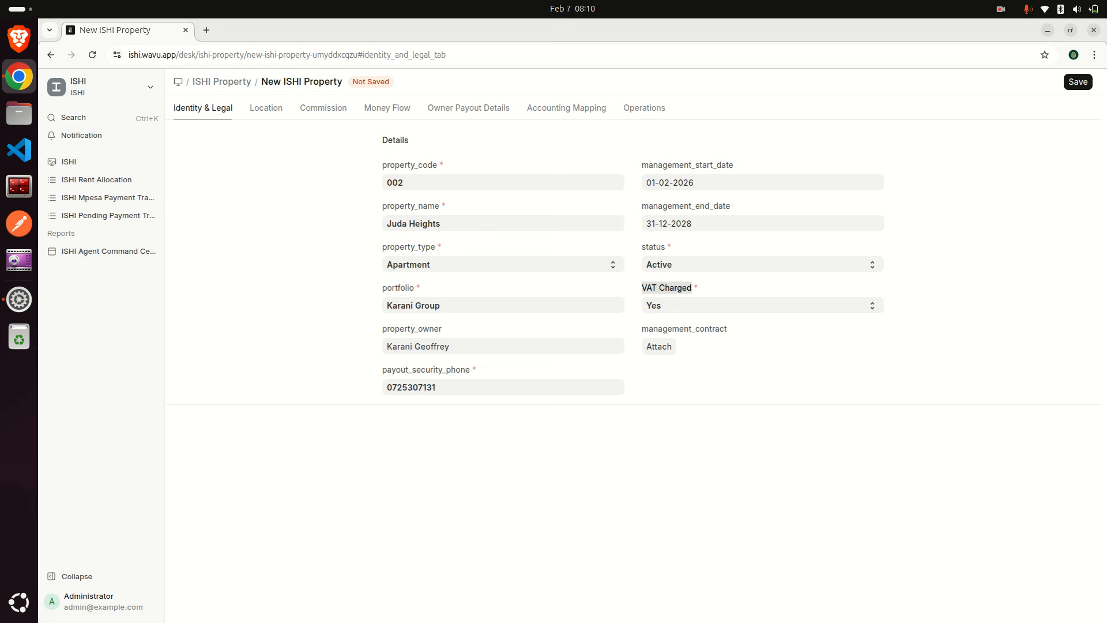
{"action": "left_click", "coordinate": [323, 107]}
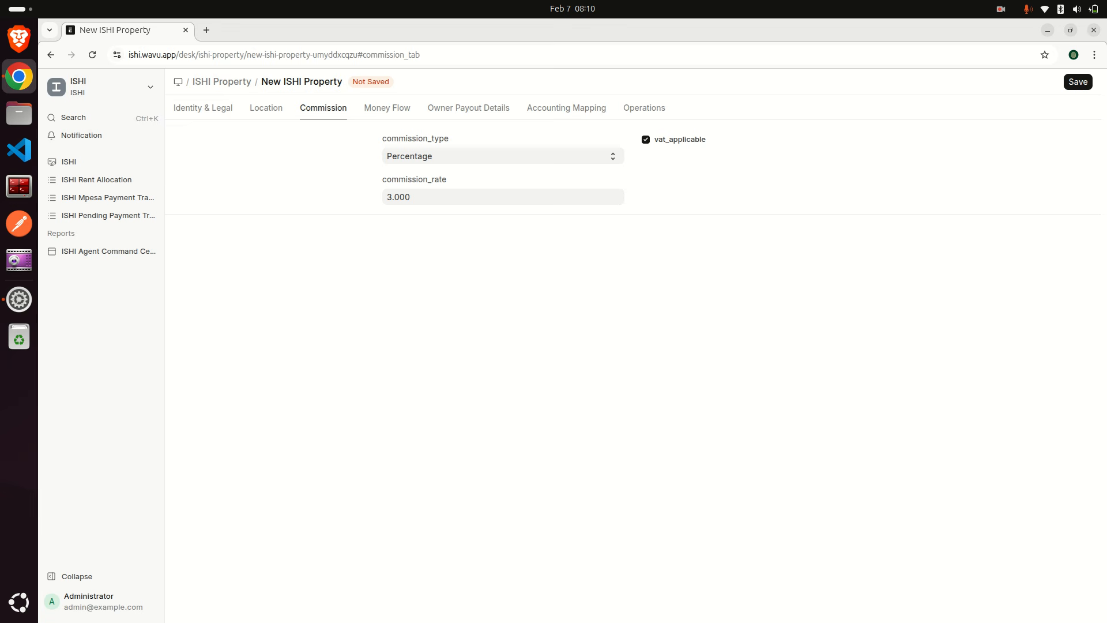
{"action": "left_click", "coordinate": [646, 140]}
{"action": "left_click_drag", "start_coordinate": [382, 179], "coordinate": [446, 179]}
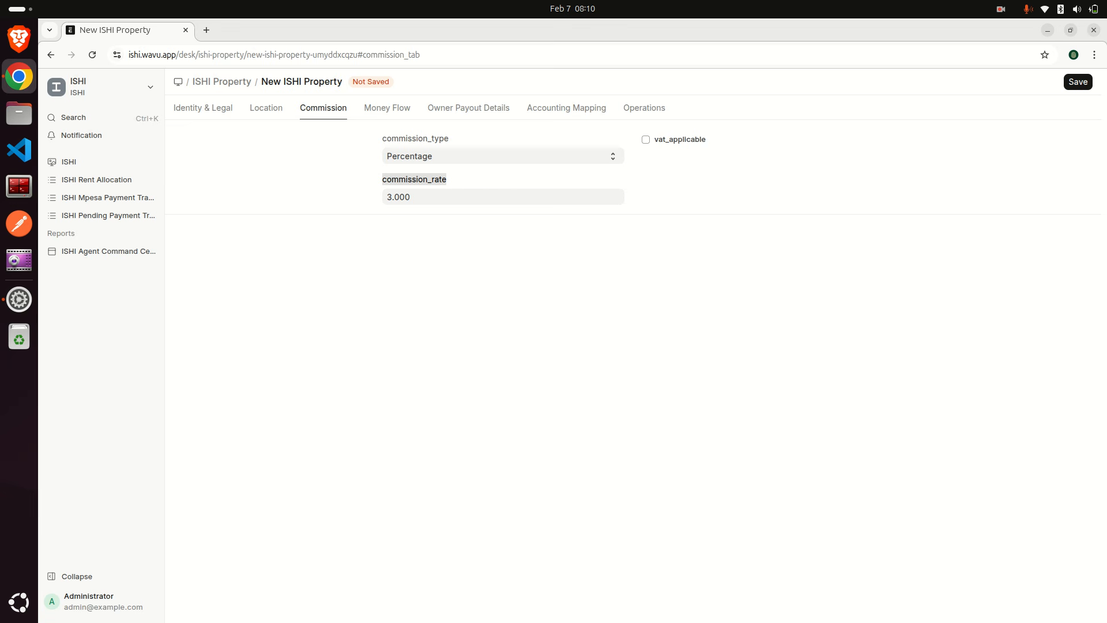
{"action": "left_click", "coordinate": [454, 180]}
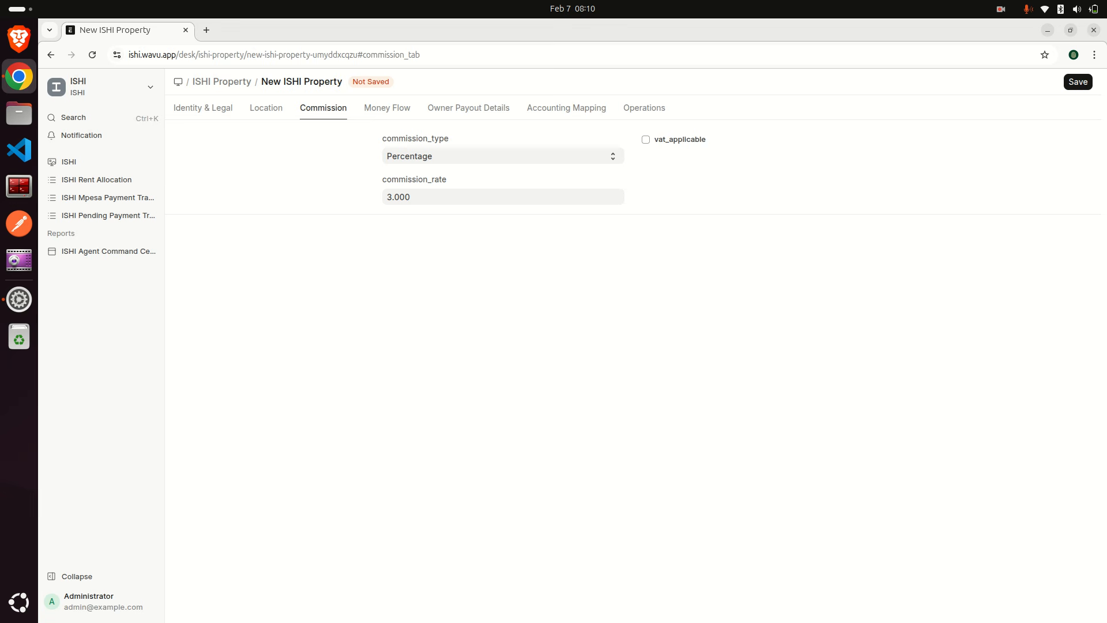
{"action": "left_click", "coordinate": [645, 139]}
- In Money Flow, set the rent collection mode to Paid to Owner
{"action": "left_click", "coordinate": [387, 108]}
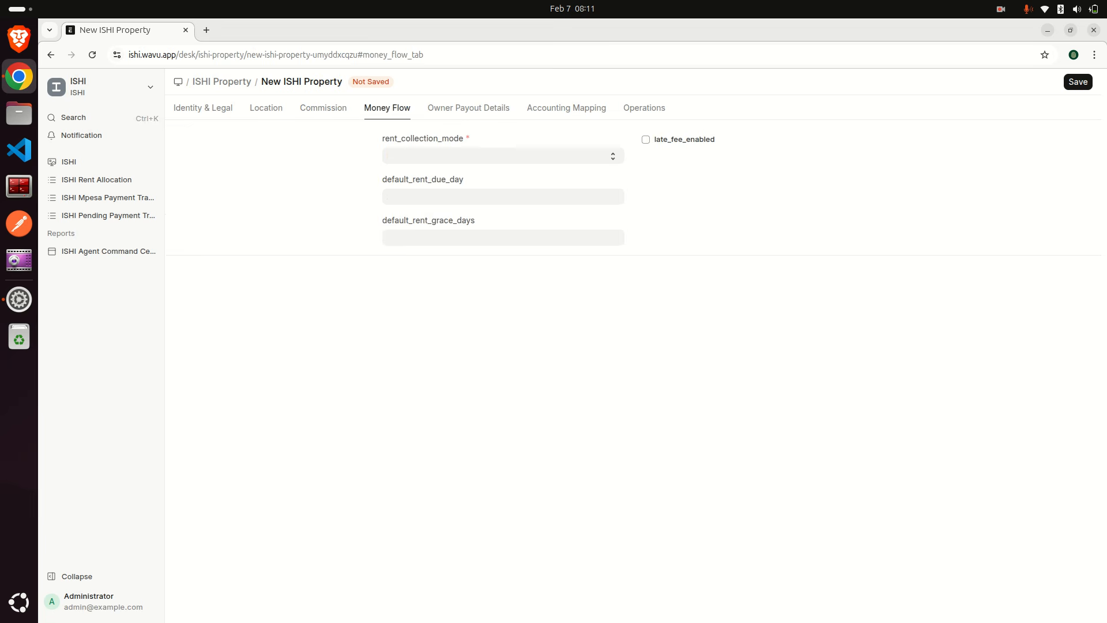
{"action": "left_click_drag", "start_coordinate": [382, 139], "coordinate": [463, 139]}
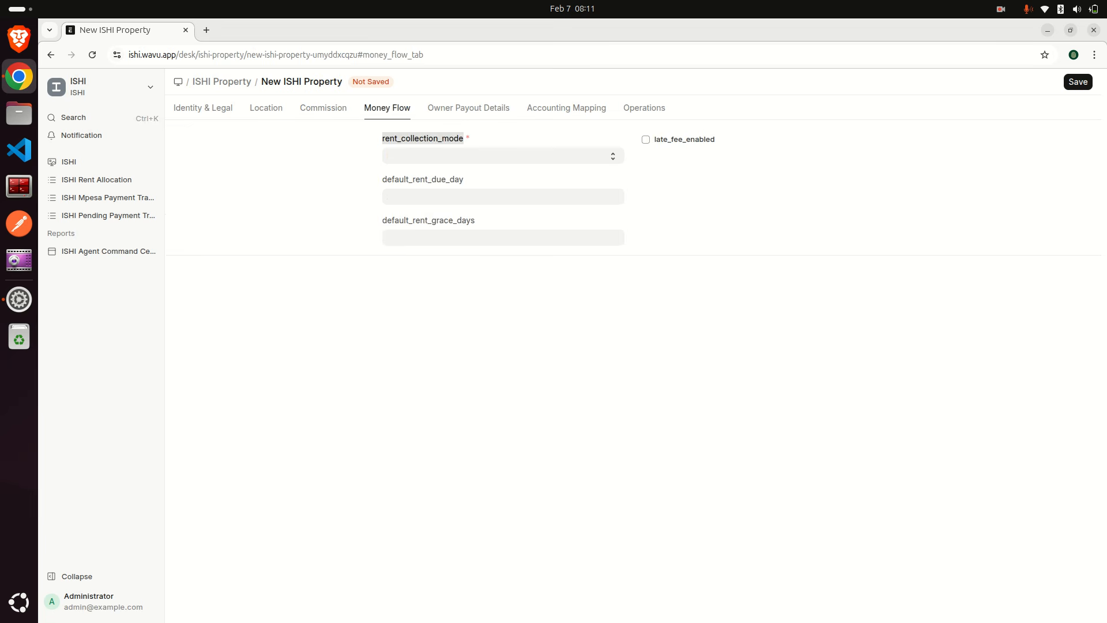
{"action": "left_click", "coordinate": [503, 156]}
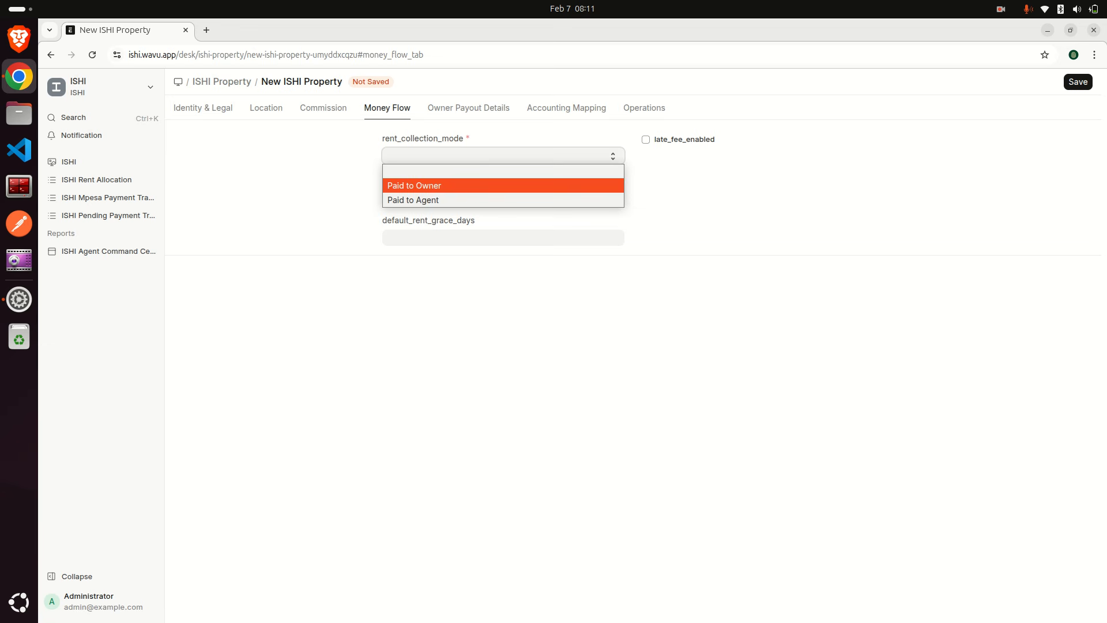
{"action": "key", "text": "Return"}
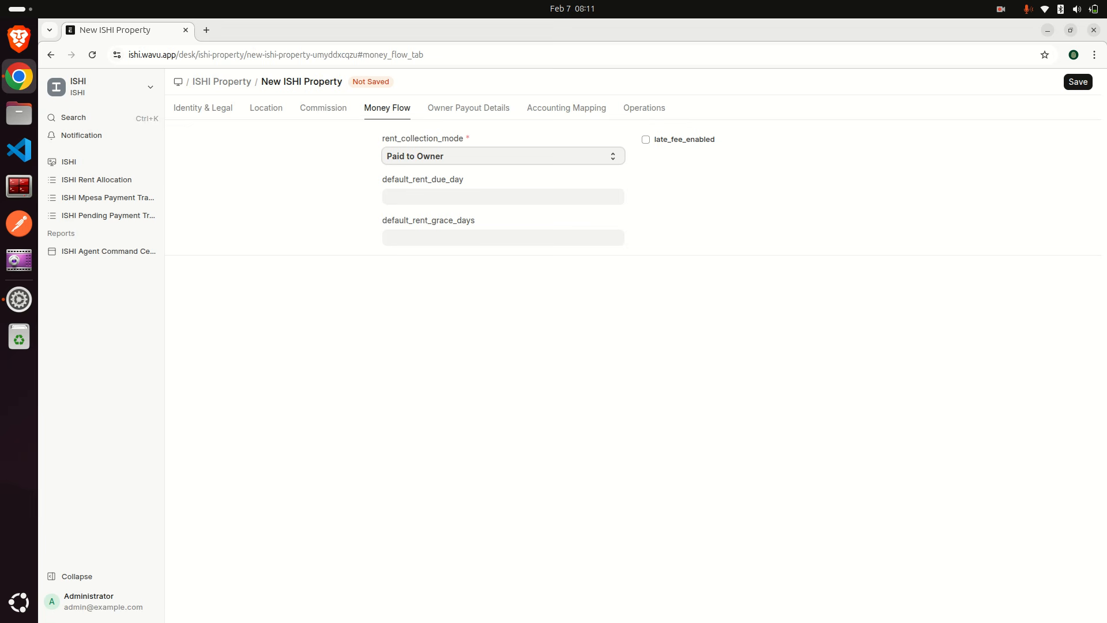
- Open the ISHI workspace from the sidebar link in a second browser tab
{"action": "right_click", "coordinate": [75, 166]}
{"action": "left_click", "coordinate": [95, 179]}
- In the new ISHI tab, open the Chart of Accounts through the command search
{"action": "left_click", "coordinate": [266, 30]}
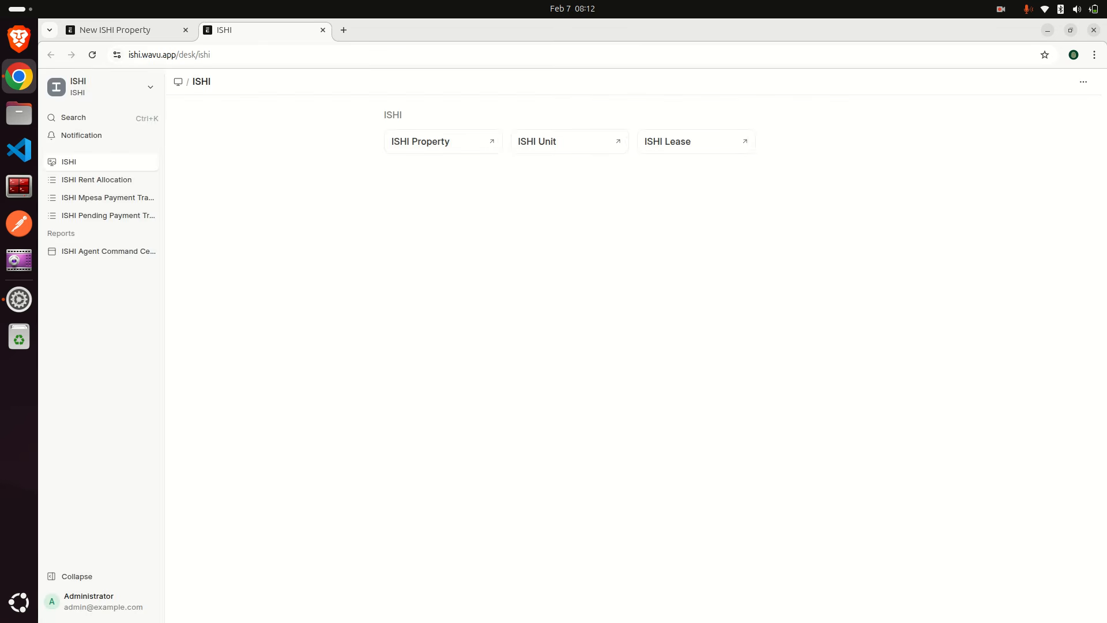
{"action": "key", "text": "ctrl+k"}
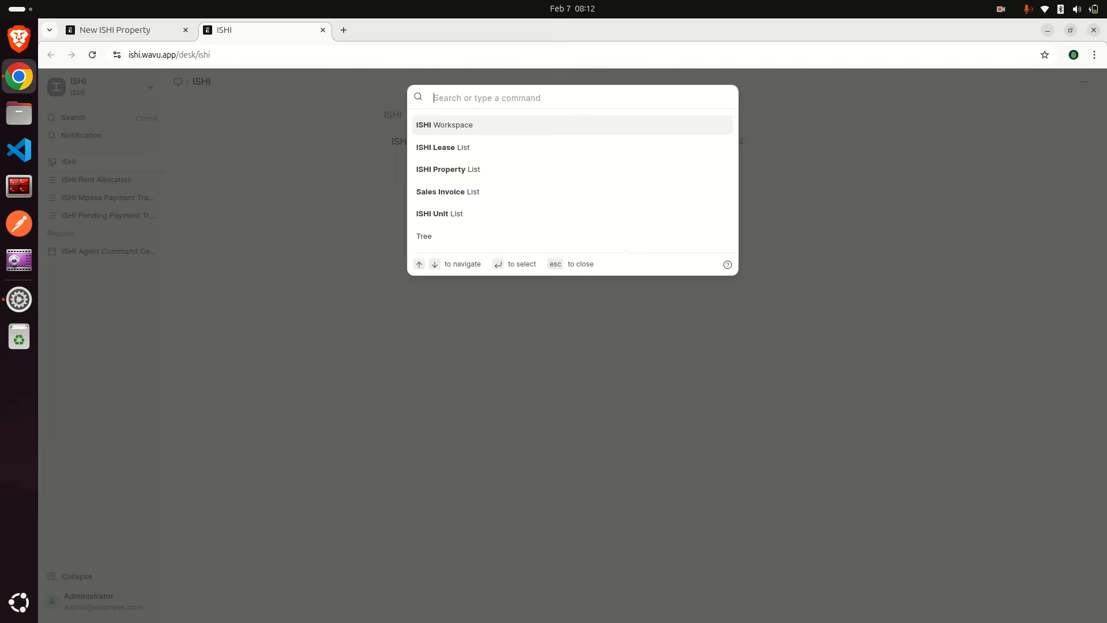
{"action": "type", "text": "chart of ac"}
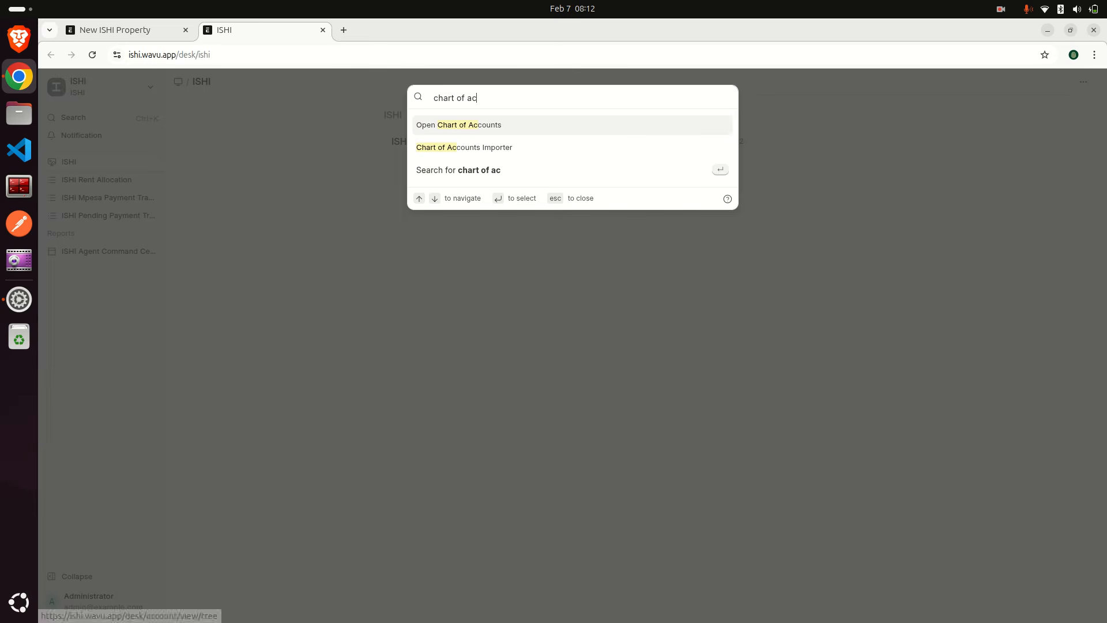
{"action": "key", "text": "Return"}
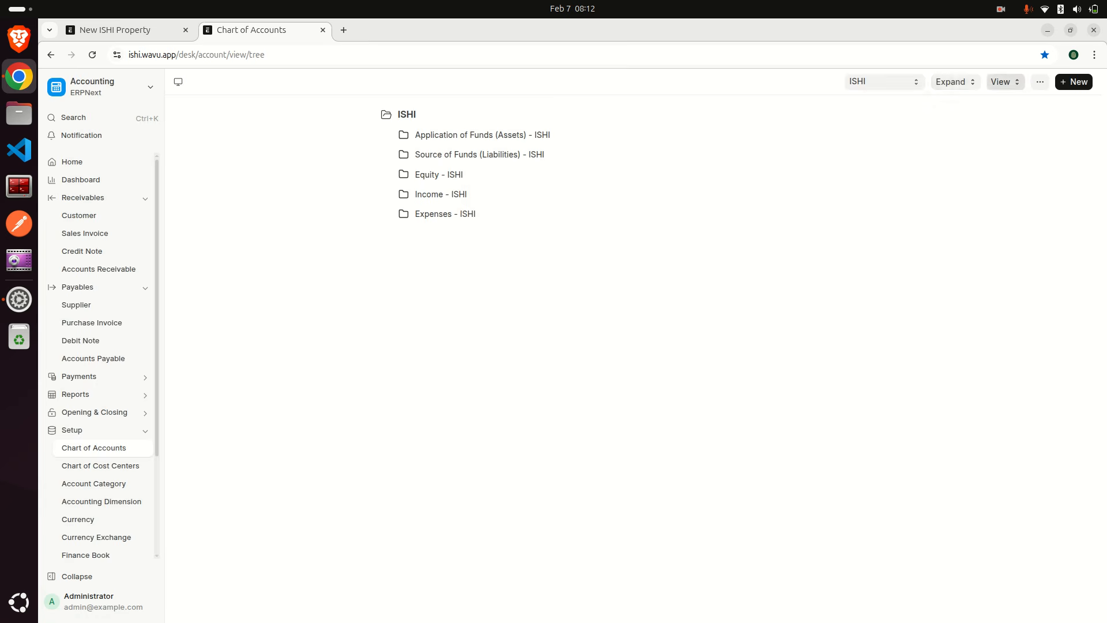
- Expand the entire account tree and inspect Tenant Clearing Account, then close the tab
{"action": "left_click", "coordinate": [955, 81]}
{"action": "left_click", "coordinate": [1004, 82]}
{"action": "left_click", "coordinate": [955, 81]}
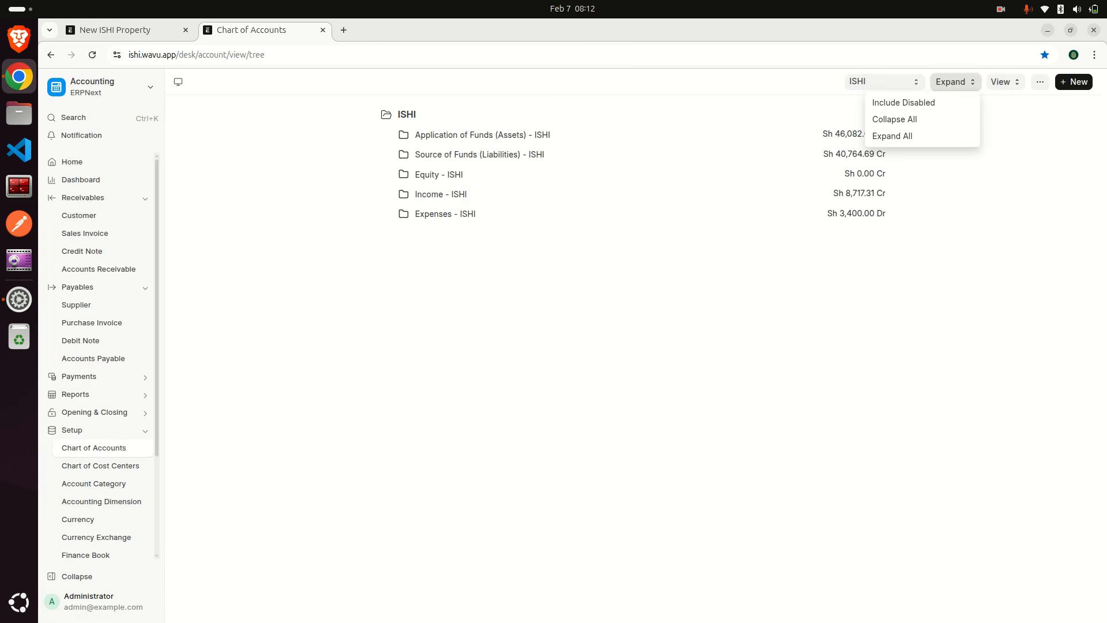
{"action": "left_click", "coordinate": [900, 134]}
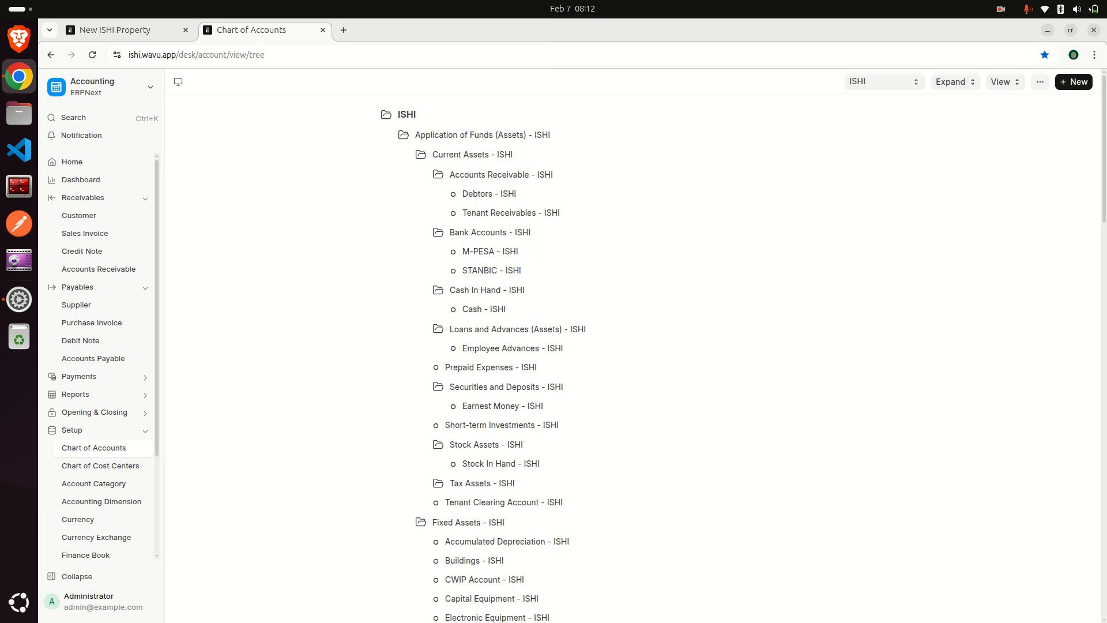
{"action": "scroll", "coordinate": [490, 507], "scroll_direction": "down", "scroll_amount": 1}
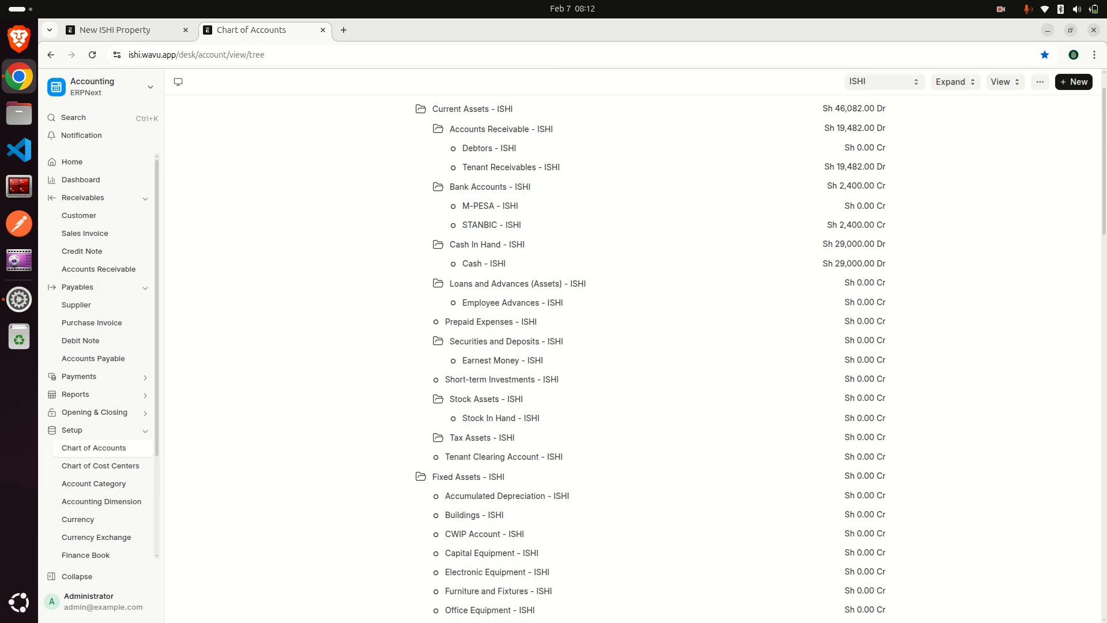
{"action": "scroll", "coordinate": [490, 288], "scroll_direction": "down", "scroll_amount": 3}
{"action": "scroll", "coordinate": [490, 288], "scroll_direction": "down", "scroll_amount": 3}
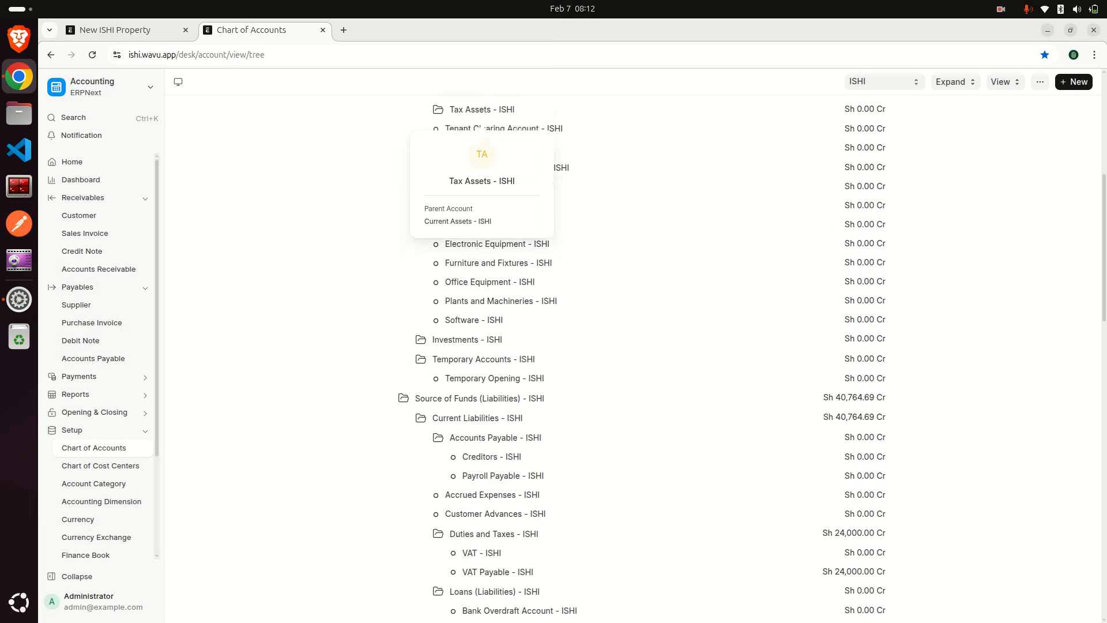
{"action": "scroll", "coordinate": [490, 346], "scroll_direction": "up", "scroll_amount": 4}
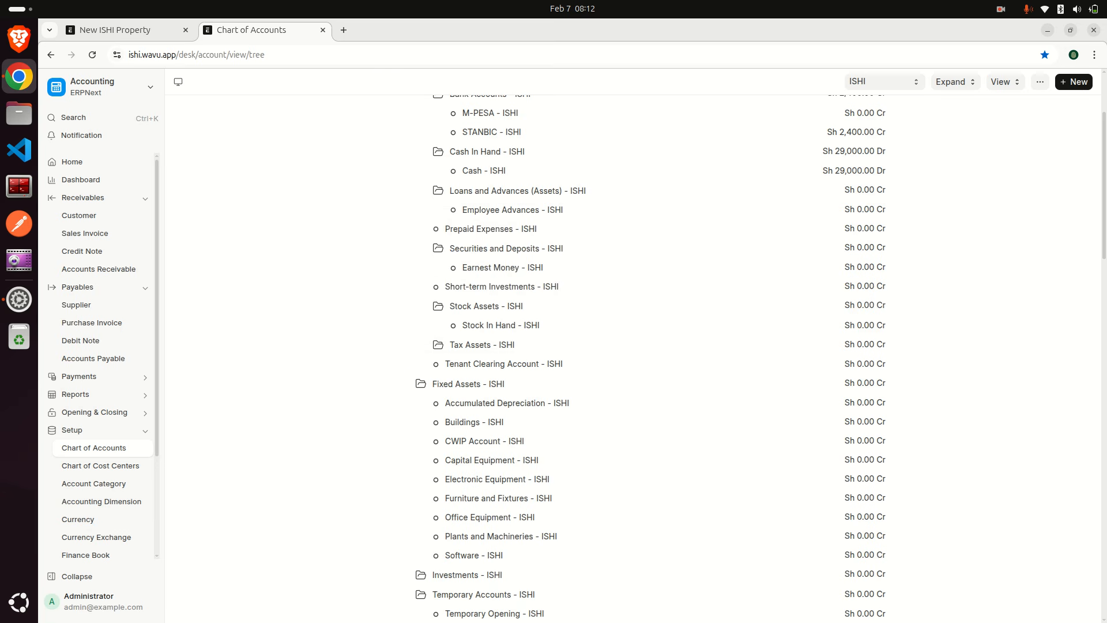
{"action": "left_click", "coordinate": [505, 364]}
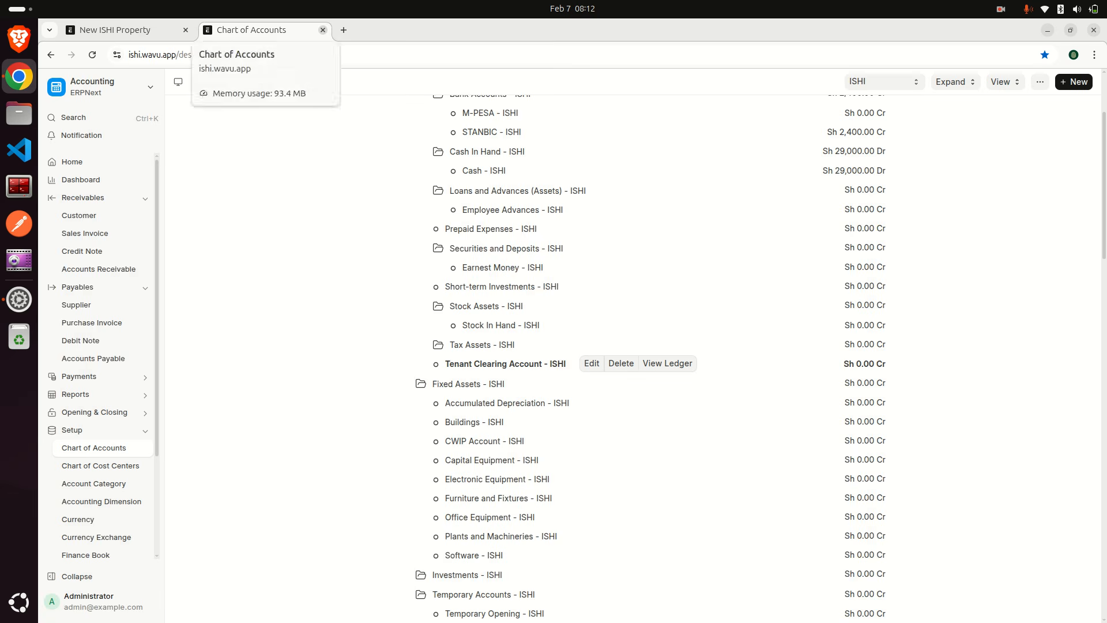
{"action": "left_click", "coordinate": [323, 30]}
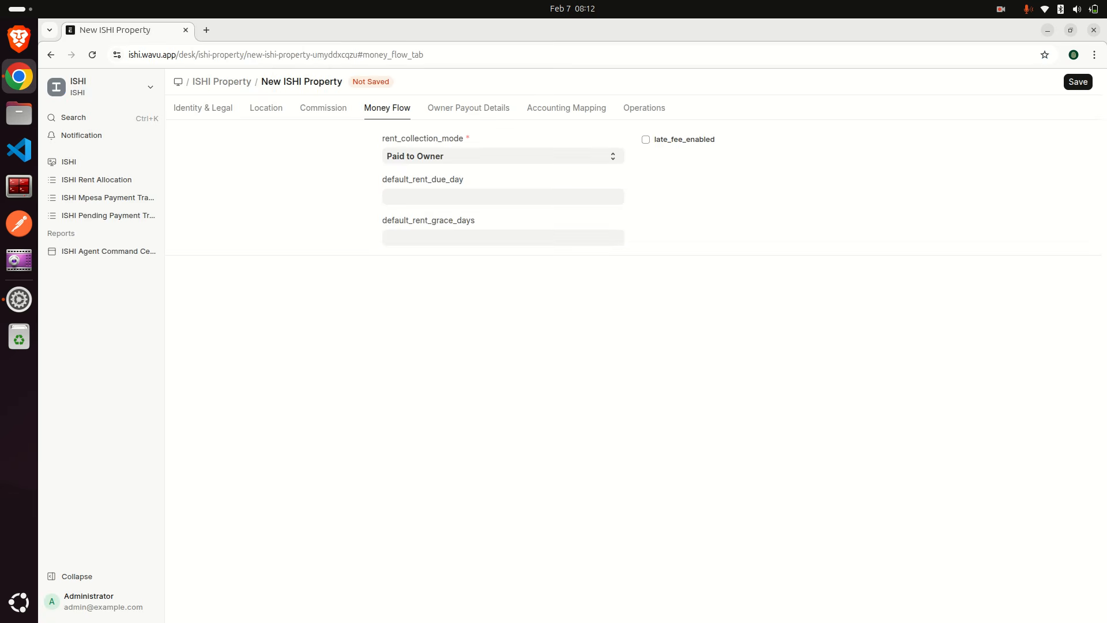
- Set the rent collection mode to Paid to Agent
{"action": "left_click", "coordinate": [503, 156]}
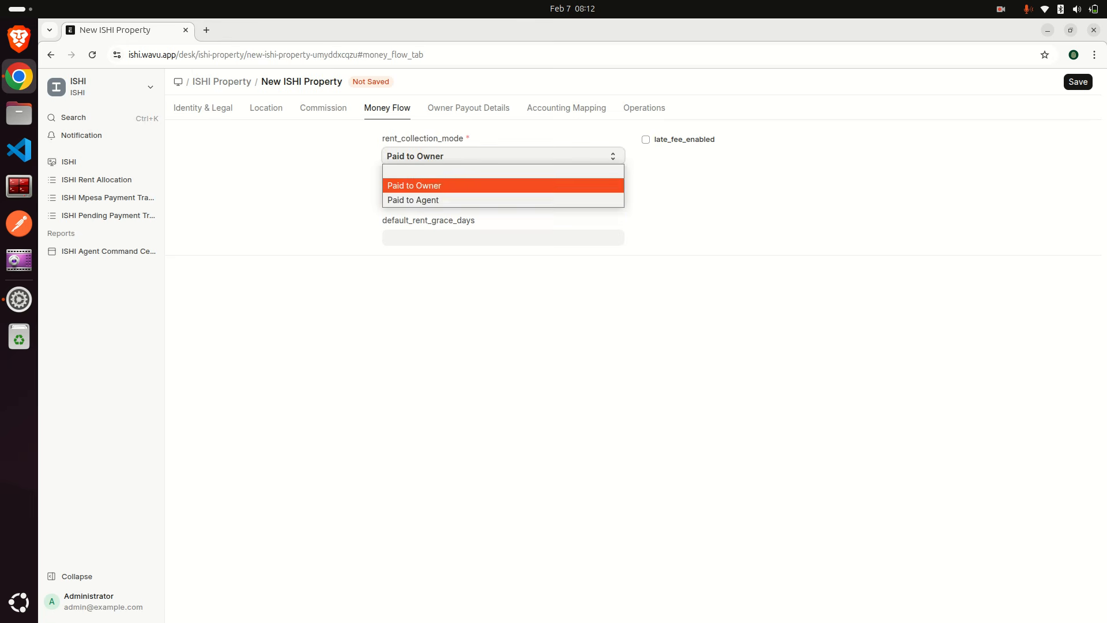
{"action": "left_click", "coordinate": [503, 200]}
{"action": "left_click", "coordinate": [503, 323]}
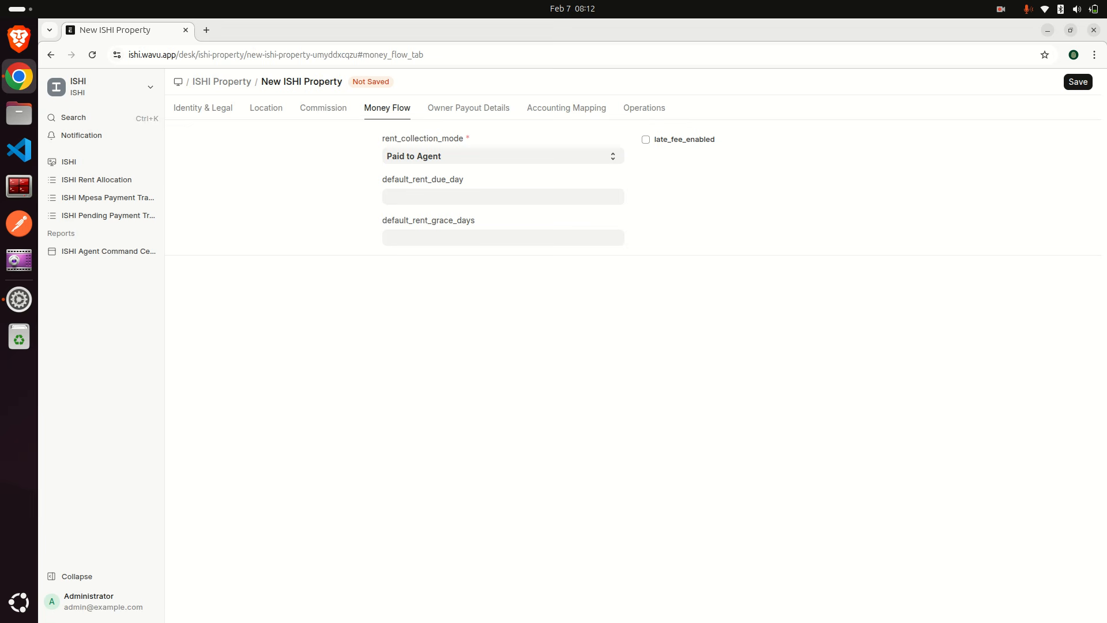
{"action": "left_click_drag", "start_coordinate": [389, 138], "coordinate": [454, 138]}
{"action": "left_click", "coordinate": [472, 156]}
{"action": "left_click", "coordinate": [472, 156]}
{"action": "left_click", "coordinate": [484, 311]}
{"action": "left_click_drag", "start_coordinate": [385, 138], "coordinate": [442, 138]}
{"action": "left_click", "coordinate": [442, 139]}
{"action": "left_click", "coordinate": [485, 156]}
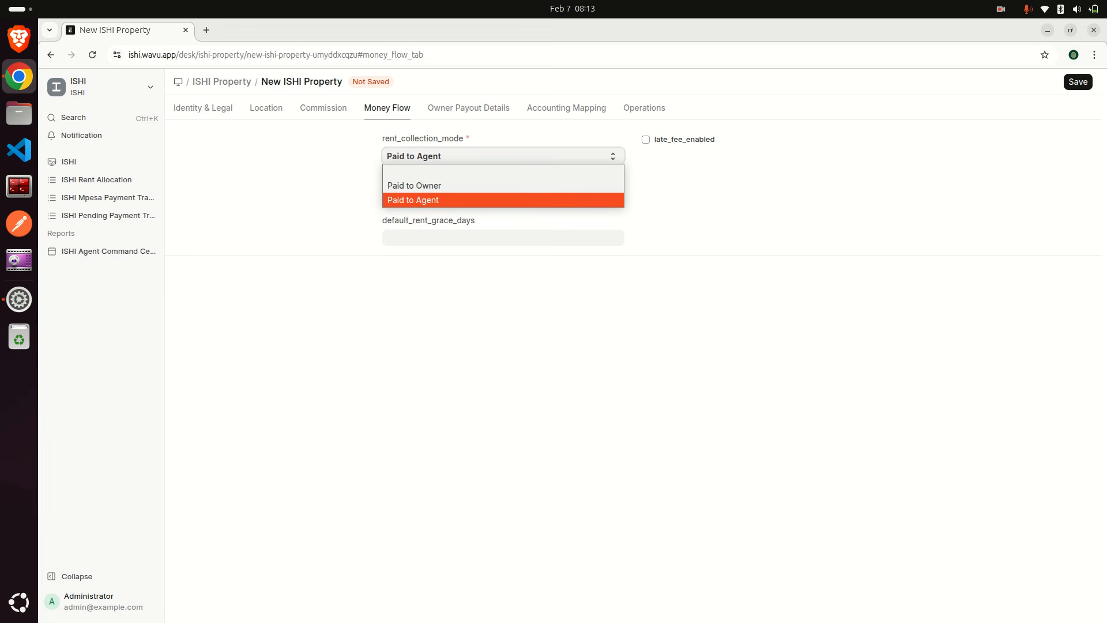
{"action": "key", "text": "Up"}
{"action": "key", "text": "Down"}
{"action": "key", "text": "Return"}
{"action": "key", "text": "space"}
{"action": "key", "text": "Return"}
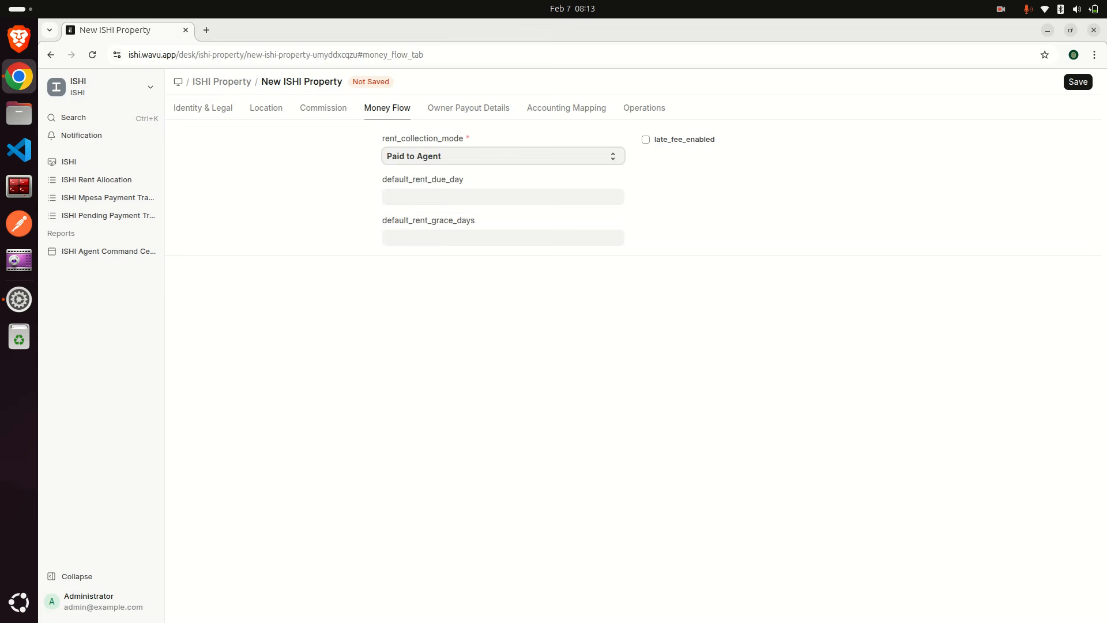
- Enter 5 as the default rent due day and 5 grace days, and enable late fees
{"action": "left_click_drag", "start_coordinate": [381, 179], "coordinate": [465, 180]}
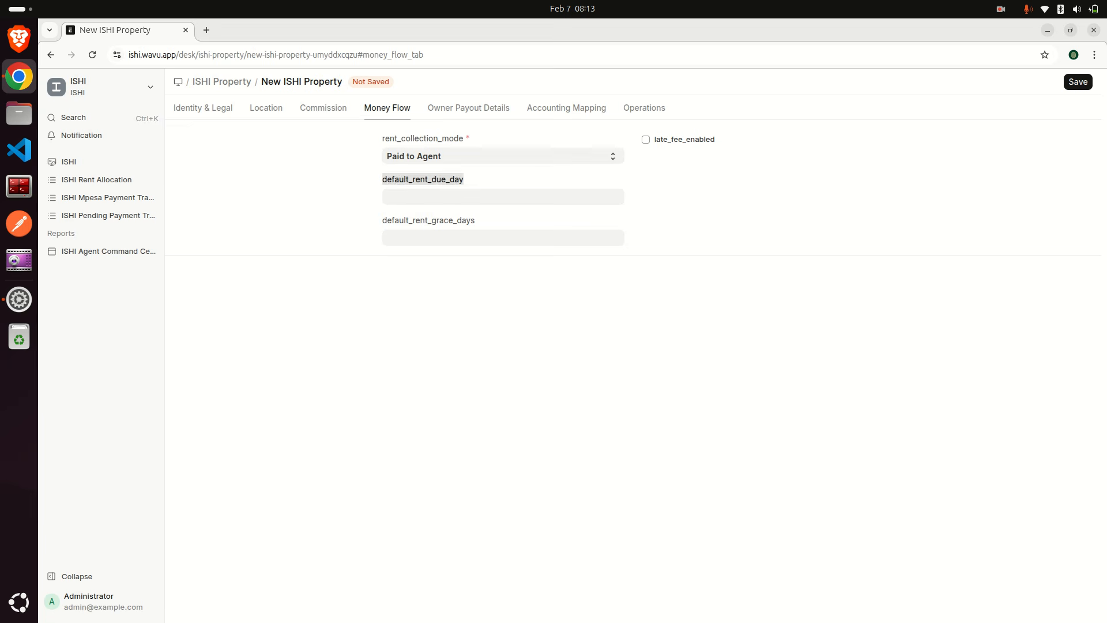
{"action": "left_click", "coordinate": [461, 196]}
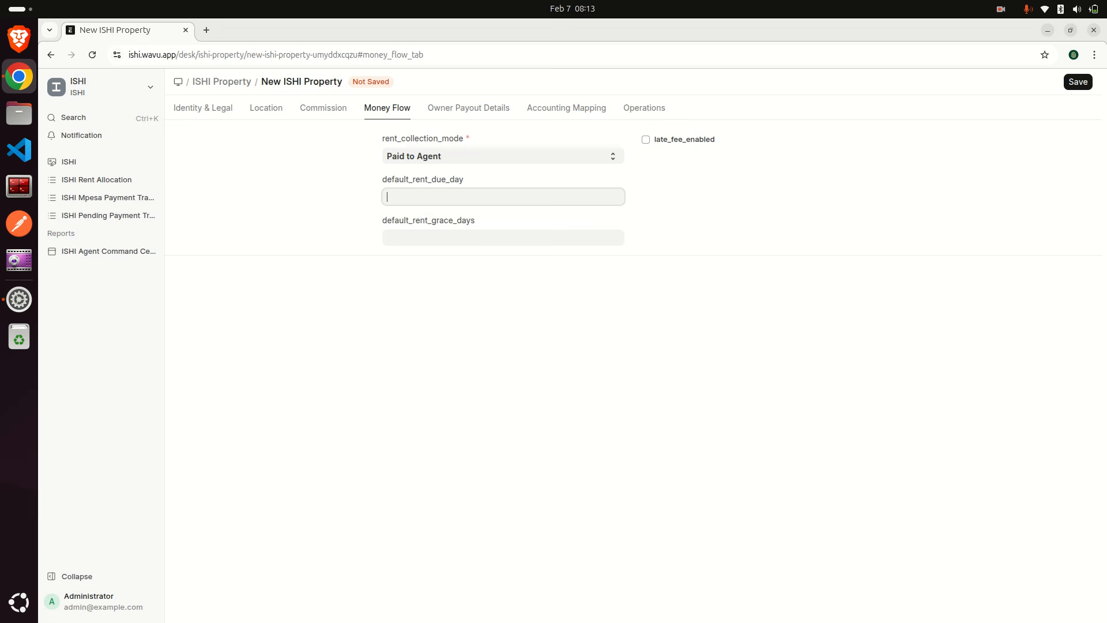
{"action": "type", "text": "5"}
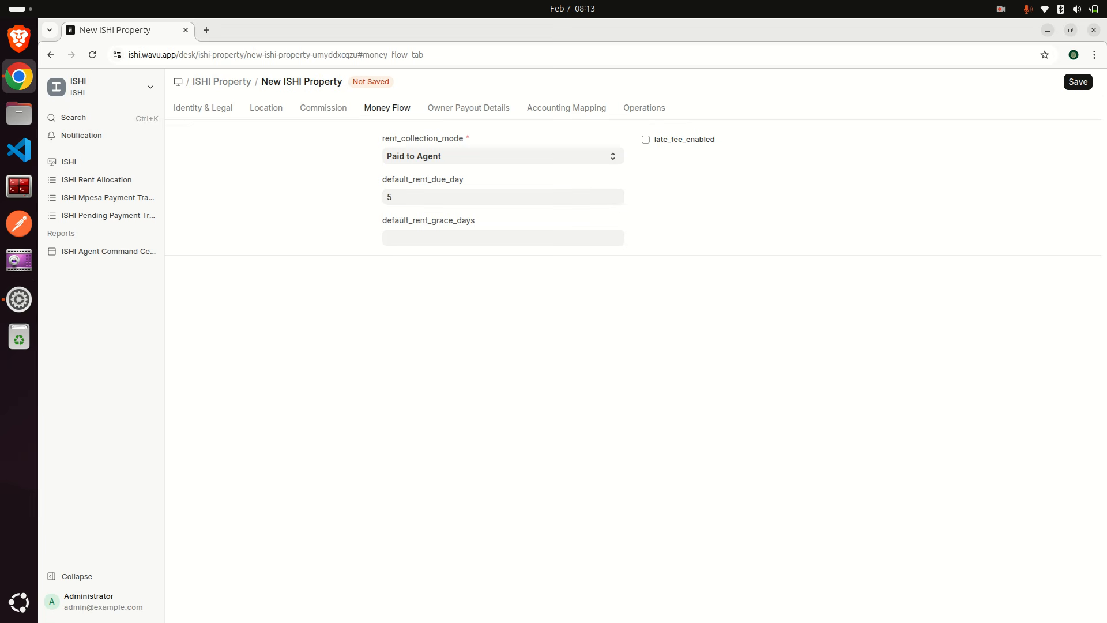
{"action": "left_click_drag", "start_coordinate": [431, 220], "coordinate": [471, 220]}
{"action": "left_click", "coordinate": [461, 238]}
{"action": "type", "text": "5"}
{"action": "left_click_drag", "start_coordinate": [656, 139], "coordinate": [696, 140]}
{"action": "left_click", "coordinate": [696, 141]}
{"action": "left_click", "coordinate": [645, 139]}
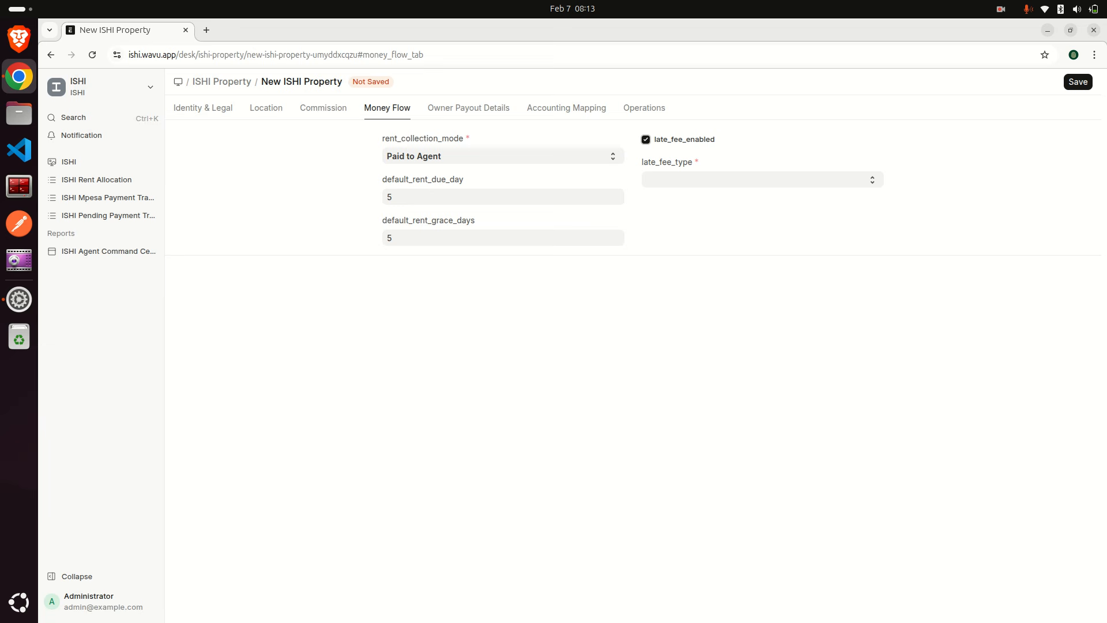
- Review the late fee type options, initially choosing Fixed Amount
{"action": "double_click", "coordinate": [428, 220]}
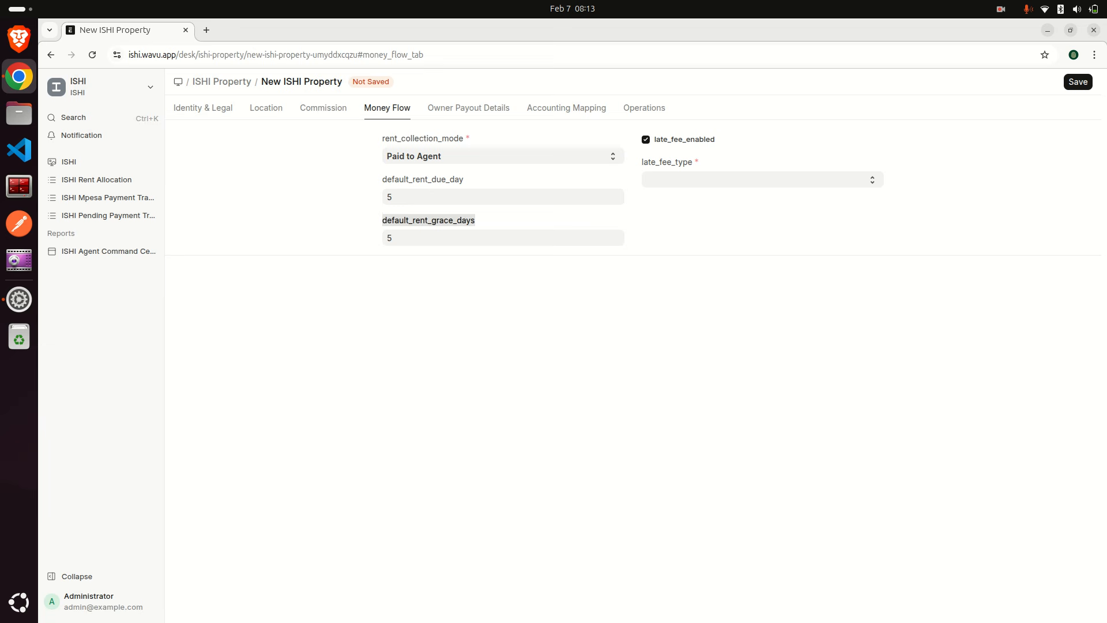
{"action": "left_click", "coordinate": [762, 179]}
{"action": "left_click", "coordinate": [762, 179]}
{"action": "left_click", "coordinate": [762, 180]}
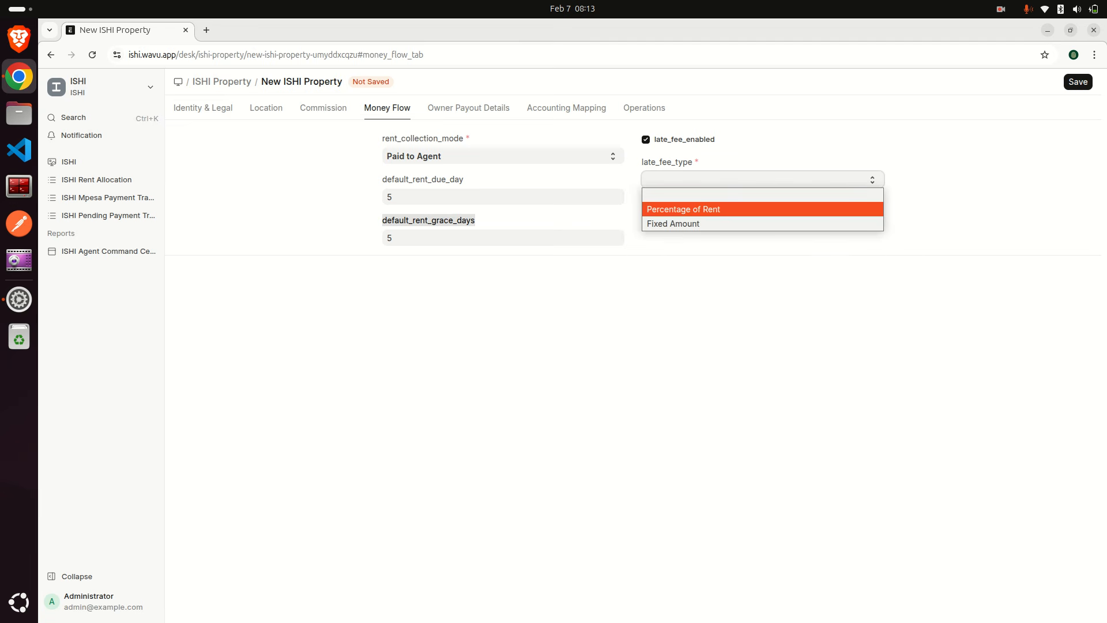
{"action": "key", "text": "Return"}
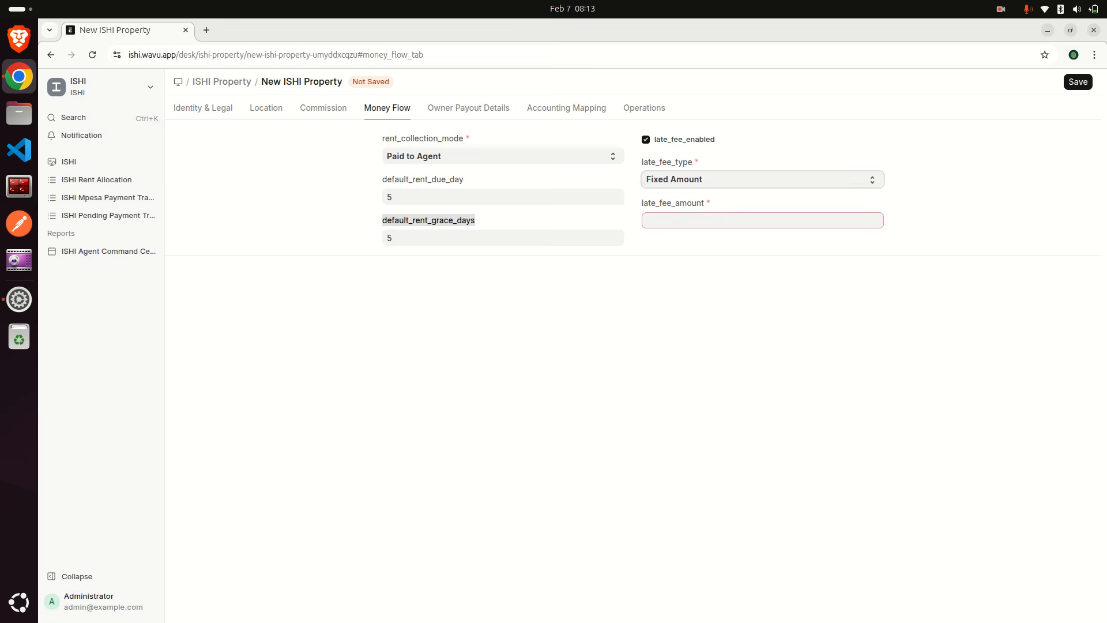
{"action": "left_click_drag", "start_coordinate": [641, 203], "coordinate": [704, 203]}
{"action": "left_click", "coordinate": [704, 203]}
- Change the late fee type to Percentage of Rent at 1 percent, then show Owner Payout Details
{"action": "left_click", "coordinate": [727, 179]}
{"action": "key", "text": "Up"}
{"action": "key", "text": "Return"}
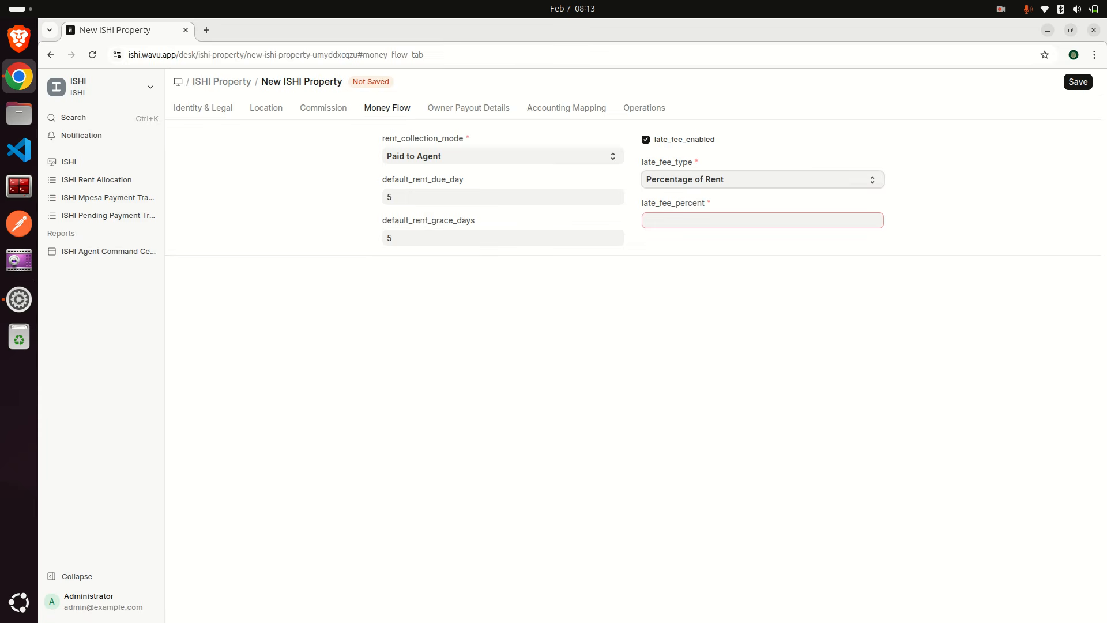
{"action": "left_click_drag", "start_coordinate": [641, 203], "coordinate": [704, 203]}
{"action": "left_click", "coordinate": [762, 220]}
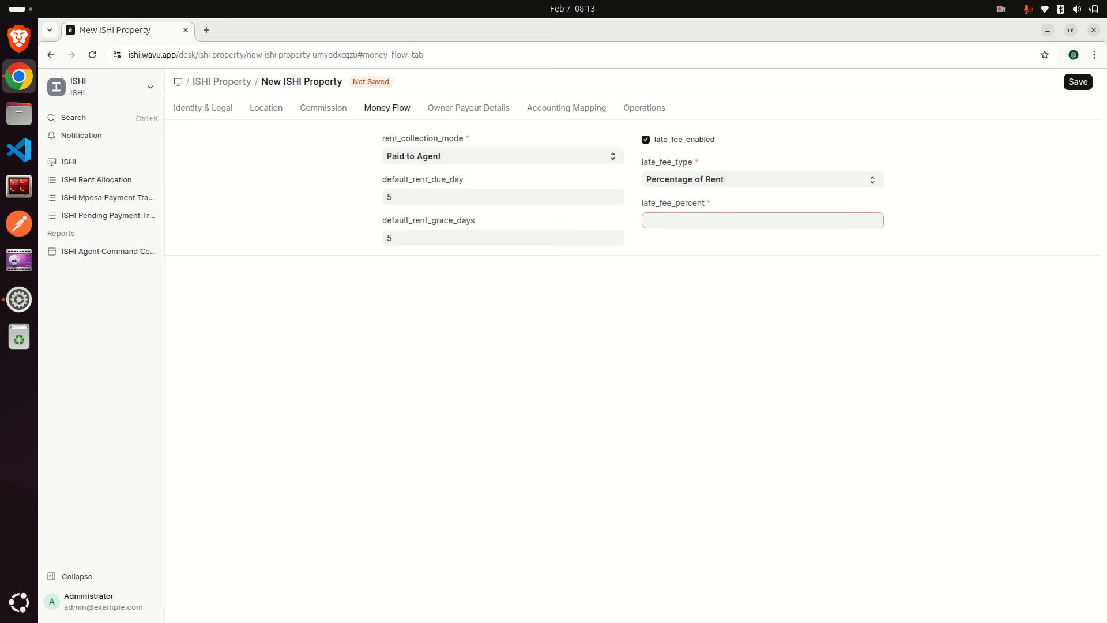
{"action": "key", "text": "Tab"}
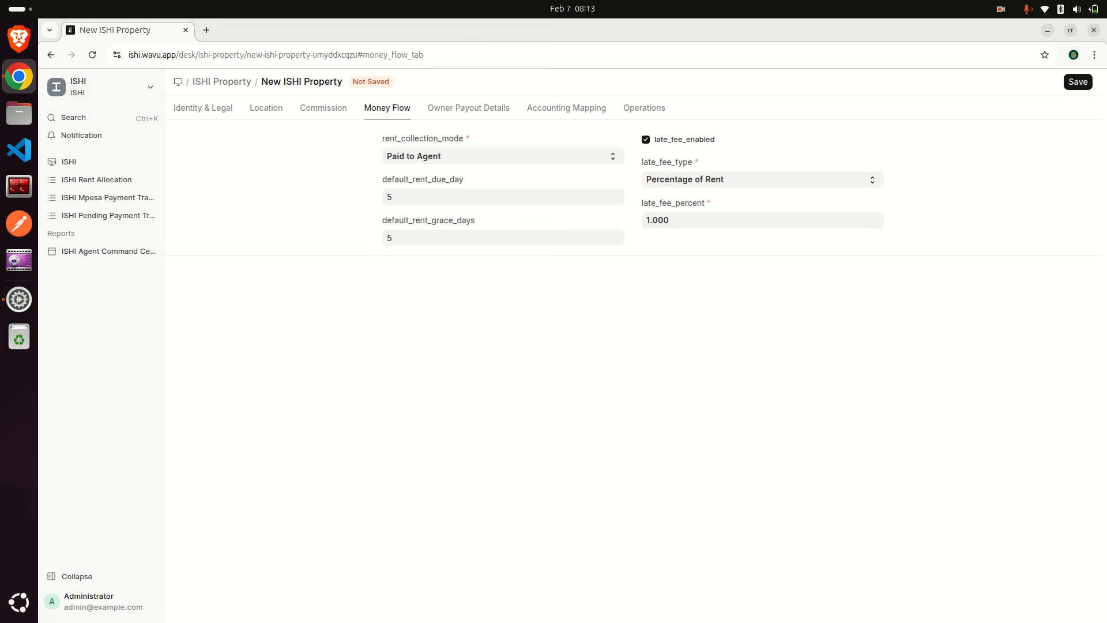
{"action": "left_click", "coordinate": [468, 108]}
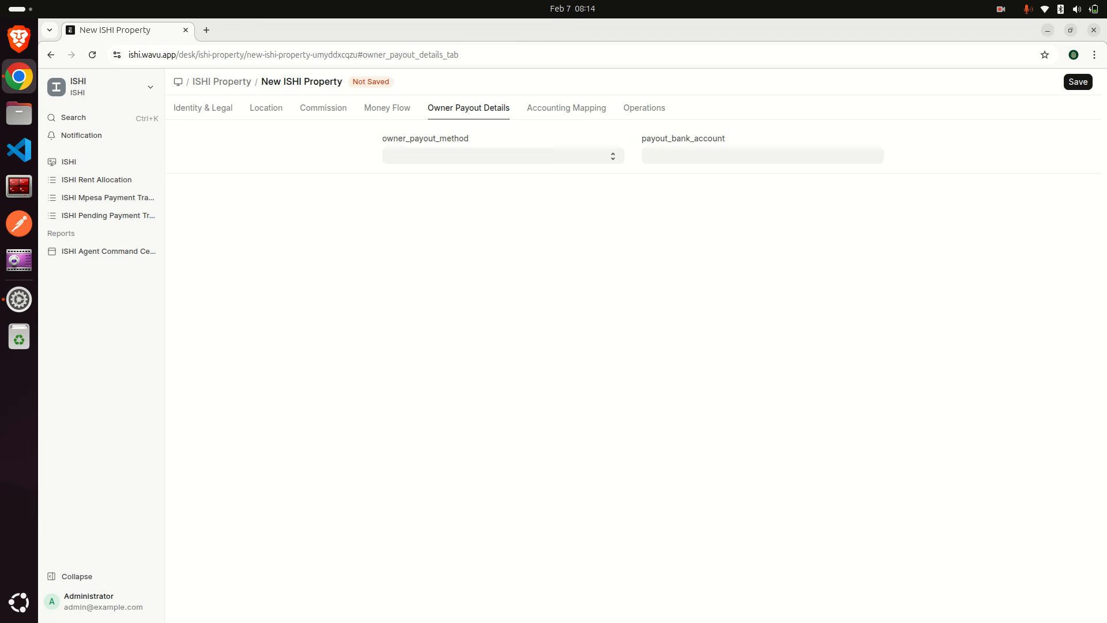
- Set the owner payout method to Bank
{"action": "left_click_drag", "start_coordinate": [451, 139], "coordinate": [382, 138]}
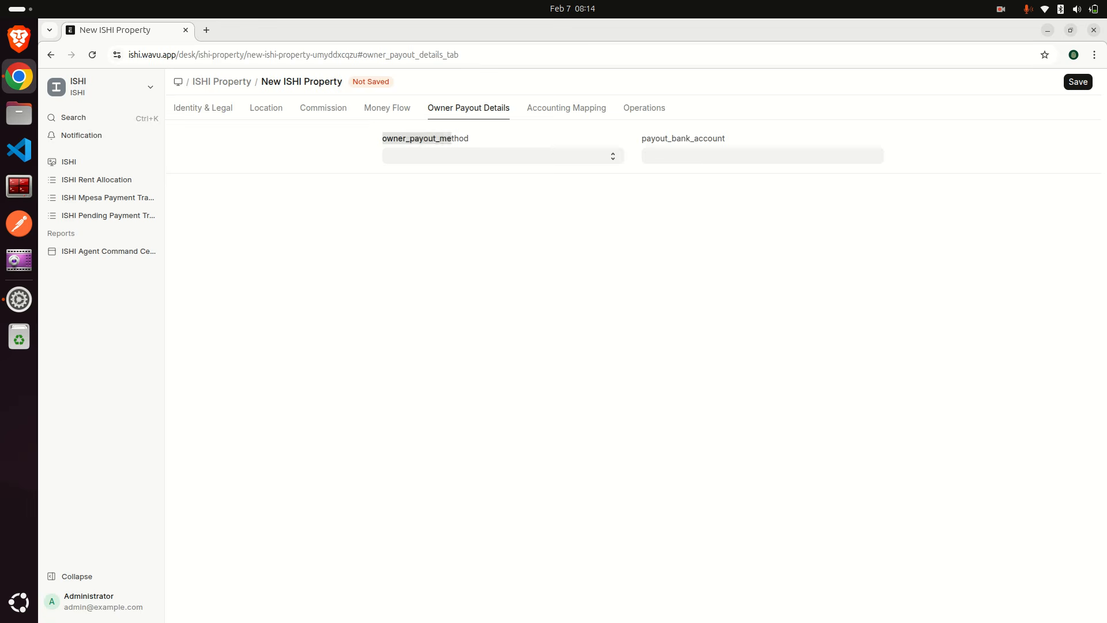
{"action": "left_click", "coordinate": [473, 156]}
{"action": "key", "text": "Up"}
{"action": "key", "text": "Return"}
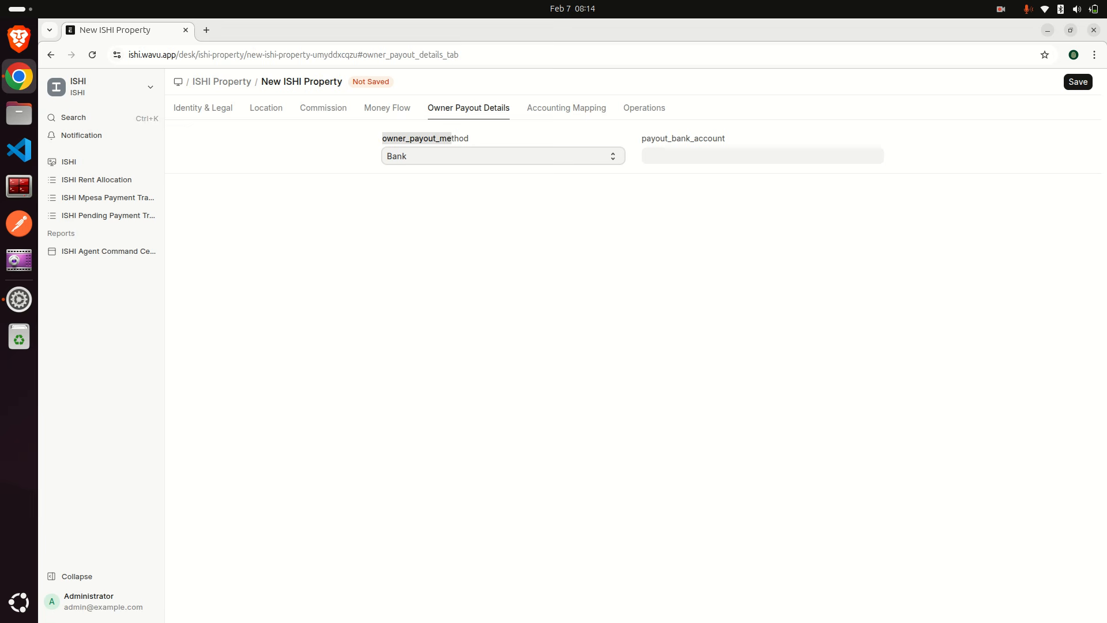
{"action": "left_click", "coordinate": [484, 230]}
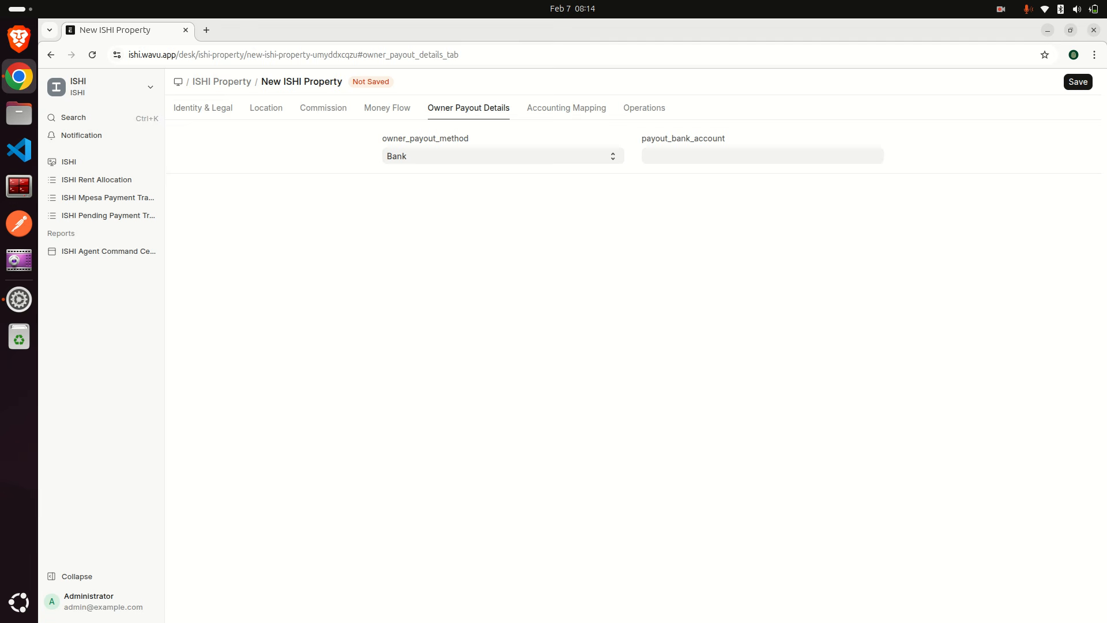
- Choose Novate Edge as the payout bank account and go to Accounting Mapping
{"action": "left_click_drag", "start_coordinate": [642, 139], "coordinate": [725, 139]}
{"action": "left_click", "coordinate": [740, 139]}
{"action": "left_click", "coordinate": [721, 156]}
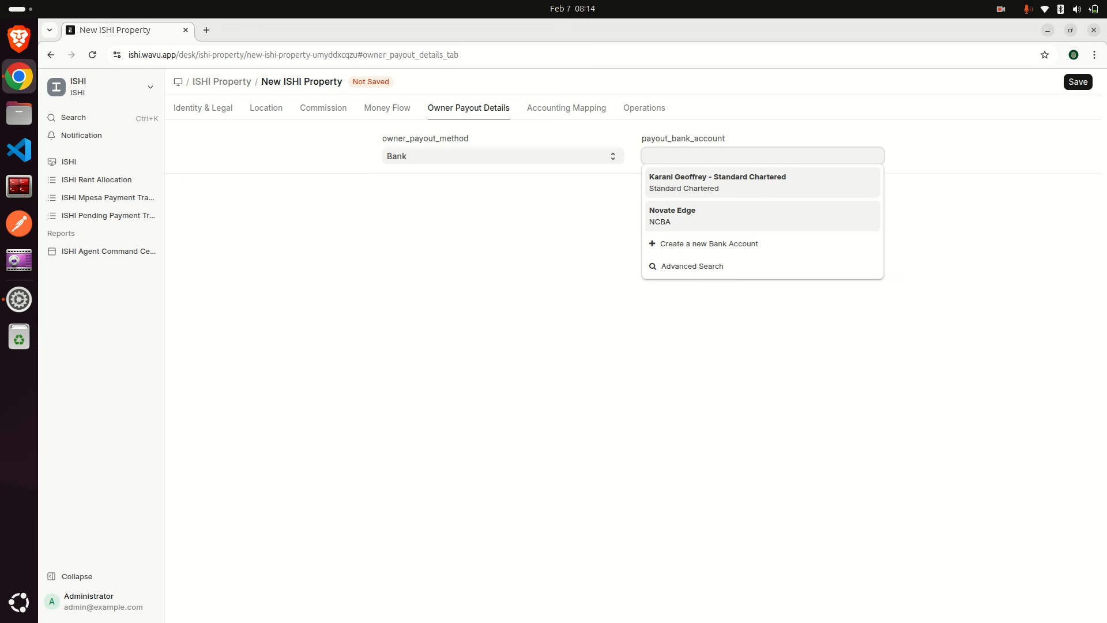
{"action": "left_click", "coordinate": [762, 216]}
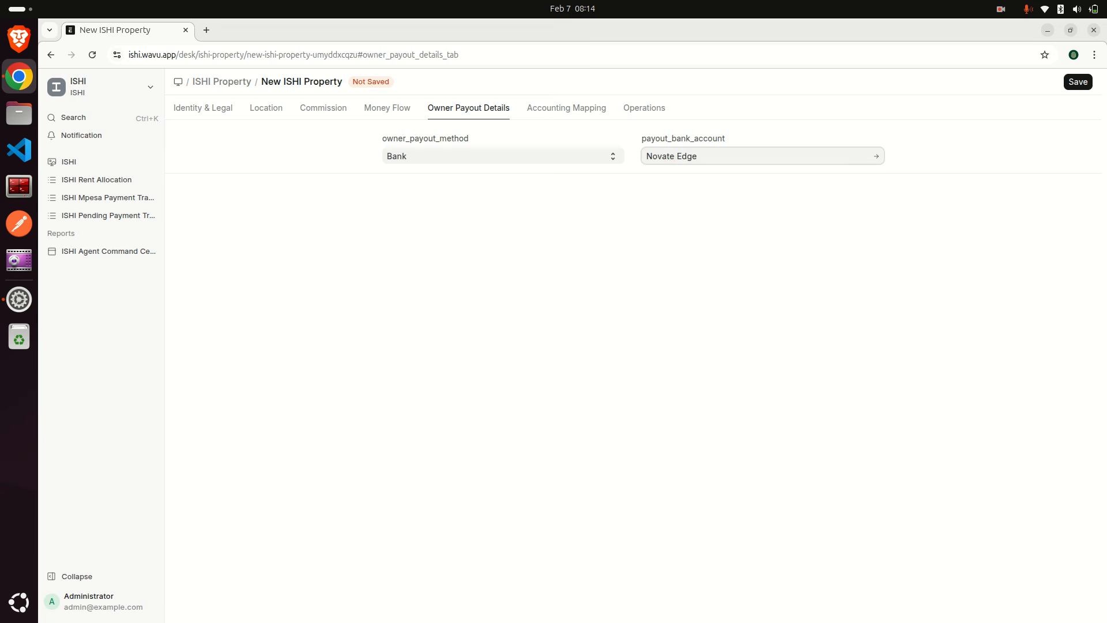
{"action": "left_click_drag", "start_coordinate": [642, 138], "coordinate": [725, 139]}
{"action": "left_click", "coordinate": [728, 139]}
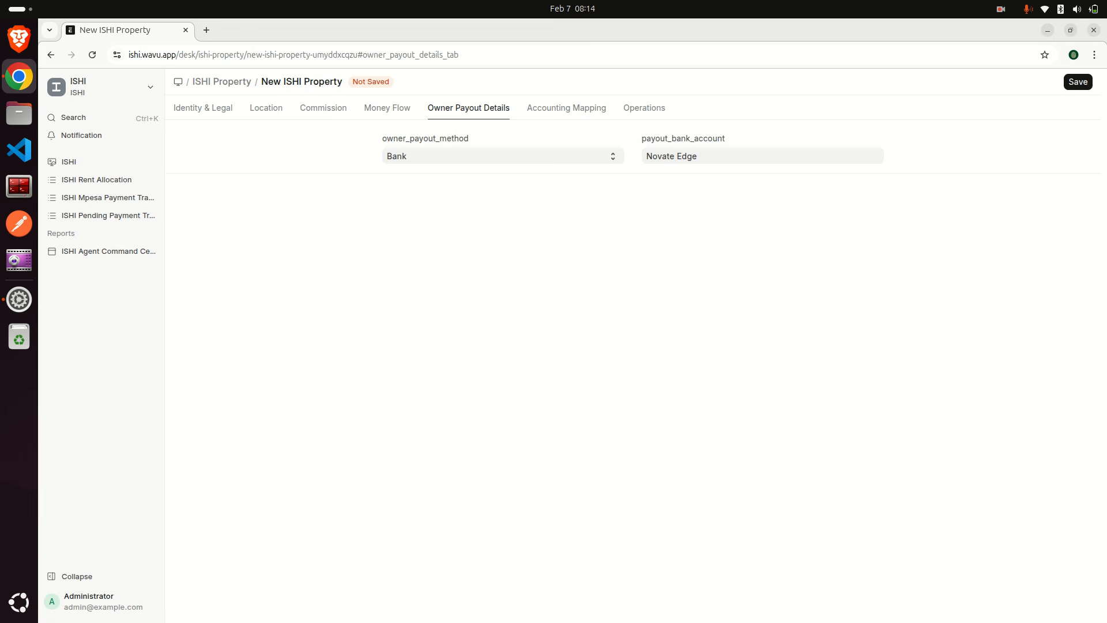
{"action": "left_click", "coordinate": [566, 108]}
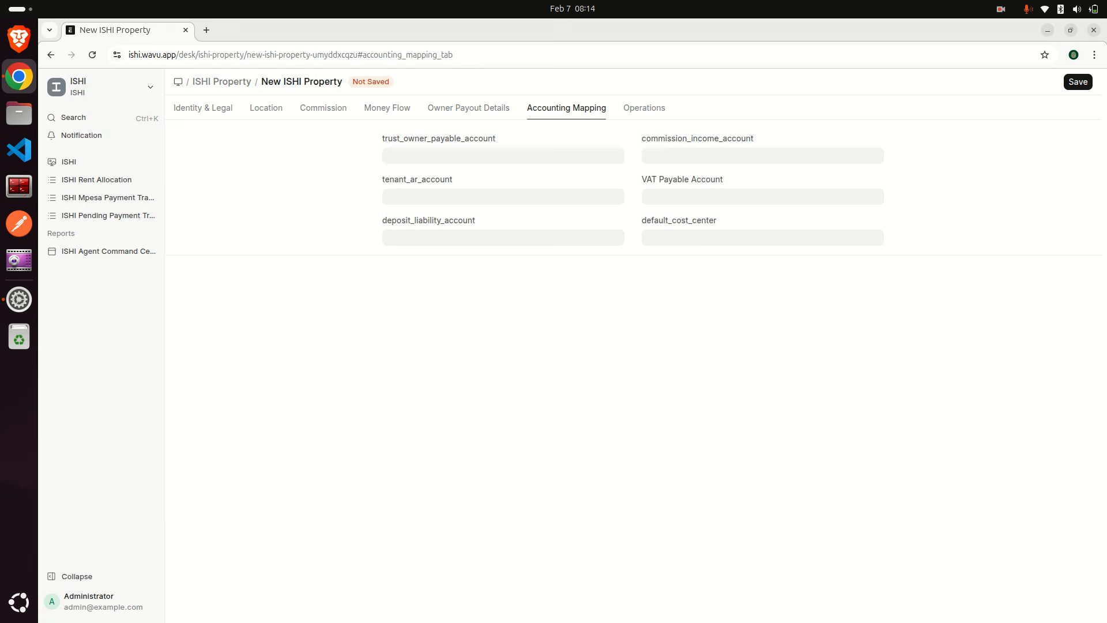
- Save the property as record 002, Juda Heights, and review its payout and Identity & Legal sections
{"action": "key", "text": "ctrl+s"}
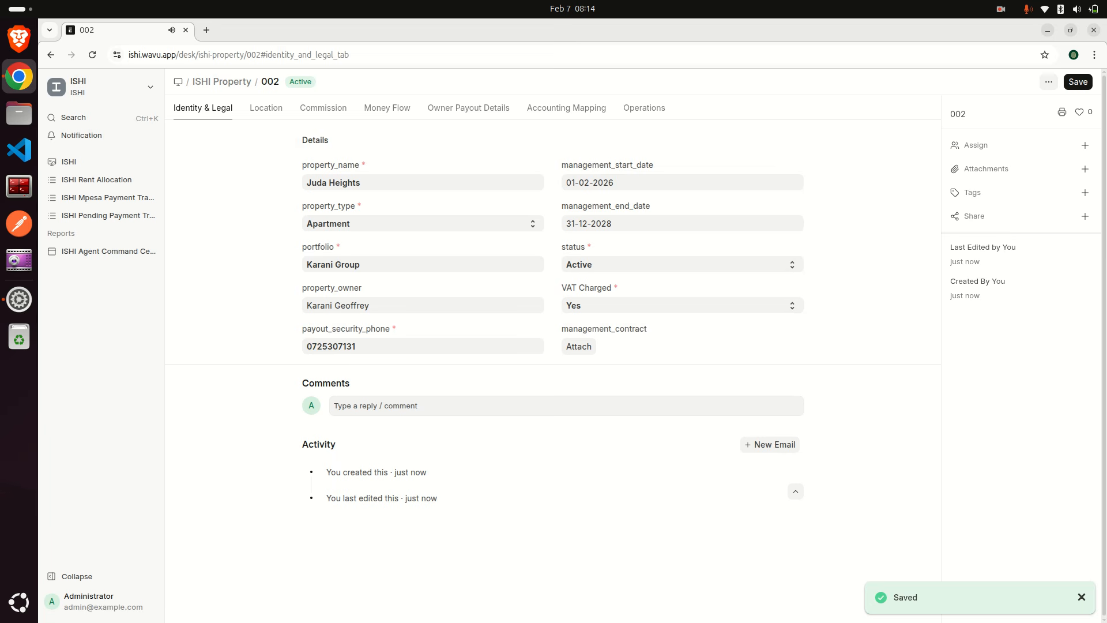
{"action": "left_click_drag", "start_coordinate": [302, 329], "coordinate": [390, 329]}
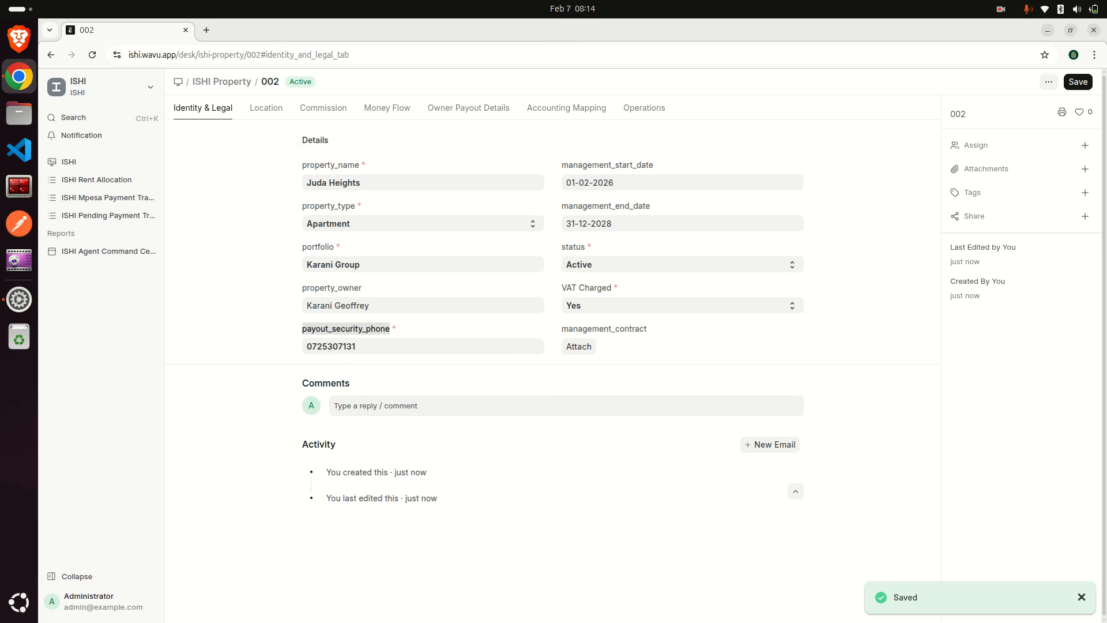
{"action": "left_click", "coordinate": [468, 107]}
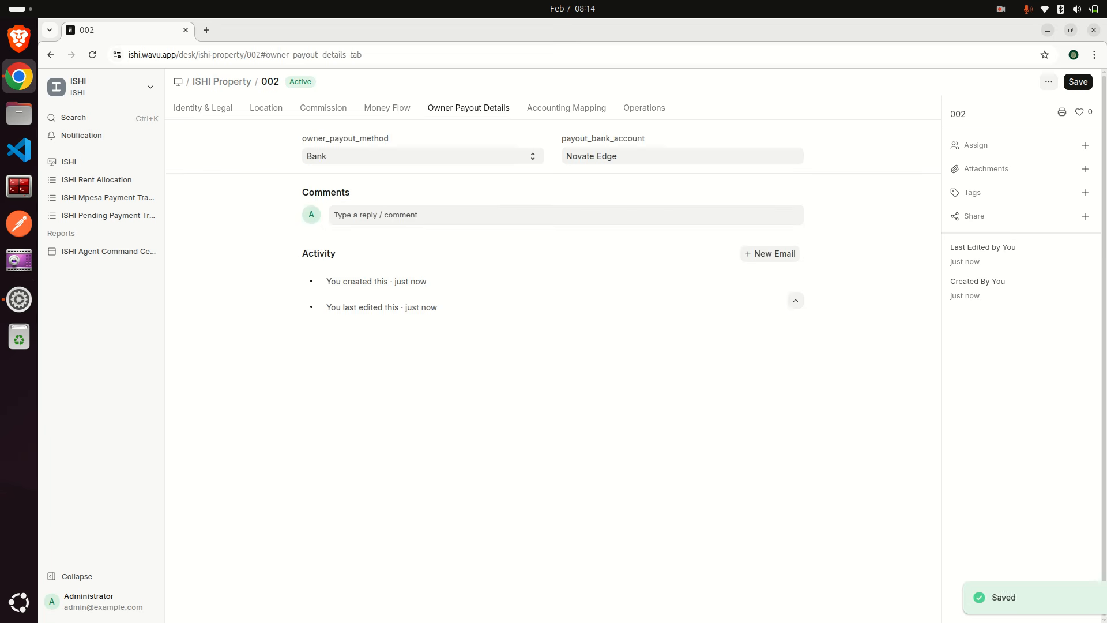
{"action": "left_click_drag", "start_coordinate": [561, 138], "coordinate": [633, 138]}
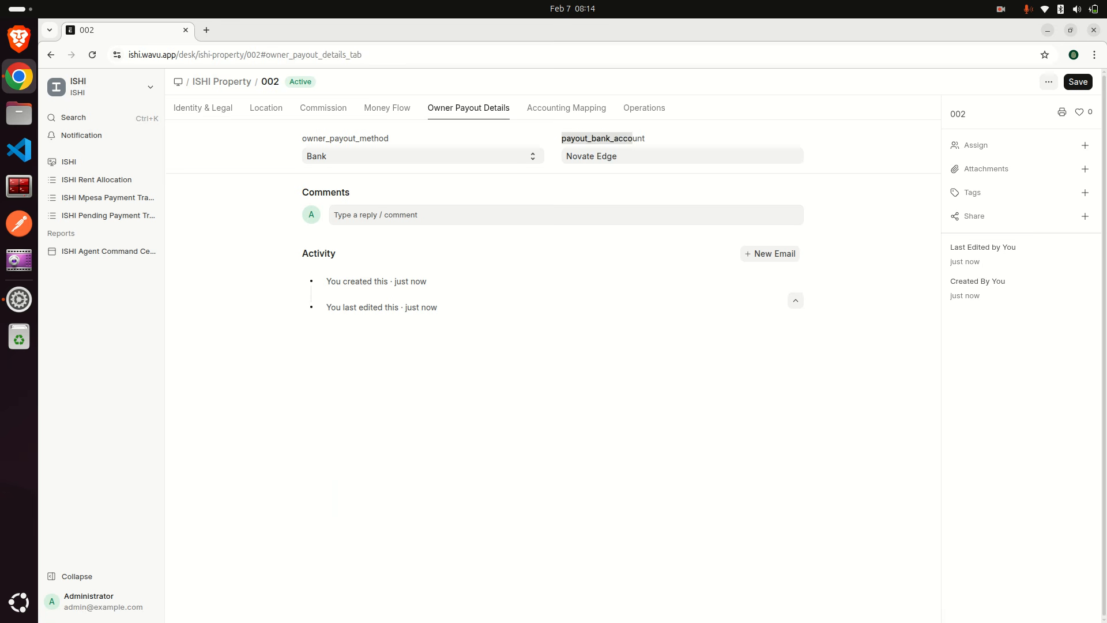
{"action": "left_click", "coordinate": [632, 139]}
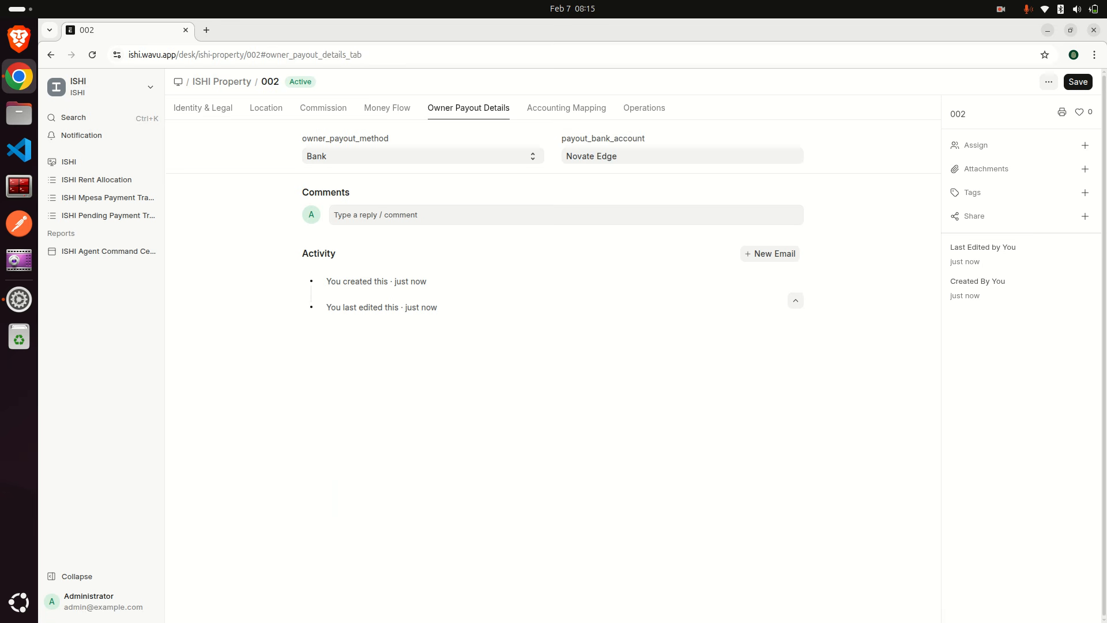
{"action": "left_click", "coordinate": [203, 108]}
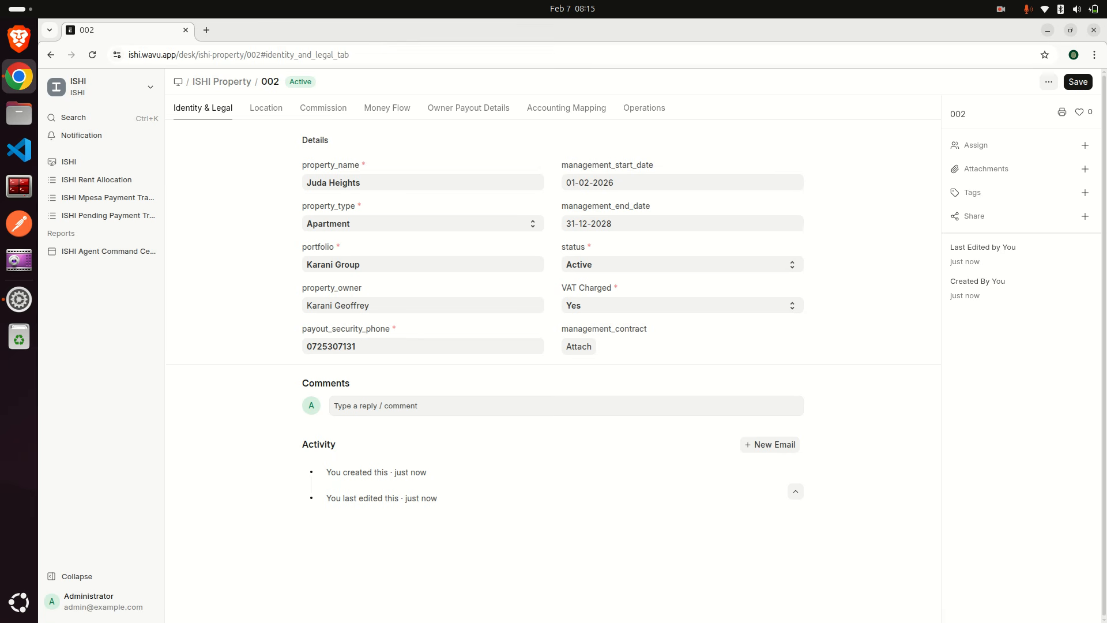
{"action": "left_click", "coordinate": [380, 346]}
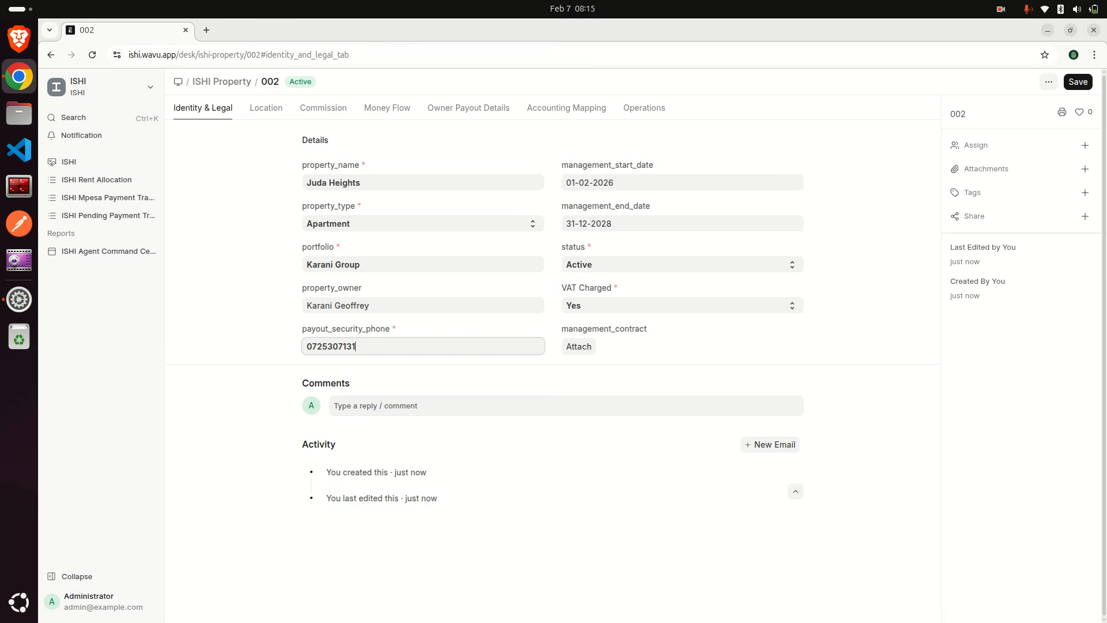
{"action": "left_click_drag", "start_coordinate": [358, 346], "coordinate": [306, 346]}
{"action": "left_click", "coordinate": [468, 108]}
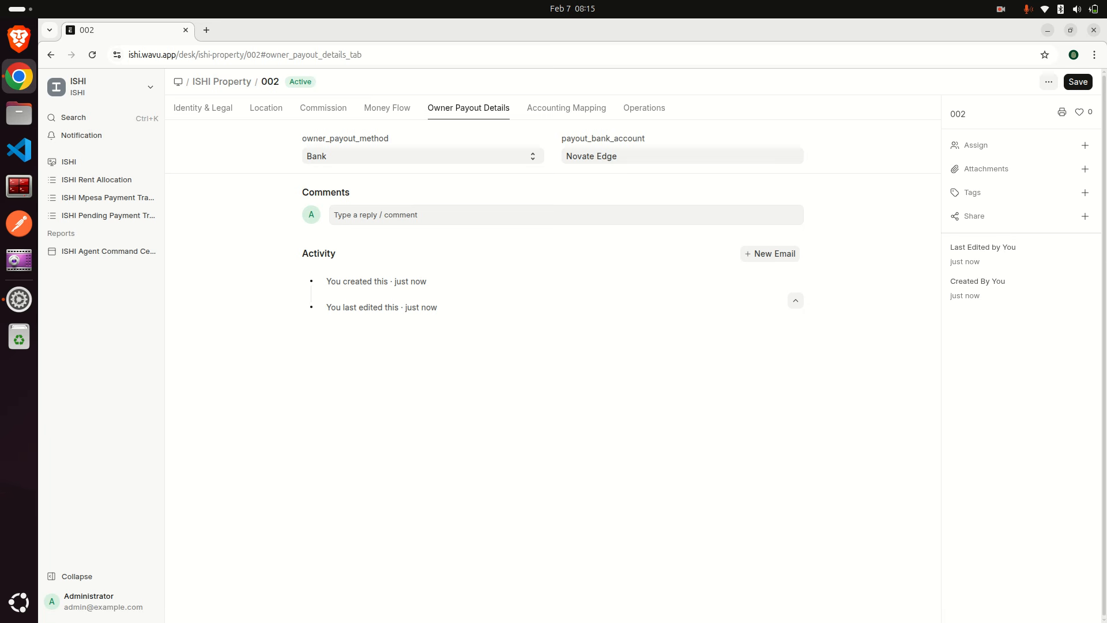
{"action": "left_click_drag", "start_coordinate": [561, 138], "coordinate": [645, 138]}
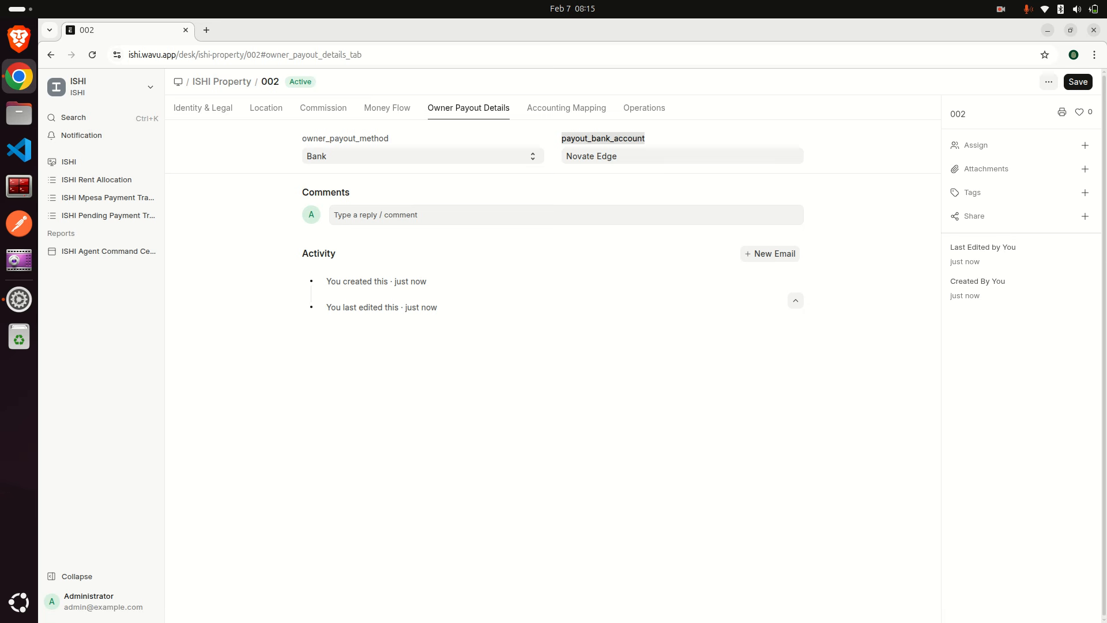
{"action": "left_click", "coordinate": [651, 139]}
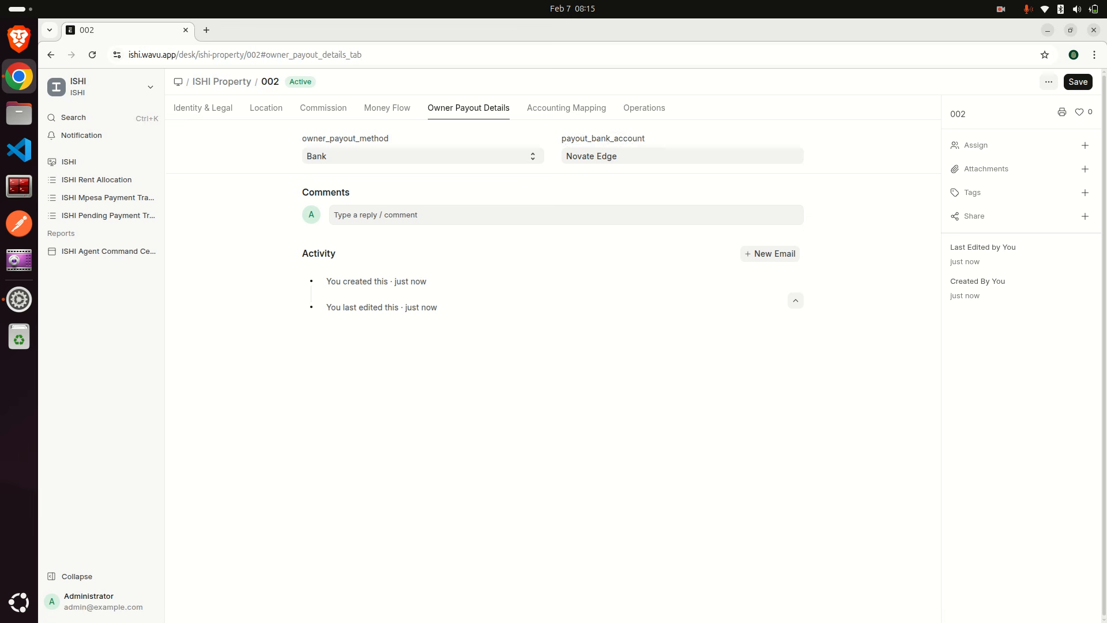
{"action": "left_click_drag", "start_coordinate": [561, 138], "coordinate": [633, 138]}
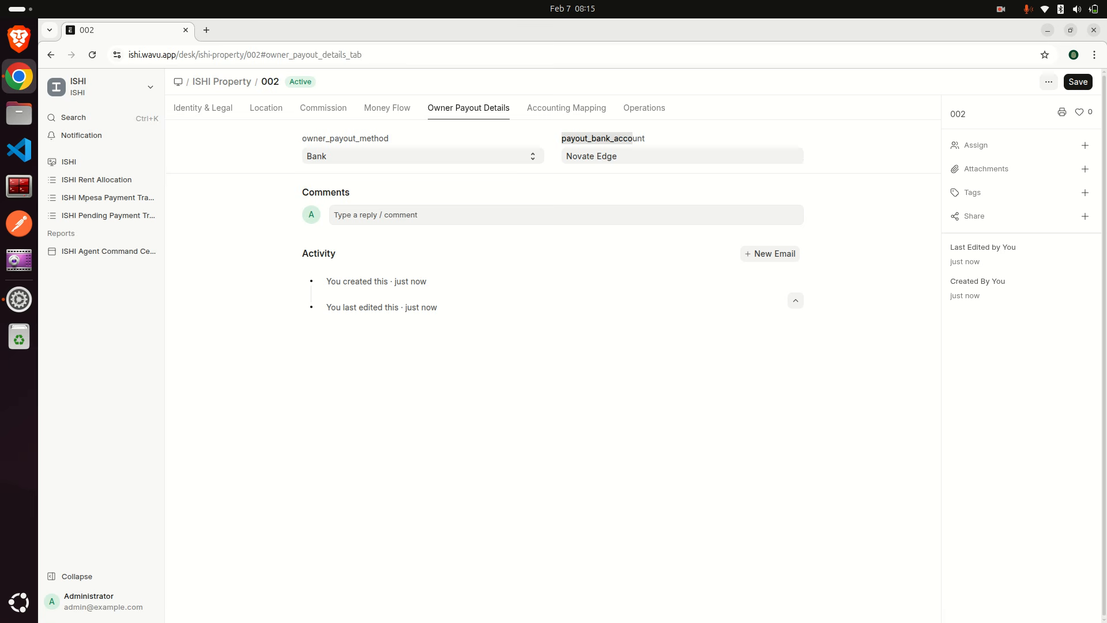
{"action": "left_click", "coordinate": [203, 107]}
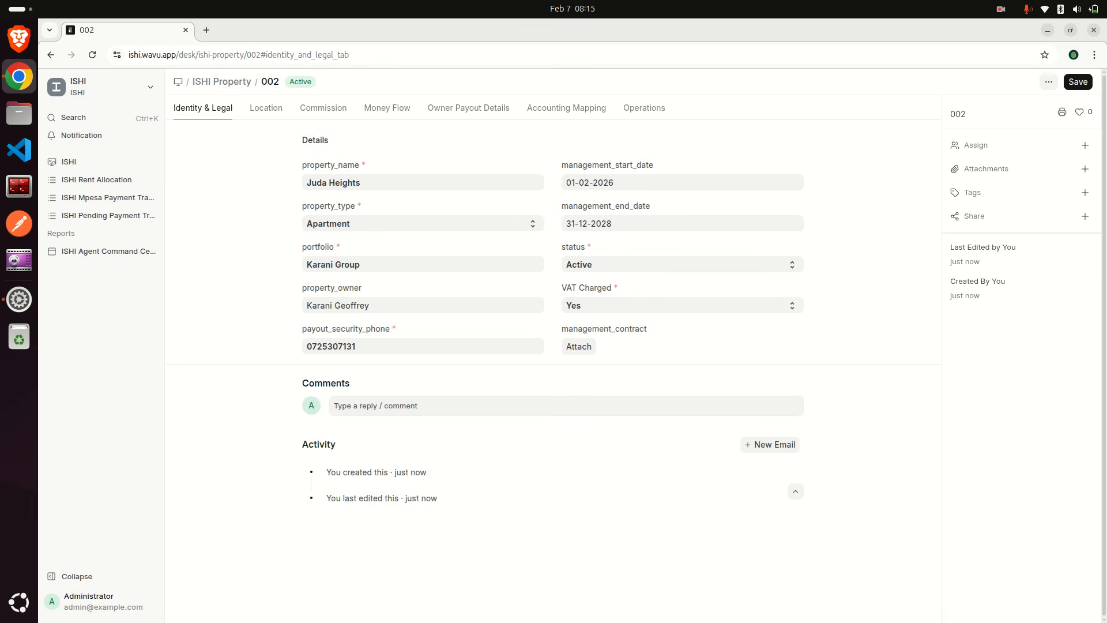
{"action": "left_click_drag", "start_coordinate": [302, 329], "coordinate": [390, 329]}
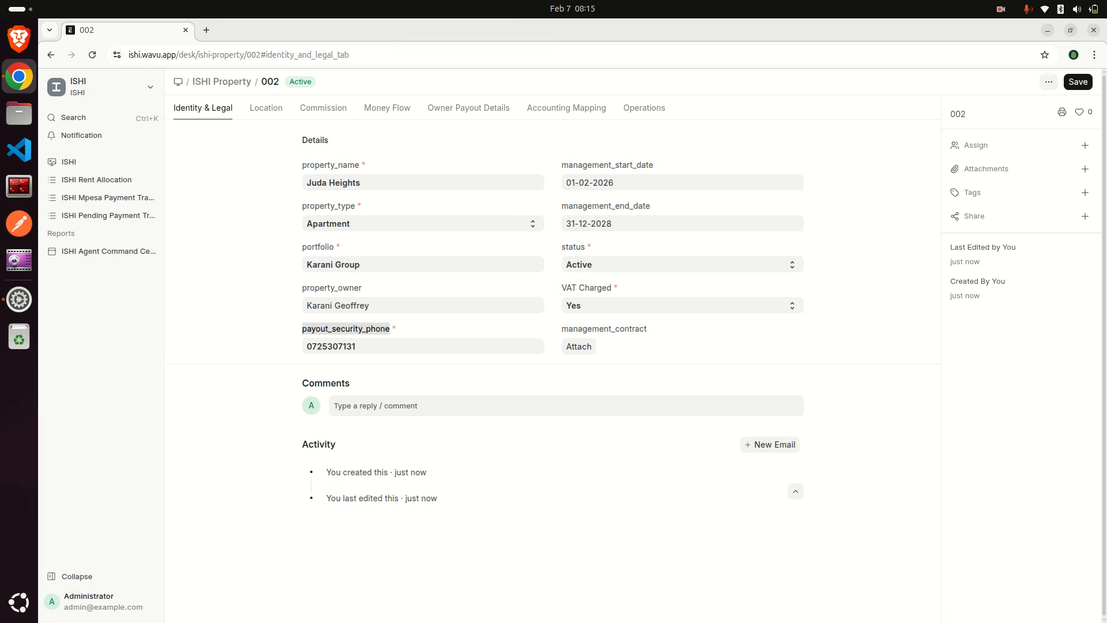
{"action": "left_click", "coordinate": [392, 329]}
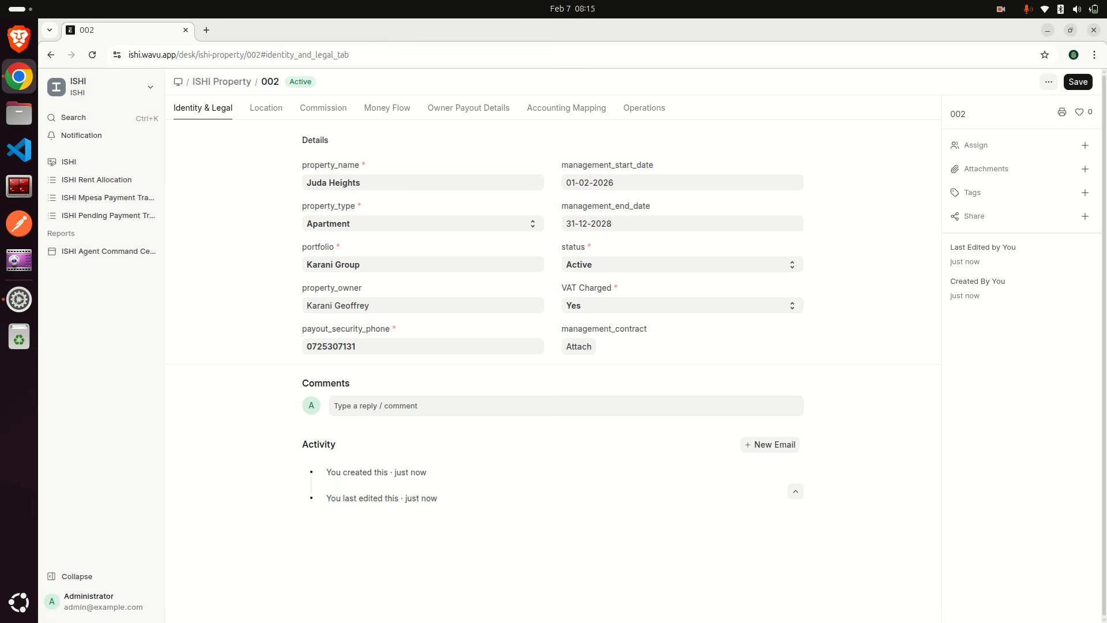
{"action": "double_click", "coordinate": [346, 329]}
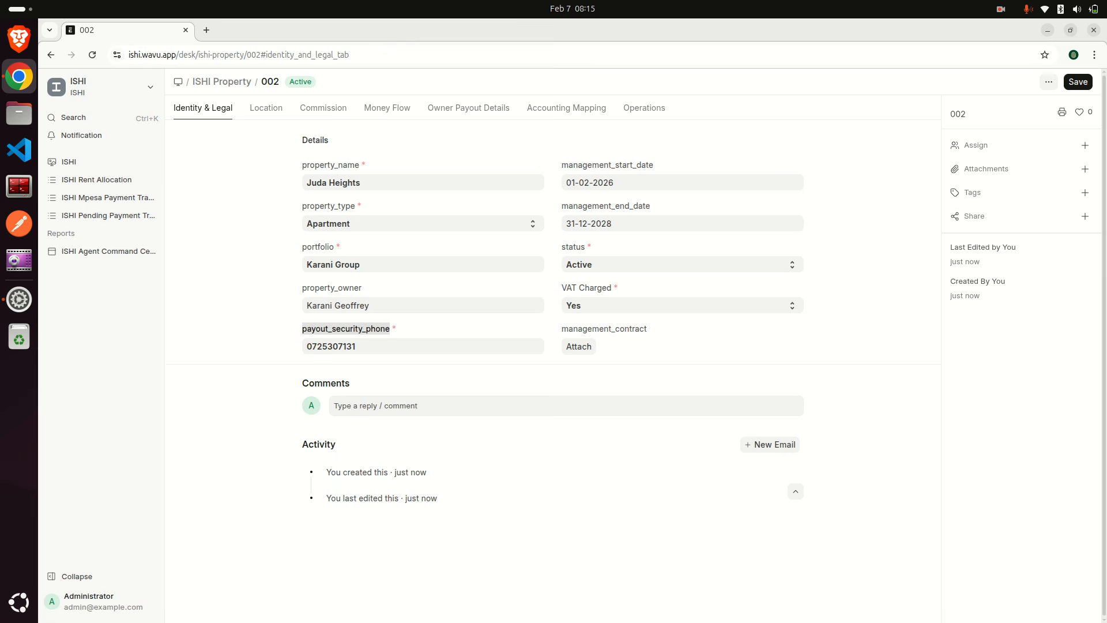
{"action": "left_click", "coordinate": [307, 346]}
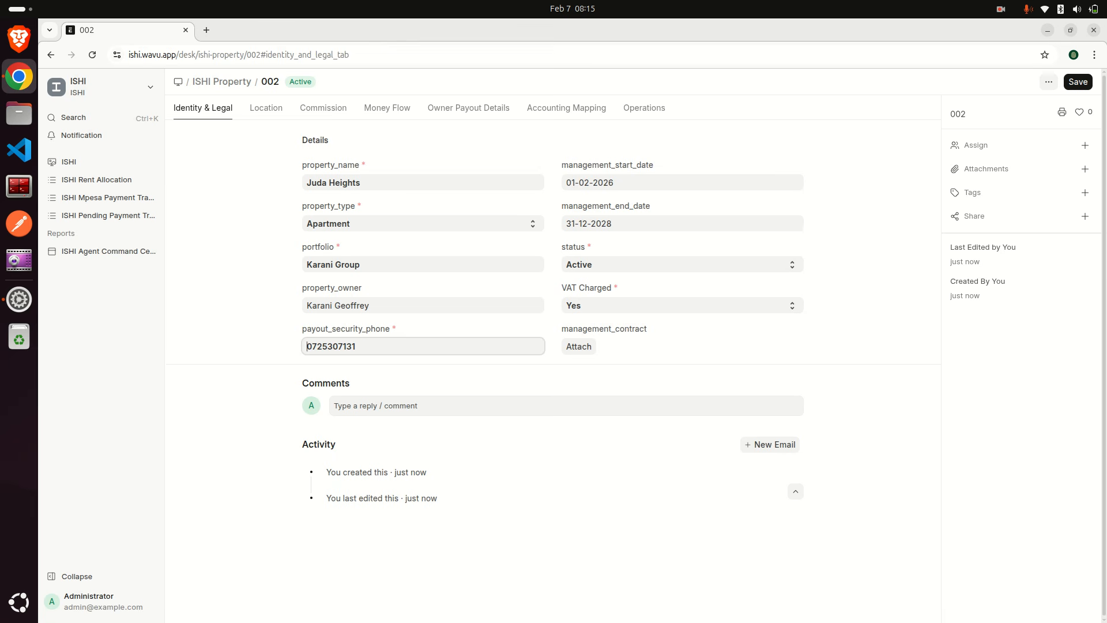
- Change a payout security phone digit to 2, try saving, and dismiss the OTP verification prompt
{"action": "type", "text": "2"}
{"action": "key", "text": "Tab"}
{"action": "key", "text": "ctrl+s"}
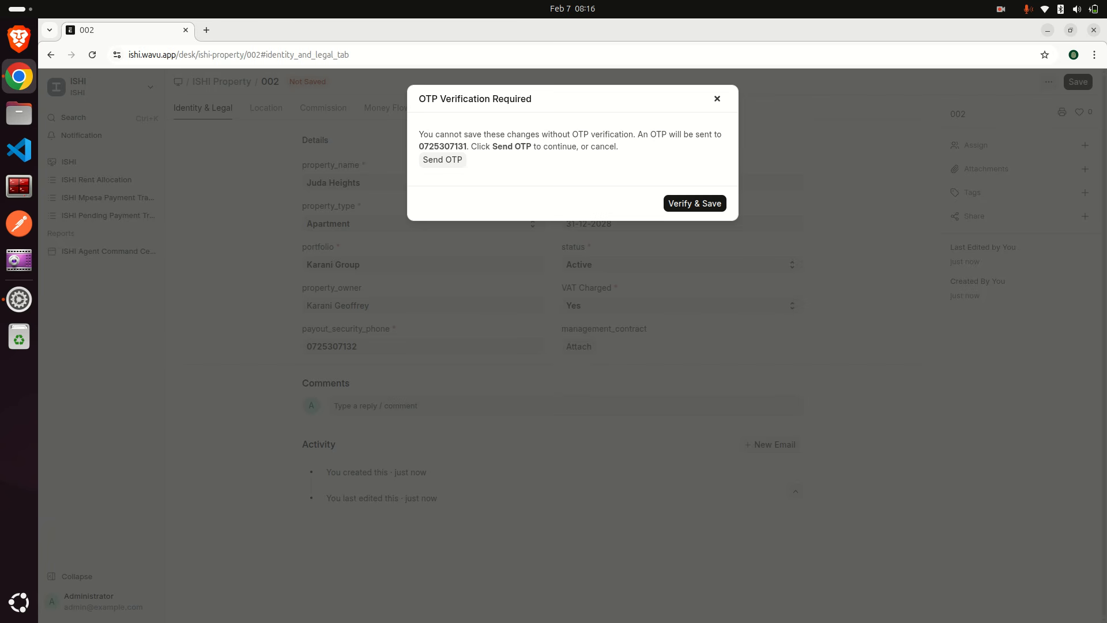
{"action": "key", "text": "Escape"}
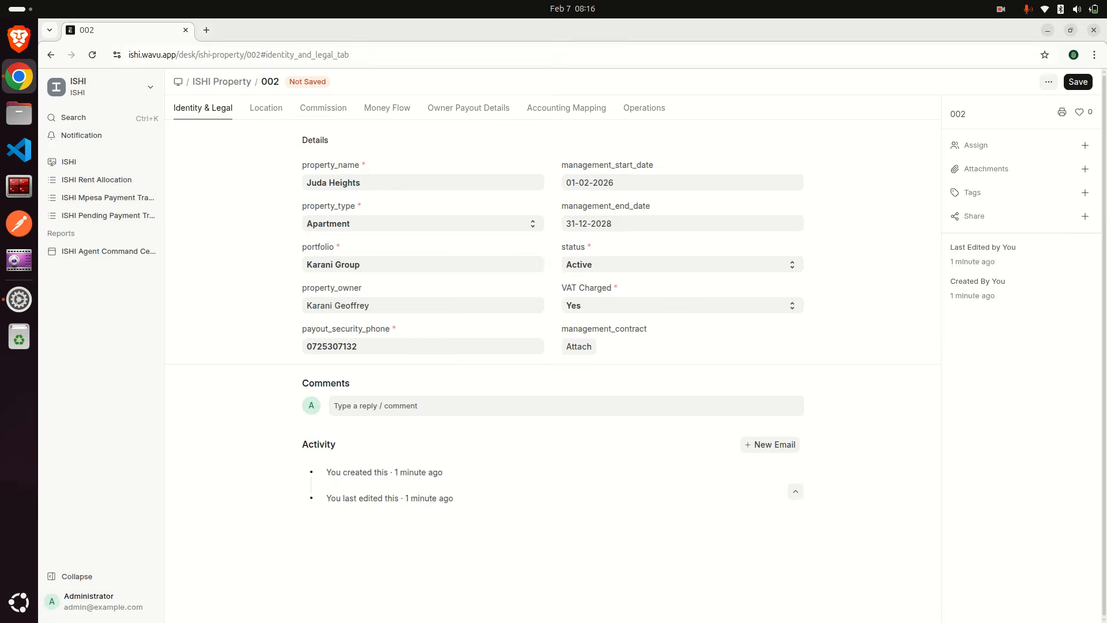
{"action": "key", "text": "ctrl+t"}
- Search for 'google meet' and open the Google Meet site
{"action": "type", "text": "google met"}
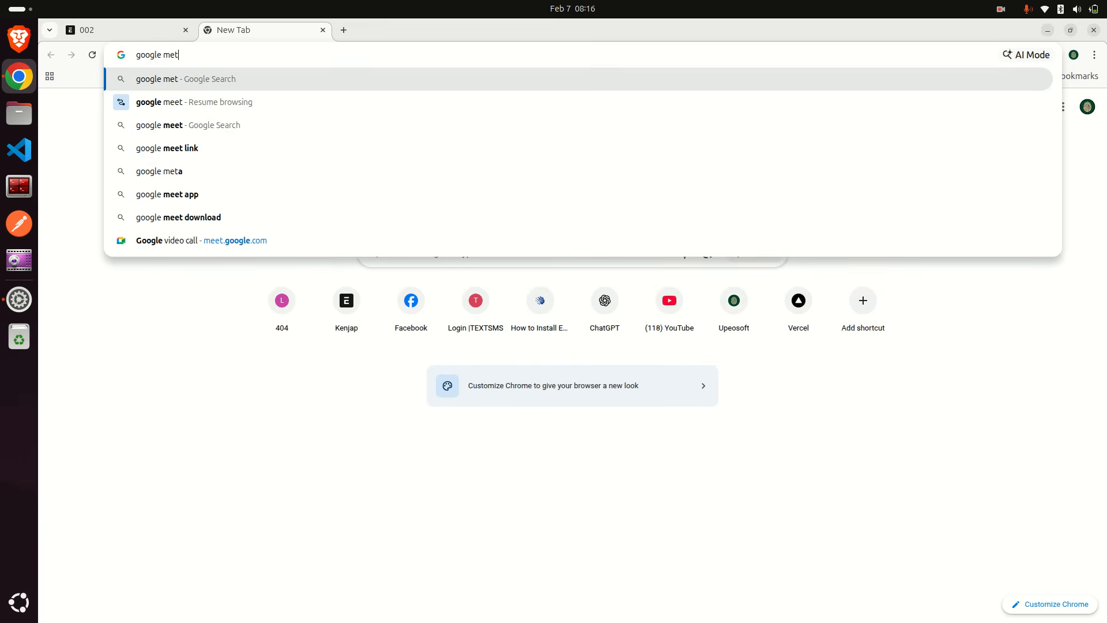
{"action": "key", "text": "BackSpace"}
{"action": "type", "text": "et"}
{"action": "key", "text": "Return"}
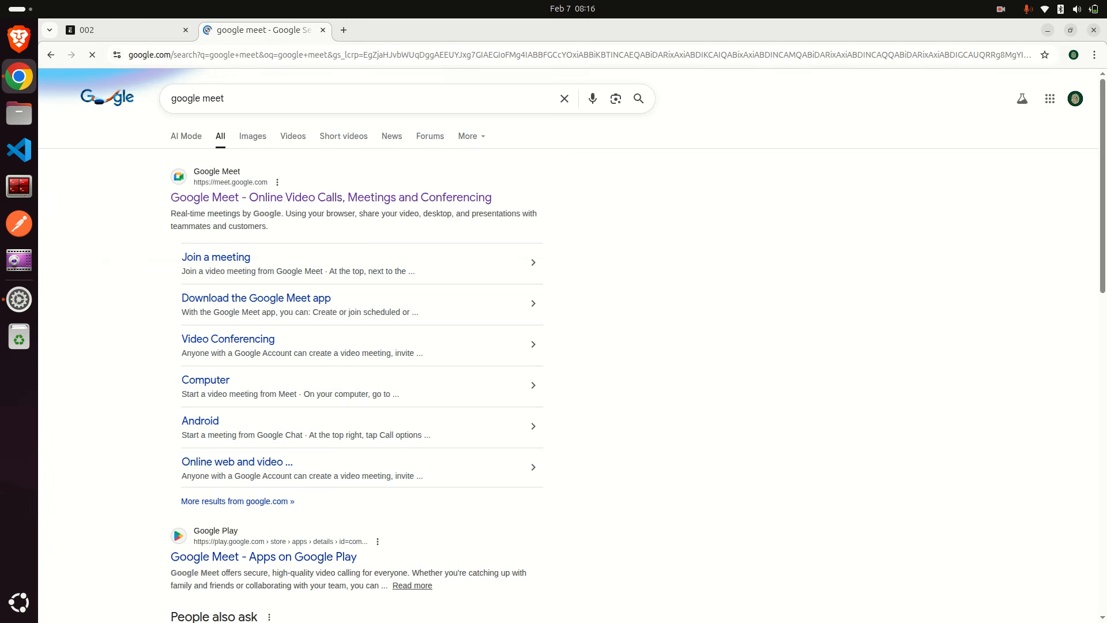
{"action": "left_click", "coordinate": [367, 199]}
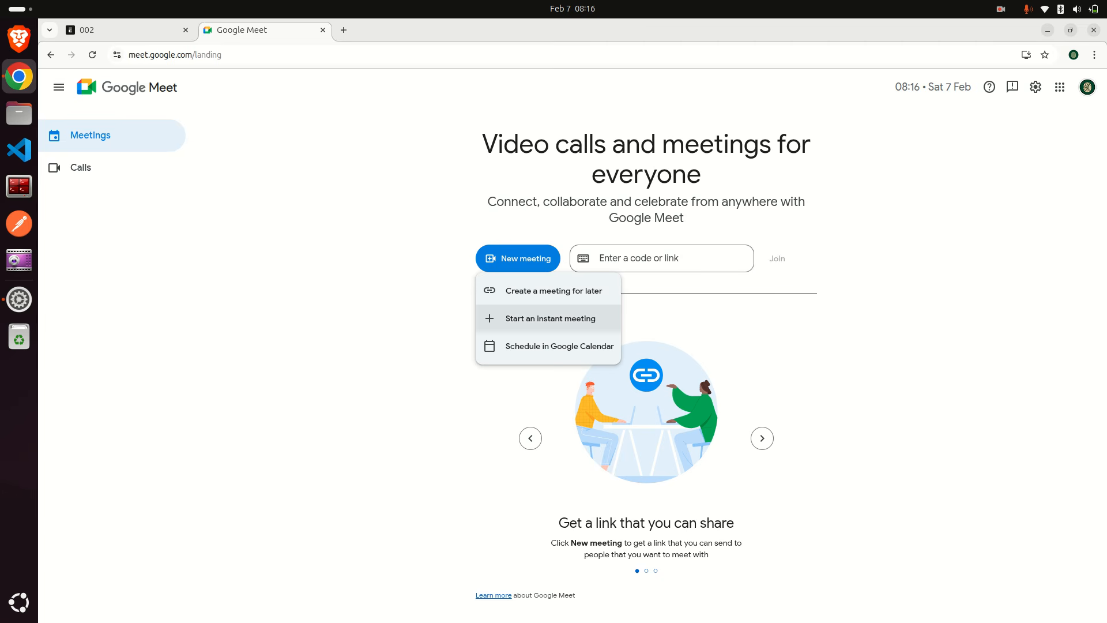
- Start an instant meeting and copy its meeting link
{"action": "left_click", "coordinate": [538, 318]}
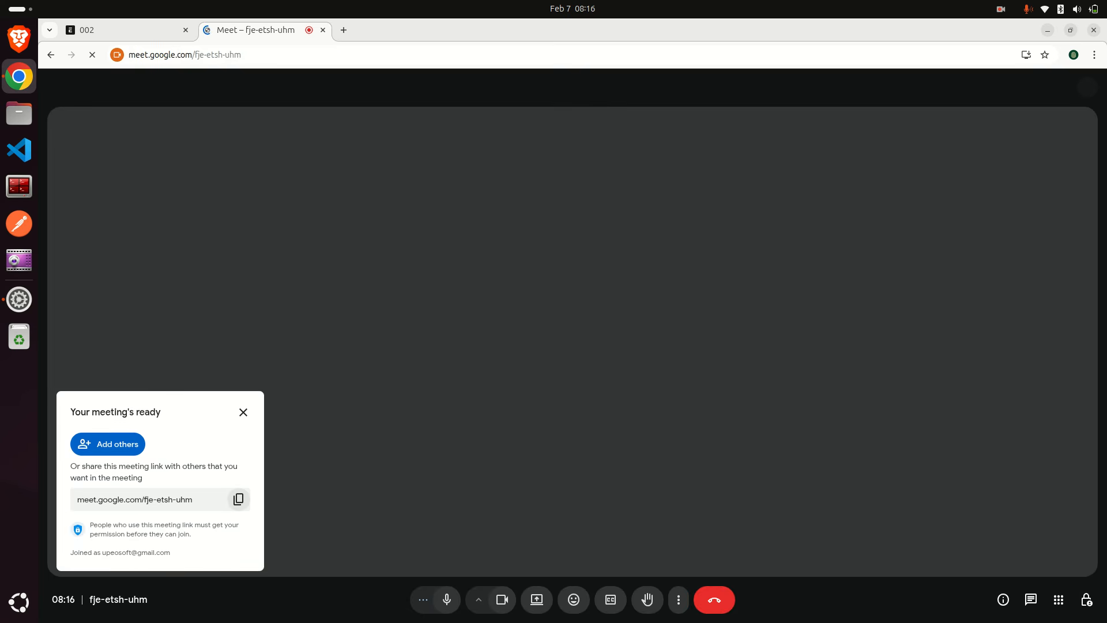
{"action": "left_click", "coordinate": [238, 498]}
{"action": "left_click", "coordinate": [243, 411]}
- Open Gmail in a new browser tab
{"action": "key", "text": "ctrl+t"}
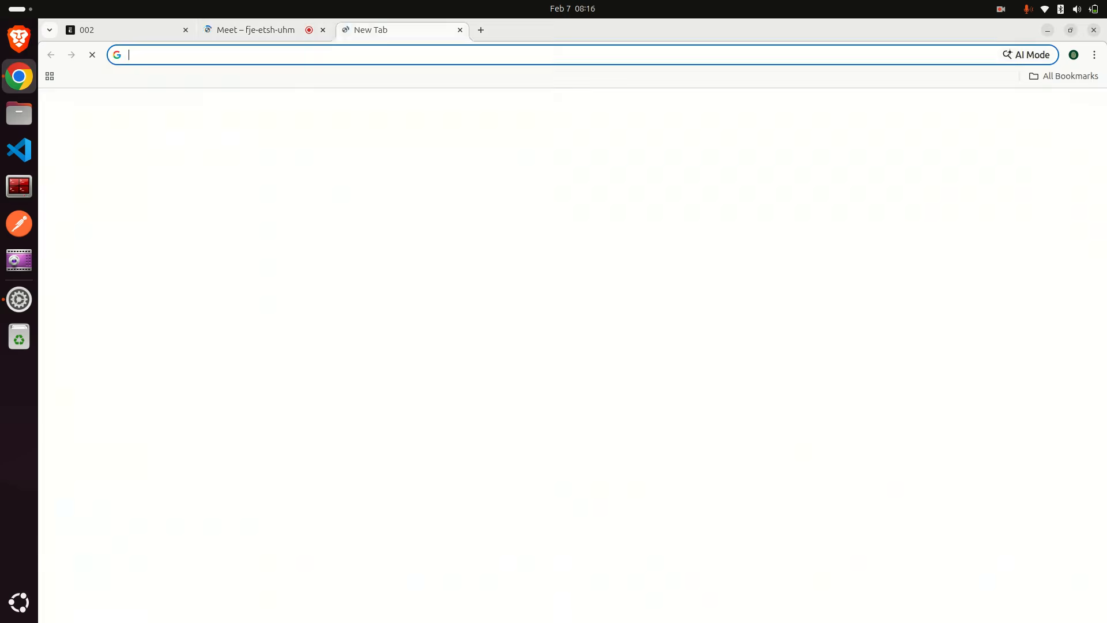
{"action": "type", "text": "gmail"}
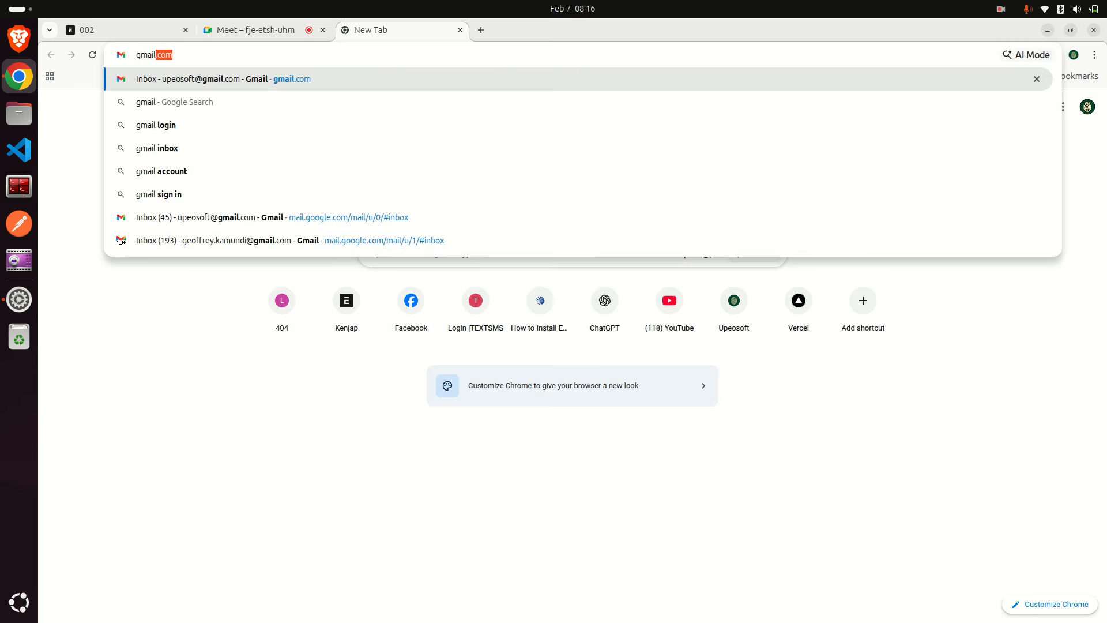
{"action": "key", "text": "Return"}
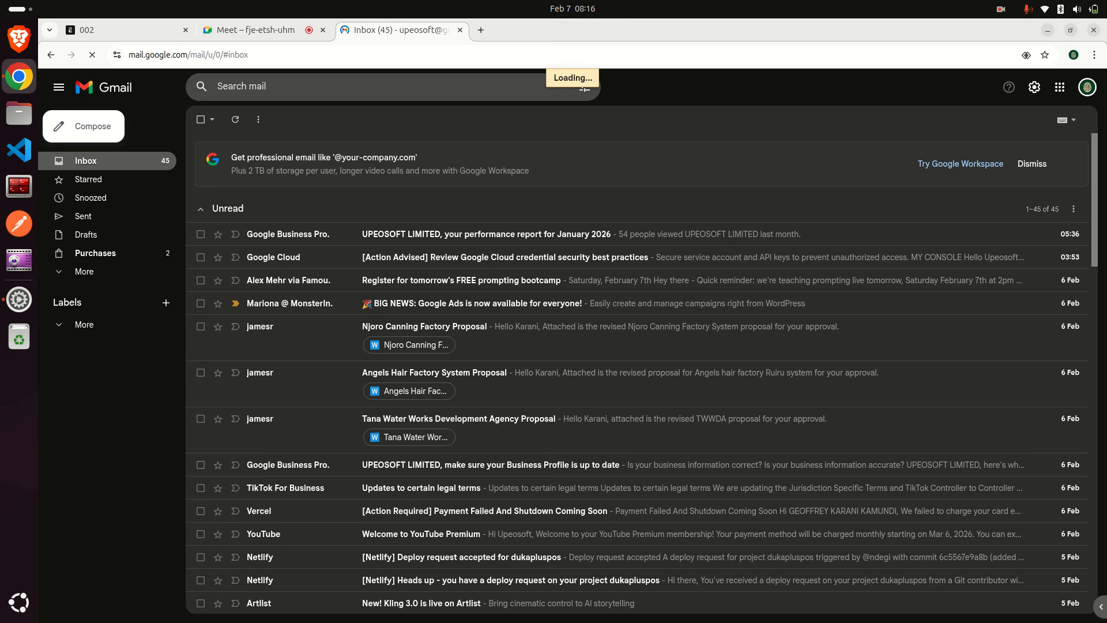
{"action": "scroll", "coordinate": [634, 230], "scroll_direction": "down", "scroll_amount": 8}
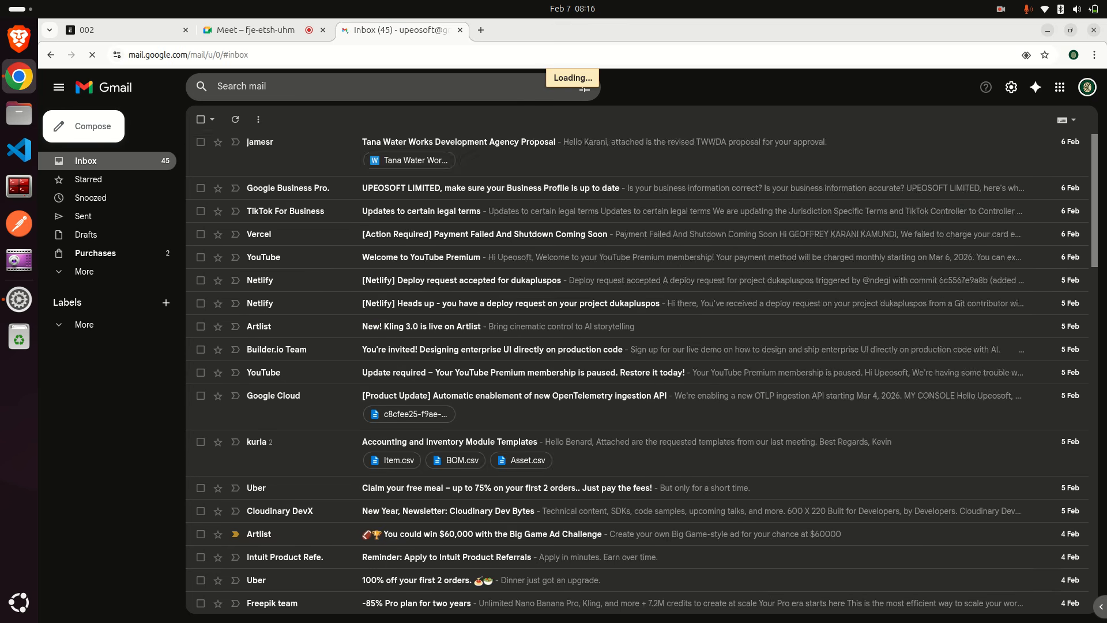
{"action": "scroll", "coordinate": [634, 231], "scroll_direction": "up", "scroll_amount": 6}
{"action": "scroll", "coordinate": [634, 199], "scroll_direction": "up", "scroll_amount": 2}
- Compose an email to the suggested contact with the pasted Meet link and send it
{"action": "left_click", "coordinate": [83, 126]}
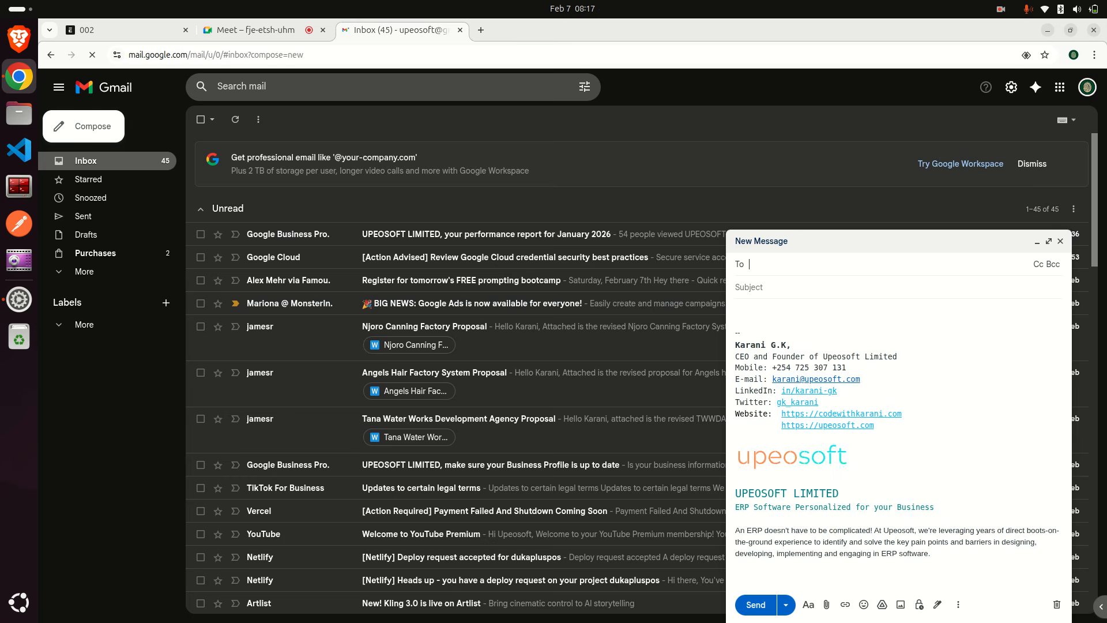
{"action": "type", "text": "ge"}
{"action": "left_click", "coordinate": [835, 321]}
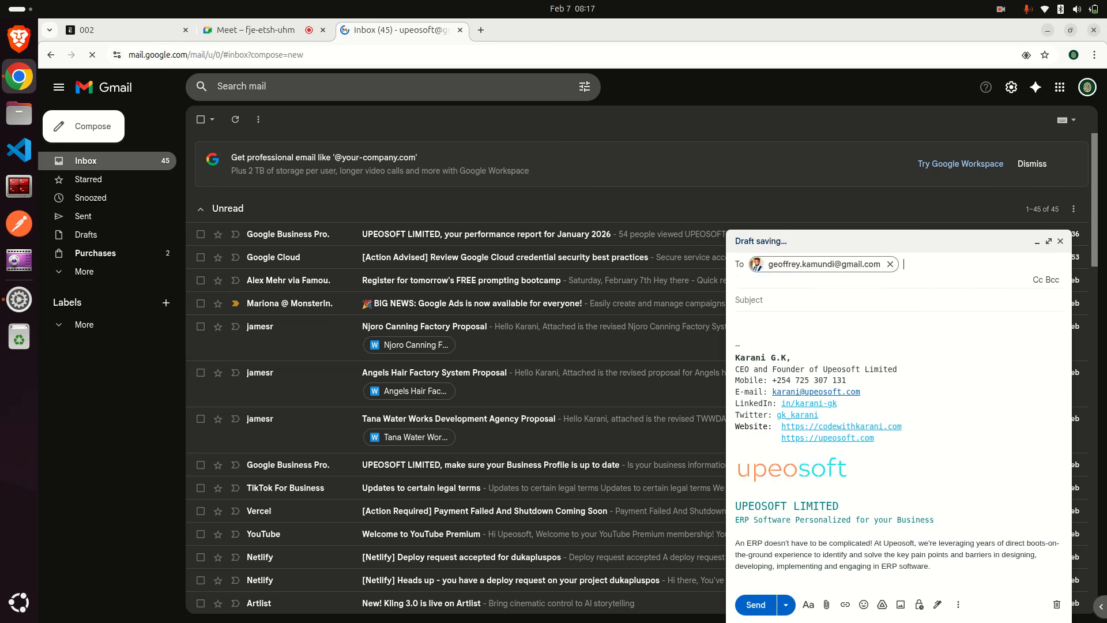
{"action": "key", "text": "Tab"}
{"action": "key", "text": "ctrl+v"}
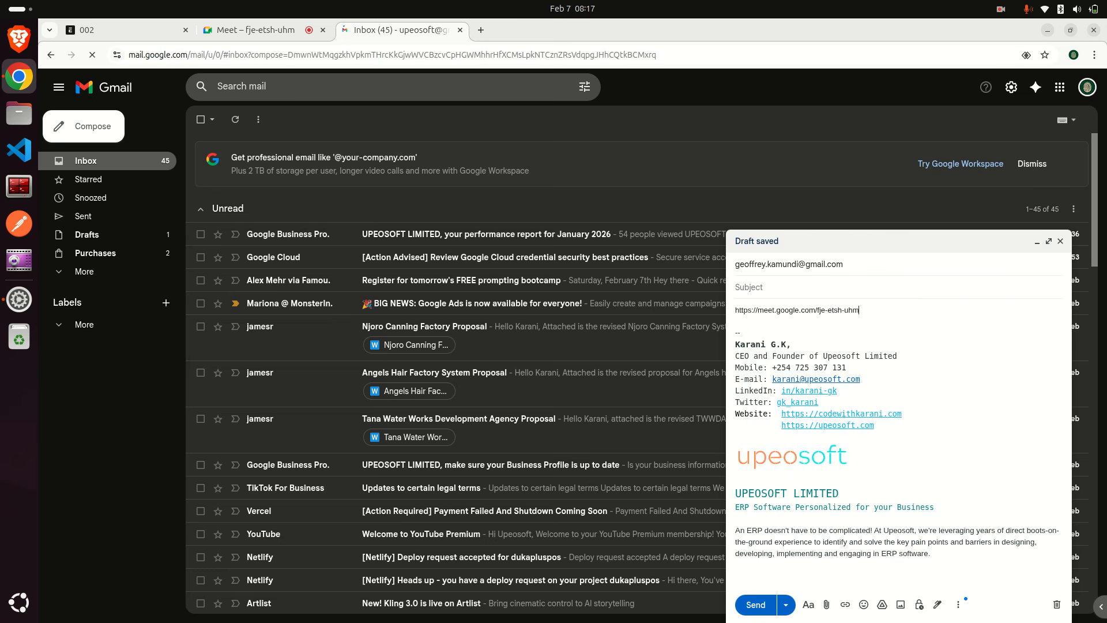
{"action": "left_click", "coordinate": [755, 604]}
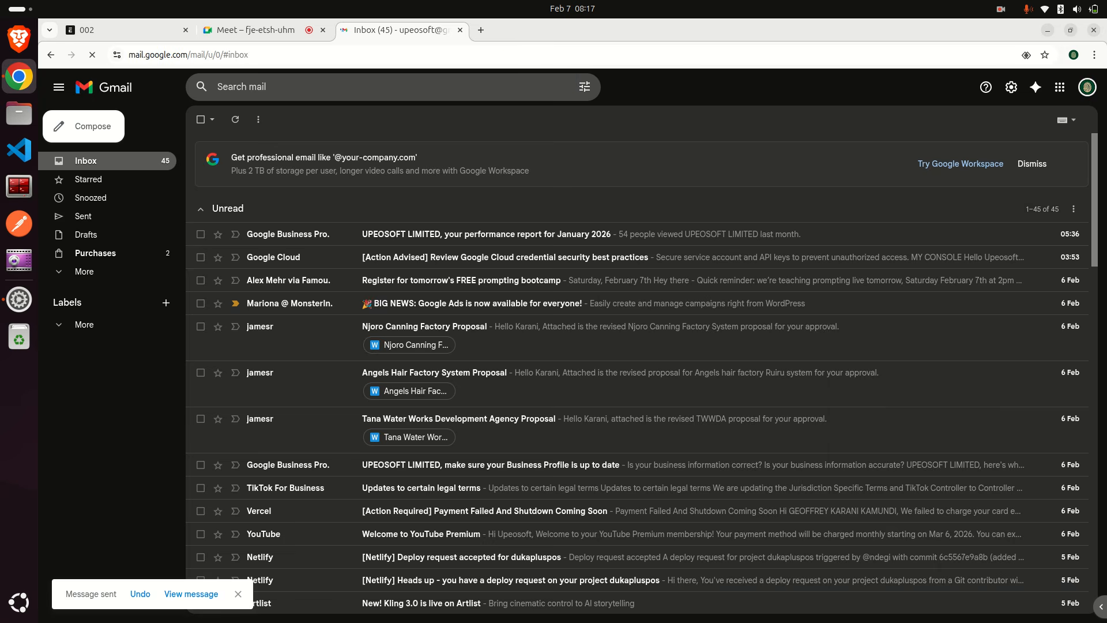
{"action": "left_click", "coordinate": [459, 29]}
- Leave the email page and turn off the camera and microphone in Meet
{"action": "left_click", "coordinate": [665, 128]}
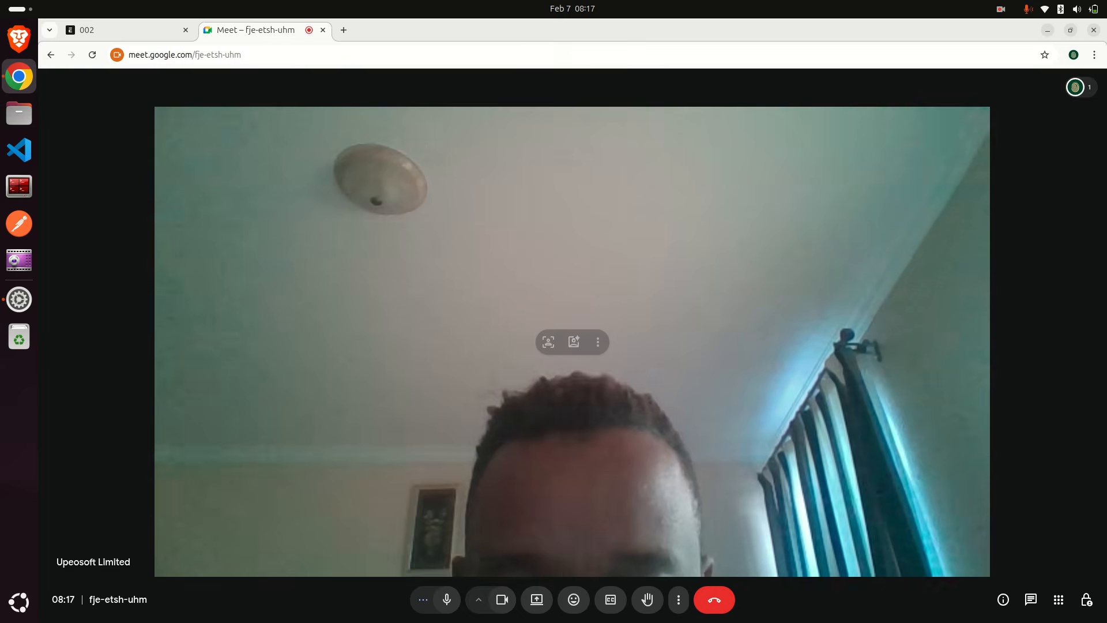
{"action": "key", "text": "ctrl+e"}
{"action": "key", "text": "ctrl+d"}
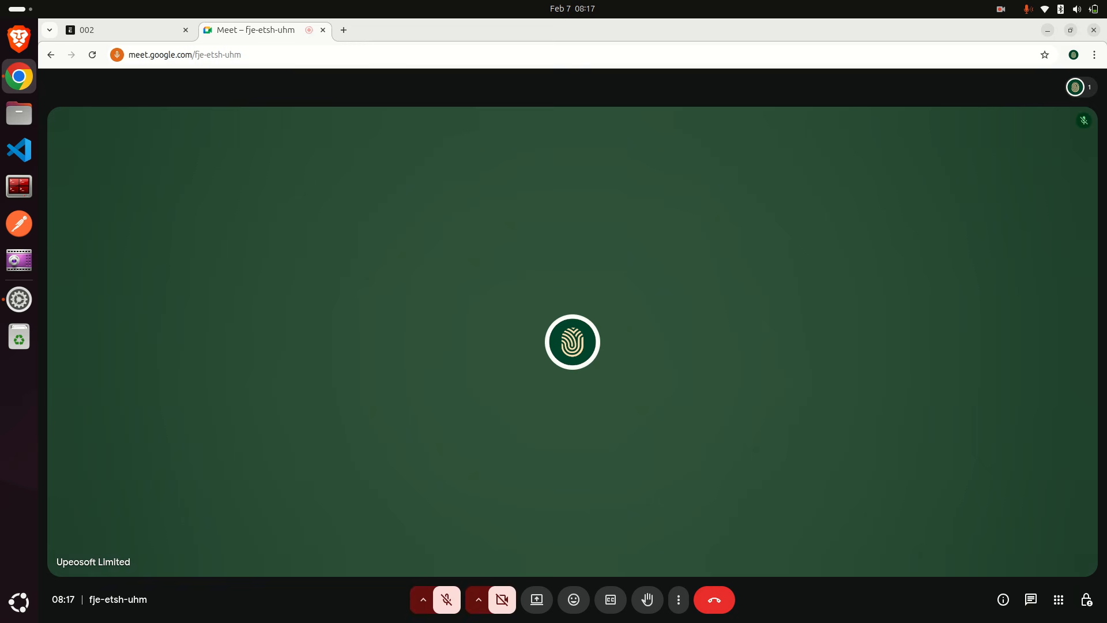
{"action": "left_click", "coordinate": [1061, 9]}
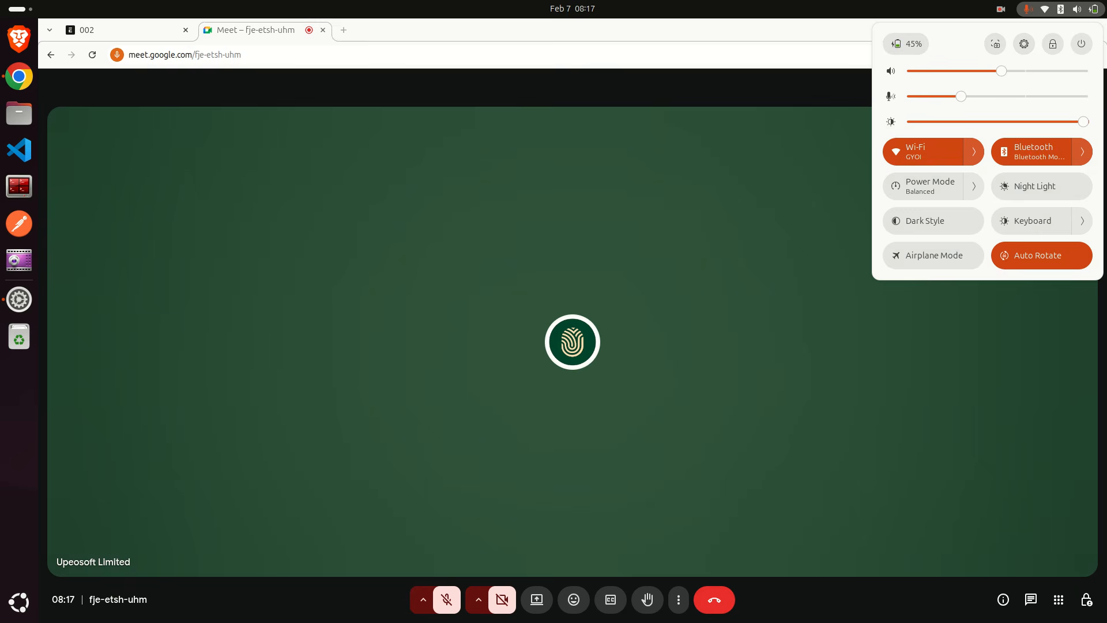
{"action": "key", "text": "Escape"}
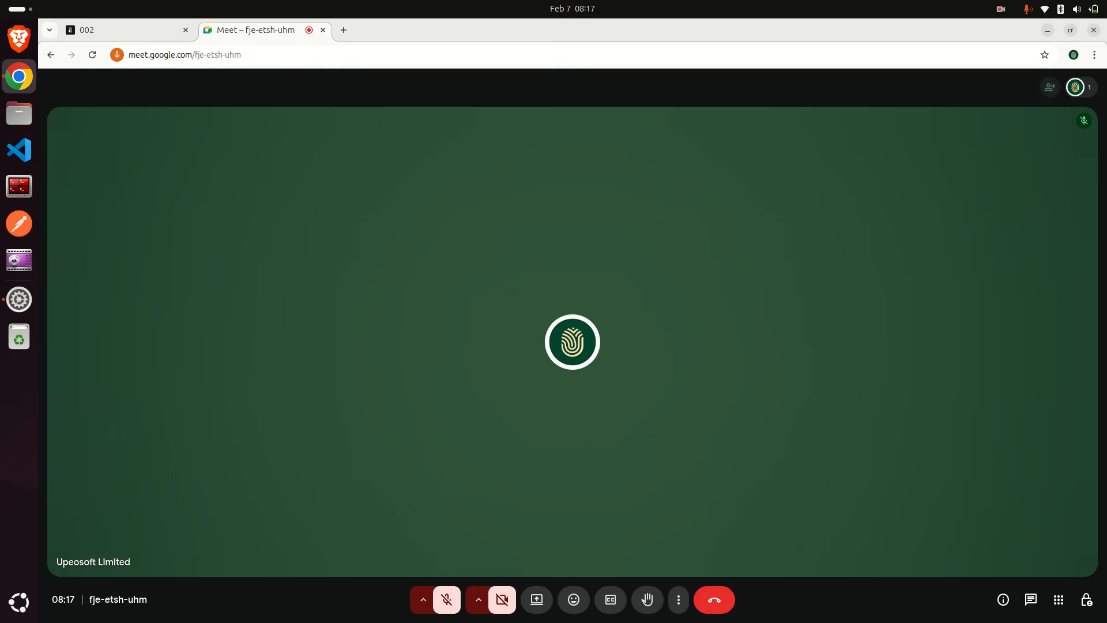
- Admit the waiting guest from the People list into the call
{"action": "left_click", "coordinate": [1018, 87]}
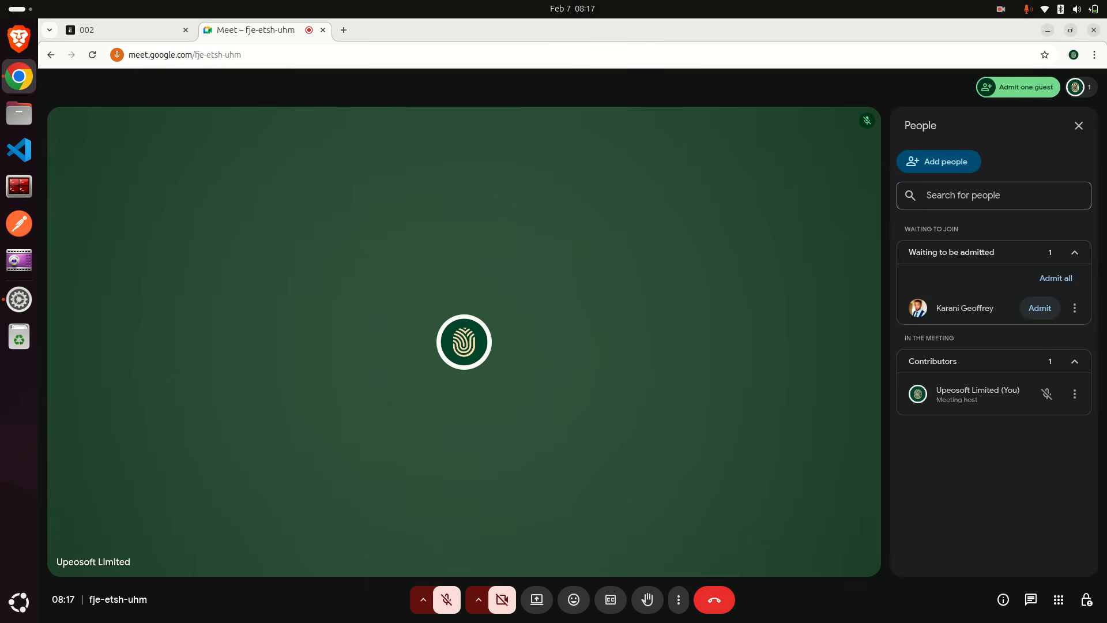
{"action": "left_click", "coordinate": [1039, 308]}
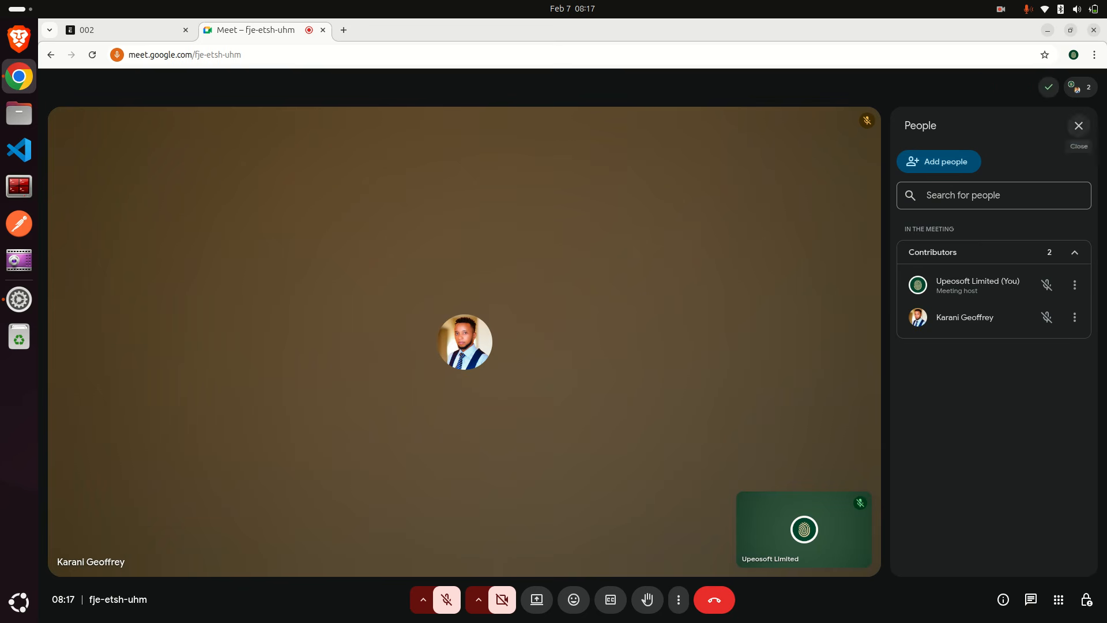
{"action": "left_click", "coordinate": [1078, 126]}
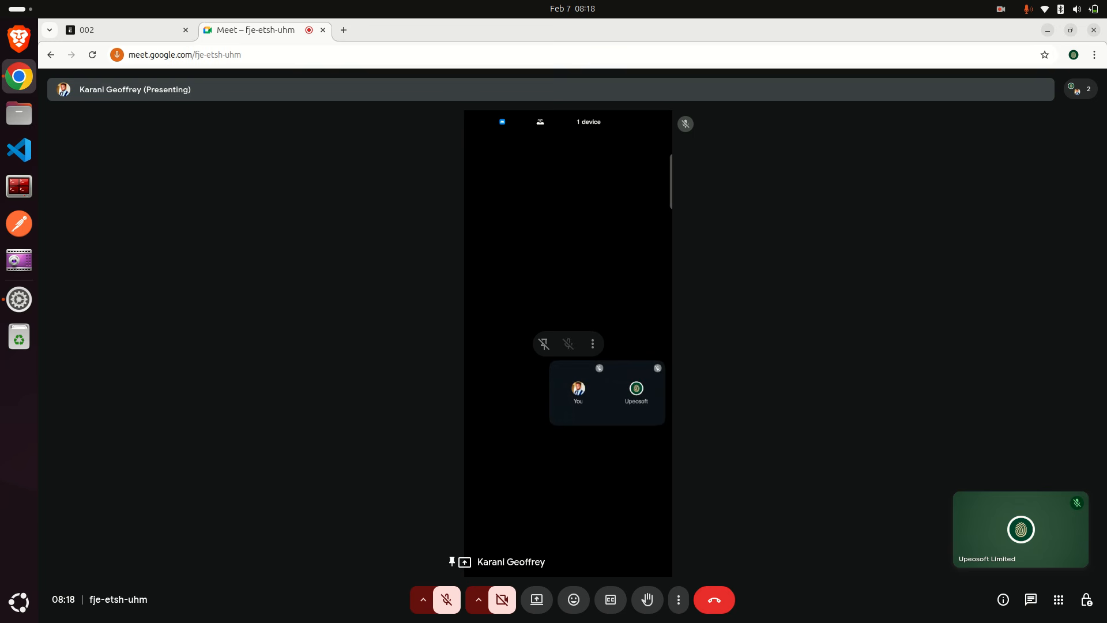
- Open the presenter's tile options in Meet, then dismiss the menu
{"action": "left_click", "coordinate": [592, 344]}
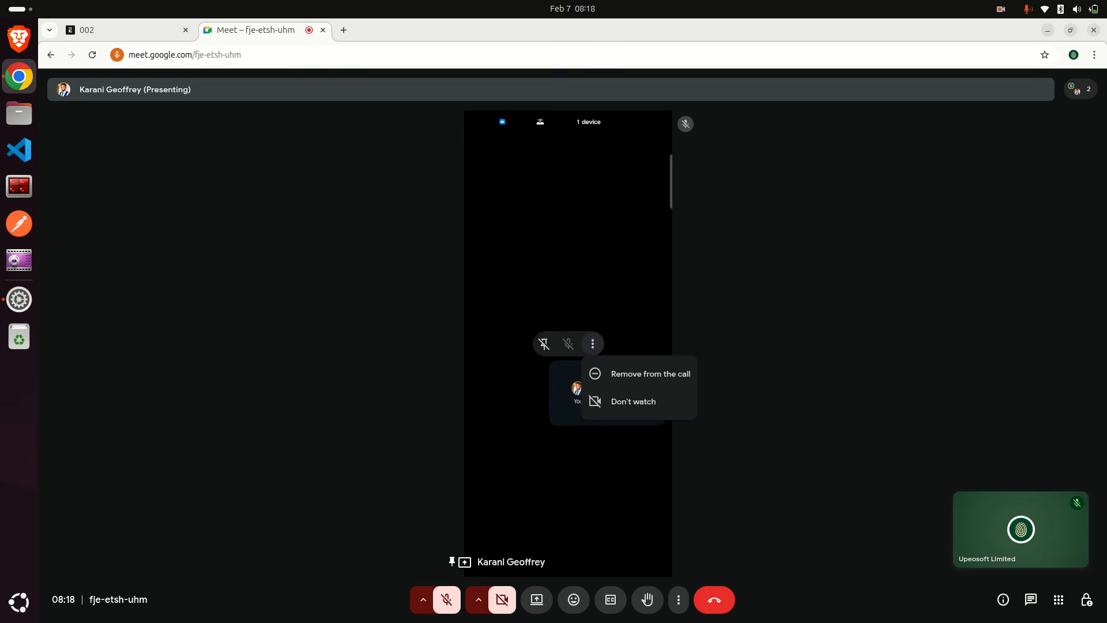
{"action": "key", "text": "Escape"}
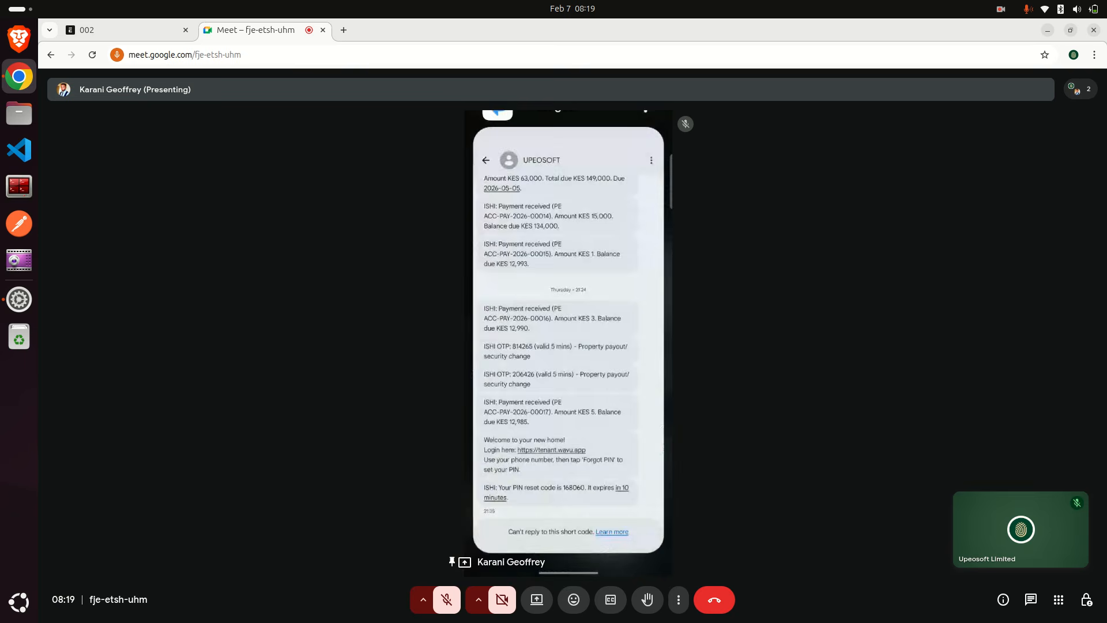
- Try saving property 002's edited payout phone and request an OTP code, then check Meet for it
{"action": "left_click", "coordinate": [122, 30]}
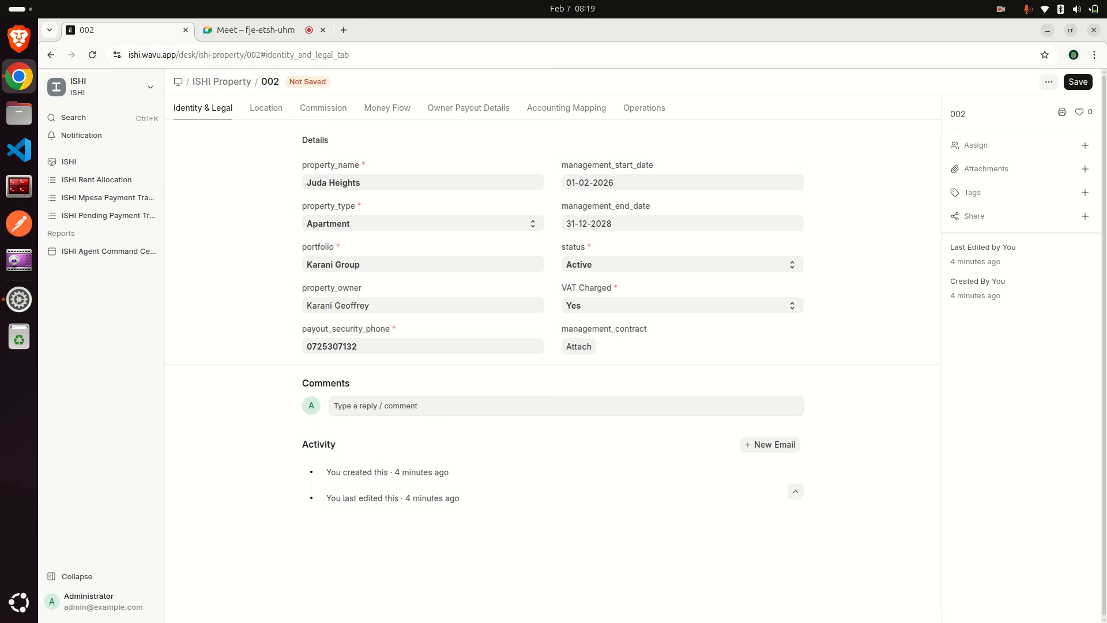
{"action": "left_click_drag", "start_coordinate": [358, 347], "coordinate": [338, 346]}
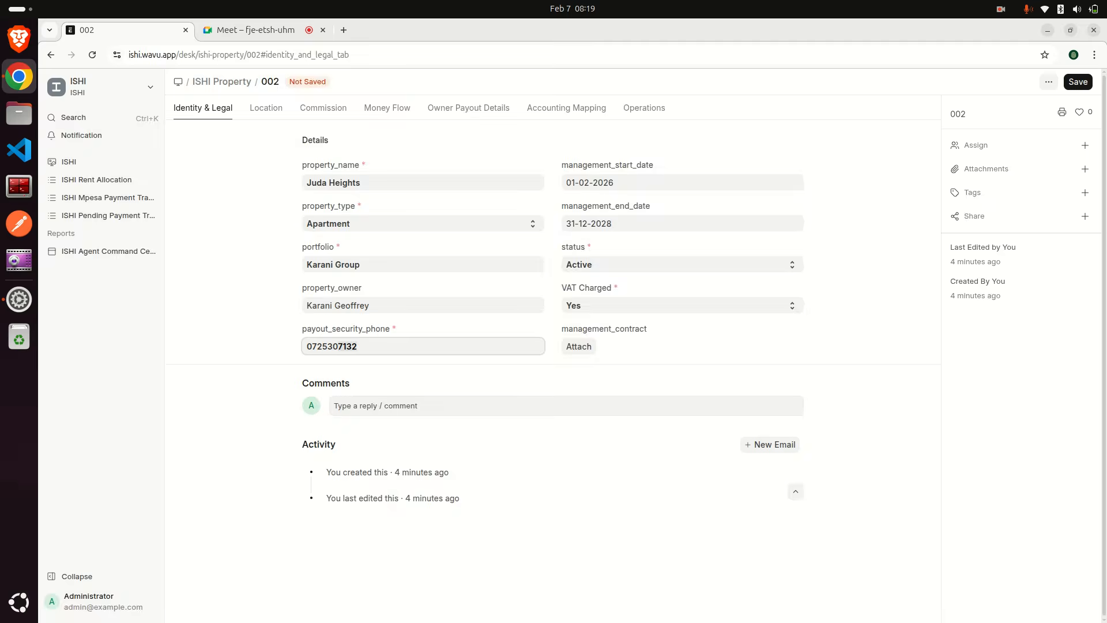
{"action": "key", "text": "ctrl+s"}
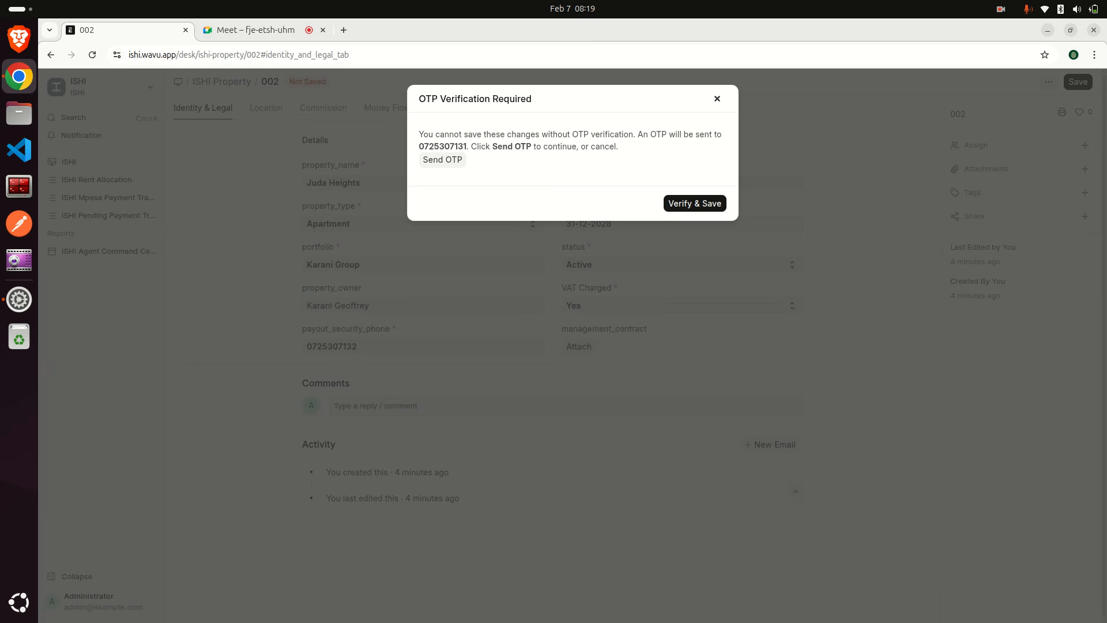
{"action": "left_click_drag", "start_coordinate": [471, 147], "coordinate": [548, 147]}
{"action": "left_click_drag", "start_coordinate": [419, 146], "coordinate": [486, 147]}
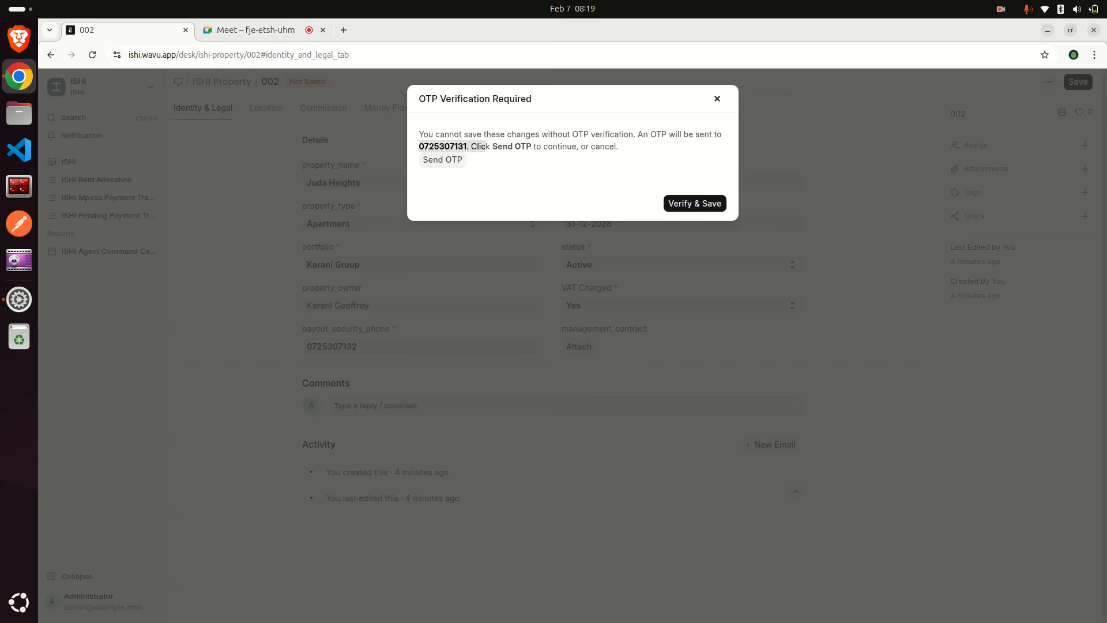
{"action": "left_click", "coordinate": [443, 160]}
{"action": "left_click", "coordinate": [256, 30]}
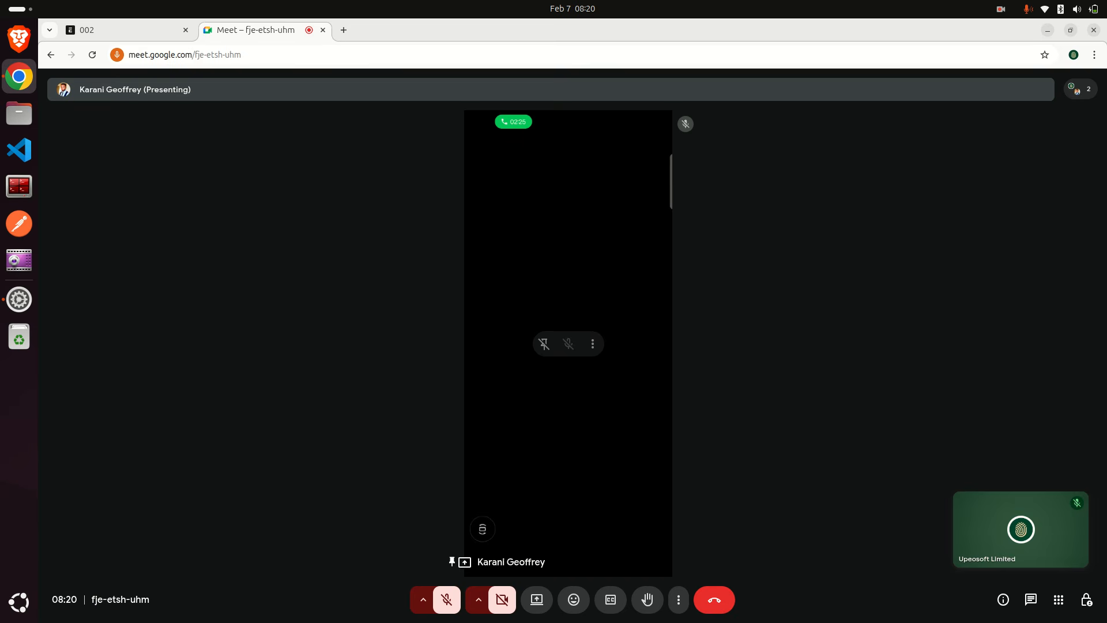
- Cancel the OTP verification prompt on property 002 without saving
{"action": "key", "text": "ctrl+Tab"}
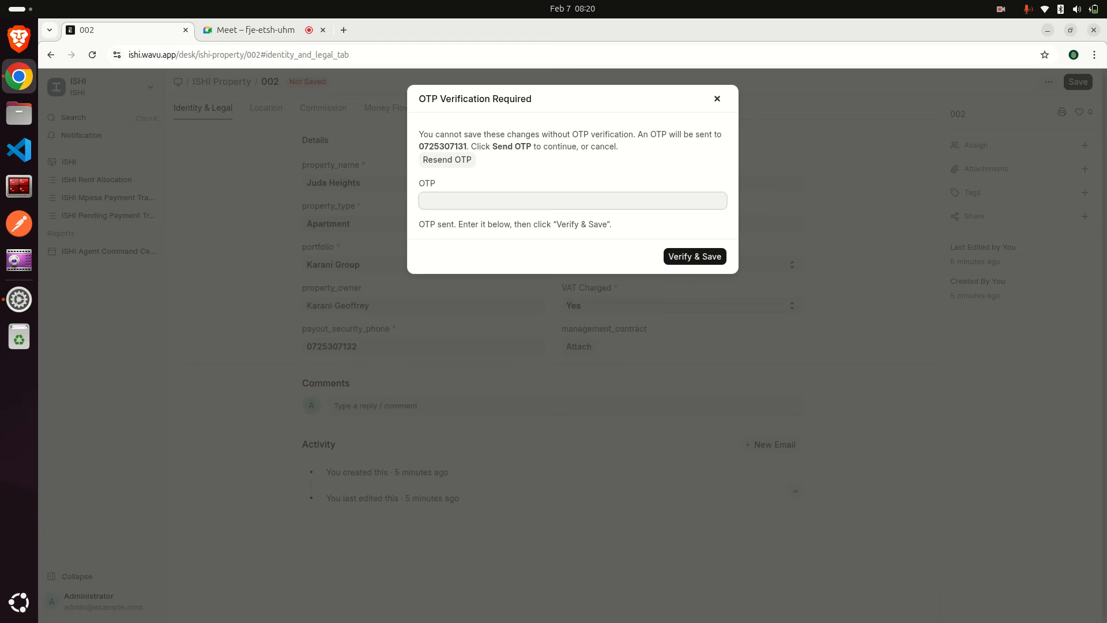
{"action": "double_click", "coordinate": [427, 183]}
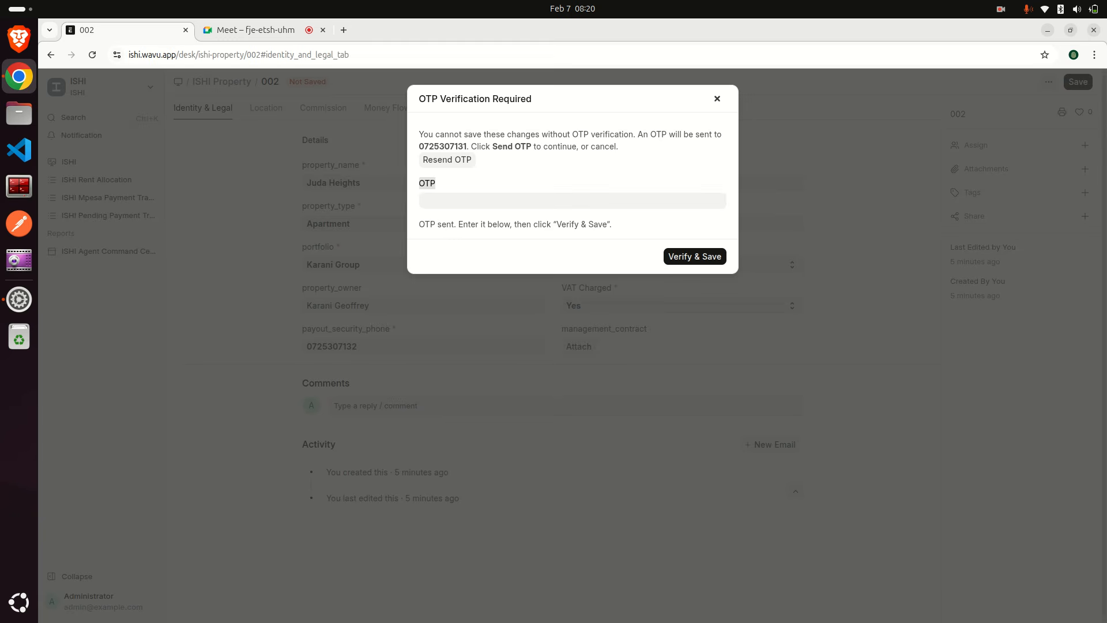
{"action": "left_click_drag", "start_coordinate": [452, 224], "coordinate": [612, 225]}
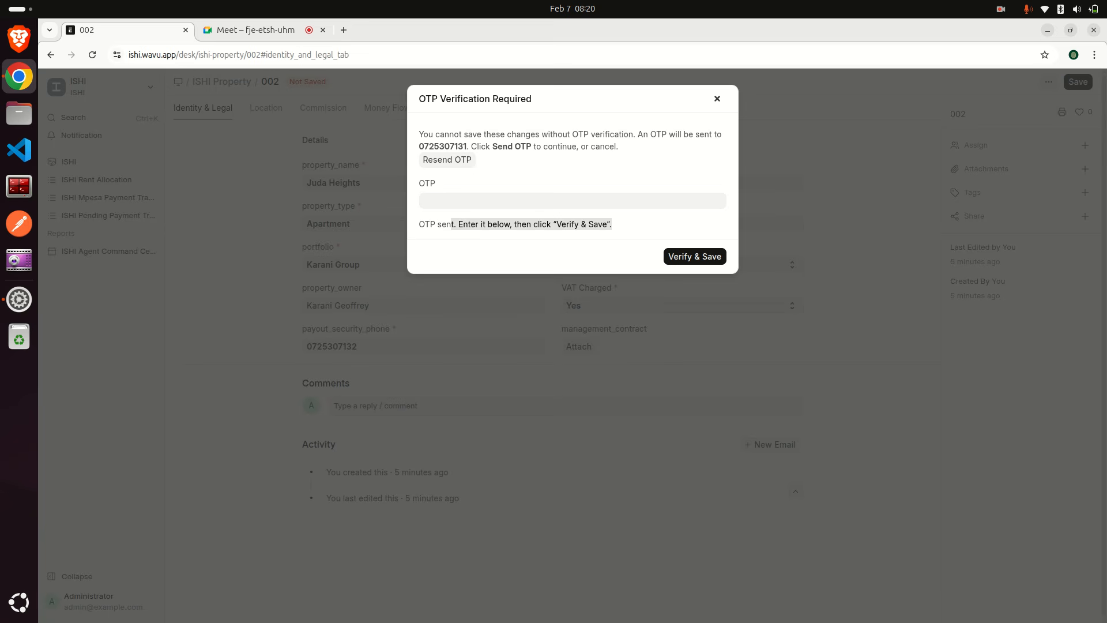
{"action": "left_click_drag", "start_coordinate": [431, 183], "coordinate": [419, 184]}
{"action": "left_click", "coordinate": [427, 184]}
{"action": "key", "text": "Escape"}
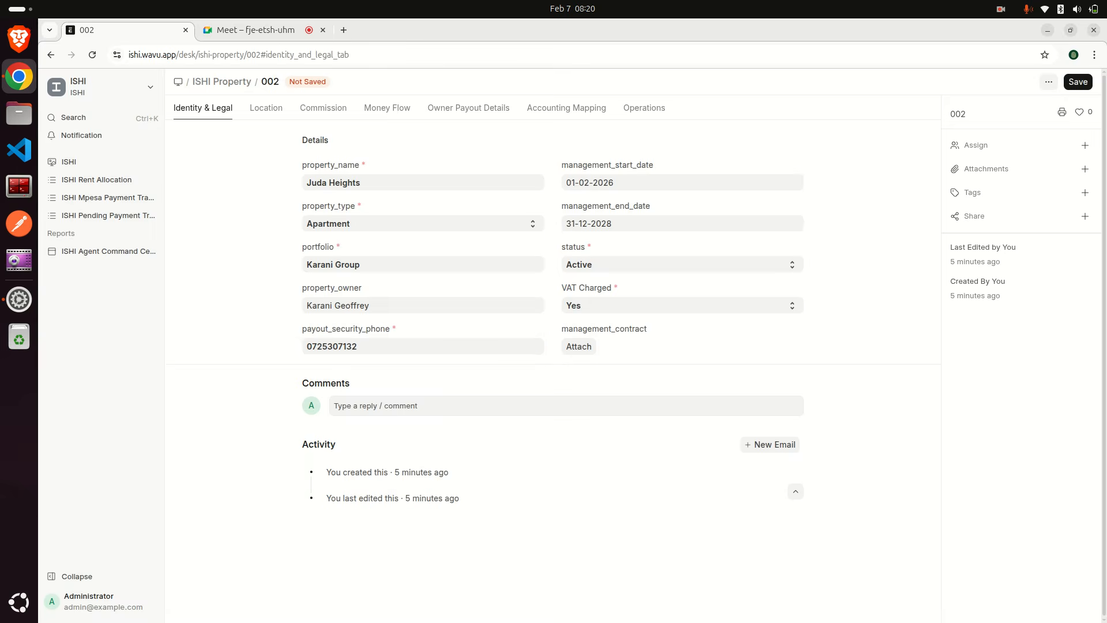
- Reload the property 002 page to discard the unsaved payout phone edit
{"action": "left_click", "coordinate": [369, 346]}
{"action": "left_click_drag", "start_coordinate": [307, 347], "coordinate": [357, 347]}
{"action": "left_click", "coordinate": [366, 346]}
{"action": "right_click", "coordinate": [254, 344]}
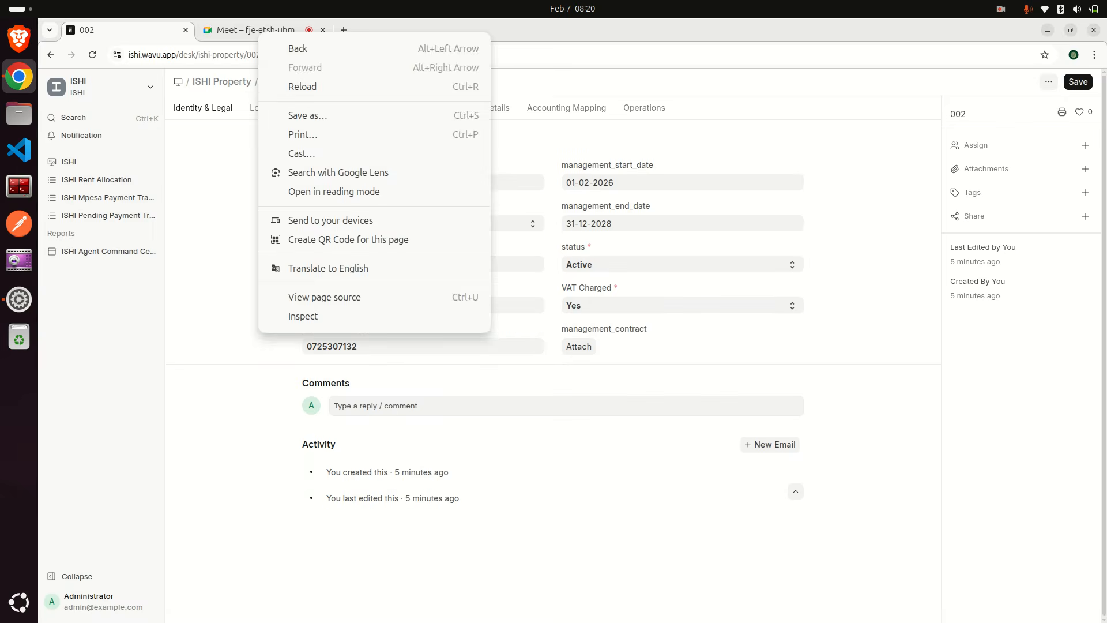
{"action": "left_click", "coordinate": [294, 87]}
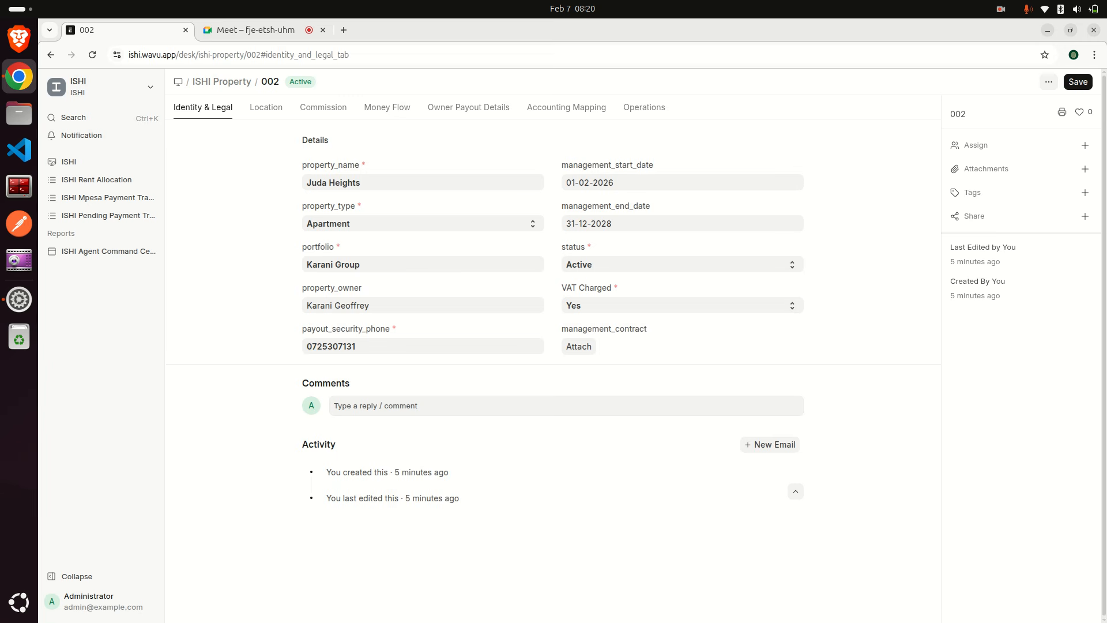
- Replace the Novate Edge payout bank account with the Standard Chartered account and save
{"action": "left_click", "coordinate": [468, 108]}
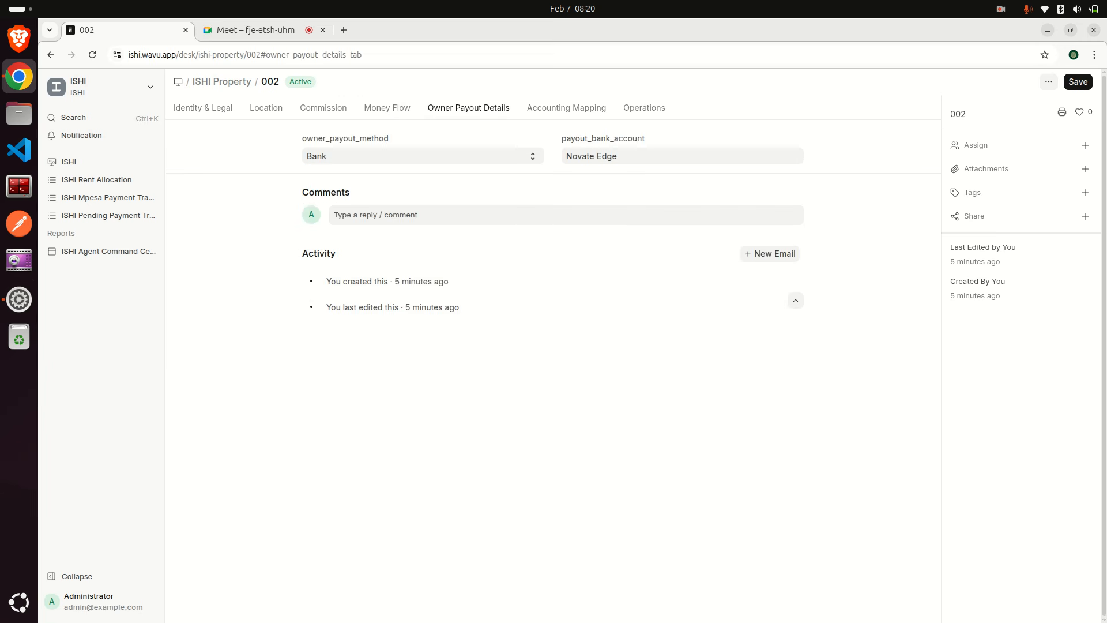
{"action": "left_click_drag", "start_coordinate": [555, 149], "coordinate": [645, 142]}
{"action": "left_click", "coordinate": [646, 143]}
{"action": "left_click_drag", "start_coordinate": [565, 156], "coordinate": [619, 157]}
{"action": "key", "text": "BackSpace"}
{"action": "key", "text": "Return"}
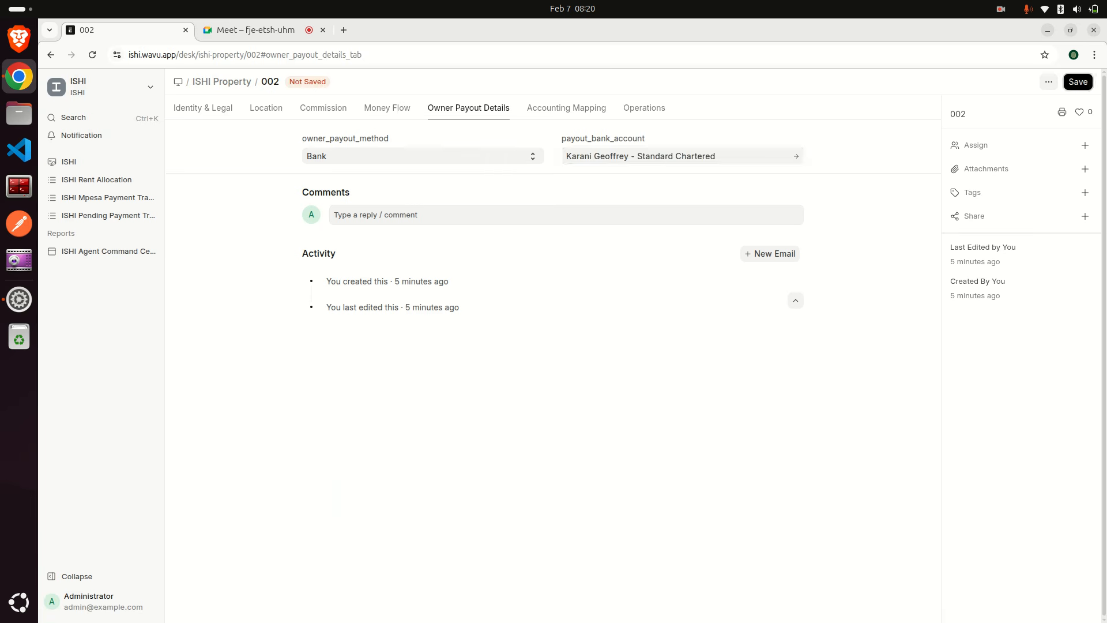
{"action": "key", "text": "ctrl+s"}
- Cancel the verification prompt and point out the payout_bank_account field
{"action": "double_click", "coordinate": [442, 146]}
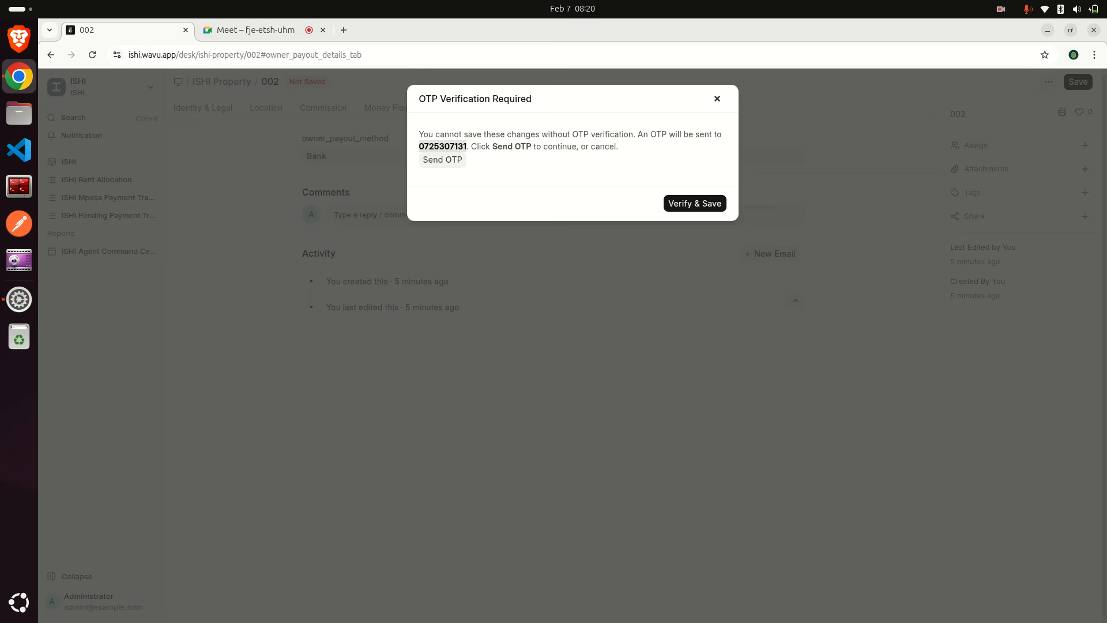
{"action": "key", "text": "Escape"}
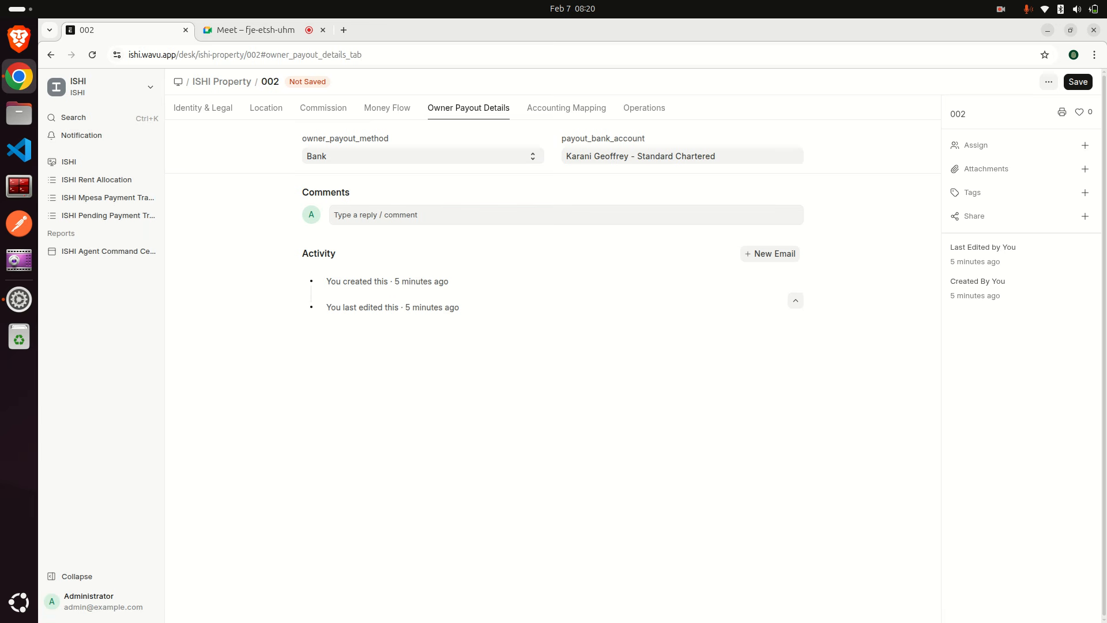
{"action": "left_click_drag", "start_coordinate": [562, 139], "coordinate": [645, 139]}
{"action": "left_click", "coordinate": [657, 139]}
{"action": "double_click", "coordinate": [603, 139]}
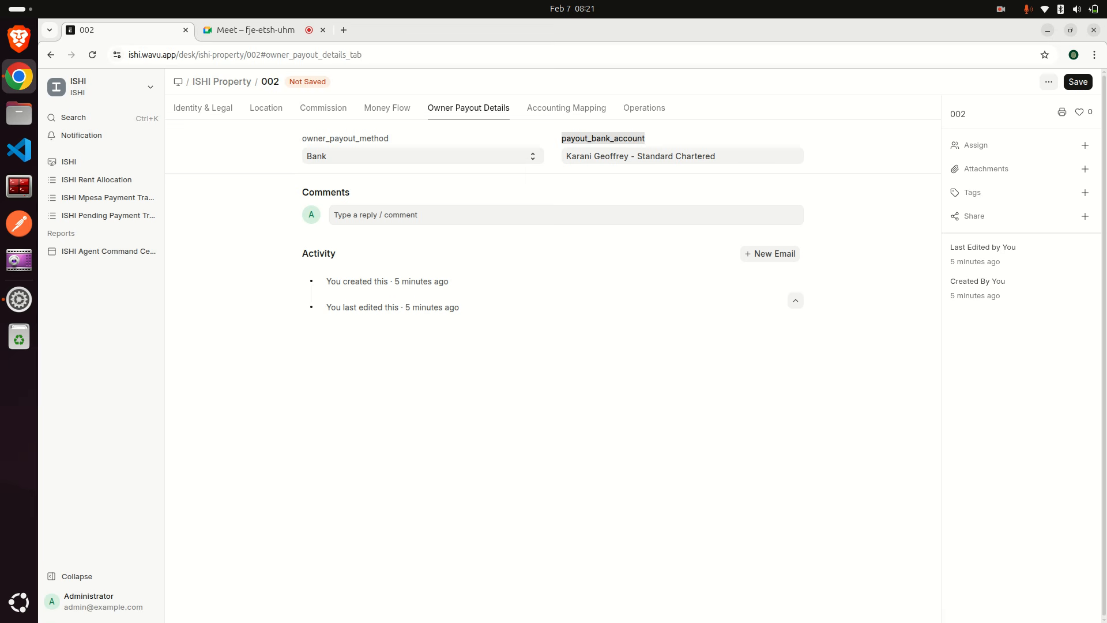
{"action": "left_click", "coordinate": [603, 138]}
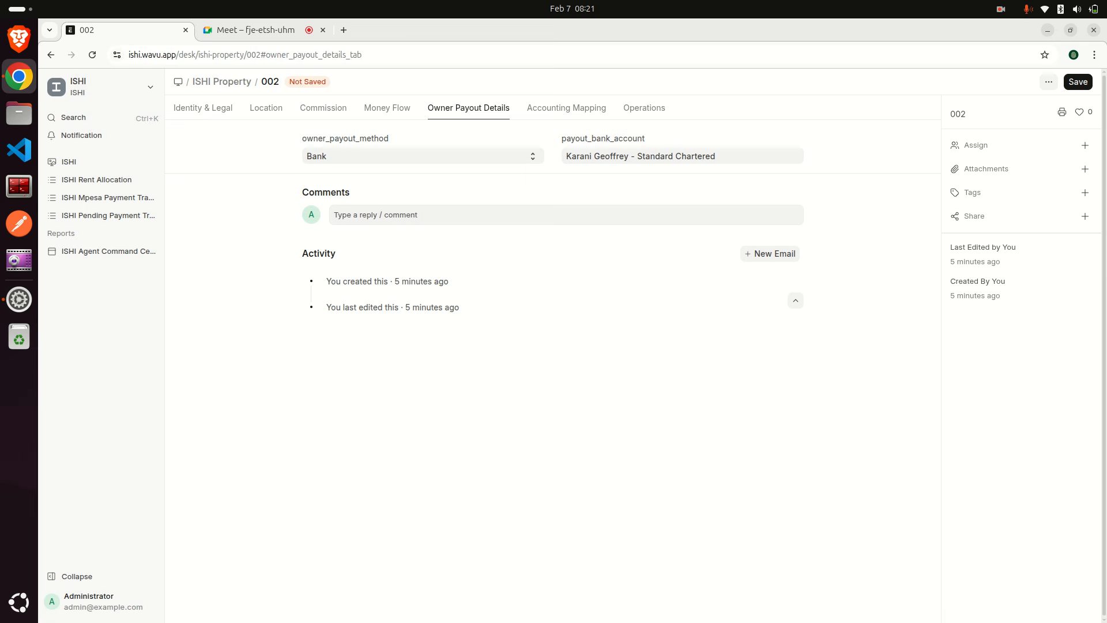
- Save property 002 by requesting an OTP and entering the corrected verification code
{"action": "left_click", "coordinate": [1077, 82]}
{"action": "left_click", "coordinate": [442, 160]}
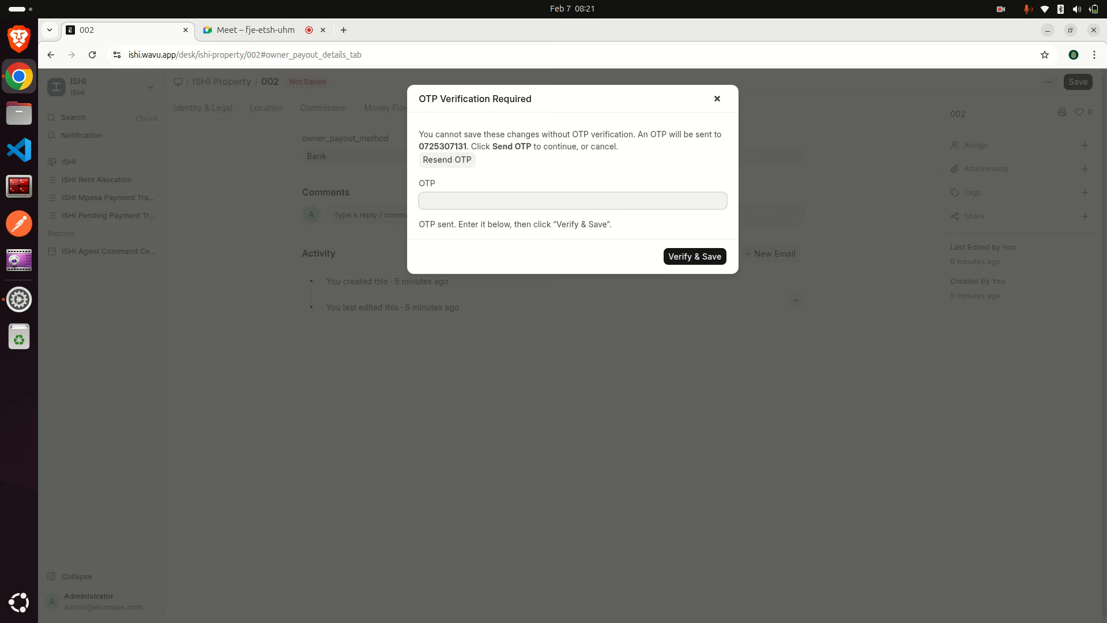
{"action": "key", "text": "Return"}
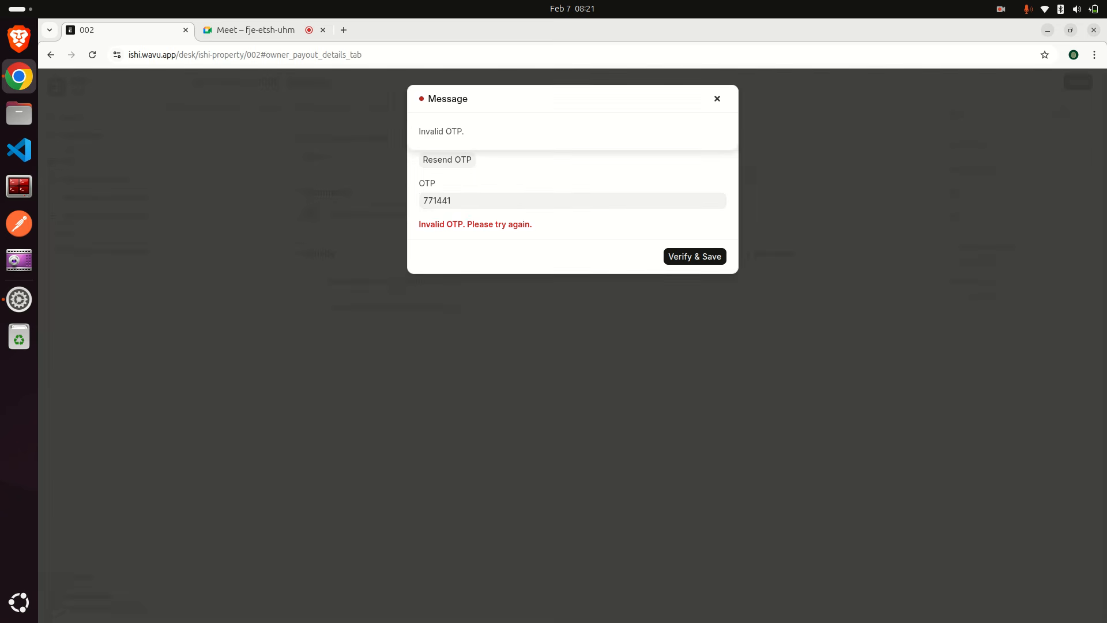
{"action": "key", "text": "Escape"}
{"action": "type", "text": "0"}
{"action": "key", "text": "Return"}
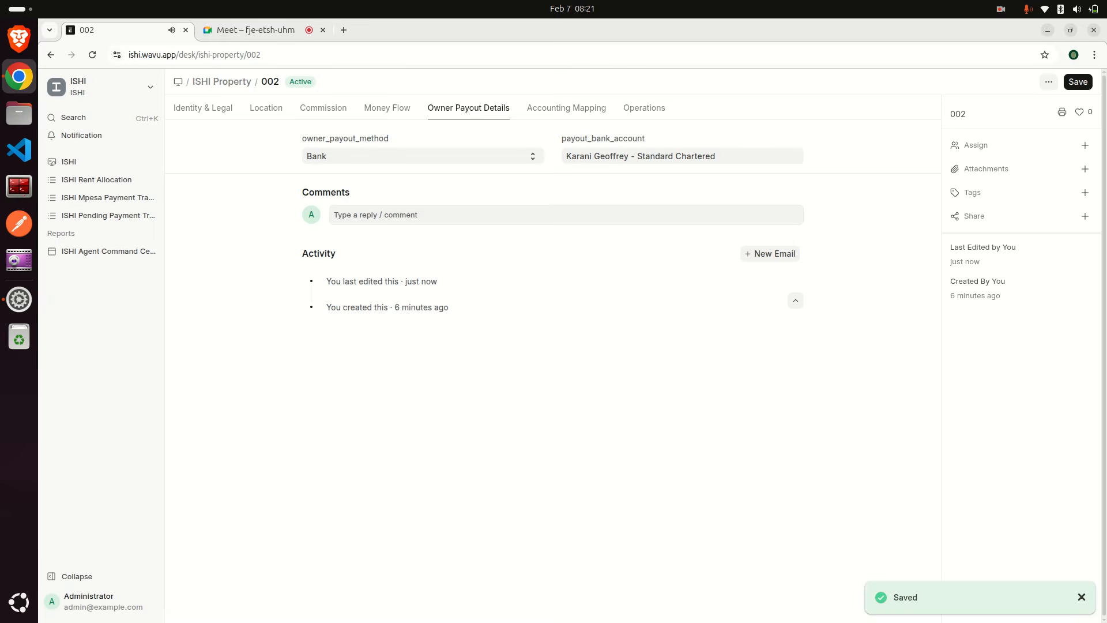
- Point out the saved payout_bank_account field and close the Google Meet page
{"action": "left_click_drag", "start_coordinate": [562, 138], "coordinate": [644, 139]}
{"action": "left_click", "coordinate": [645, 139]}
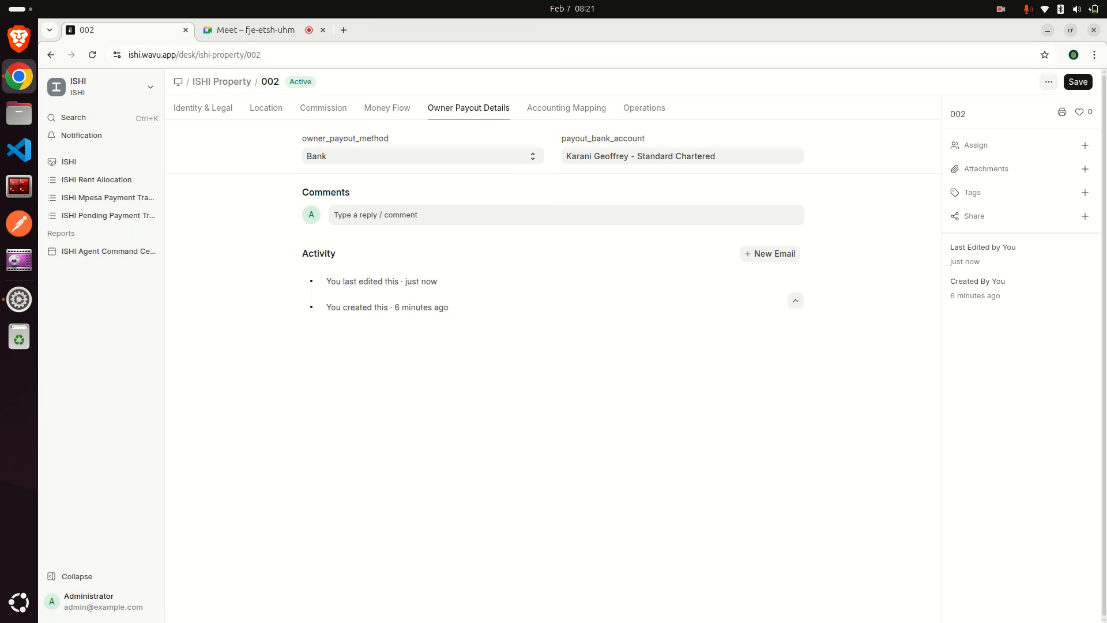
{"action": "left_click", "coordinate": [323, 30]}
- Open the ISHI workspace in a new tab and open the Novate Edge bank account via 'bank ac' search
{"action": "right_click", "coordinate": [78, 163]}
{"action": "left_click", "coordinate": [110, 173]}
{"action": "left_click", "coordinate": [248, 30]}
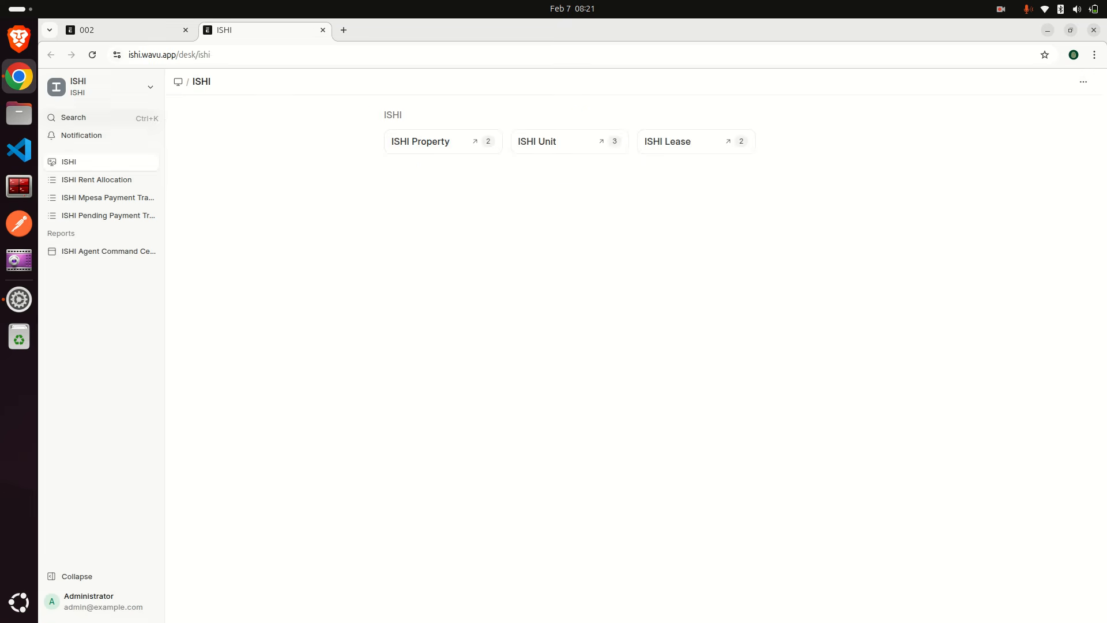
{"action": "key", "text": "ctrl+k"}
{"action": "type", "text": "bank ac"}
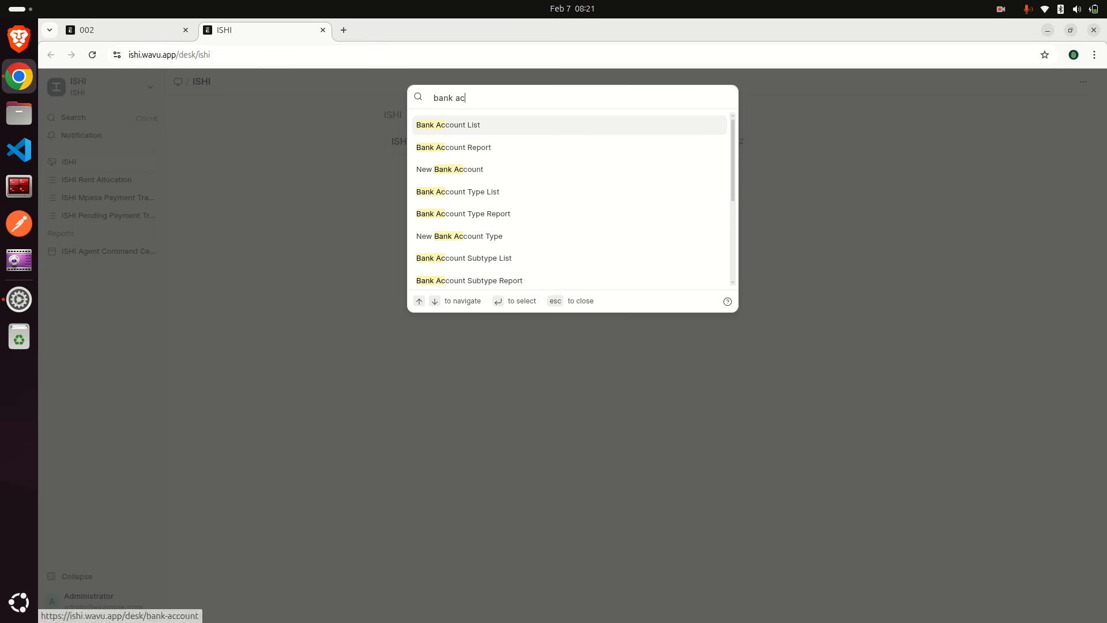
{"action": "key", "text": "Return"}
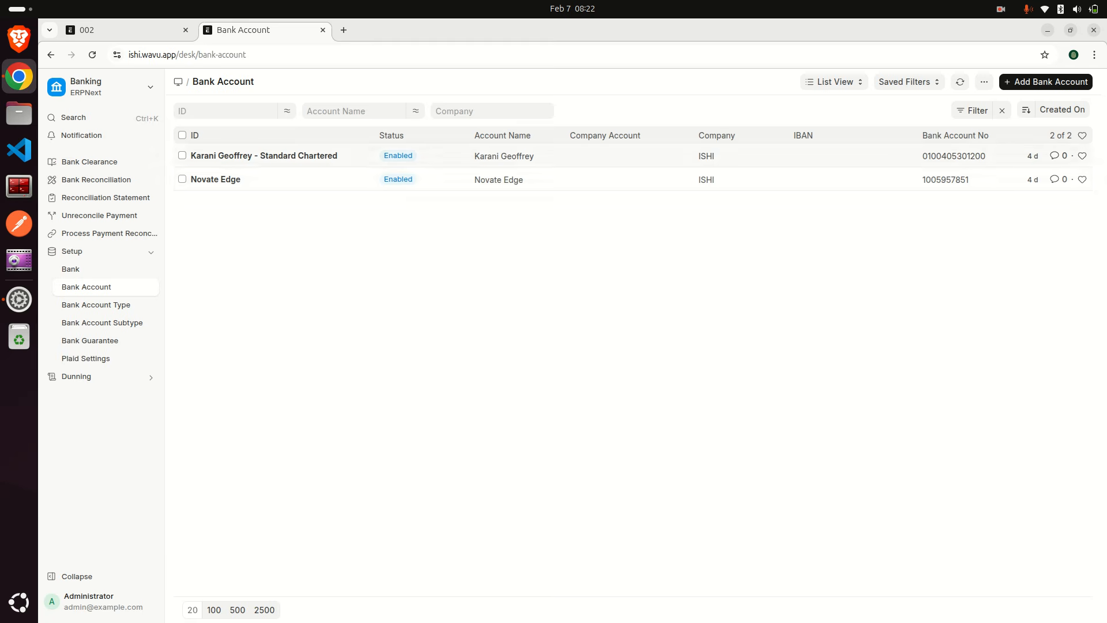
{"action": "left_click", "coordinate": [216, 179]}
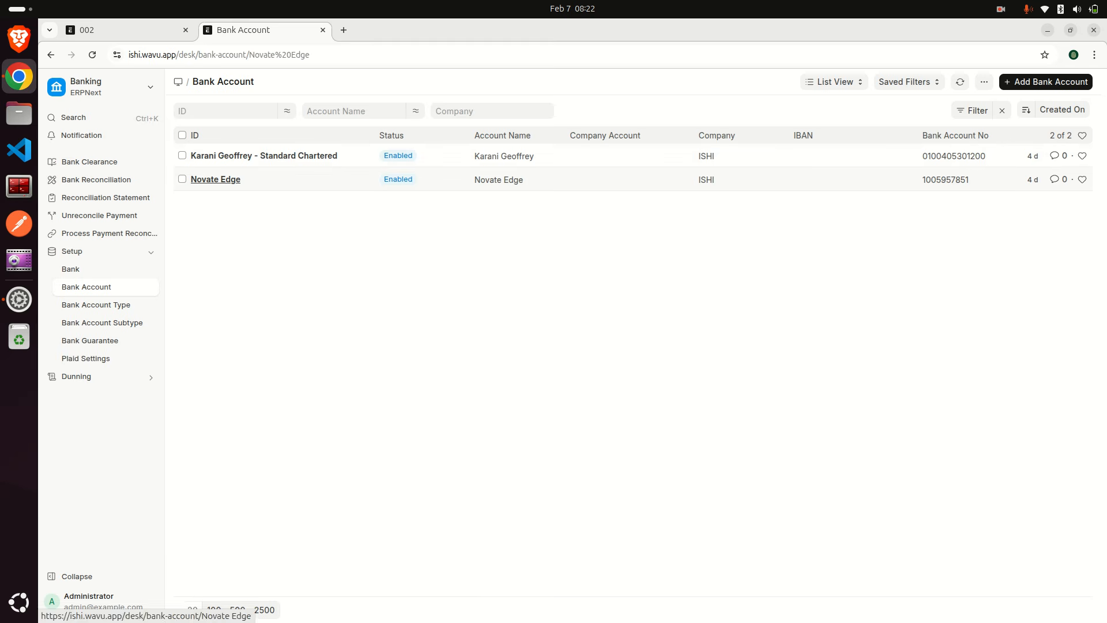
- Append 5 to the Bank Account No, save, then cancel the required OTP verification
{"action": "scroll", "coordinate": [552, 358], "scroll_direction": "down", "scroll_amount": 3}
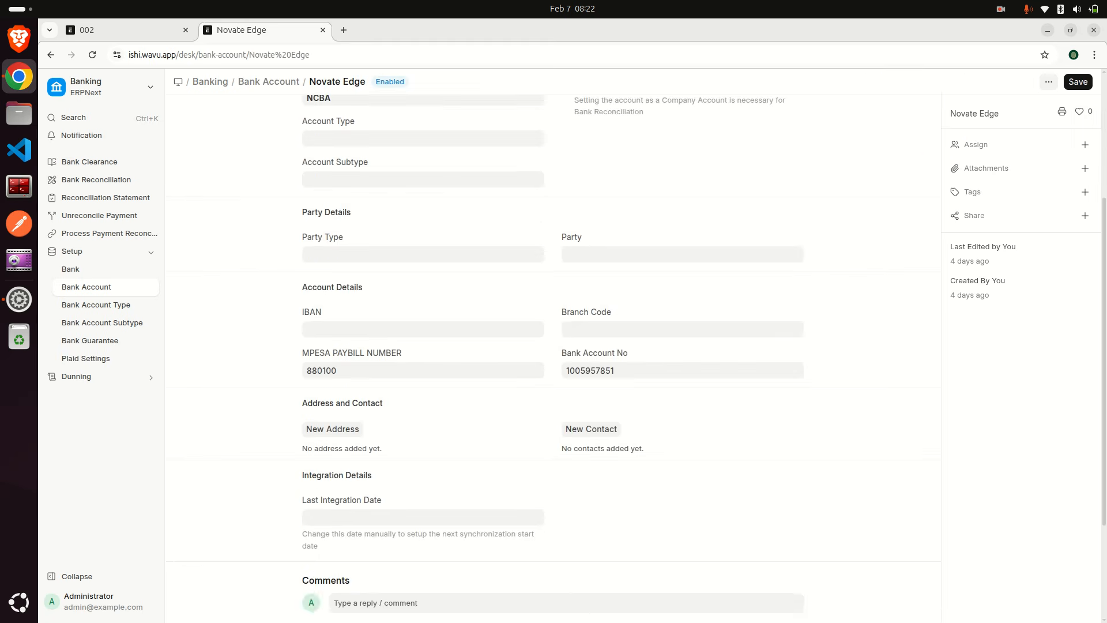
{"action": "left_click", "coordinate": [626, 370]}
{"action": "type", "text": "5"}
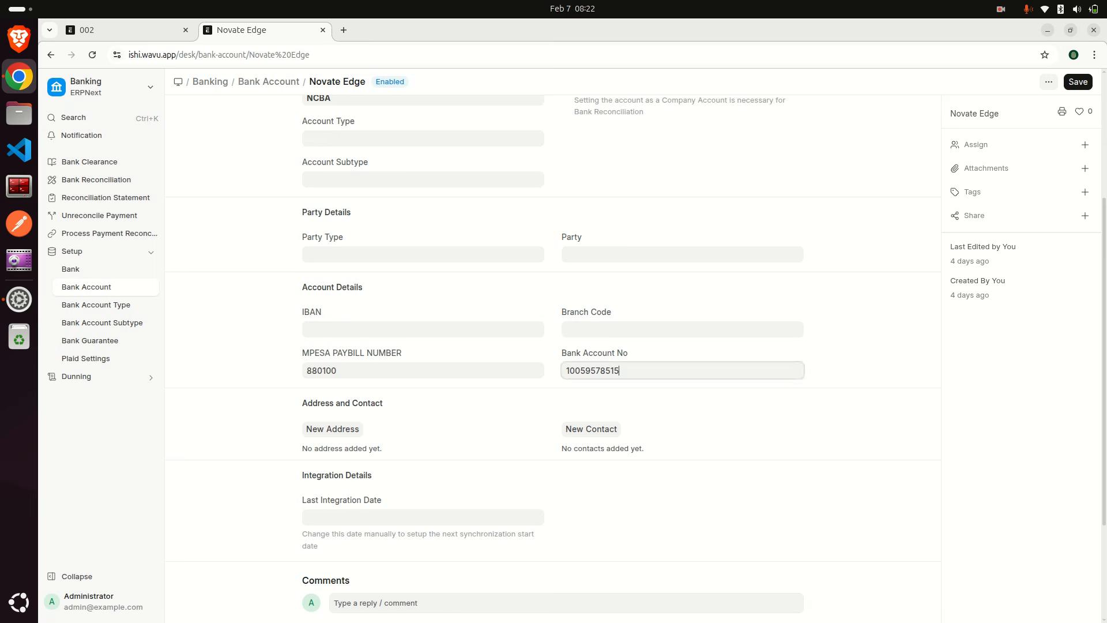
{"action": "scroll", "coordinate": [552, 357], "scroll_direction": "up", "scroll_amount": 1}
{"action": "key", "text": "ctrl+s"}
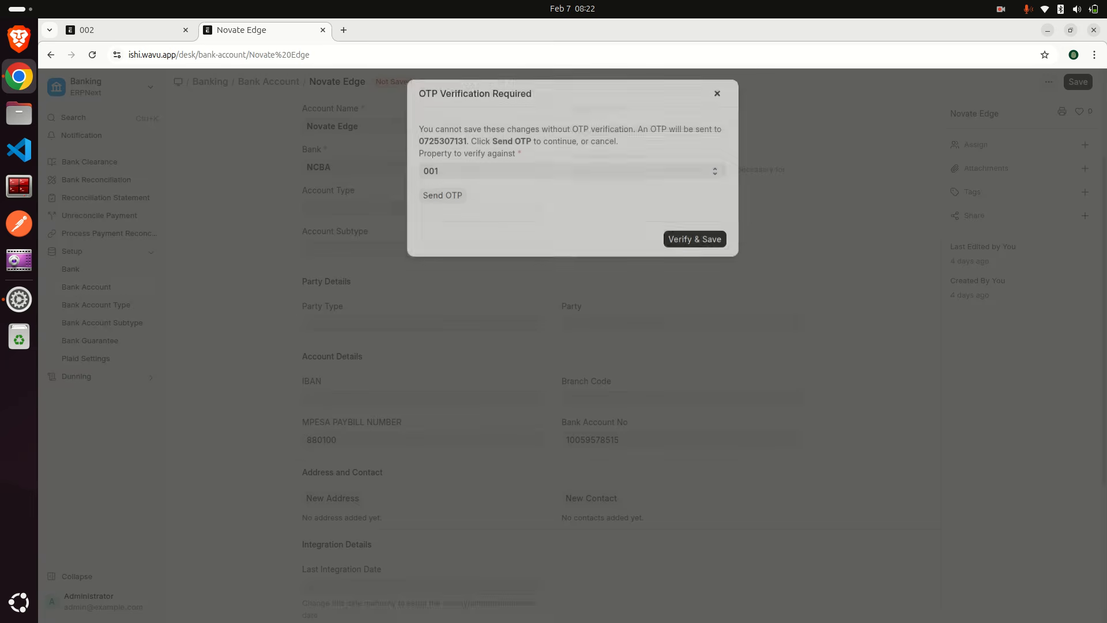
{"action": "left_click_drag", "start_coordinate": [578, 134], "coordinate": [618, 147]}
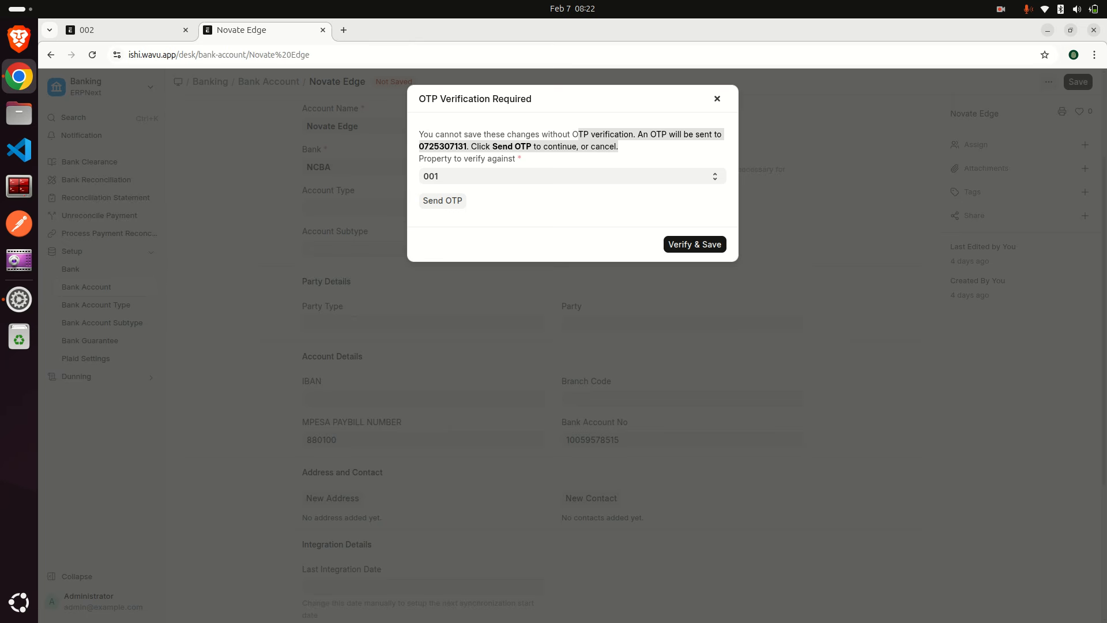
{"action": "left_click", "coordinate": [620, 147]}
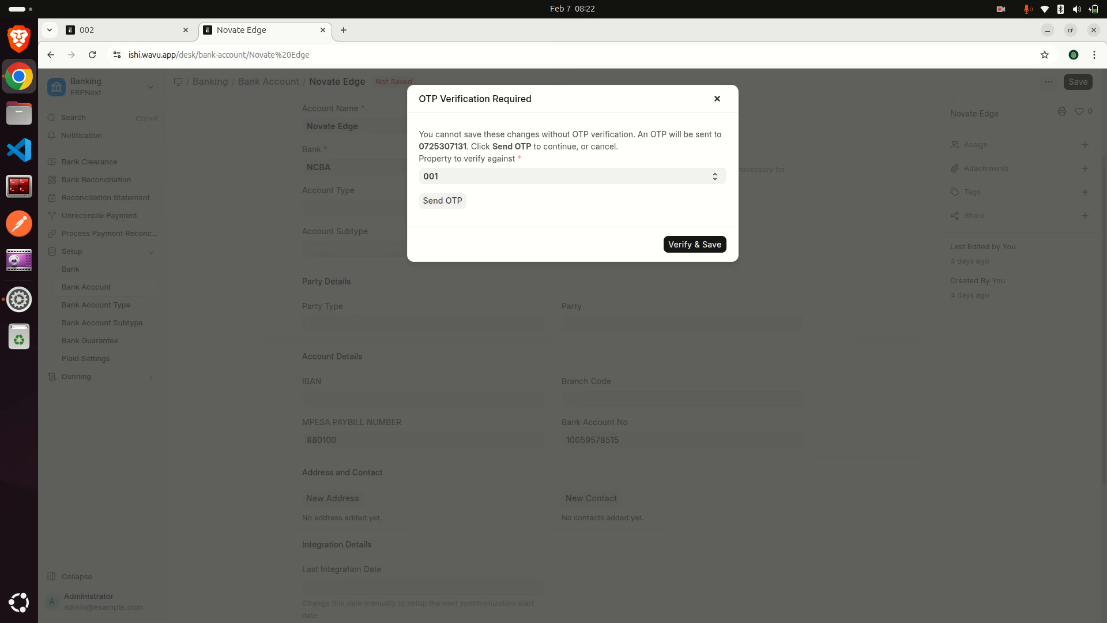
{"action": "left_click", "coordinate": [717, 98]}
- Return to property 002's Identity & Legal tab and point out the payout security phone
{"action": "left_click", "coordinate": [125, 30]}
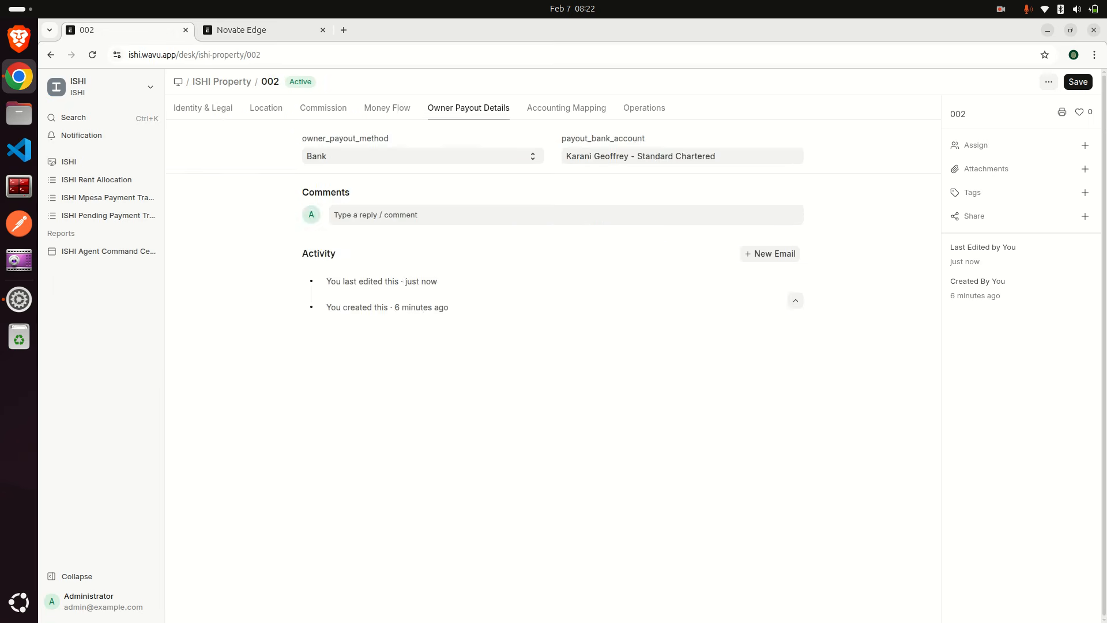
{"action": "left_click", "coordinate": [202, 107]}
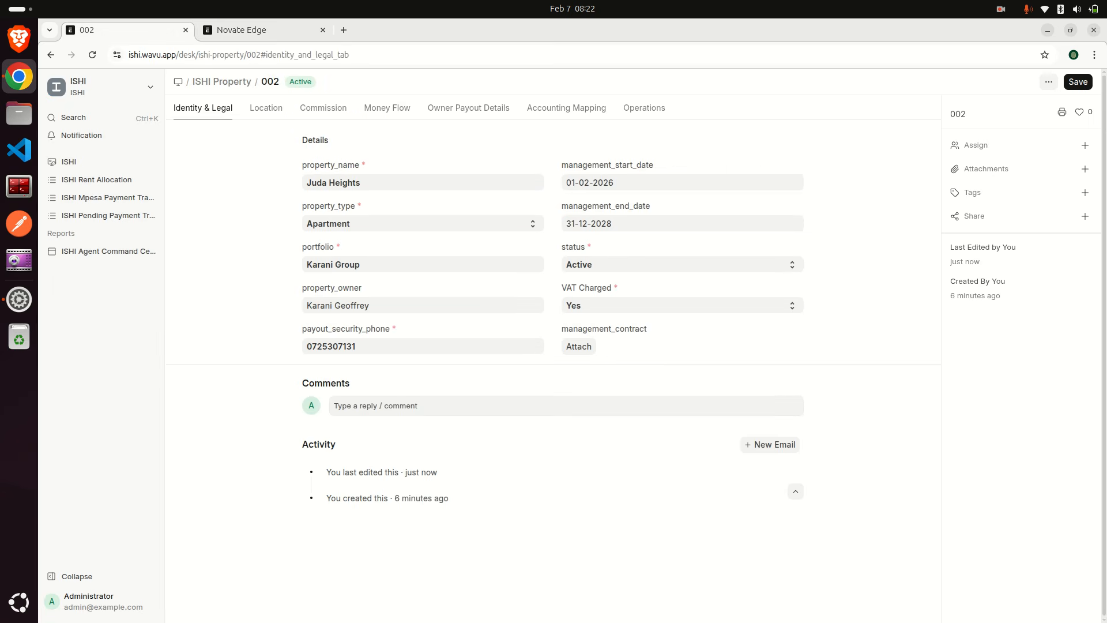
{"action": "double_click", "coordinate": [346, 329]}
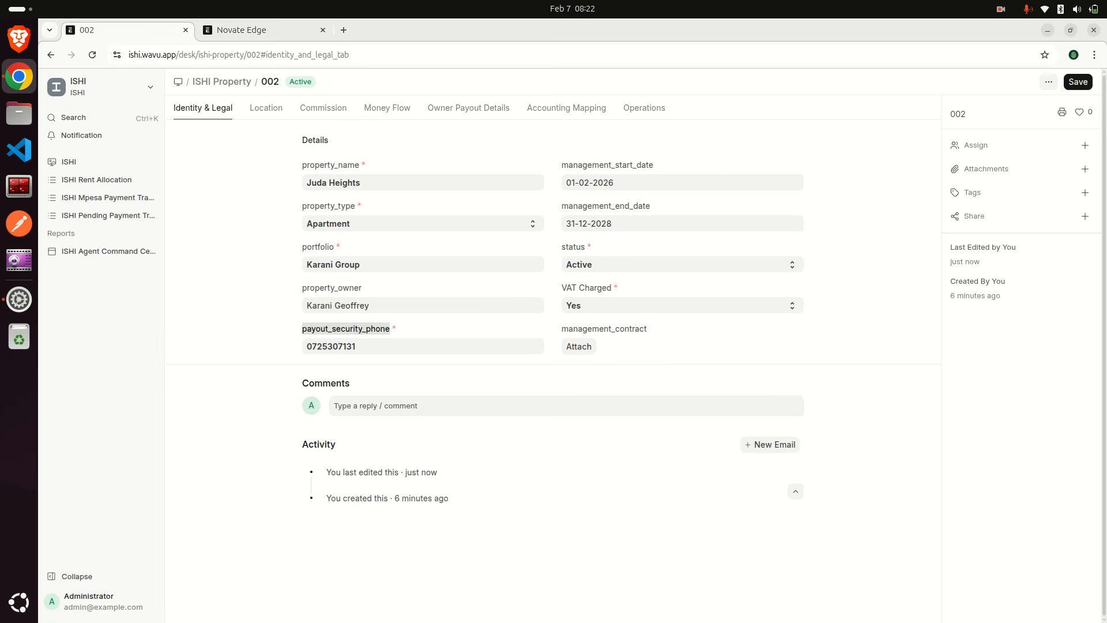
{"action": "left_click", "coordinate": [346, 328]}
{"action": "double_click", "coordinate": [330, 346]}
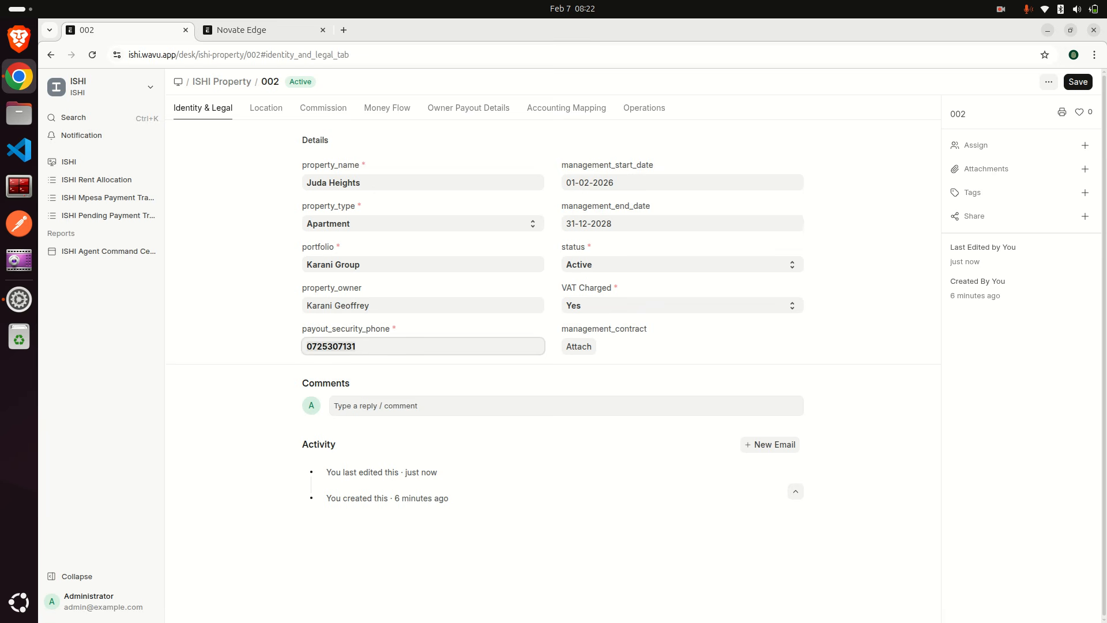
- Close the unsaved Novate Edge page, then show property 002's Owner Payout Details and Accounting Mapping
{"action": "left_click", "coordinate": [277, 30]}
{"action": "left_click", "coordinate": [323, 30]}
{"action": "double_click", "coordinate": [346, 328]}
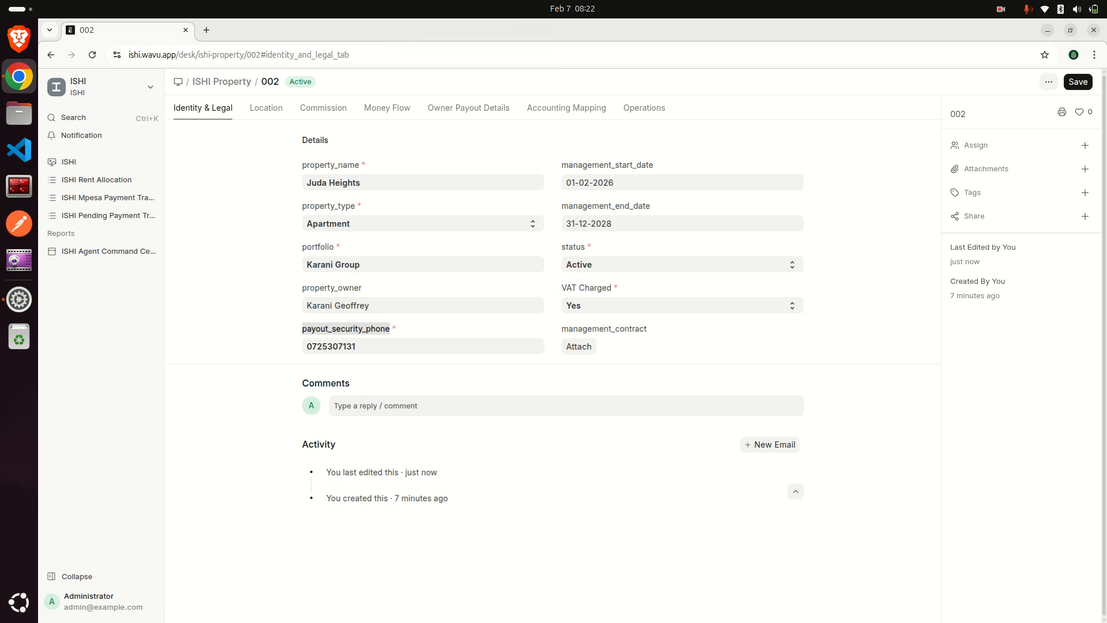
{"action": "left_click", "coordinate": [346, 346]}
{"action": "left_click_drag", "start_coordinate": [326, 329], "coordinate": [371, 329]}
{"action": "left_click", "coordinate": [371, 329]}
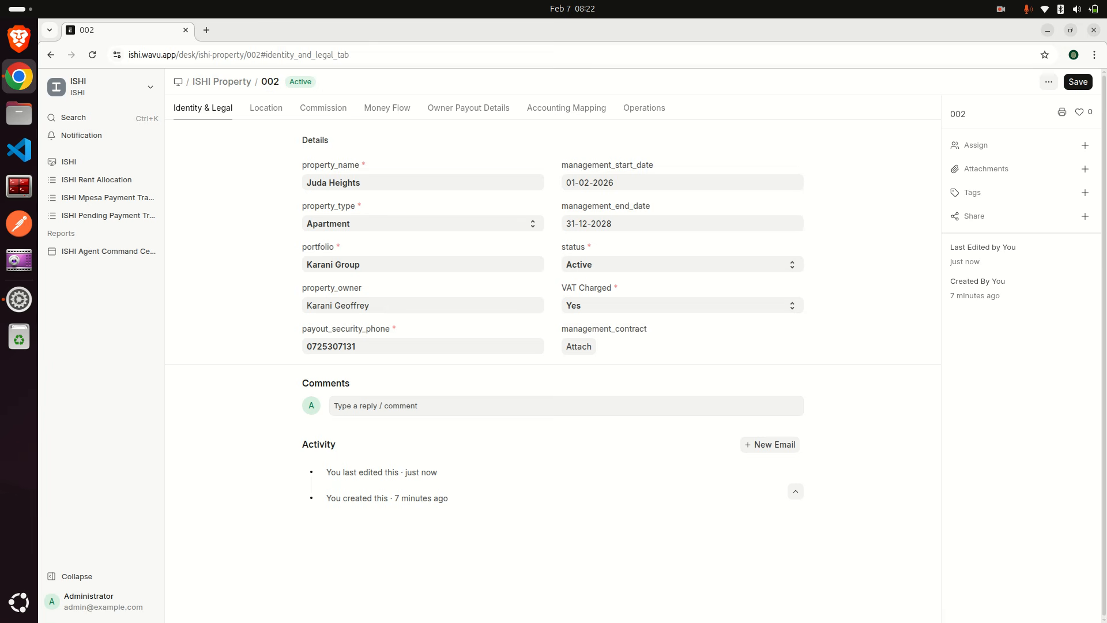
{"action": "left_click", "coordinate": [468, 108]}
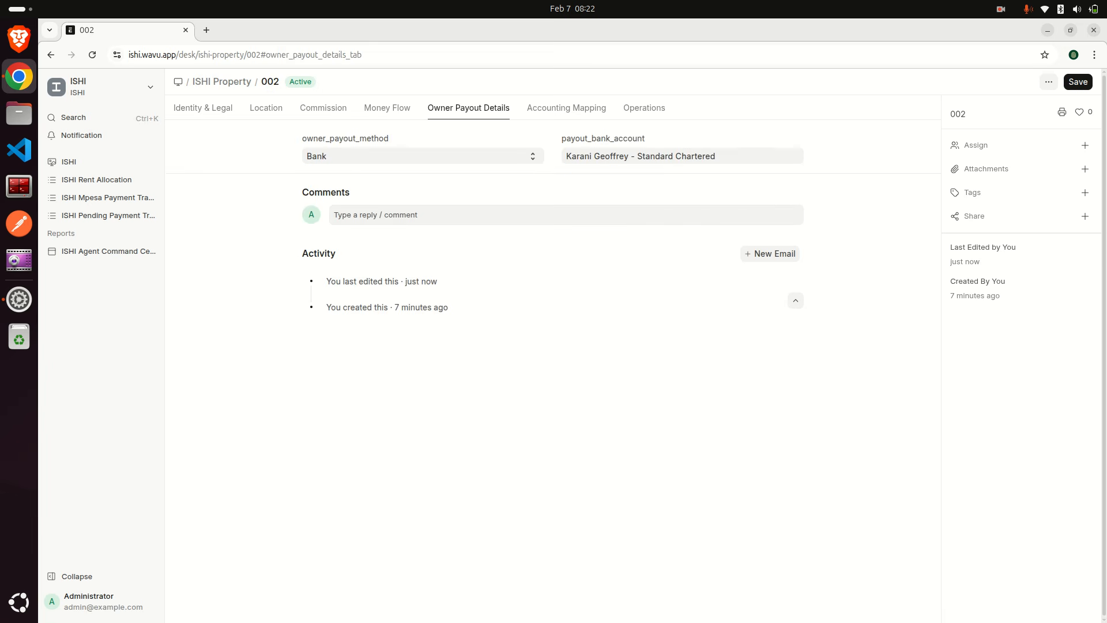
{"action": "left_click", "coordinate": [566, 108]}
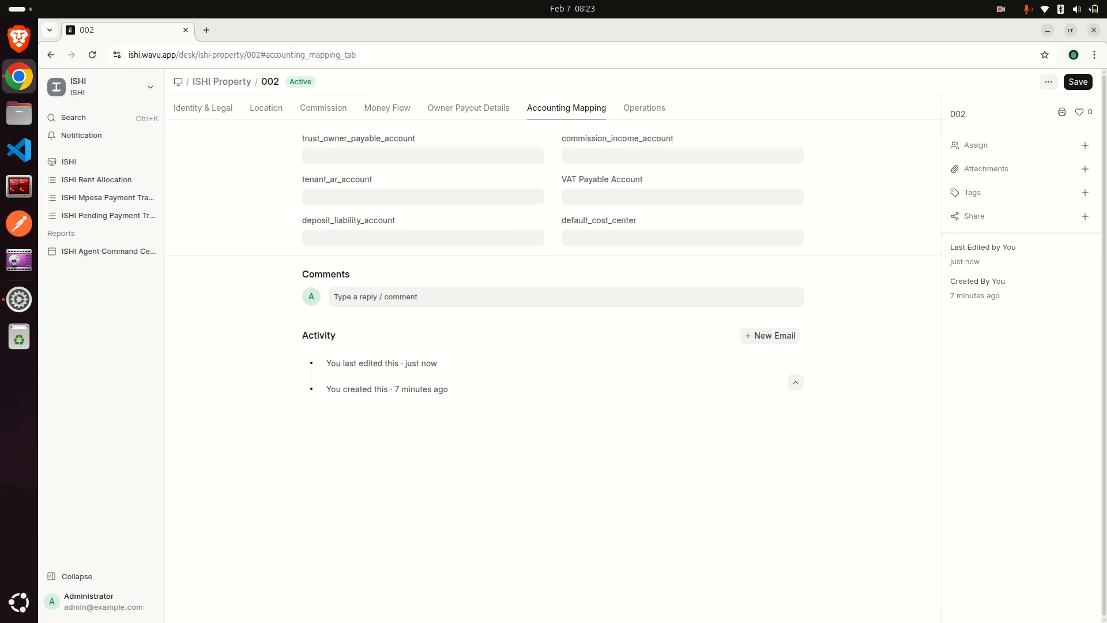
- Set trust_owner_payable_account to Owner Trust Payable - ISHI by searching 'tru'
{"action": "double_click", "coordinate": [358, 138]}
{"action": "left_click", "coordinate": [369, 156]}
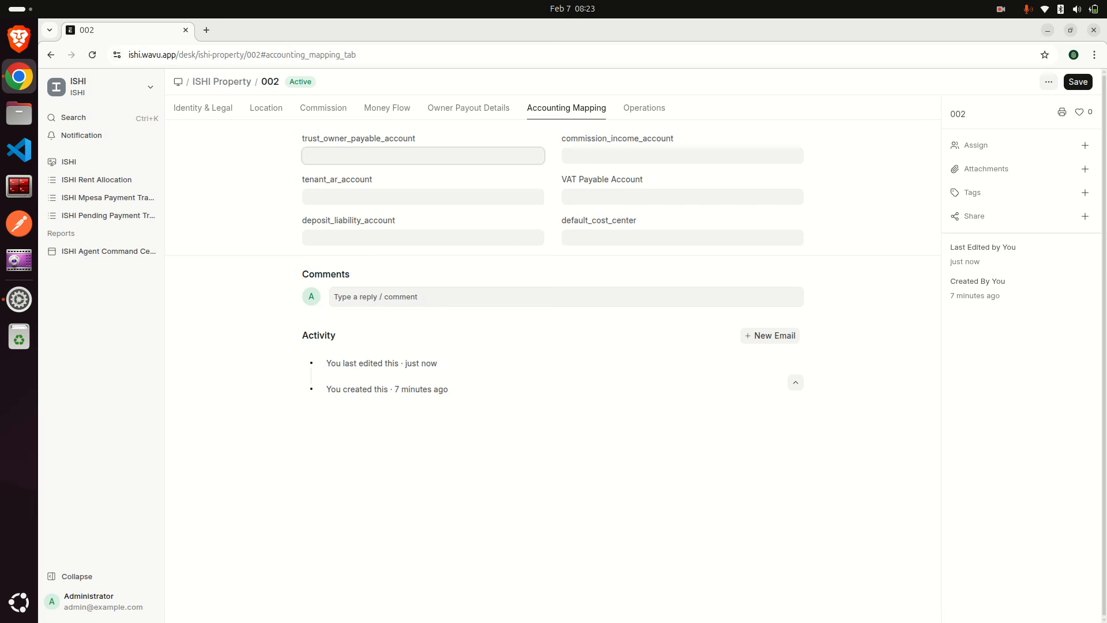
{"action": "type", "text": "tru"}
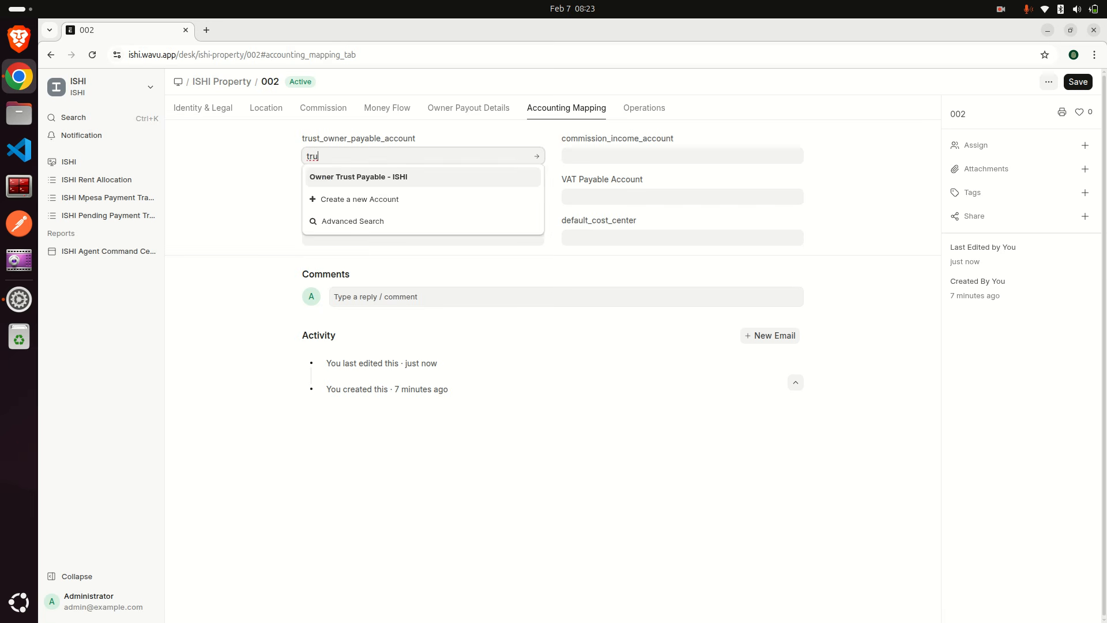
{"action": "key", "text": "Return"}
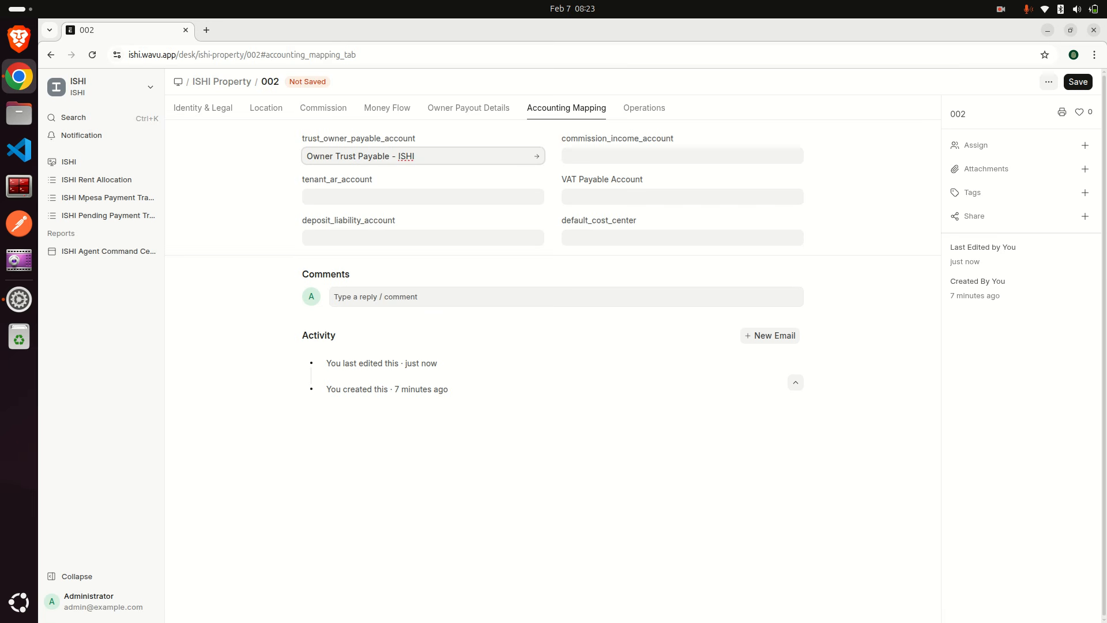
{"action": "key", "text": "ctrl+s"}
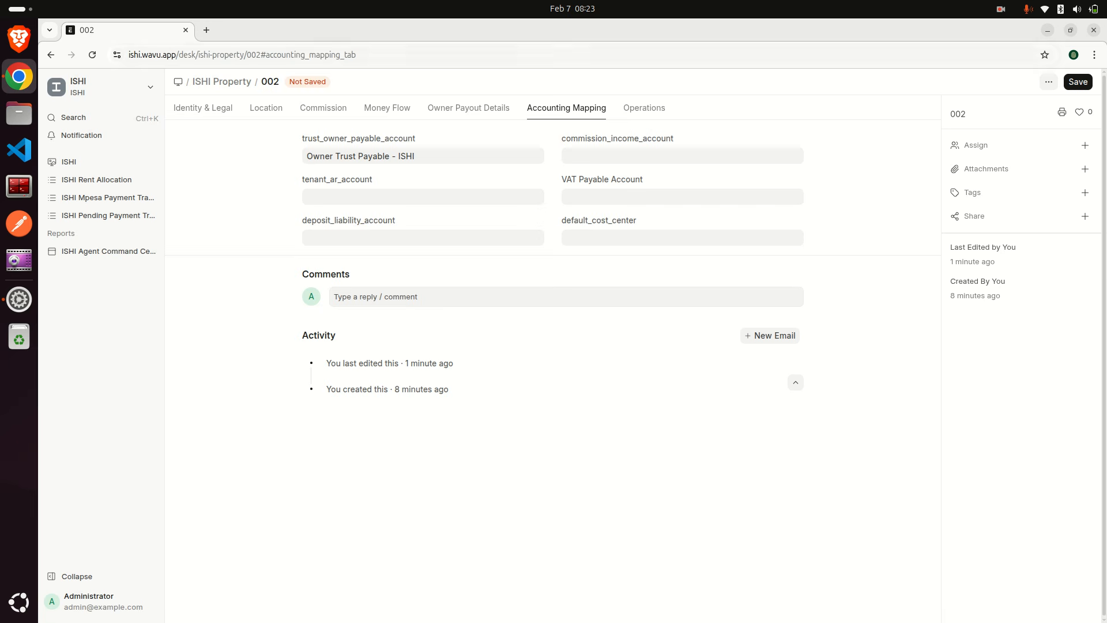
{"action": "left_click_drag", "start_coordinate": [302, 139], "coordinate": [383, 139]}
{"action": "left_click", "coordinate": [383, 139]}
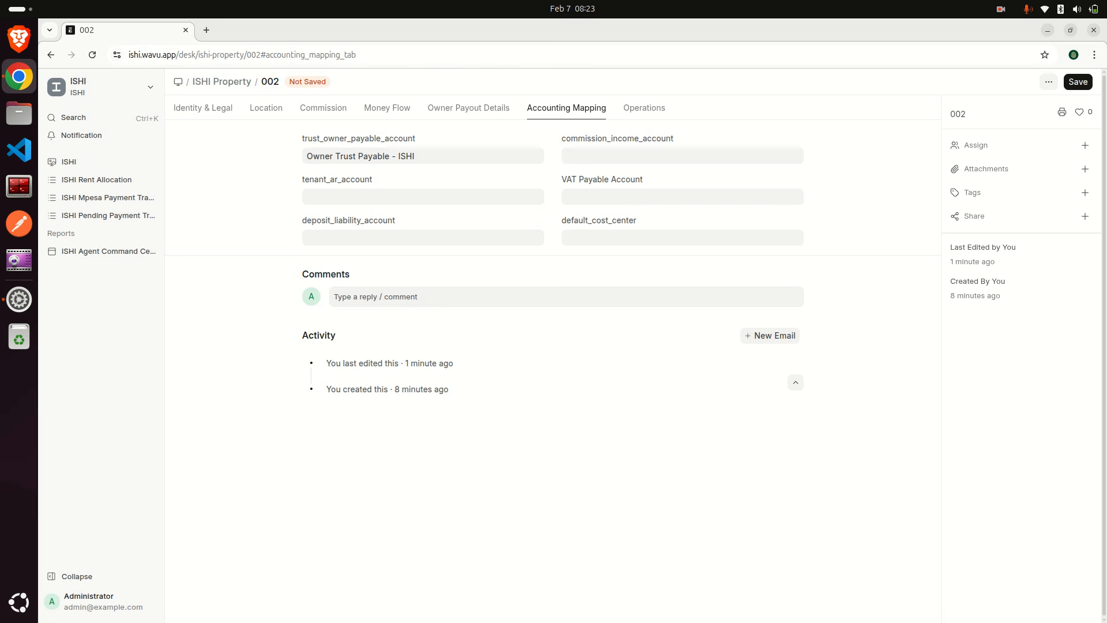
- Set tenant_ar_account to Tenant Receivables - ISHI by searching 'tenant a'
{"action": "left_click_drag", "start_coordinate": [302, 180], "coordinate": [373, 180]}
{"action": "left_click", "coordinate": [373, 180]}
{"action": "left_click", "coordinate": [369, 197]}
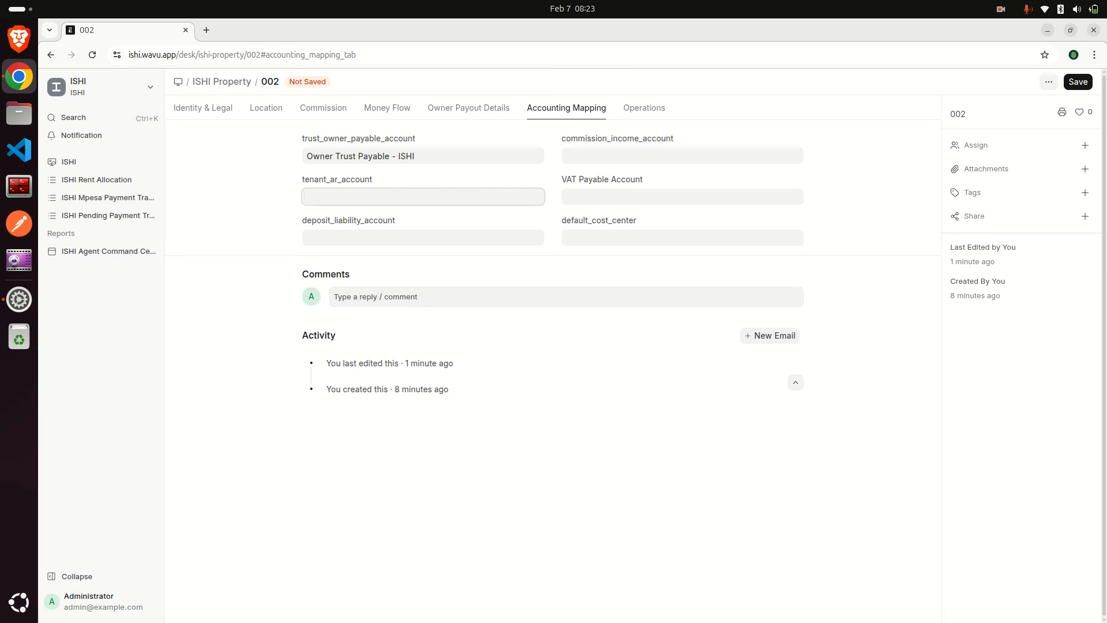
{"action": "type", "text": "tenant ar"}
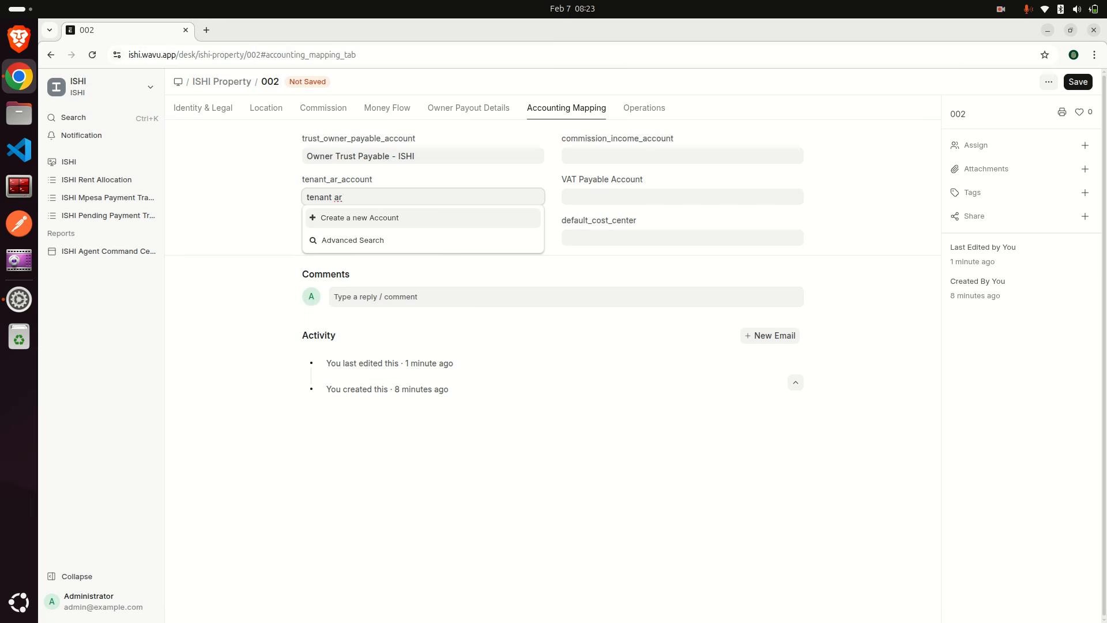
{"action": "key", "text": "BackSpace"}
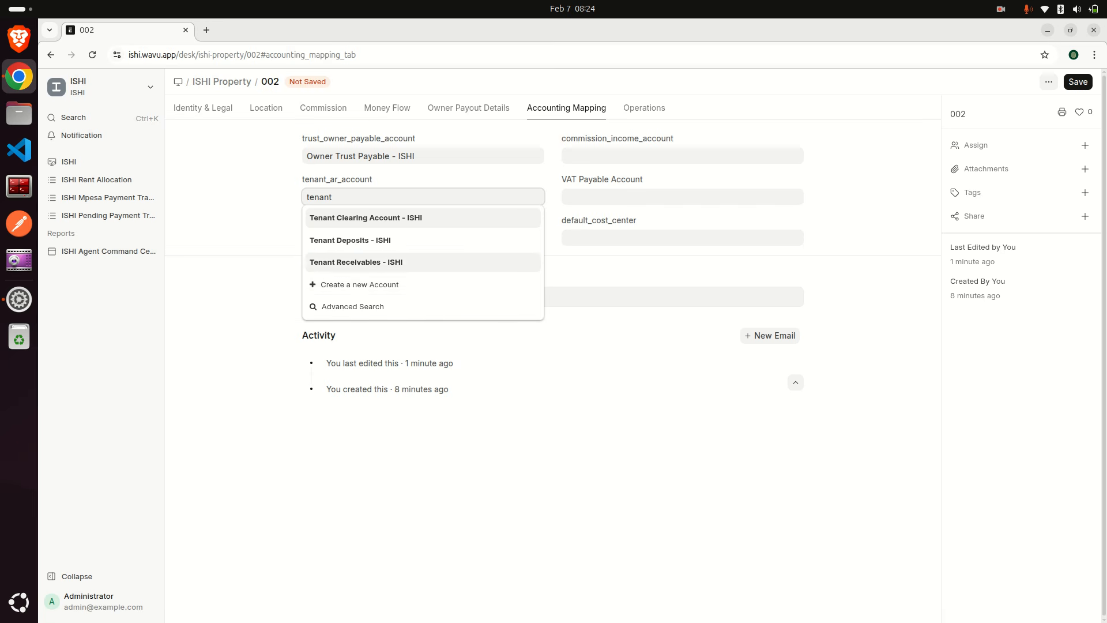
{"action": "left_click", "coordinate": [356, 261]}
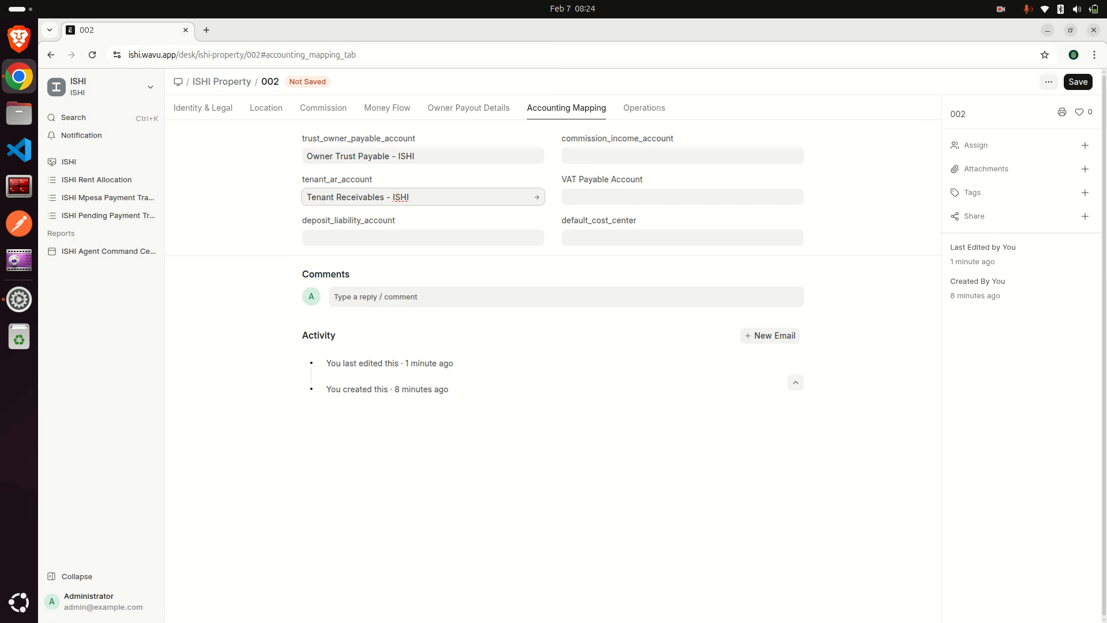
- Highlight the tenant_ar_account field name label
{"action": "double_click", "coordinate": [346, 179]}
{"action": "double_click", "coordinate": [346, 180]}
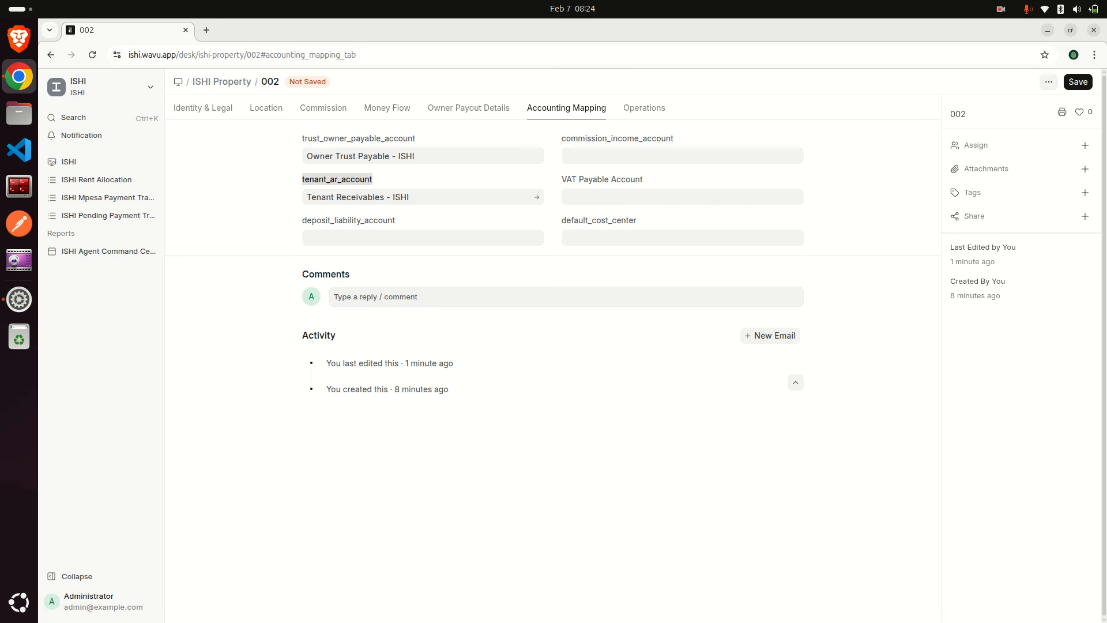
{"action": "left_click", "coordinate": [397, 197]}
{"action": "left_click", "coordinate": [392, 179]}
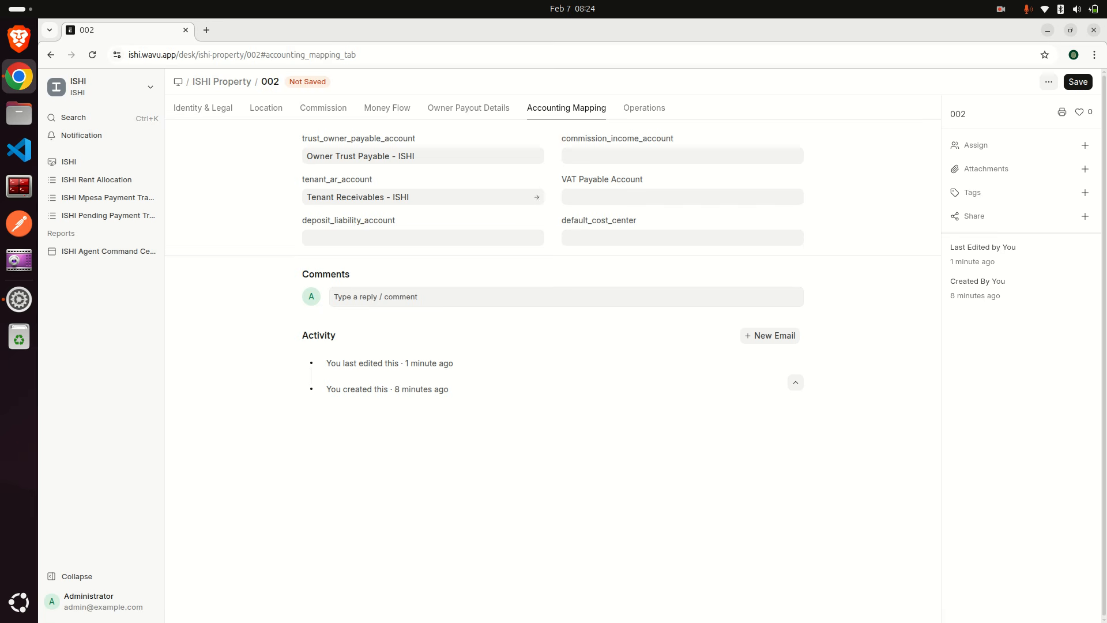
{"action": "left_click_drag", "start_coordinate": [302, 179], "coordinate": [327, 179]}
{"action": "left_click", "coordinate": [335, 179]}
{"action": "double_click", "coordinate": [335, 180]}
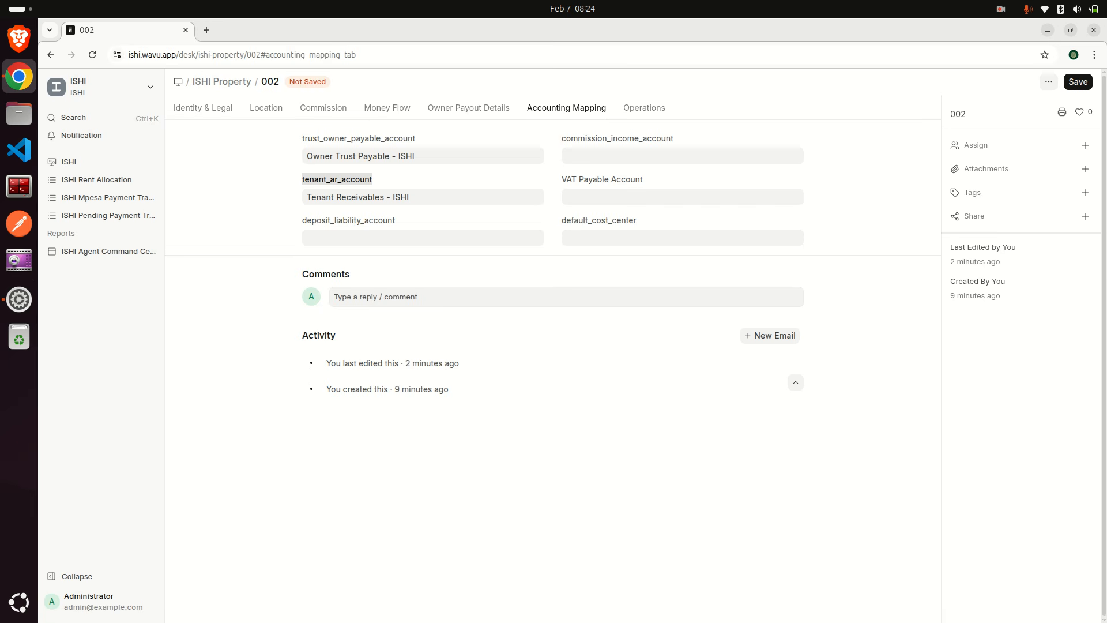
{"action": "left_click", "coordinate": [337, 179]}
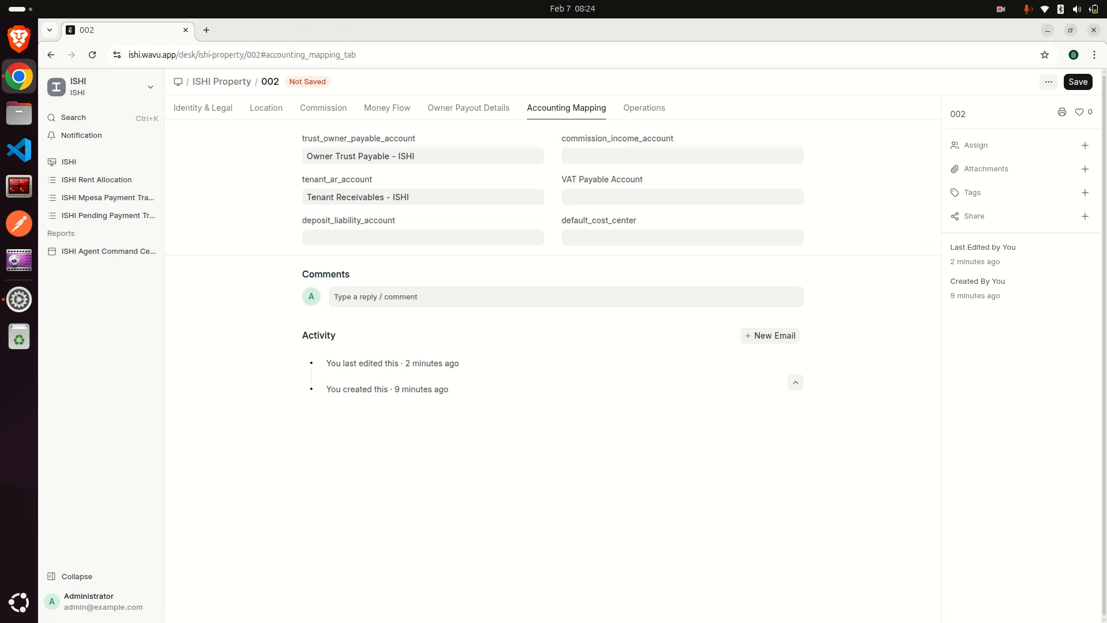
- Set deposit_liability_account to Tenant Deposits - ISHI by searching 'deposit'
{"action": "left_click_drag", "start_coordinate": [302, 220], "coordinate": [396, 221]}
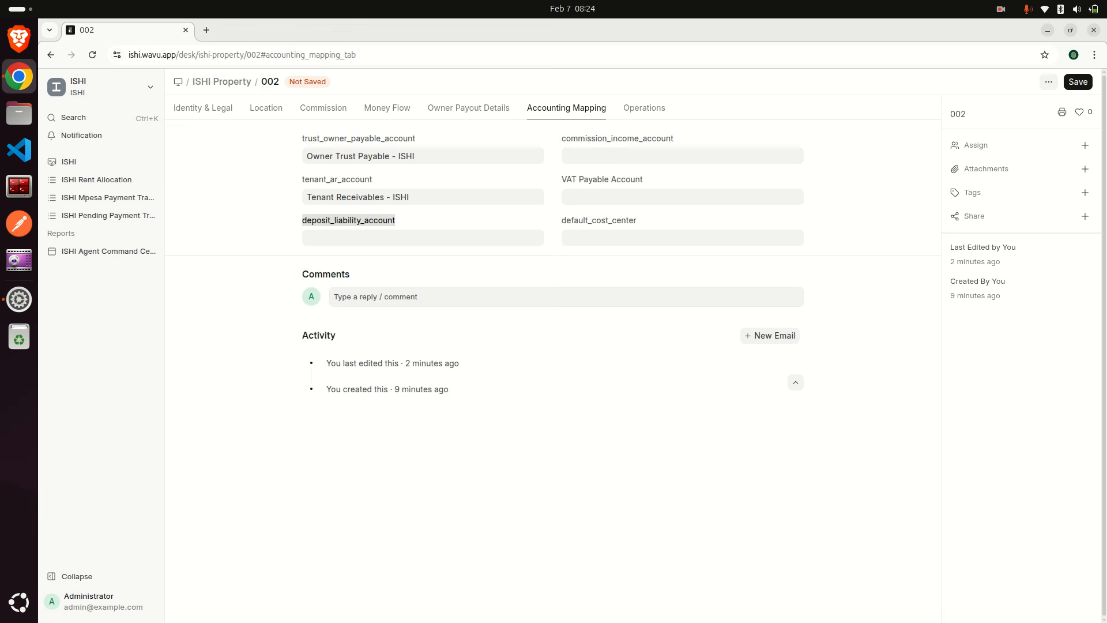
{"action": "left_click", "coordinate": [369, 238]}
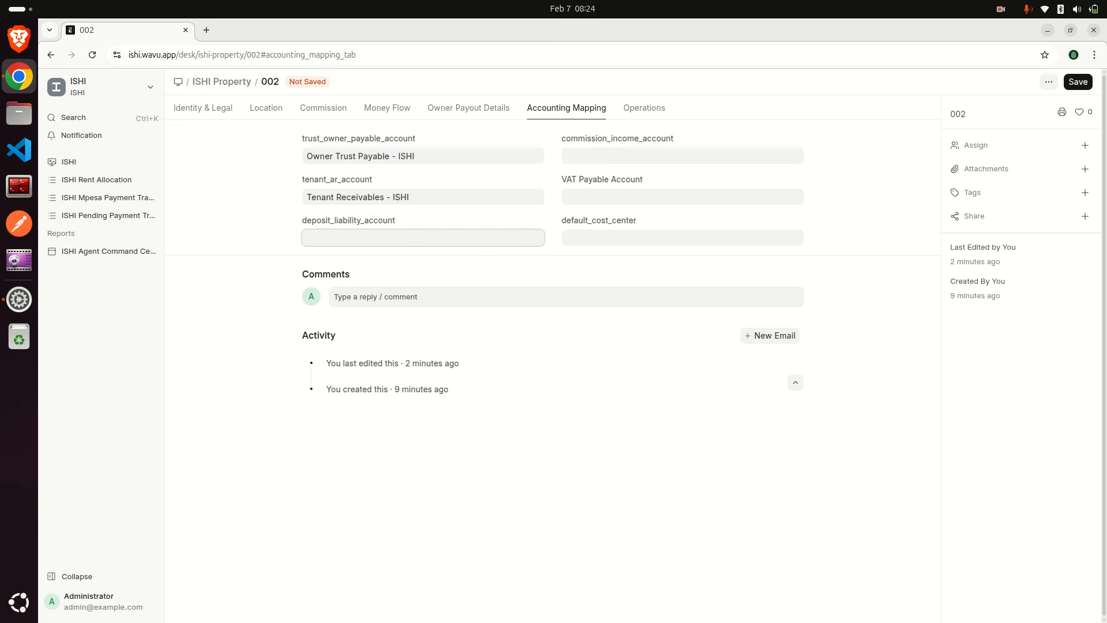
{"action": "type", "text": "deposit"}
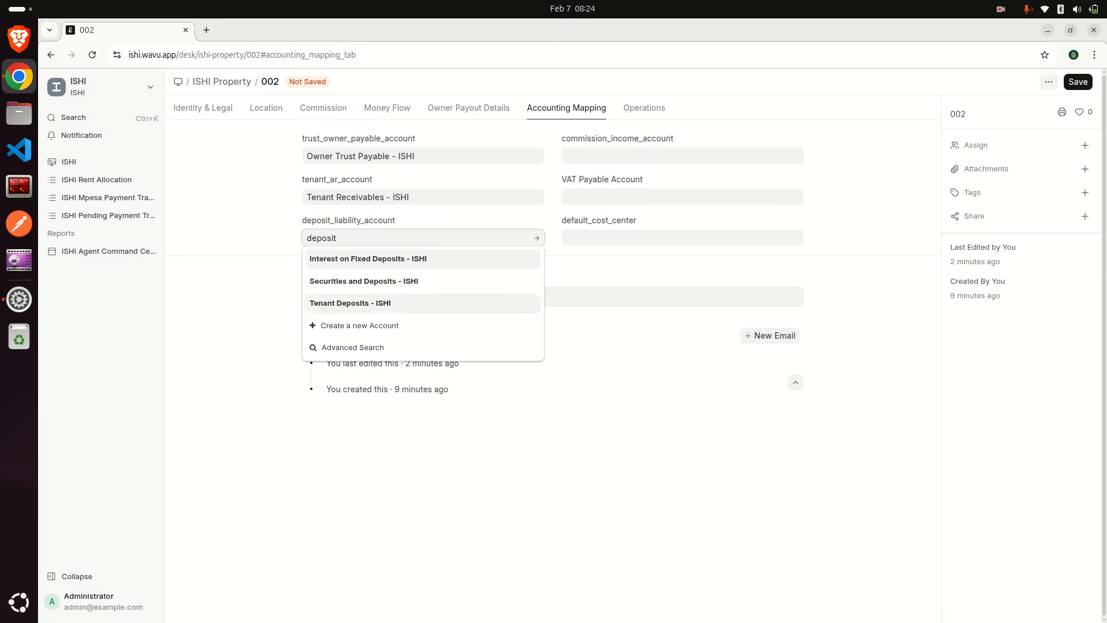
{"action": "key", "text": "Return"}
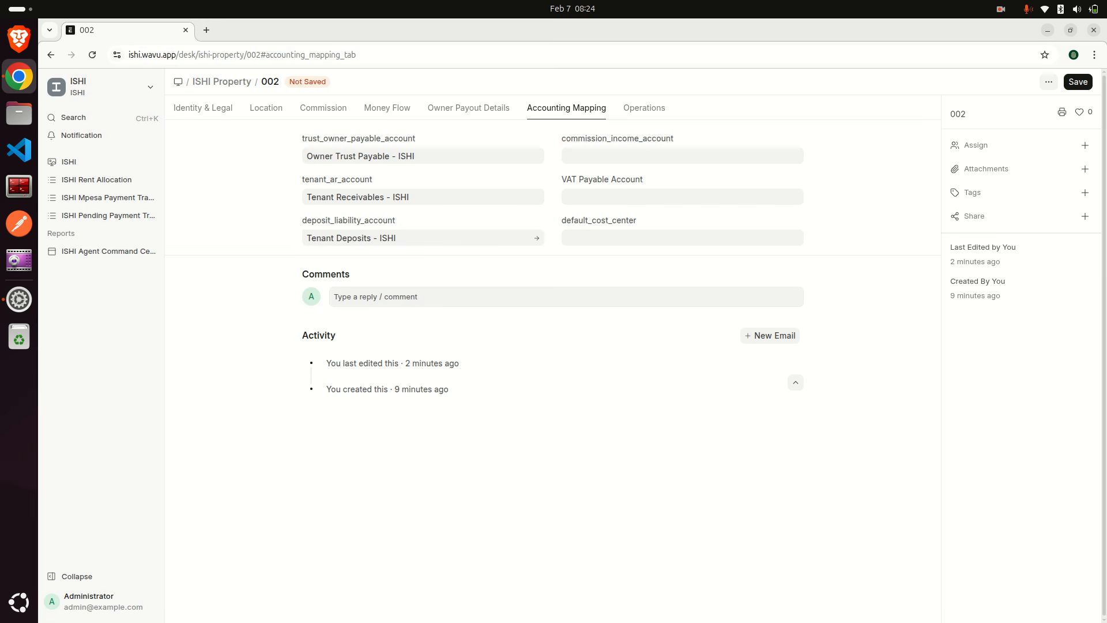
{"action": "double_click", "coordinate": [348, 220]}
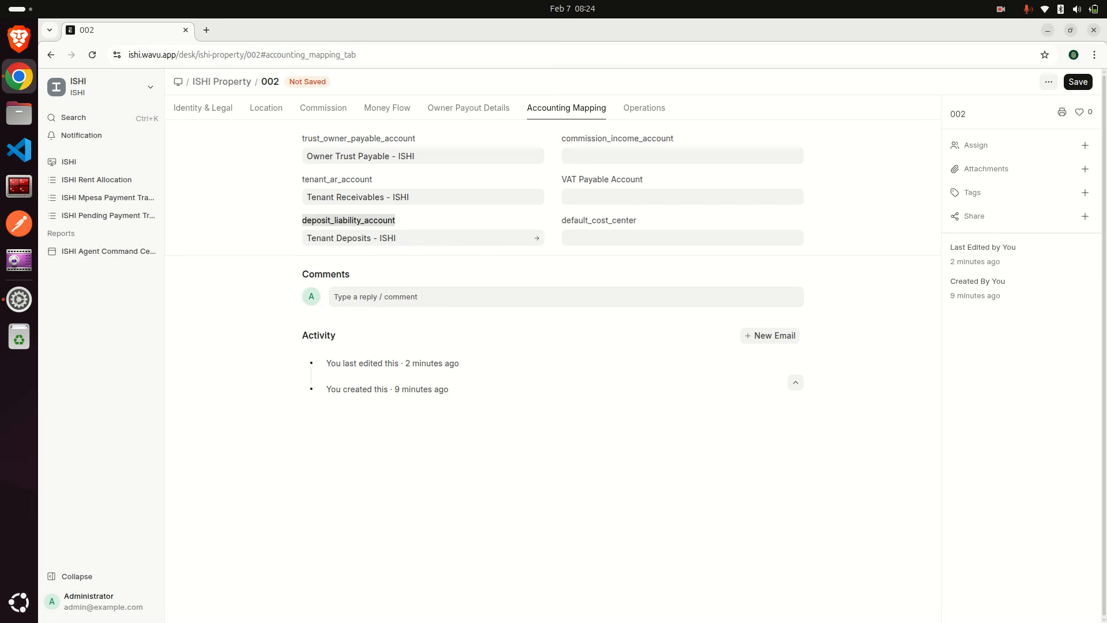
{"action": "mouse_move", "coordinate": [369, 238]}
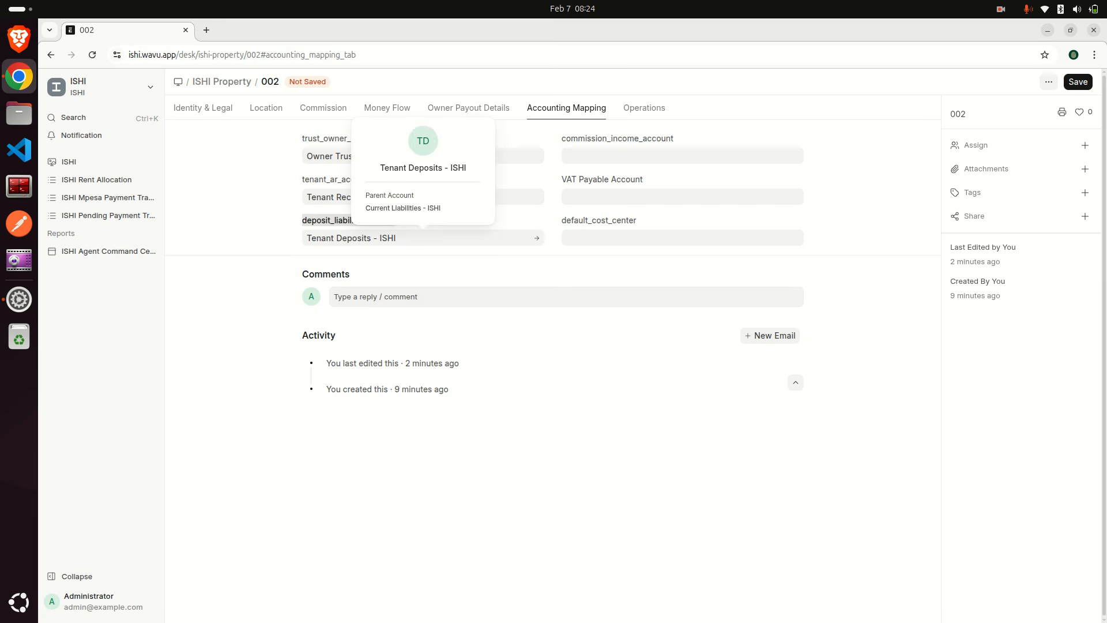
{"action": "left_click", "coordinate": [682, 155]}
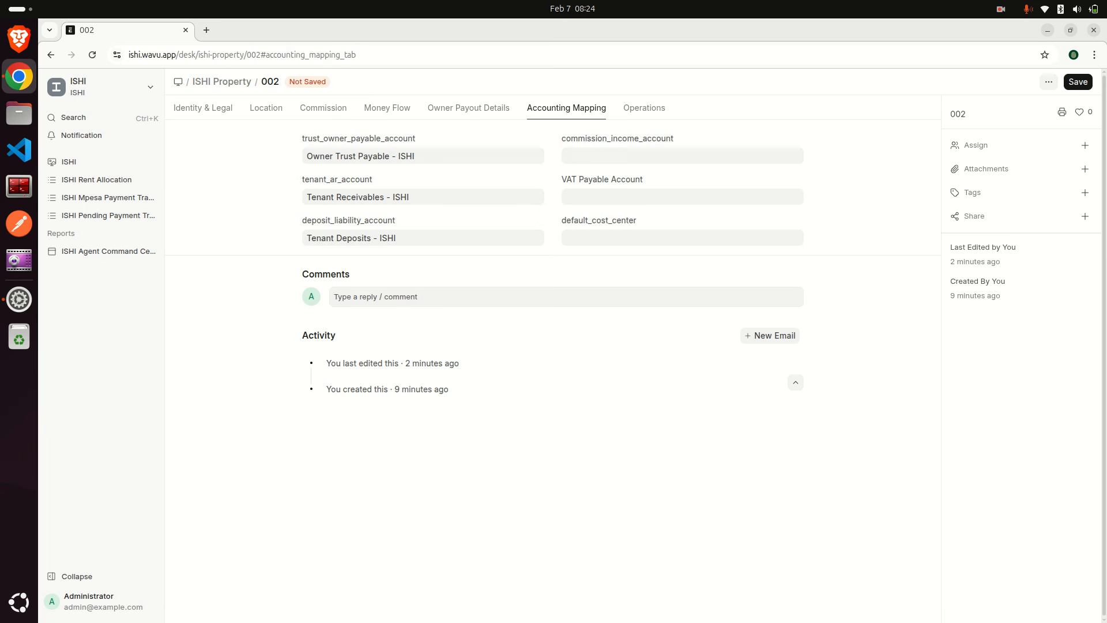
{"action": "left_click_drag", "start_coordinate": [302, 220], "coordinate": [395, 221]}
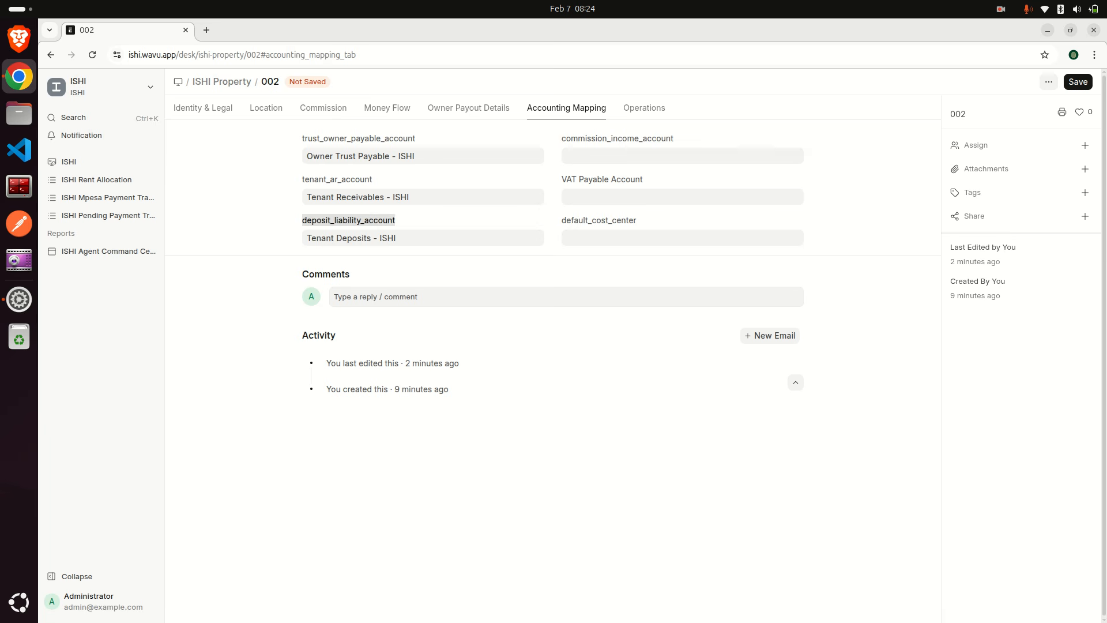
{"action": "right_click", "coordinate": [83, 184]}
- In a new tab, open the Chart of Accounts via 'chart of ac' and expand all branches
{"action": "left_click", "coordinate": [132, 197]}
{"action": "left_click", "coordinate": [257, 31]}
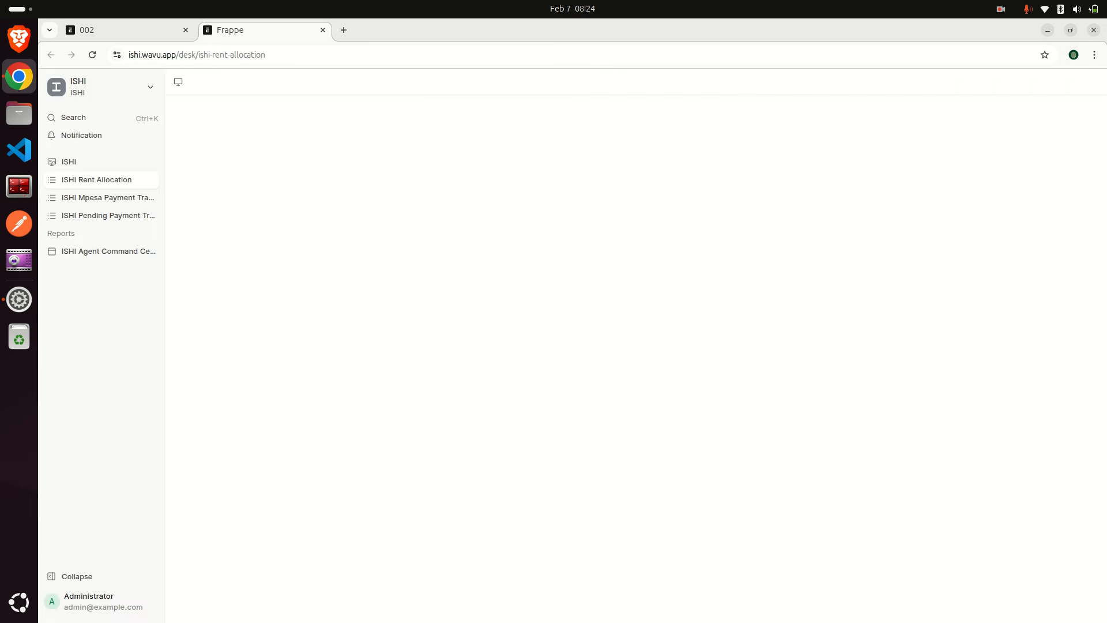
{"action": "key", "text": "ctrl+k"}
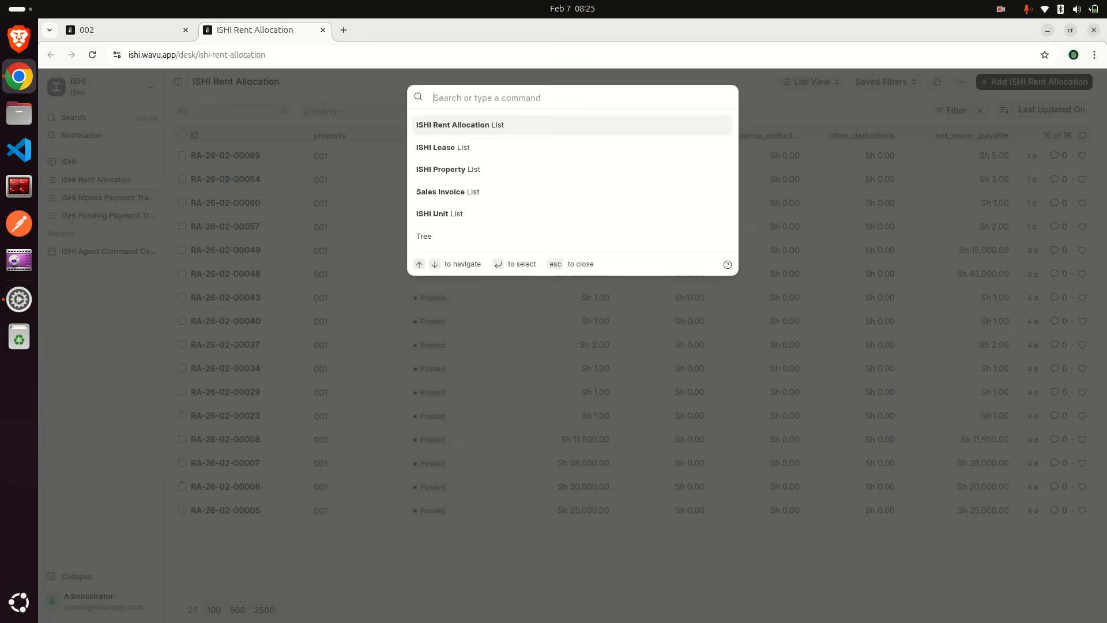
{"action": "type", "text": "chart of ac"}
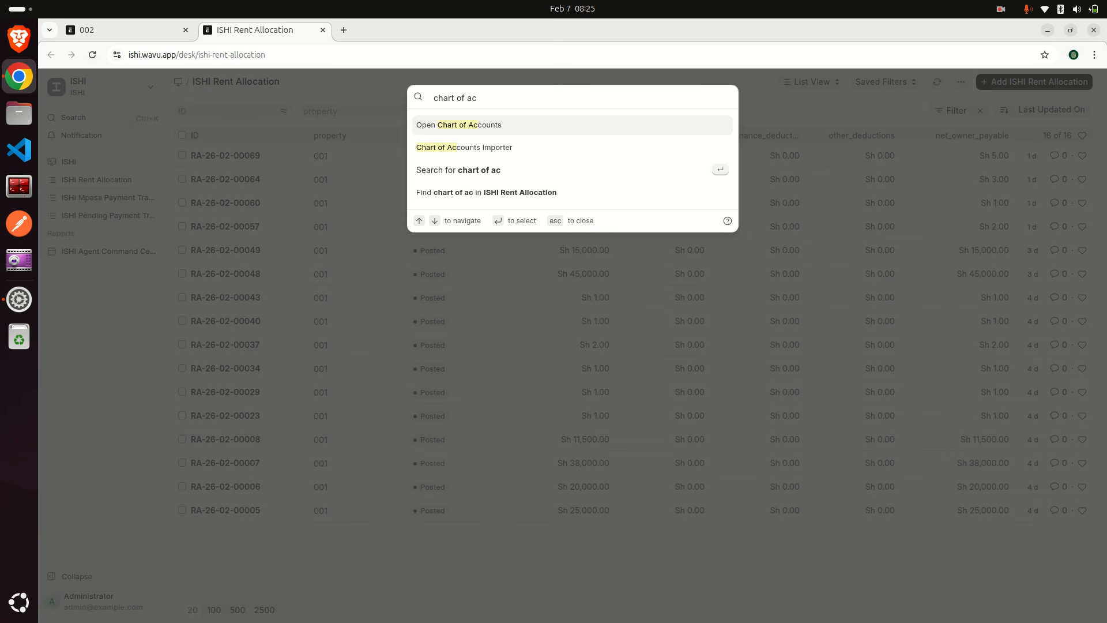
{"action": "key", "text": "Return"}
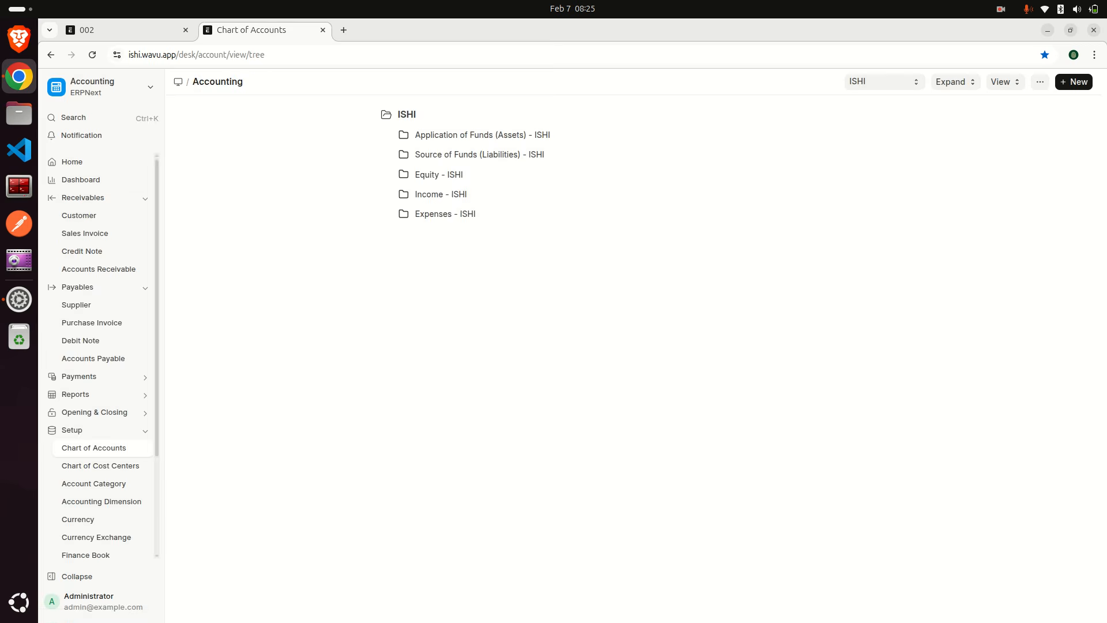
{"action": "left_click", "coordinate": [954, 81]}
{"action": "left_click", "coordinate": [895, 136]}
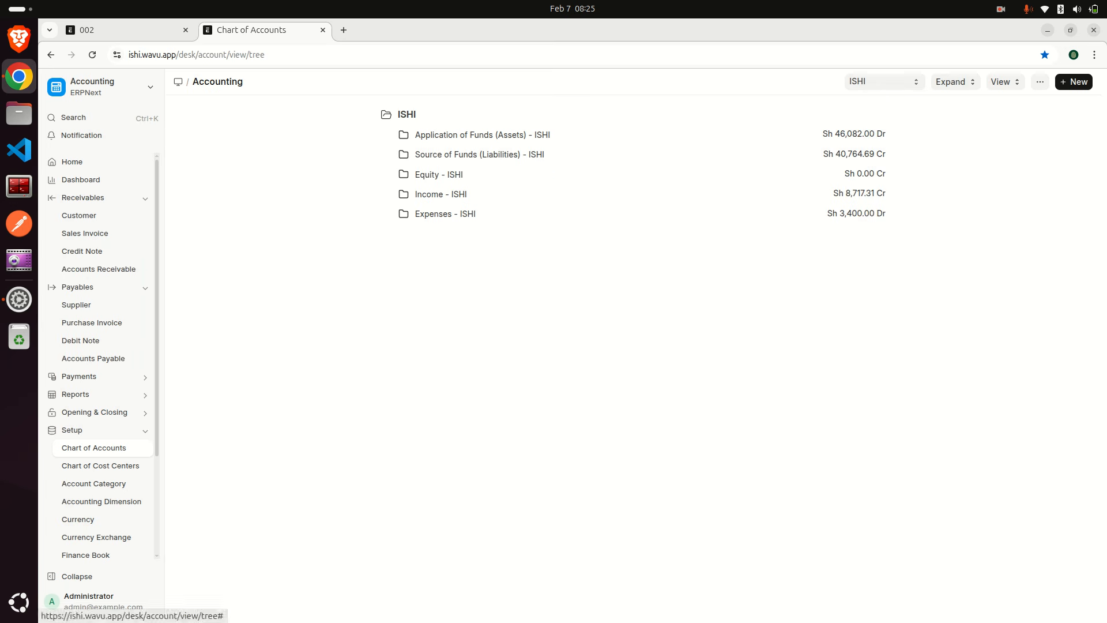
- Find 'deposit' to locate Tenant Deposits - ISHI under Current Liabilities, then return to property 002
{"action": "key", "text": "ctrl+f"}
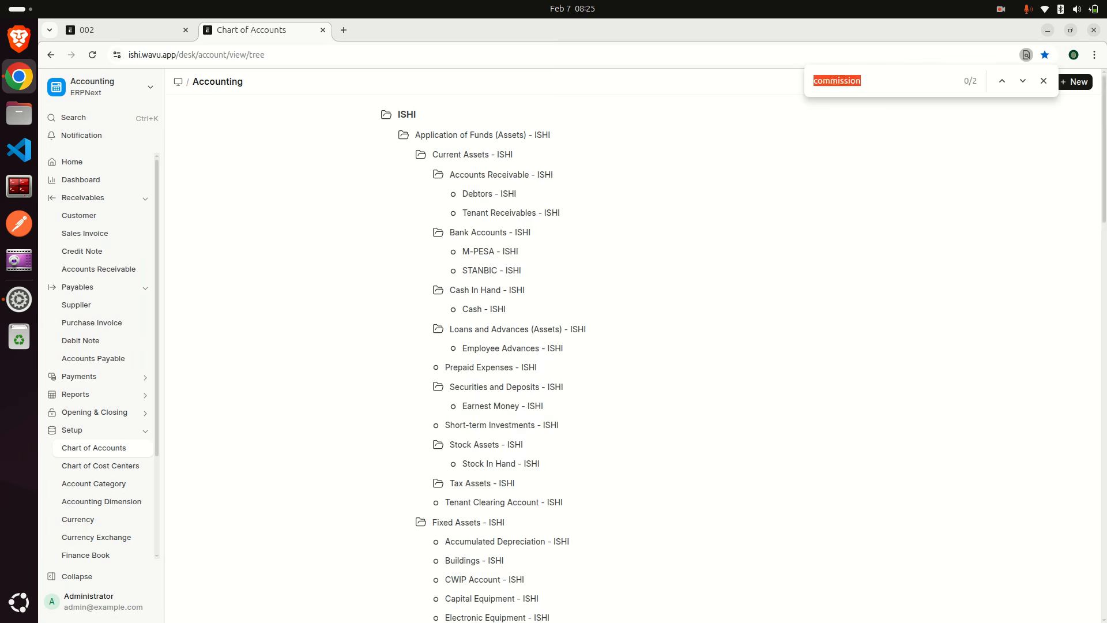
{"action": "type", "text": "deposit"}
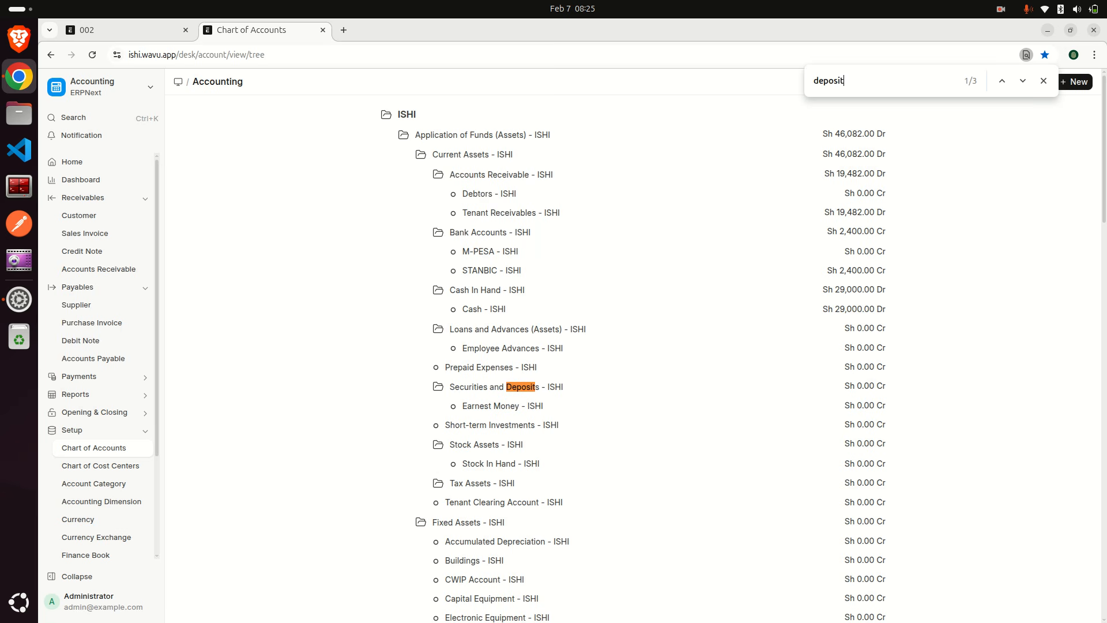
{"action": "left_click", "coordinate": [1022, 81]}
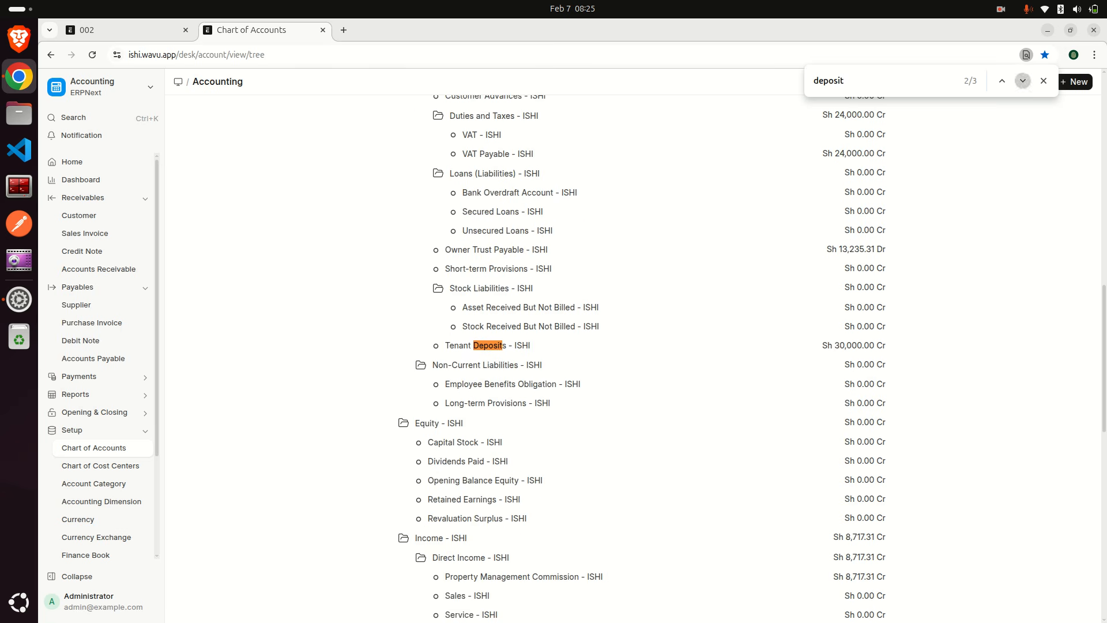
{"action": "left_click", "coordinate": [512, 346]}
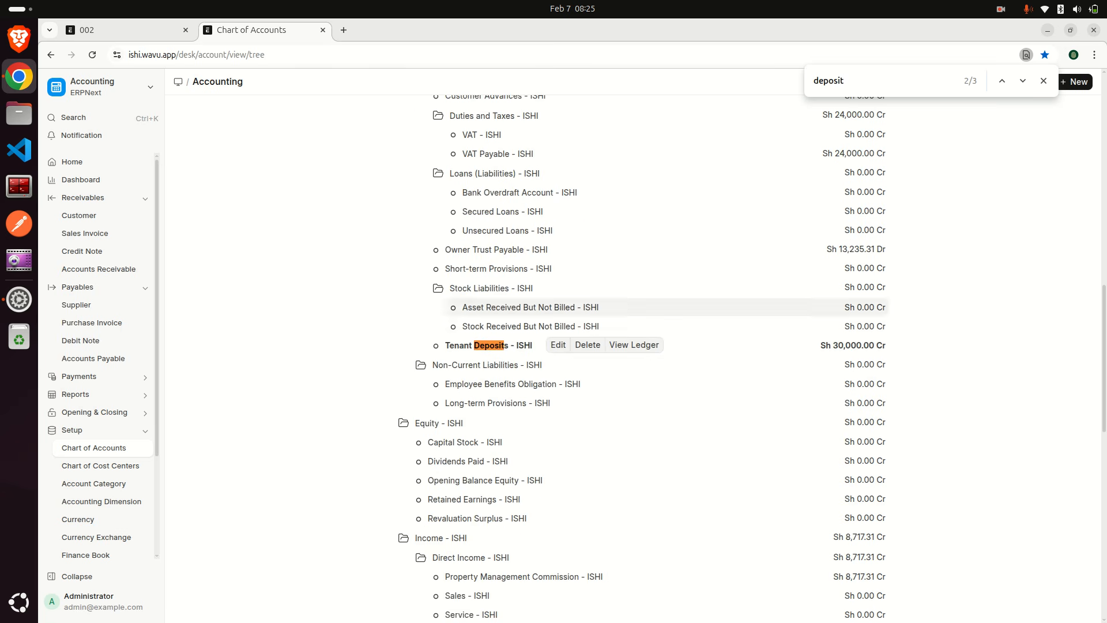
{"action": "scroll", "coordinate": [611, 309], "scroll_direction": "up", "scroll_amount": 3}
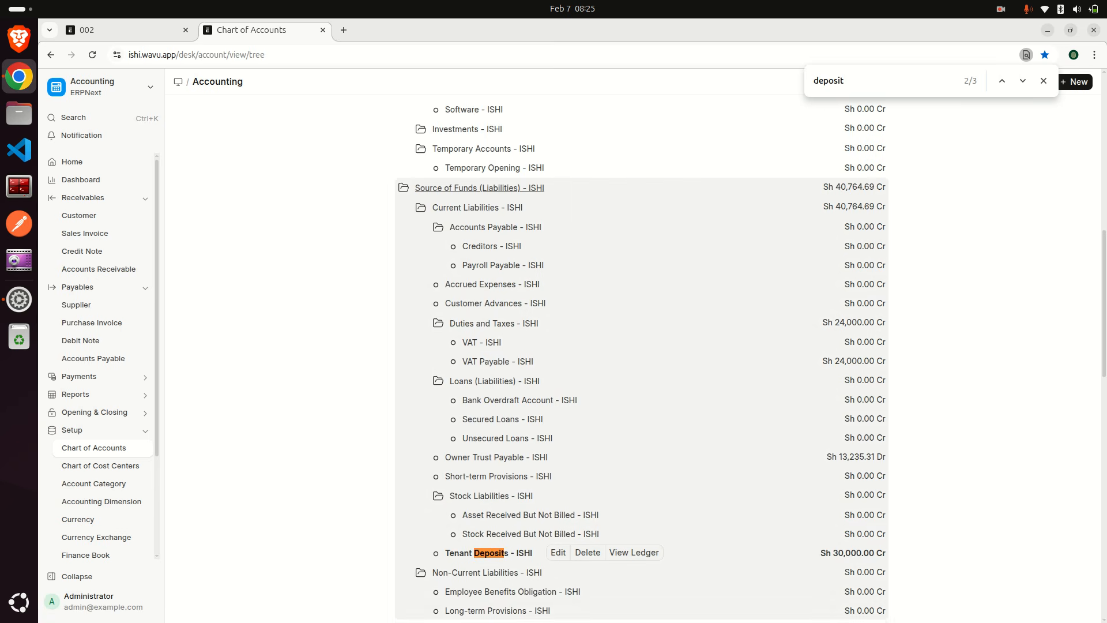
{"action": "mouse_move", "coordinate": [479, 188]}
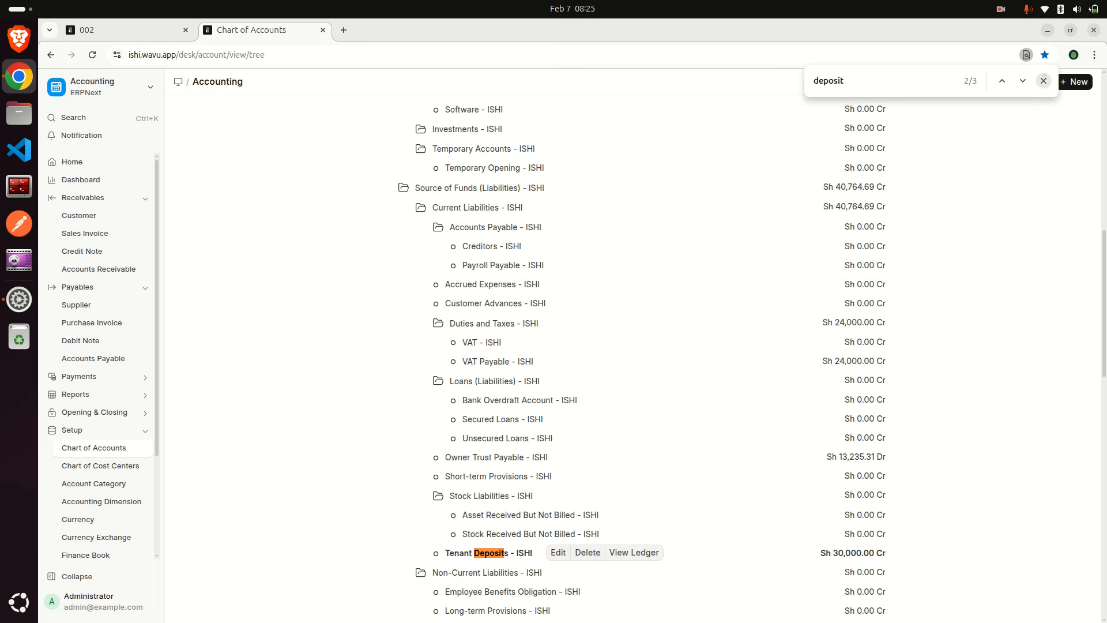
{"action": "left_click", "coordinate": [1043, 81]}
{"action": "key", "text": "ctrl+Tab"}
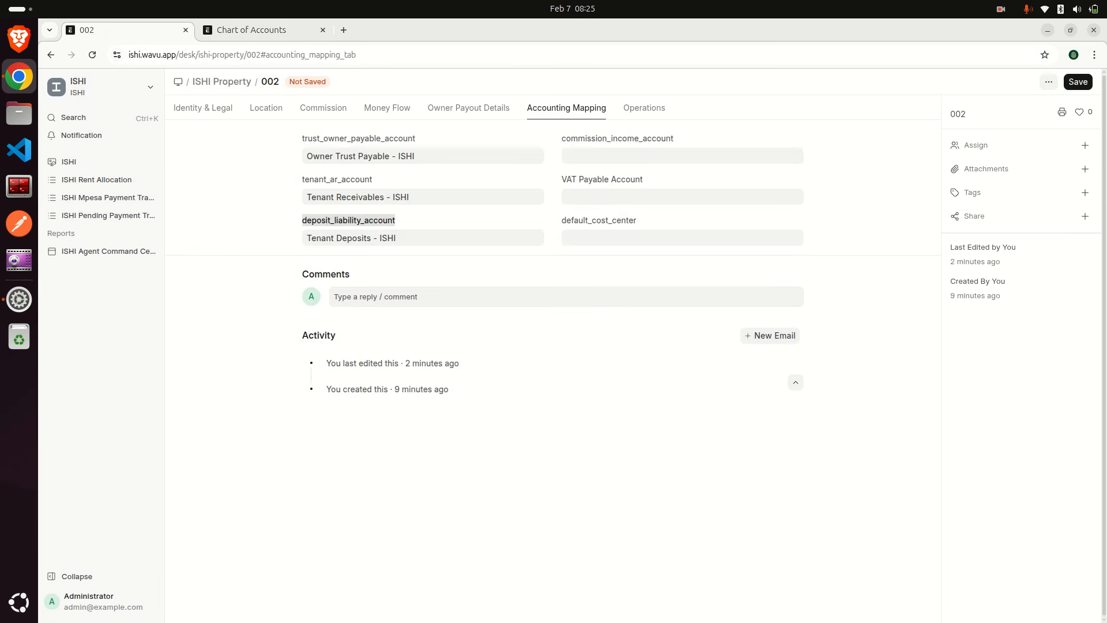
- Repeatedly highlight the deposit_liability_account label to point it out
{"action": "left_click", "coordinate": [438, 220]}
{"action": "left_click_drag", "start_coordinate": [306, 220], "coordinate": [396, 220]}
{"action": "left_click", "coordinate": [432, 220]}
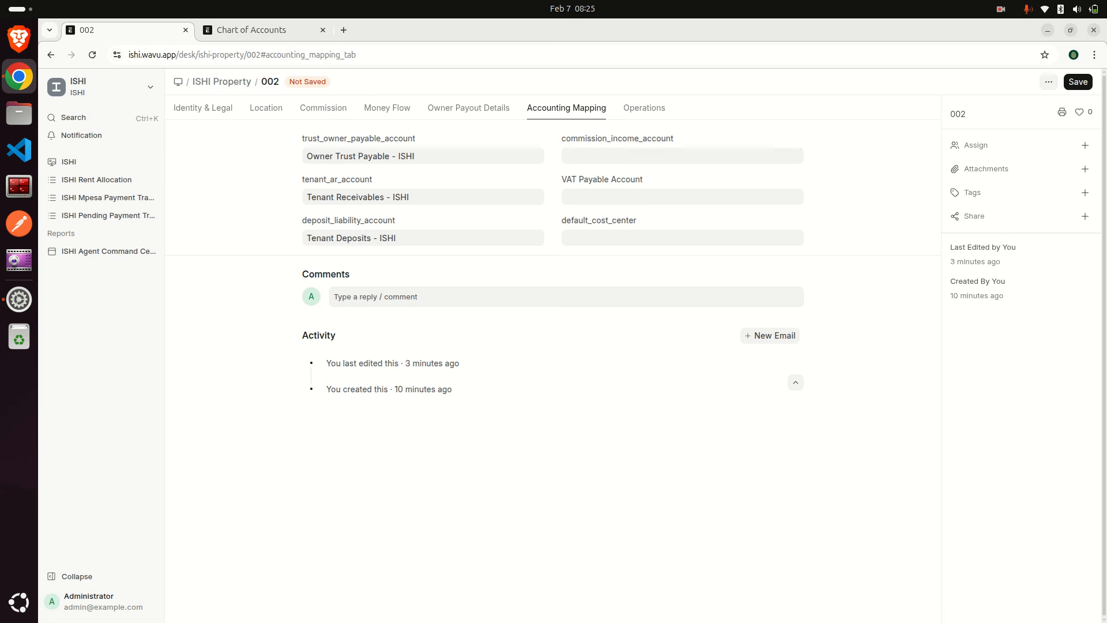
{"action": "double_click", "coordinate": [348, 220]}
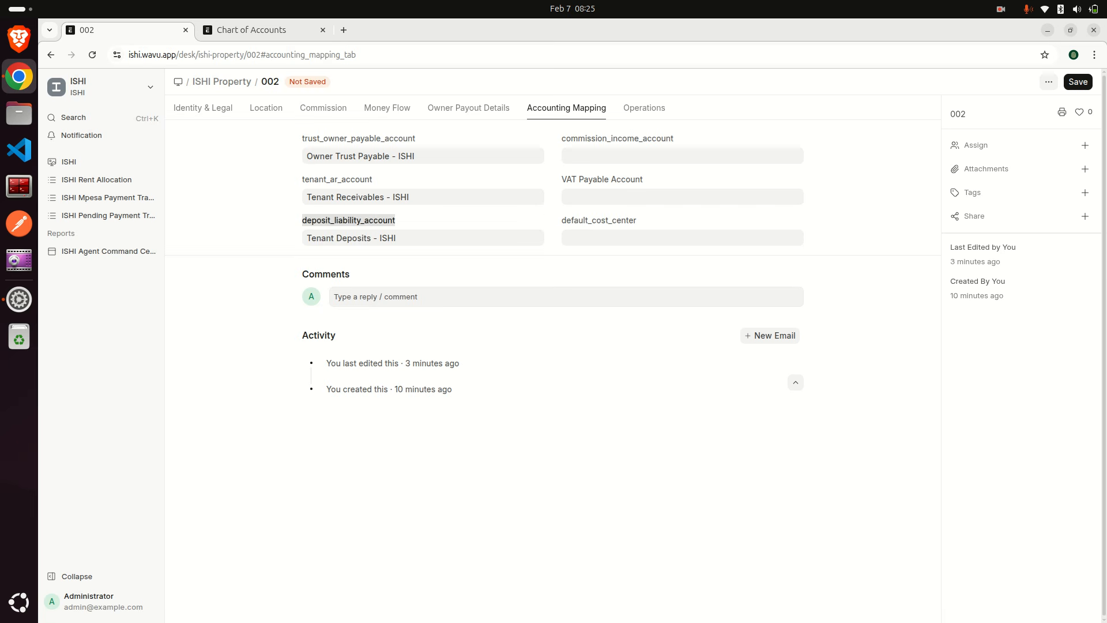
{"action": "left_click", "coordinate": [348, 220]}
{"action": "double_click", "coordinate": [348, 221]}
{"action": "left_click", "coordinate": [348, 220]}
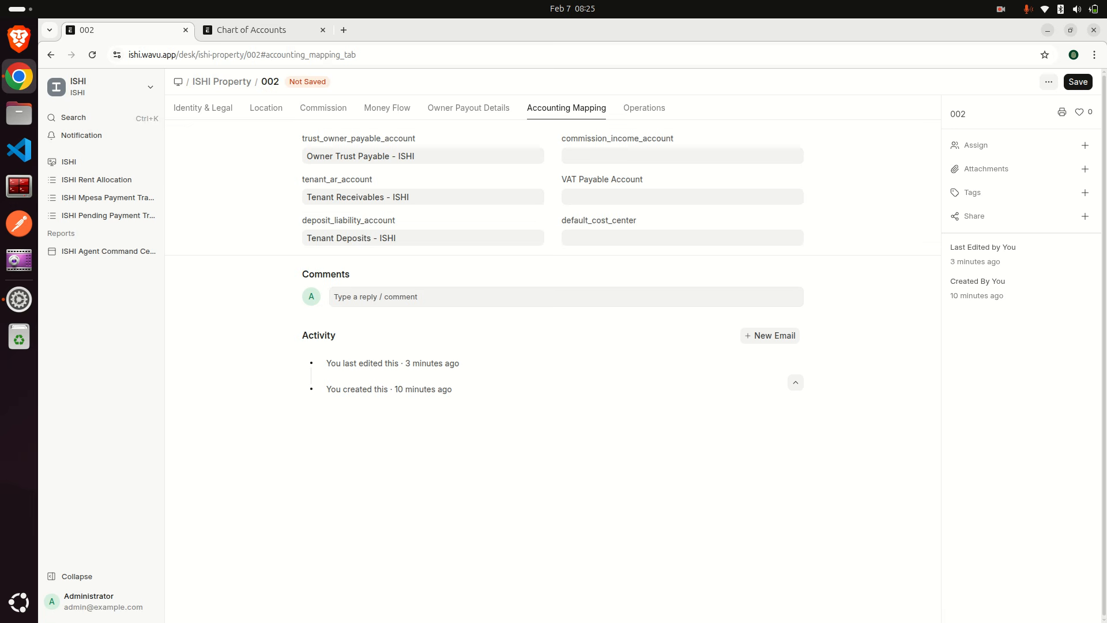
{"action": "double_click", "coordinate": [348, 220]}
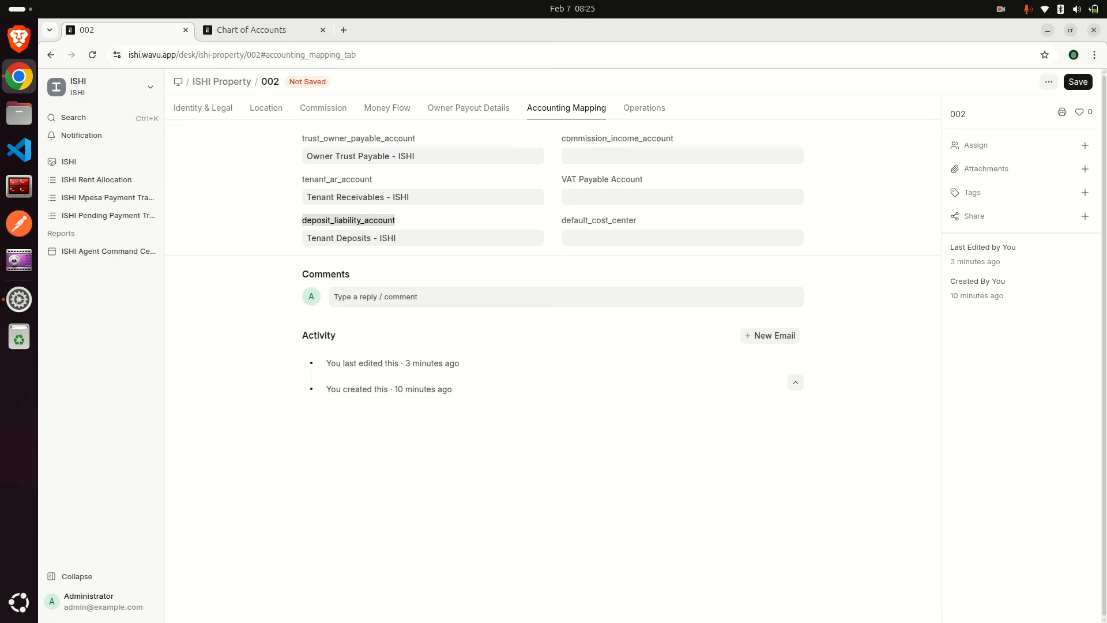
{"action": "left_click", "coordinate": [348, 220]}
- Set commission_income_account to Property Management Commission - ISHI by searching 'commission'
{"action": "left_click_drag", "start_coordinate": [561, 139], "coordinate": [675, 138]}
{"action": "left_click", "coordinate": [673, 139]}
{"action": "left_click", "coordinate": [663, 156]}
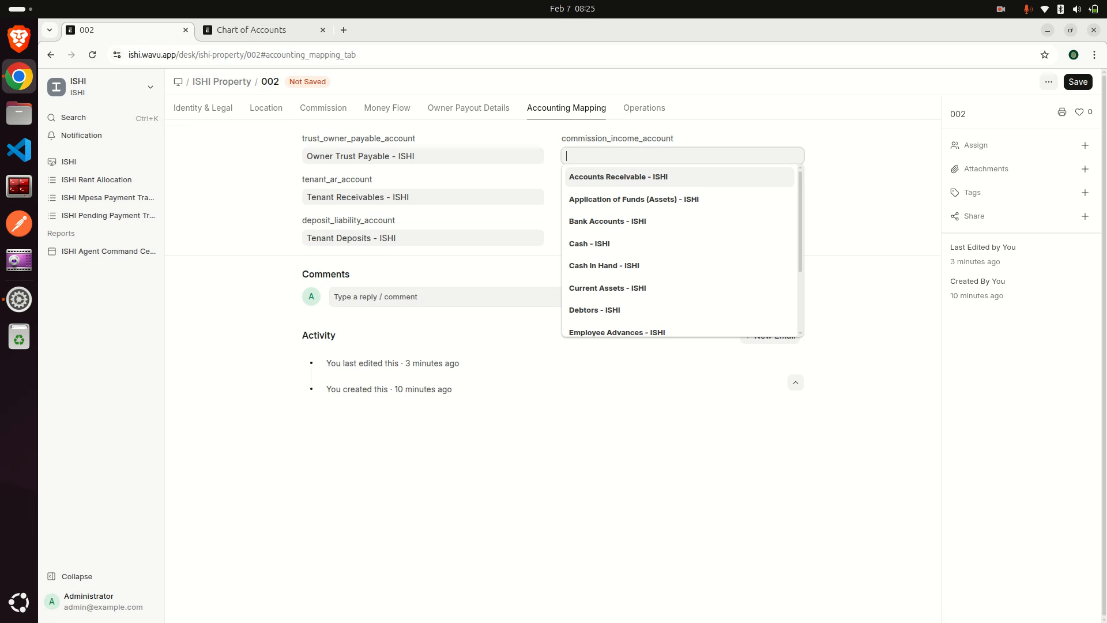
{"action": "type", "text": "commission"}
{"action": "key", "text": "Down"}
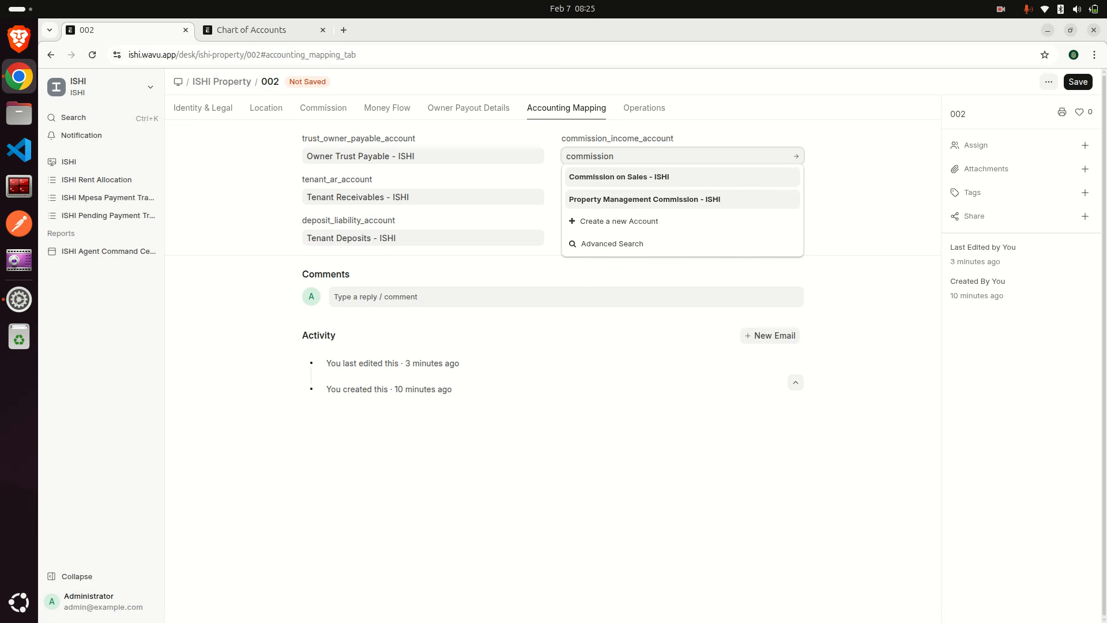
{"action": "key", "text": "Return"}
{"action": "double_click", "coordinate": [723, 157]}
{"action": "left_click", "coordinate": [854, 178]}
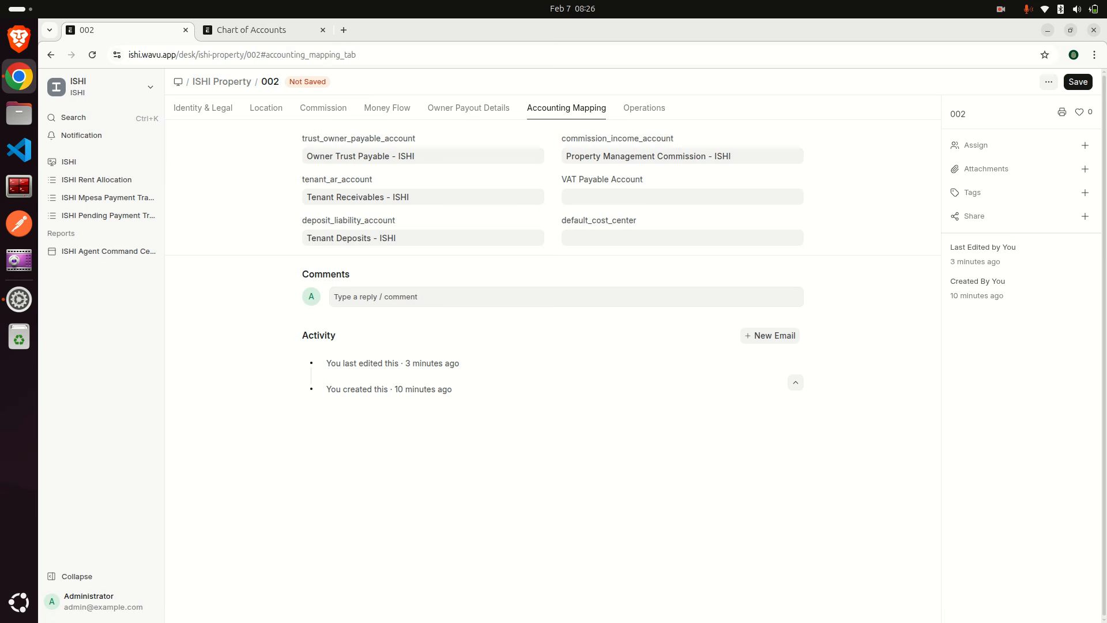
{"action": "left_click_drag", "start_coordinate": [562, 179], "coordinate": [639, 179]}
- Set the property's VAT Payable Account to VAT Payable - ISHI
{"action": "left_click", "coordinate": [641, 196]}
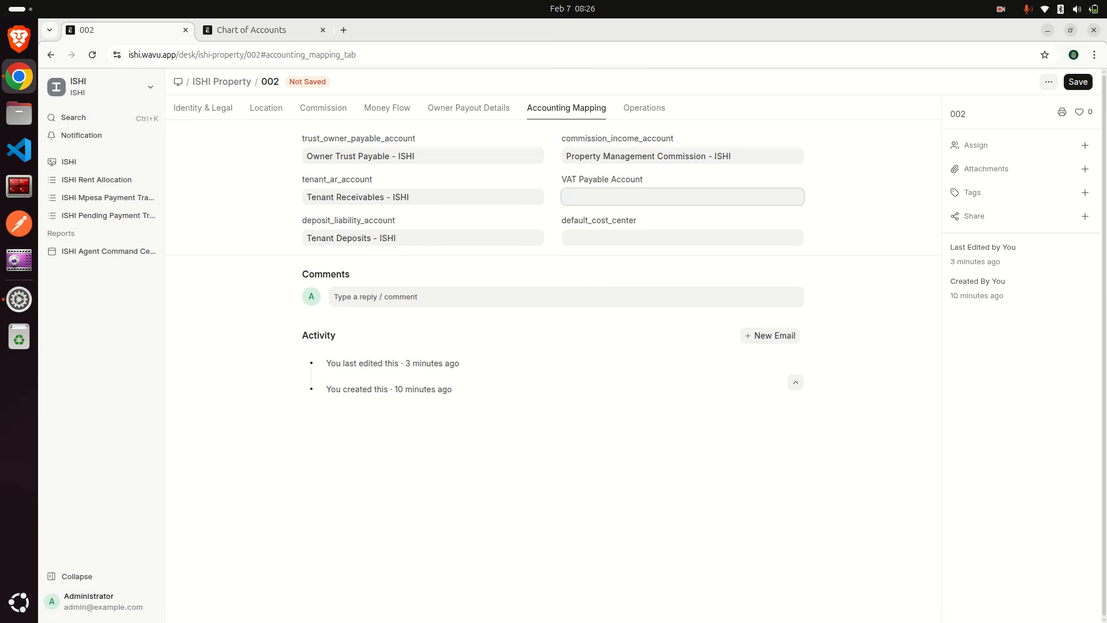
{"action": "type", "text": "paya"}
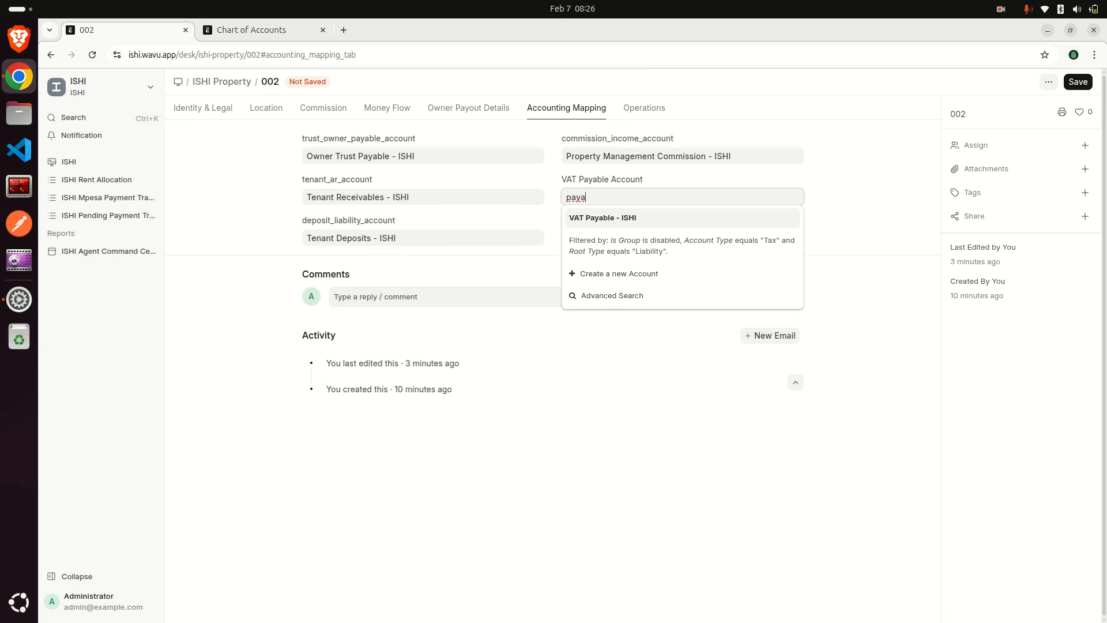
{"action": "key", "text": "Return"}
{"action": "triple_click", "coordinate": [569, 179]}
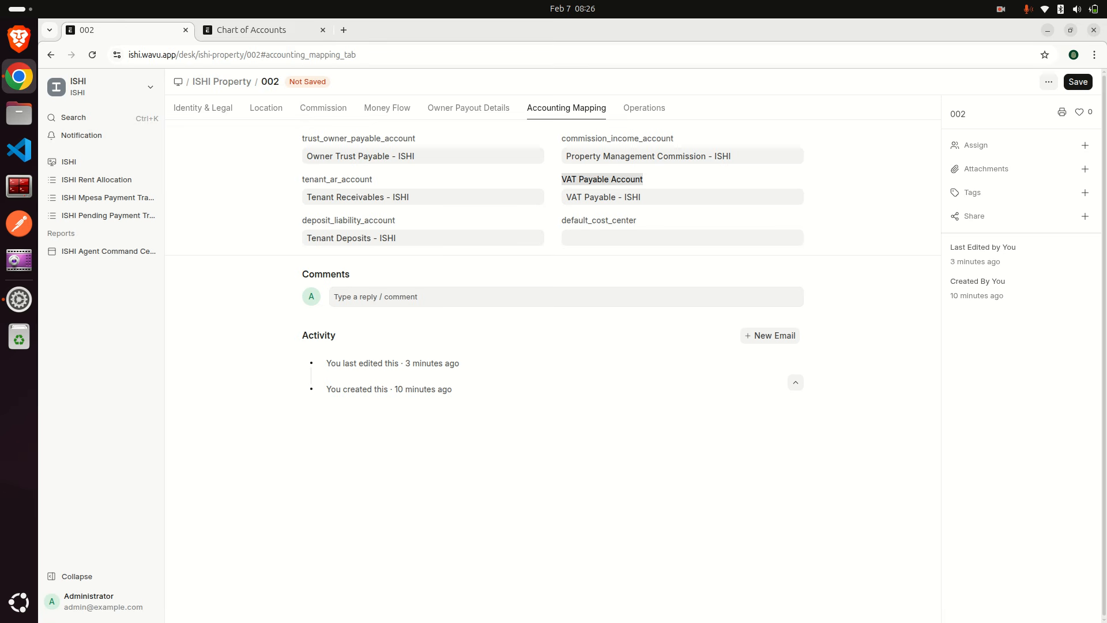
{"action": "left_click", "coordinate": [606, 179]}
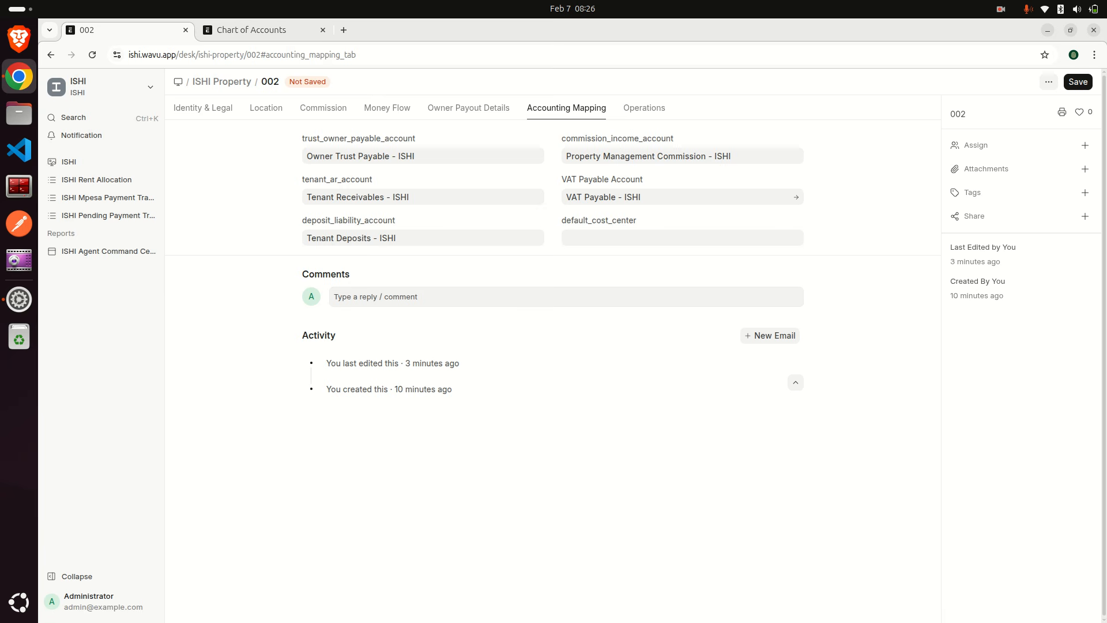
{"action": "left_click_drag", "start_coordinate": [562, 179], "coordinate": [635, 179]}
{"action": "left_click", "coordinate": [635, 180]}
{"action": "left_click_drag", "start_coordinate": [578, 180], "coordinate": [643, 180]}
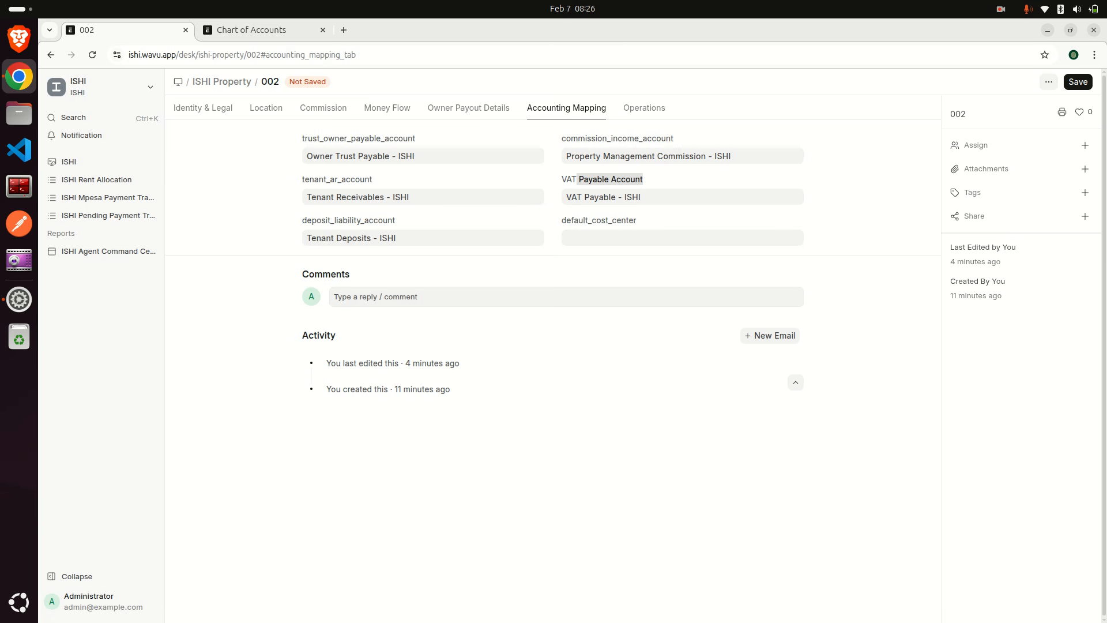
{"action": "left_click", "coordinate": [611, 179]}
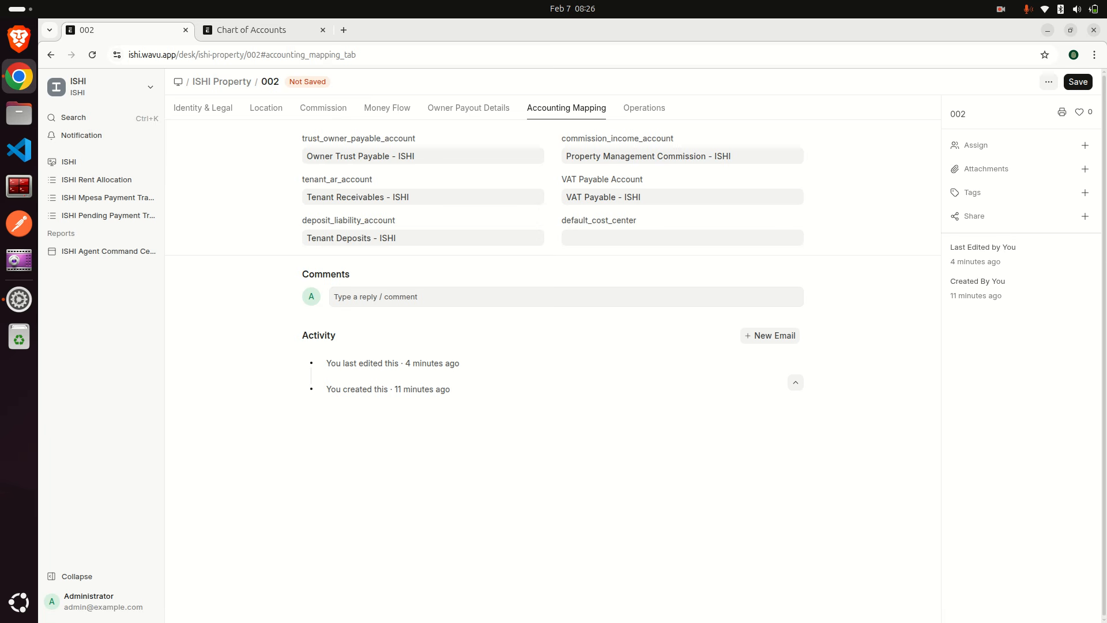
- Fill the default cost center with Main - ISHI
{"action": "left_click", "coordinate": [624, 238]}
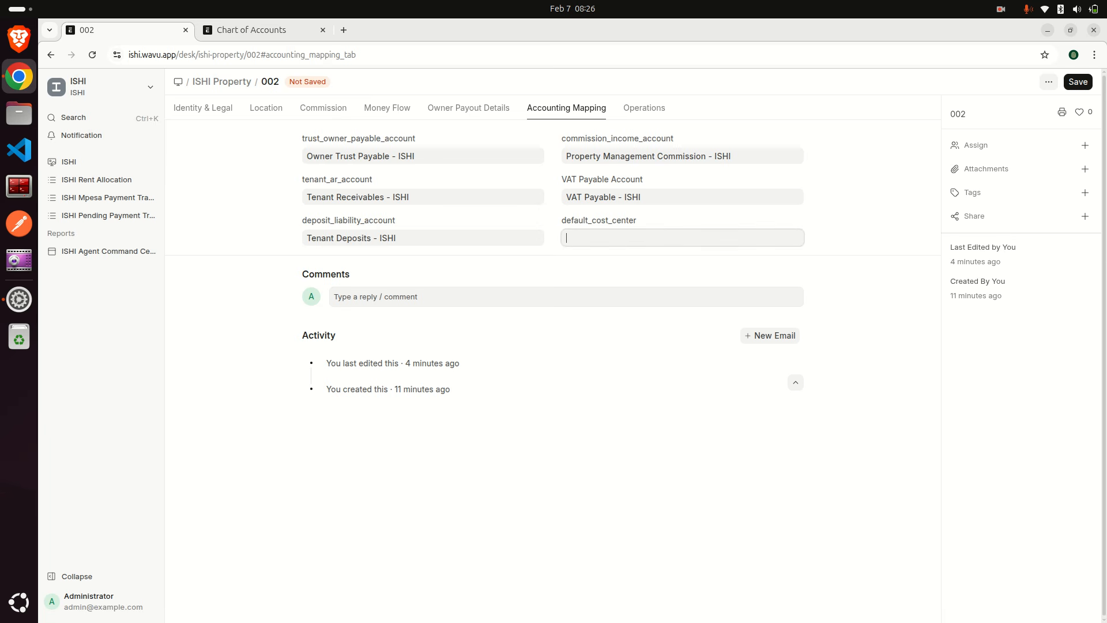
{"action": "key", "text": "Return"}
{"action": "left_click", "coordinate": [644, 108]}
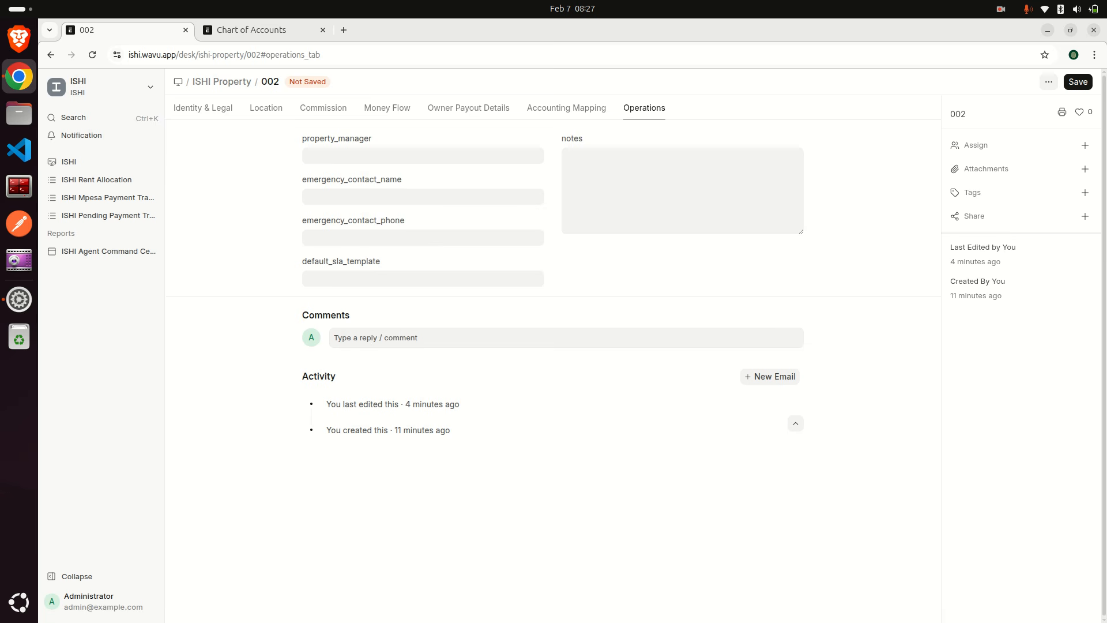
{"action": "left_click_drag", "start_coordinate": [302, 221], "coordinate": [405, 220]}
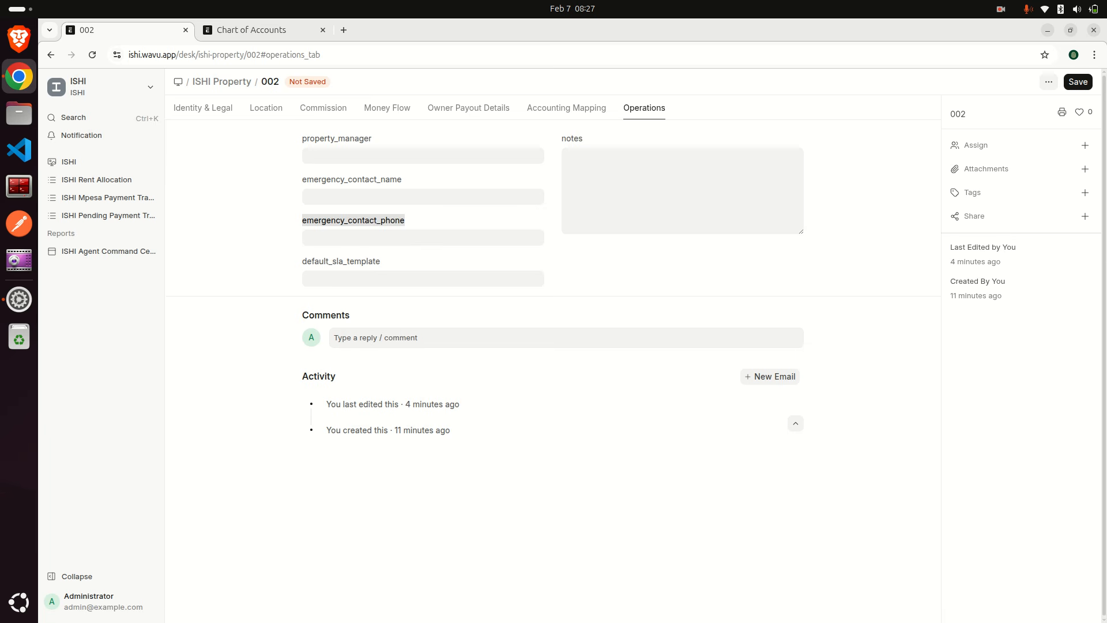
{"action": "left_click_drag", "start_coordinate": [344, 180], "coordinate": [402, 180]}
{"action": "left_click_drag", "start_coordinate": [344, 221], "coordinate": [380, 220]}
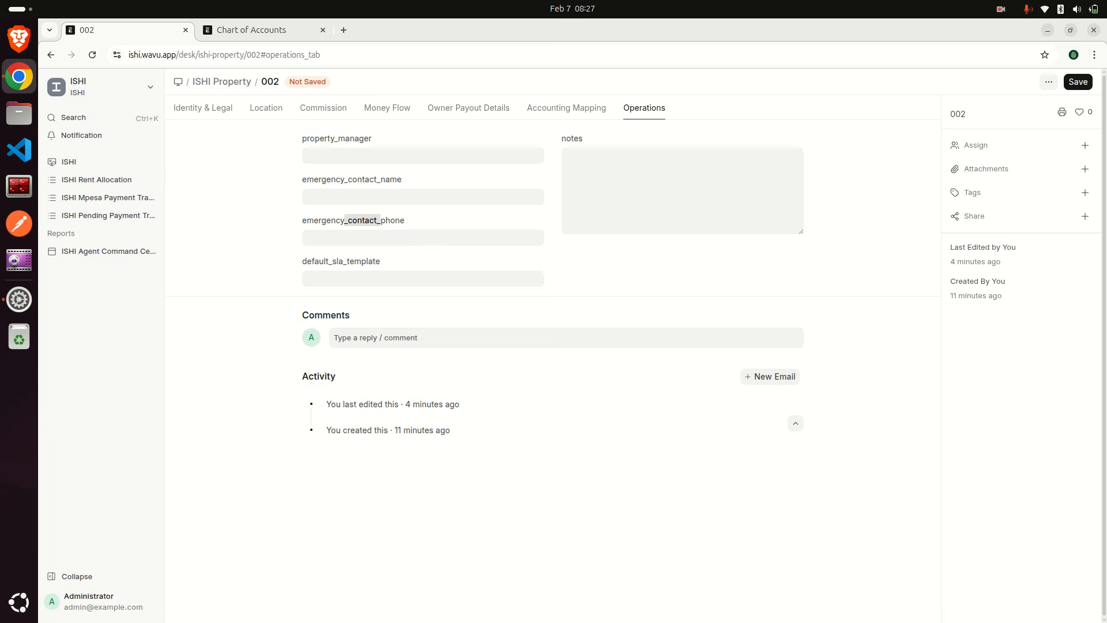
{"action": "left_click", "coordinate": [380, 221]}
{"action": "left_click_drag", "start_coordinate": [302, 261], "coordinate": [380, 261]}
{"action": "left_click", "coordinate": [380, 261]}
{"action": "left_click", "coordinate": [380, 279]}
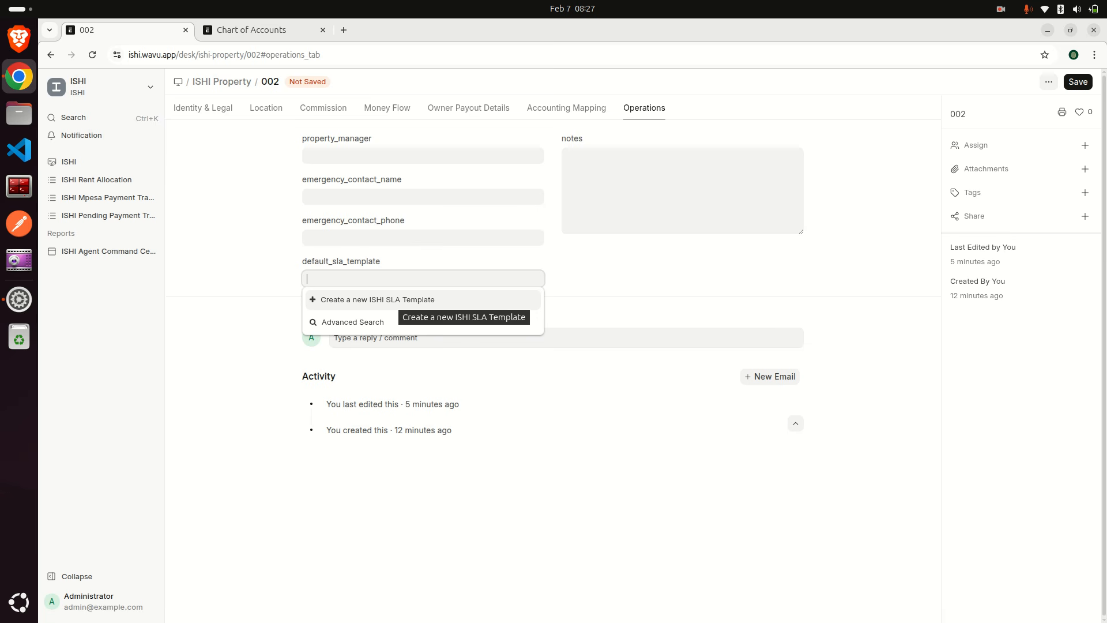
{"action": "key", "text": "Escape"}
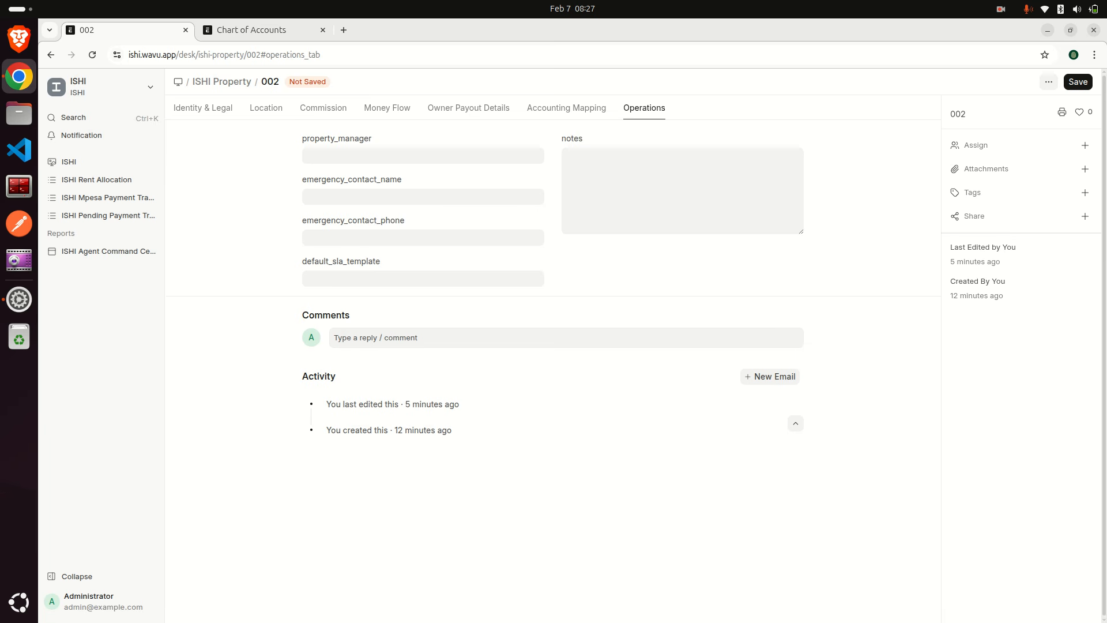
{"action": "double_click", "coordinate": [341, 262]}
{"action": "left_click", "coordinate": [341, 262]}
{"action": "left_click", "coordinate": [422, 278]}
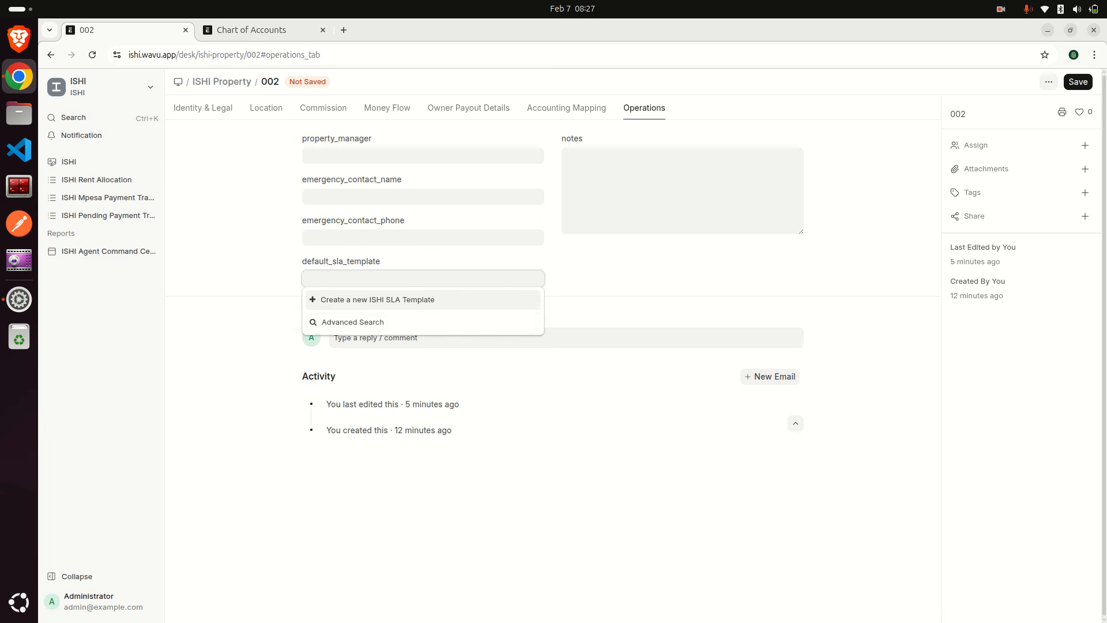
{"action": "left_click", "coordinate": [427, 380]}
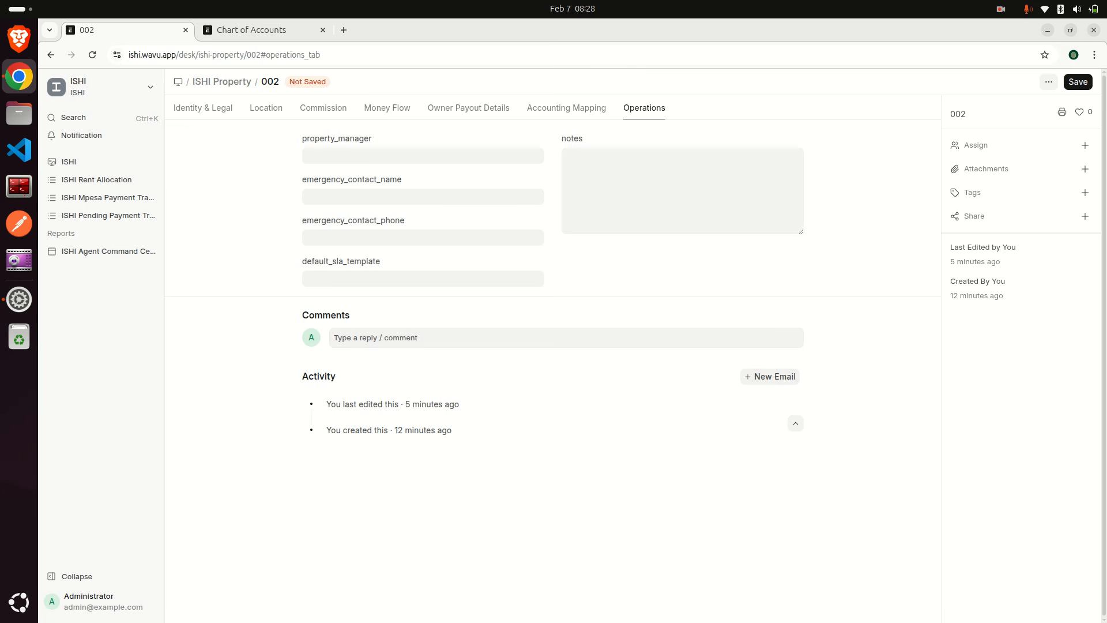
{"action": "left_click_drag", "start_coordinate": [302, 261], "coordinate": [380, 262]}
{"action": "left_click", "coordinate": [392, 261]}
- Save property 002, review each section back to Identity & Legal, then go to the Agent Command Center dashboard
{"action": "key", "text": "ctrl+s"}
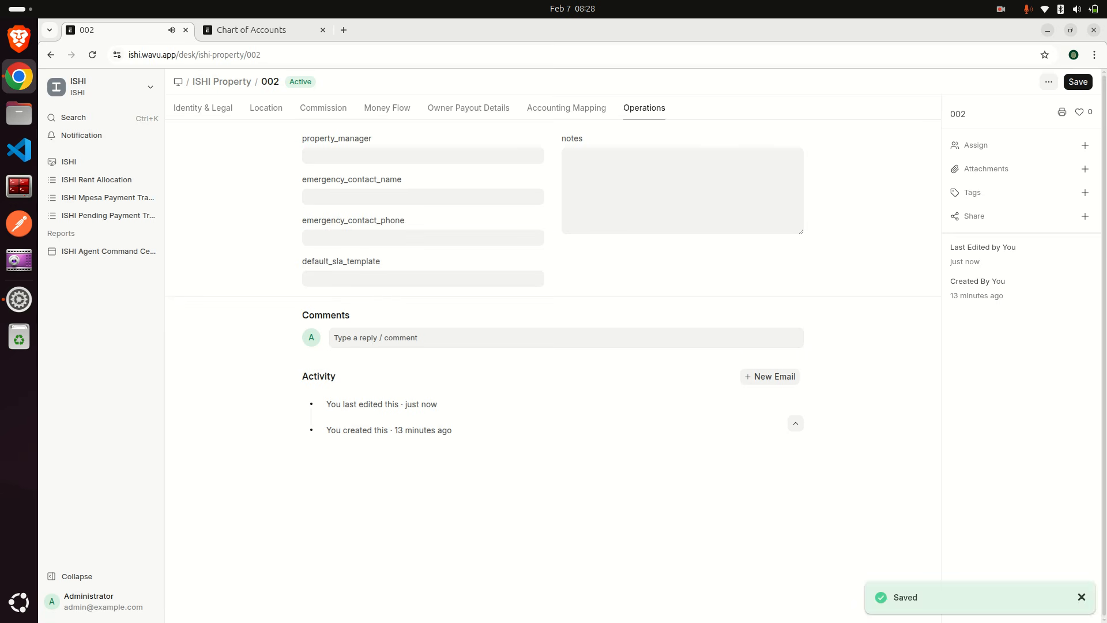
{"action": "left_click", "coordinate": [566, 108]}
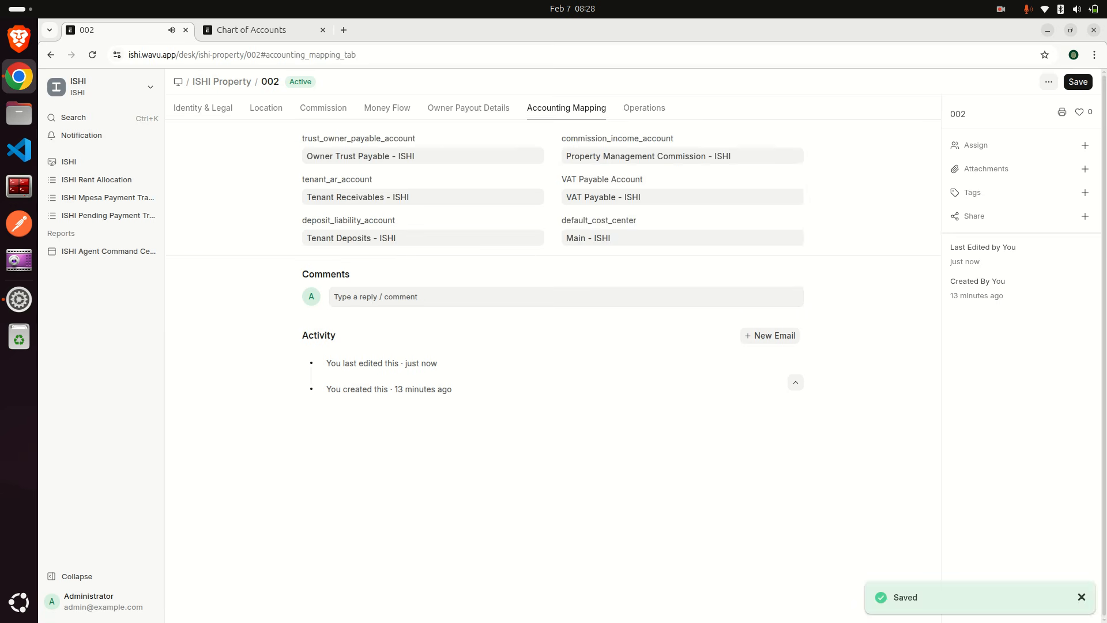
{"action": "left_click", "coordinate": [468, 108]}
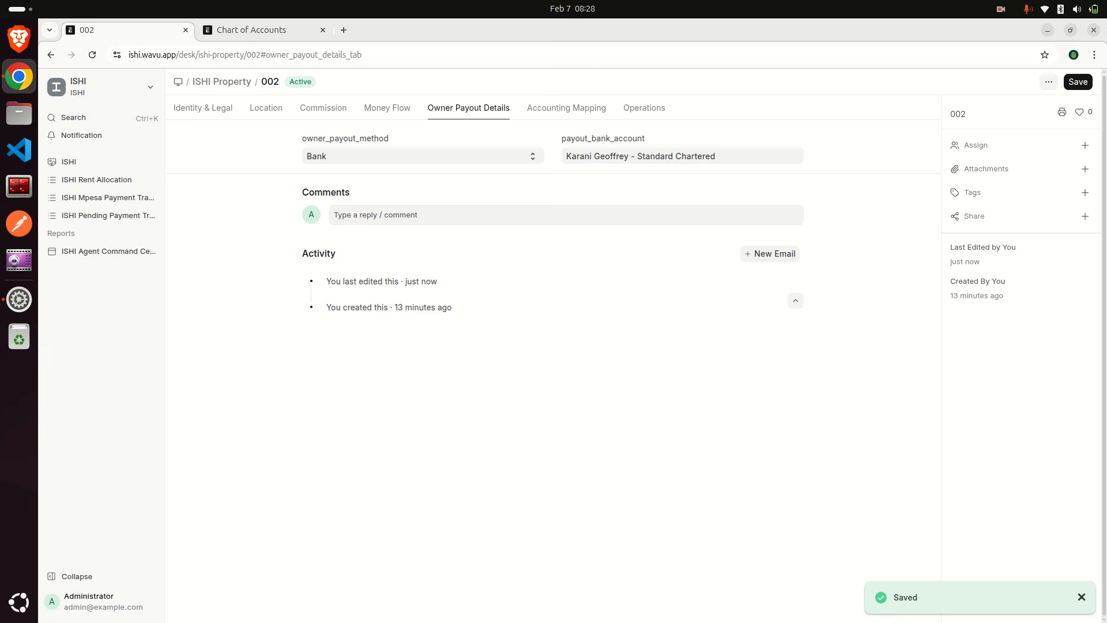
{"action": "left_click", "coordinate": [387, 107]}
{"action": "left_click", "coordinate": [323, 108]}
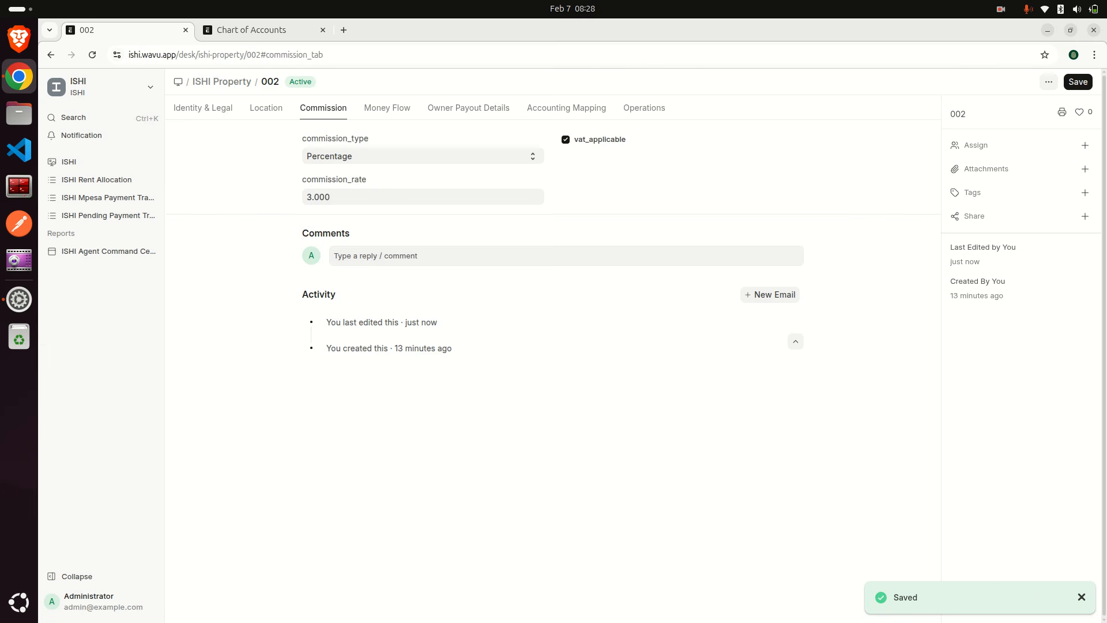
{"action": "left_click", "coordinate": [265, 108]}
{"action": "left_click", "coordinate": [203, 108]}
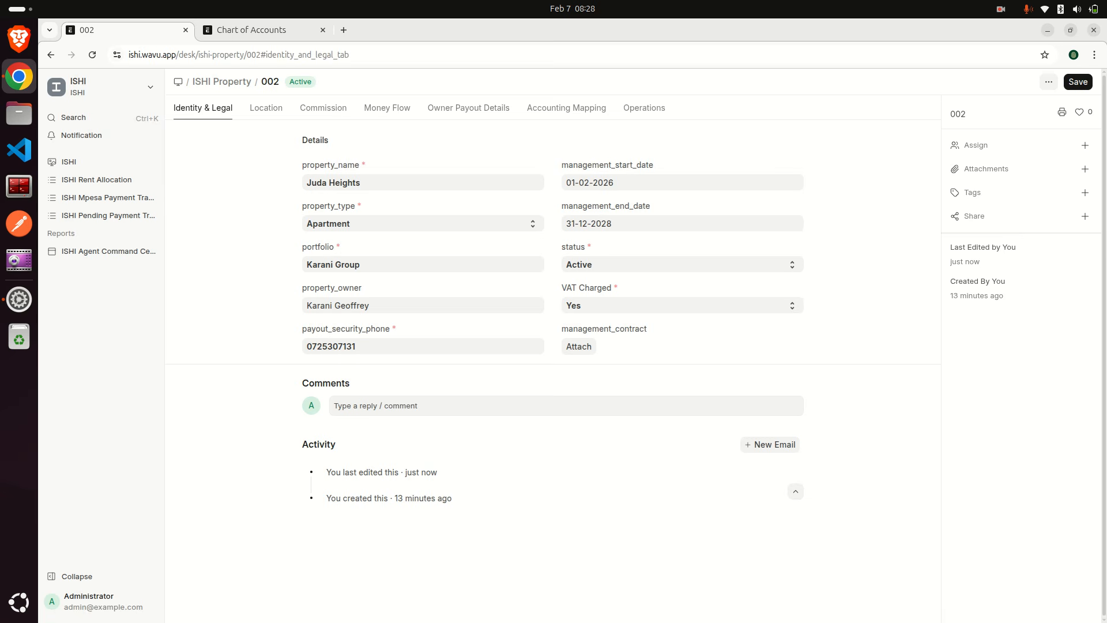
{"action": "left_click", "coordinate": [108, 251]}
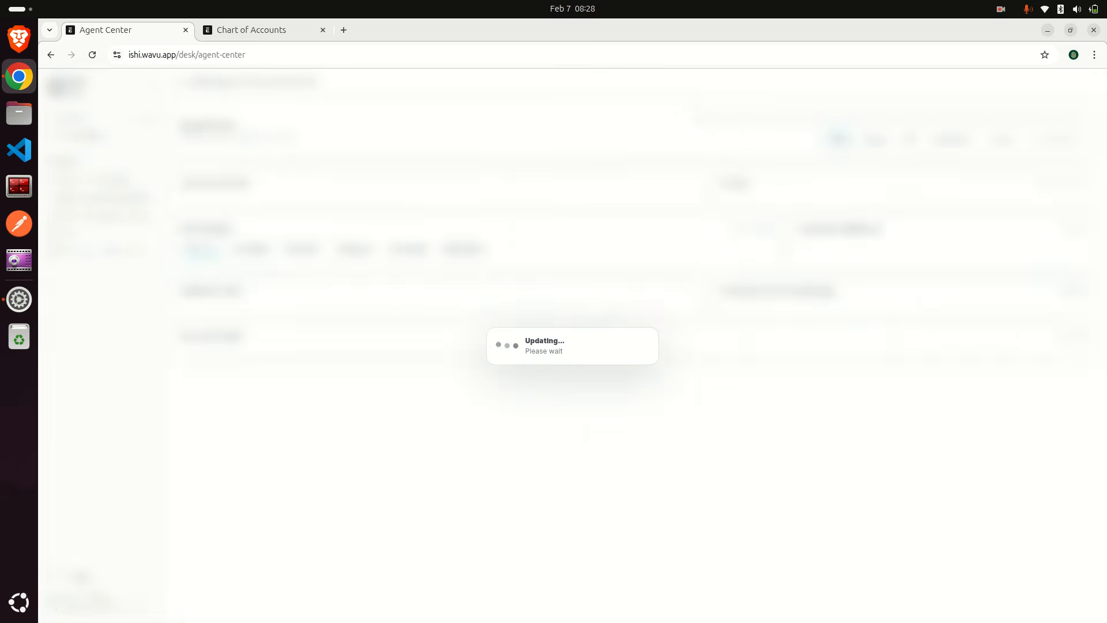
- Scroll the dashboard figures (Sh 3,400.00 expenses, Sh 24,000.00 VAT payable), then open the Ctrl+K quick search
{"action": "scroll", "coordinate": [634, 369], "scroll_direction": "down", "scroll_amount": 15}
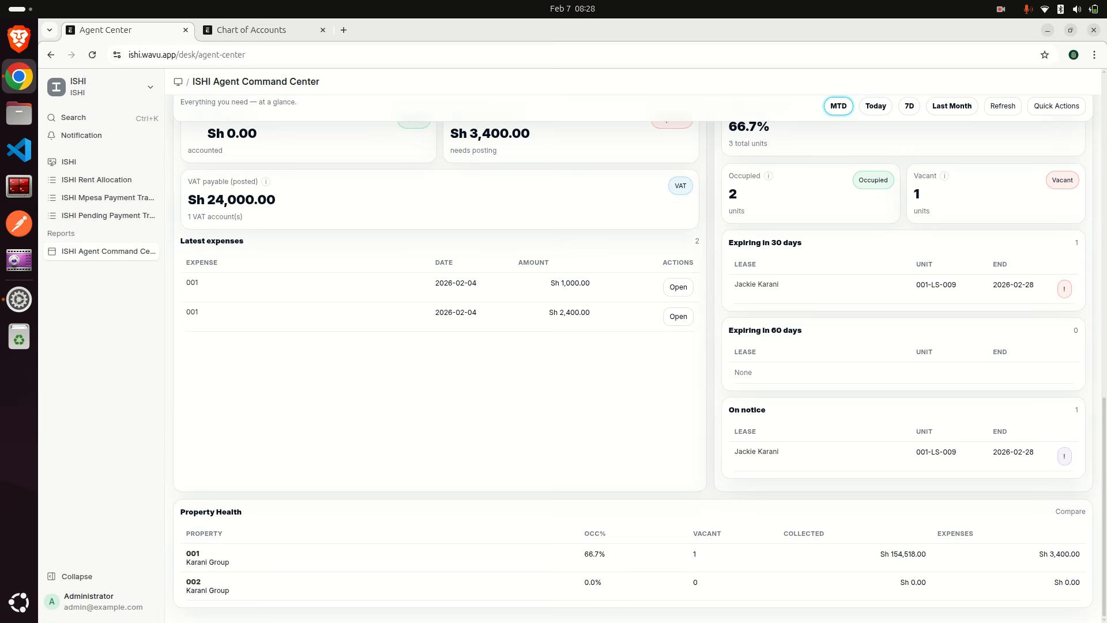
{"action": "scroll", "coordinate": [634, 346], "scroll_direction": "up", "scroll_amount": 5}
{"action": "scroll", "coordinate": [634, 346], "scroll_direction": "up", "scroll_amount": 5}
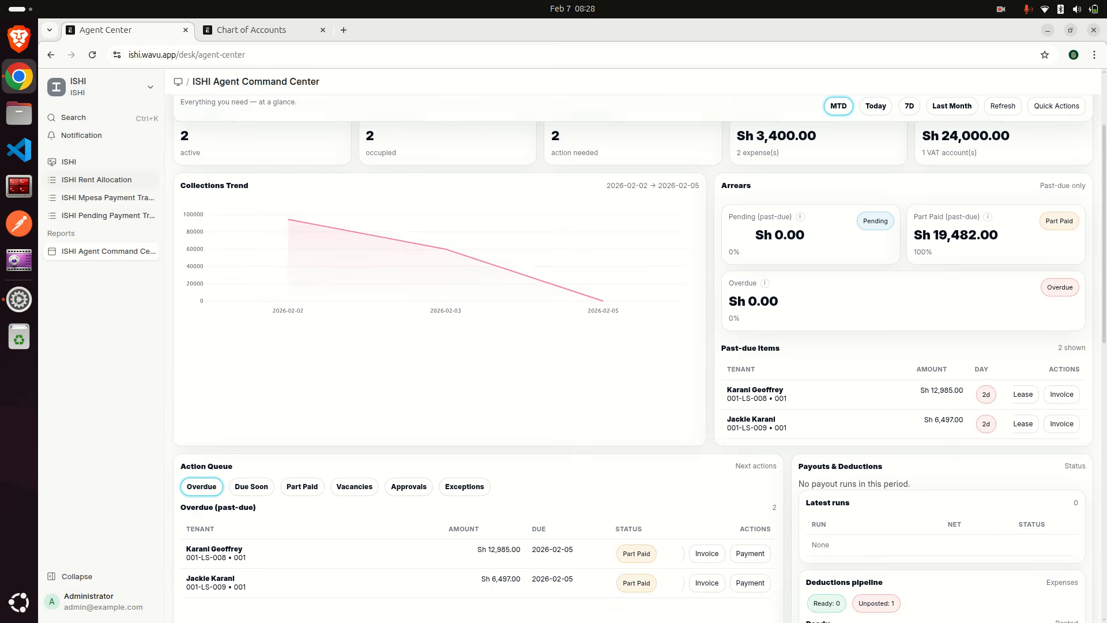
{"action": "key", "text": "ctrl+k"}
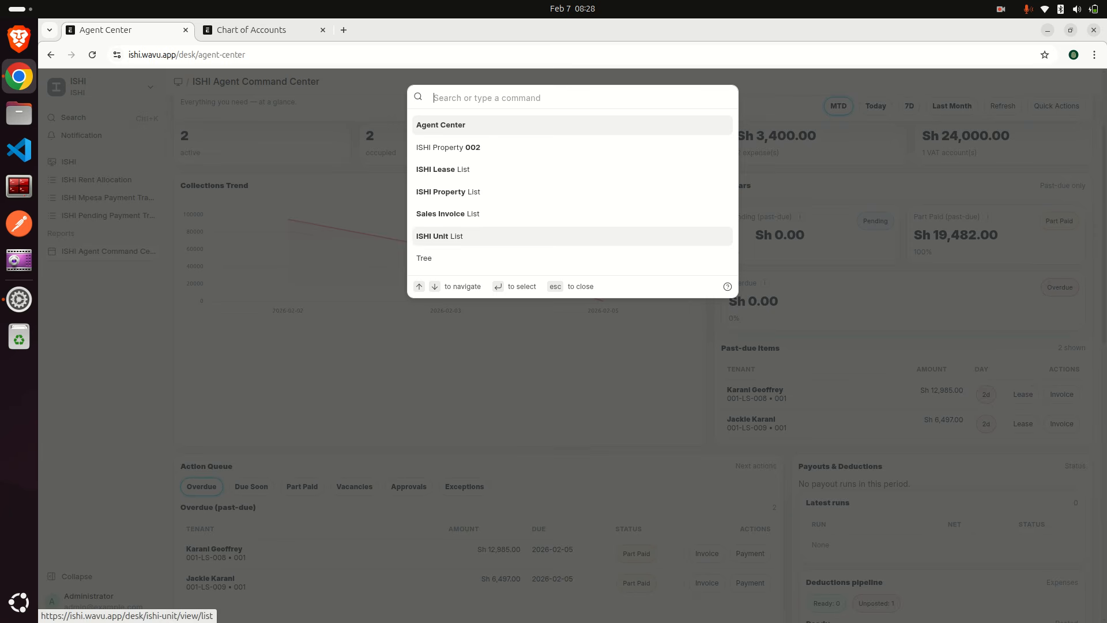
- Go to the ISHI Unit list and start a fresh New ISHI Unit form defaulting to Vacant
{"action": "left_click", "coordinate": [449, 236]}
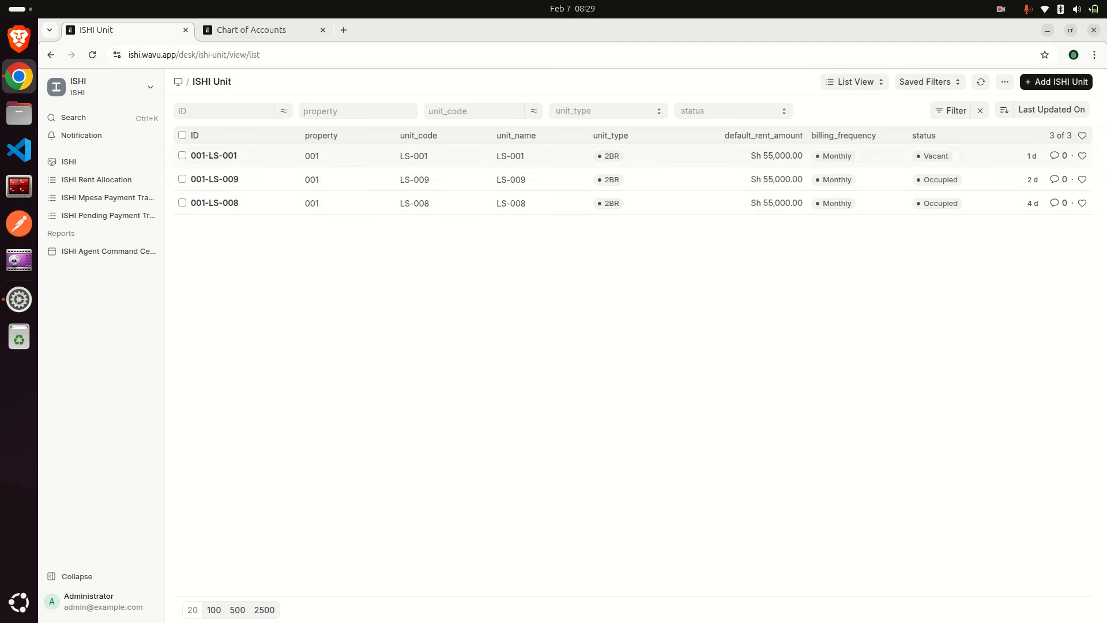
{"action": "left_click", "coordinate": [1055, 82]}
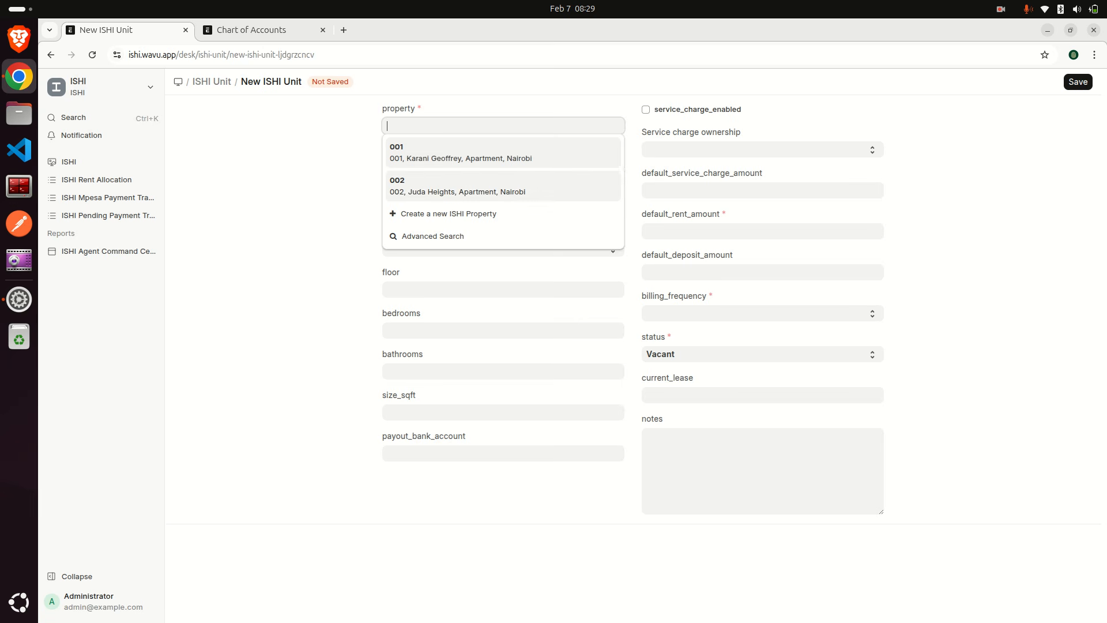
{"action": "left_click", "coordinate": [502, 186]}
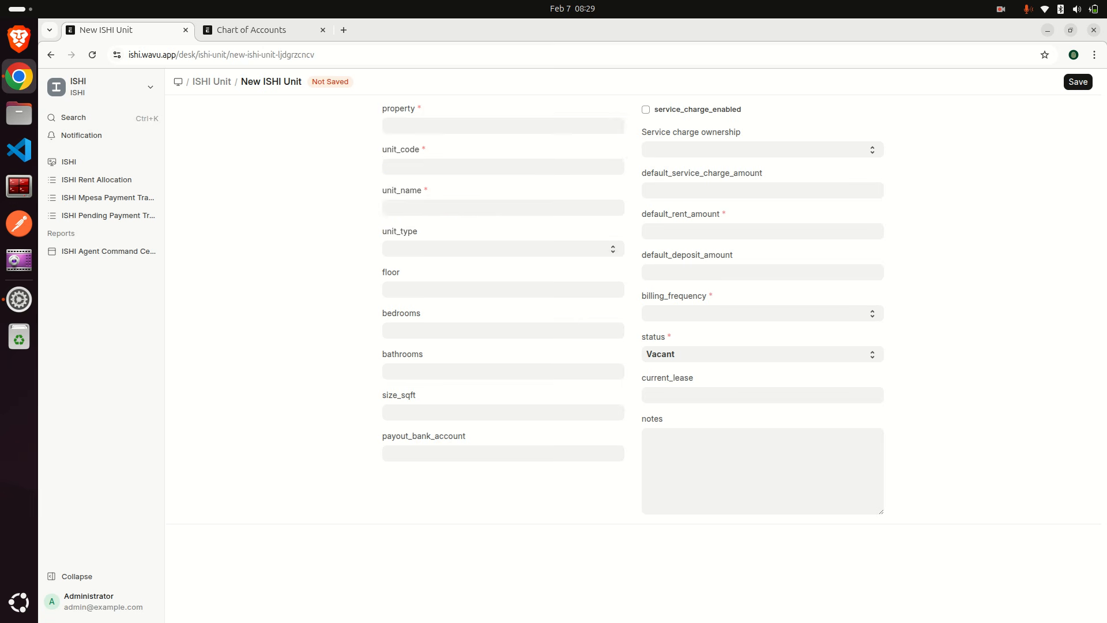
{"action": "left_click", "coordinate": [51, 55]}
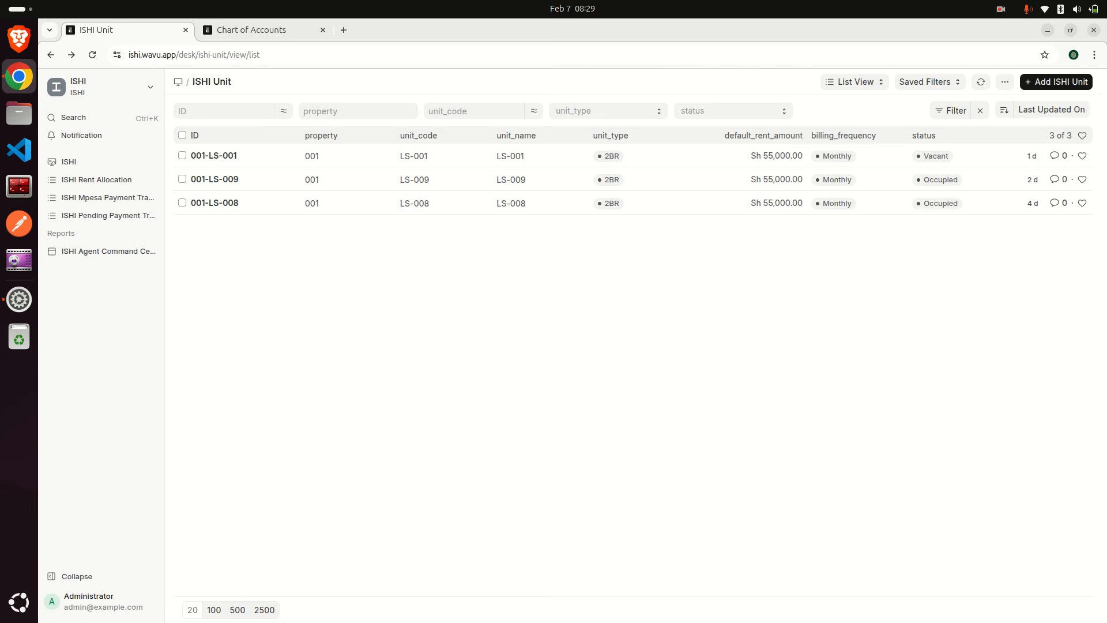
{"action": "left_click", "coordinate": [1056, 81]}
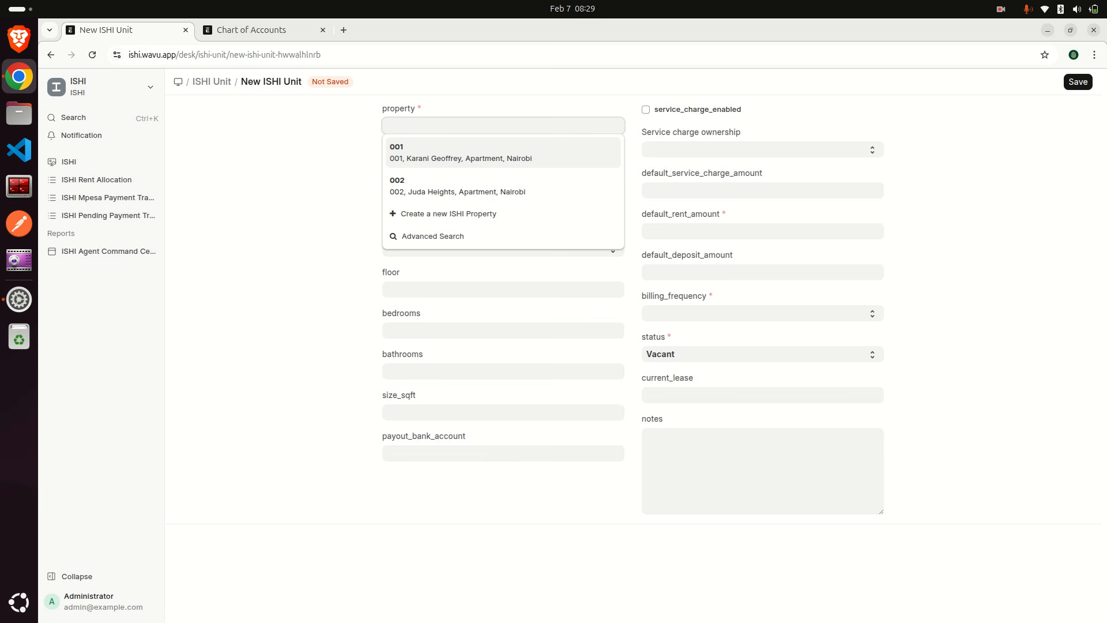
- Assign the unit to property 002 and give it unit code 9001
{"action": "left_click", "coordinate": [456, 185]}
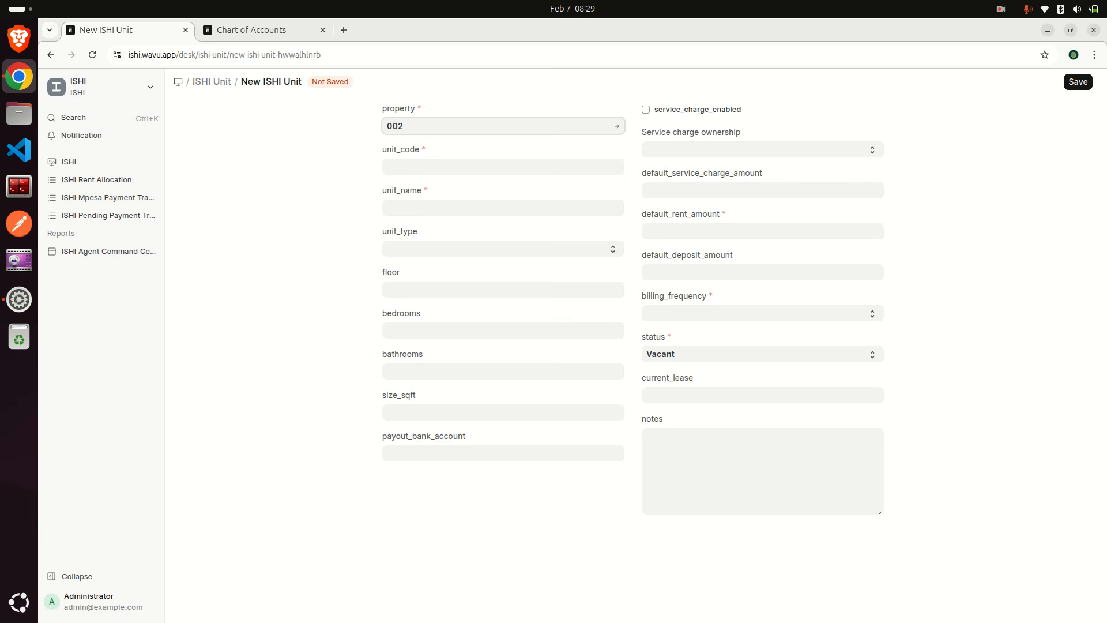
{"action": "left_click", "coordinate": [503, 167]}
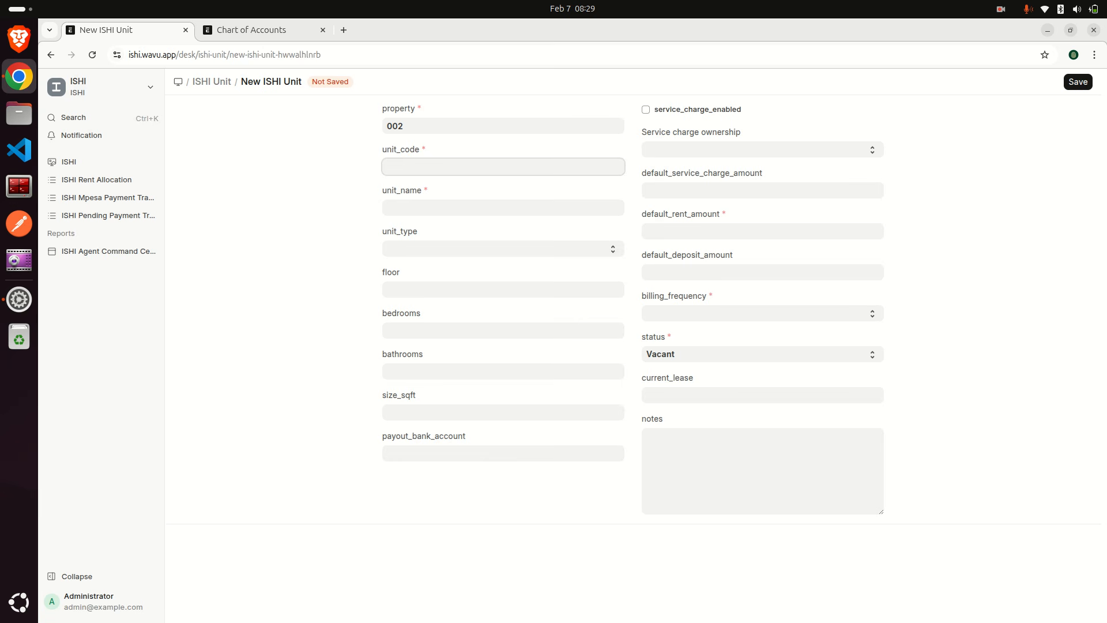
{"action": "type", "text": "2001"}
{"action": "key", "text": "BackSpace"}
{"action": "key", "text": "BackSpace"}
{"action": "key", "text": "BackSpace"}
{"action": "key", "text": "BackSpace"}
{"action": "type", "text": "9001"}
- Enter 9001 as the unit name
{"action": "left_click", "coordinate": [502, 207]}
{"action": "type", "text": "9001"}
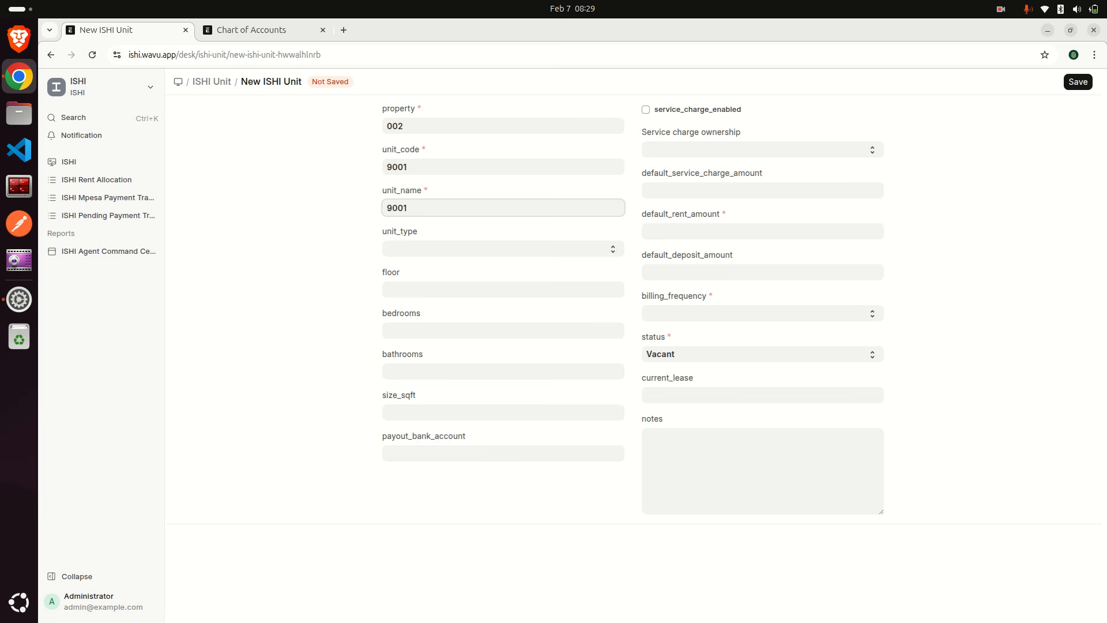
{"action": "left_click_drag", "start_coordinate": [382, 150], "coordinate": [410, 149]}
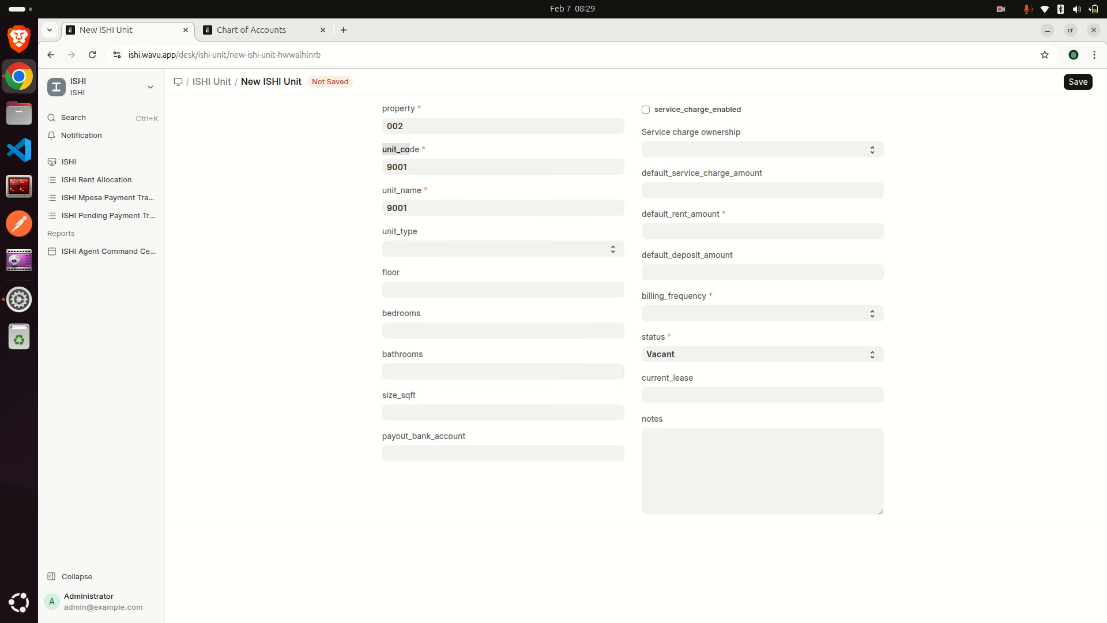
{"action": "left_click", "coordinate": [410, 149]}
{"action": "double_click", "coordinate": [402, 190]}
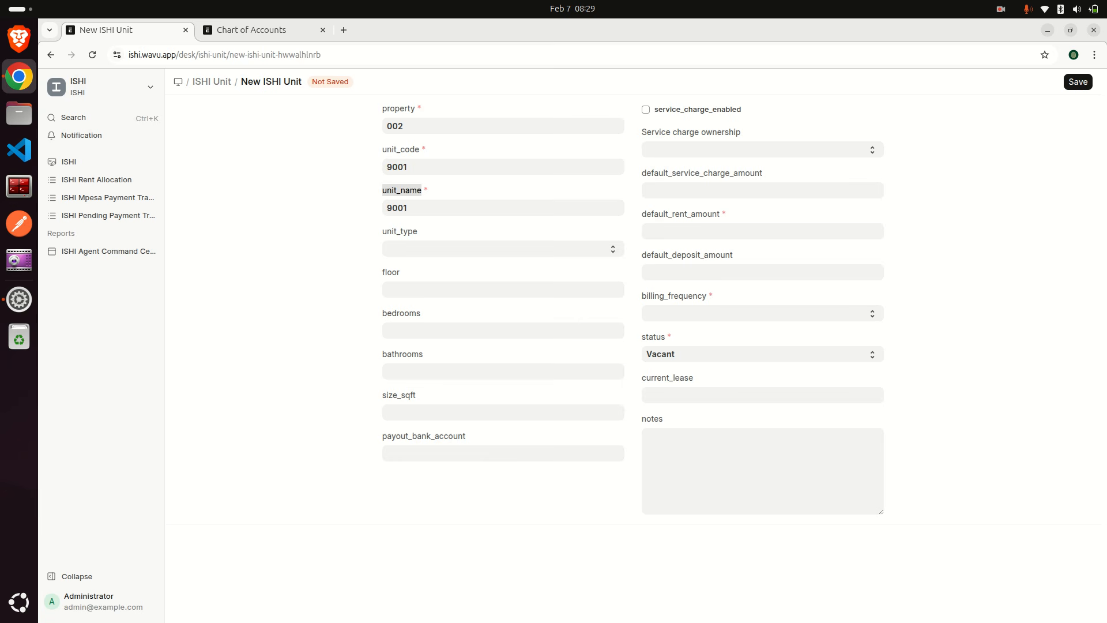
{"action": "left_click", "coordinate": [402, 190]}
{"action": "left_click_drag", "start_coordinate": [383, 191], "coordinate": [417, 190]}
{"action": "left_click_drag", "start_coordinate": [383, 149], "coordinate": [410, 149]}
{"action": "left_click", "coordinate": [503, 249]}
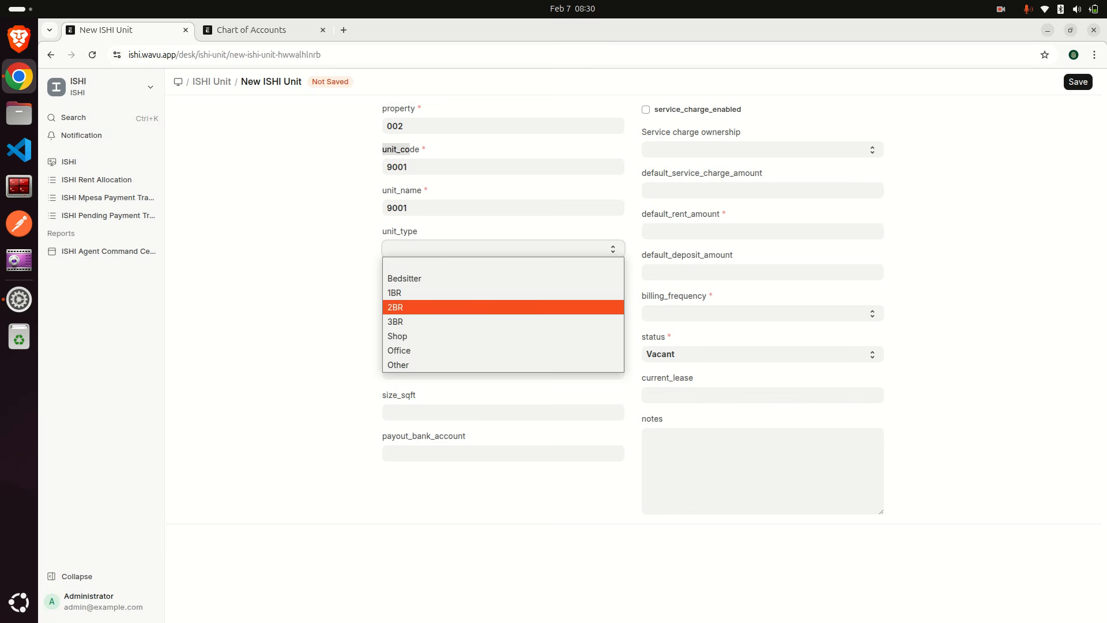
- Set the unit type to 2BR with 2 bedrooms
{"action": "key", "text": "Return"}
{"action": "left_click", "coordinate": [503, 289]}
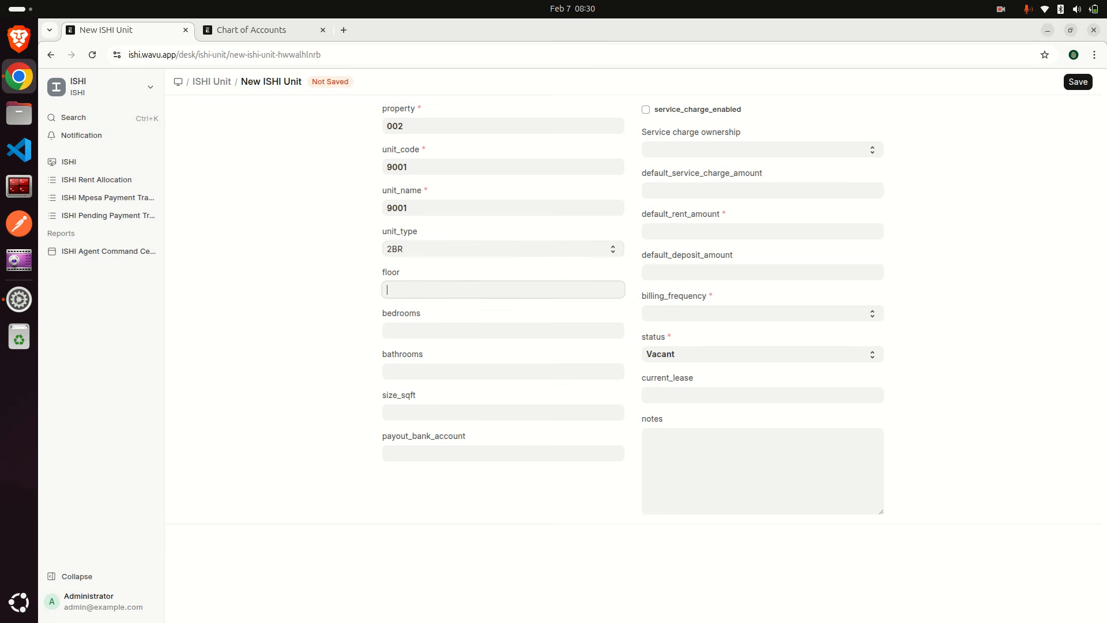
{"action": "left_click", "coordinate": [503, 330]}
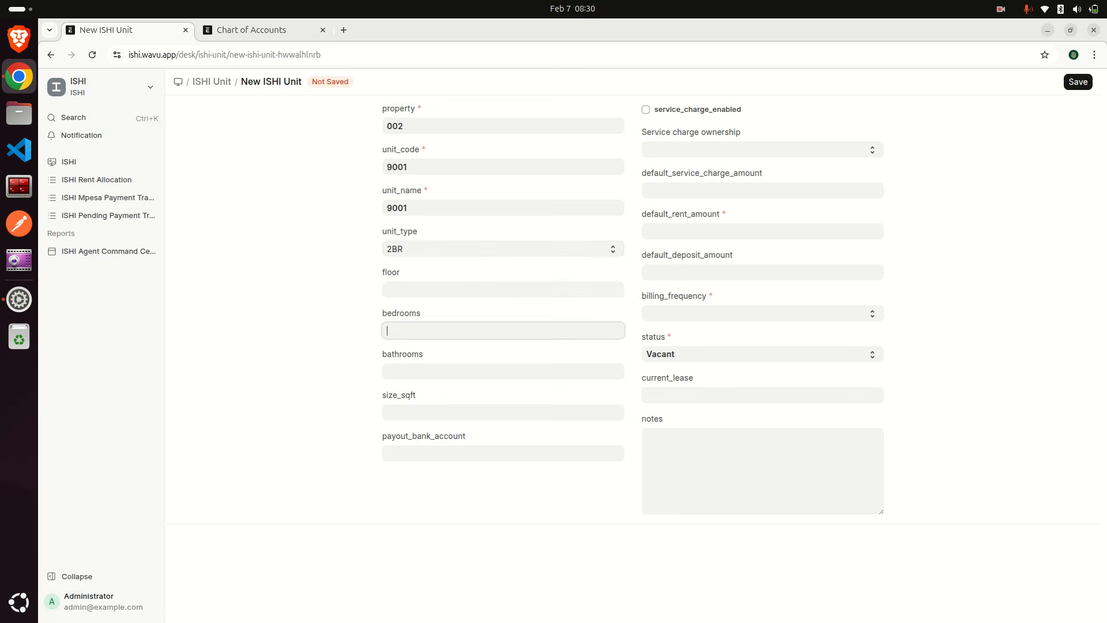
{"action": "type", "text": "2"}
{"action": "left_click_drag", "start_coordinate": [410, 313], "coordinate": [382, 313]}
{"action": "left_click", "coordinate": [410, 313]}
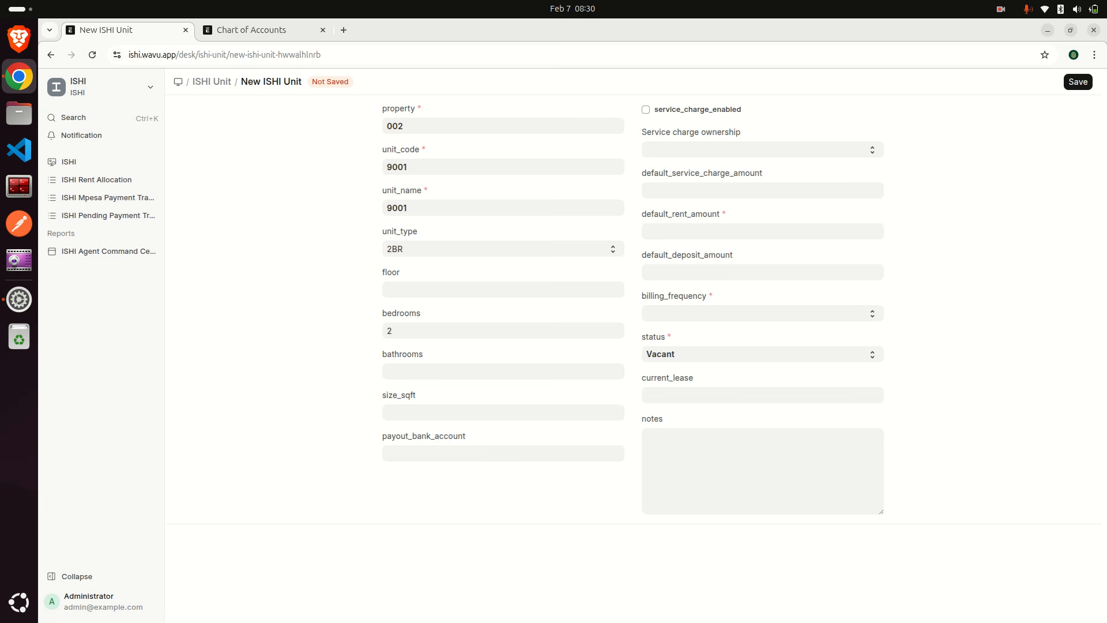
{"action": "double_click", "coordinate": [402, 313]}
- Enter 2 as the number of bathrooms
{"action": "left_click", "coordinate": [403, 354]}
{"action": "left_click", "coordinate": [502, 371]}
{"action": "type", "text": "2"}
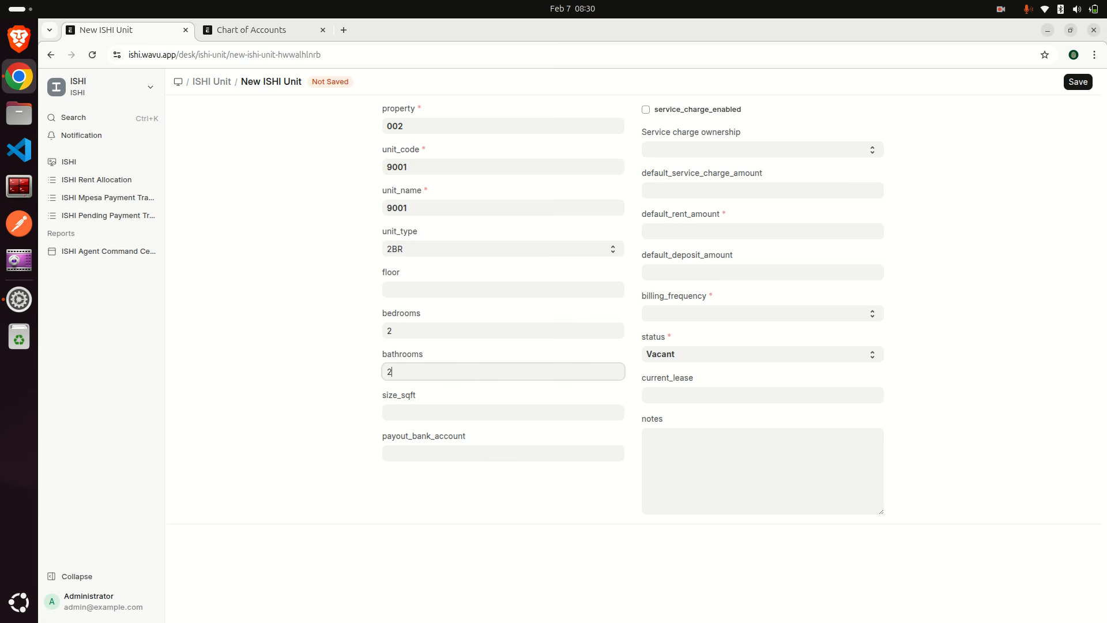
{"action": "double_click", "coordinate": [399, 395]}
{"action": "left_click", "coordinate": [399, 395]}
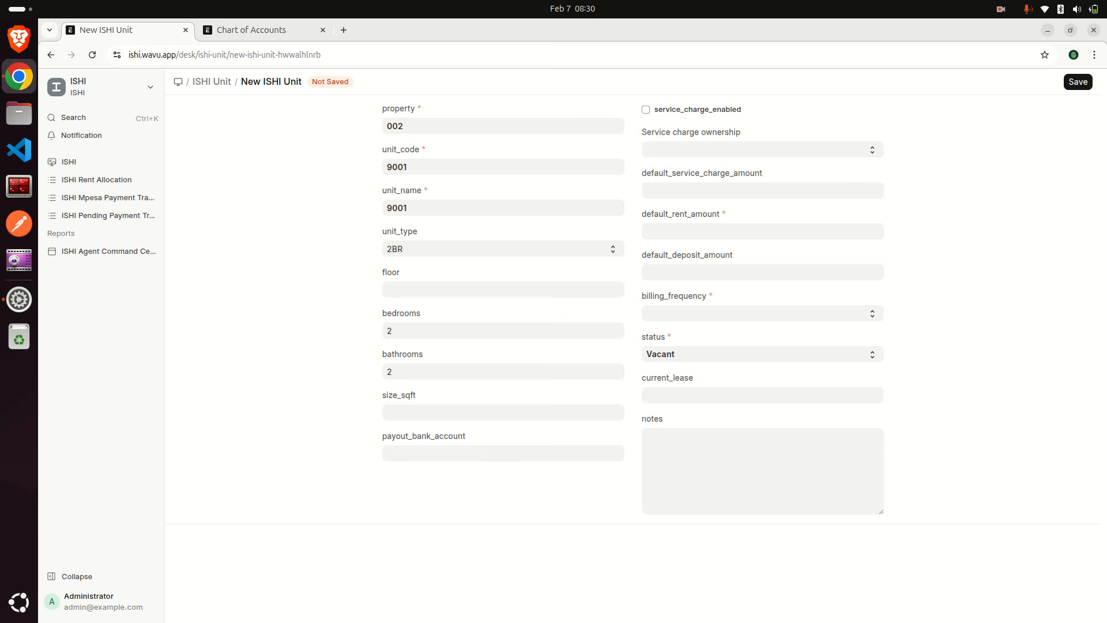
{"action": "left_click", "coordinate": [503, 412]}
{"action": "left_click", "coordinate": [507, 436]}
{"action": "double_click", "coordinate": [424, 437]}
{"action": "left_click", "coordinate": [424, 436]}
{"action": "left_click", "coordinate": [447, 453]}
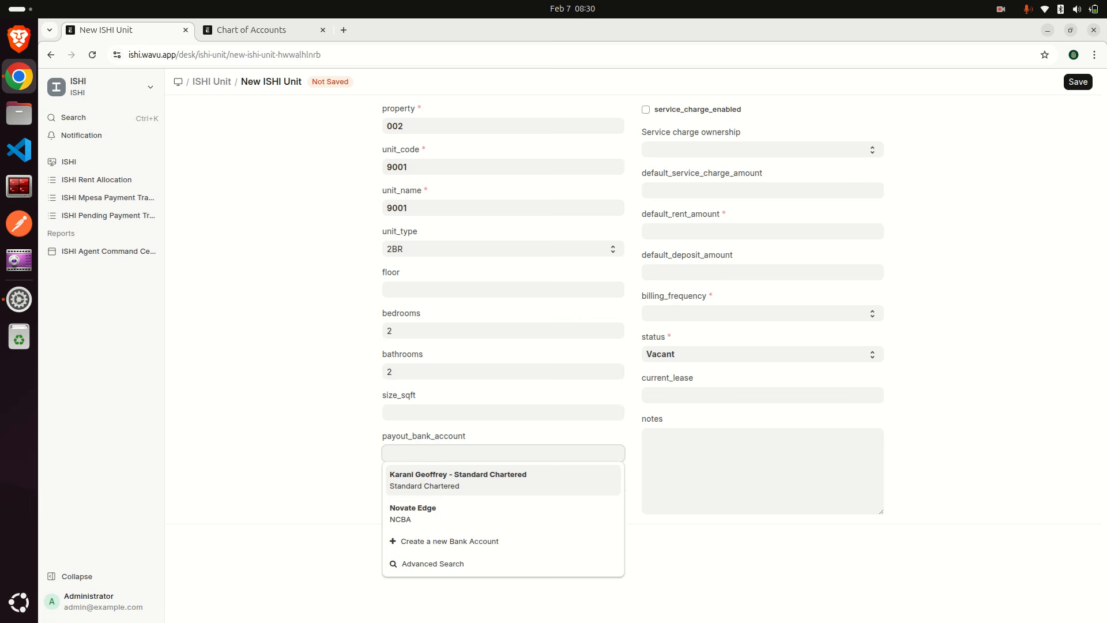
{"action": "key", "text": "Escape"}
{"action": "left_click_drag", "start_coordinate": [382, 436], "coordinate": [465, 436]}
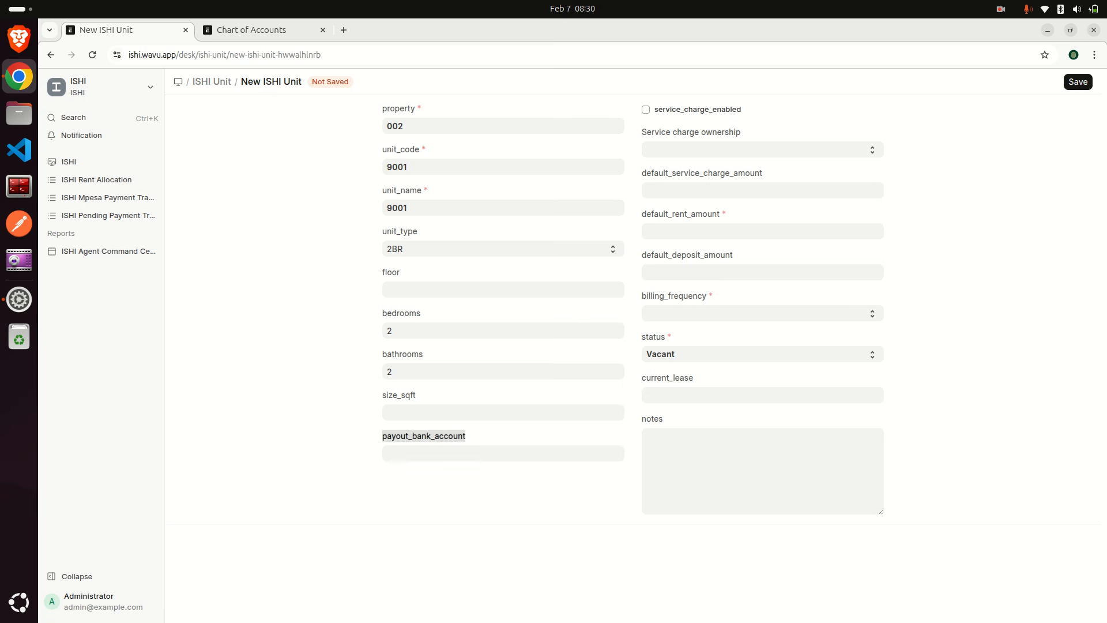
{"action": "left_click", "coordinate": [468, 436]}
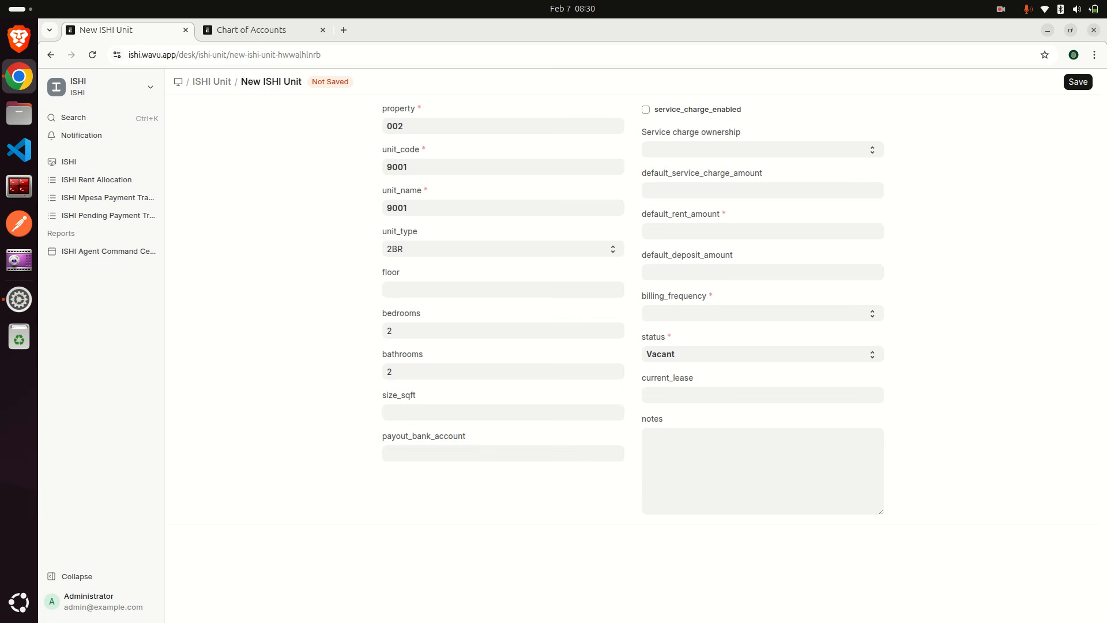
{"action": "left_click_drag", "start_coordinate": [383, 436], "coordinate": [465, 436]}
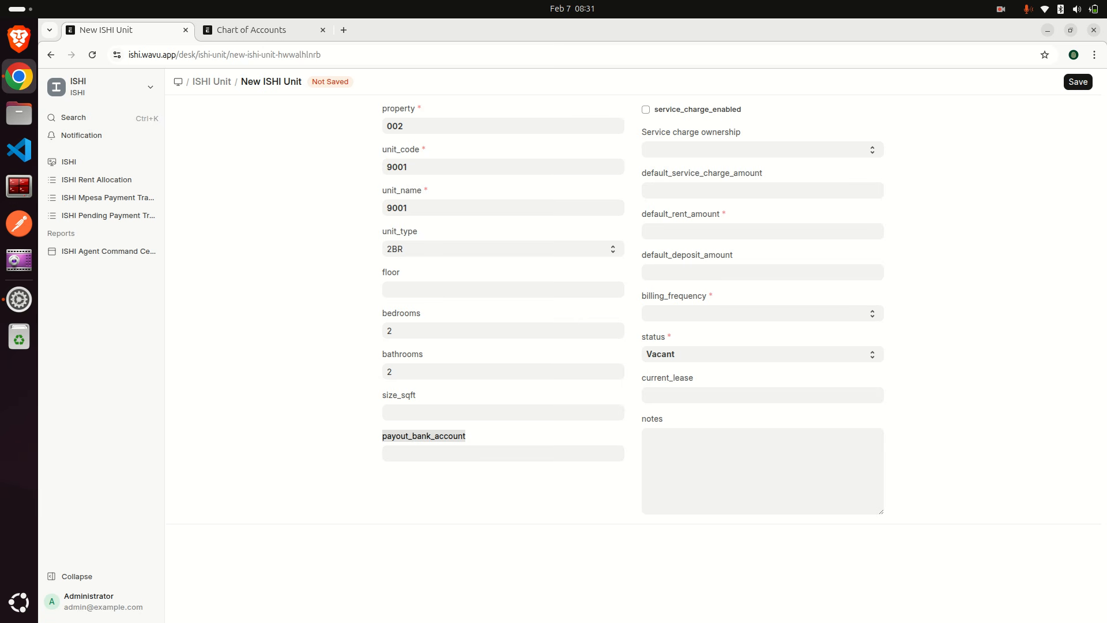
{"action": "left_click", "coordinate": [447, 437]}
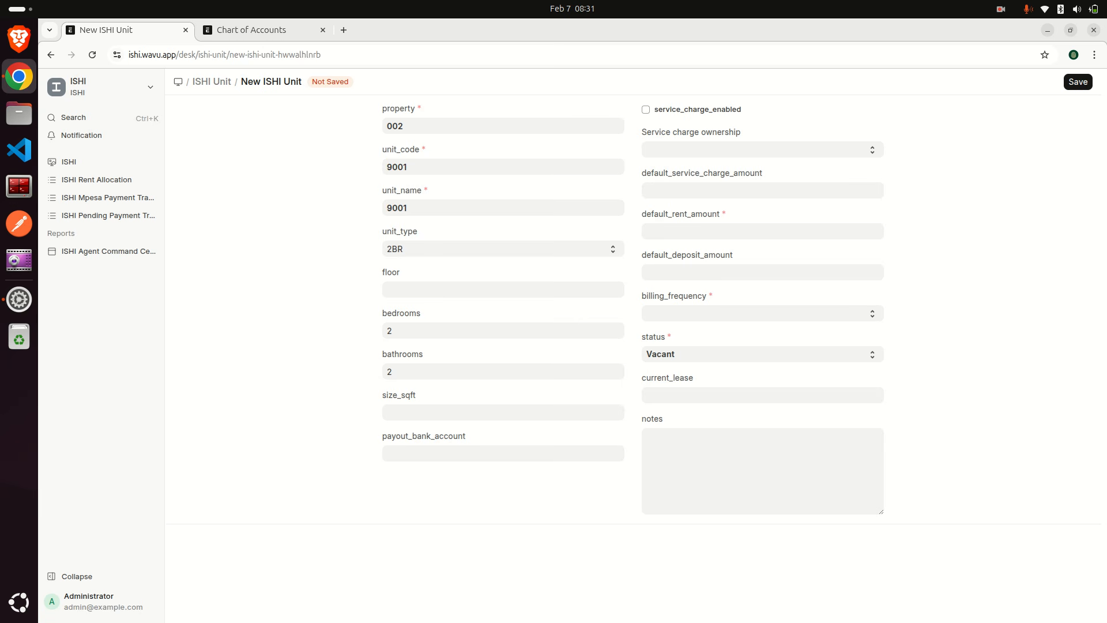
{"action": "left_click", "coordinate": [465, 453]}
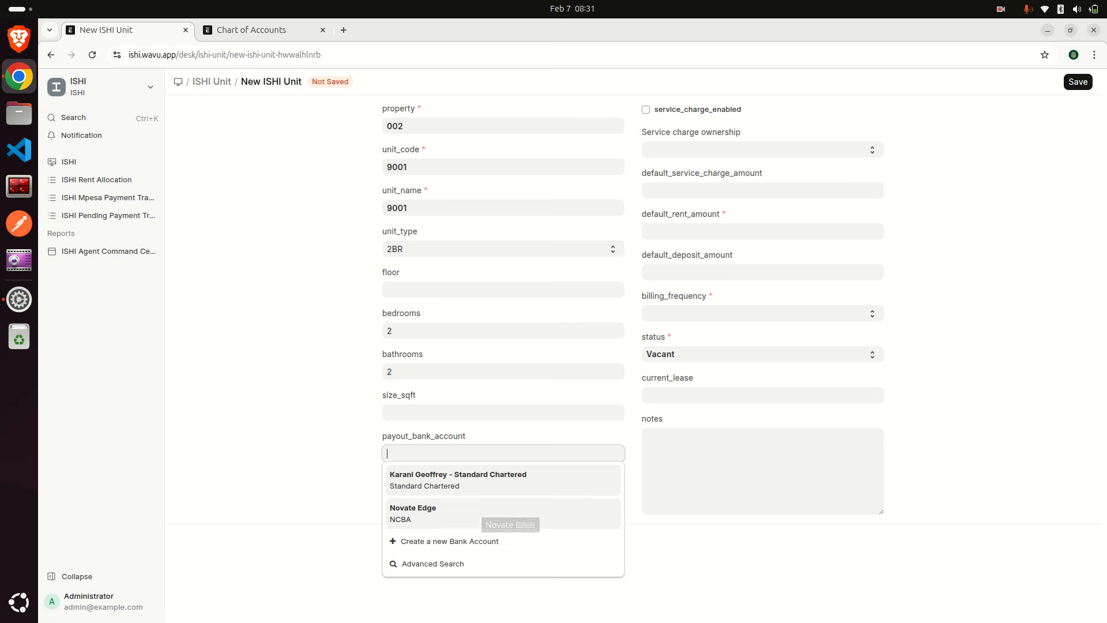
{"action": "left_click", "coordinate": [473, 512]}
{"action": "key", "text": "ctrl+a"}
{"action": "key", "text": "BackSpace"}
{"action": "key", "text": "Escape"}
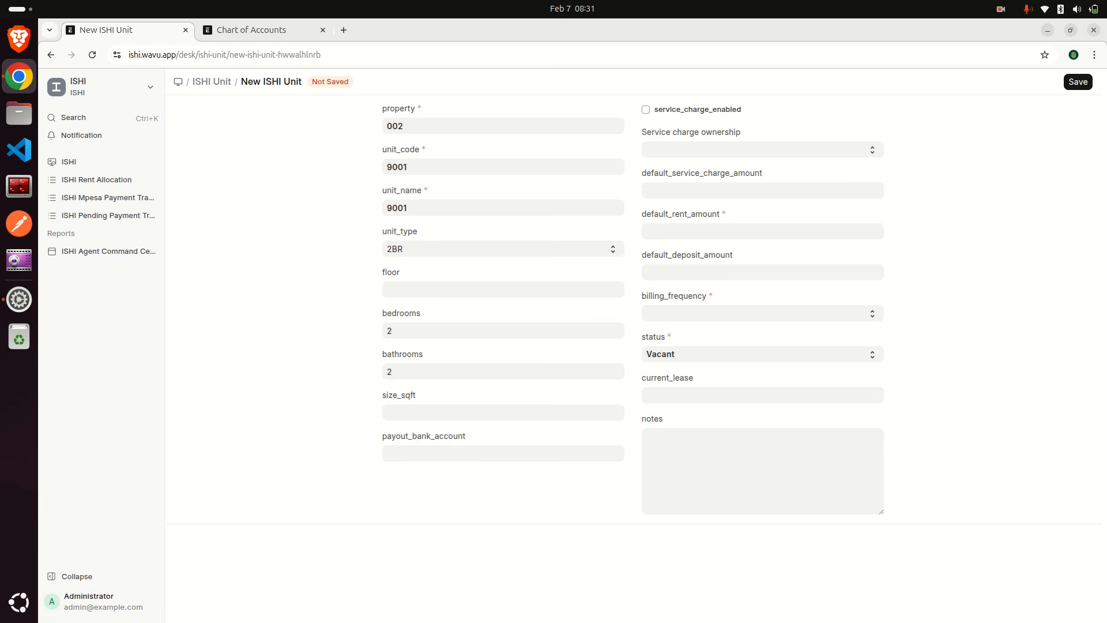
- Enable service charges on unit 9001
{"action": "left_click_drag", "start_coordinate": [382, 437], "coordinate": [467, 436]}
{"action": "left_click", "coordinate": [468, 436]}
{"action": "left_click", "coordinate": [645, 110]}
{"action": "triple_click", "coordinate": [691, 132]}
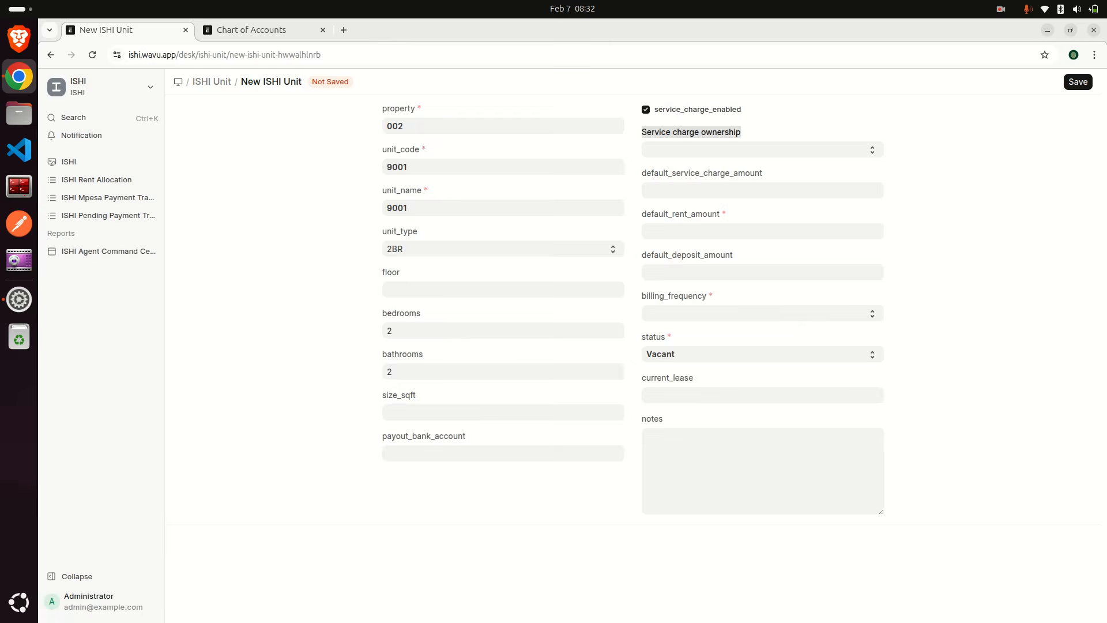
- Set the service charge ownership to Agency
{"action": "left_click", "coordinate": [762, 150]}
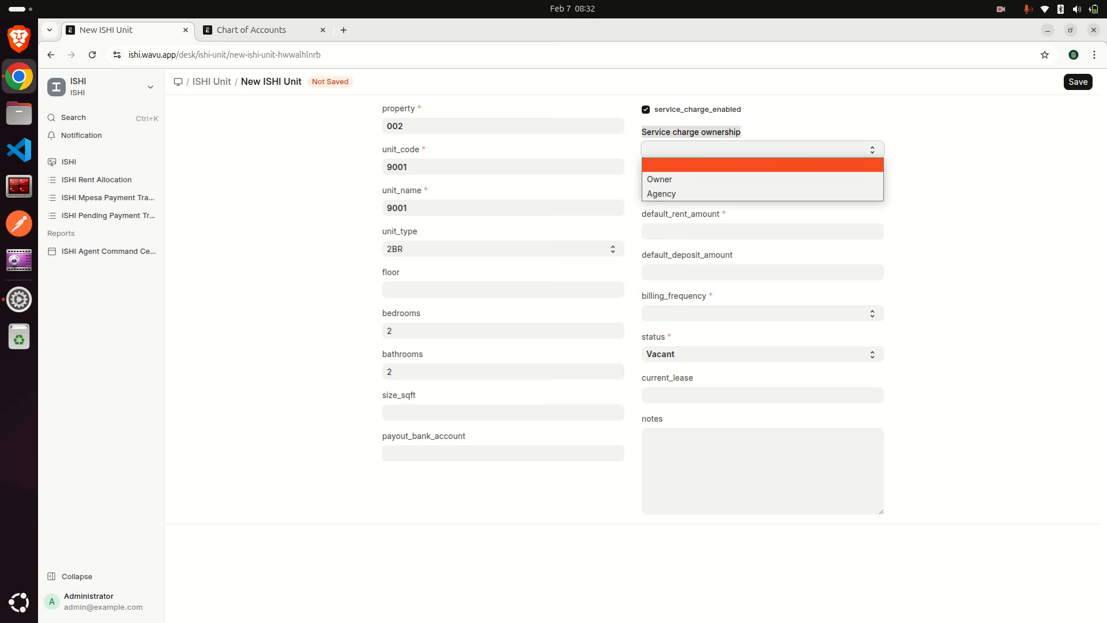
{"action": "key", "text": "Down"}
{"action": "key", "text": "Return"}
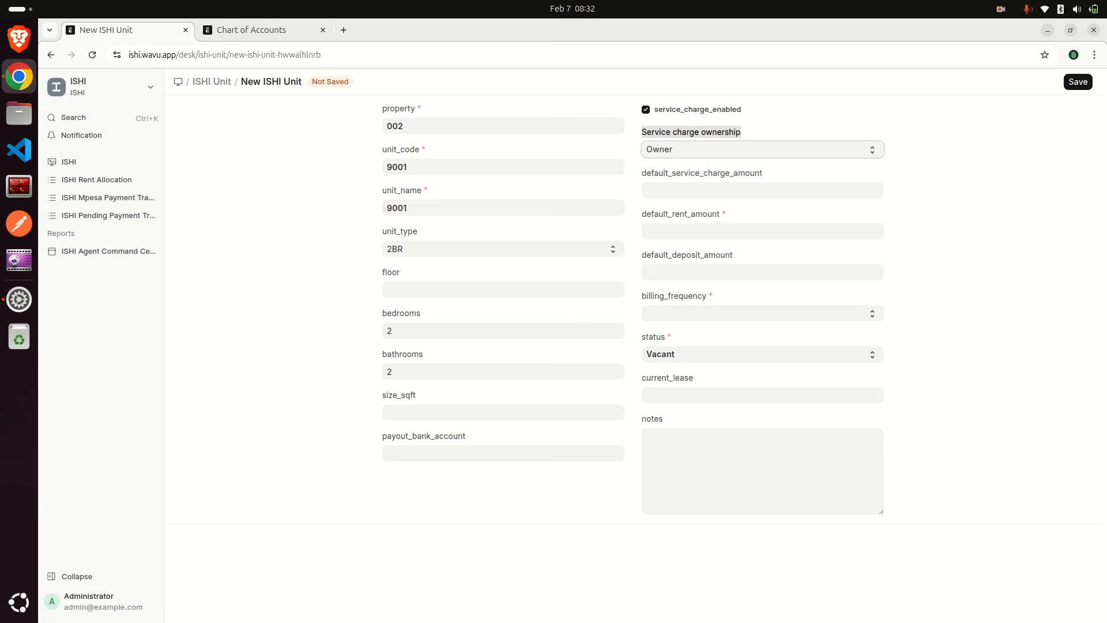
{"action": "key", "text": "space"}
{"action": "key", "text": "Down"}
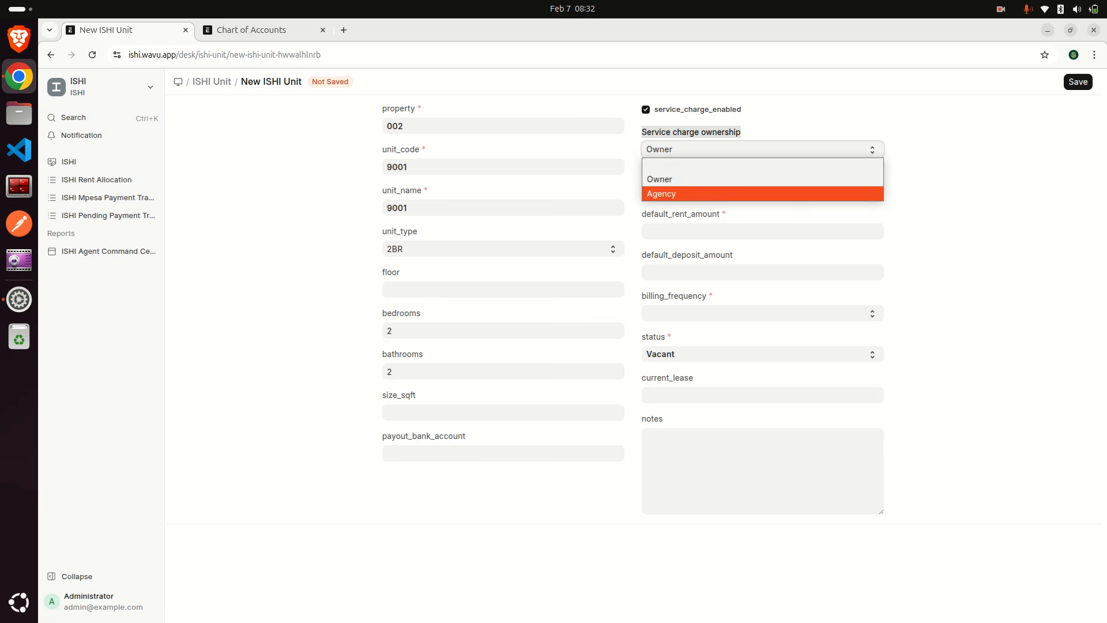
{"action": "key", "text": "Return"}
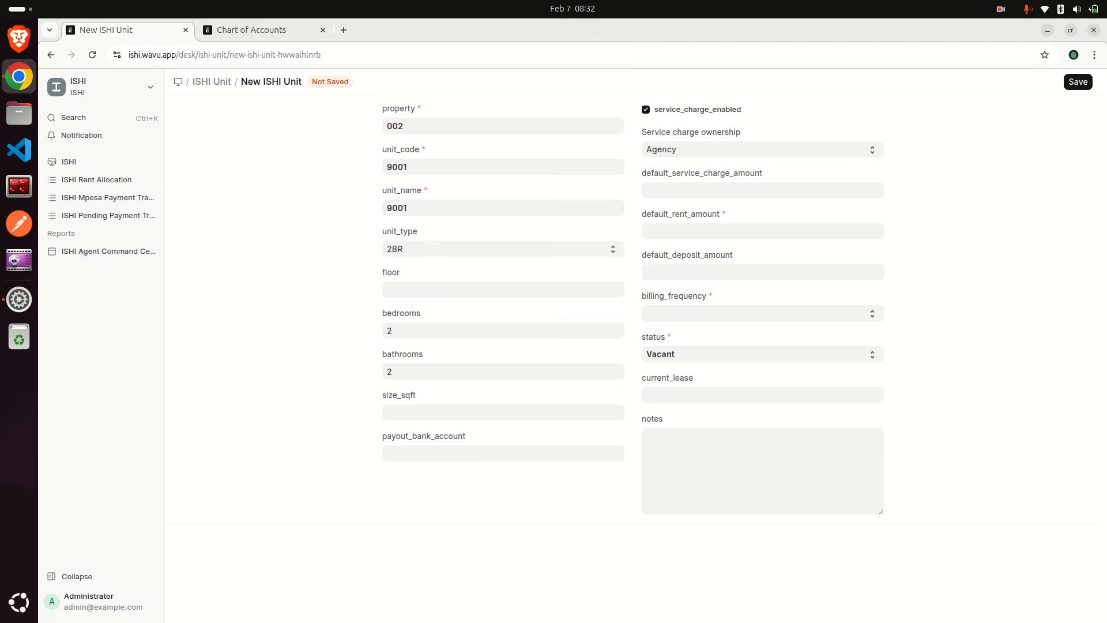
- Enter a default service charge of 3,000 and a default rent of 55,000
{"action": "key", "text": "Tab"}
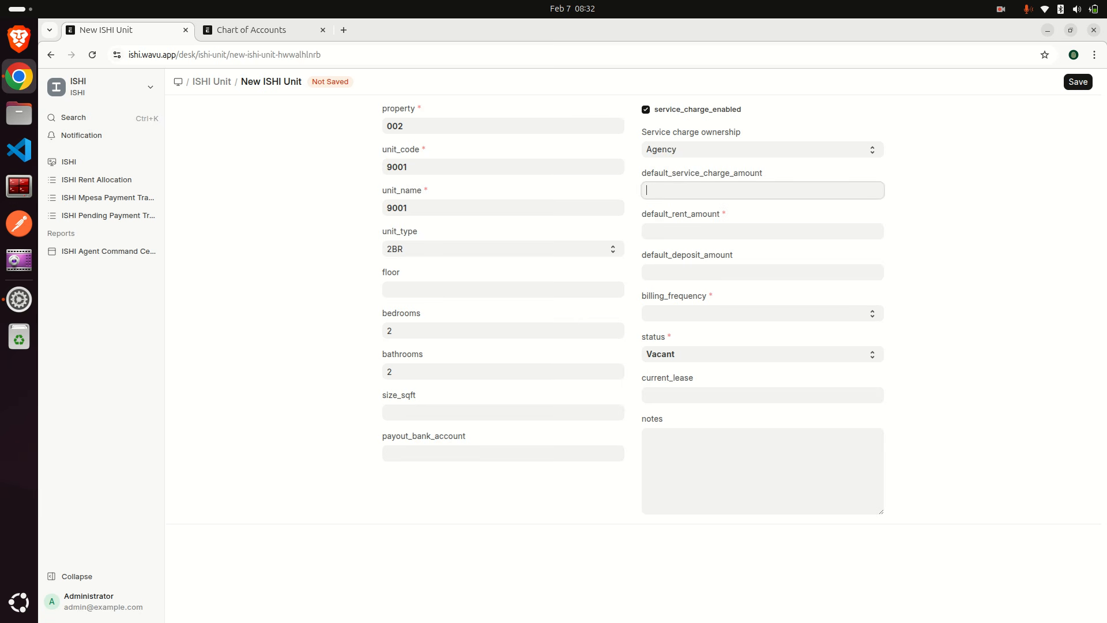
{"action": "type", "text": "3000"}
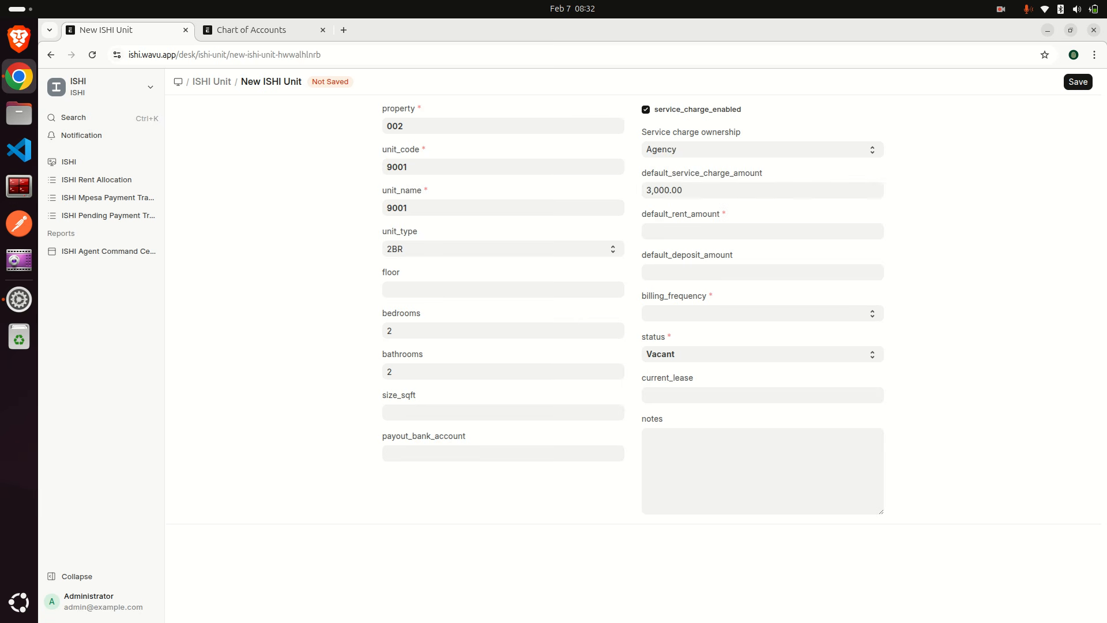
{"action": "left_click", "coordinate": [762, 231]}
{"action": "double_click", "coordinate": [680, 214]}
{"action": "left_click", "coordinate": [762, 231]}
{"action": "type", "text": "5"}
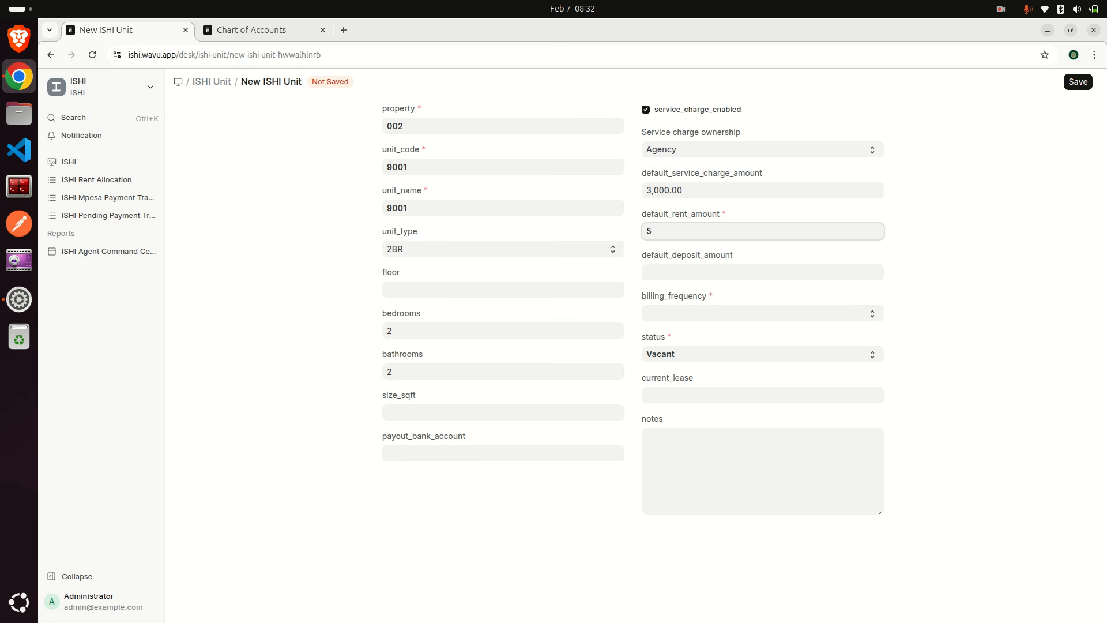
{"action": "type", "text": "50000"}
{"action": "key", "text": "BackSpace"}
{"action": "left_click", "coordinate": [922, 248]}
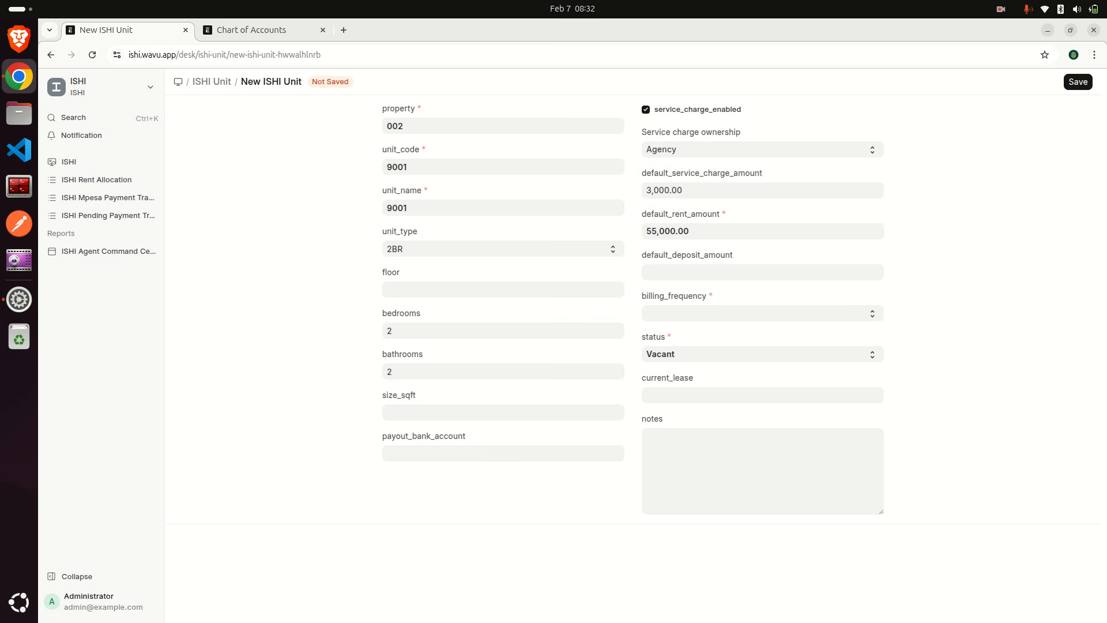
- Set the default deposit amount to 110,000
{"action": "left_click", "coordinate": [762, 273]}
{"action": "type", "text": "55"}
{"action": "key", "text": "Tab"}
{"action": "left_click", "coordinate": [762, 272]}
{"action": "type", "text": "110000"}
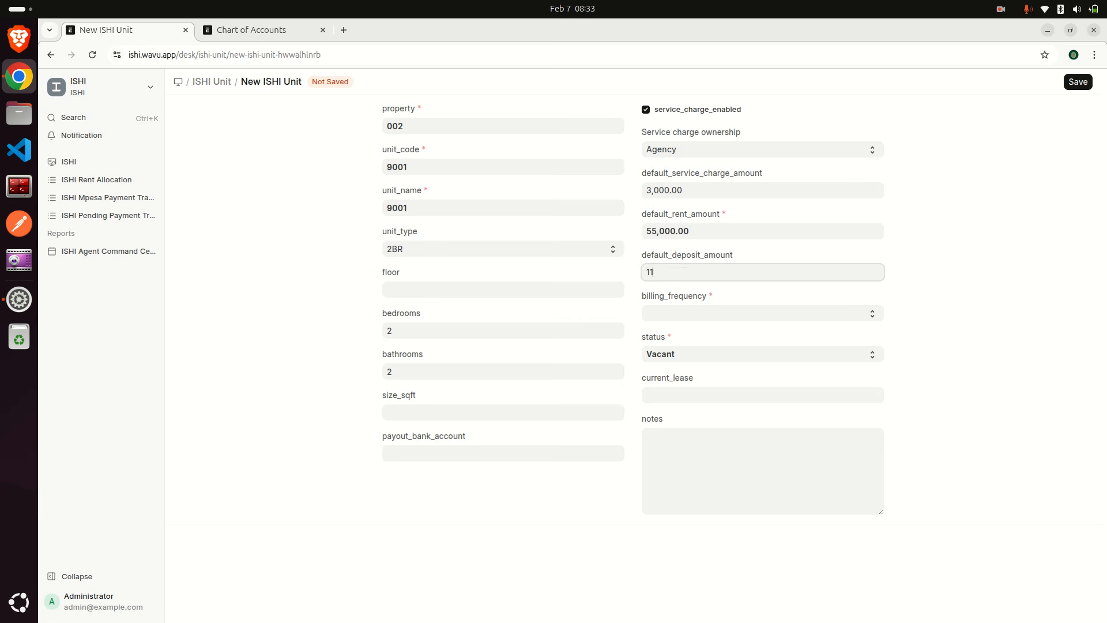
{"action": "key", "text": "Tab"}
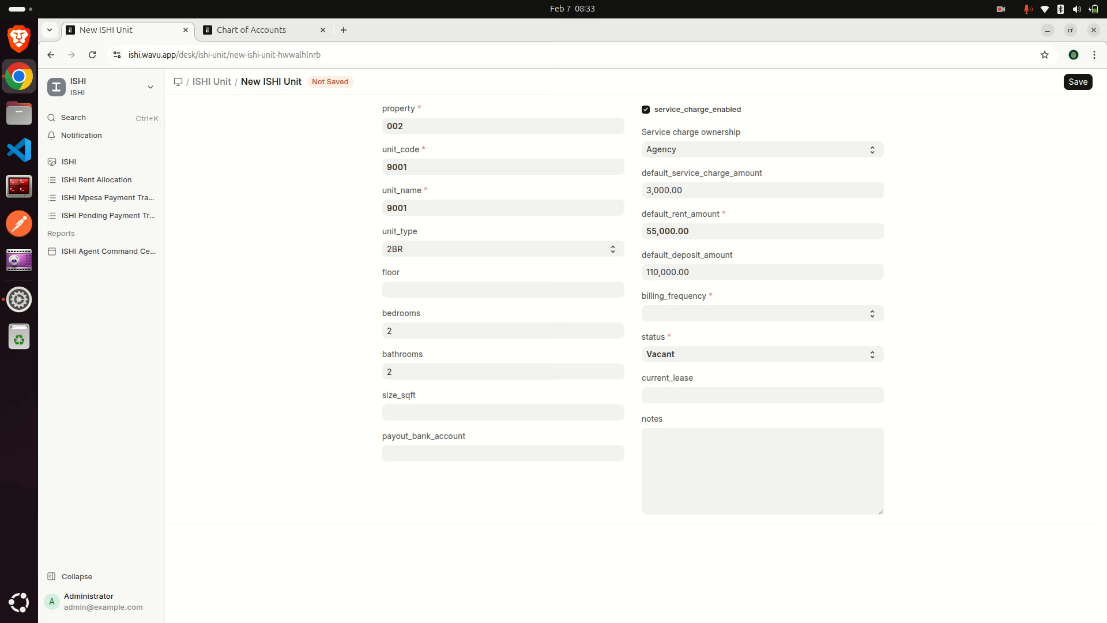
{"action": "left_click", "coordinate": [762, 313]}
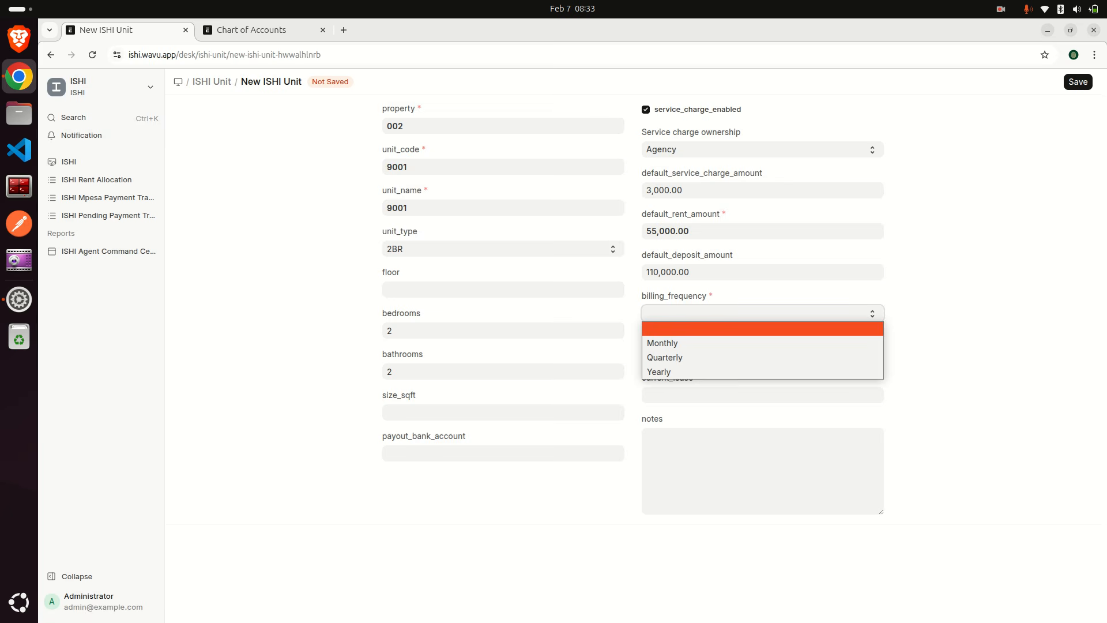
- Set the unit's billing frequency to Monthly
{"action": "key", "text": "Escape"}
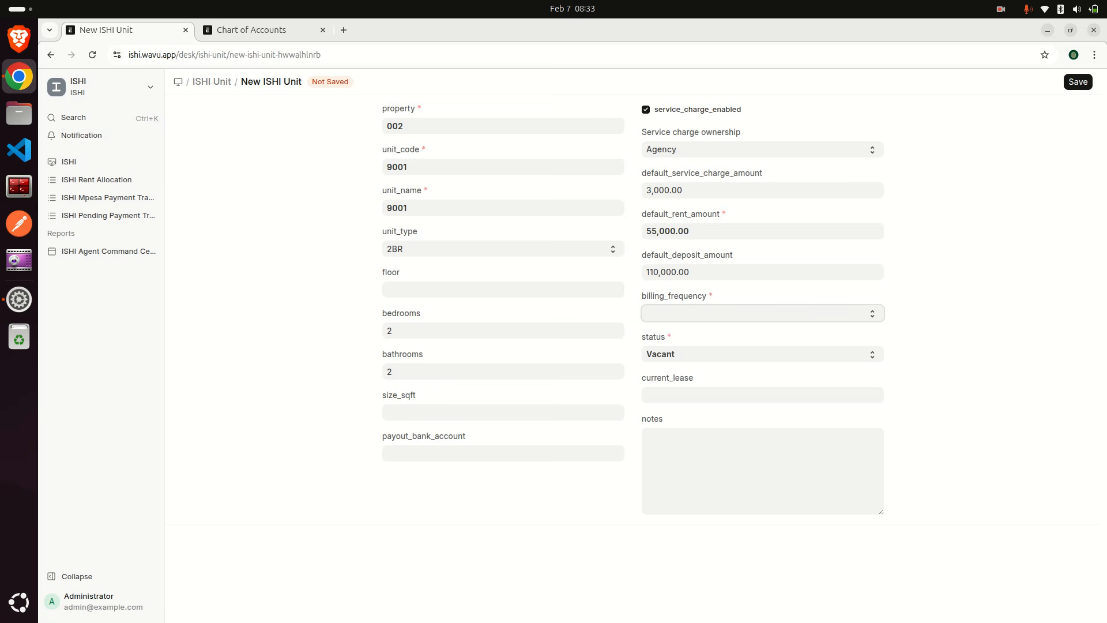
{"action": "left_click", "coordinate": [762, 314]}
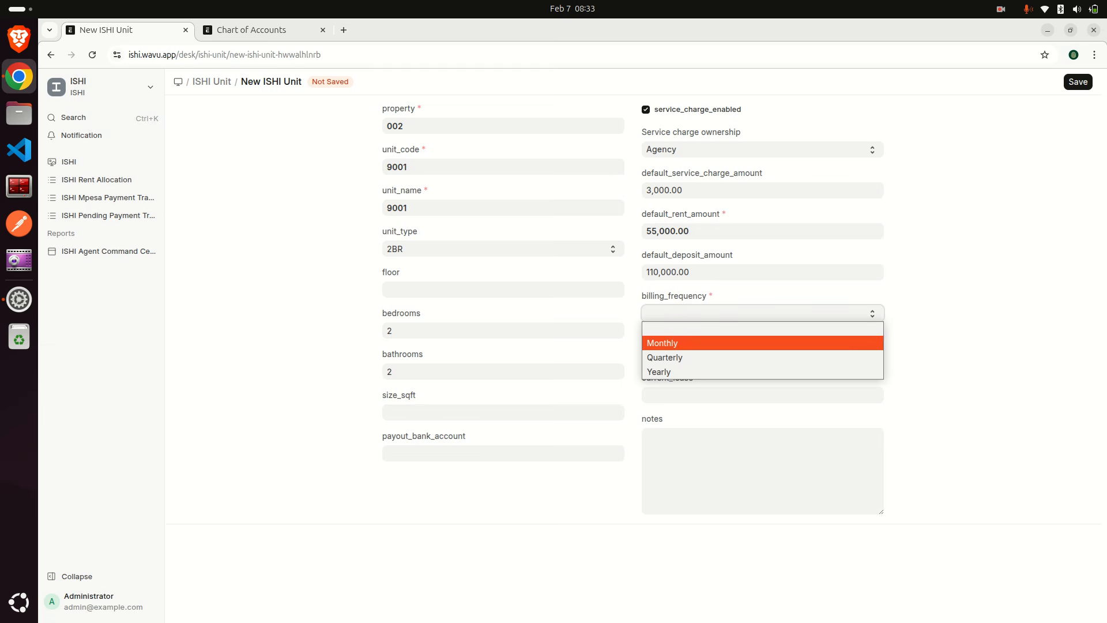
{"action": "key", "text": "Down"}
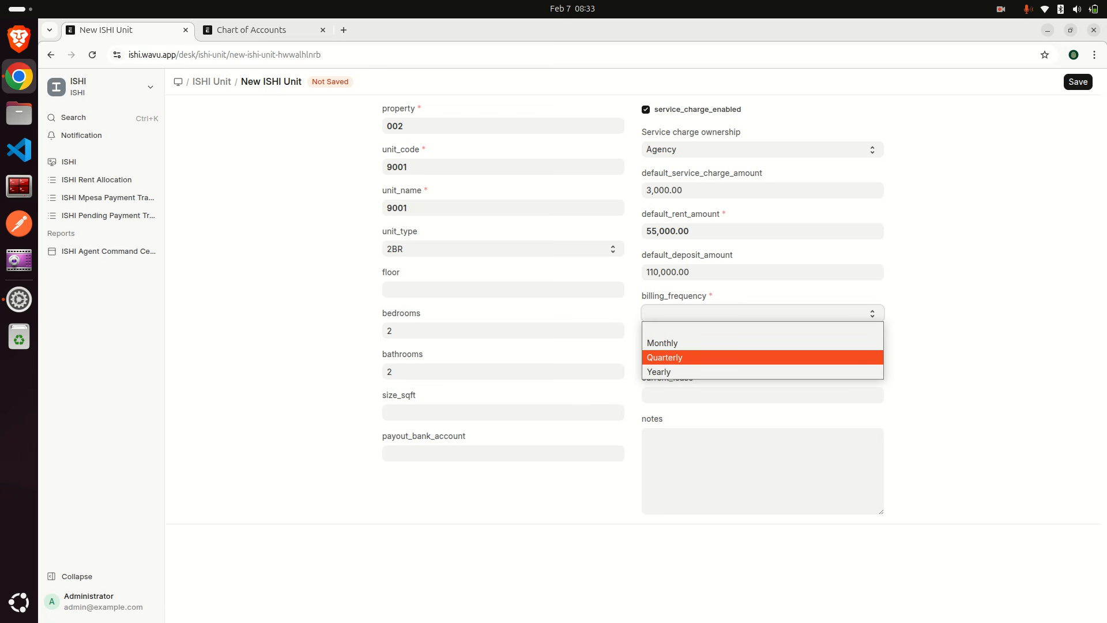
{"action": "key", "text": "Down"}
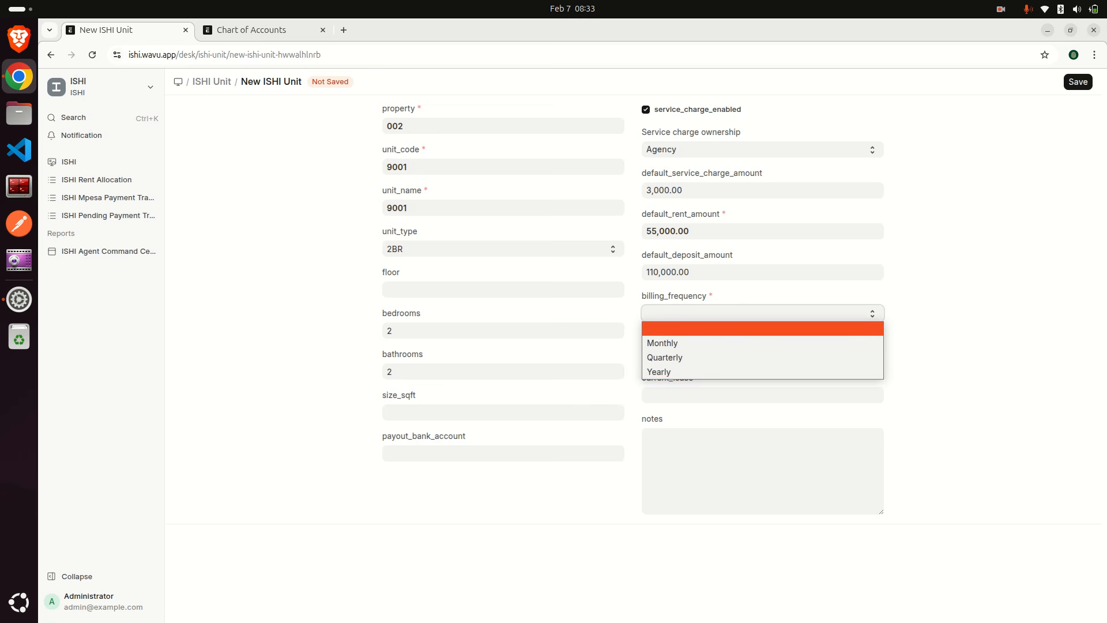
{"action": "key", "text": "Escape"}
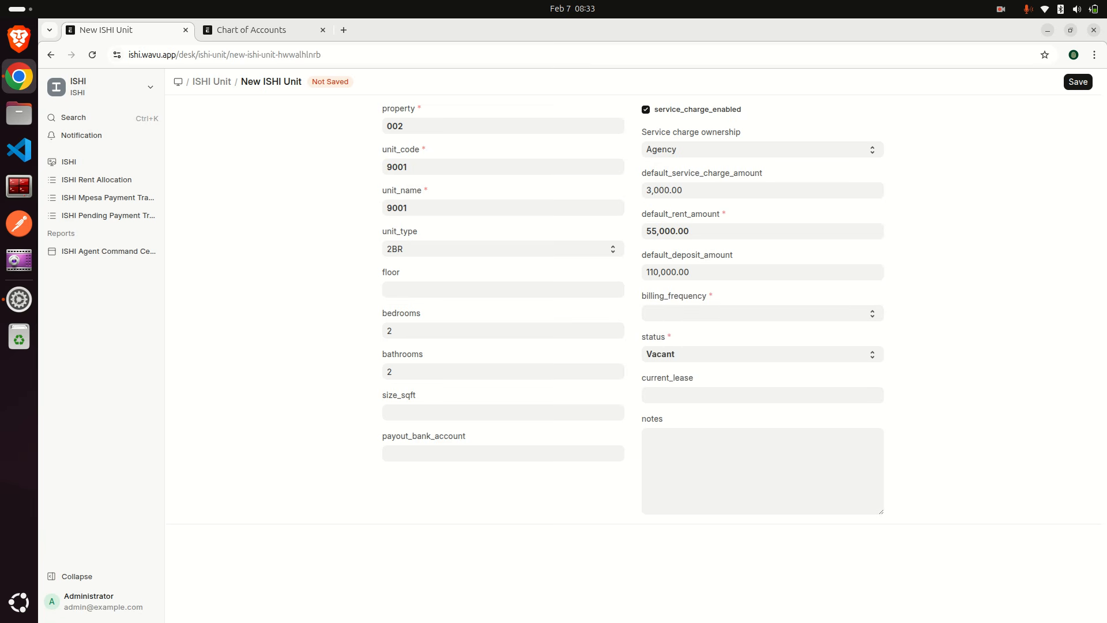
{"action": "double_click", "coordinate": [680, 214]}
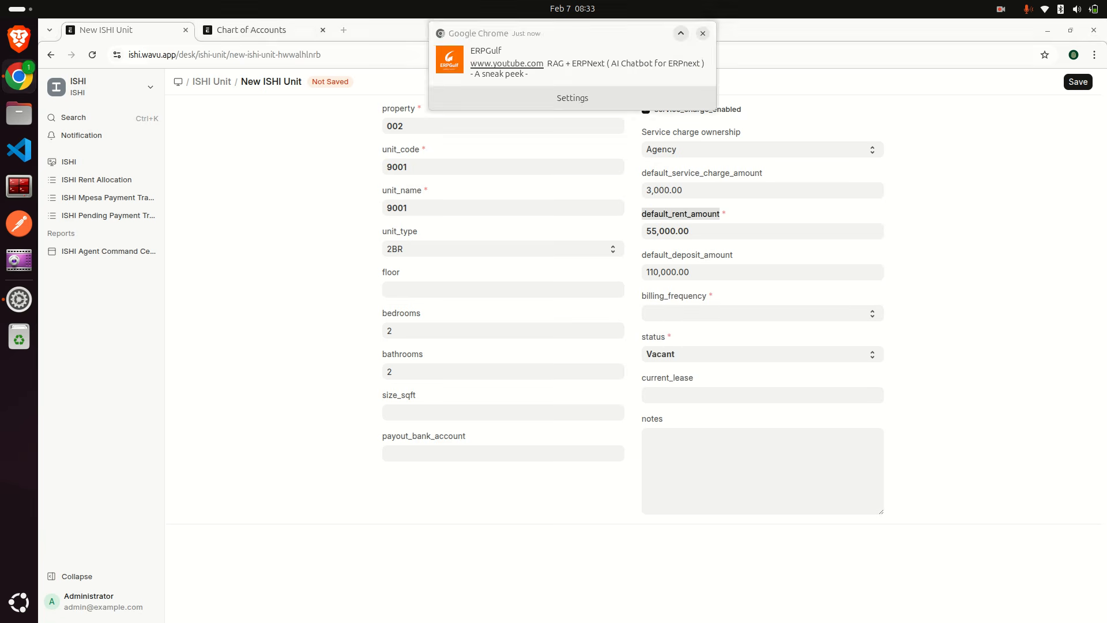
{"action": "left_click", "coordinate": [702, 33]}
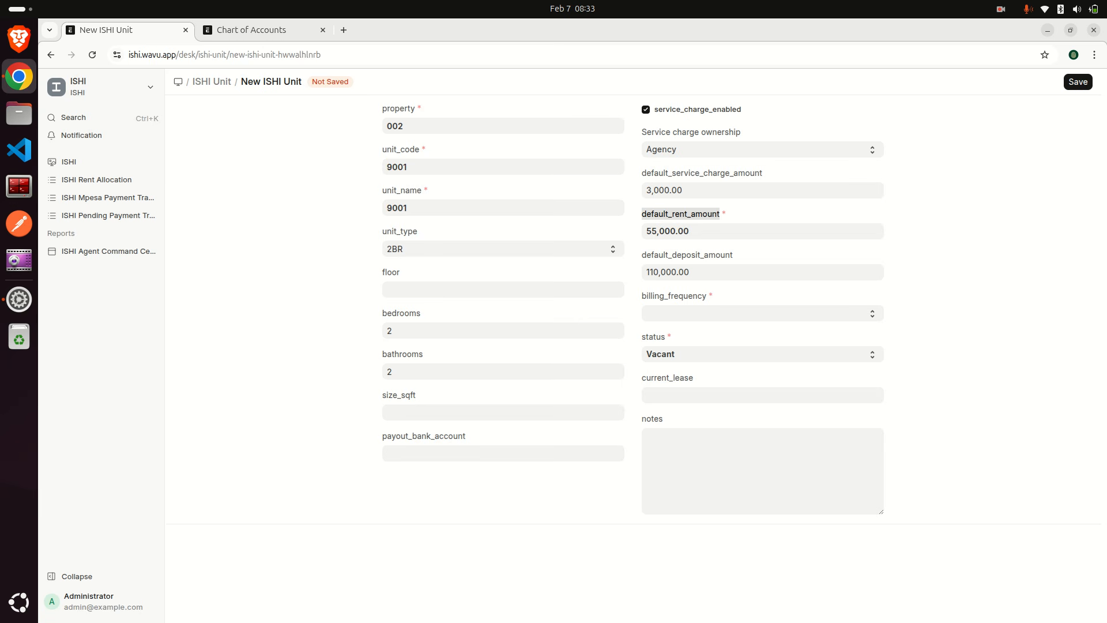
{"action": "left_click", "coordinate": [680, 213]}
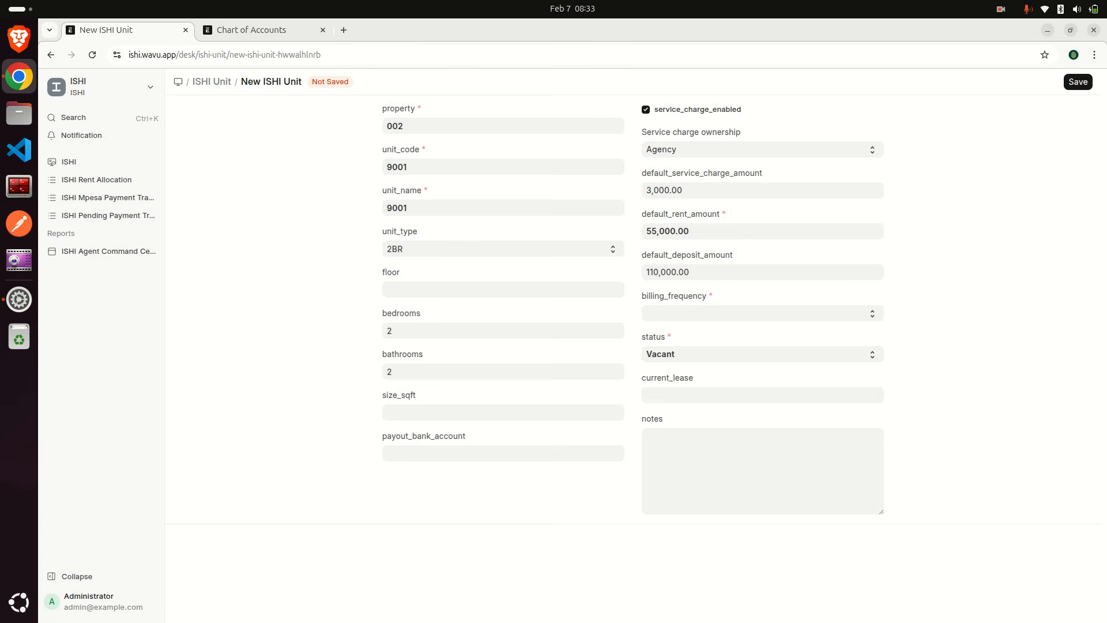
{"action": "left_click", "coordinate": [762, 313]}
{"action": "key", "text": "Down"}
{"action": "key", "text": "Down"}
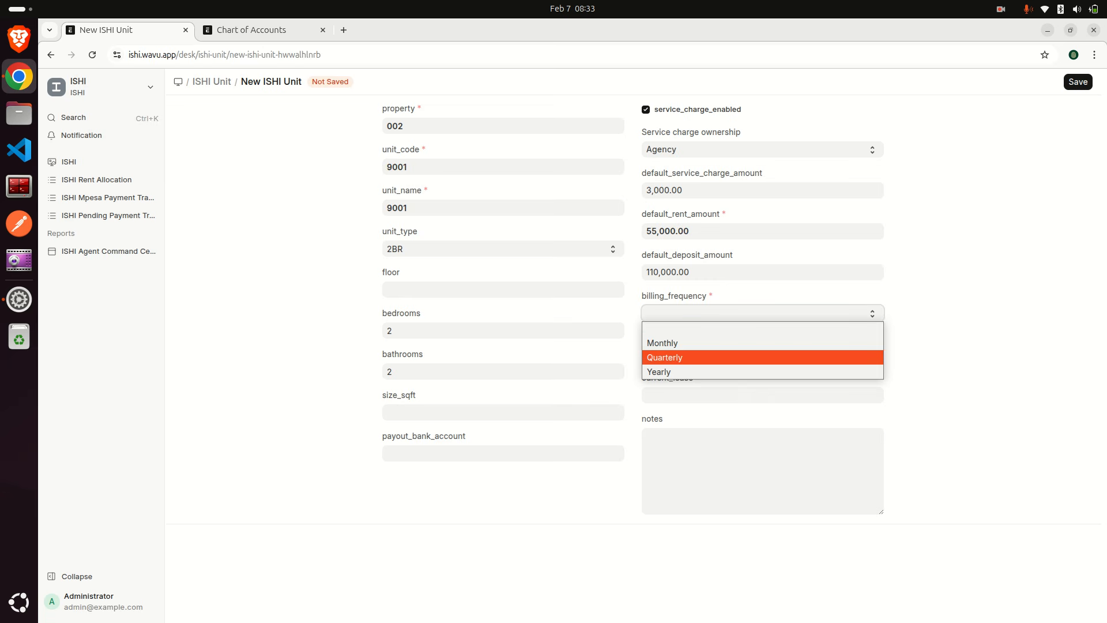
{"action": "key", "text": "Up"}
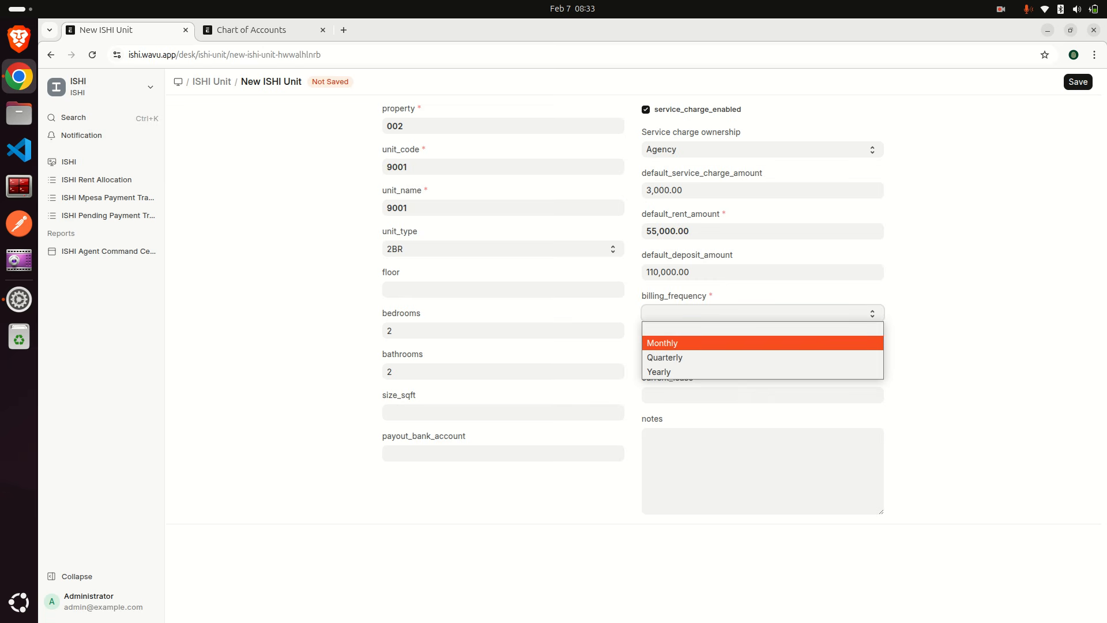
{"action": "key", "text": "Return"}
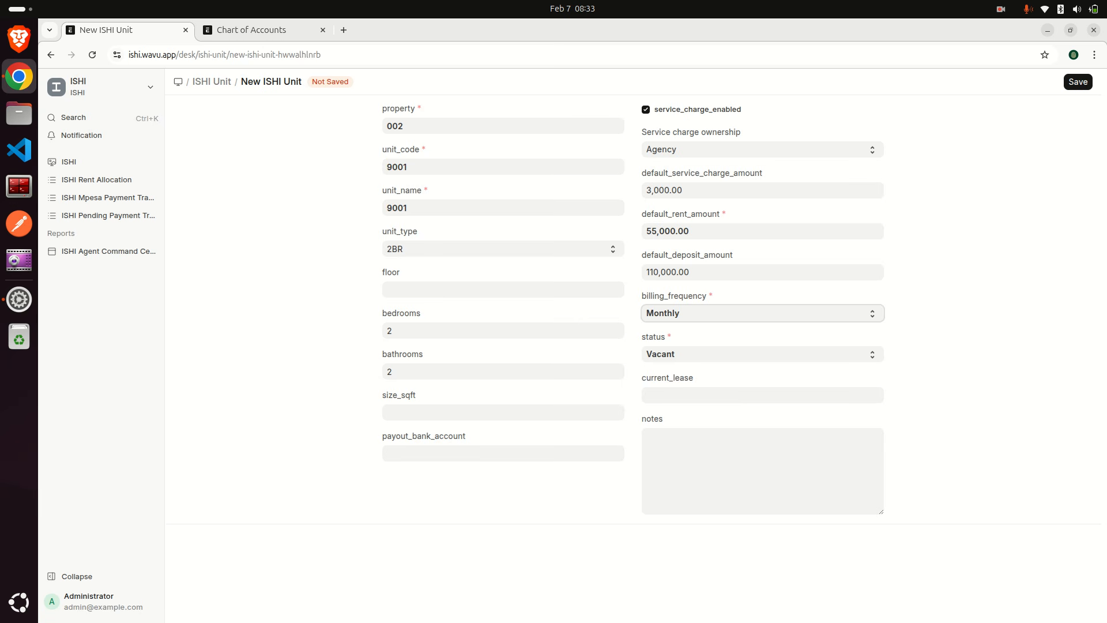
- Leave the unit status as Vacant
{"action": "left_click", "coordinate": [762, 354]}
{"action": "key", "text": "Down"}
{"action": "key", "text": "Down"}
{"action": "key", "text": "Down"}
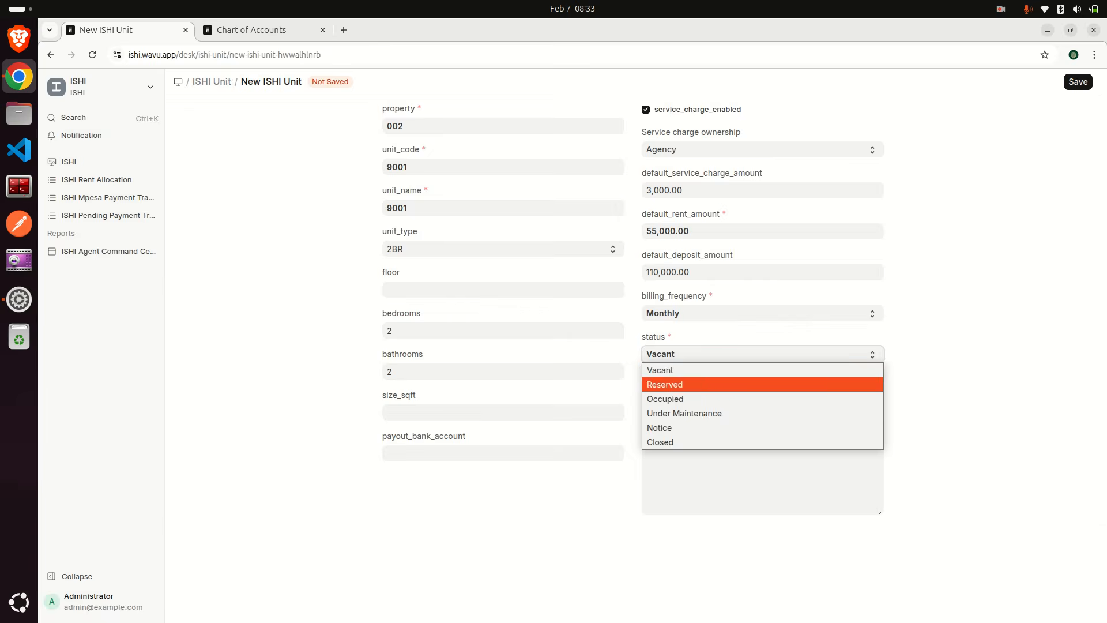
{"action": "key", "text": "Up"}
{"action": "key", "text": "Up"}
{"action": "key", "text": "Up"}
{"action": "key", "text": "Down"}
{"action": "key", "text": "Escape"}
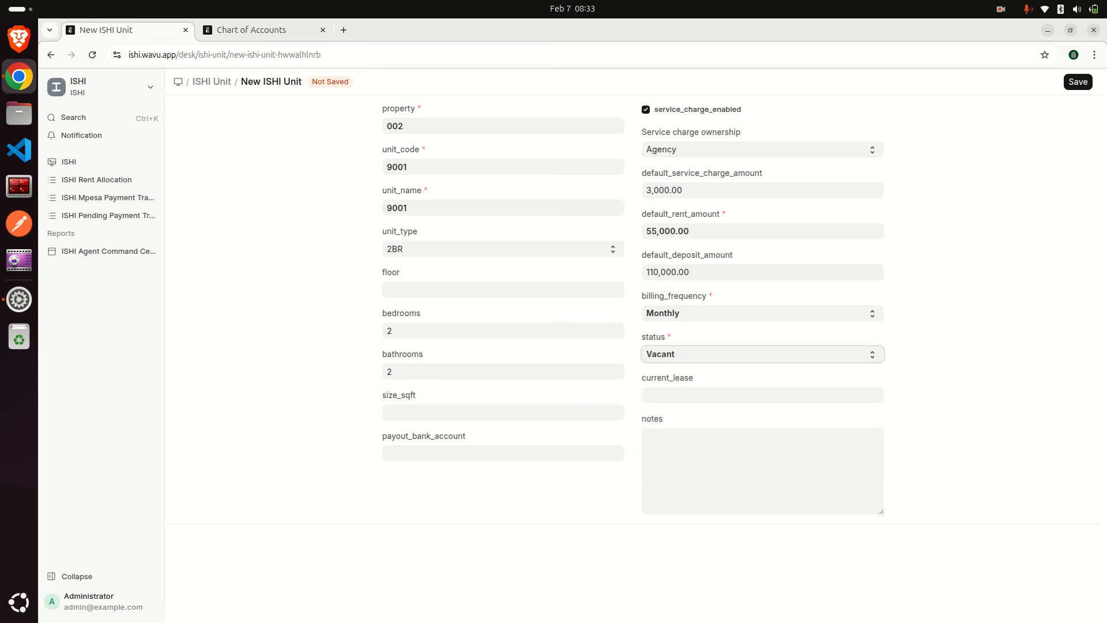
- Leave the unit's current lease field empty
{"action": "left_click_drag", "start_coordinate": [650, 378], "coordinate": [688, 378]}
{"action": "left_click", "coordinate": [688, 393]}
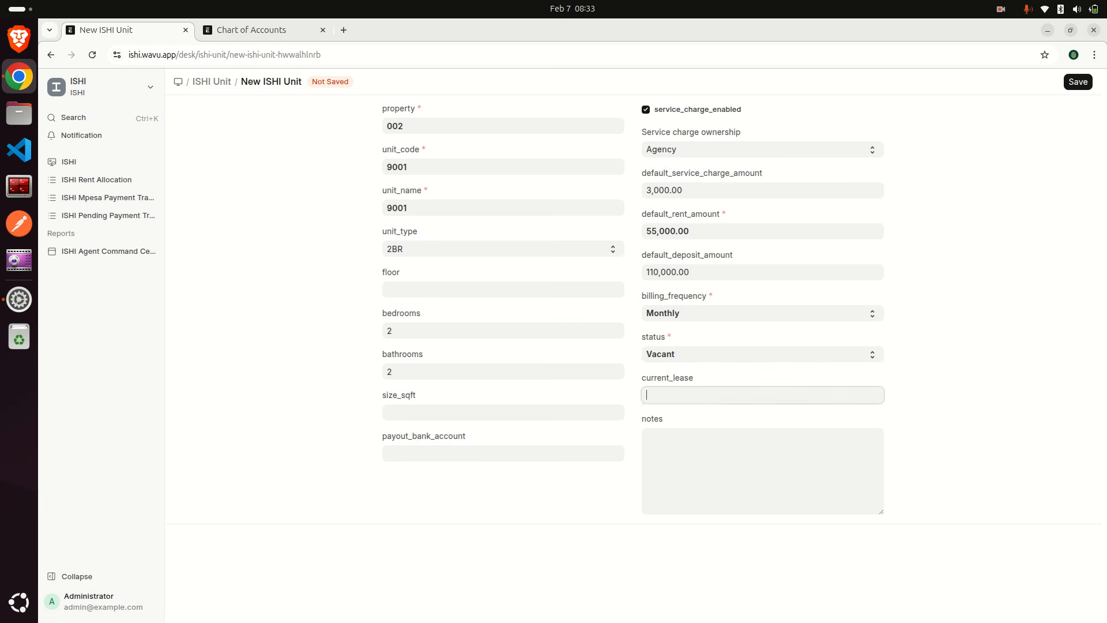
{"action": "key", "text": "Escape"}
- Add the note 'Any notes you want to keep, you keep them here' and save the unit
{"action": "left_click", "coordinate": [691, 453]}
{"action": "type", "text": "A"}
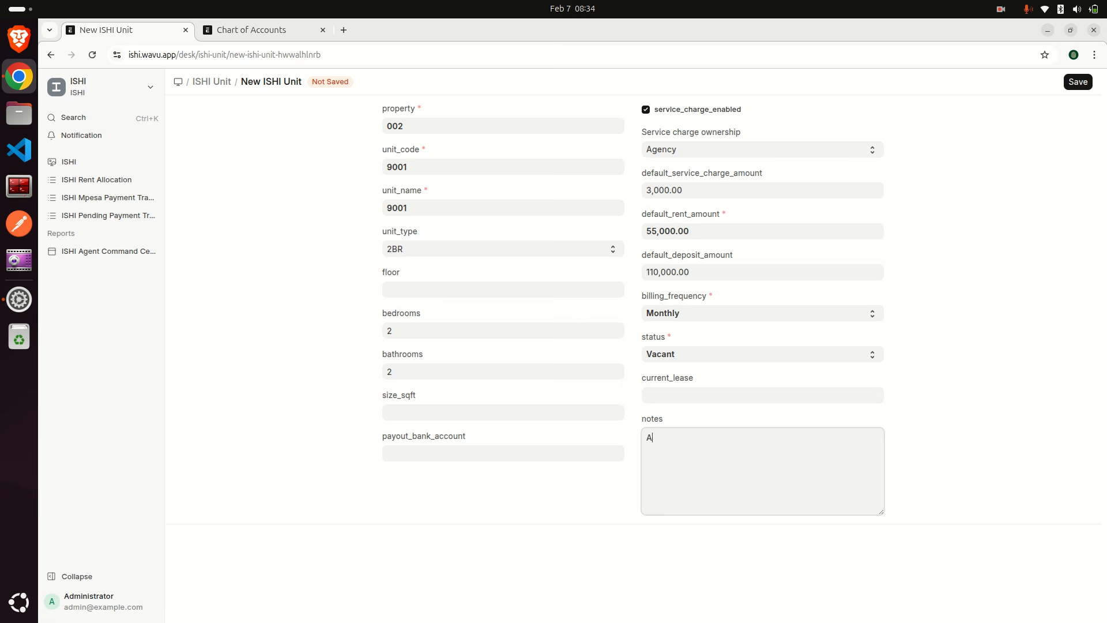
{"action": "type", "text": "ny notes you add"}
{"action": "key", "text": "BackSpace"}
{"action": "key", "text": "BackSpace"}
{"action": "key", "text": "BackSpace"}
{"action": "key", "text": "BackSpace"}
{"action": "type", "text": "want to keep, you keep them here"}
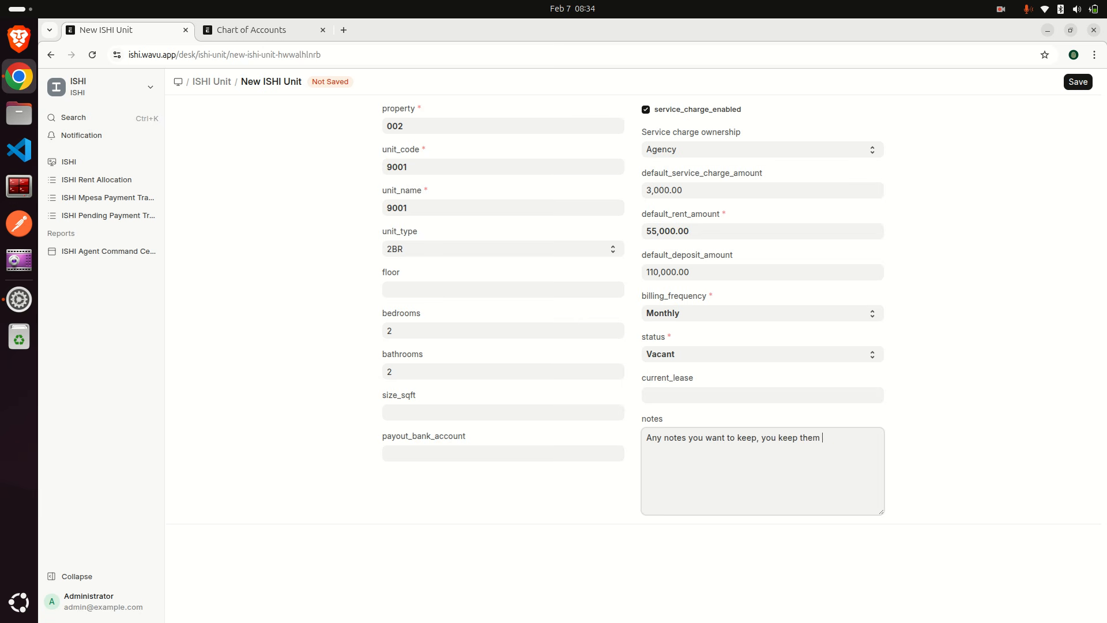
{"action": "left_click_drag", "start_coordinate": [842, 438], "coordinate": [657, 438]}
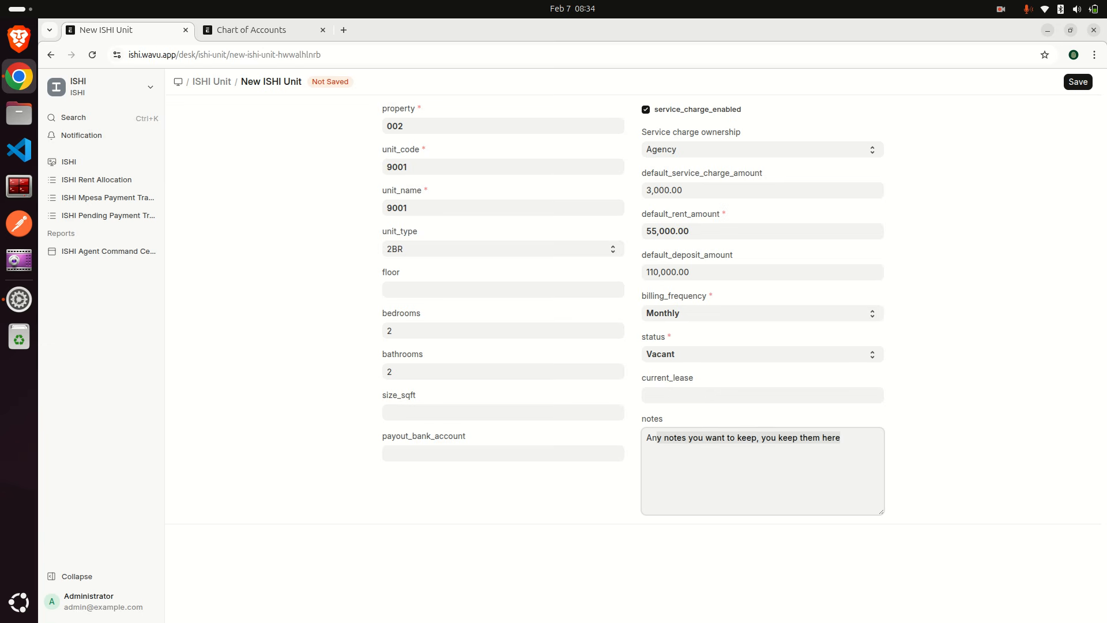
{"action": "key", "text": "ctrl+s"}
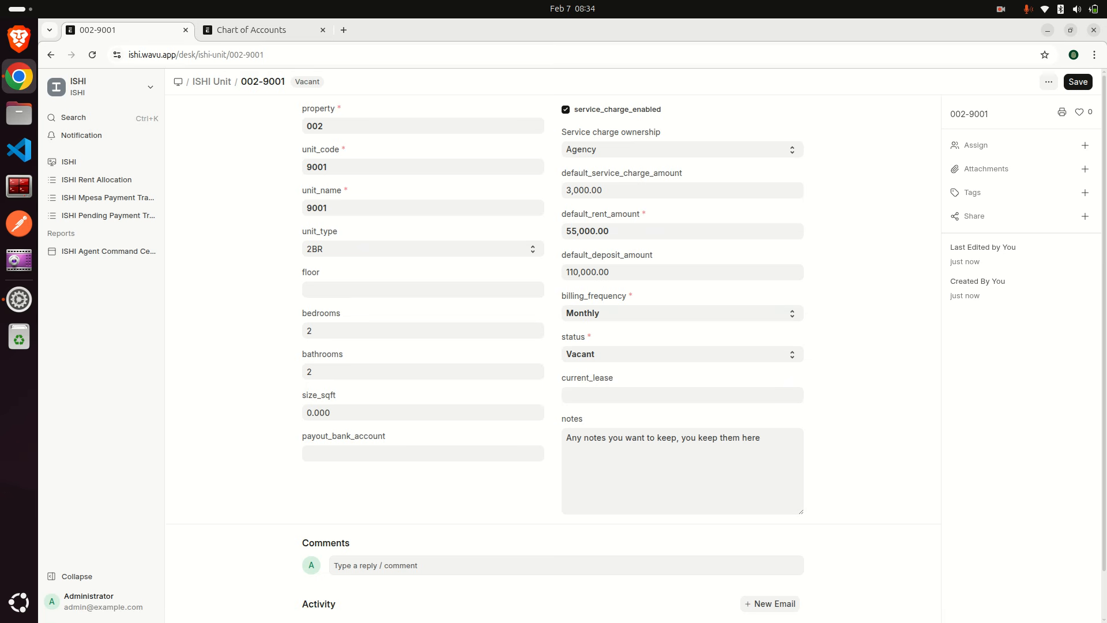
- Open the Agent Command Center dashboard and refresh its figures
{"action": "left_click", "coordinate": [108, 251]}
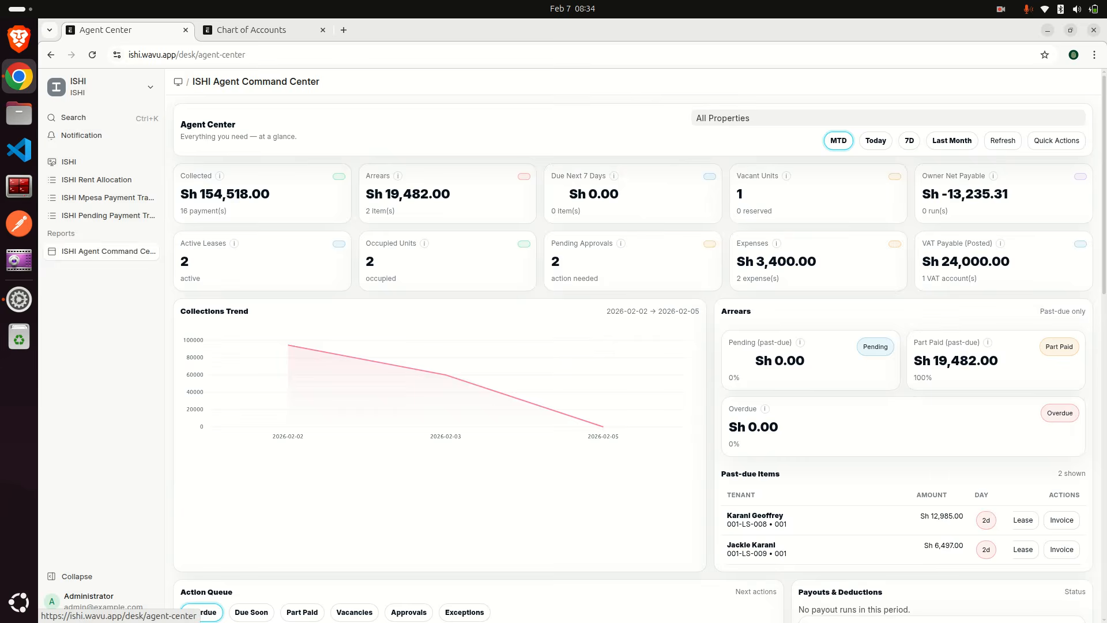
{"action": "scroll", "coordinate": [634, 346], "scroll_direction": "down", "scroll_amount": 12}
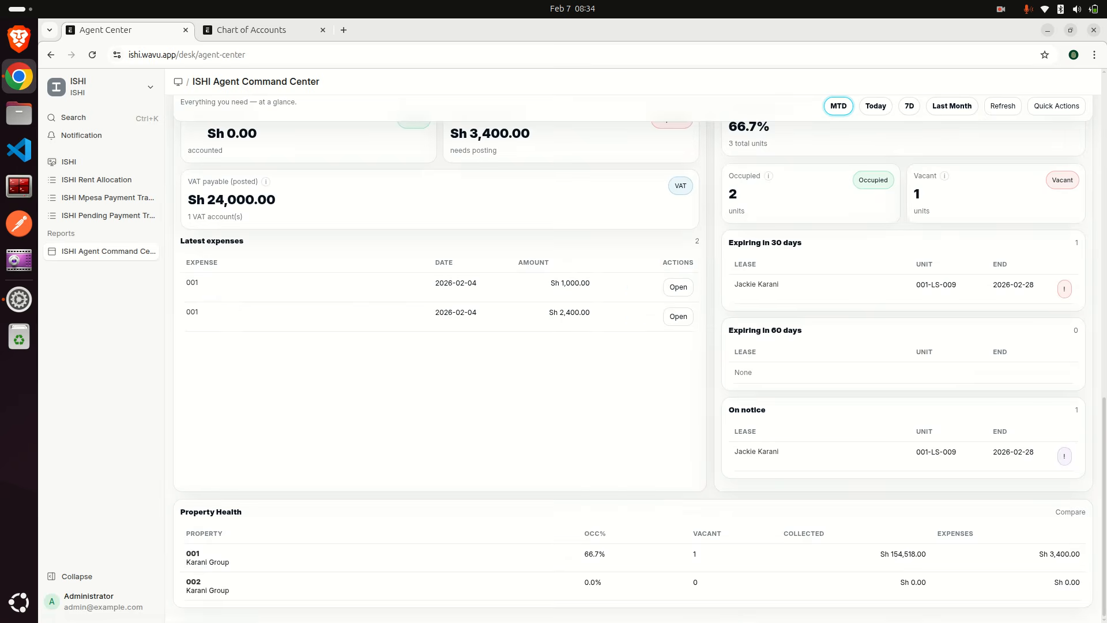
{"action": "left_click", "coordinate": [1003, 106]}
- Review the 2 vacant units and 50.0% occupancy figures on the dashboard
{"action": "double_click", "coordinate": [694, 582]}
{"action": "scroll", "coordinate": [695, 582], "scroll_direction": "up", "scroll_amount": 3}
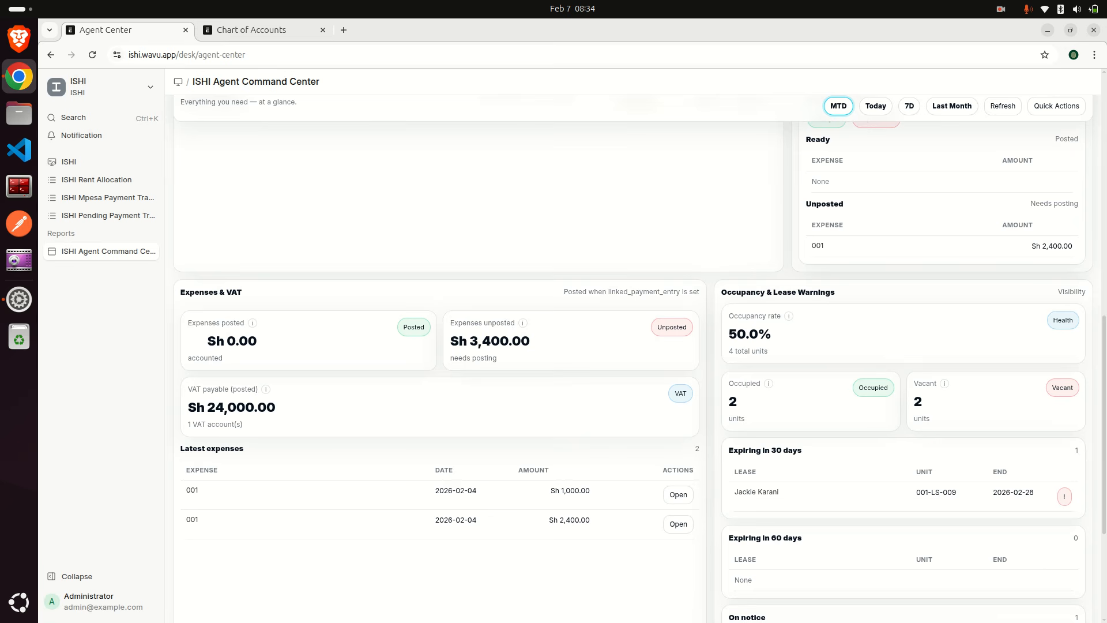
{"action": "left_click_drag", "start_coordinate": [914, 383], "coordinate": [922, 418]}
{"action": "left_click", "coordinate": [922, 418]}
{"action": "scroll", "coordinate": [633, 358], "scroll_direction": "up", "scroll_amount": 9}
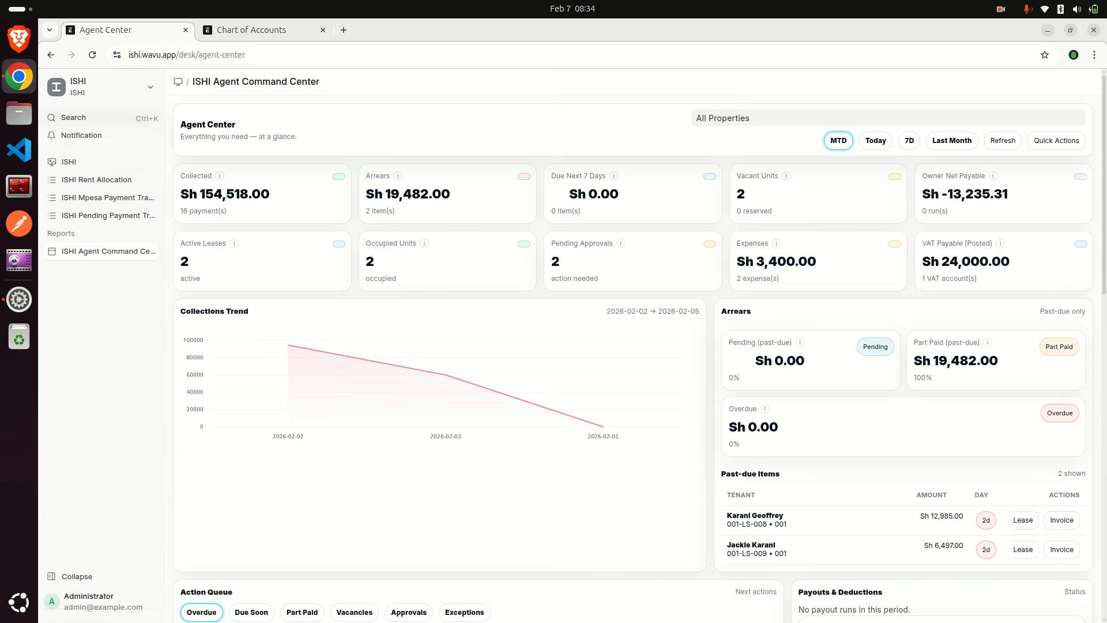
{"action": "key", "text": "ctrl+k"}
- Search 'lease' and start a new ISHI Lease from the lease list
{"action": "type", "text": "lease"}
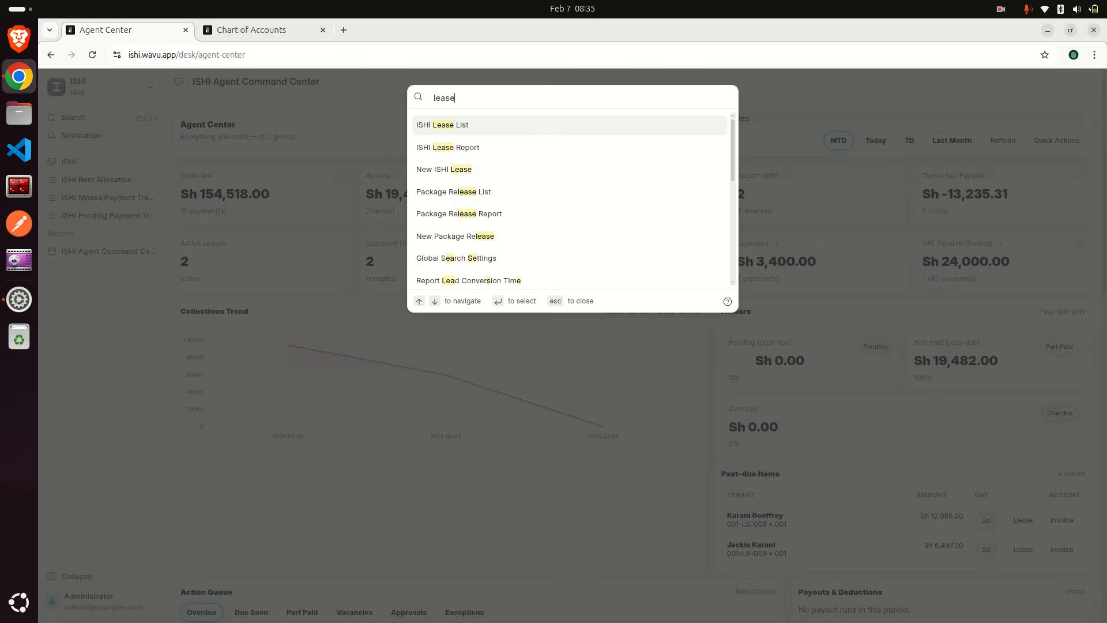
{"action": "key", "text": "Return"}
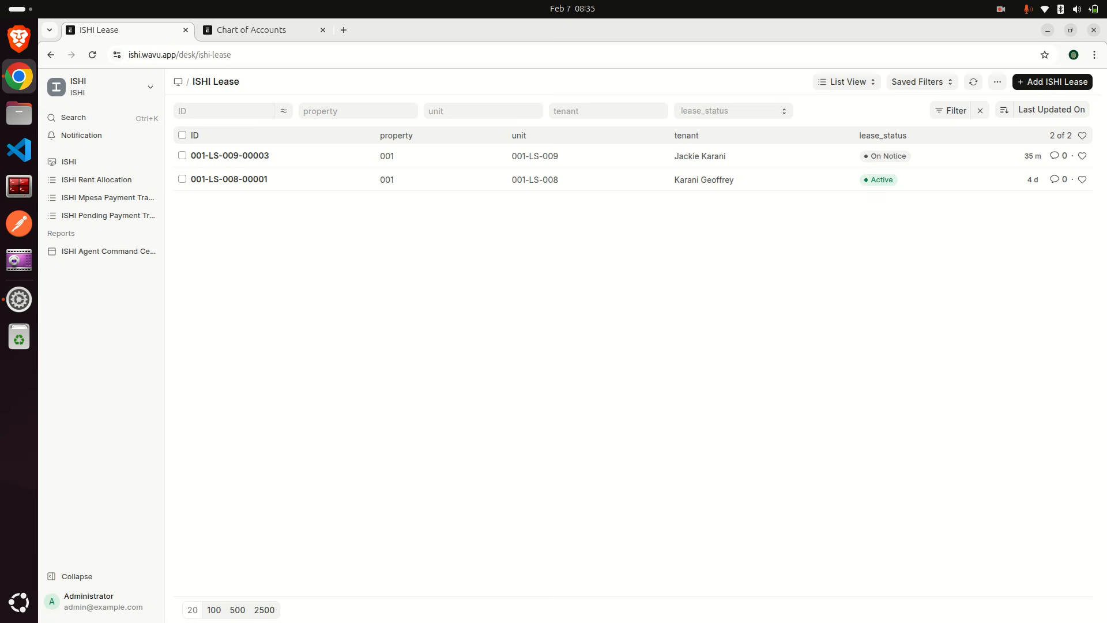
{"action": "left_click", "coordinate": [1051, 82]}
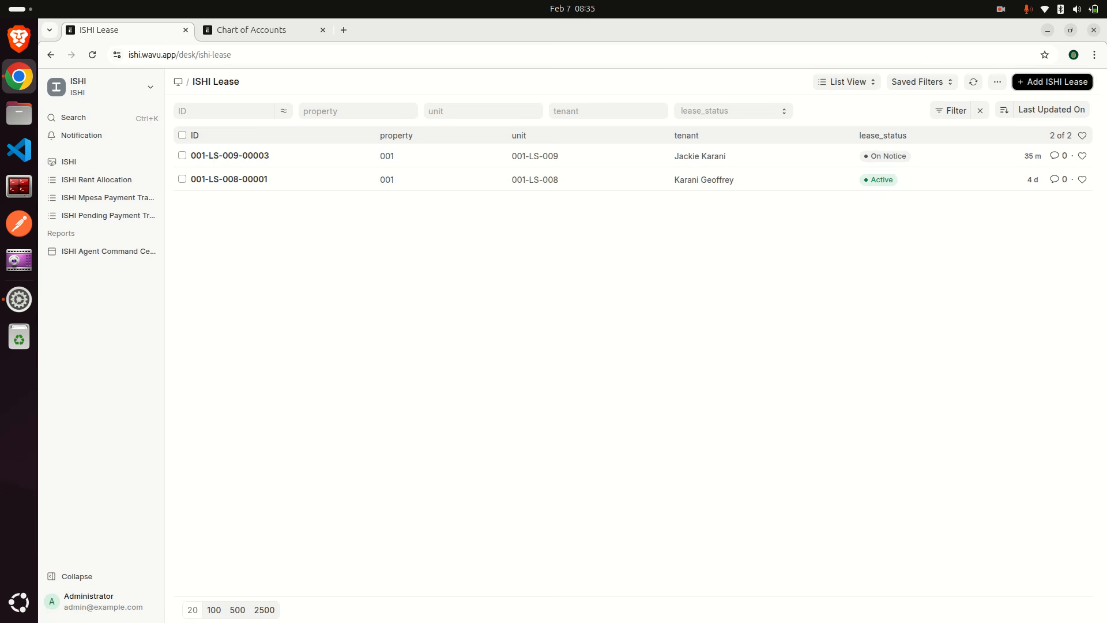
- Set the lease property to 002 and the unit to 002-9001
{"action": "left_click", "coordinate": [503, 155]}
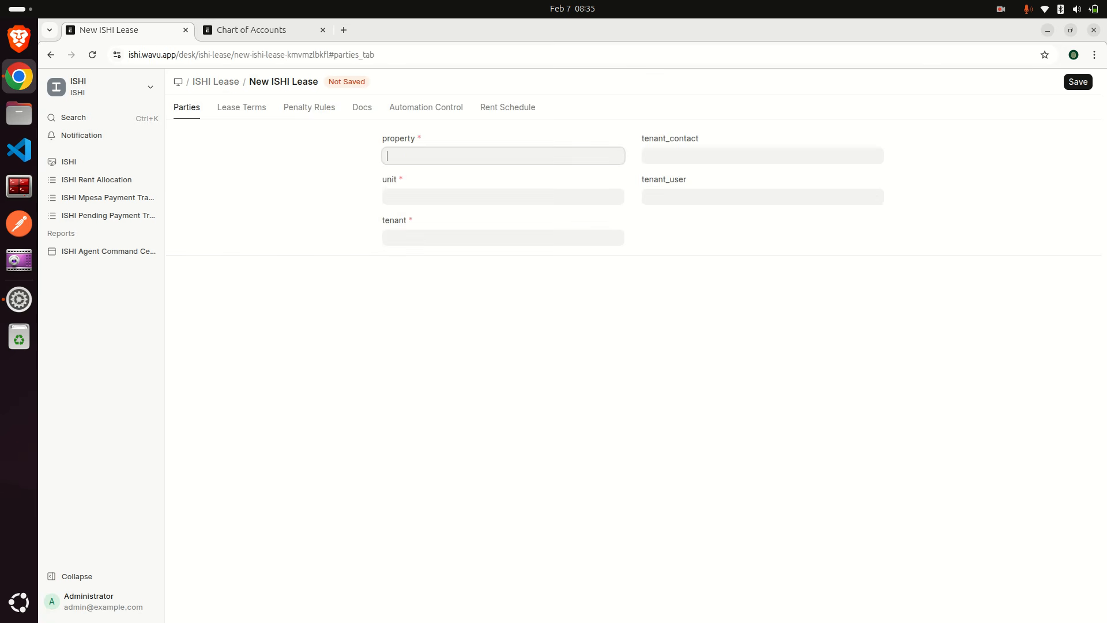
{"action": "key", "text": "Down"}
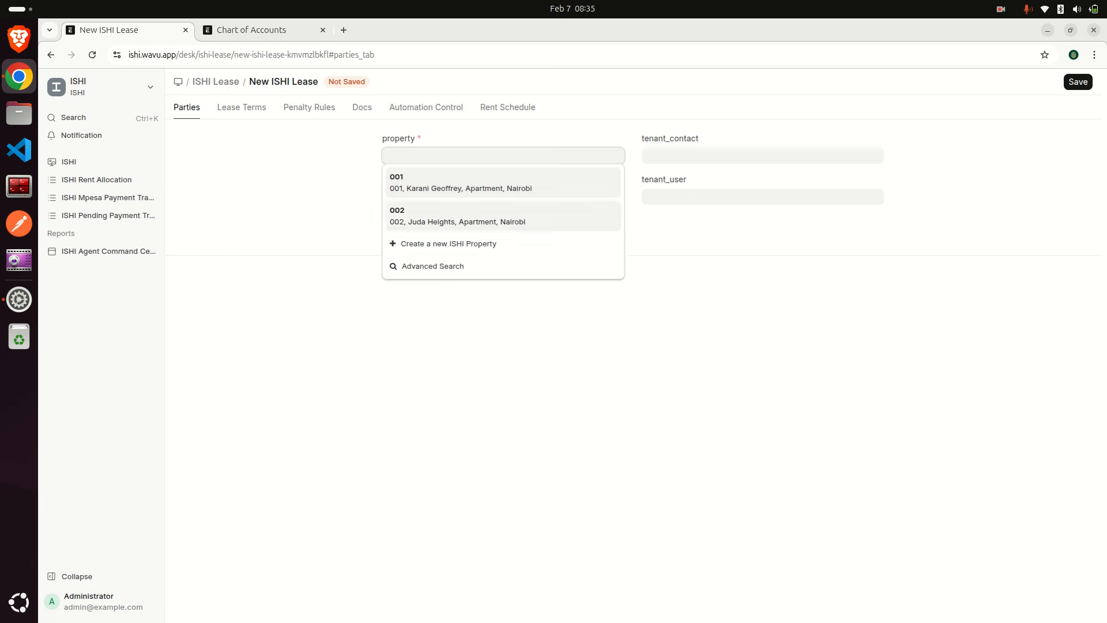
{"action": "key", "text": "Return"}
{"action": "left_click_drag", "start_coordinate": [383, 179], "coordinate": [397, 180]}
{"action": "left_click", "coordinate": [503, 196]}
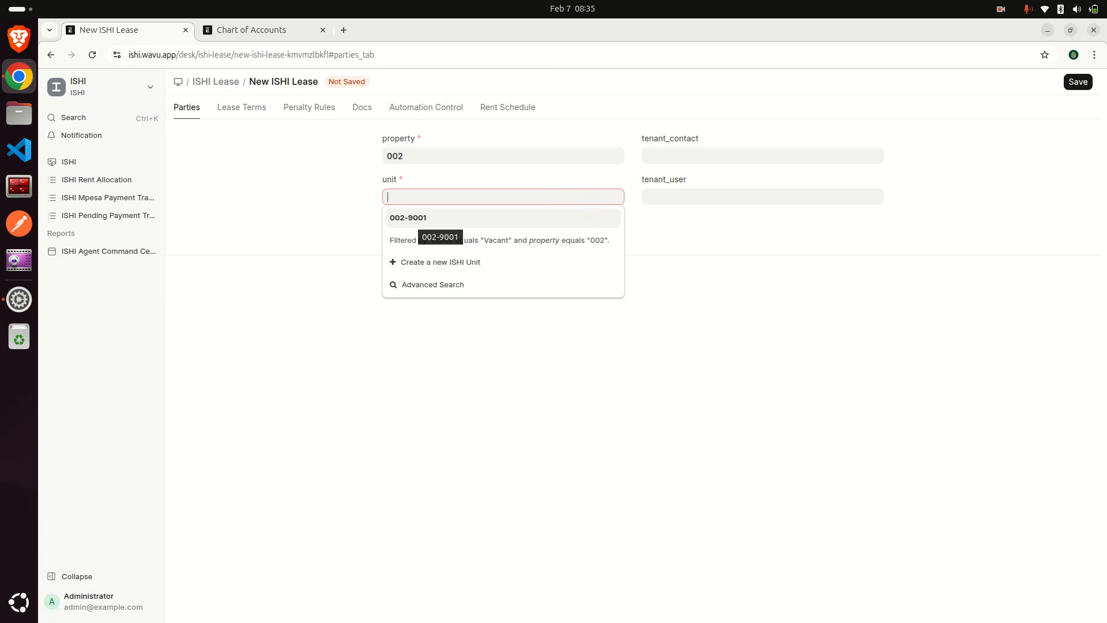
{"action": "left_click", "coordinate": [412, 219]}
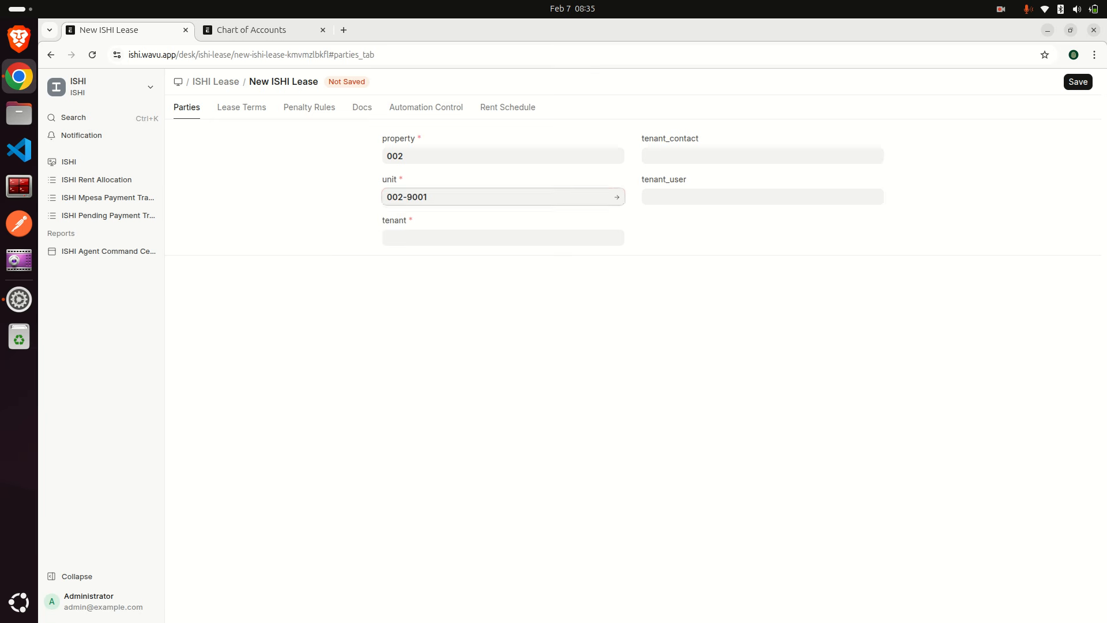
{"action": "left_click", "coordinate": [413, 219]}
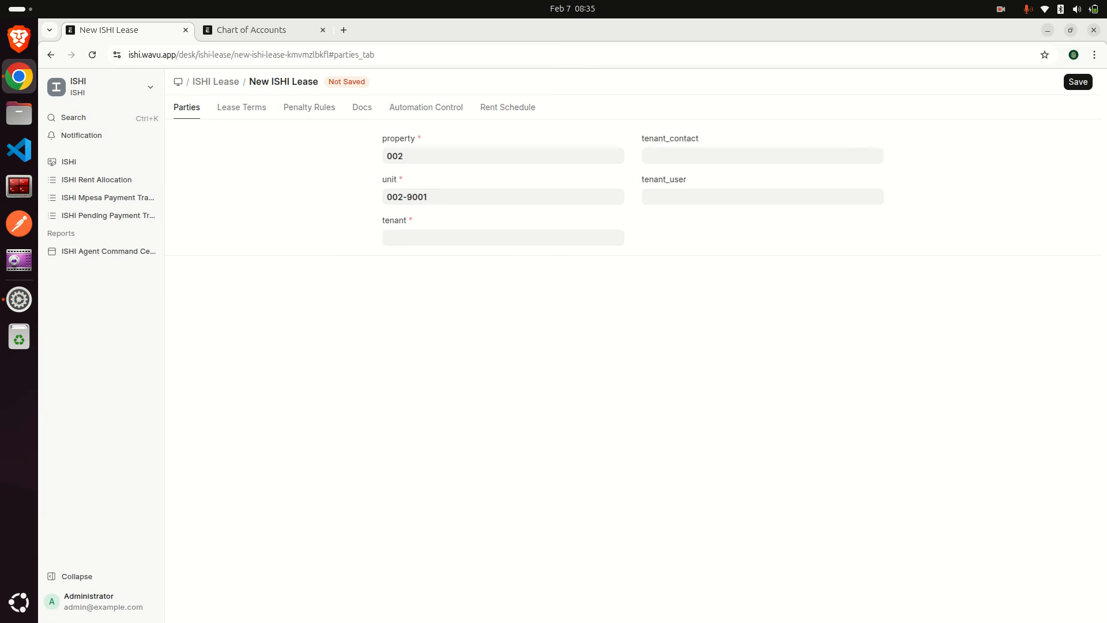
- Select the existing tenant and tenant contact, then try saving the lease
{"action": "left_click", "coordinate": [503, 237]}
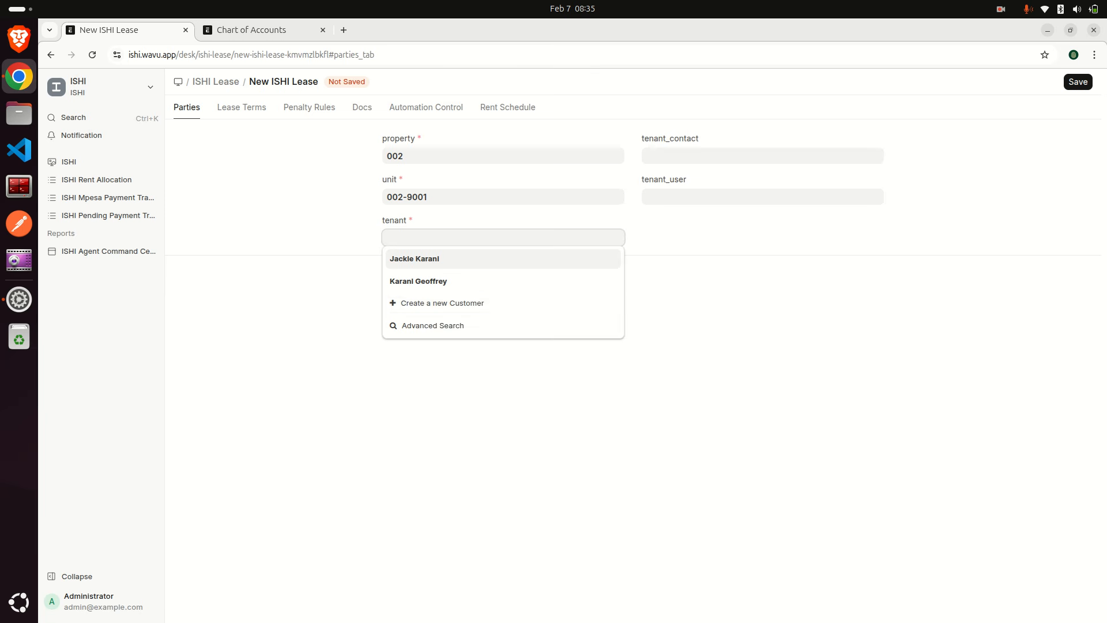
{"action": "left_click", "coordinate": [414, 258]}
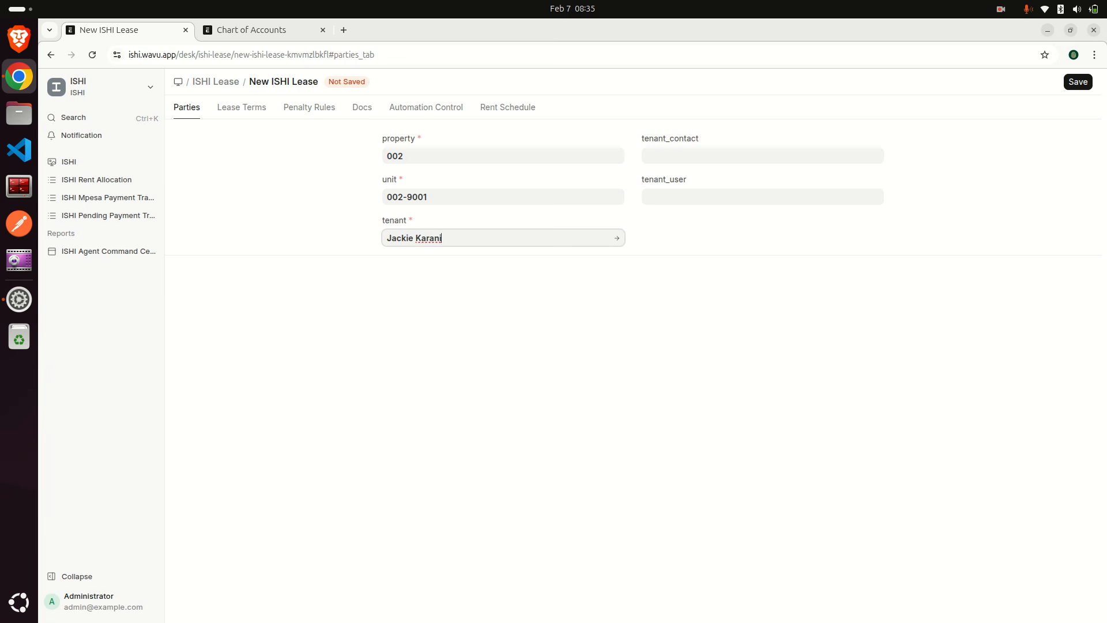
{"action": "double_click", "coordinate": [669, 138]}
{"action": "left_click", "coordinate": [762, 156]}
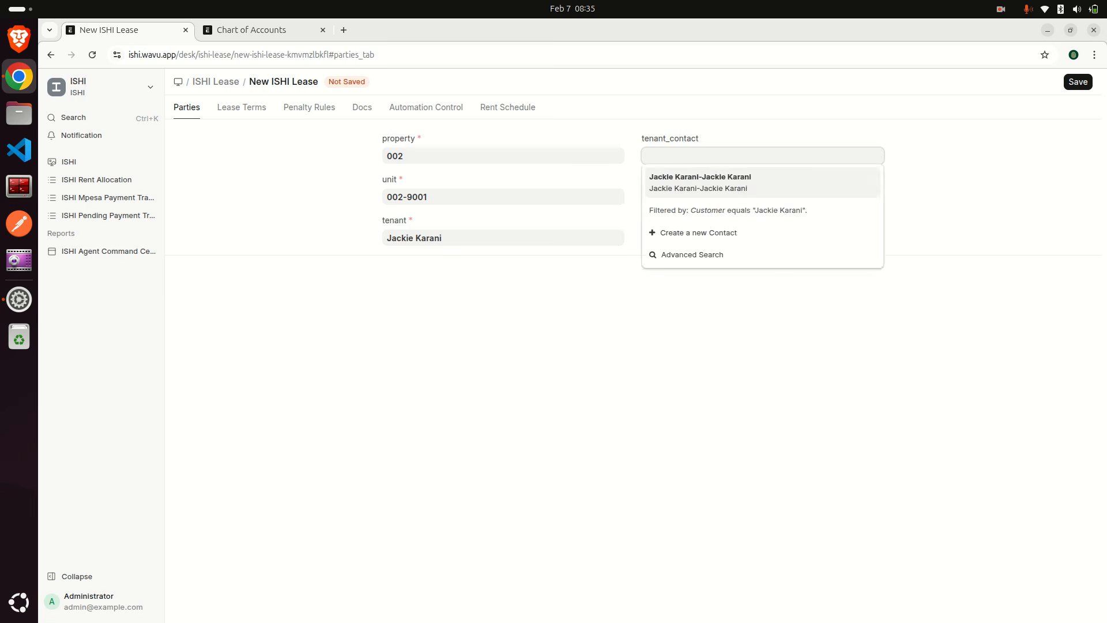
{"action": "key", "text": "Return"}
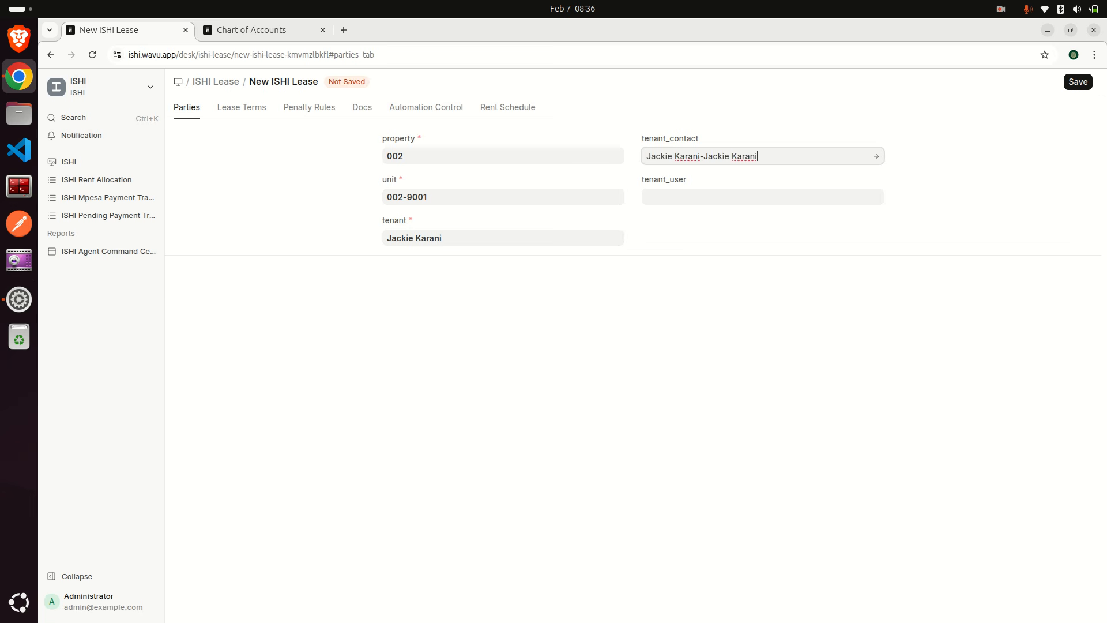
{"action": "key", "text": "Tab"}
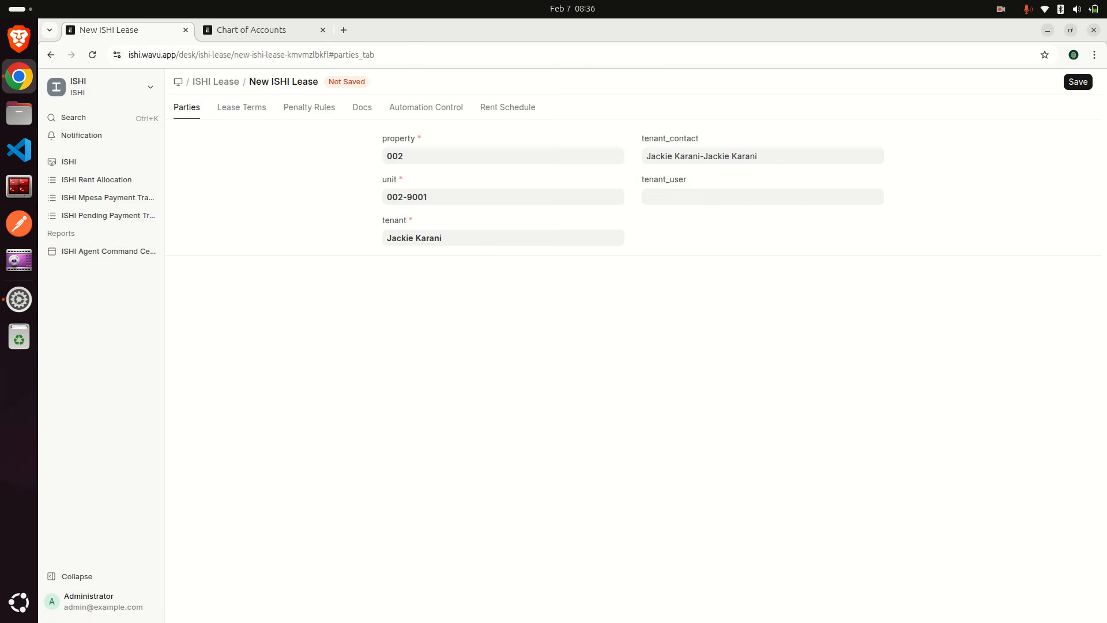
{"action": "key", "text": "ctrl+s"}
- Set the lease start date to 01-02-2026 on the Lease Terms tab
{"action": "key", "text": "Escape"}
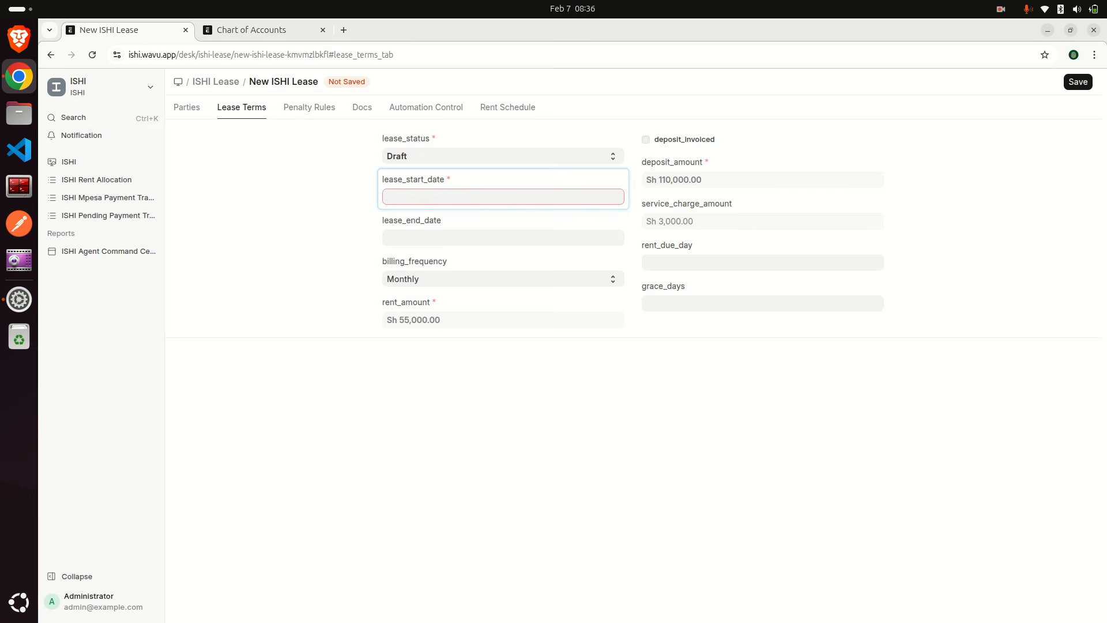
{"action": "left_click", "coordinate": [186, 108]}
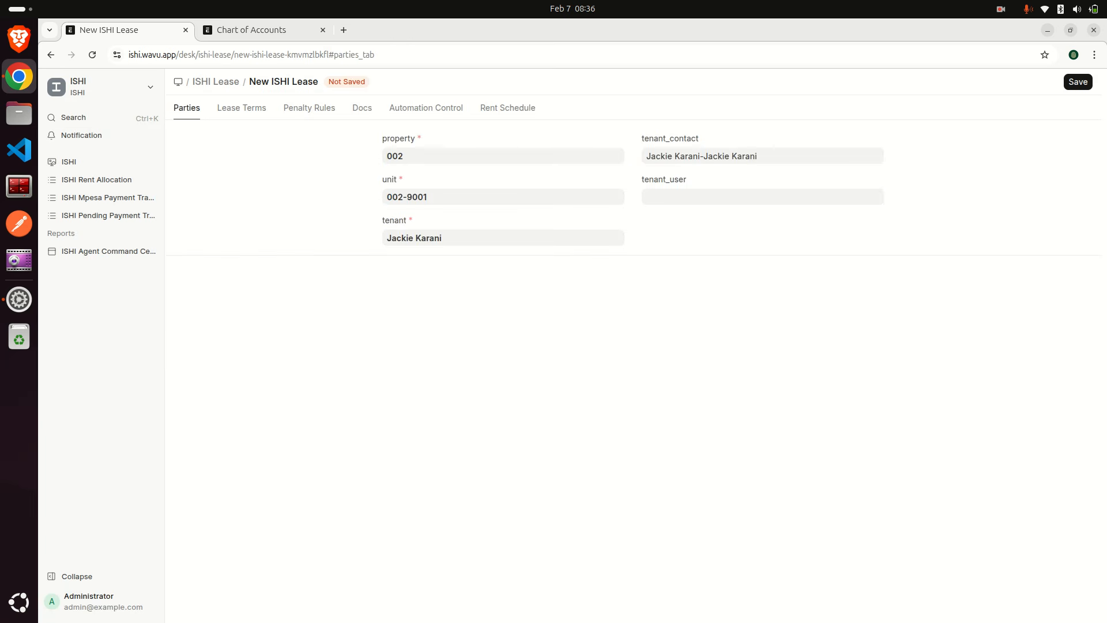
{"action": "left_click", "coordinate": [242, 108]}
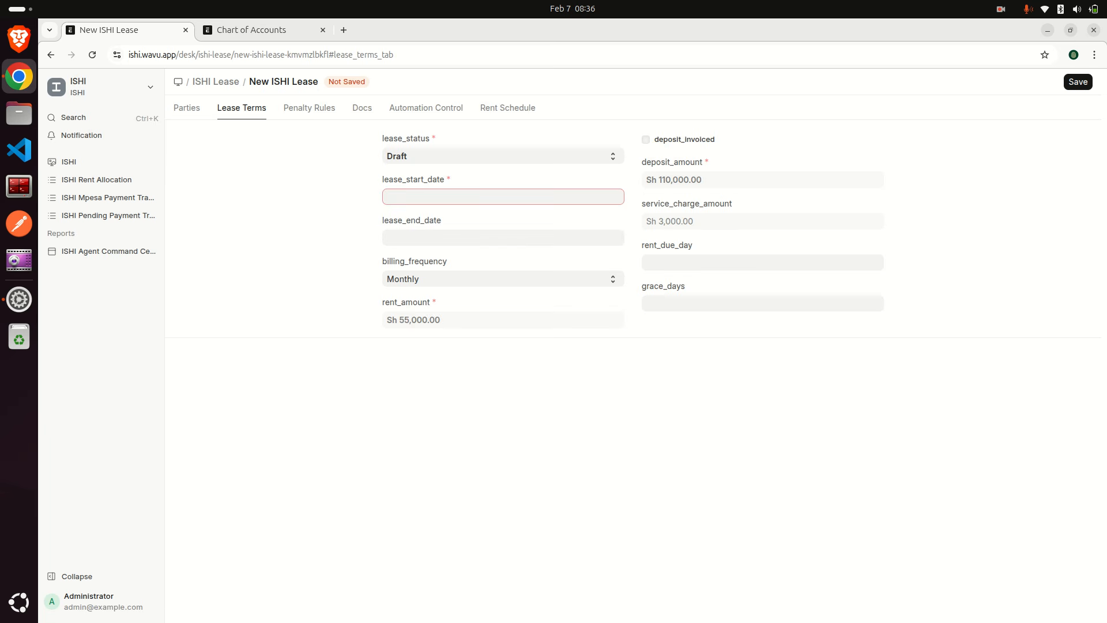
{"action": "left_click_drag", "start_coordinate": [382, 179], "coordinate": [422, 180]}
{"action": "left_click", "coordinate": [430, 197]}
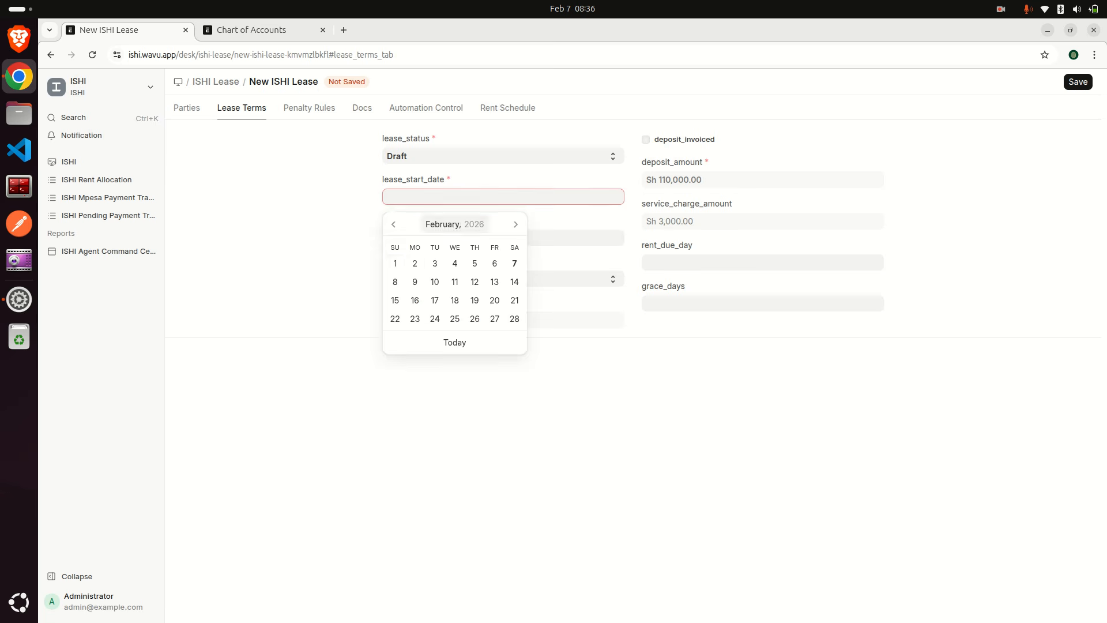
{"action": "left_click", "coordinate": [395, 263]}
- Set the lease end date to 31-12-2027
{"action": "left_click_drag", "start_coordinate": [383, 220], "coordinate": [441, 221]}
{"action": "left_click", "coordinate": [438, 237]}
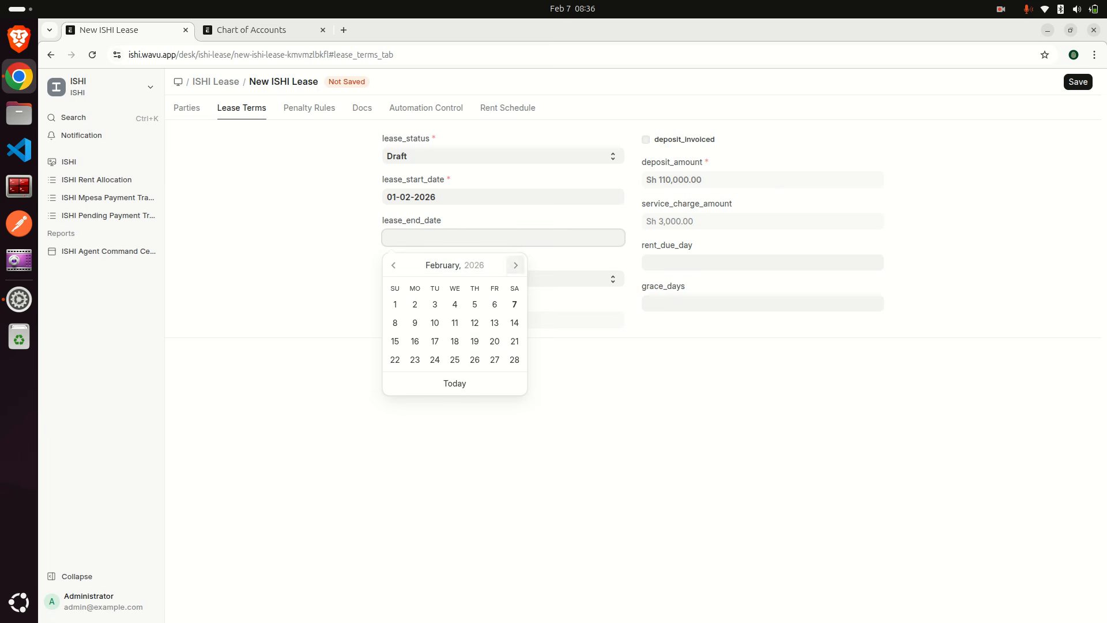
{"action": "left_click", "coordinate": [515, 264]}
{"action": "left_click", "coordinate": [435, 377]}
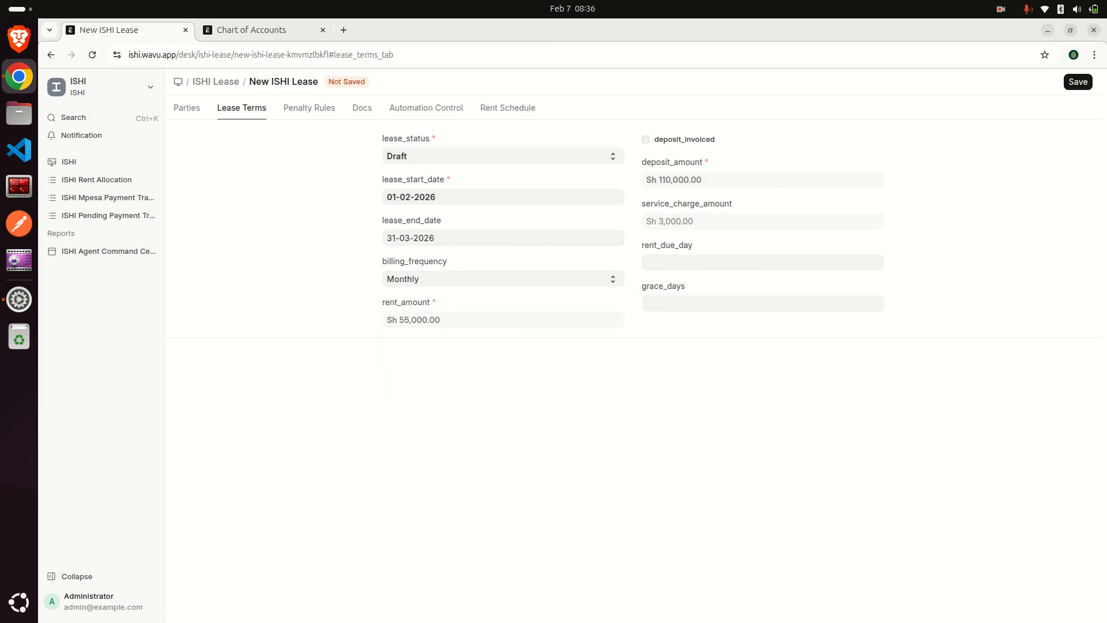
{"action": "left_click", "coordinate": [396, 237]}
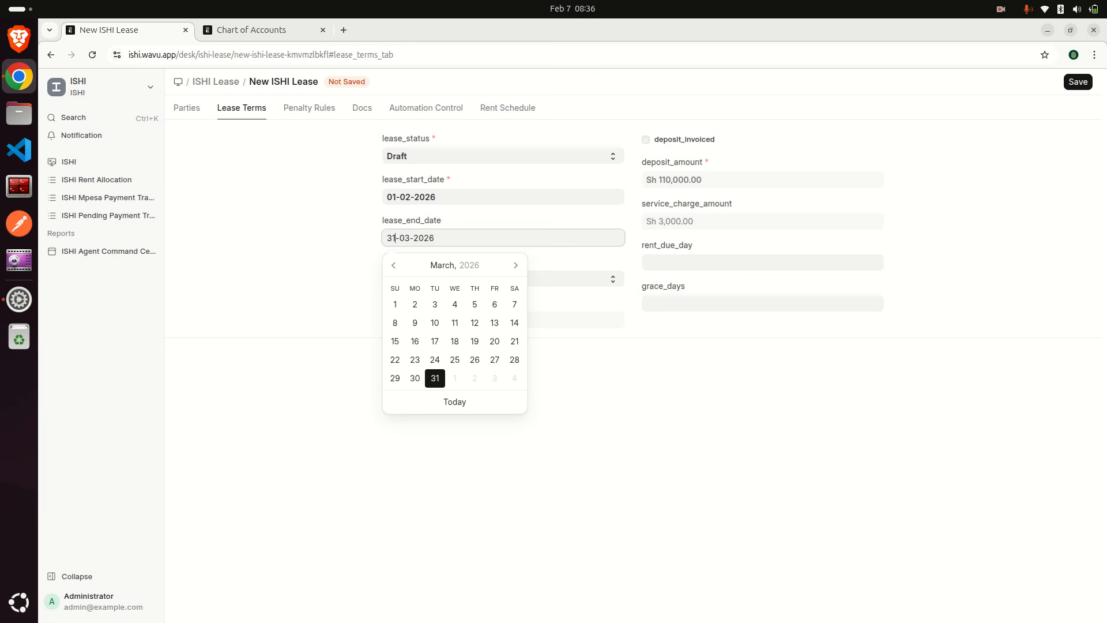
{"action": "key", "text": "BackSpace"}
{"action": "key", "text": "BackSpace"}
{"action": "type", "text": "12"}
{"action": "key", "text": "BackSpace"}
{"action": "type", "text": "7"}
{"action": "key", "text": "Return"}
- Keep Monthly billing and confirm the 55,000.00 rent amount
{"action": "left_click_drag", "start_coordinate": [382, 261], "coordinate": [446, 262]}
{"action": "left_click", "coordinate": [461, 279]}
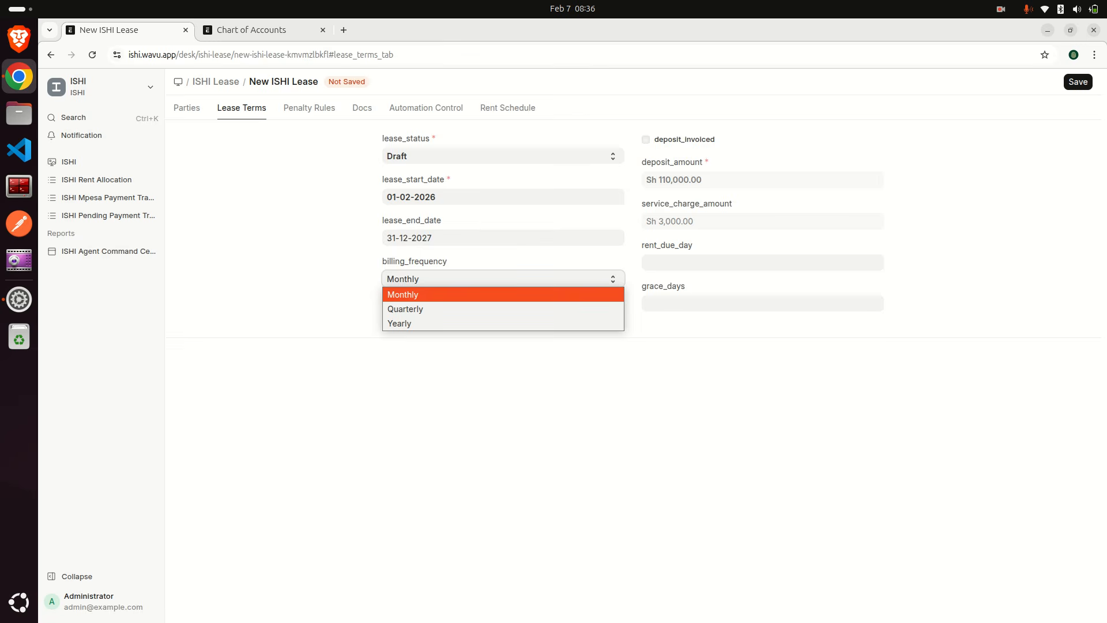
{"action": "left_click", "coordinate": [449, 295]}
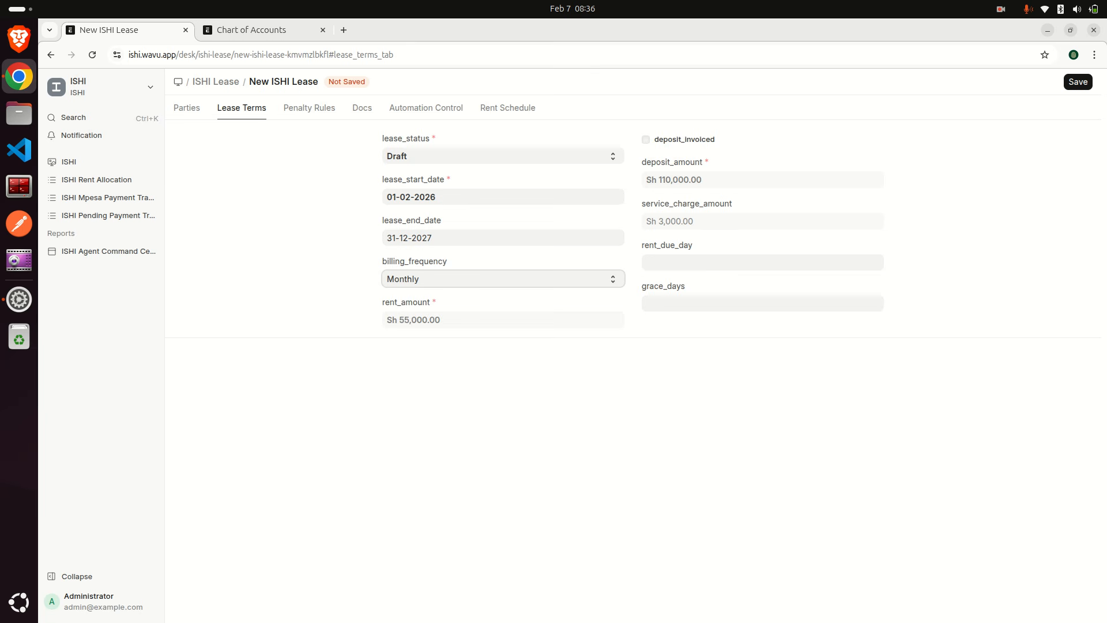
{"action": "left_click_drag", "start_coordinate": [385, 302], "coordinate": [422, 303]}
{"action": "double_click", "coordinate": [420, 320]}
{"action": "left_click", "coordinate": [420, 320]}
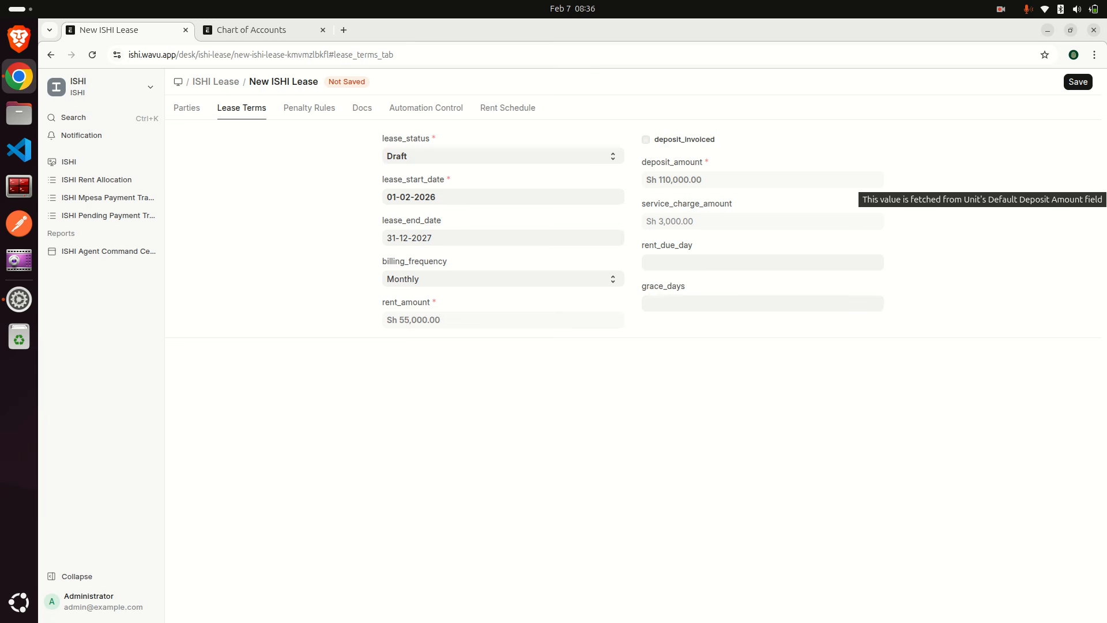
- Set rent due on day 5 with 5 grace days
{"action": "left_click_drag", "start_coordinate": [642, 246], "coordinate": [694, 246]}
{"action": "left_click", "coordinate": [696, 262]}
{"action": "type", "text": "5"}
{"action": "key", "text": "Tab"}
{"action": "type", "text": "5"}
{"action": "key", "text": "Tab"}
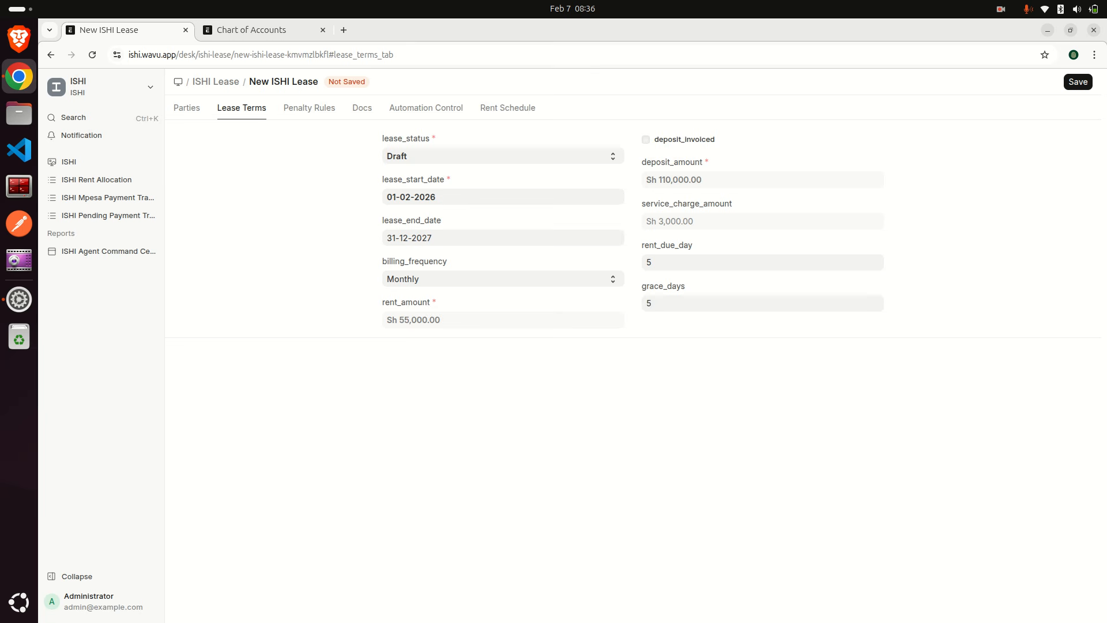
{"action": "double_click", "coordinate": [667, 246]}
{"action": "left_click", "coordinate": [667, 245]}
{"action": "left_click", "coordinate": [309, 108]}
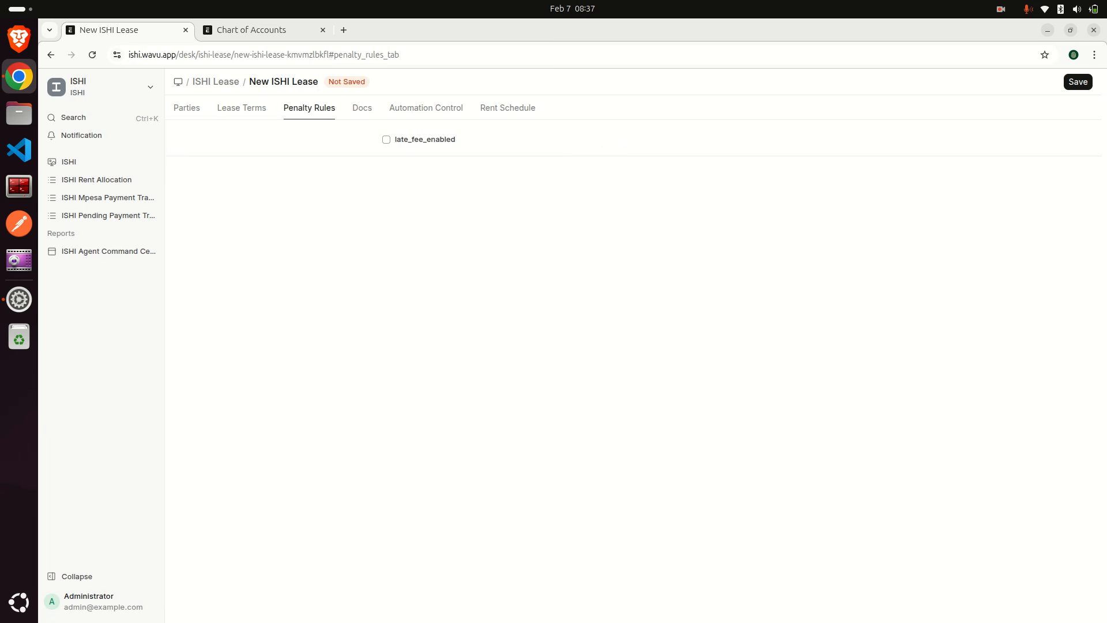
- Enable late fees as a Percent type at 1 percent
{"action": "left_click", "coordinate": [387, 139]}
{"action": "left_click", "coordinate": [502, 179]}
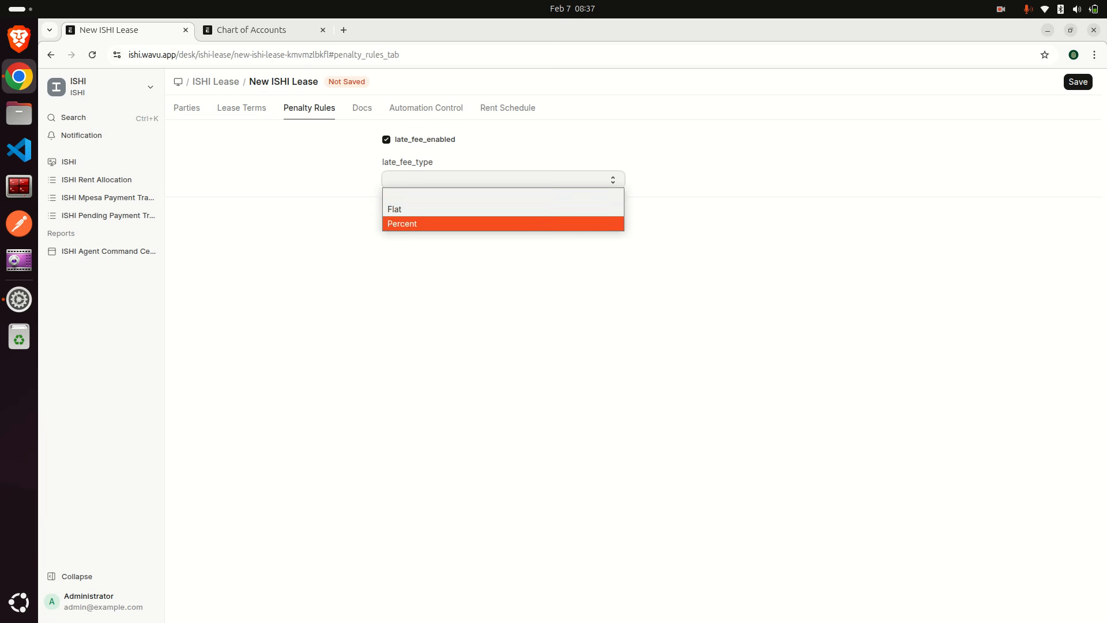
{"action": "key", "text": "Down"}
{"action": "key", "text": "Return"}
{"action": "key", "text": "Tab"}
{"action": "type", "text": "1"}
{"action": "key", "text": "Tab"}
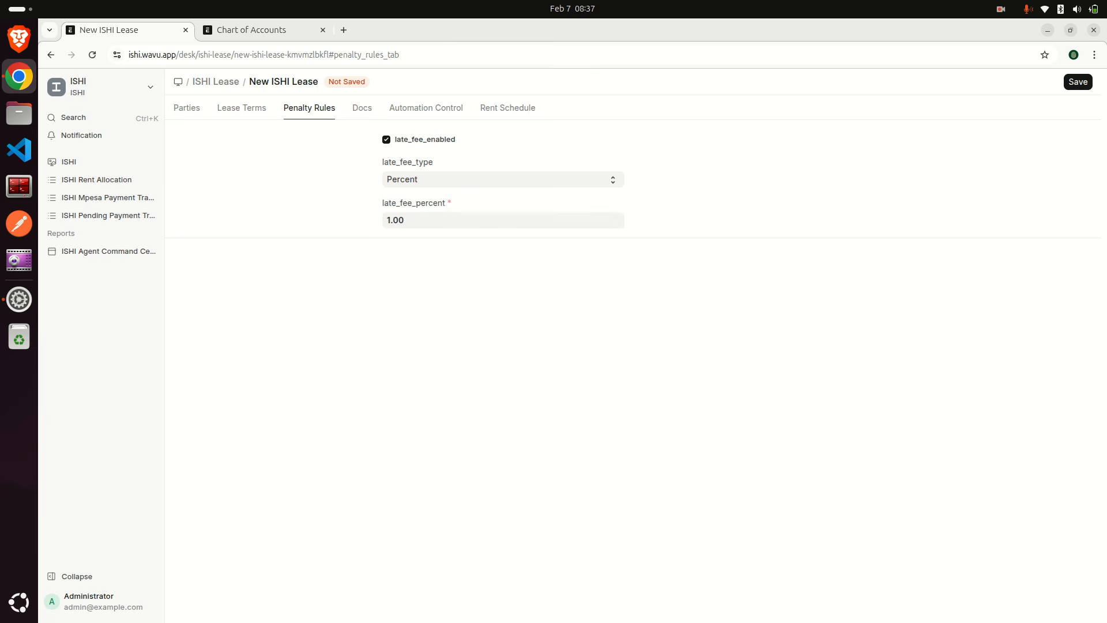
- In the Docs section, start attaching an agreement and move-in report, then cancel both
{"action": "left_click", "coordinate": [362, 108]}
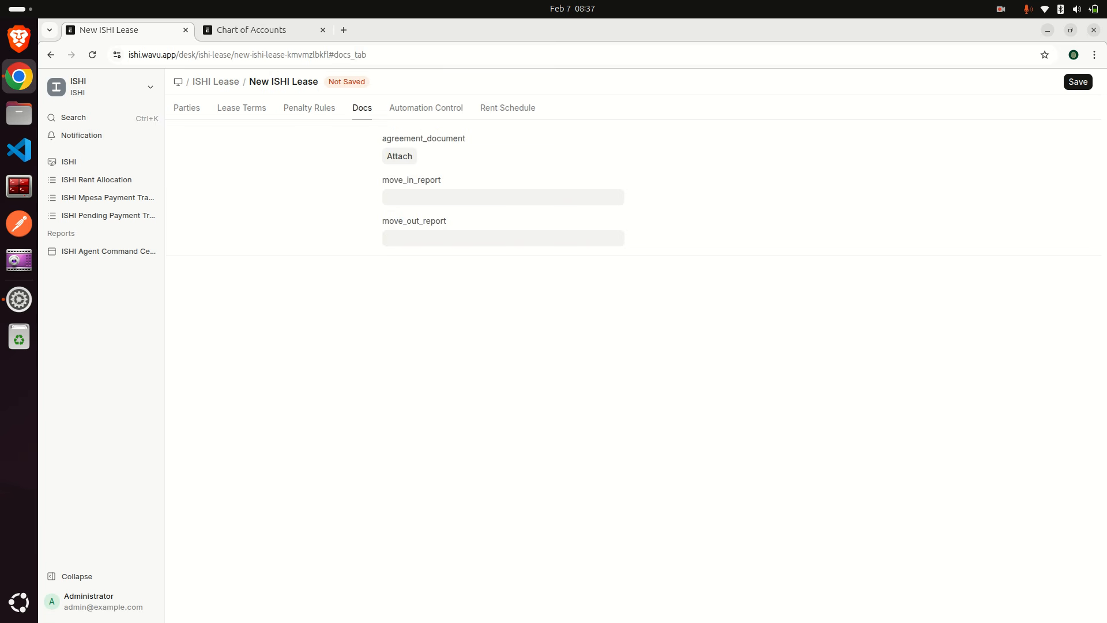
{"action": "left_click_drag", "start_coordinate": [383, 138], "coordinate": [446, 139]}
{"action": "left_click", "coordinate": [446, 139]}
{"action": "left_click", "coordinate": [399, 156]}
{"action": "left_click", "coordinate": [525, 200]}
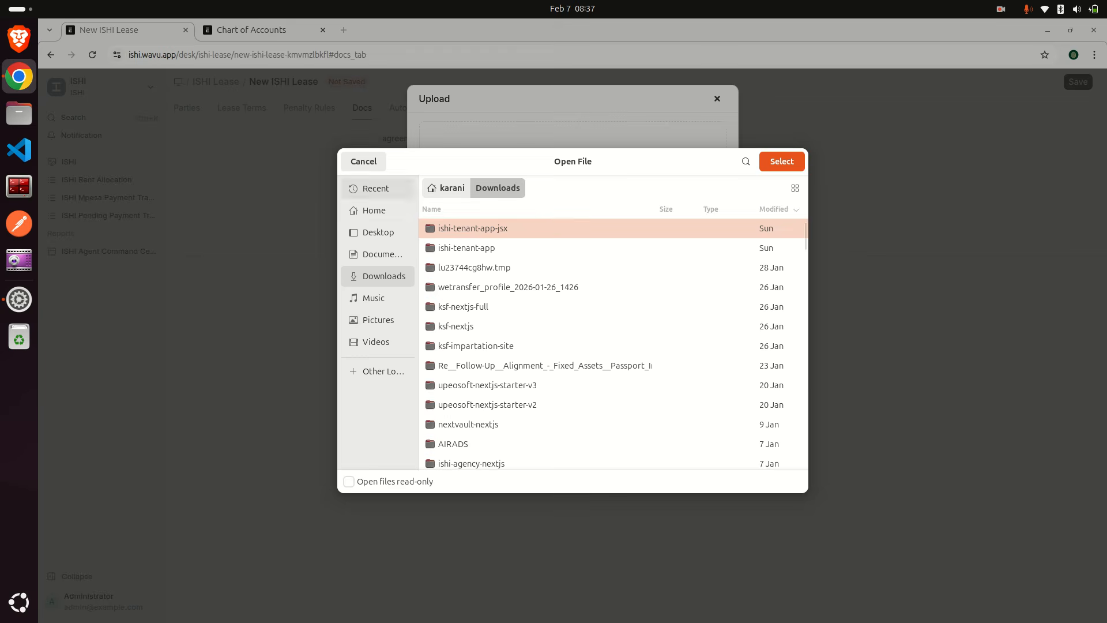
{"action": "left_click", "coordinate": [364, 161]}
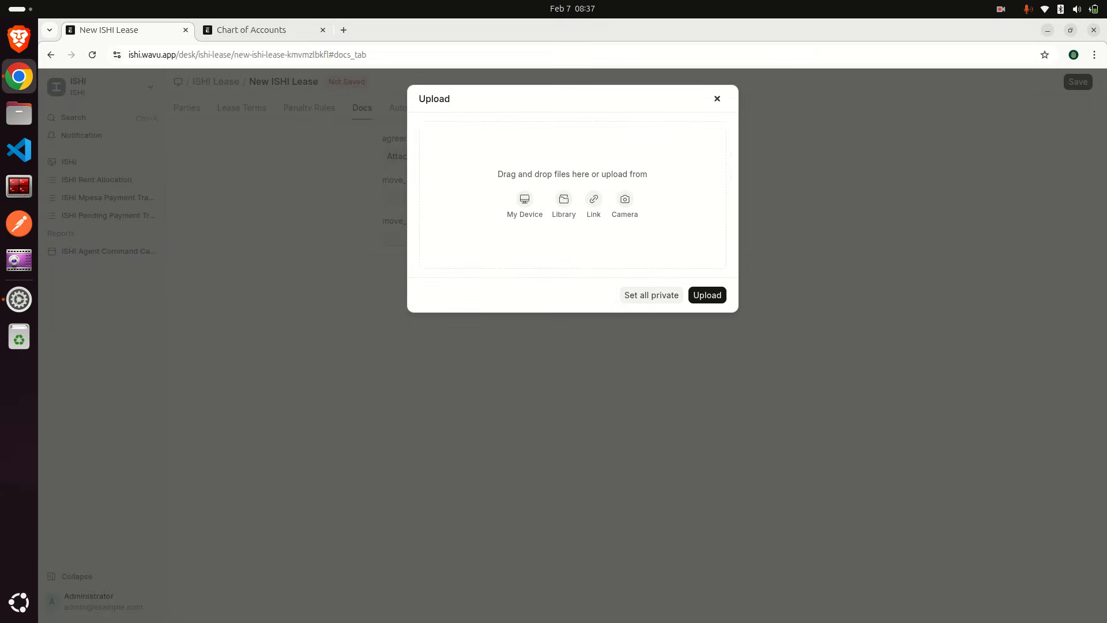
{"action": "left_click", "coordinate": [717, 98]}
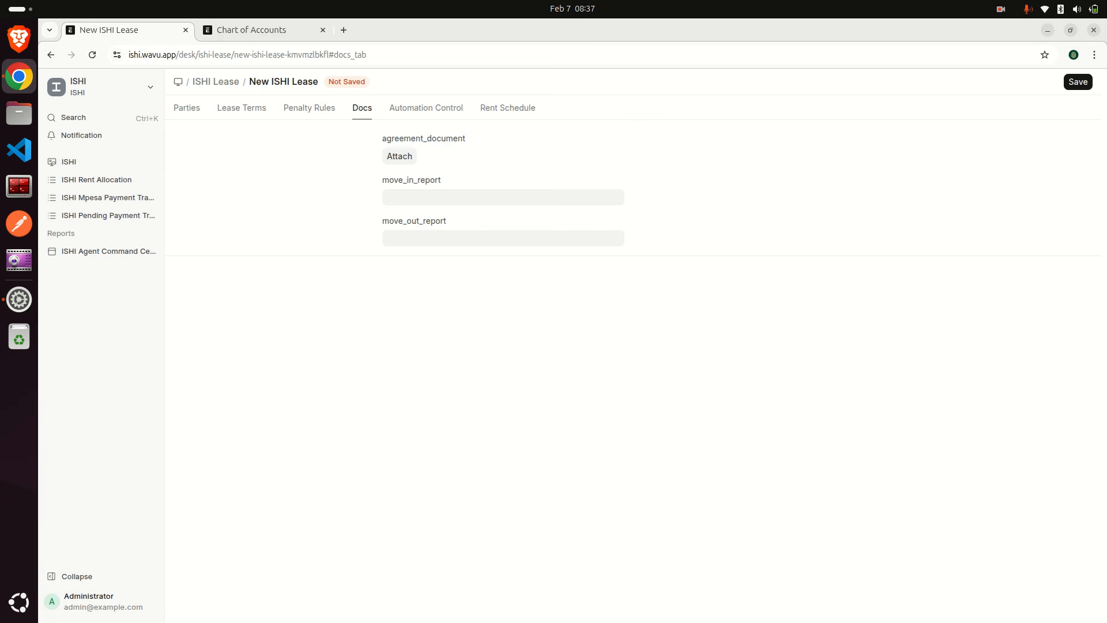
{"action": "left_click", "coordinate": [502, 197]}
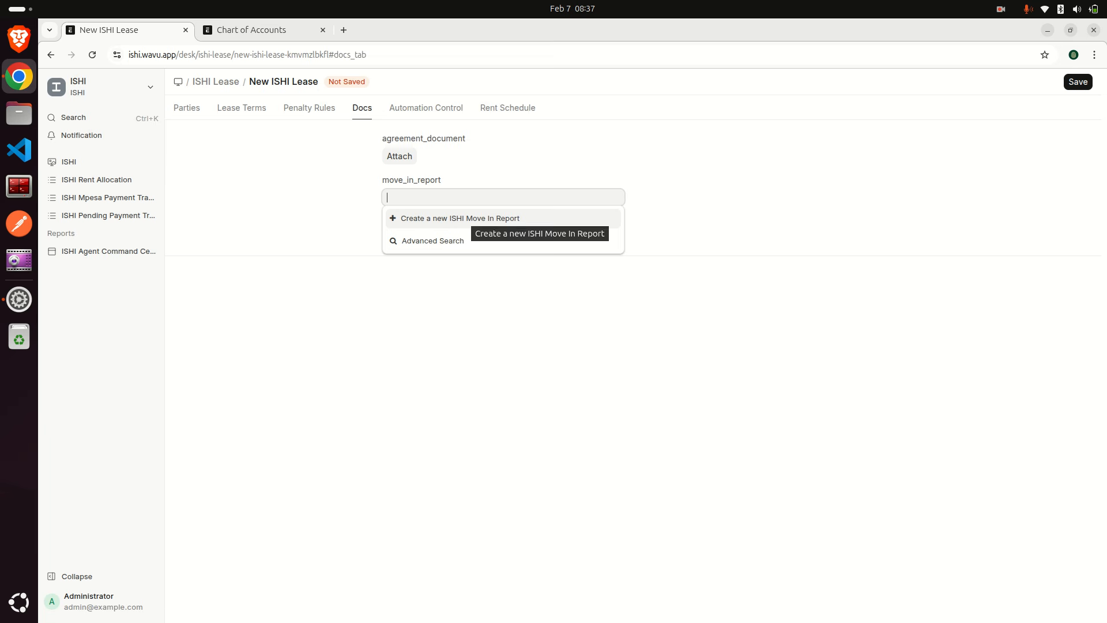
{"action": "left_click", "coordinate": [681, 231]}
{"action": "key", "text": "ctrl+s"}
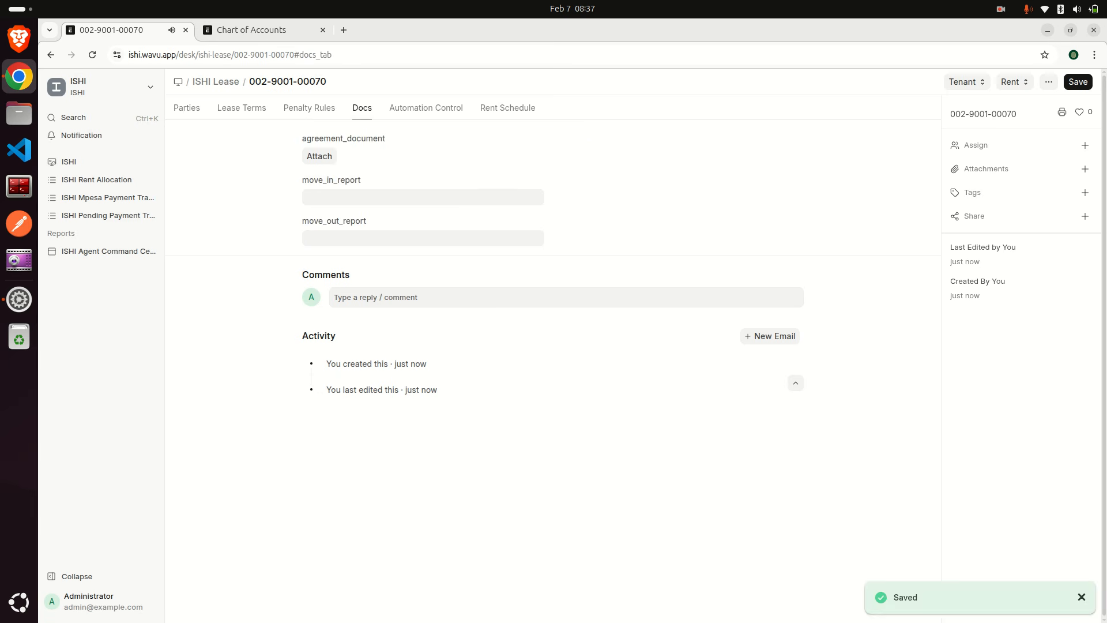
{"action": "left_click", "coordinate": [422, 198]}
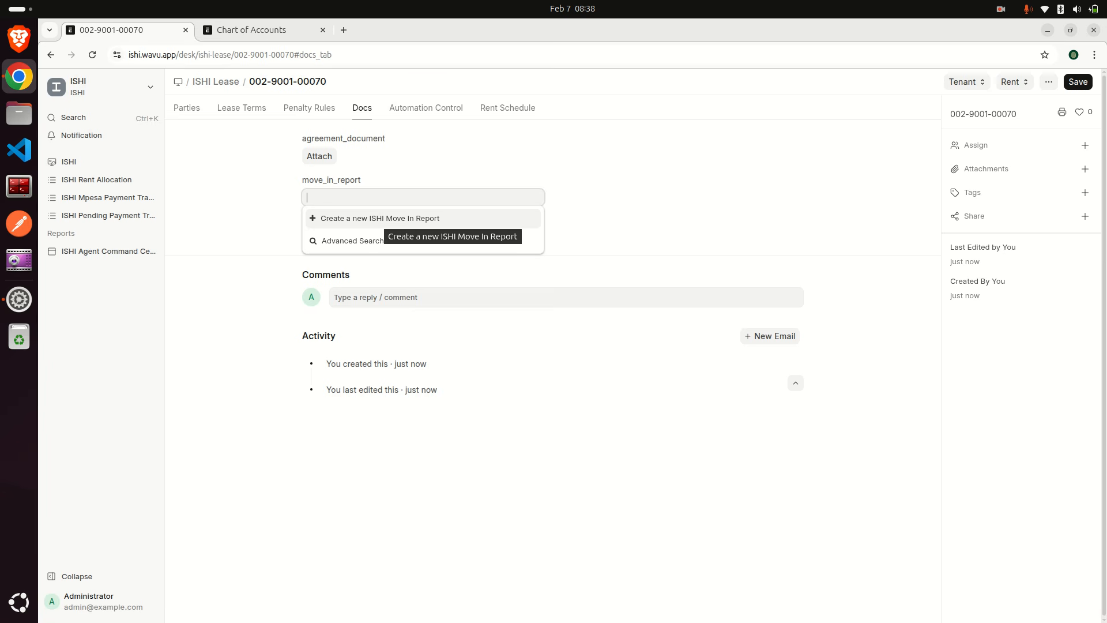
{"action": "left_click", "coordinate": [397, 219]}
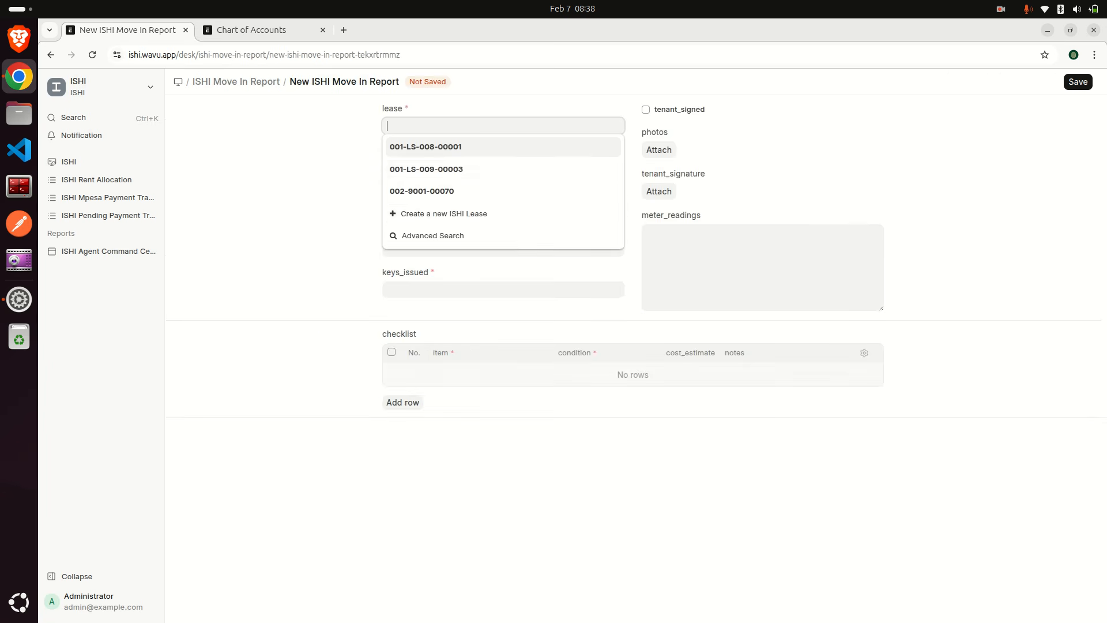
{"action": "key", "text": "Escape"}
{"action": "left_click_drag", "start_coordinate": [382, 109], "coordinate": [403, 108]}
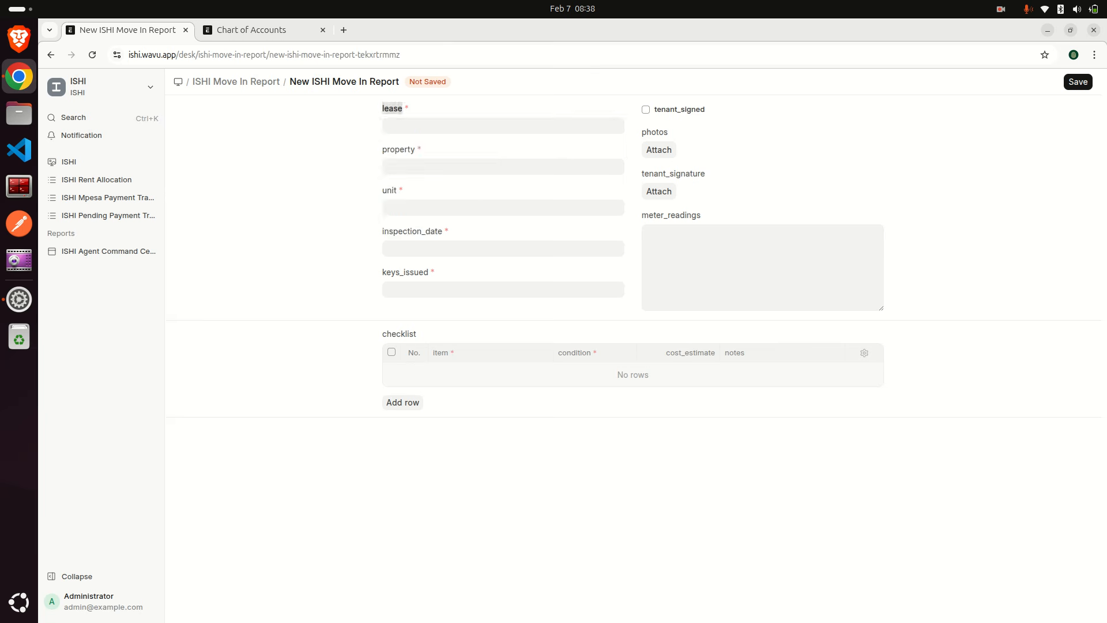
{"action": "left_click", "coordinate": [415, 126]}
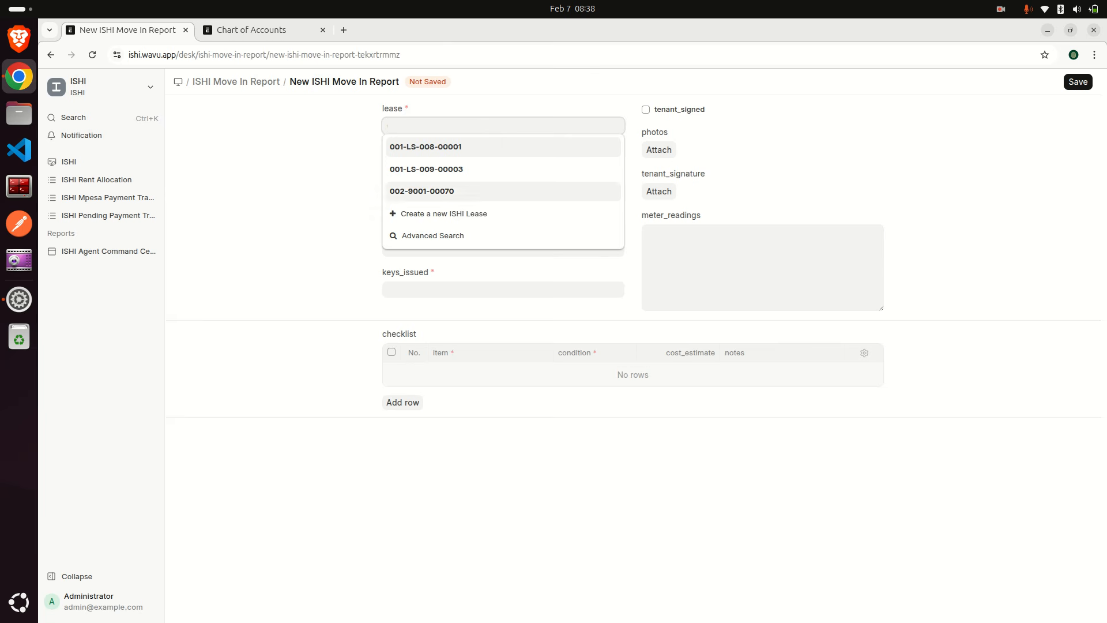
{"action": "left_click", "coordinate": [421, 190]}
{"action": "left_click", "coordinate": [420, 167]}
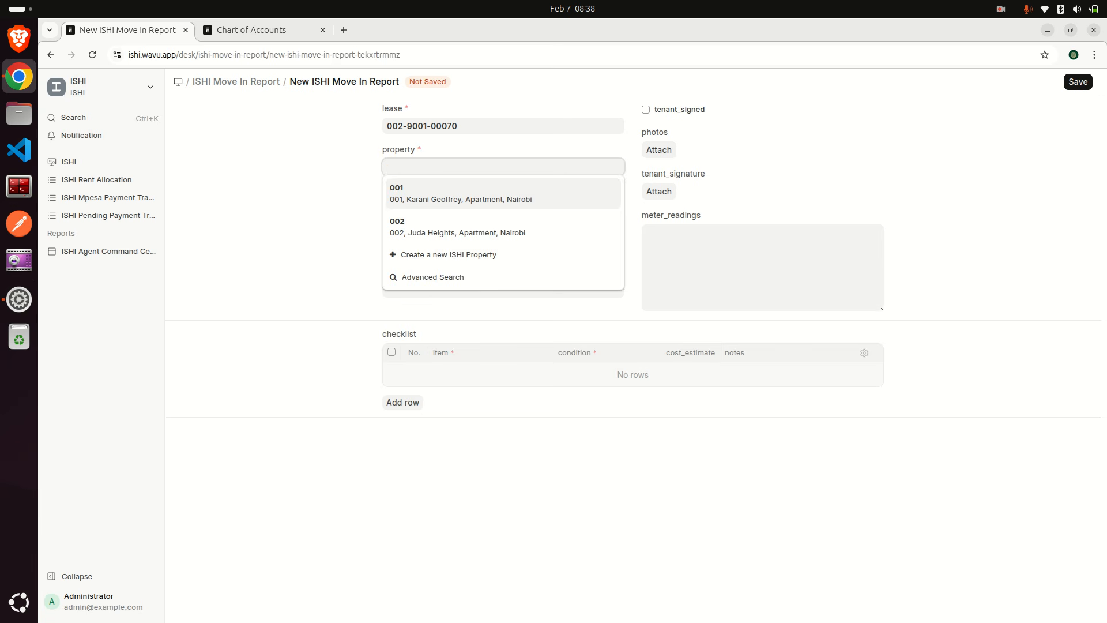
{"action": "left_click", "coordinate": [420, 227]}
{"action": "left_click", "coordinate": [420, 208]}
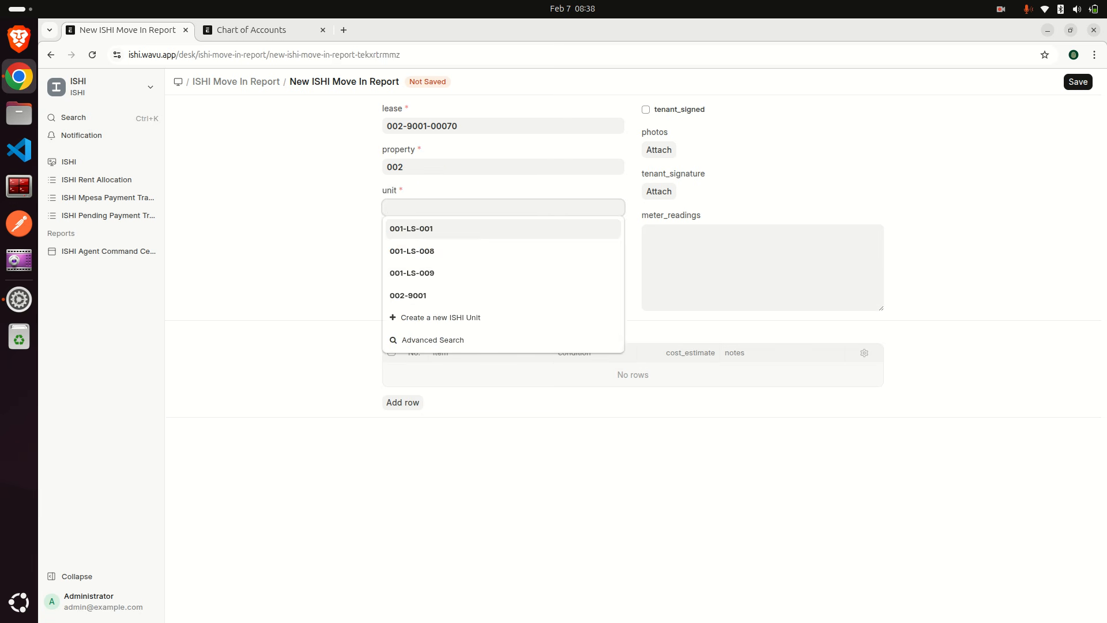
{"action": "left_click", "coordinate": [408, 295]}
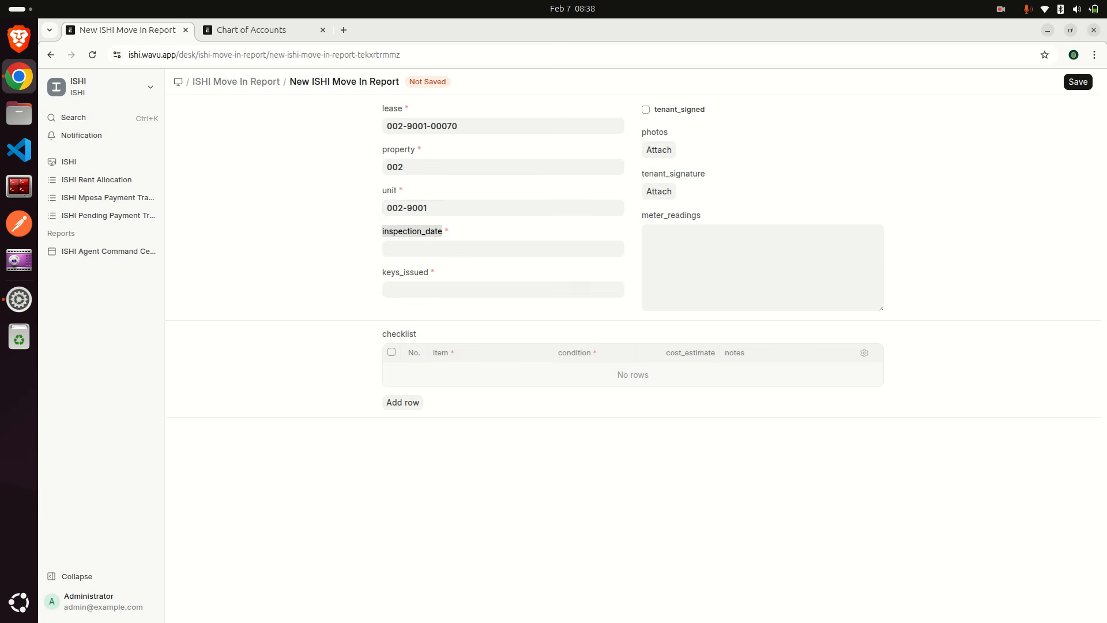
- Set the inspection date to 07-02-2026 and keys issued to 1
{"action": "left_click", "coordinate": [422, 249]}
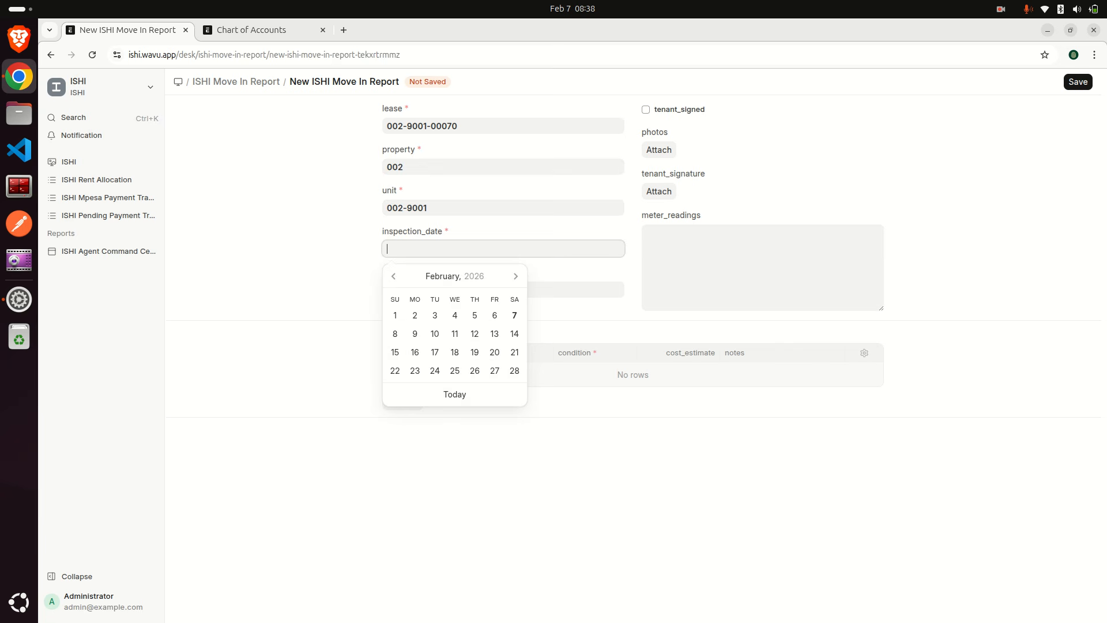
{"action": "left_click", "coordinate": [514, 315]}
{"action": "left_click", "coordinate": [500, 289]}
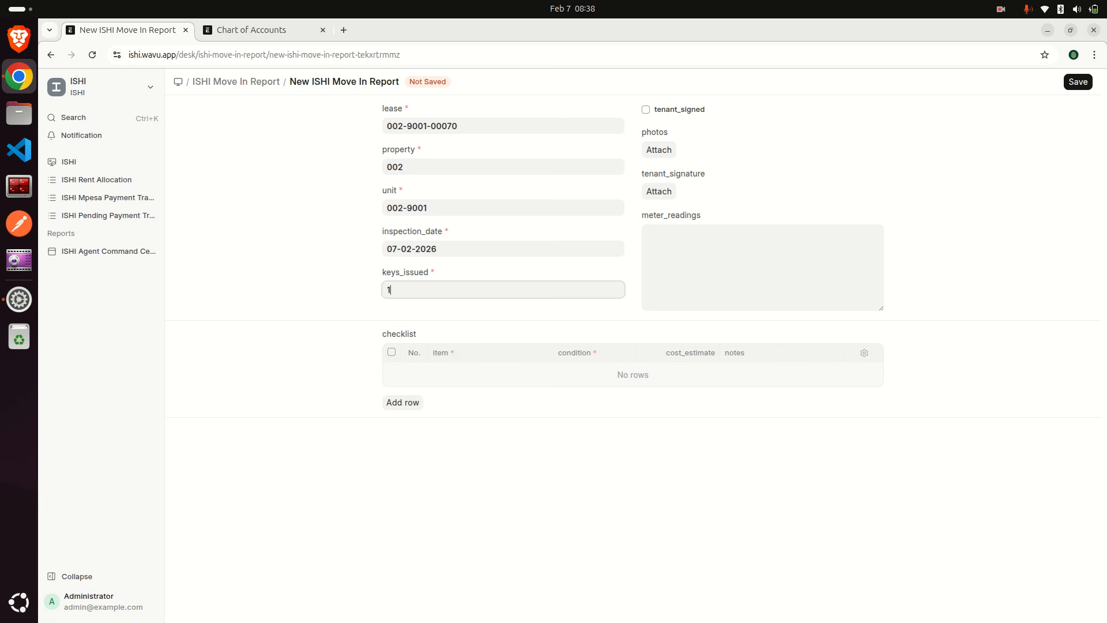
{"action": "type", "text": "Yes"}
{"action": "left_click", "coordinate": [501, 310]}
{"action": "left_click", "coordinate": [500, 289]}
{"action": "type", "text": "1"}
{"action": "key", "text": "Tab"}
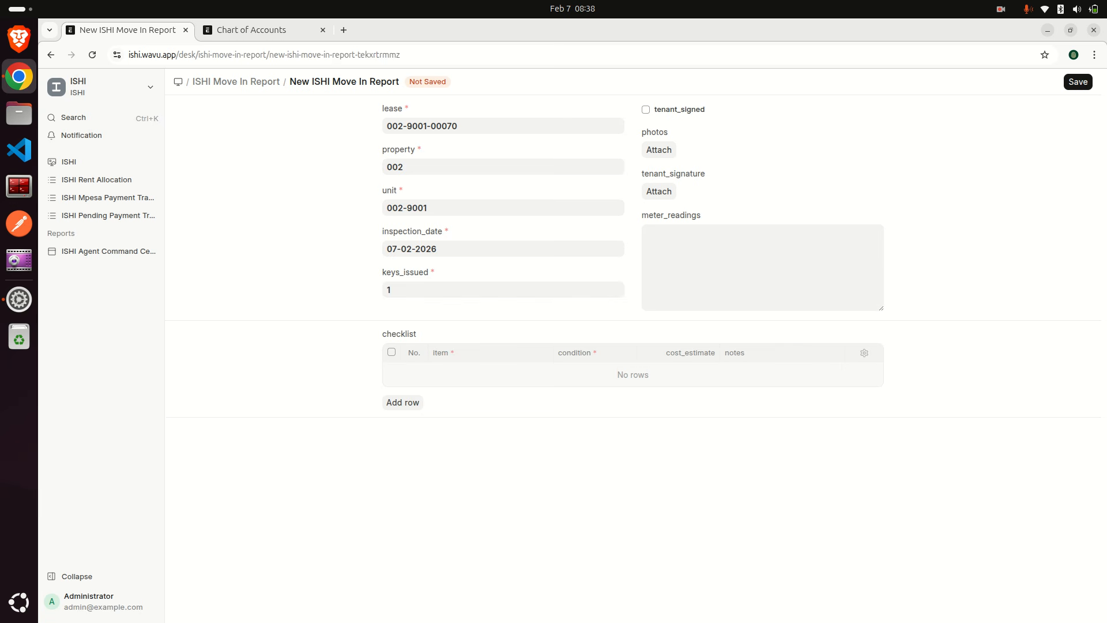
- Mark the move-in report as tenant signed
{"action": "left_click", "coordinate": [646, 109]}
{"action": "double_click", "coordinate": [654, 132]}
{"action": "left_click", "coordinate": [655, 133]}
{"action": "double_click", "coordinate": [654, 133]}
{"action": "left_click", "coordinate": [654, 132]}
{"action": "left_click_drag", "start_coordinate": [641, 173], "coordinate": [705, 173]}
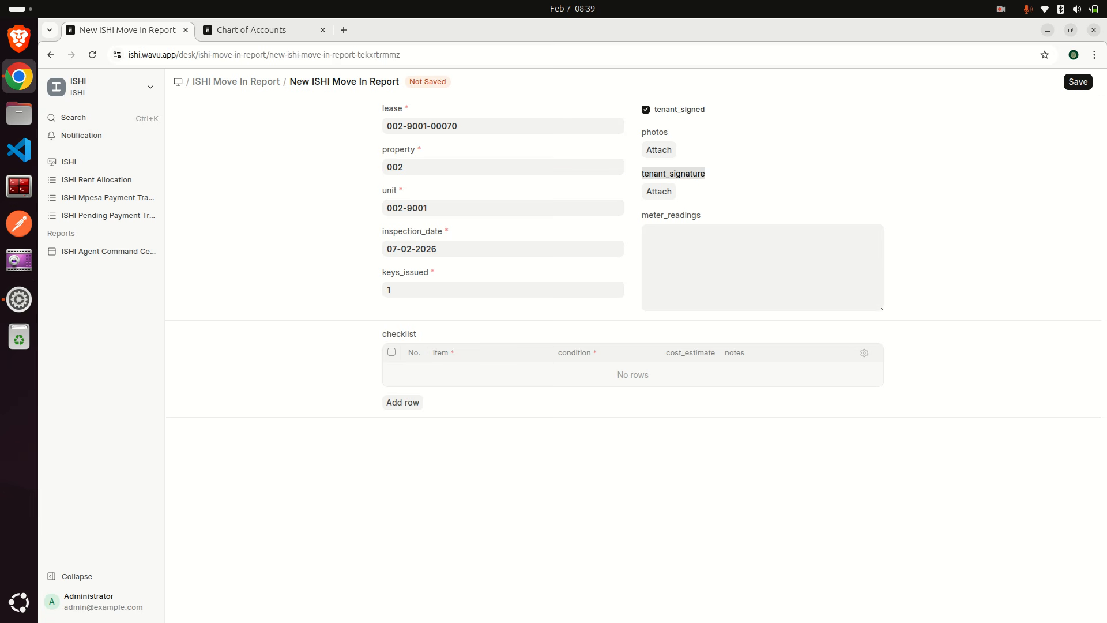
{"action": "left_click", "coordinate": [691, 174]}
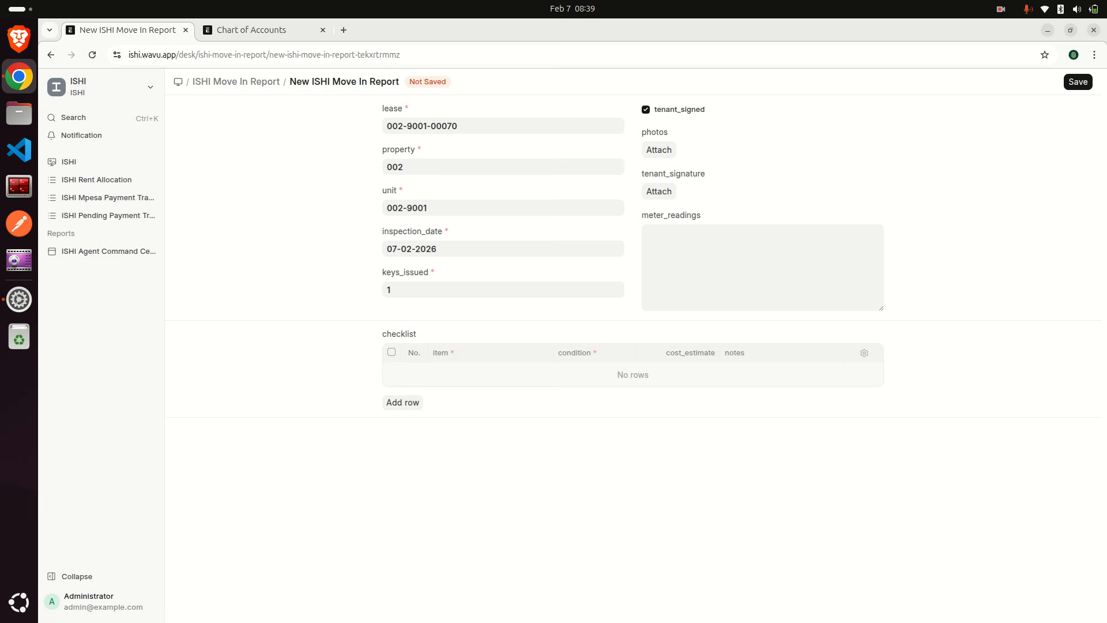
- Go over the meter readings box, leaving it without readings
{"action": "left_click_drag", "start_coordinate": [642, 215], "coordinate": [701, 215]}
{"action": "left_click", "coordinate": [711, 258]}
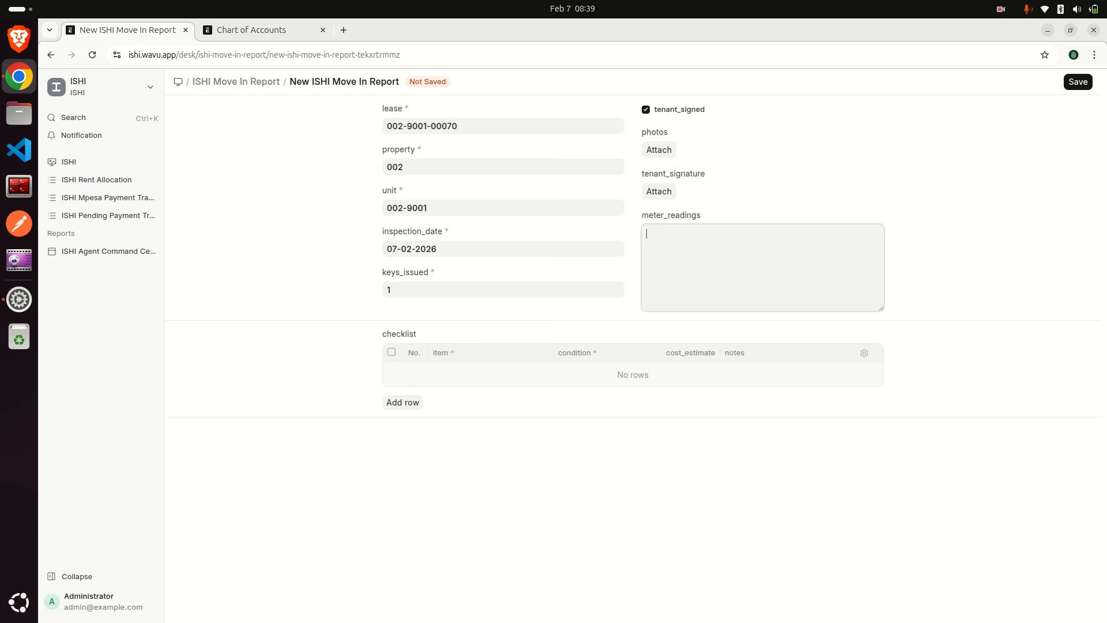
{"action": "double_click", "coordinate": [671, 216]}
{"action": "left_click", "coordinate": [671, 216]}
{"action": "left_click_drag", "start_coordinate": [642, 216], "coordinate": [700, 216]}
{"action": "left_click", "coordinate": [699, 215]}
{"action": "left_click_drag", "start_coordinate": [383, 333], "coordinate": [417, 334]}
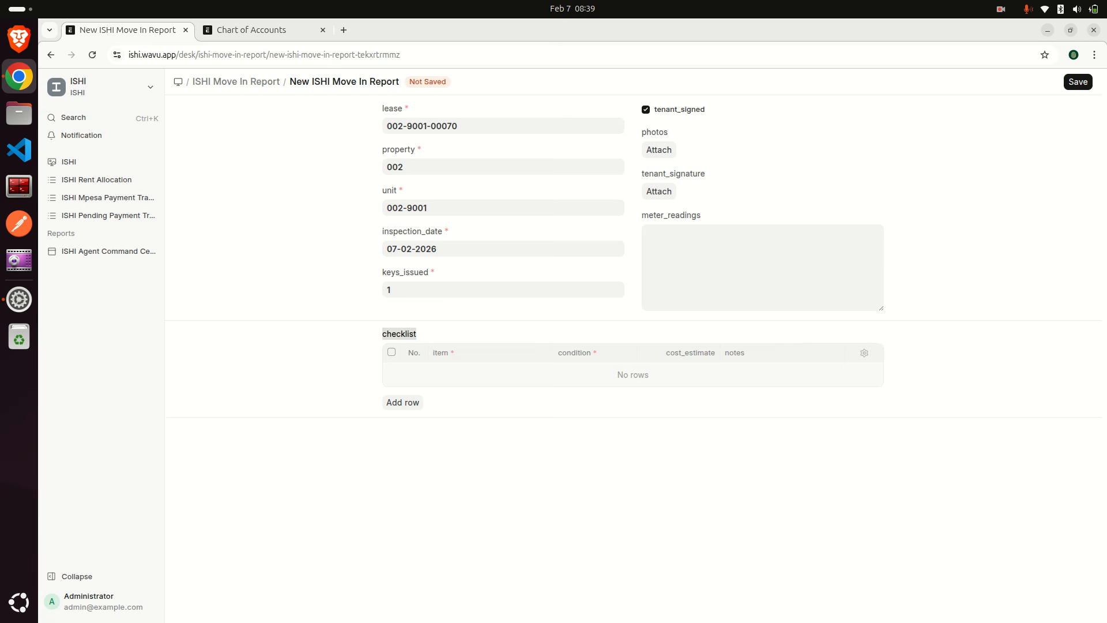
- Add a Front Door checklist row in Fair condition with an 8,000.00 cost estimate
{"action": "left_click", "coordinate": [402, 402]}
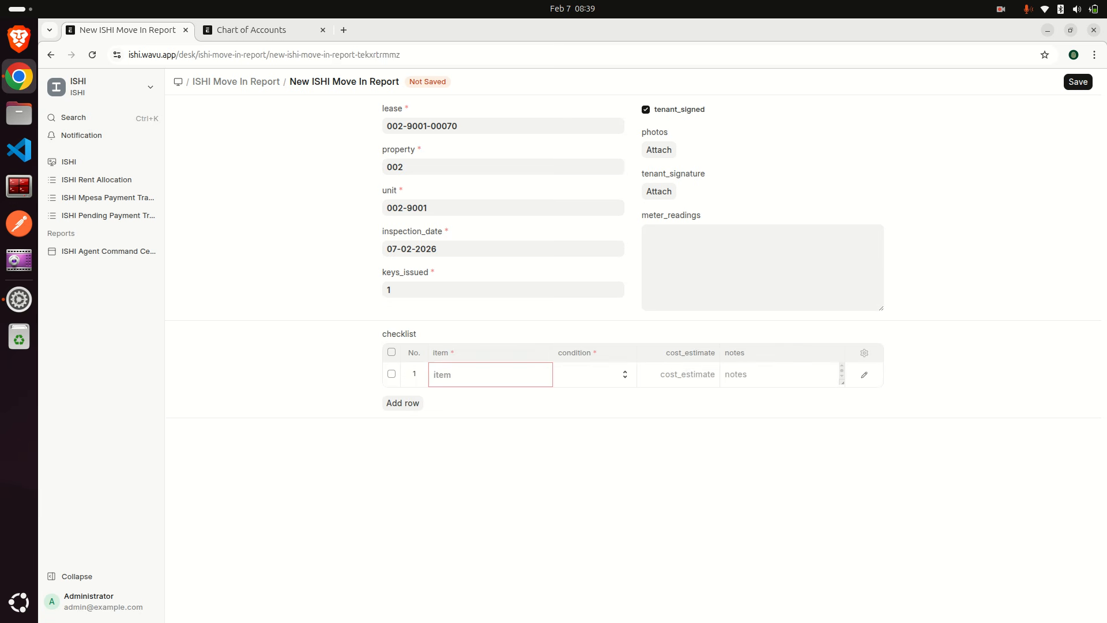
{"action": "type", "text": "Front Door"}
{"action": "left_click", "coordinate": [594, 374]}
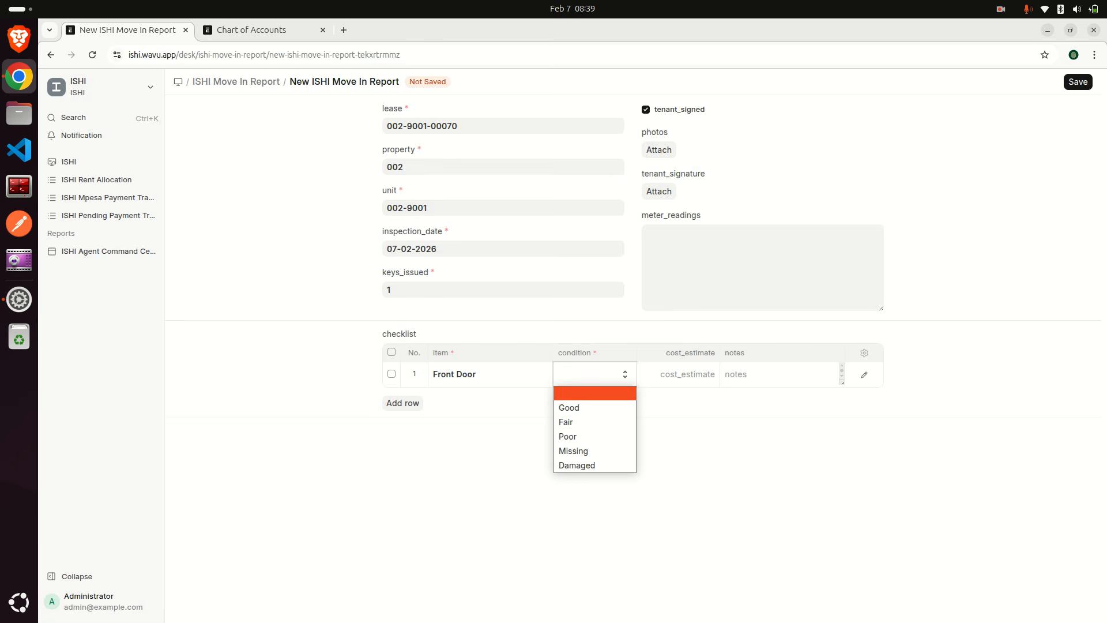
{"action": "key", "text": "Down"}
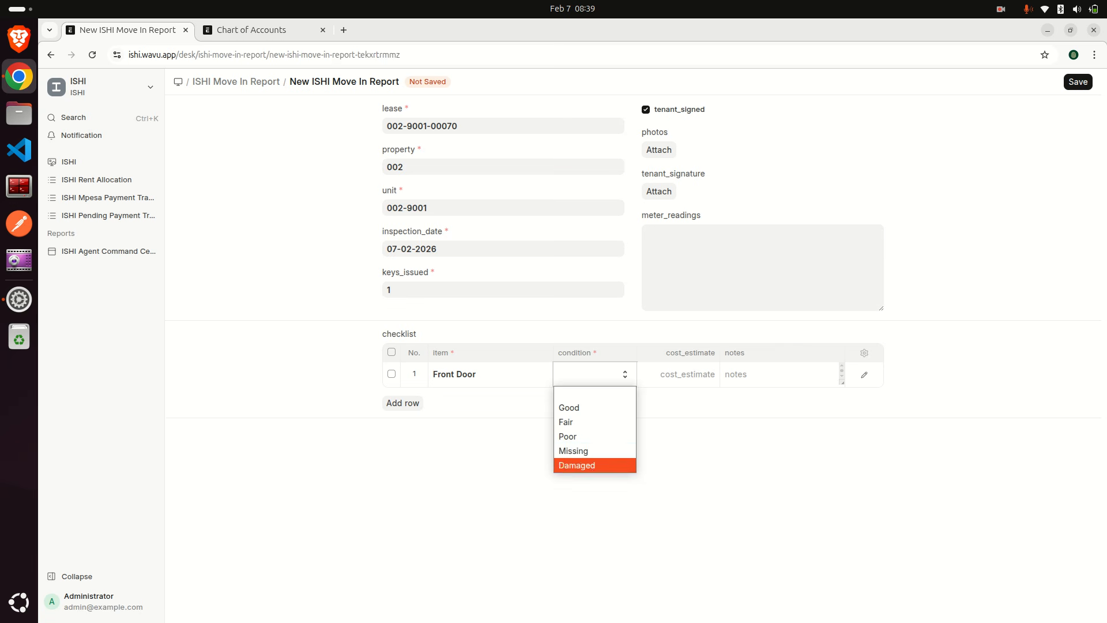
{"action": "key", "text": "Up"}
{"action": "key", "text": "Up"}
{"action": "key", "text": "Up"}
{"action": "key", "text": "Return"}
{"action": "key", "text": "Tab"}
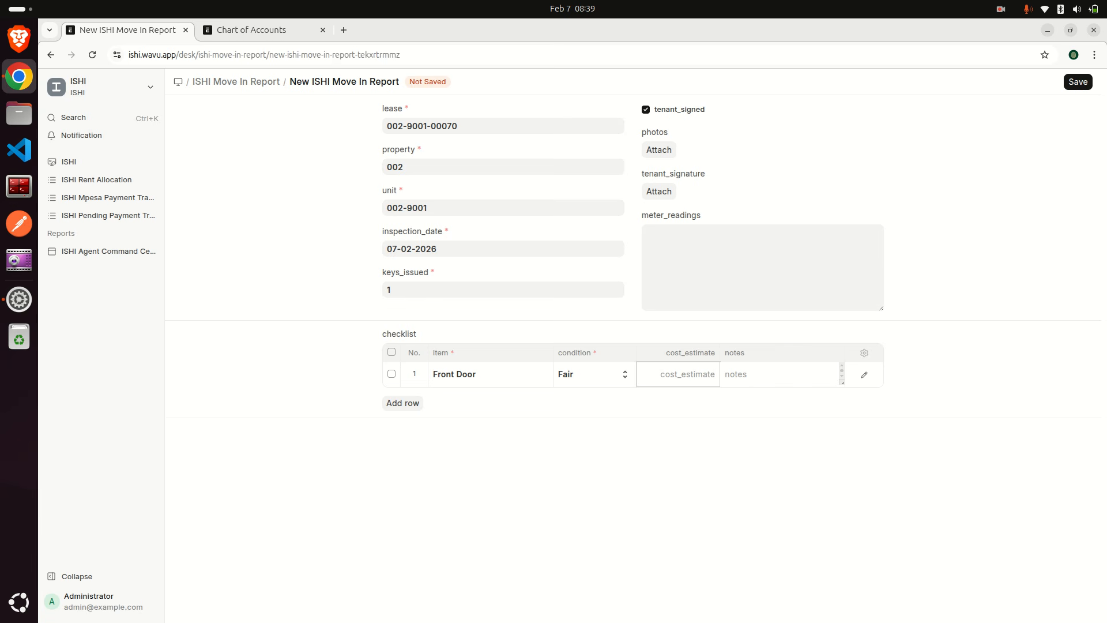
{"action": "type", "text": "8000"}
{"action": "key", "text": "Tab"}
- Enter 'Any notes you may have go here' as the Front Door row's notes
{"action": "left_click", "coordinate": [773, 374]}
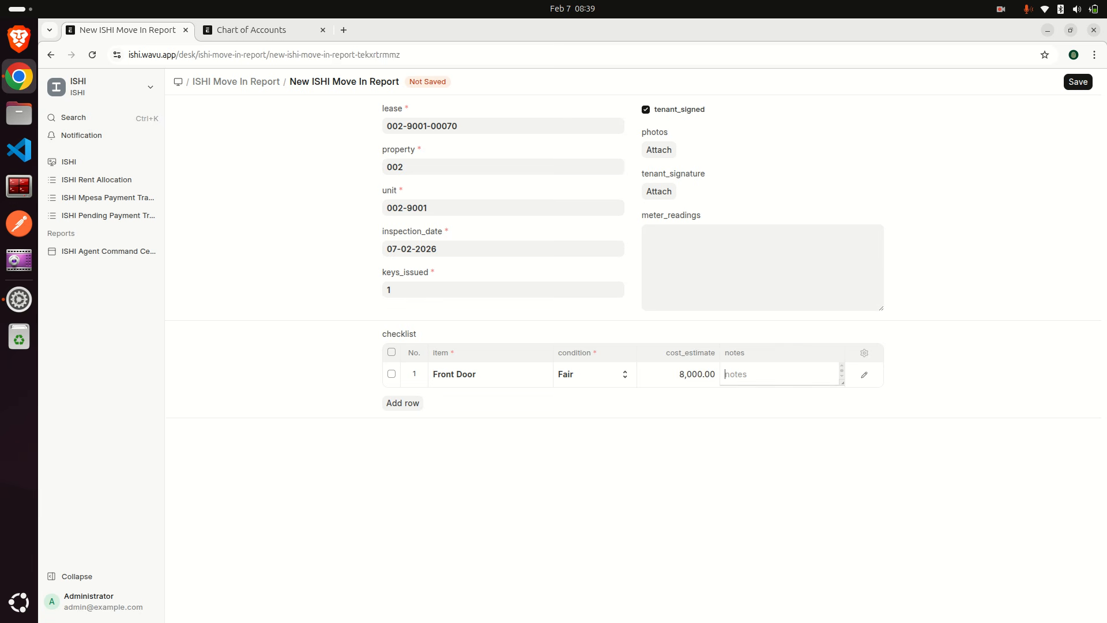
{"action": "left_click", "coordinate": [864, 375]}
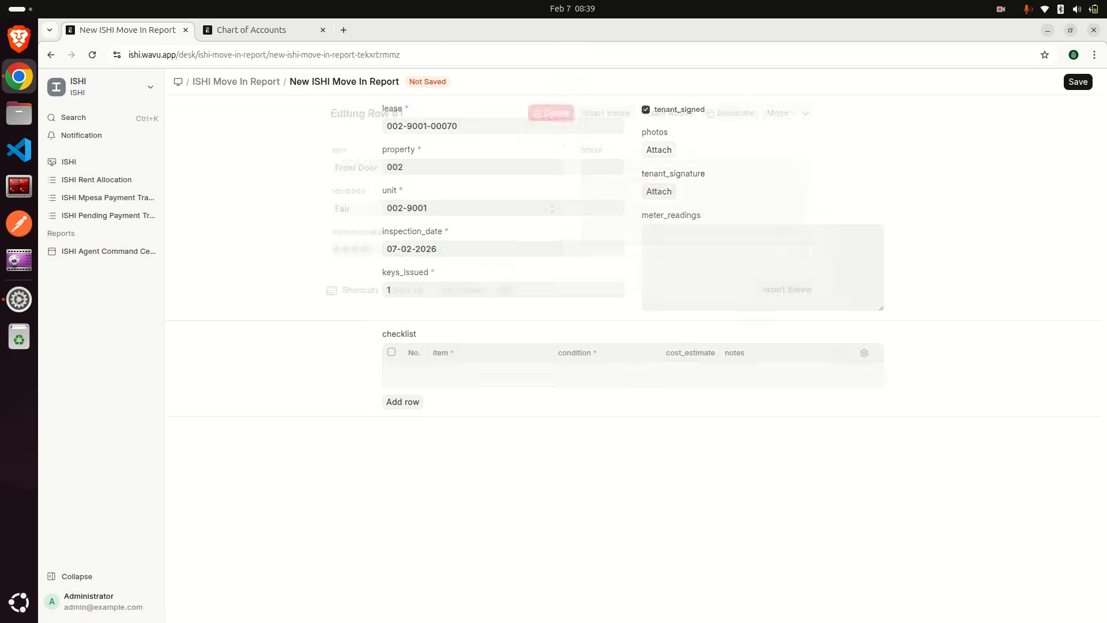
{"action": "key", "text": "Escape"}
{"action": "left_click", "coordinate": [773, 374]}
{"action": "type", "text": "Any notes you may have go"}
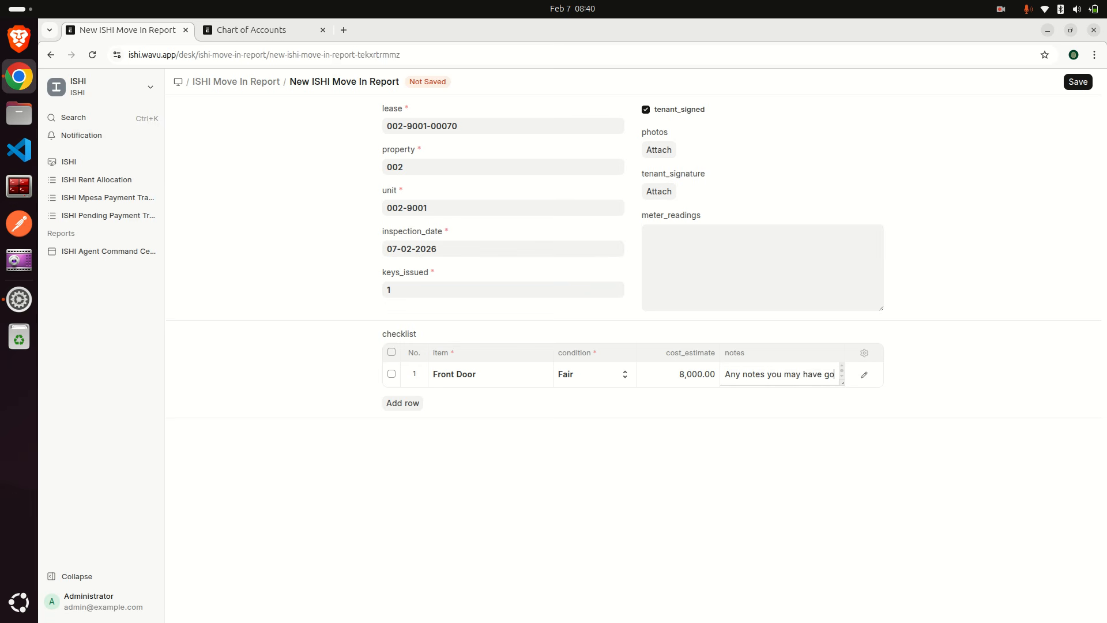
{"action": "type", "text": " here"}
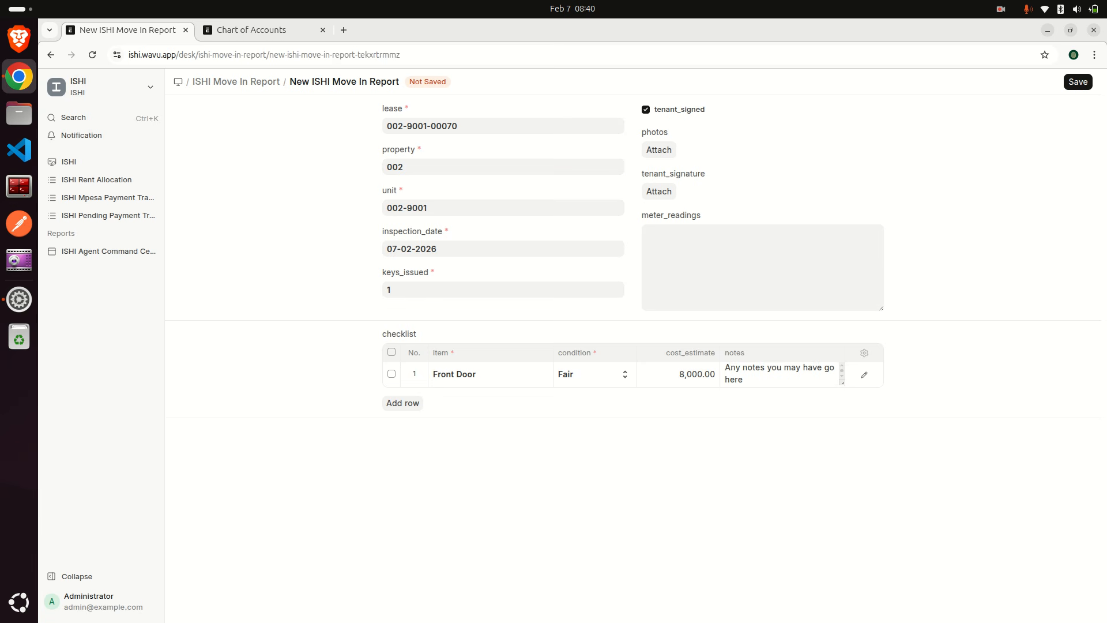
- Add seven more empty rows to the checklist
{"action": "left_click", "coordinate": [403, 402]}
{"action": "left_click", "coordinate": [402, 427]}
{"action": "left_click", "coordinate": [402, 454]}
{"action": "left_click", "coordinate": [402, 479]}
{"action": "left_click", "coordinate": [402, 503]}
{"action": "left_click", "coordinate": [402, 529]}
{"action": "left_click", "coordinate": [402, 555]}
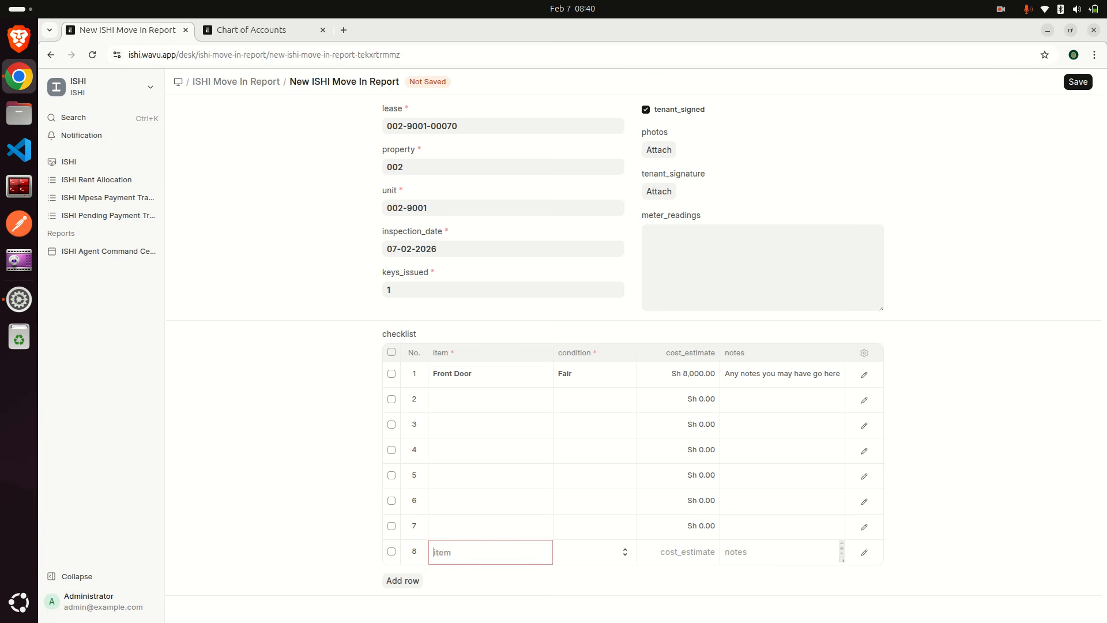
{"action": "left_click", "coordinate": [51, 55]}
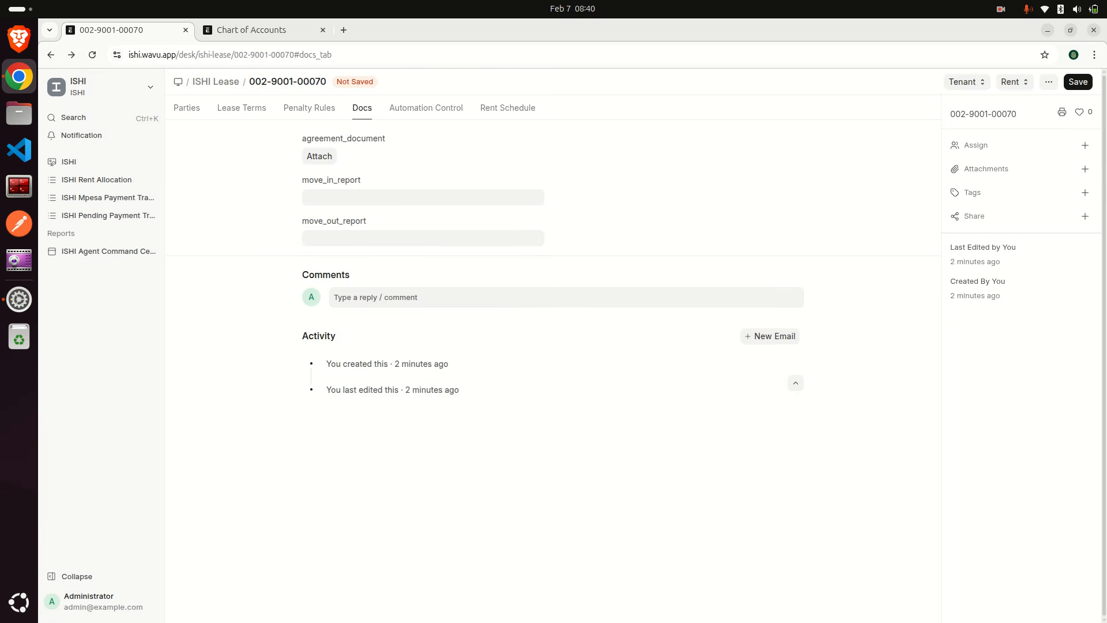
{"action": "double_click", "coordinate": [331, 180]}
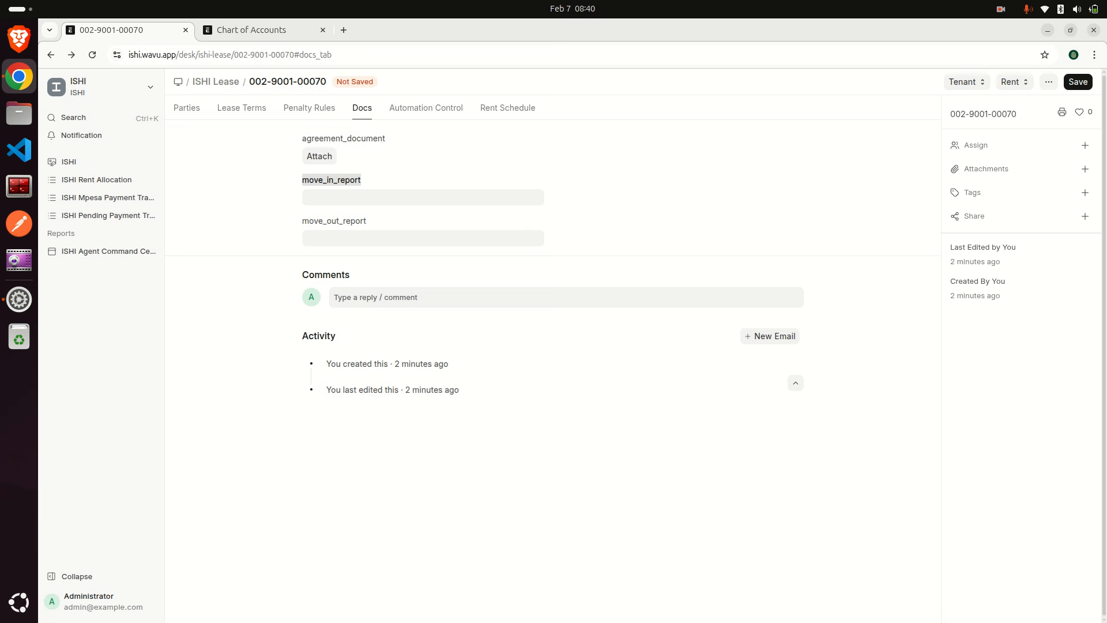
{"action": "left_click", "coordinate": [332, 180]}
{"action": "double_click", "coordinate": [333, 221]}
{"action": "left_click", "coordinate": [333, 220]}
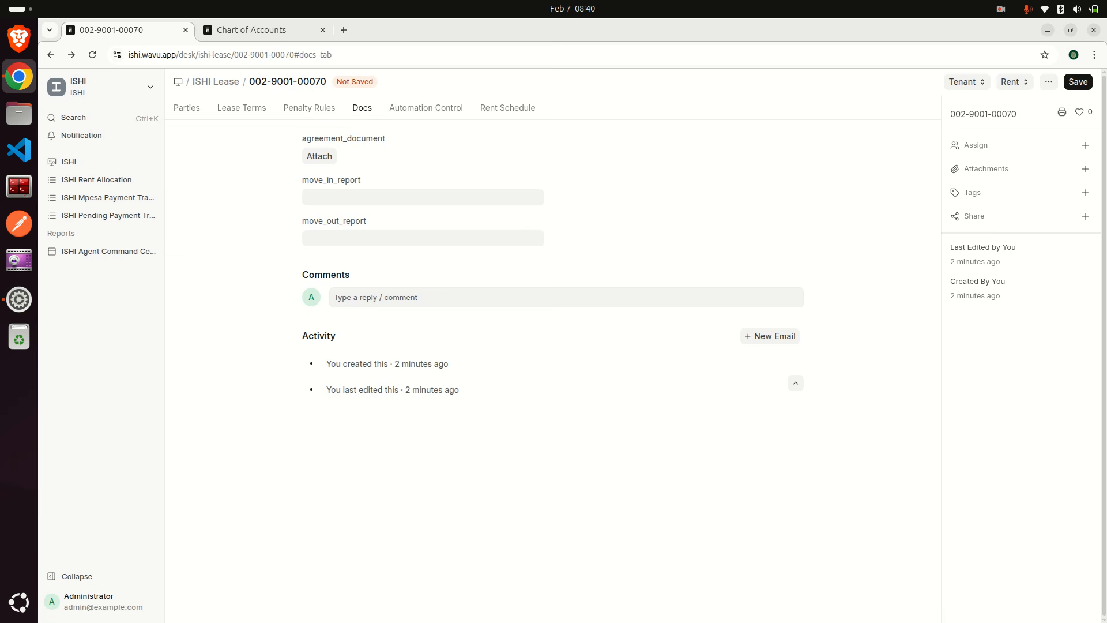
{"action": "left_click_drag", "start_coordinate": [308, 221], "coordinate": [366, 221]}
{"action": "left_click", "coordinate": [366, 221]}
{"action": "left_click", "coordinate": [426, 108]}
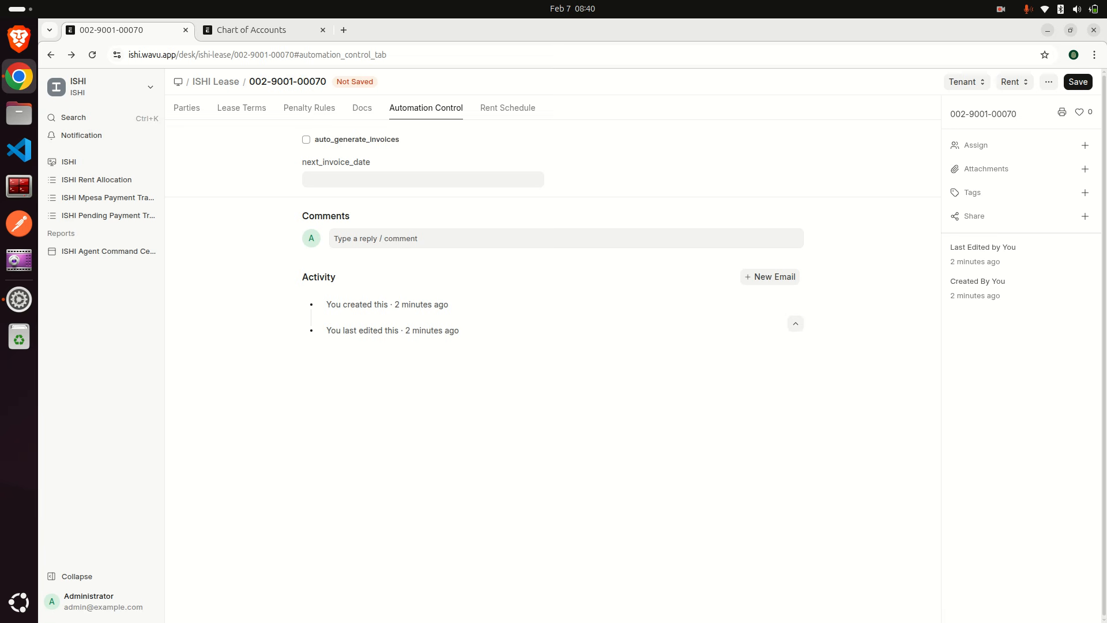
{"action": "left_click", "coordinate": [307, 140]}
{"action": "left_click", "coordinate": [422, 180]}
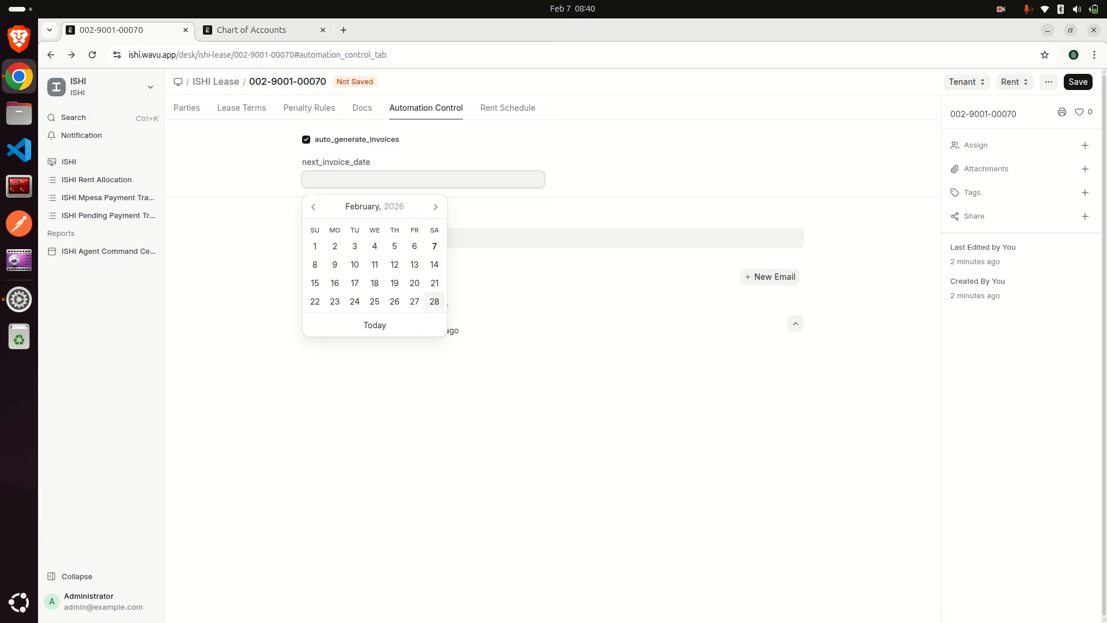
{"action": "left_click", "coordinate": [434, 301]}
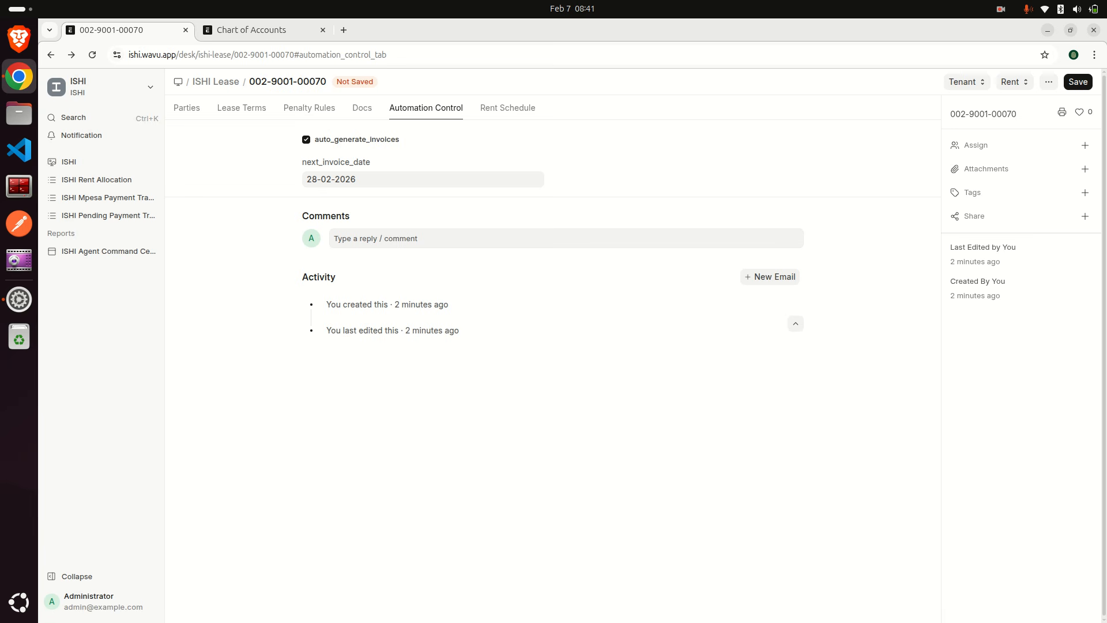
{"action": "left_click", "coordinate": [306, 140]}
{"action": "left_click", "coordinate": [306, 139]}
{"action": "left_click", "coordinate": [307, 139]}
{"action": "key", "text": "Tab"}
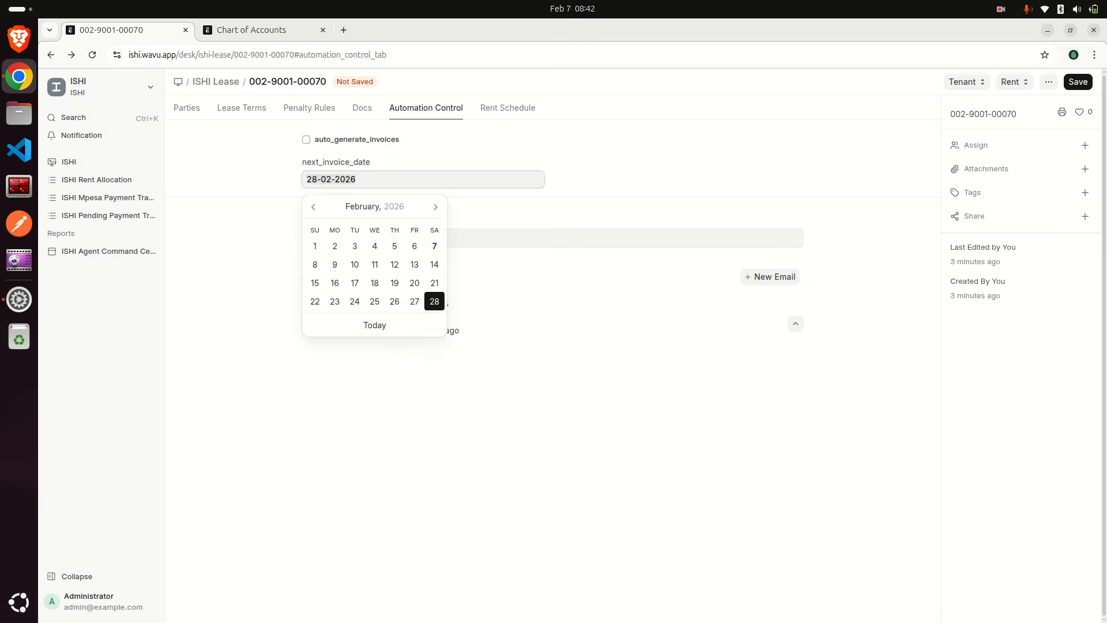
{"action": "key", "text": "BackSpace"}
{"action": "key", "text": "Escape"}
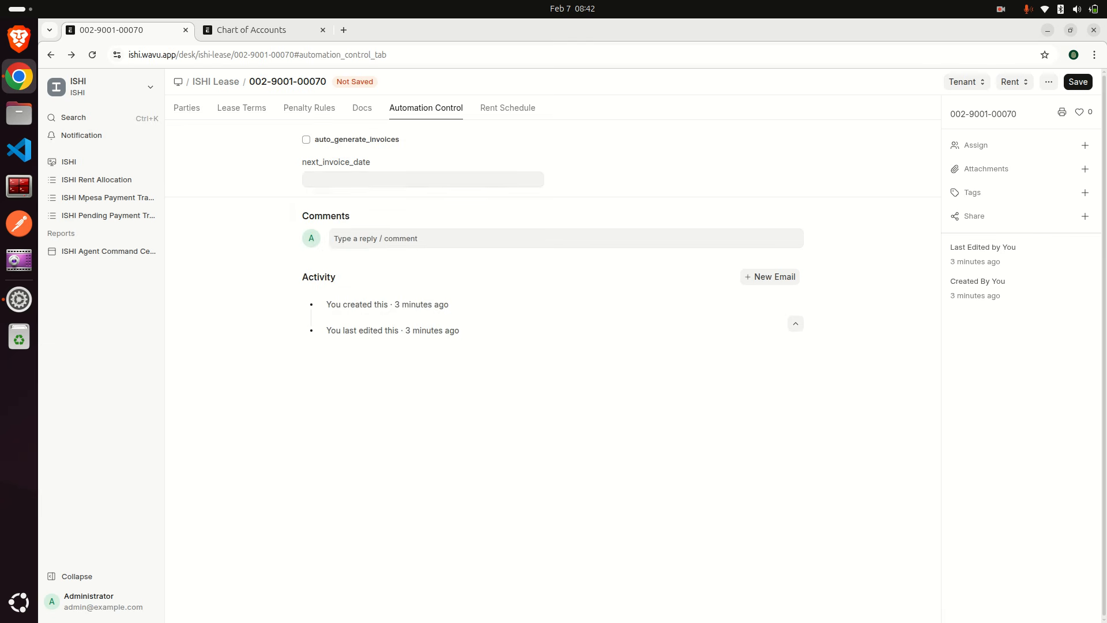
{"action": "left_click", "coordinate": [508, 108]}
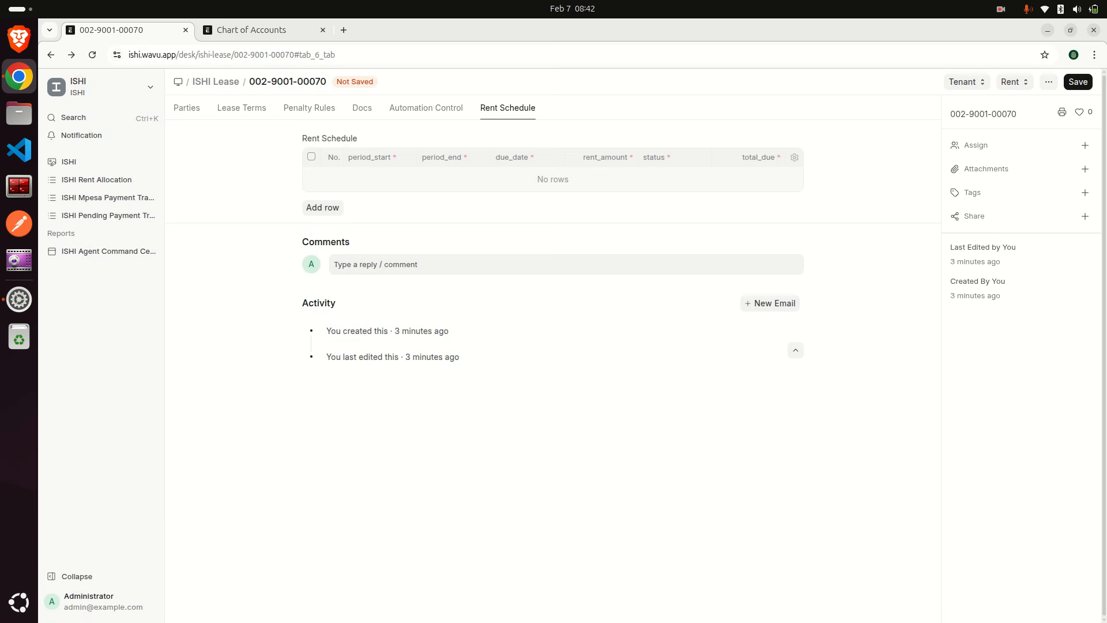
{"action": "key", "text": "ctrl+s"}
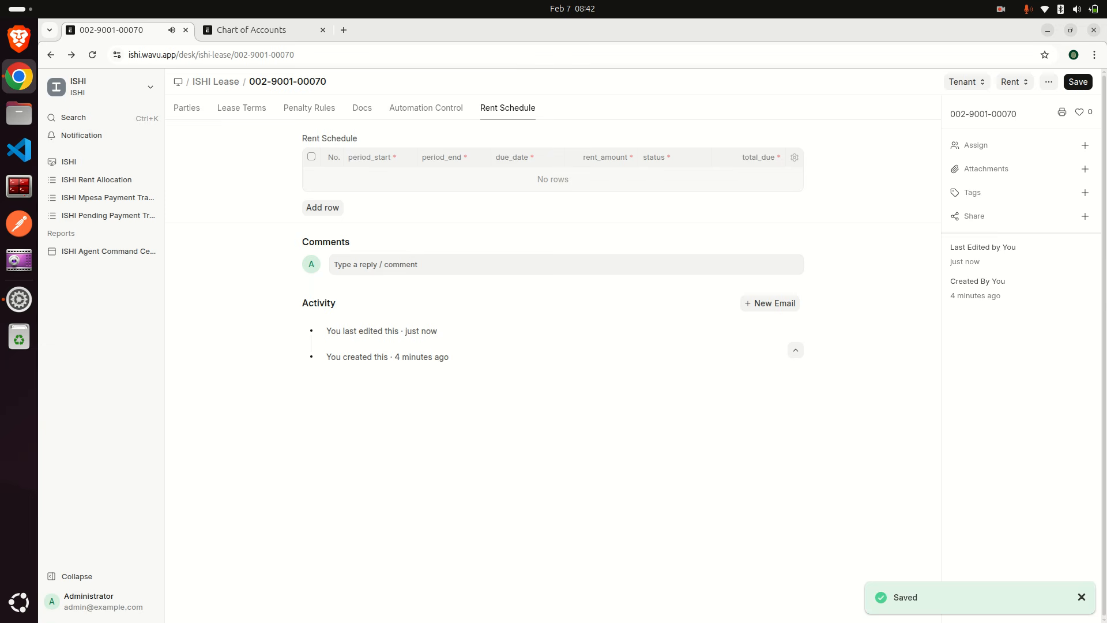
{"action": "left_click", "coordinate": [186, 108]}
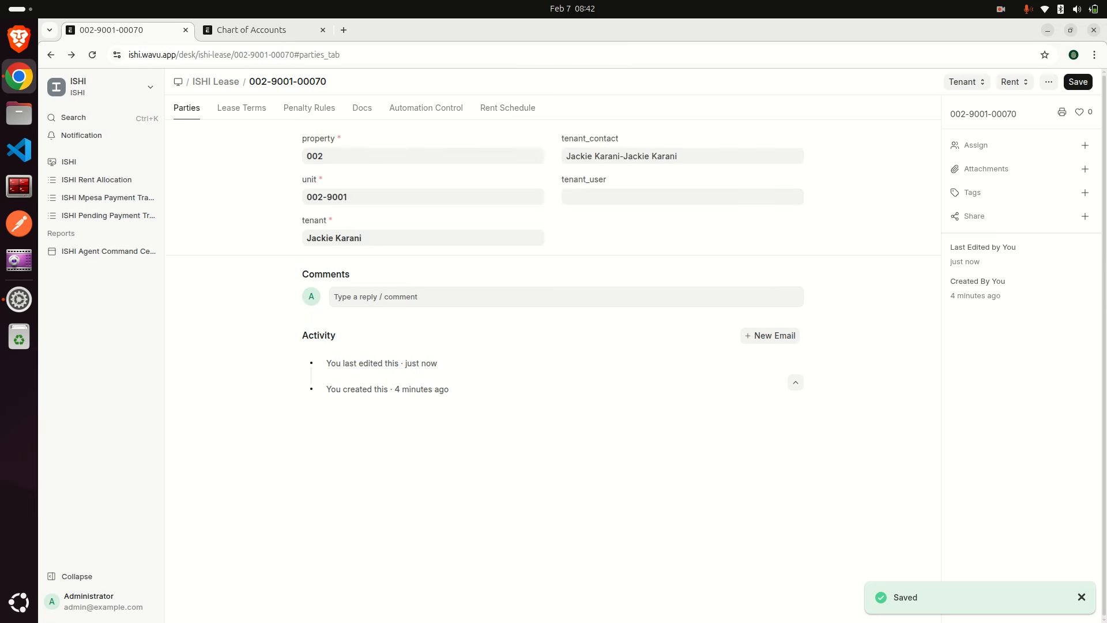
- Set the lease status to Active under Lease Terms and save the lease
{"action": "left_click", "coordinate": [242, 108]}
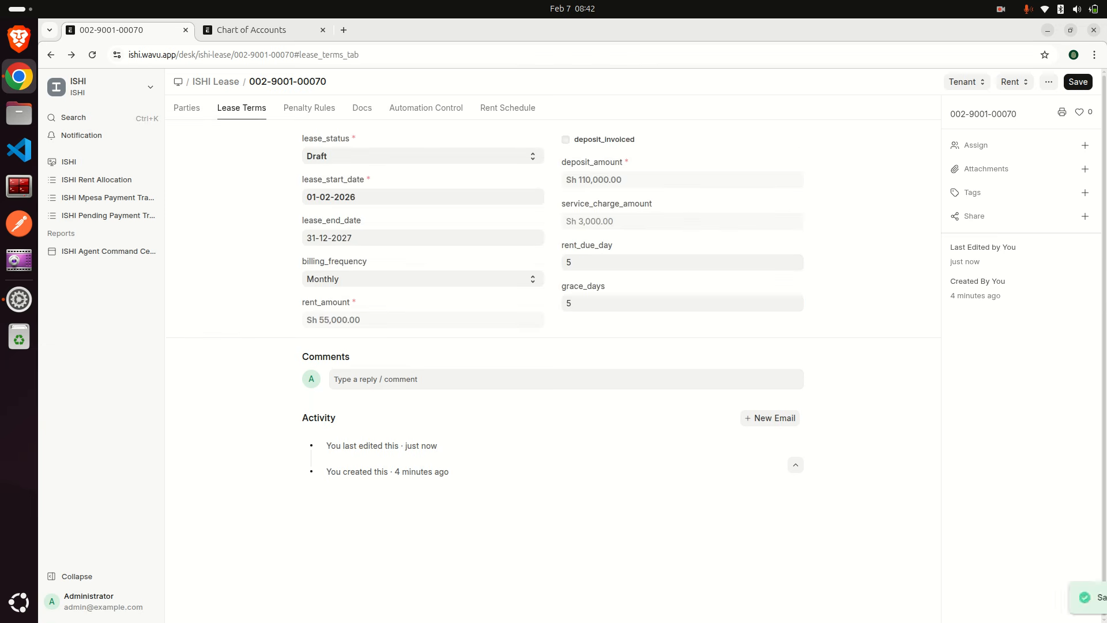
{"action": "left_click", "coordinate": [422, 157]}
{"action": "key", "text": "Down"}
{"action": "key", "text": "Return"}
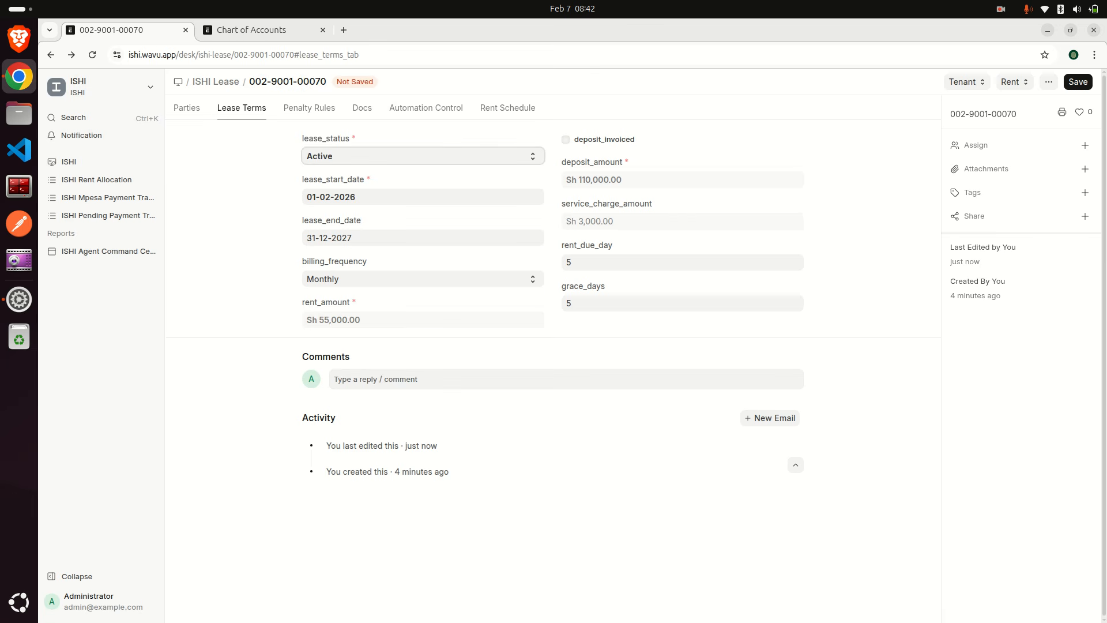
{"action": "left_click", "coordinate": [423, 156]}
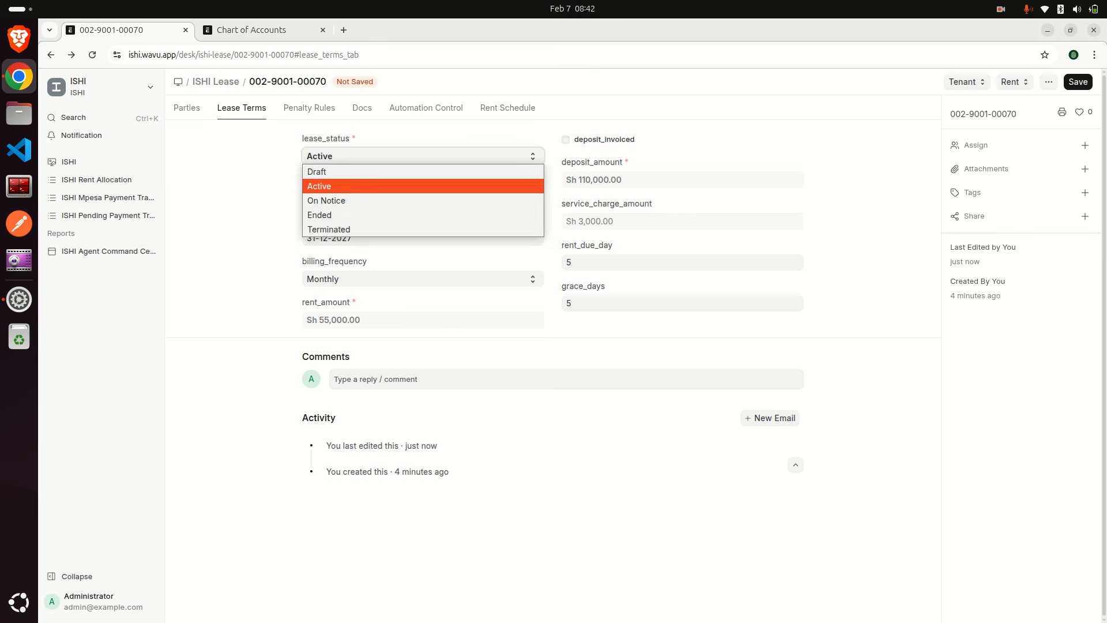
{"action": "left_click", "coordinate": [422, 186]}
{"action": "left_click", "coordinate": [507, 107]}
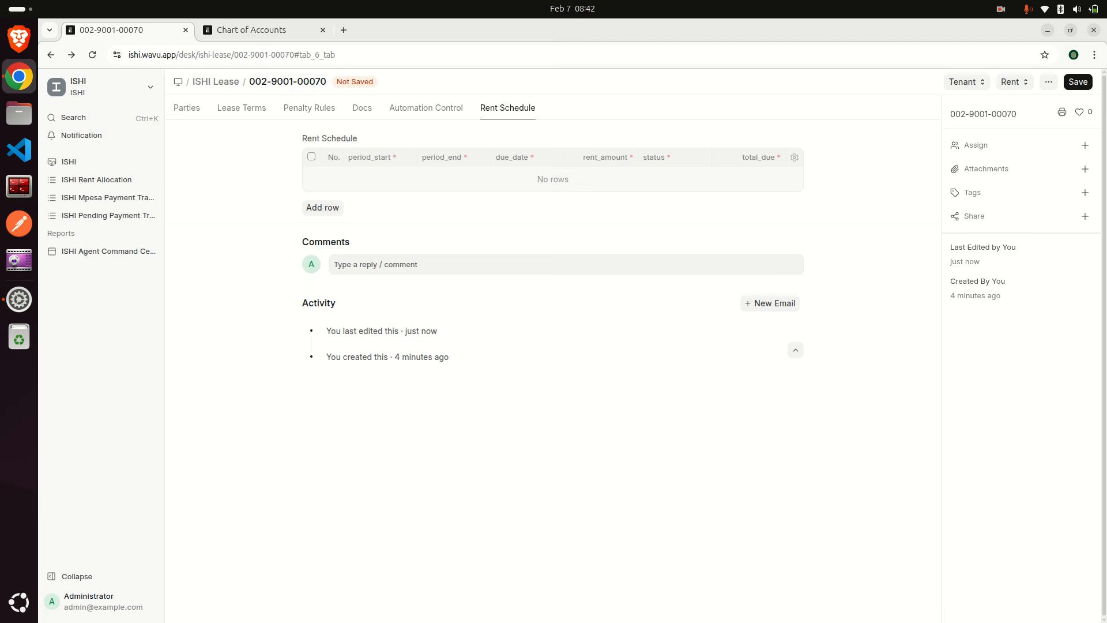
{"action": "left_click", "coordinate": [242, 108]}
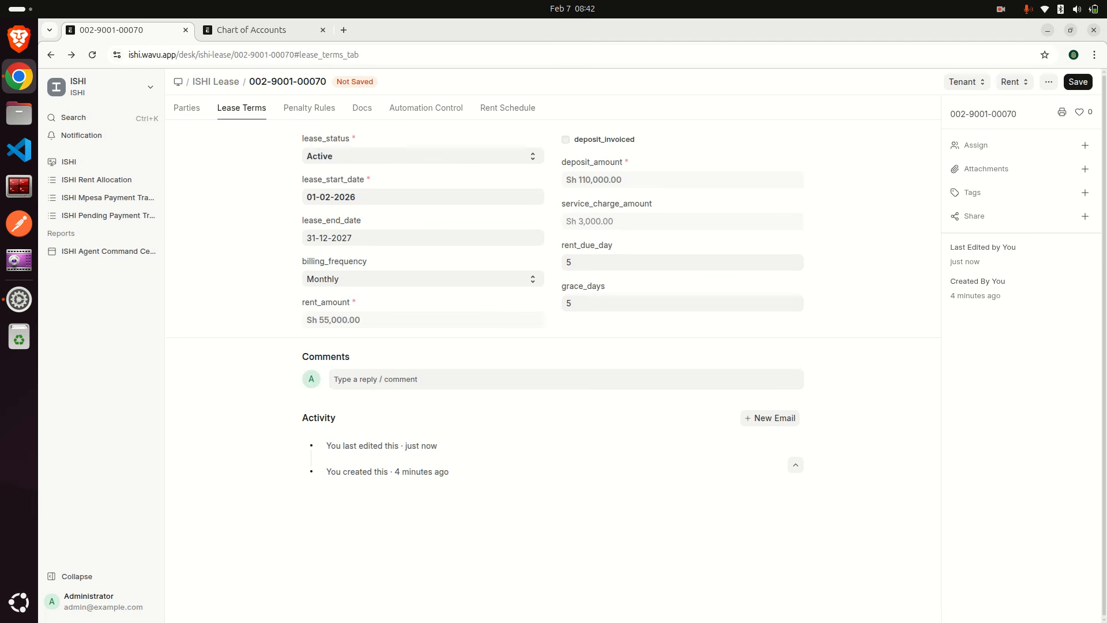
{"action": "key", "text": "ctrl+s"}
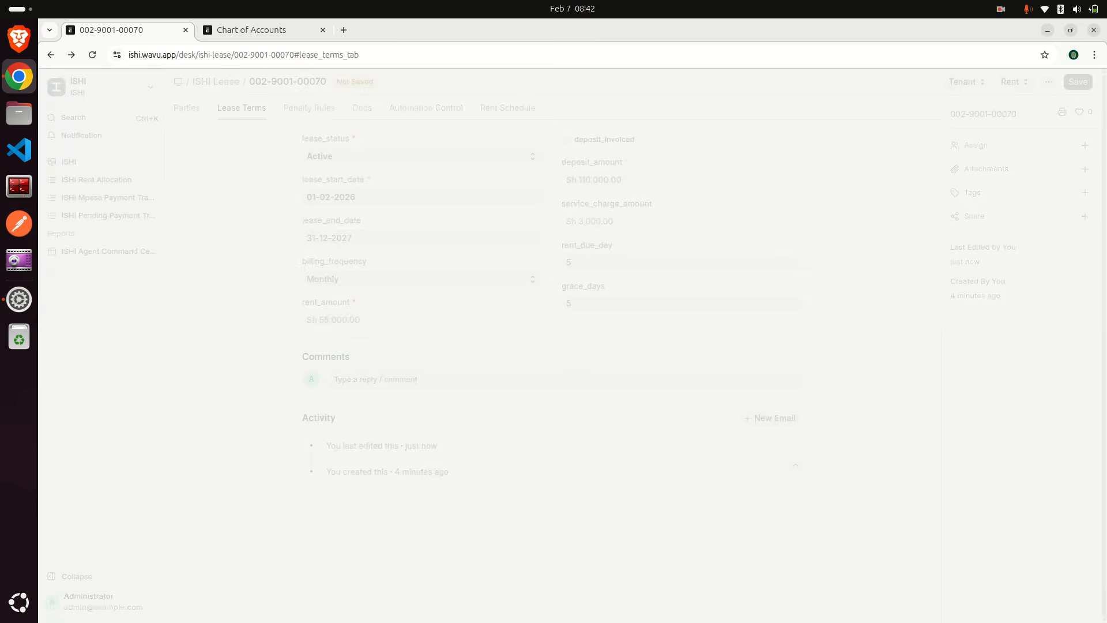
- Inspect rent period 1: Sh 58,000.00 due 05-02-2026, Pending, with no sales invoice linked
{"action": "left_click", "coordinate": [507, 108]}
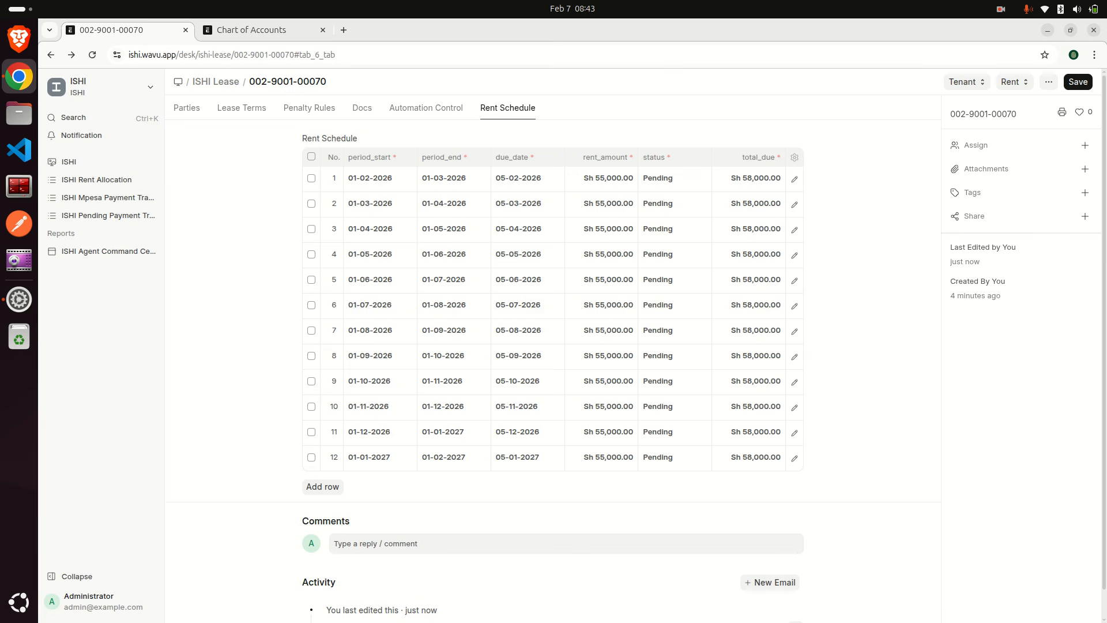
{"action": "left_click", "coordinate": [794, 179]}
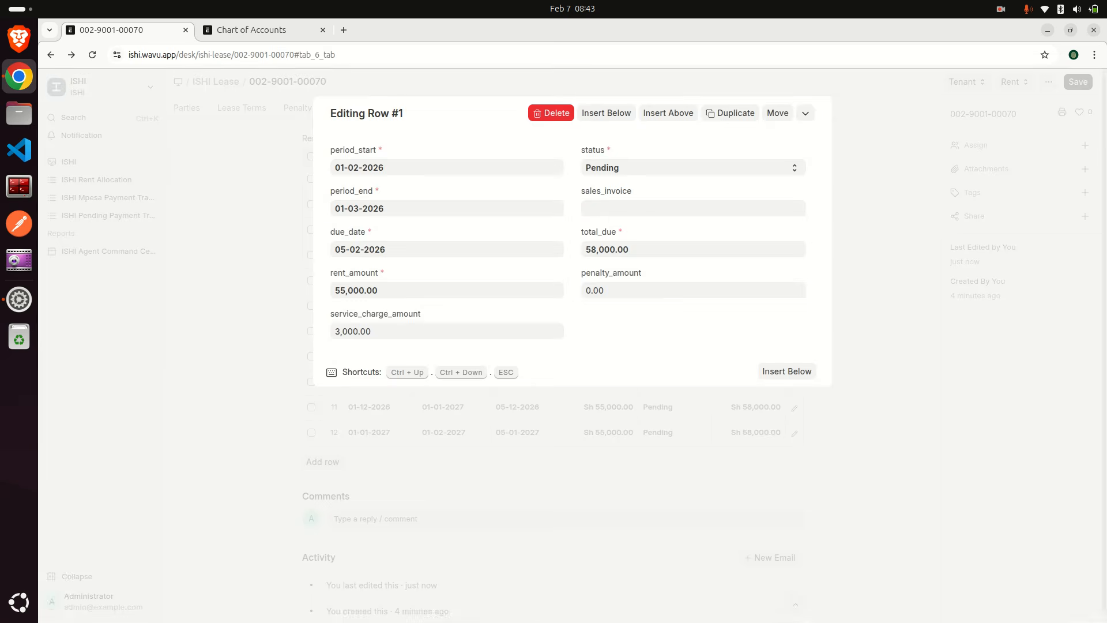
{"action": "double_click", "coordinate": [375, 314]}
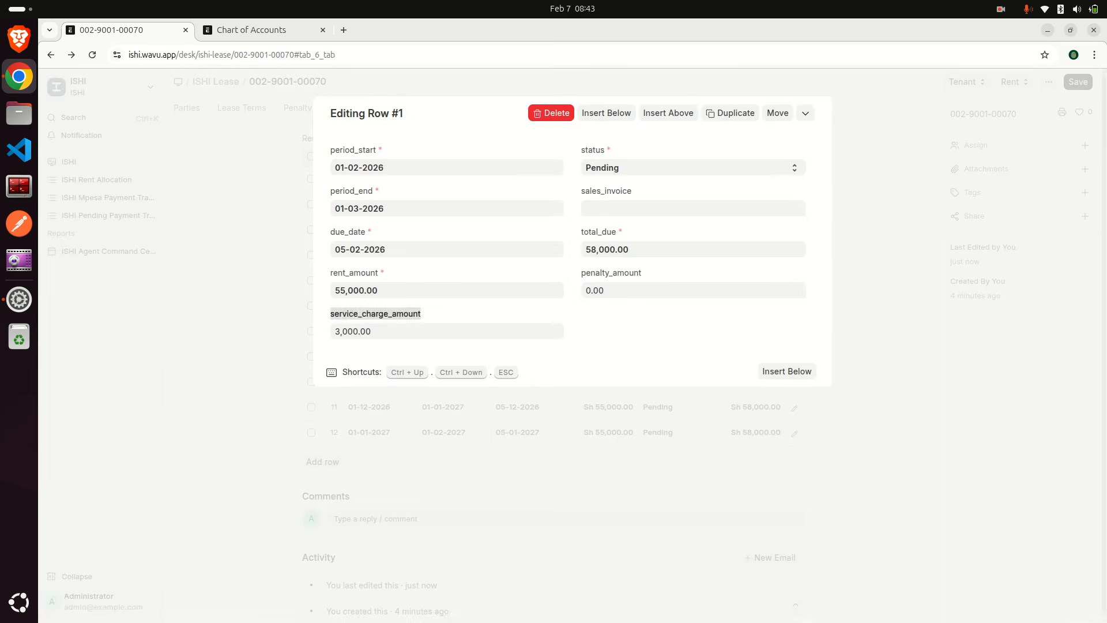
{"action": "left_click", "coordinate": [375, 314]}
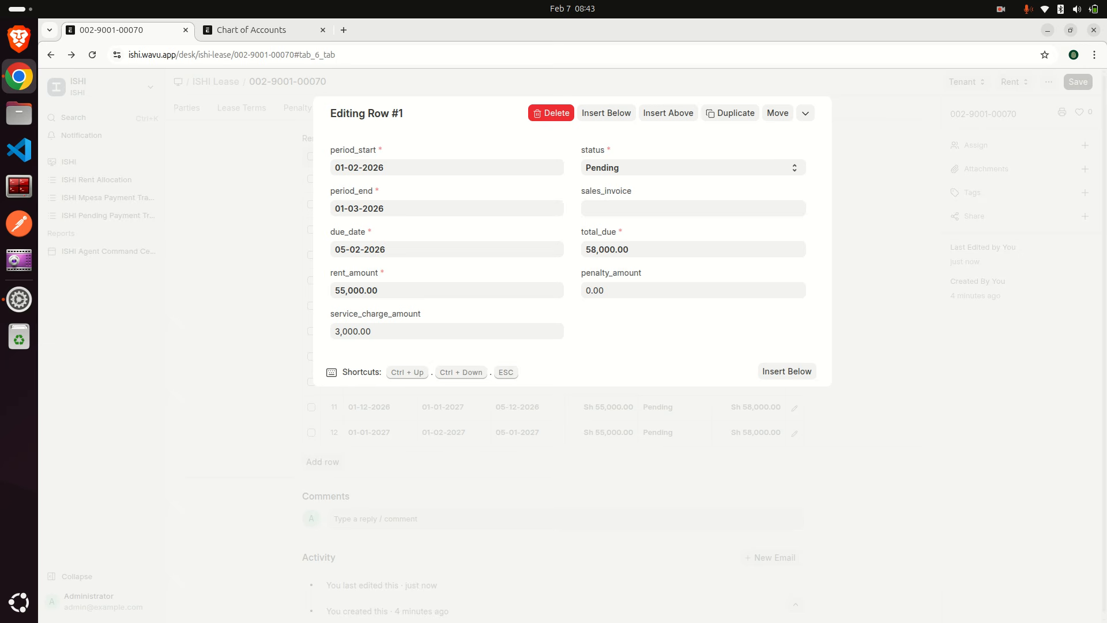
{"action": "double_click", "coordinate": [606, 191]}
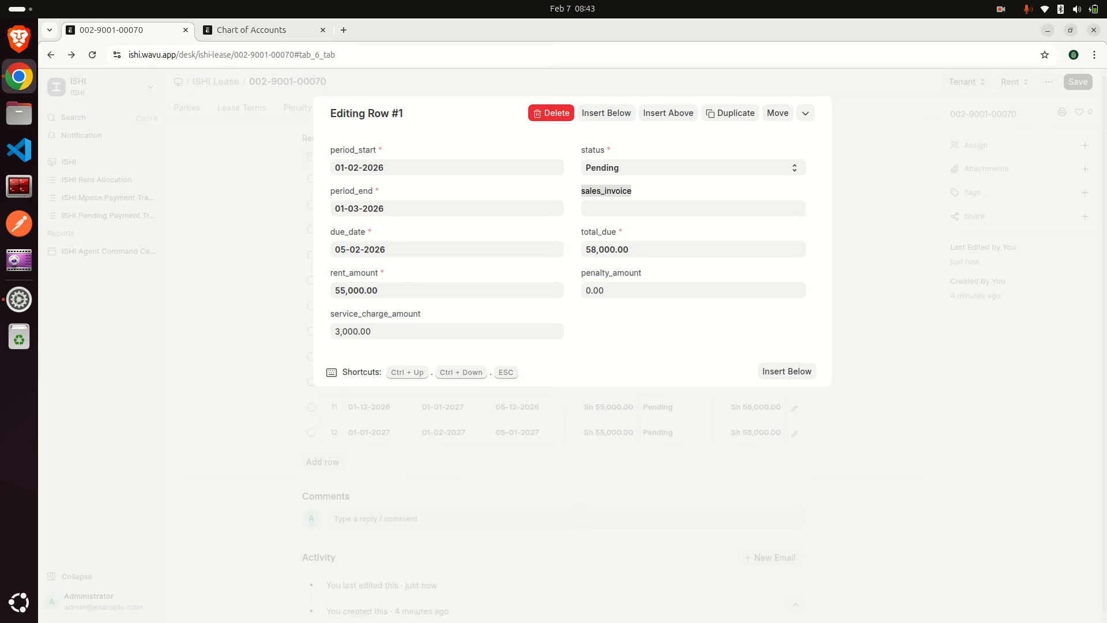
{"action": "key", "text": "Escape"}
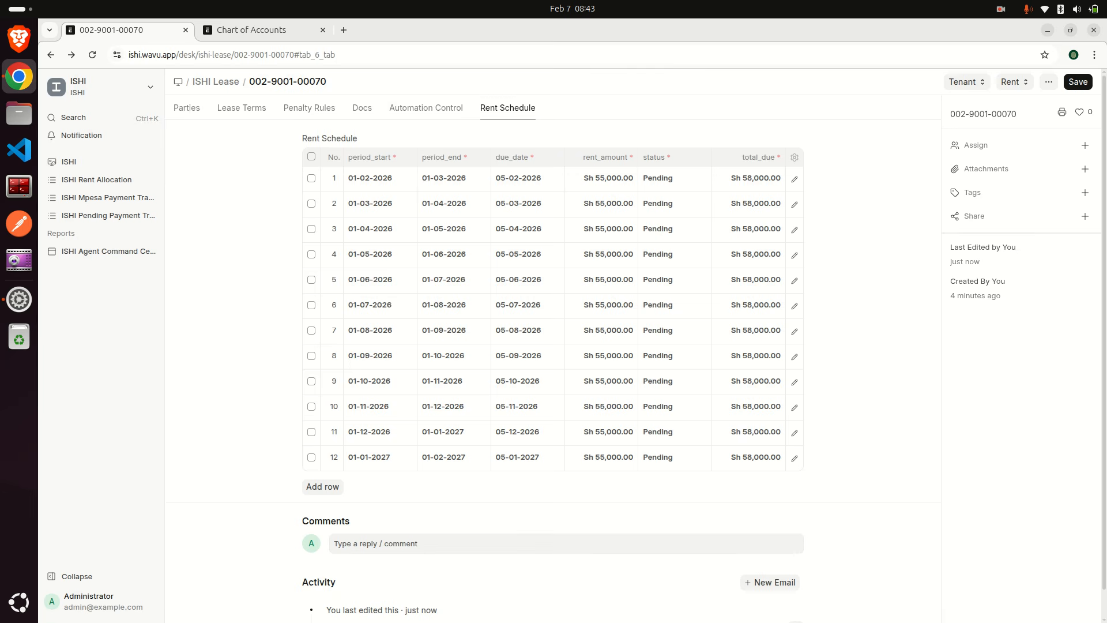
- Open ERPNext's Sales Invoice list via a 'sales inv' search, showing four Sh 58,000.00 invoices
{"action": "key", "text": "ctrl+Tab"}
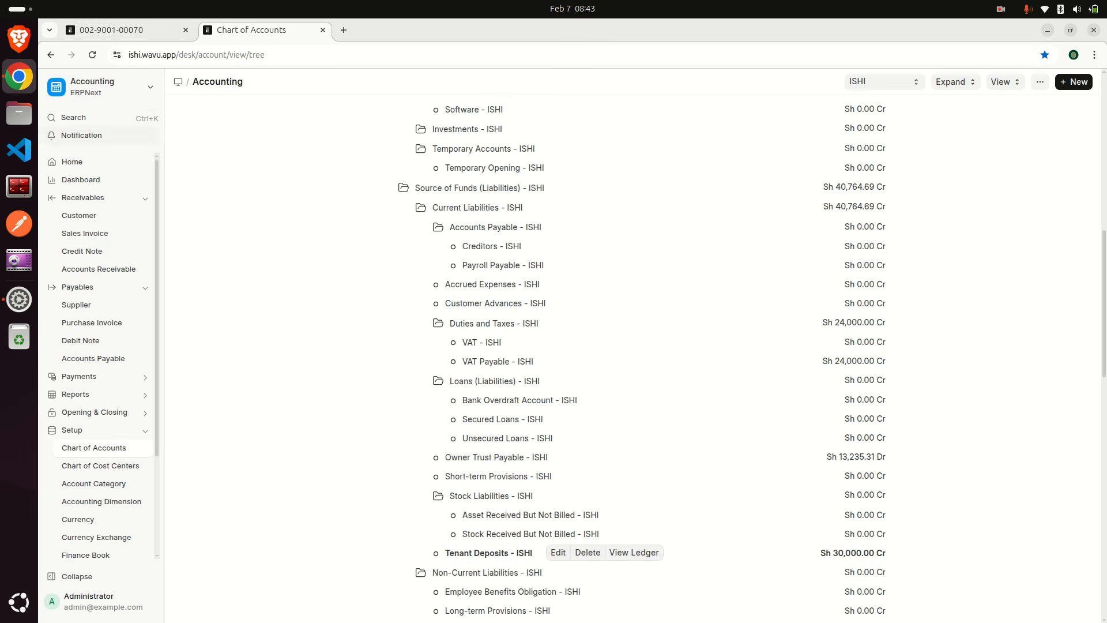
{"action": "key", "text": "ctrl+k"}
{"action": "type", "text": "sale"}
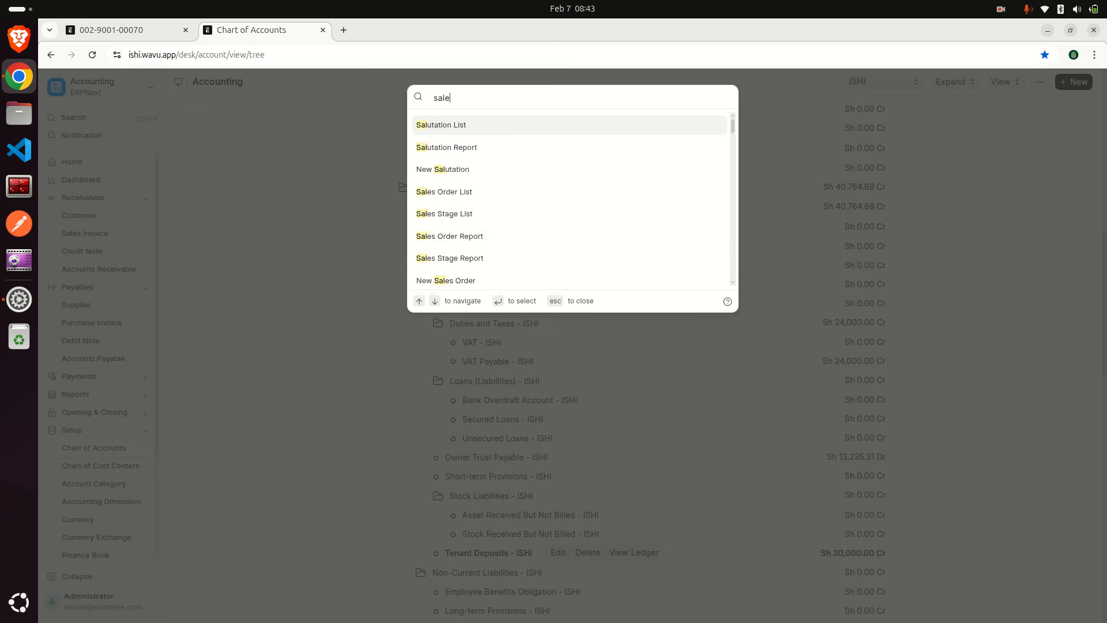
{"action": "type", "text": "s inv"}
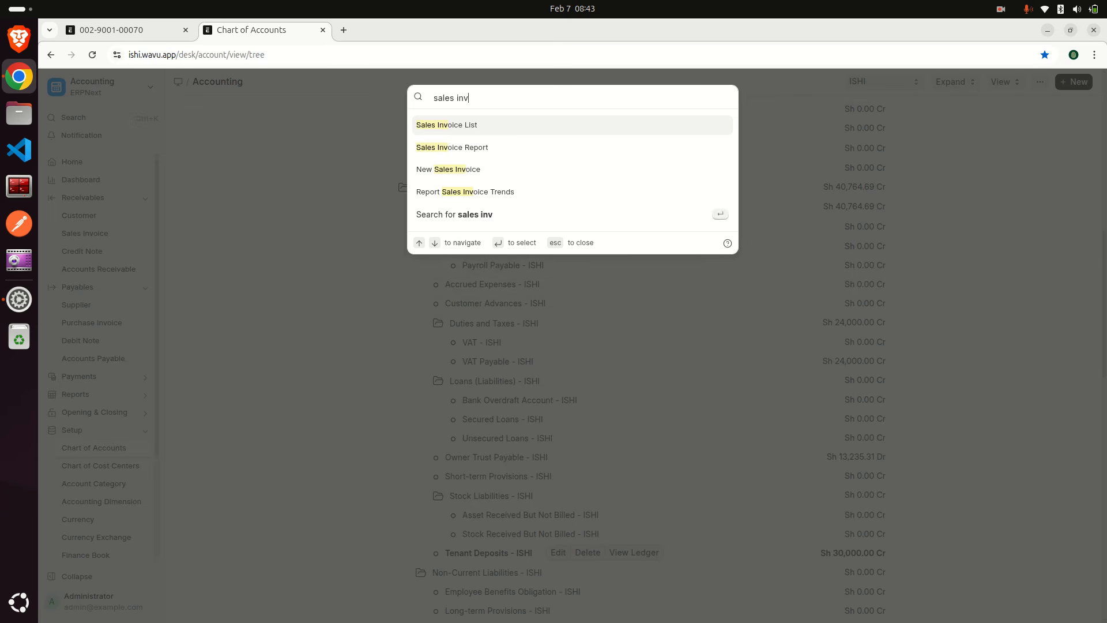
{"action": "key", "text": "Return"}
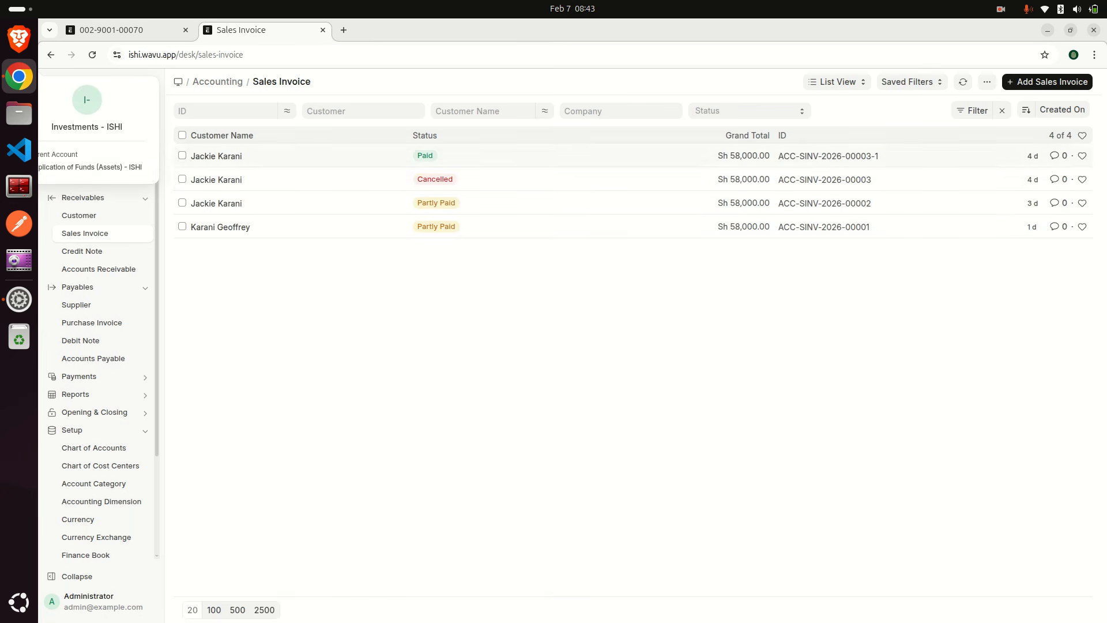
{"action": "left_click", "coordinate": [112, 30]}
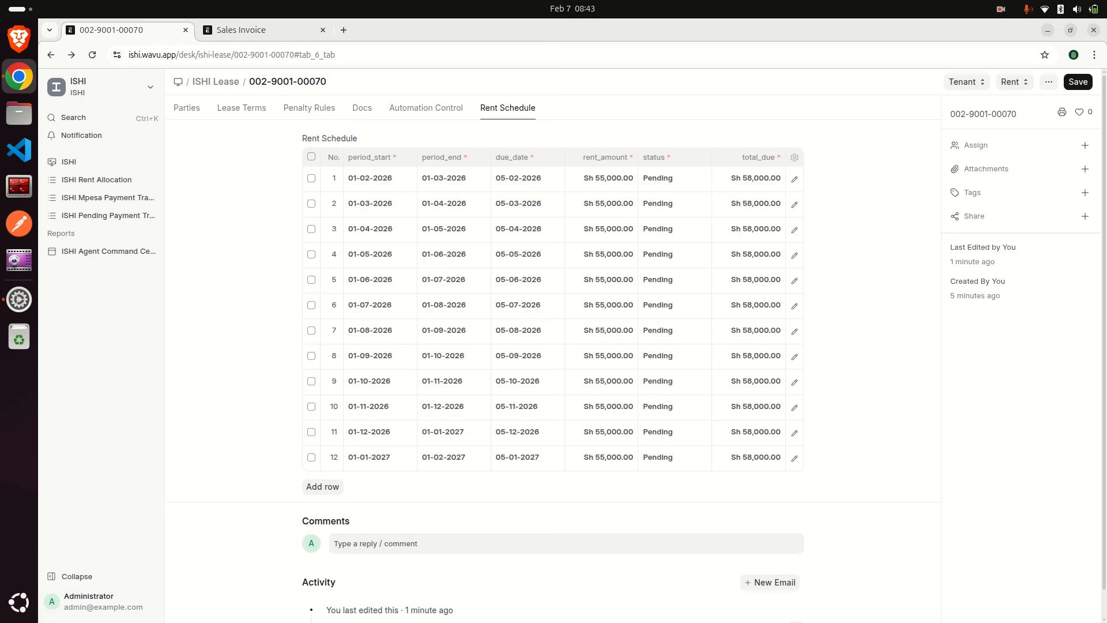
{"action": "left_click", "coordinate": [254, 30]}
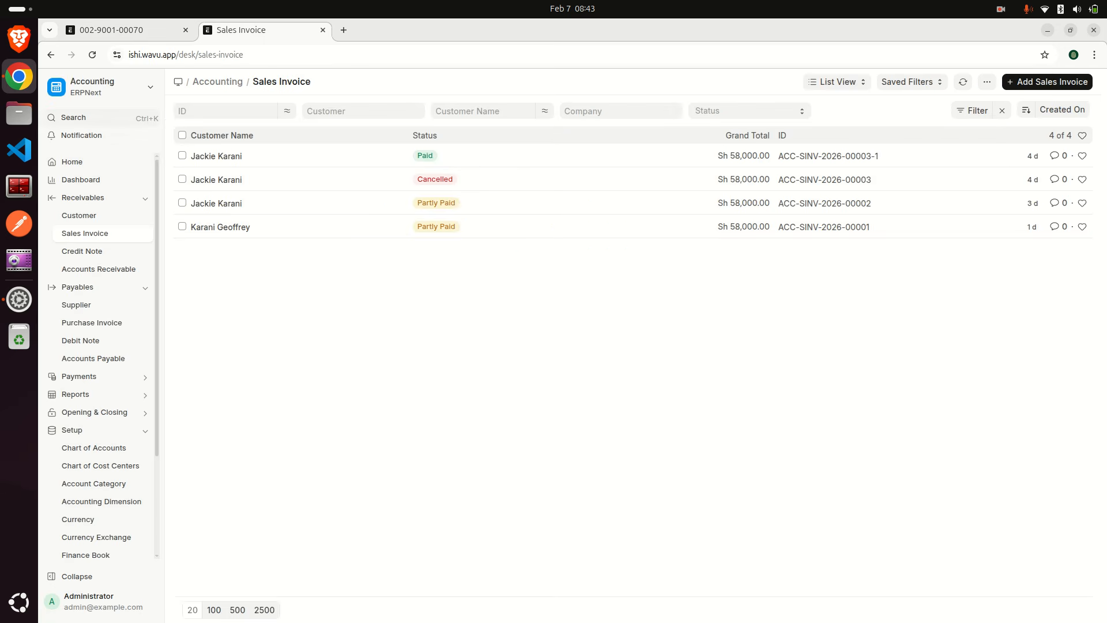
{"action": "key", "text": "ctrl+k"}
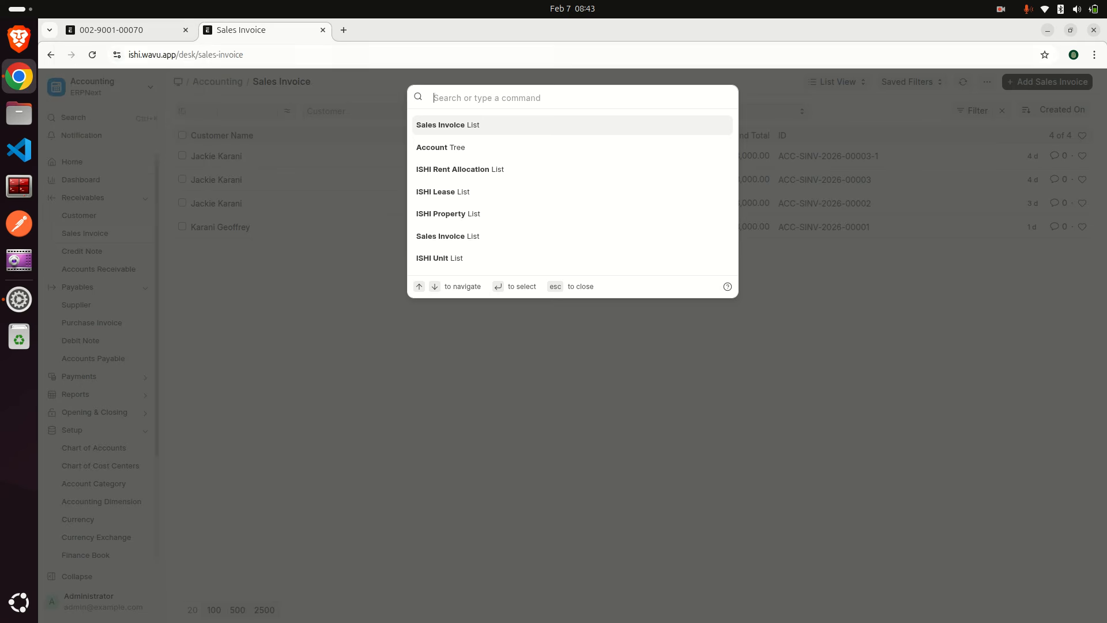
- Open draft deposit request DR-26-02-00071 and check its 110,000.00 amount
{"action": "type", "text": "deposit"}
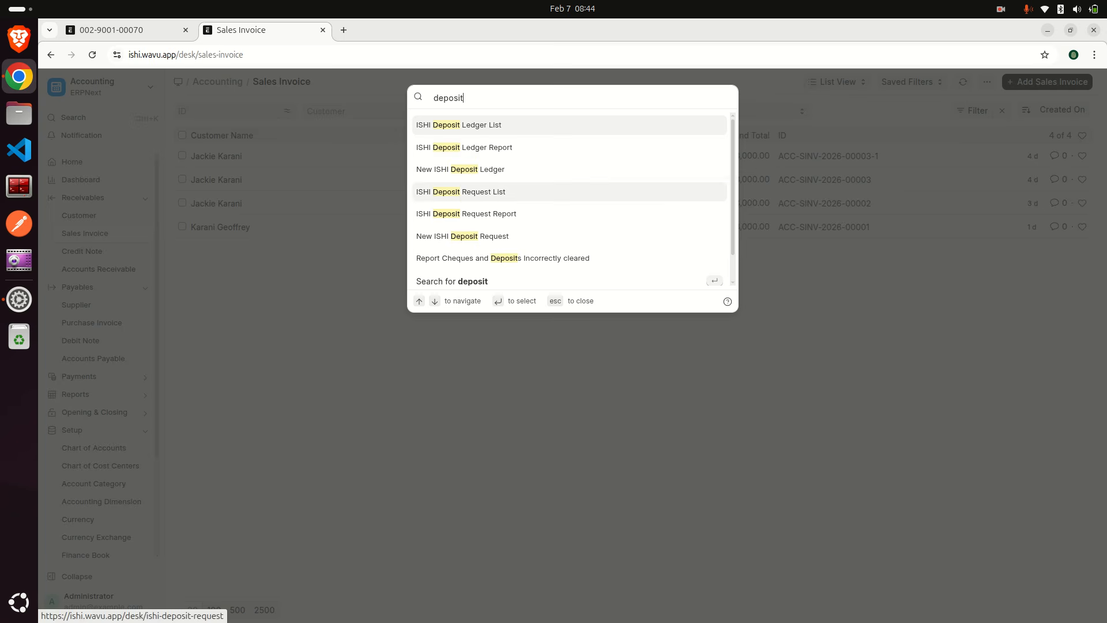
{"action": "left_click", "coordinate": [460, 191]}
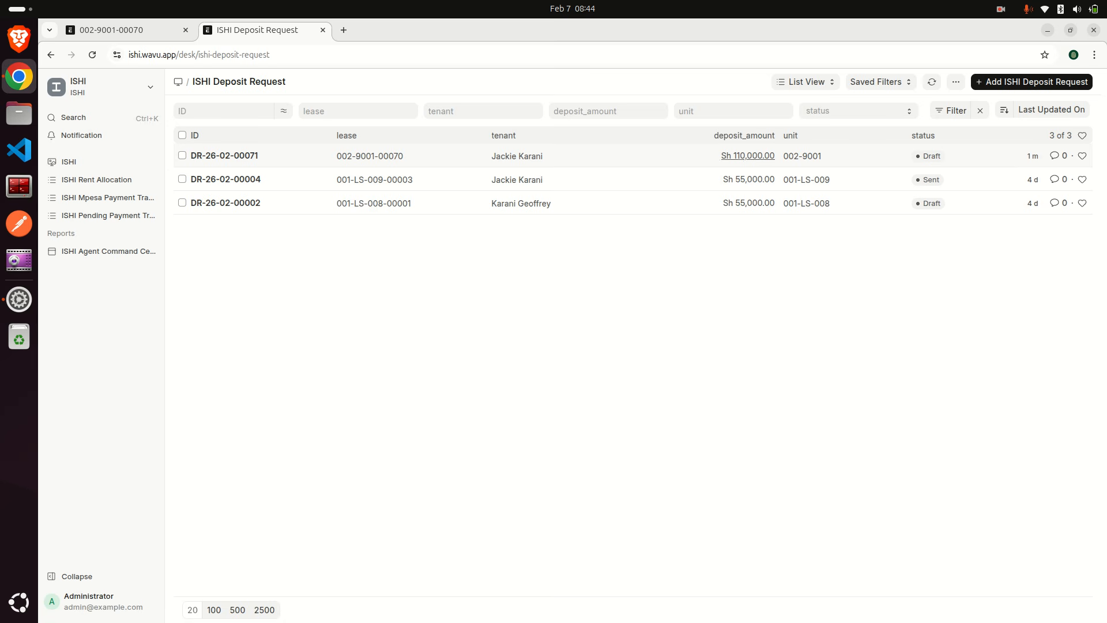
{"action": "left_click", "coordinate": [224, 155]}
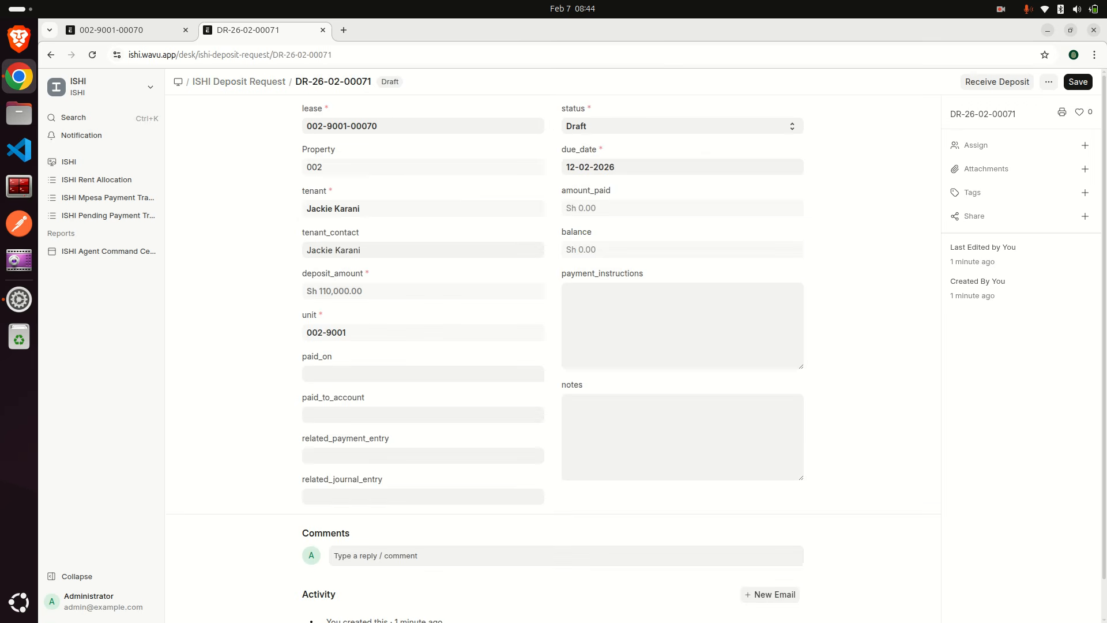
{"action": "double_click", "coordinate": [310, 315]}
{"action": "left_click", "coordinate": [309, 316]}
{"action": "double_click", "coordinate": [341, 291]}
{"action": "left_click", "coordinate": [323, 30]}
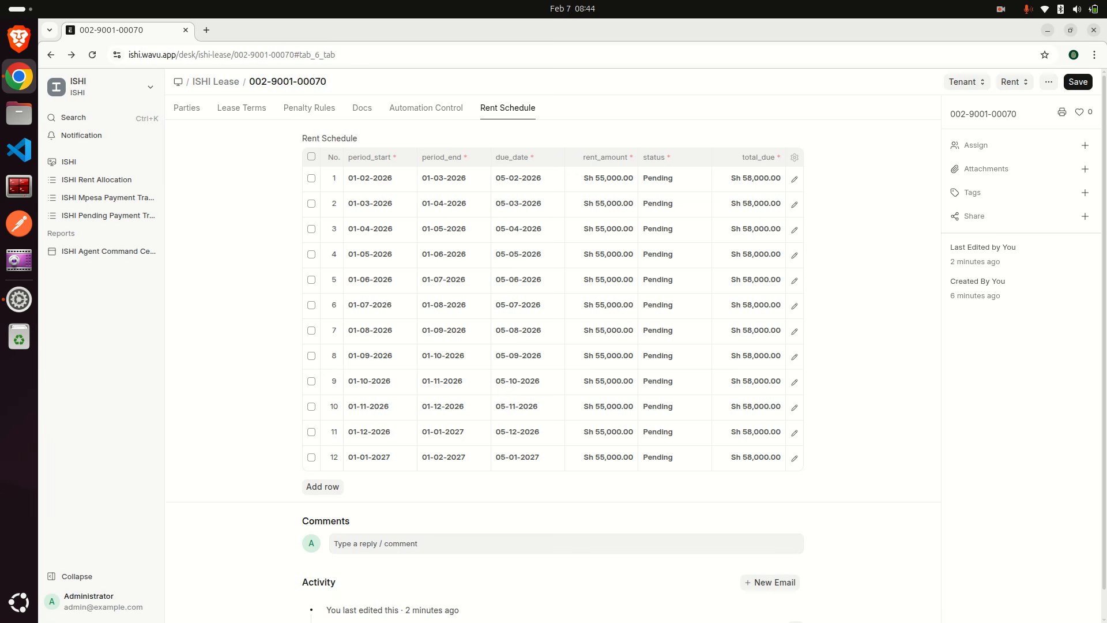
{"action": "left_click", "coordinate": [967, 81]}
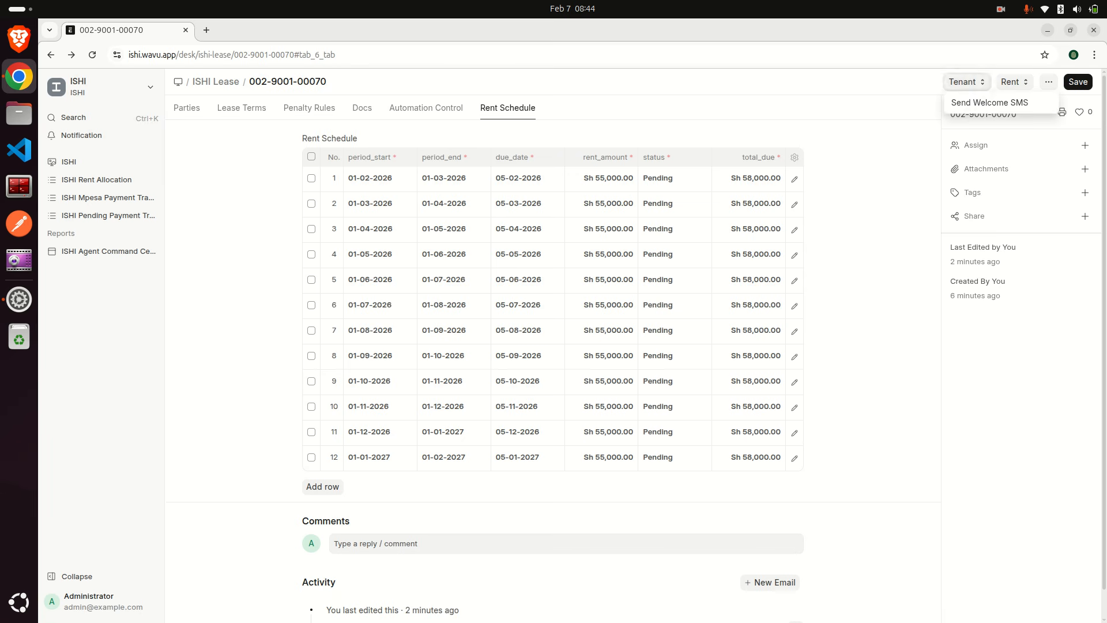
{"action": "left_click", "coordinate": [876, 133]}
- Send the tenant a welcome SMS and paste its portal link into a new tab
{"action": "left_click", "coordinate": [966, 82]}
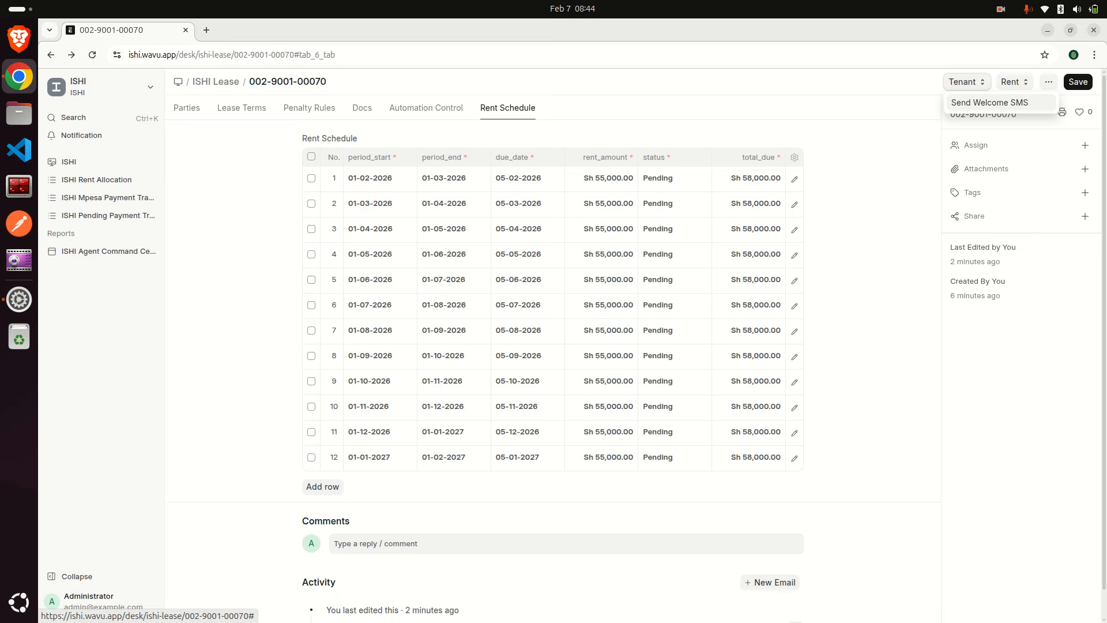
{"action": "left_click", "coordinate": [989, 103]}
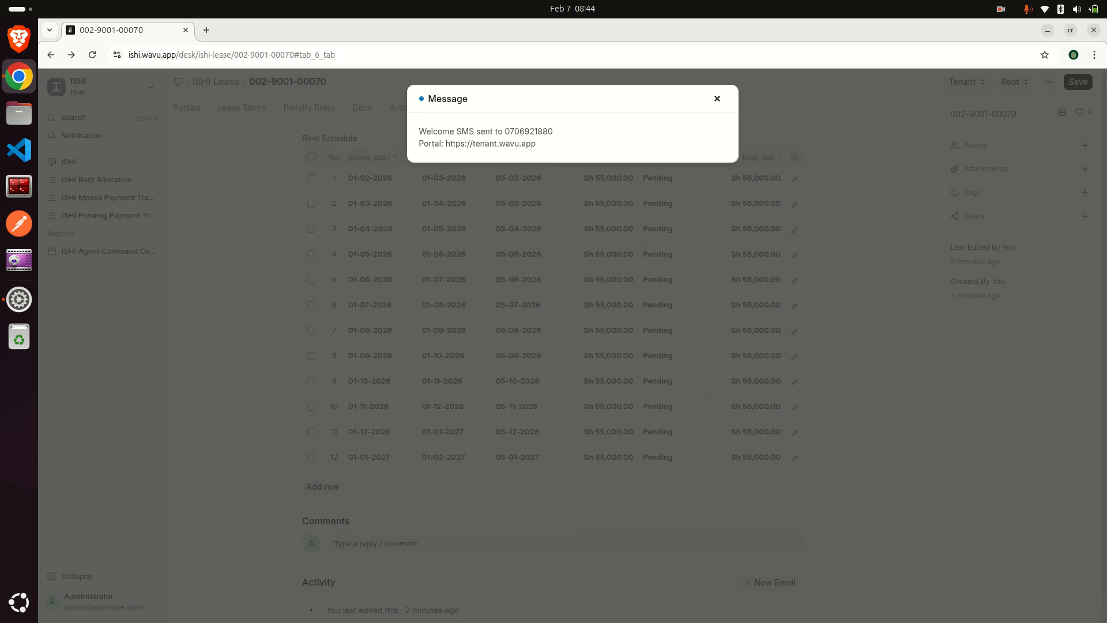
{"action": "left_click_drag", "start_coordinate": [445, 143], "coordinate": [535, 144]}
{"action": "key", "text": "ctrl+c"}
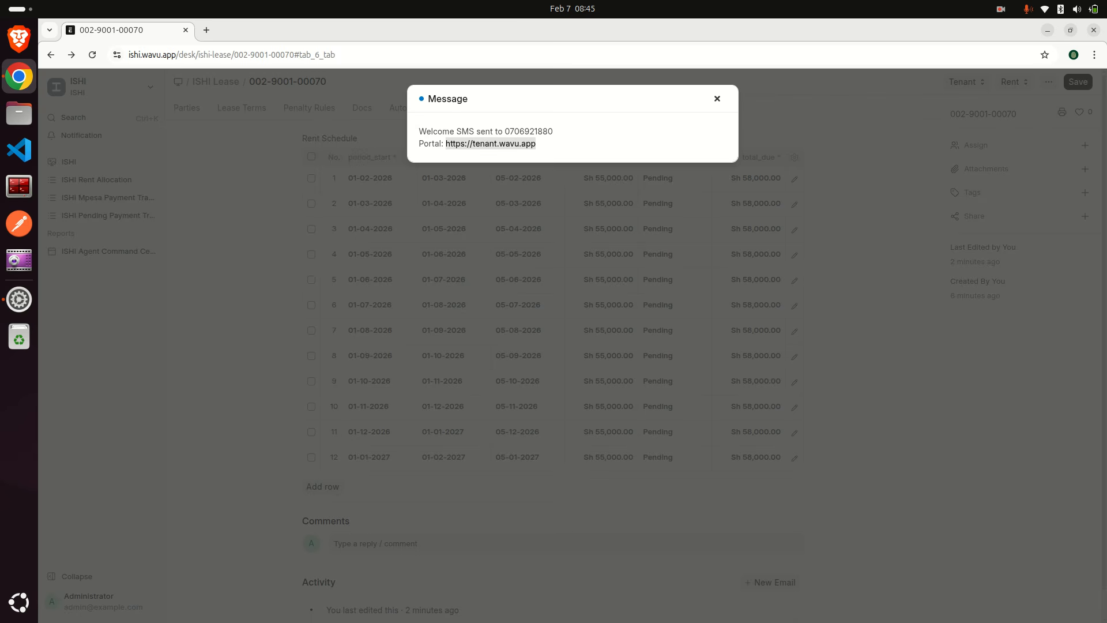
{"action": "key", "text": "Escape"}
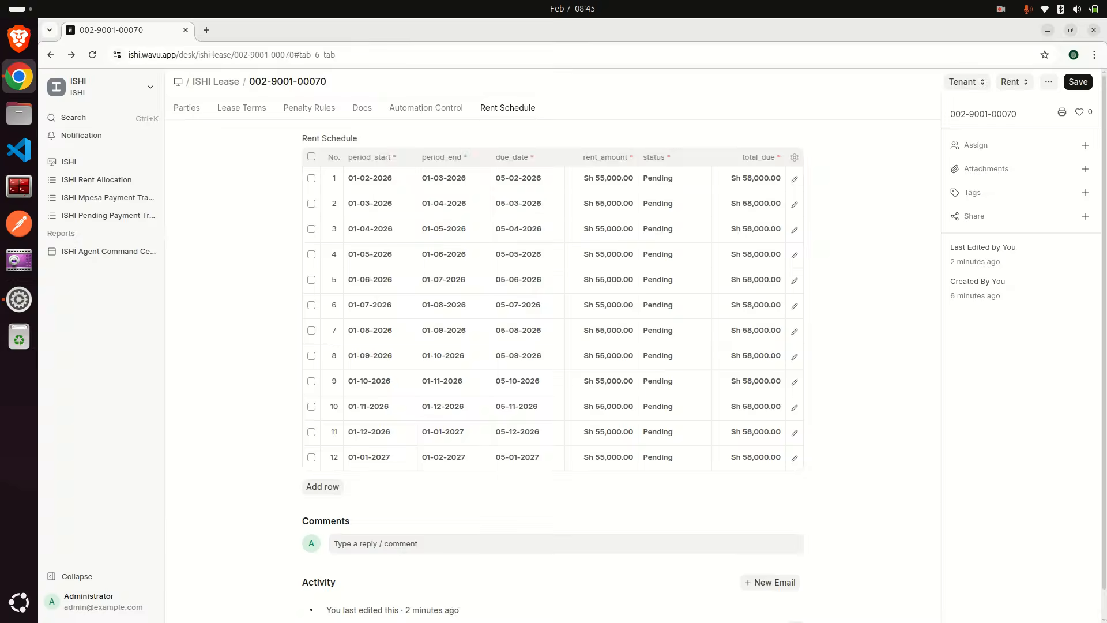
{"action": "key", "text": "ctrl+t"}
{"action": "key", "text": "ctrl+v"}
- Load tenant.wavu.app and log out of the signed-in tenant account
{"action": "key", "text": "Return"}
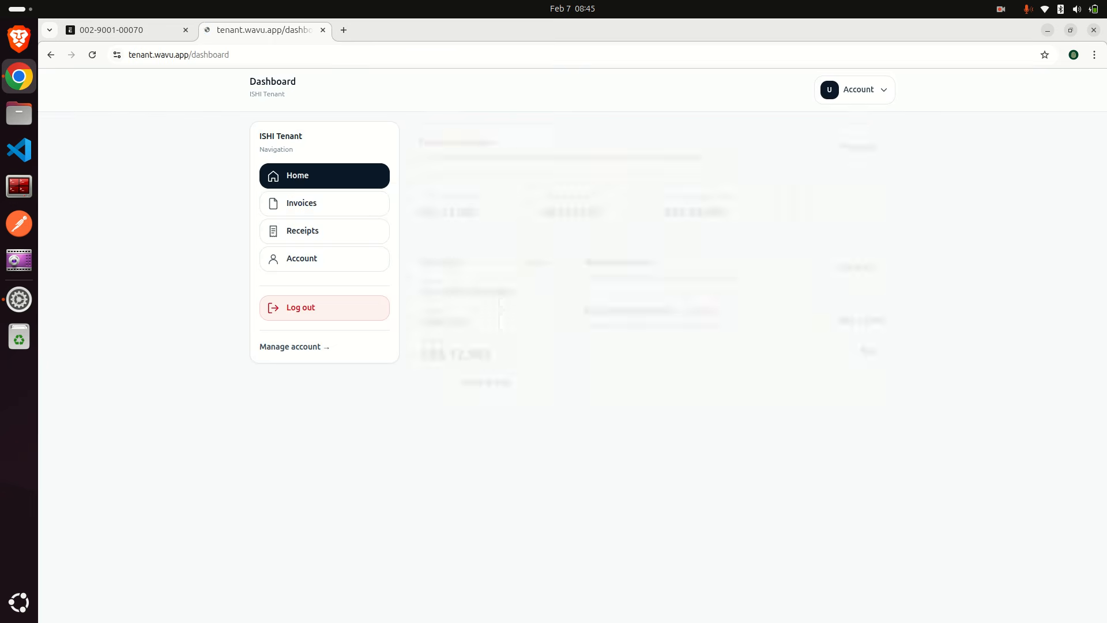
{"action": "left_click", "coordinate": [855, 89]}
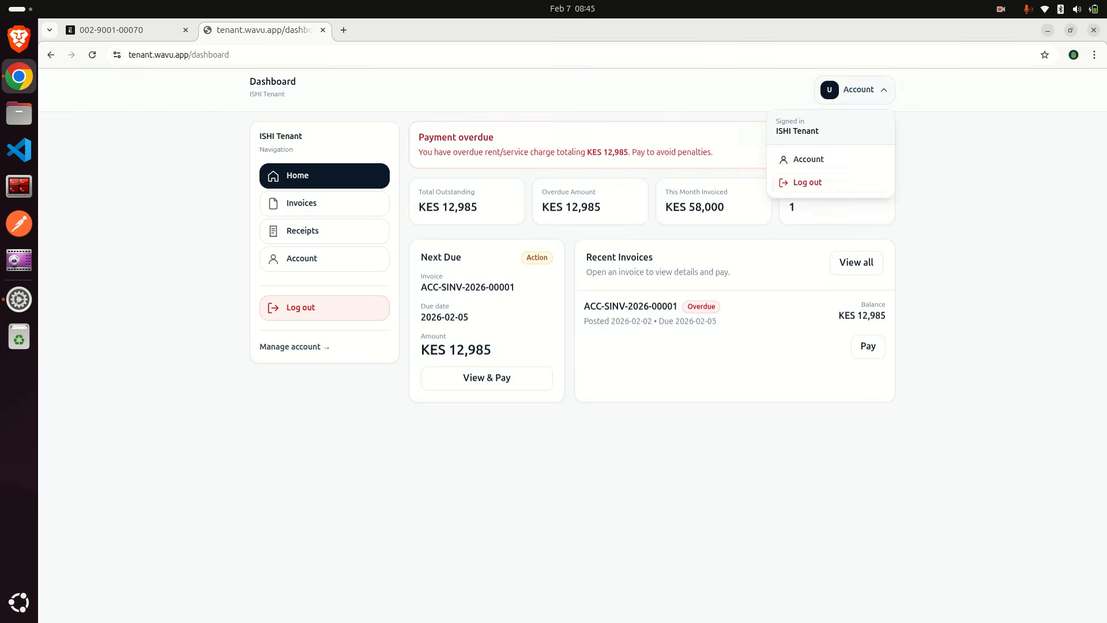
{"action": "left_click", "coordinate": [804, 182]}
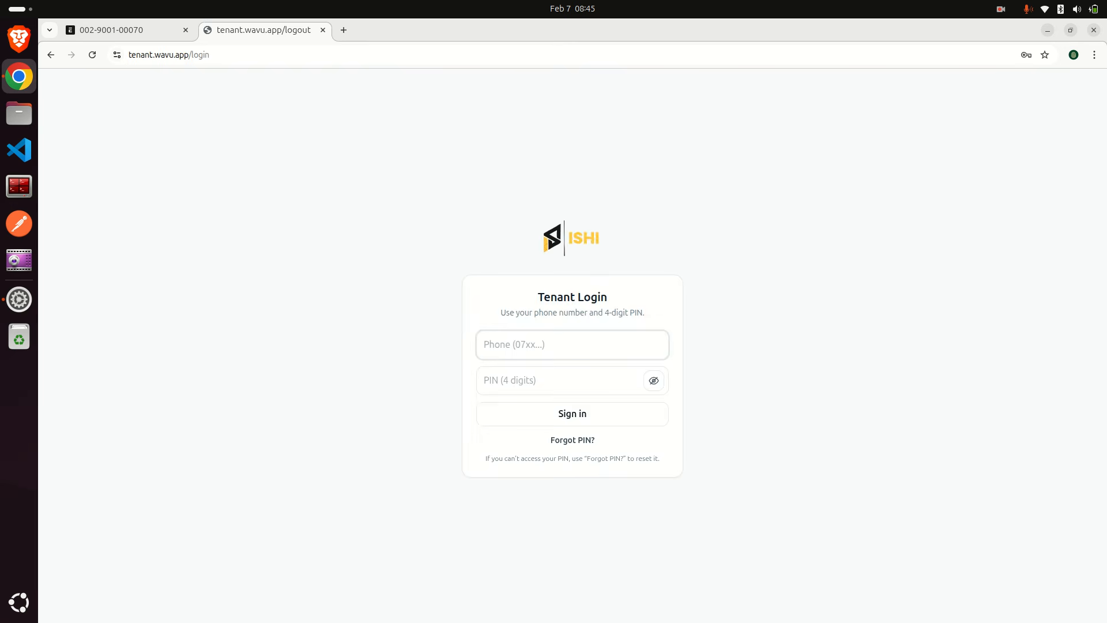
{"action": "key", "text": "ctrl+Tab"}
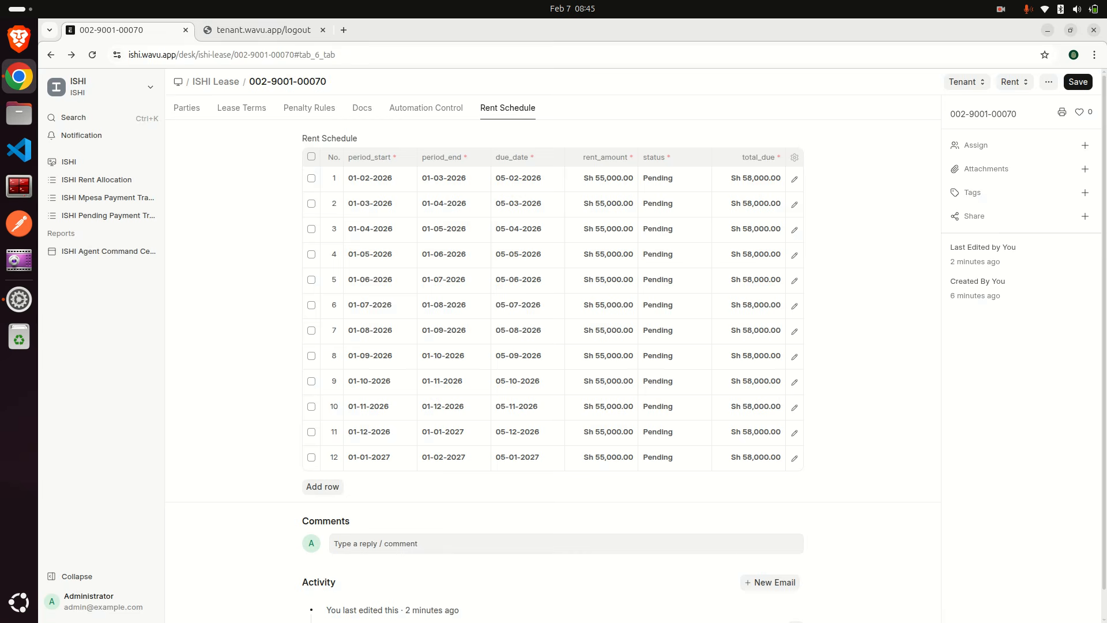
{"action": "key", "text": "ctrl+Tab"}
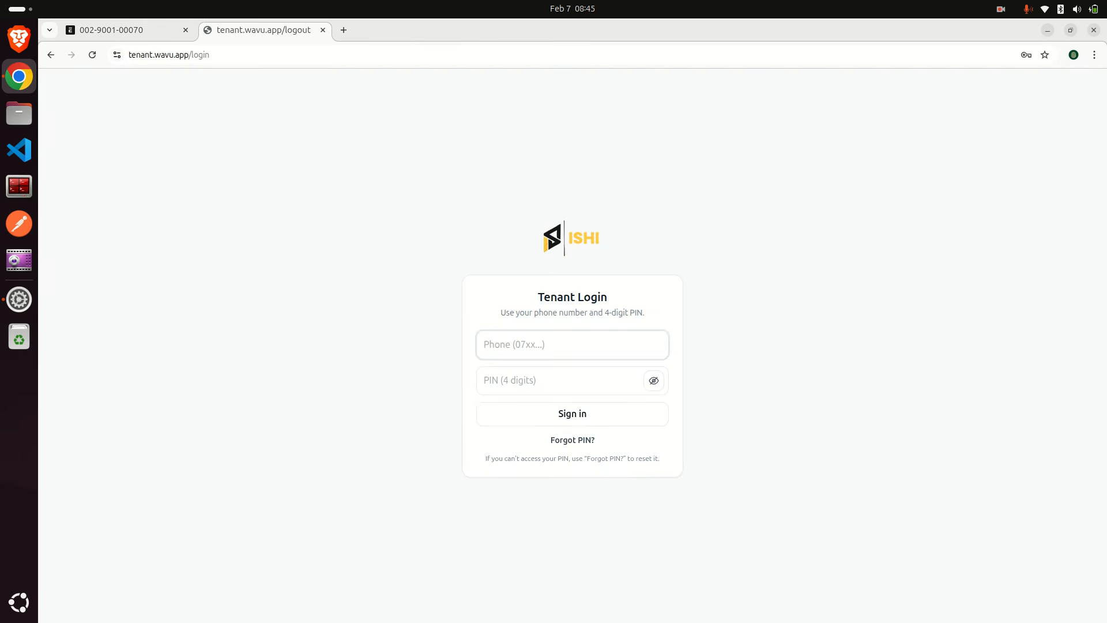
- Use Forgot PIN? to request a one-time code for the tenant's phone number
{"action": "left_click", "coordinate": [573, 439]}
{"action": "left_click", "coordinate": [578, 440]}
{"action": "left_click", "coordinate": [572, 371]}
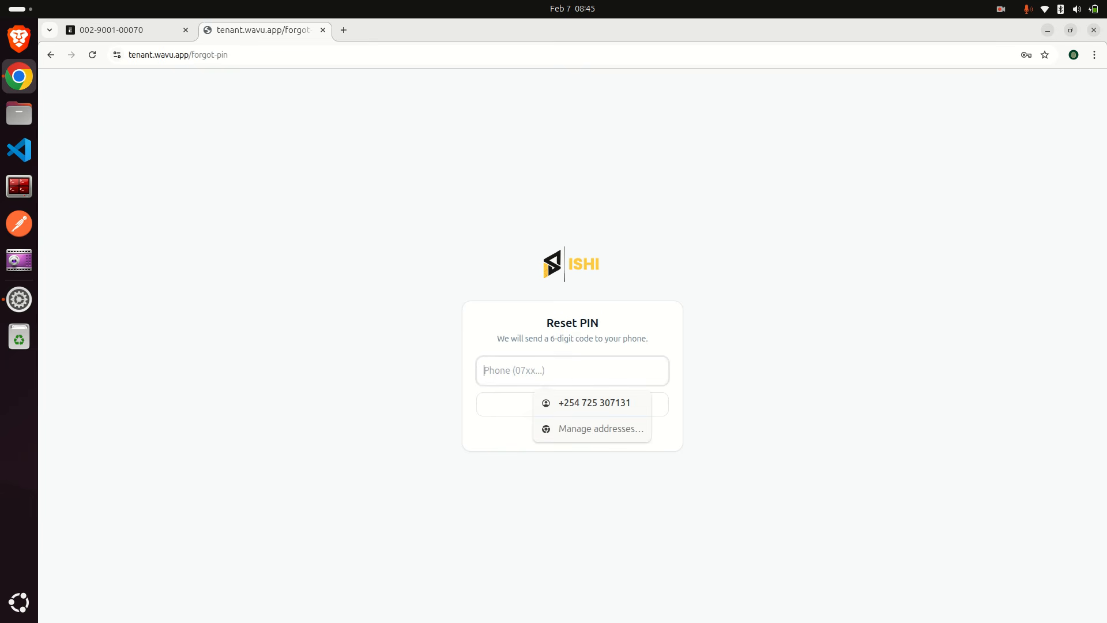
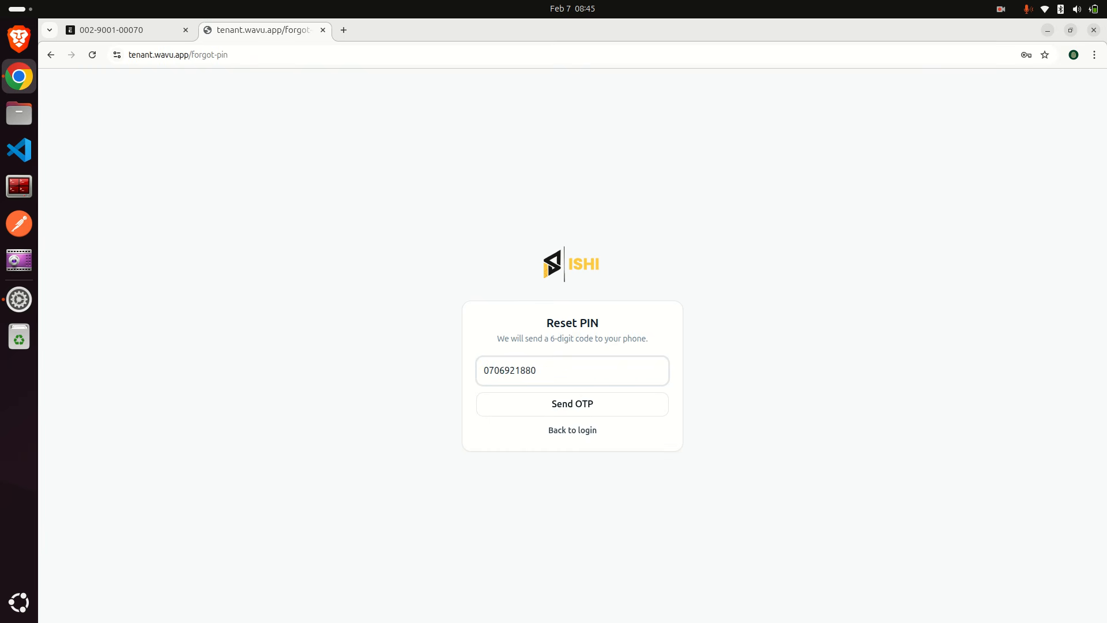
{"action": "key", "text": "Return"}
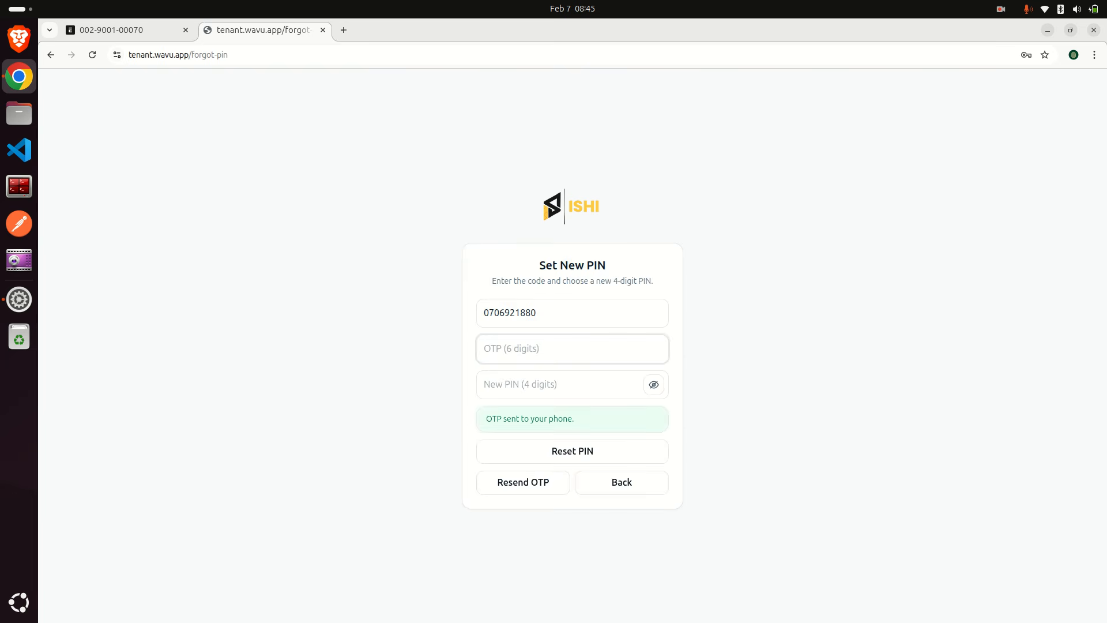
- Enter the received one-time code and a new 4-digit PIN, then submit the reset
{"action": "left_click", "coordinate": [536, 384]}
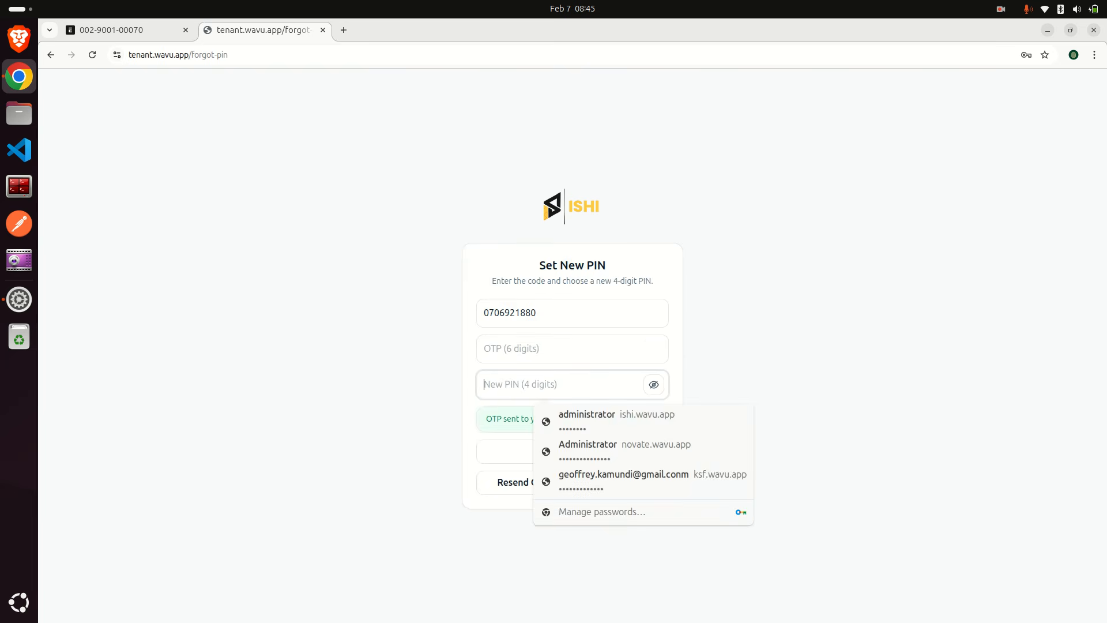
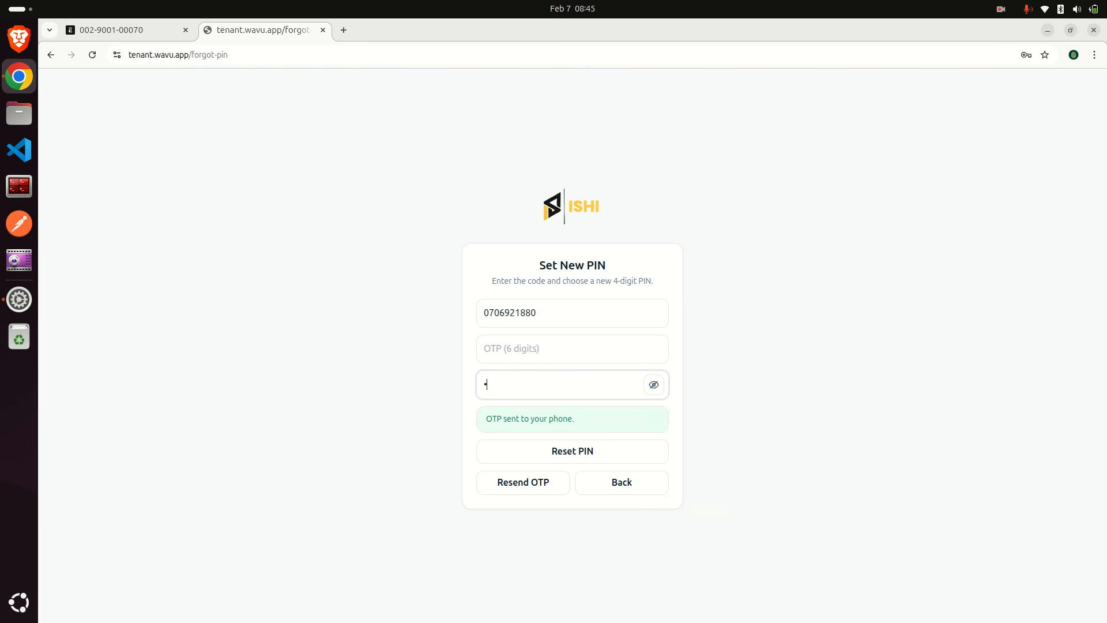
{"action": "left_click", "coordinate": [536, 348]}
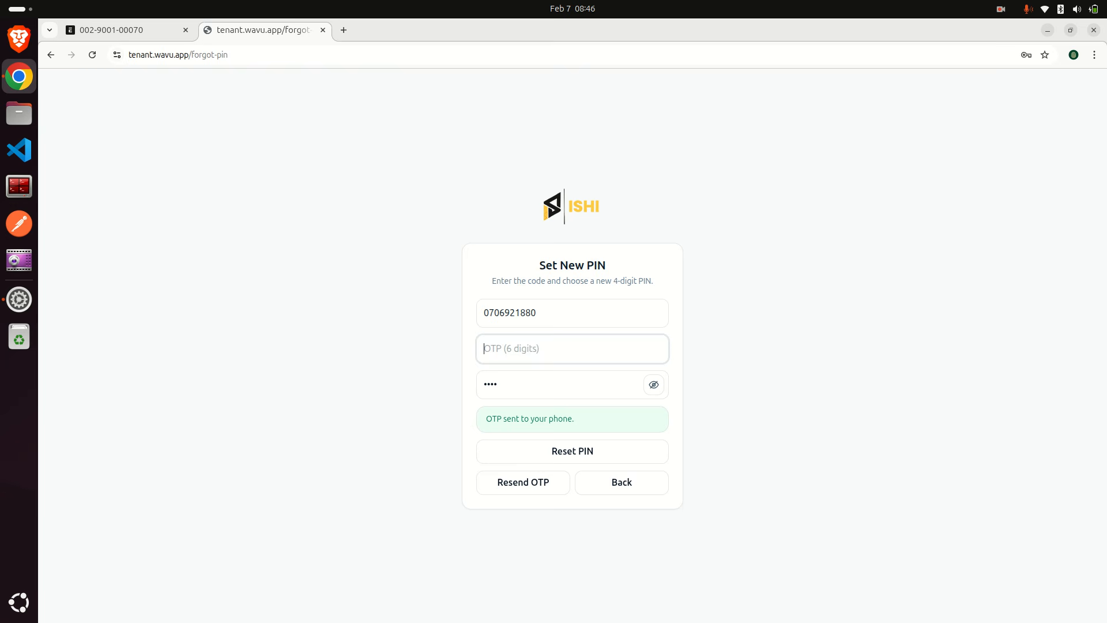
{"action": "key", "text": "Tab"}
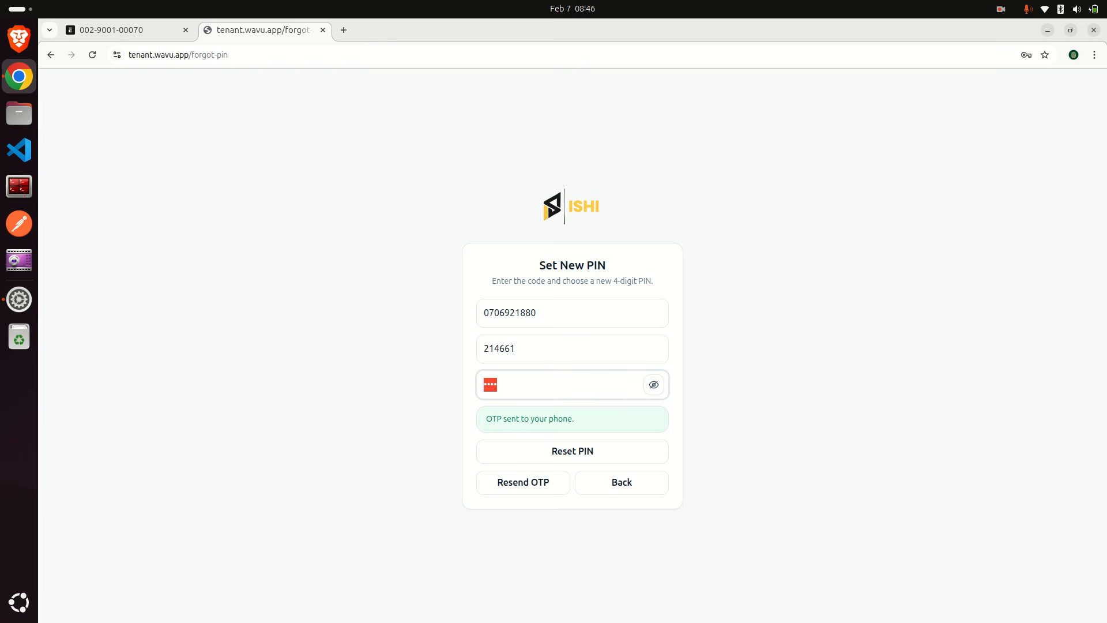
{"action": "key", "text": "Return"}
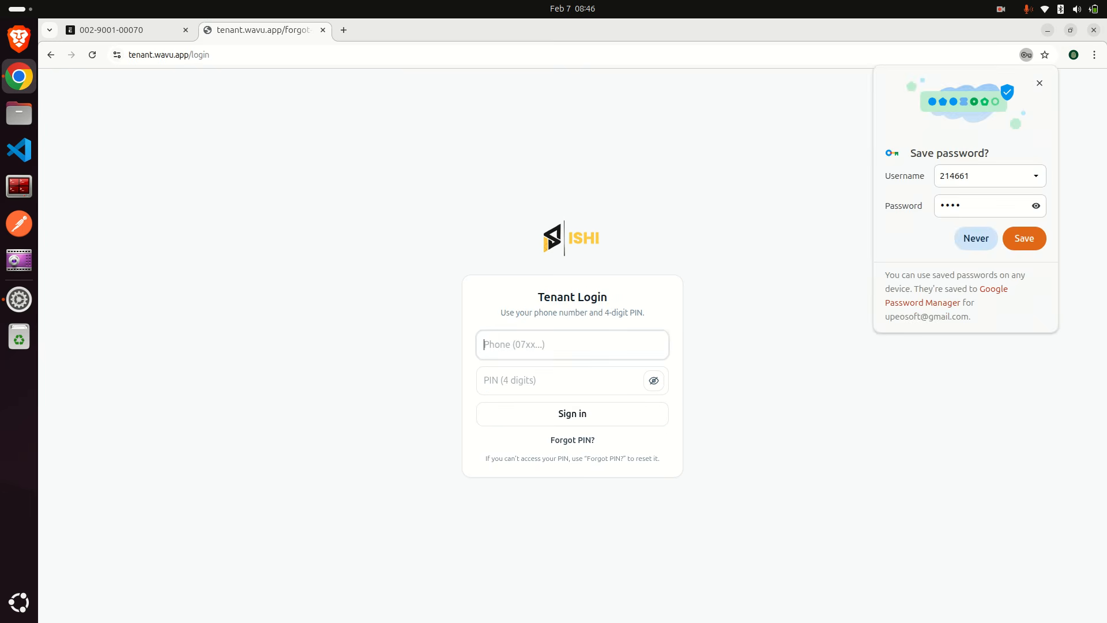
- In phone-size DevTools view, sign in to the tenant portal with the tenant's phone number and PIN
{"action": "right_click", "coordinate": [315, 568]}
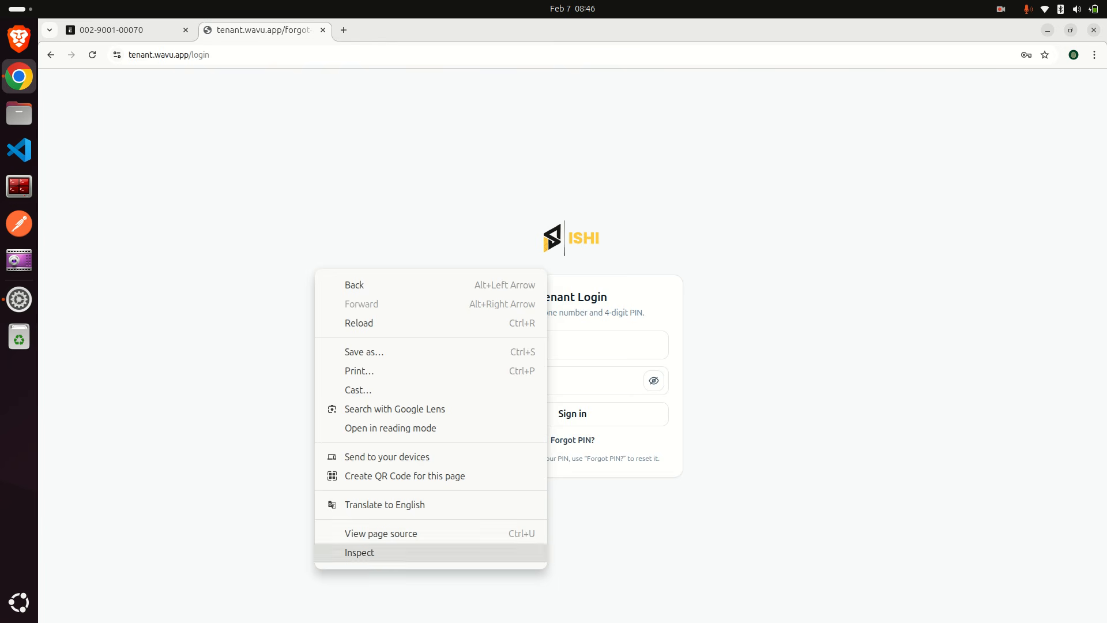
{"action": "left_click", "coordinate": [359, 553]}
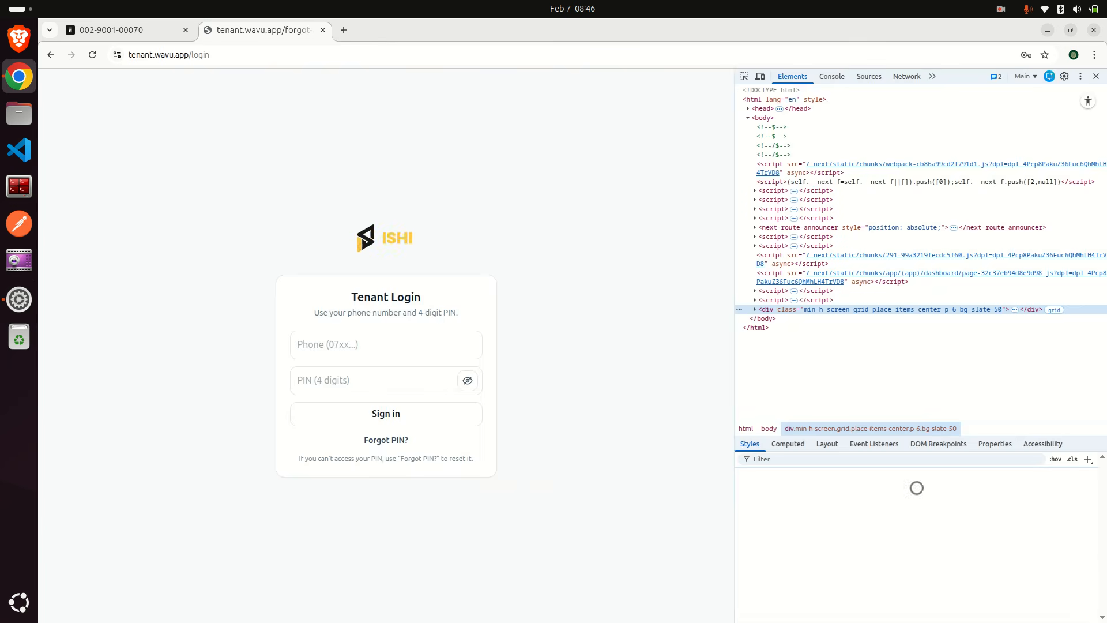
{"action": "key", "text": "ctrl+shift+m"}
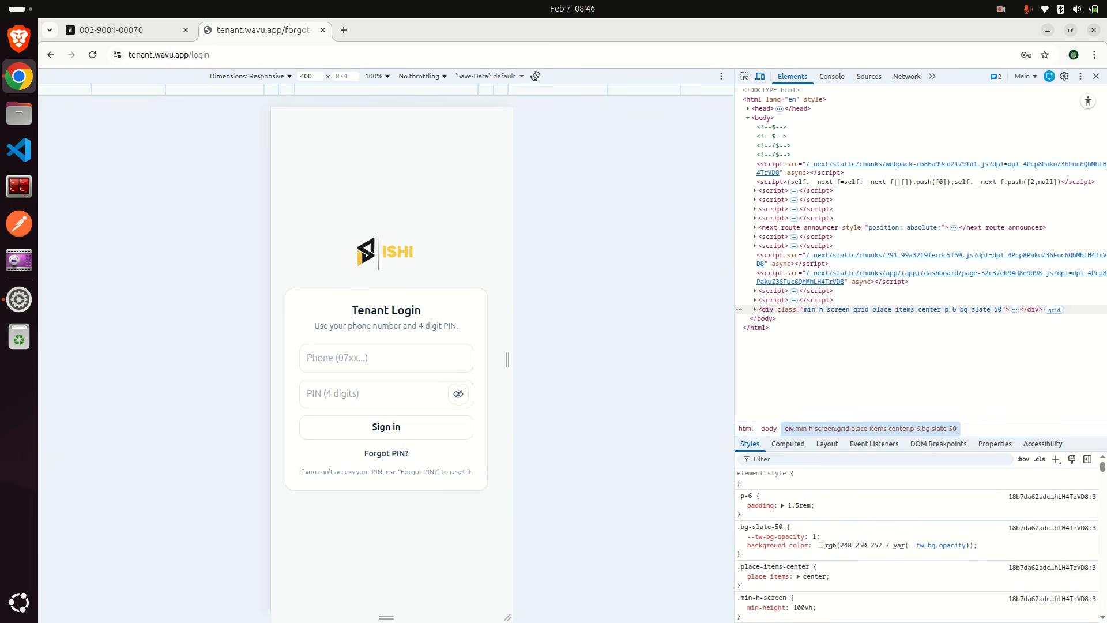
{"action": "left_click", "coordinate": [385, 358]}
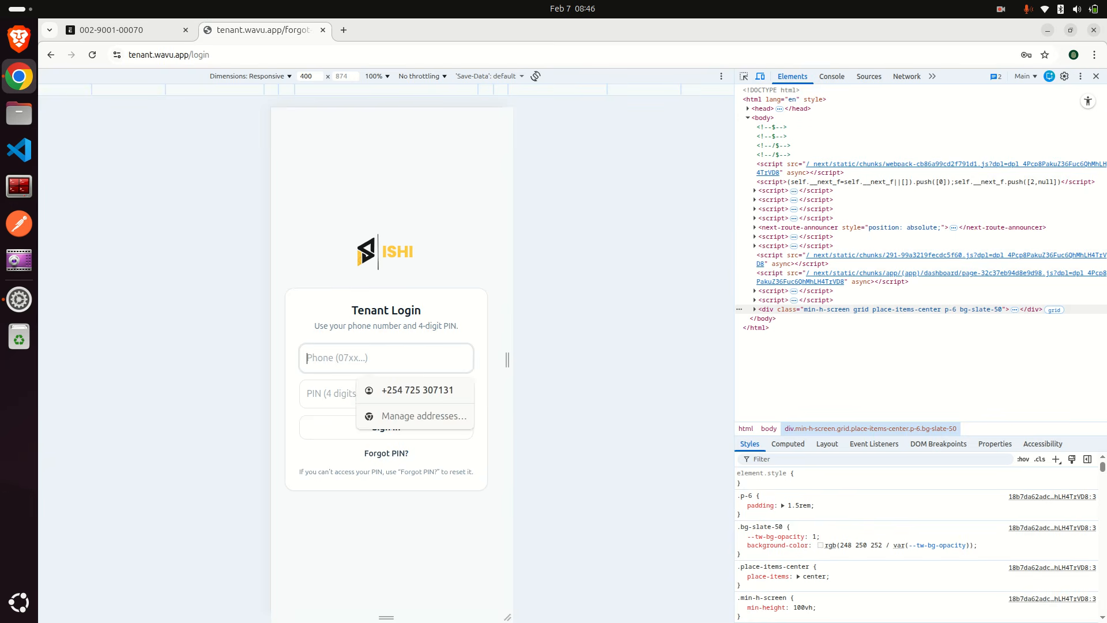
{"action": "key", "text": "Tab"}
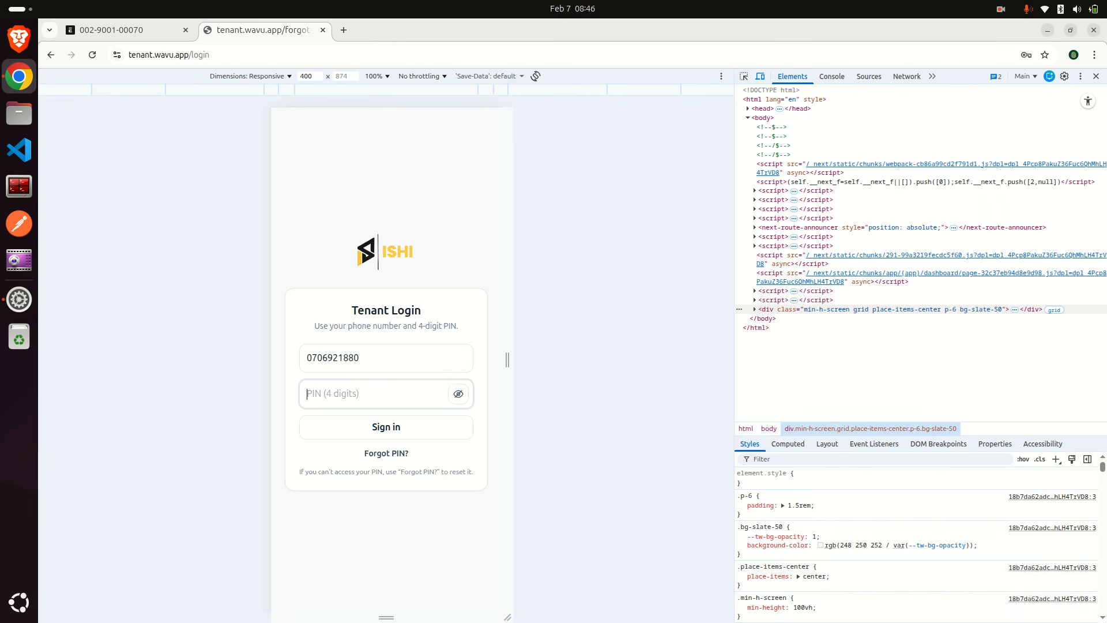
{"action": "key", "text": "Return"}
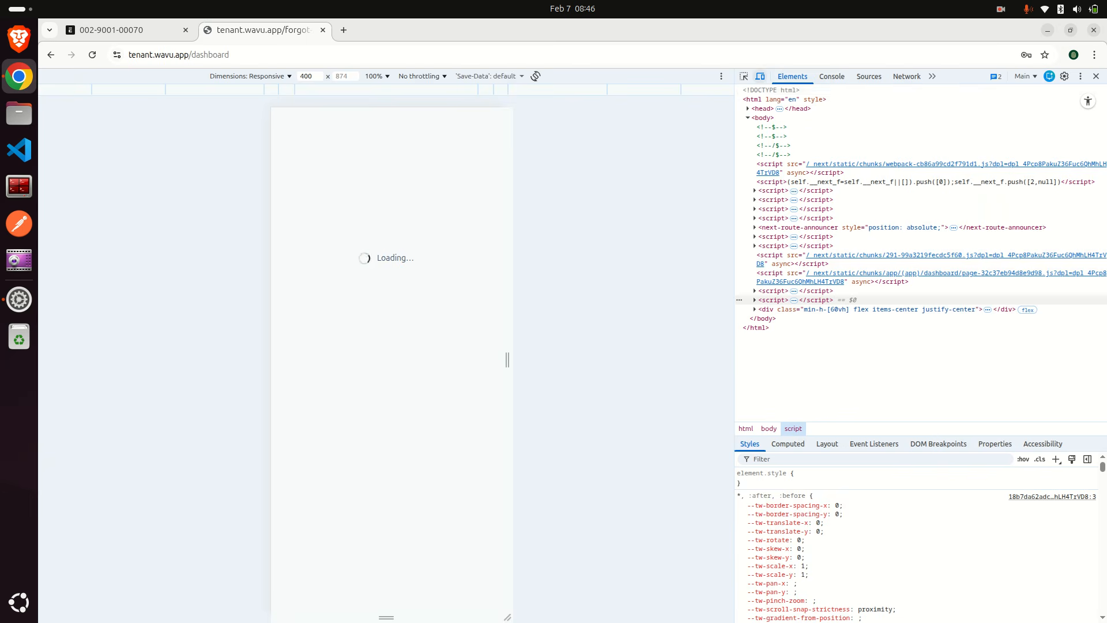
- Restore desktop width, close DevTools, and point out the overdue payment banner
{"action": "left_click", "coordinate": [760, 76]}
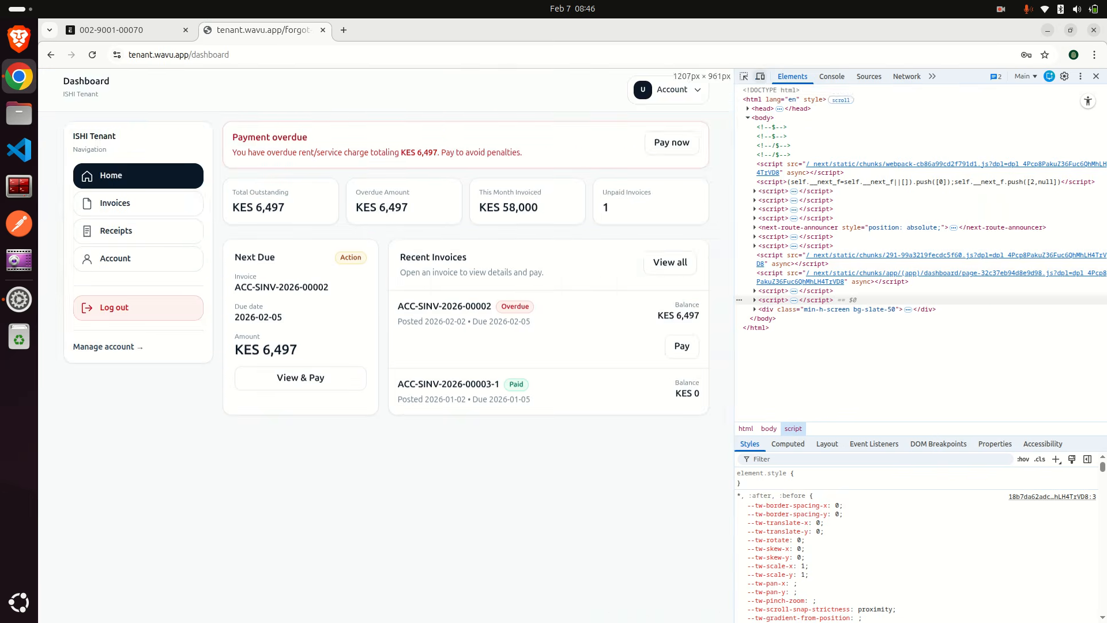
{"action": "left_click", "coordinate": [1096, 76]}
{"action": "left_click_drag", "start_coordinate": [433, 137], "coordinate": [524, 154]}
{"action": "left_click", "coordinate": [523, 154]}
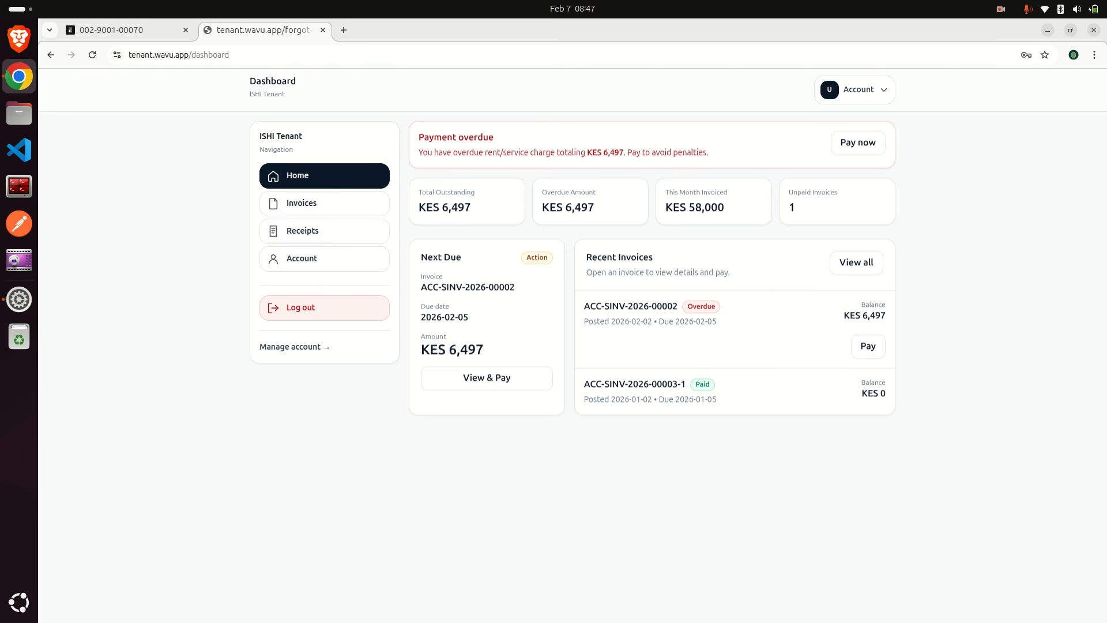
{"action": "left_click_drag", "start_coordinate": [524, 152], "coordinate": [643, 152]}
{"action": "left_click", "coordinate": [643, 152]}
{"action": "left_click_drag", "start_coordinate": [524, 152], "coordinate": [687, 152]}
{"action": "left_click", "coordinate": [686, 152]}
{"action": "left_click_drag", "start_coordinate": [419, 207], "coordinate": [471, 207]}
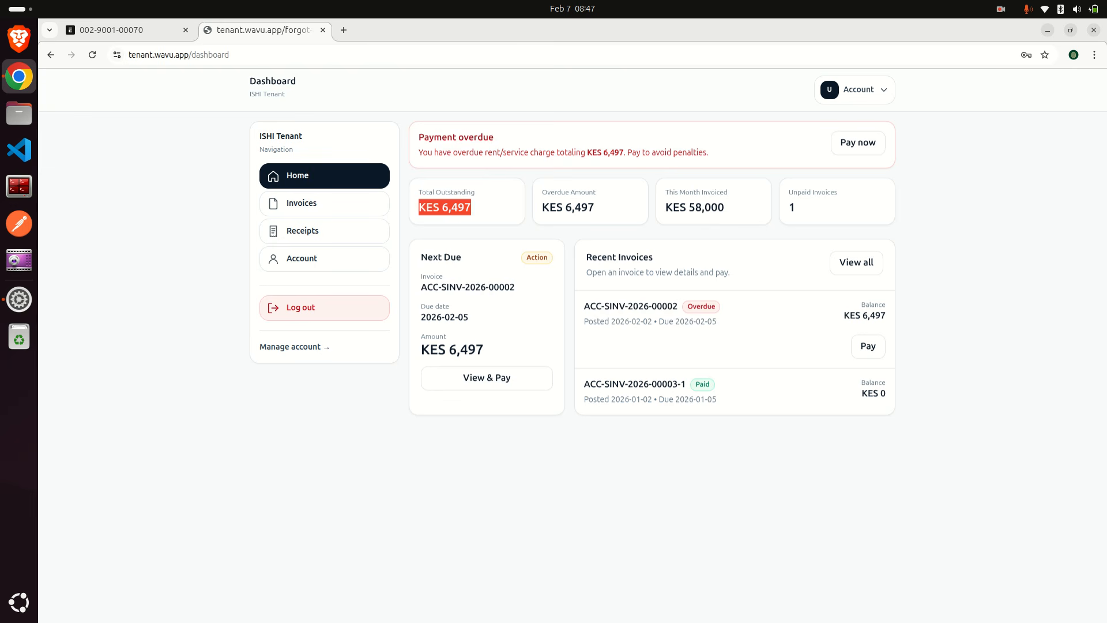
{"action": "triple_click", "coordinate": [614, 153]}
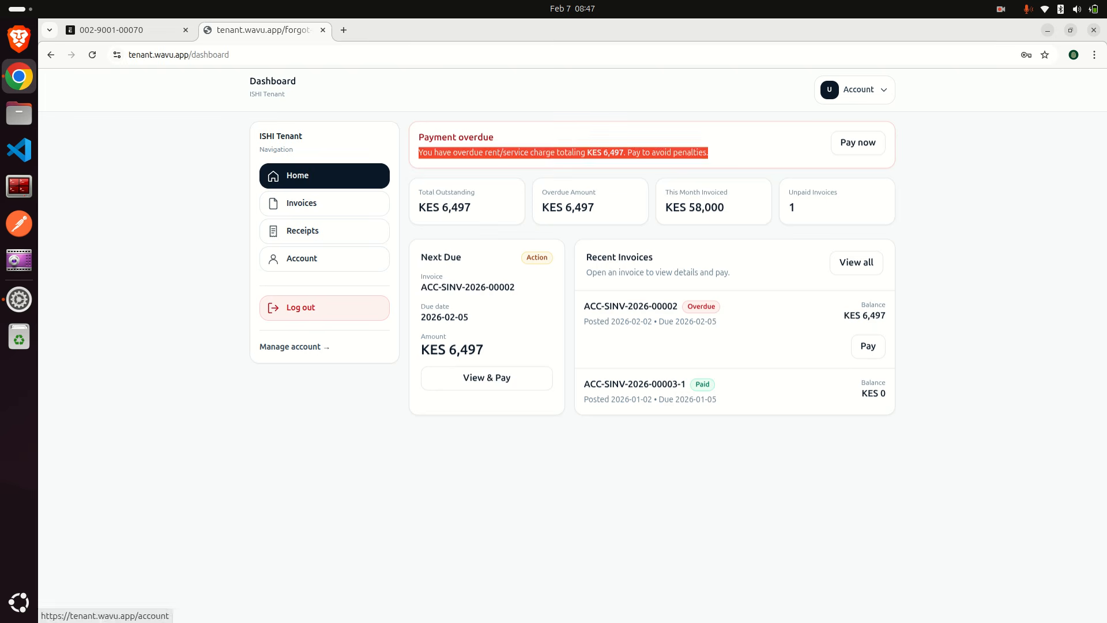
{"action": "left_click", "coordinate": [219, 288]}
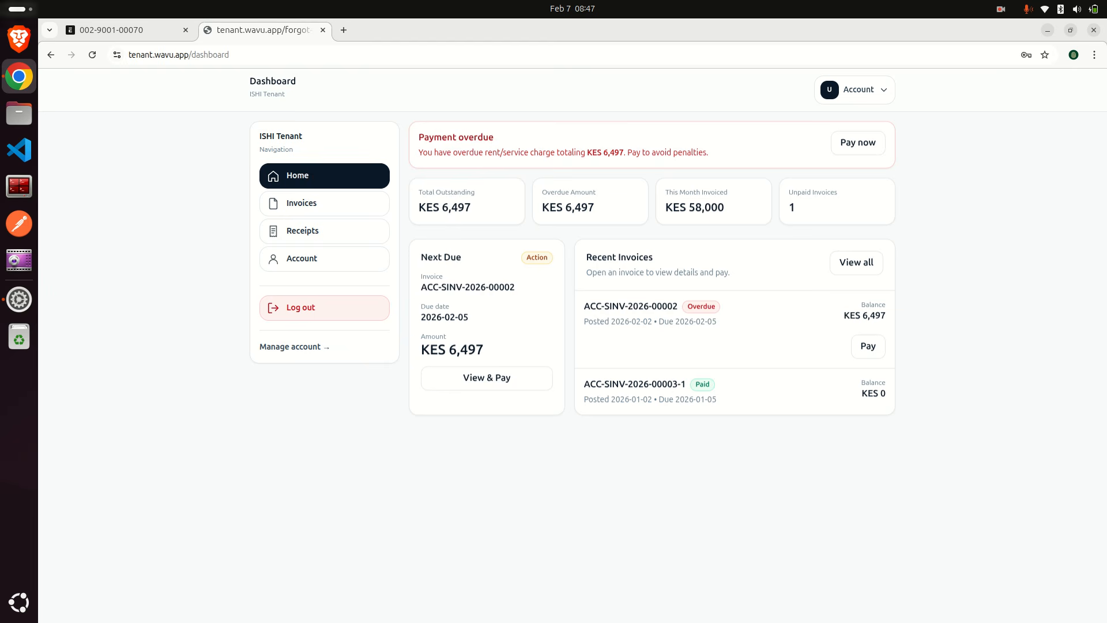
{"action": "key", "text": "ctrl+shift+Tab"}
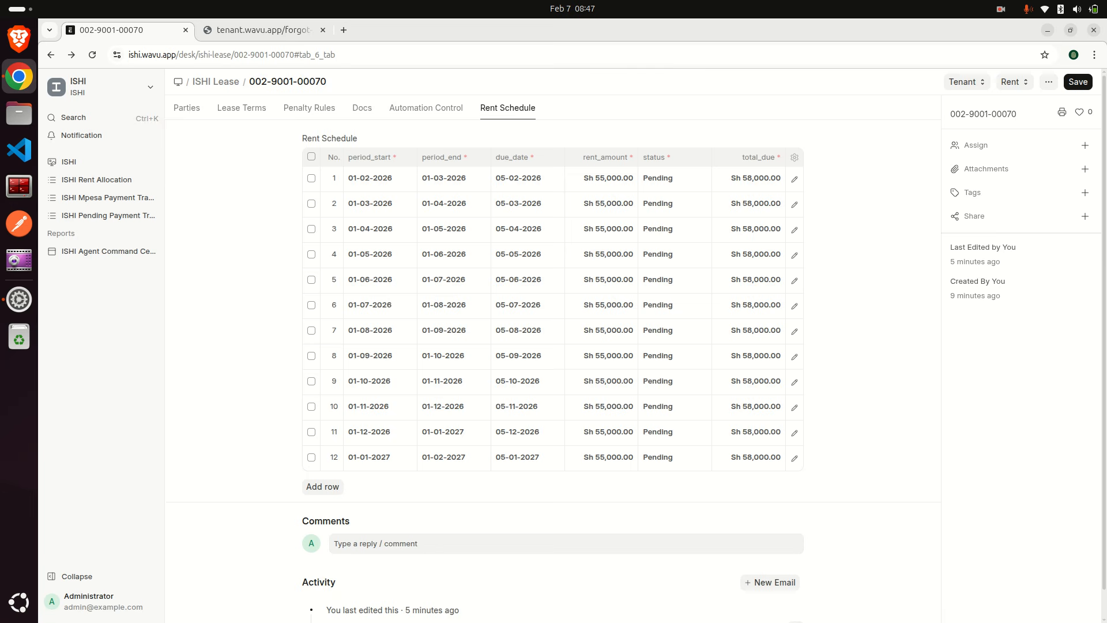
- Try invoicing the next rent period and dismiss the resulting due-date error
{"action": "left_click", "coordinate": [1012, 82]}
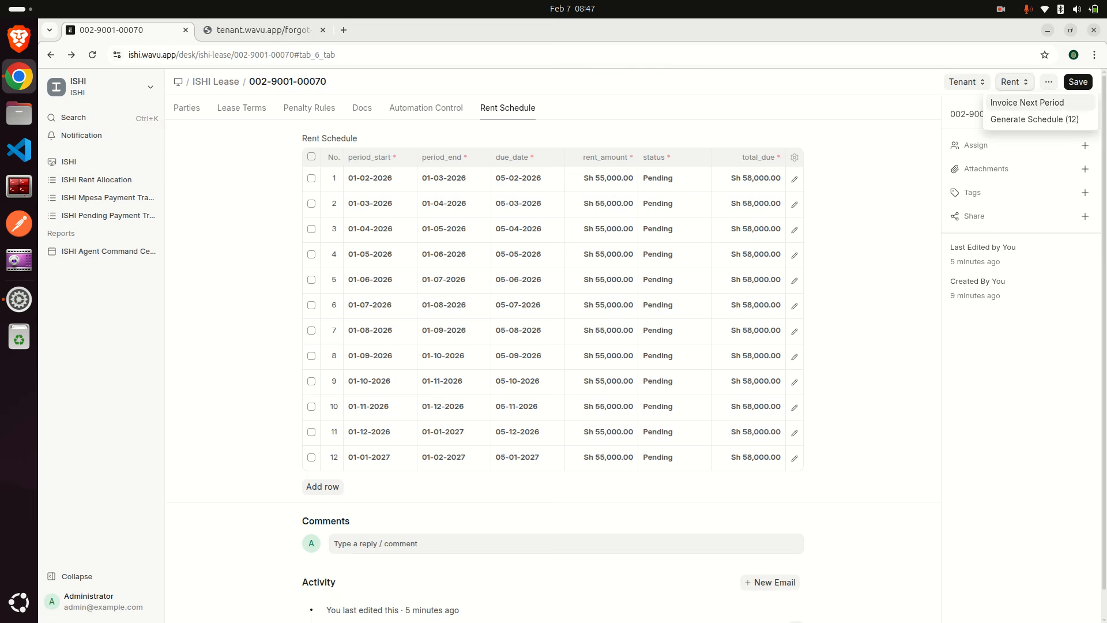
{"action": "left_click", "coordinate": [1027, 103]}
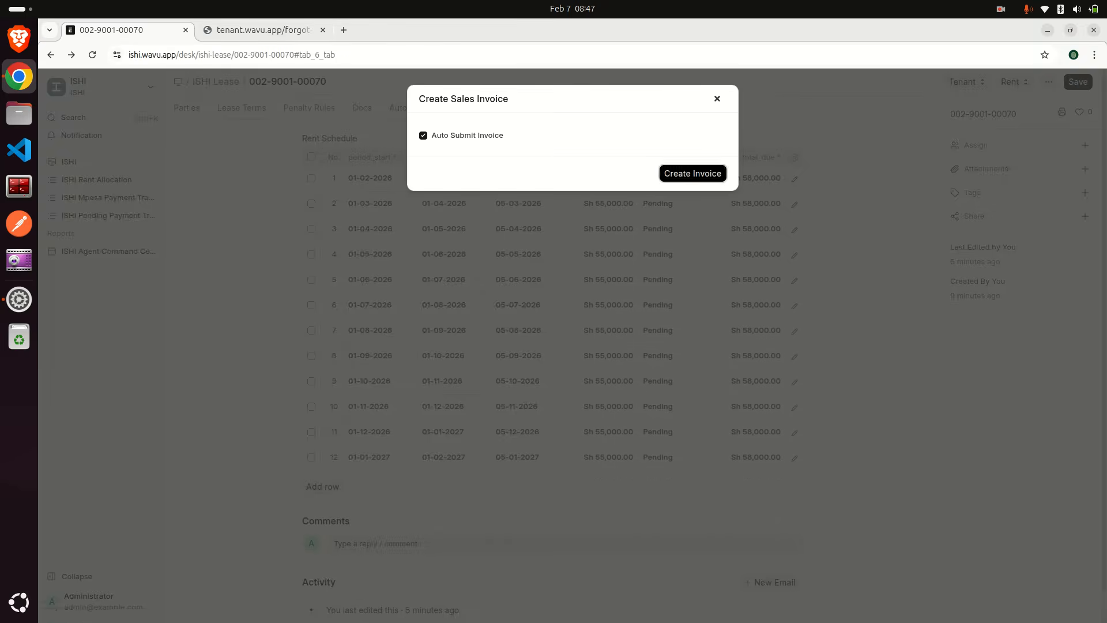
{"action": "left_click", "coordinate": [693, 171]}
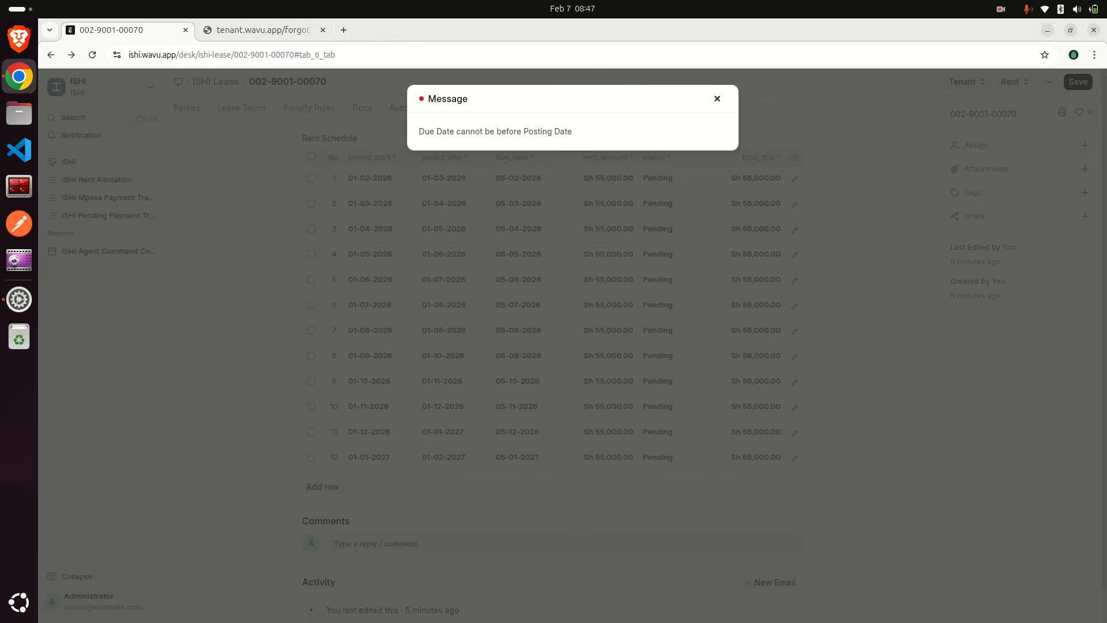
{"action": "key", "text": "Escape"}
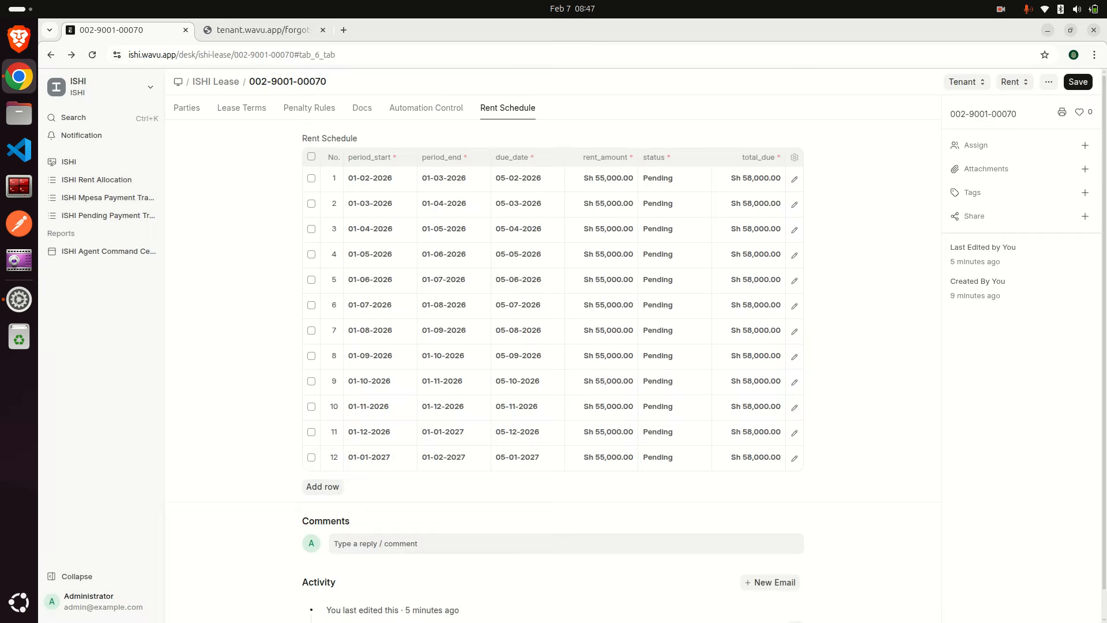
- Change rent schedule row 1's due date to 07-02-2026 and save the lease
{"action": "left_click", "coordinate": [794, 180]}
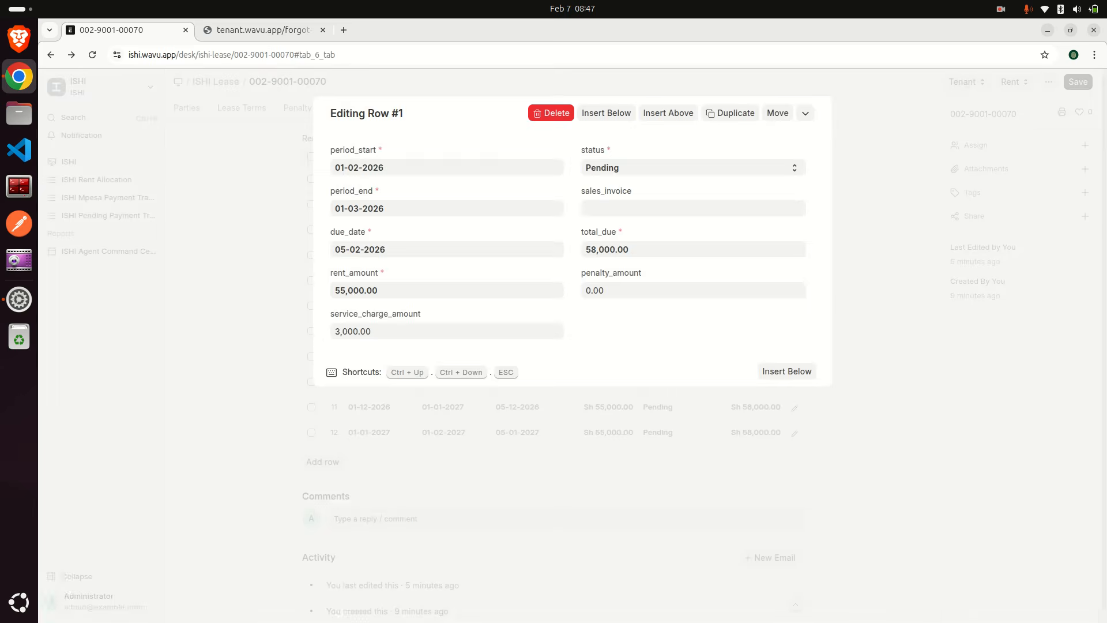
{"action": "left_click", "coordinate": [408, 249]}
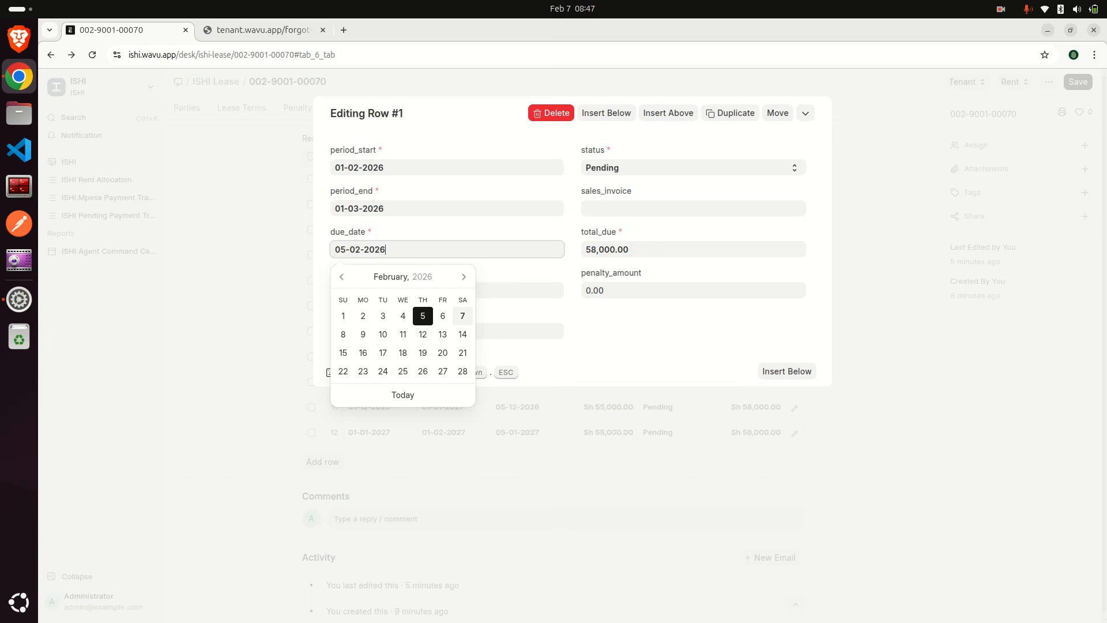
{"action": "left_click", "coordinate": [462, 316]}
{"action": "key", "text": "Escape"}
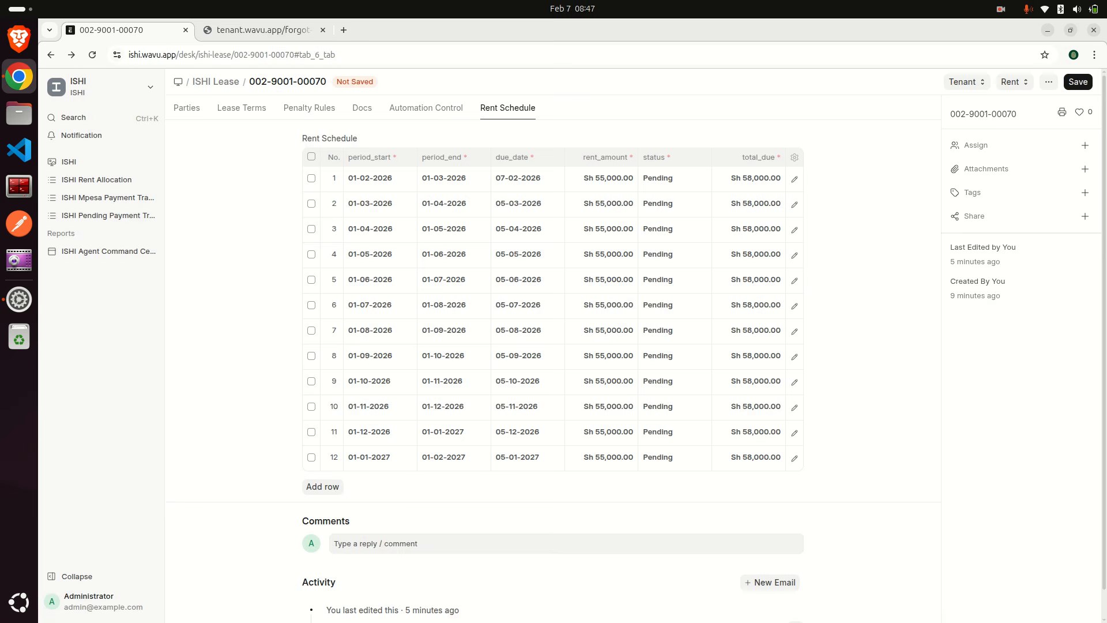
{"action": "key", "text": "ctrl+s"}
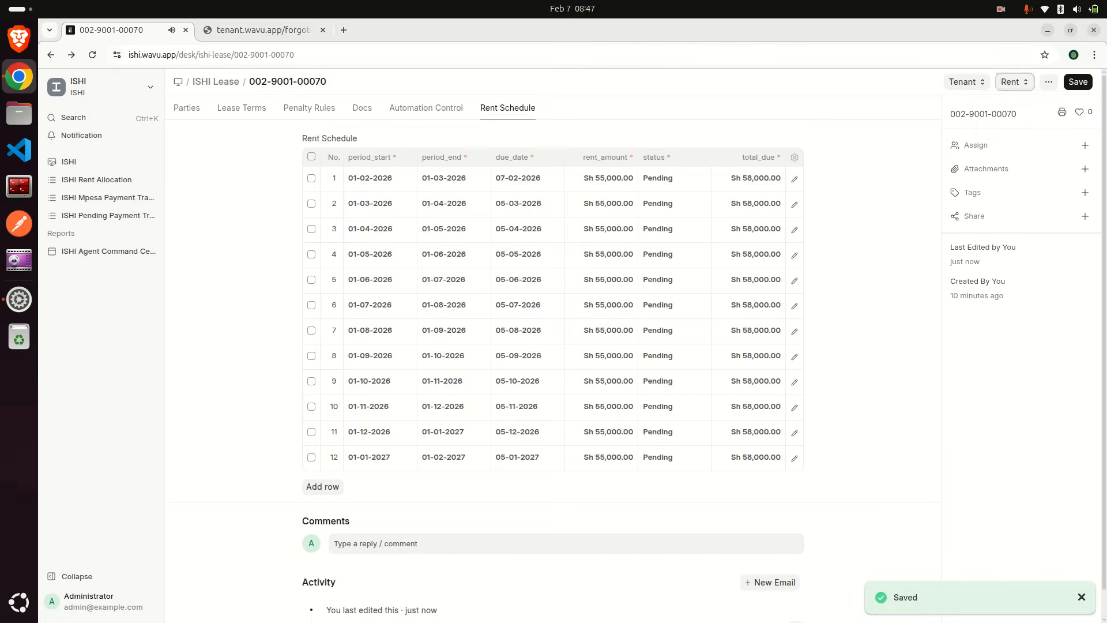
- Invoice the next rent period again, creating sales invoice ACC-SINV-2026-00004
{"action": "left_click", "coordinate": [1013, 82]}
{"action": "left_click", "coordinate": [1026, 102]}
{"action": "left_click", "coordinate": [693, 173]}
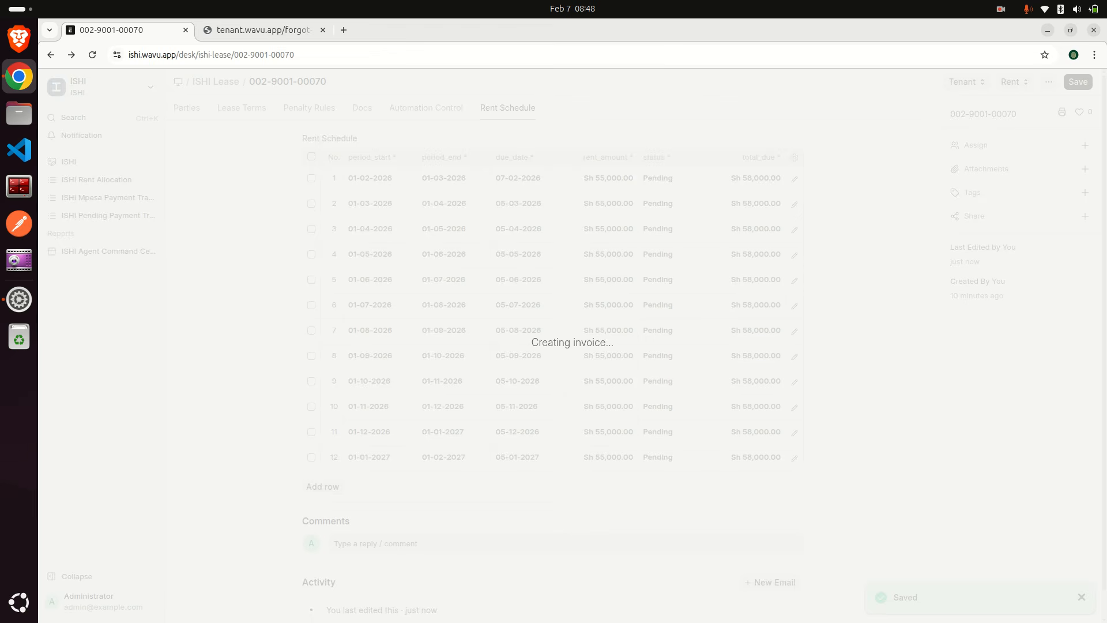
{"action": "key", "text": "Escape"}
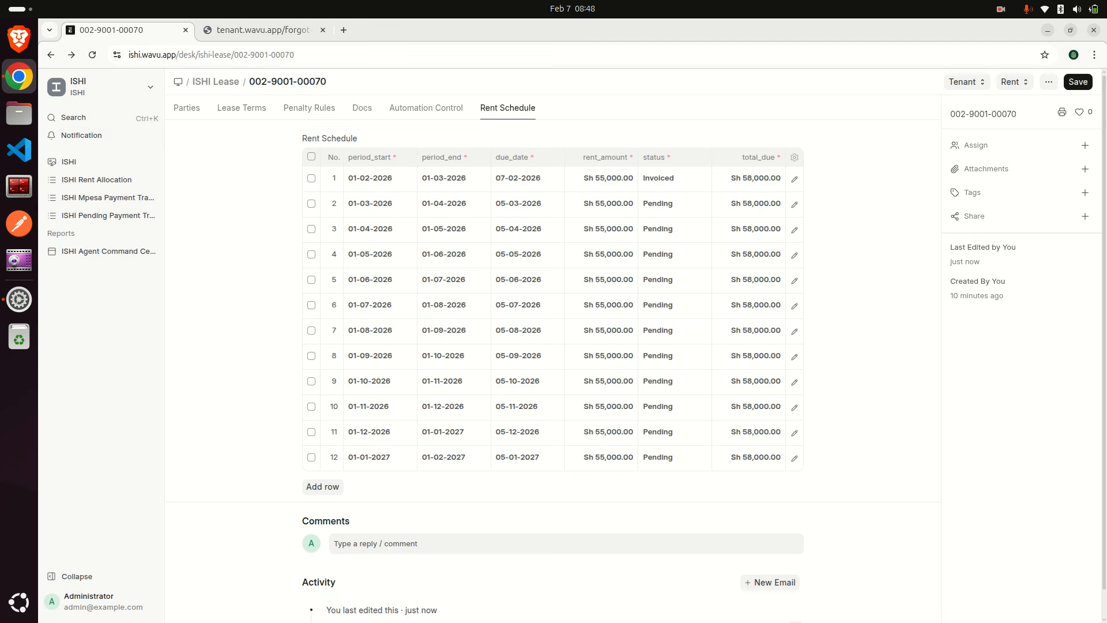
{"action": "left_click", "coordinate": [1014, 82]}
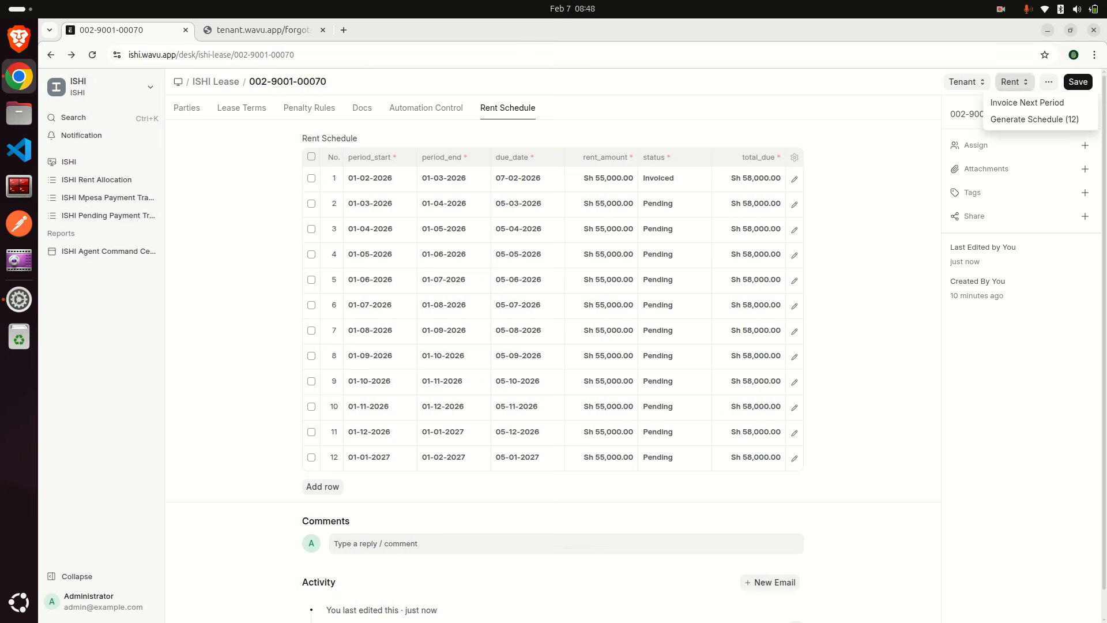
{"action": "left_click", "coordinate": [1026, 102]}
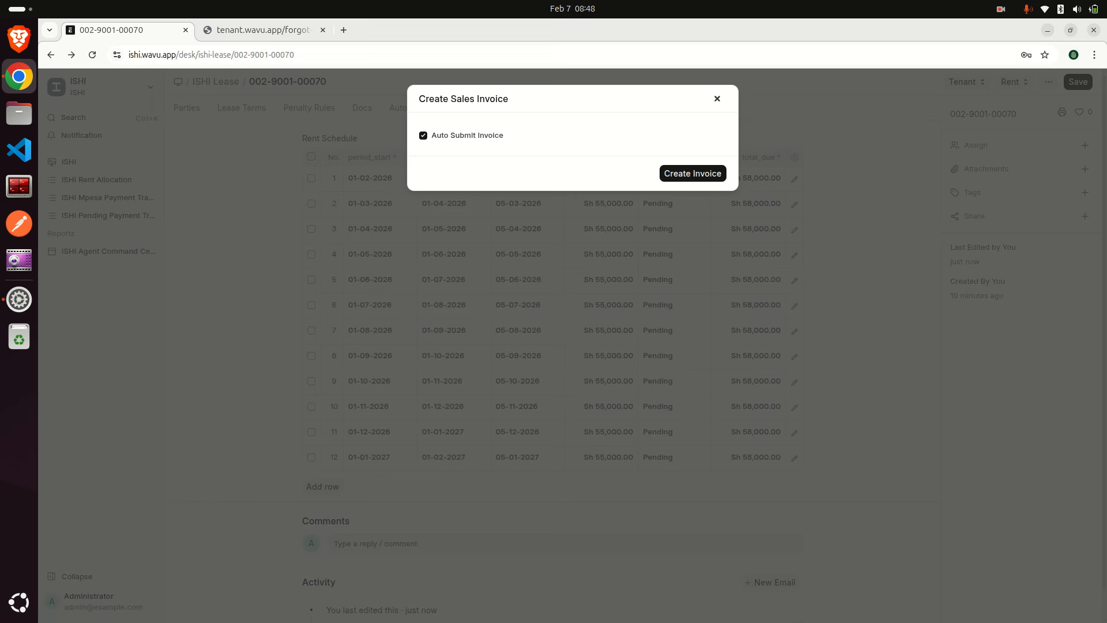
{"action": "left_click", "coordinate": [423, 135]}
{"action": "left_click", "coordinate": [423, 135]}
{"action": "left_click", "coordinate": [692, 173]}
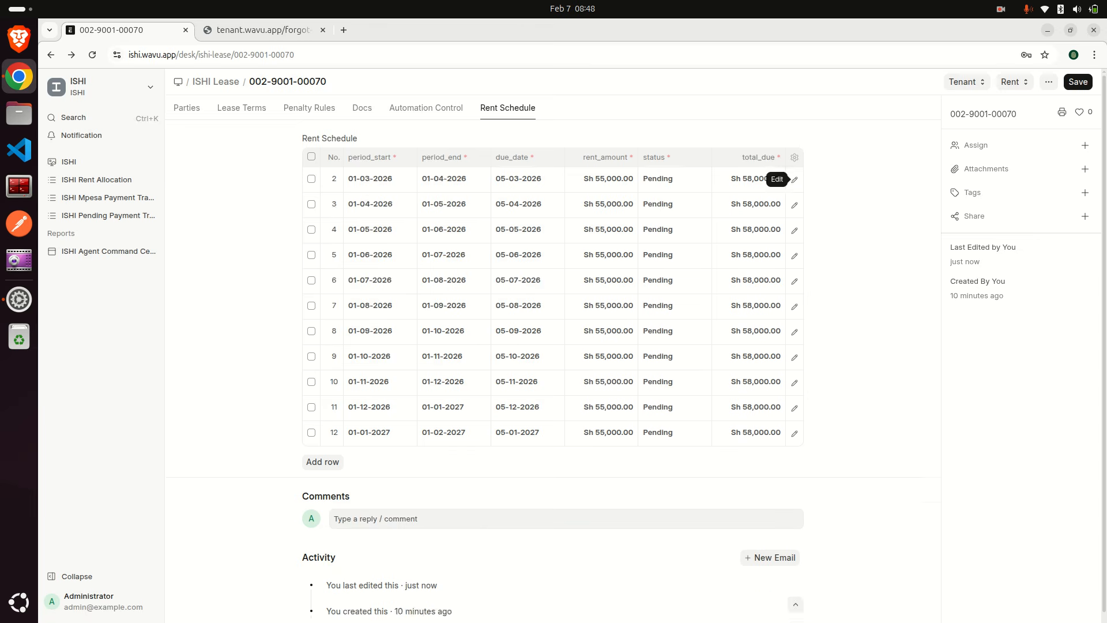
{"action": "left_click", "coordinate": [794, 178]}
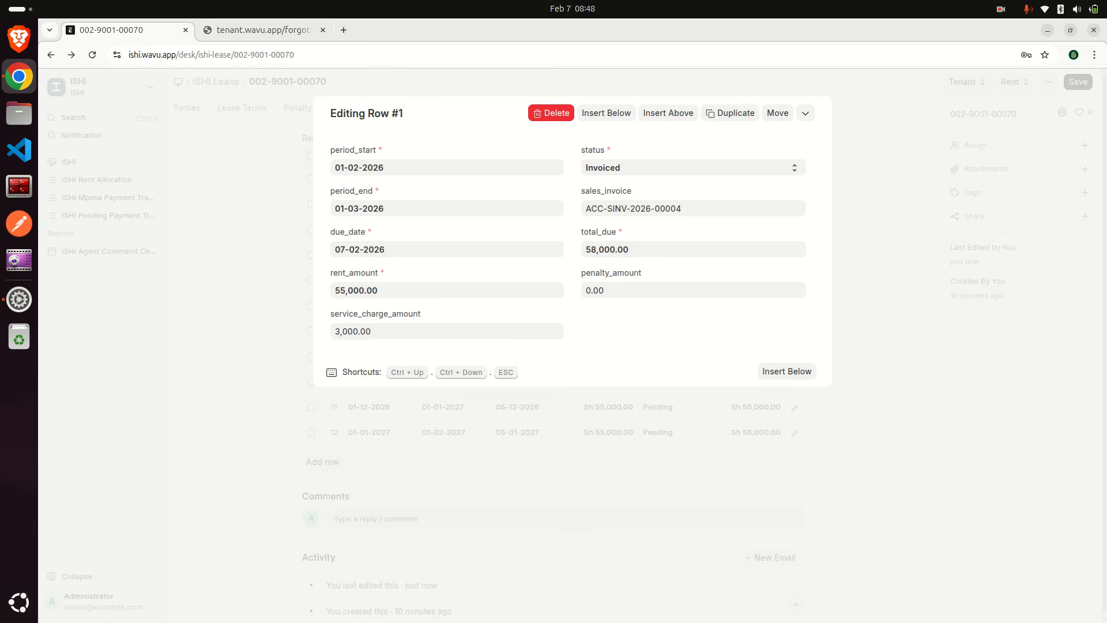
- Check that row 2 has no sales invoice while row 1 links ACC-SINV-2026-00004, due 07-02-2026
{"action": "key", "text": "Escape"}
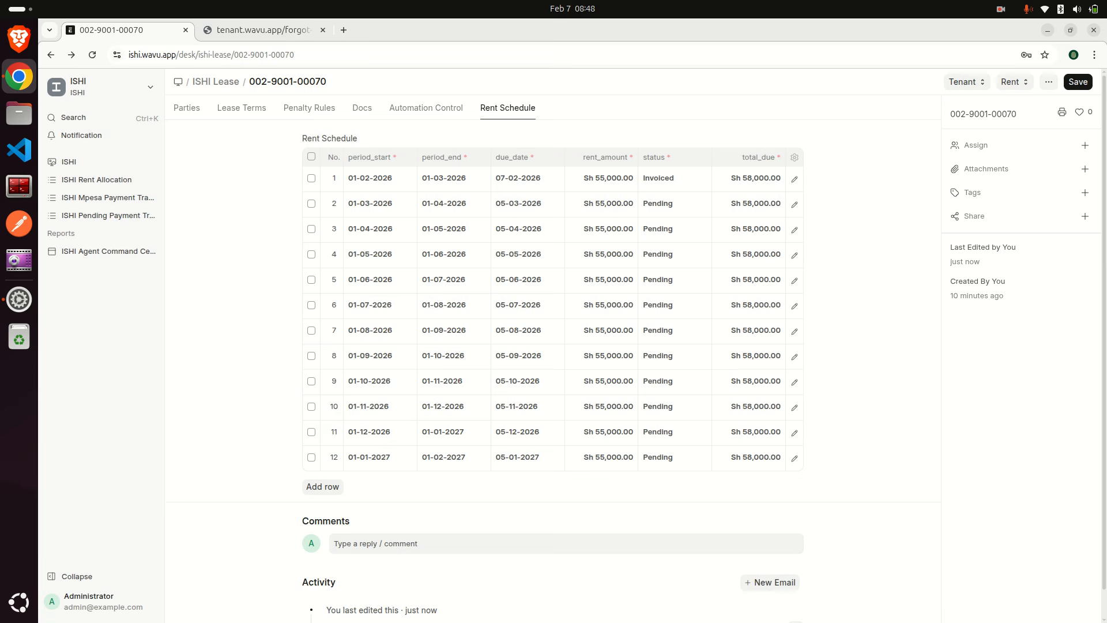
{"action": "left_click", "coordinate": [794, 204]}
{"action": "double_click", "coordinate": [606, 191]}
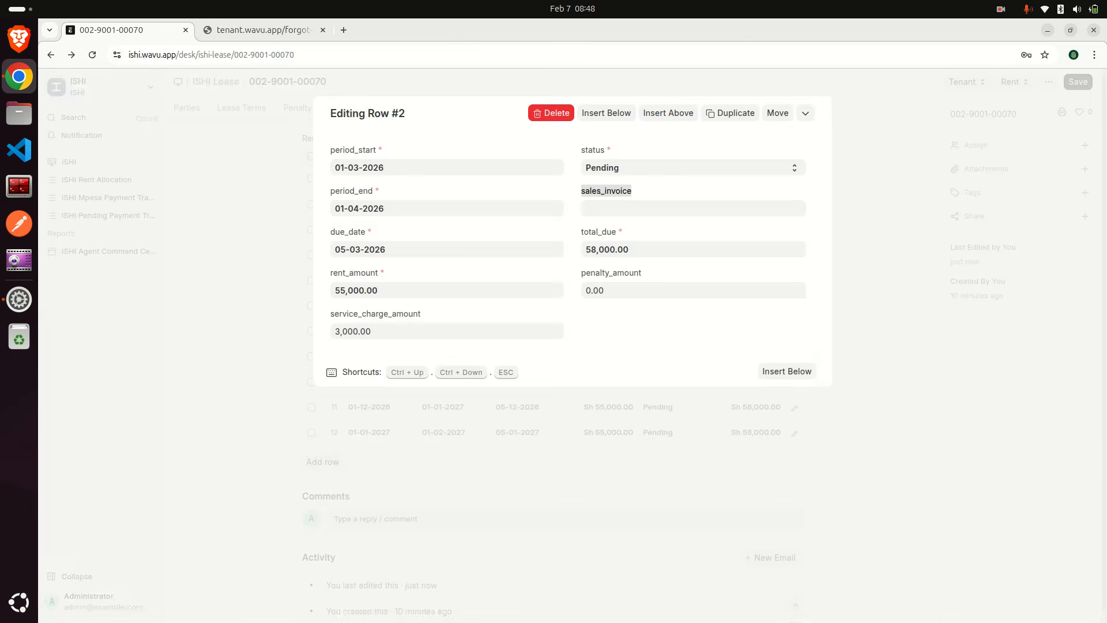
{"action": "key", "text": "Escape"}
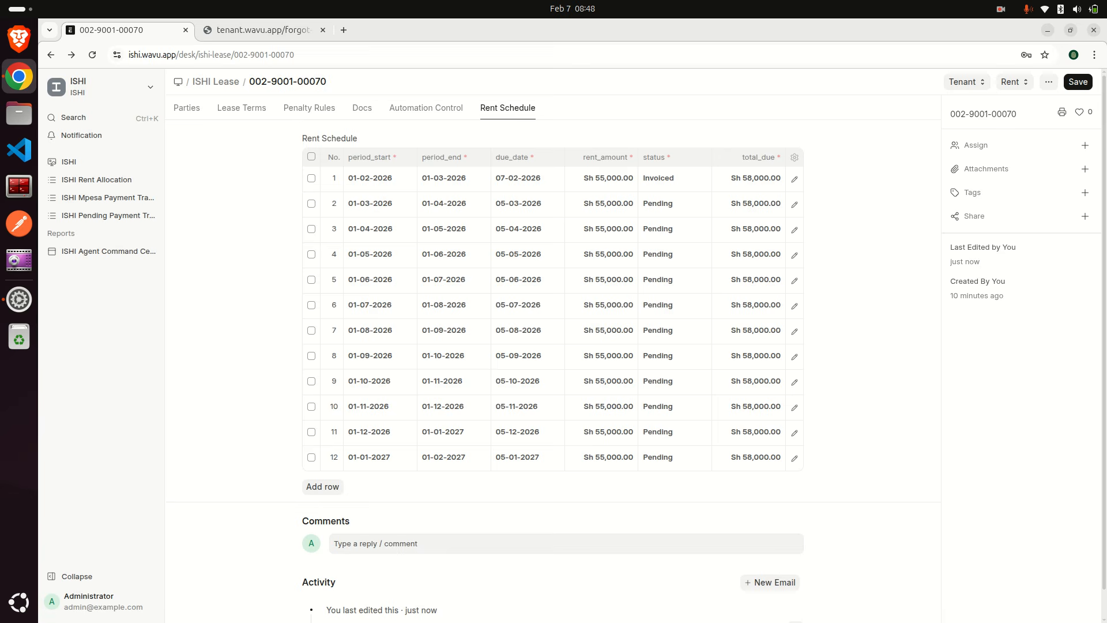
{"action": "left_click", "coordinate": [794, 179]}
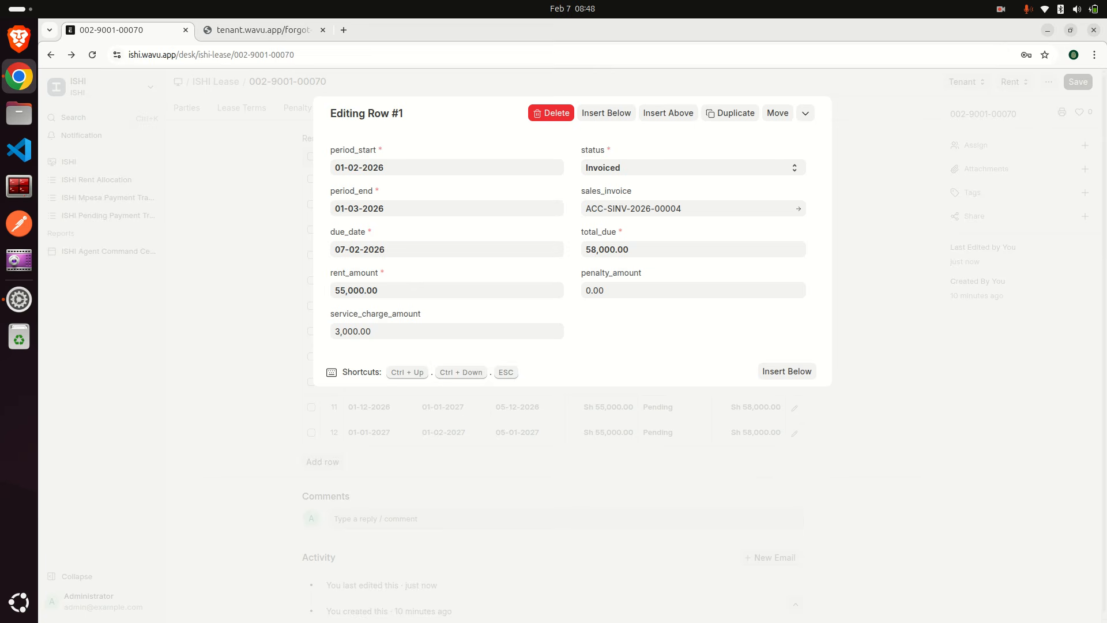
{"action": "double_click", "coordinate": [606, 190]}
{"action": "key", "text": "Escape"}
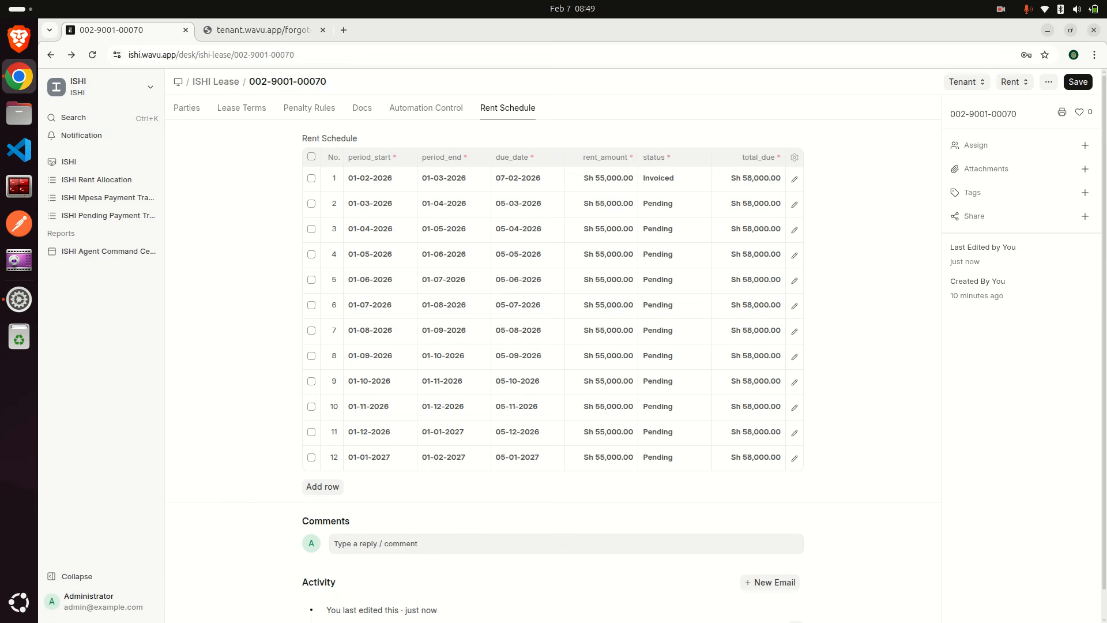
{"action": "left_click", "coordinate": [795, 179]}
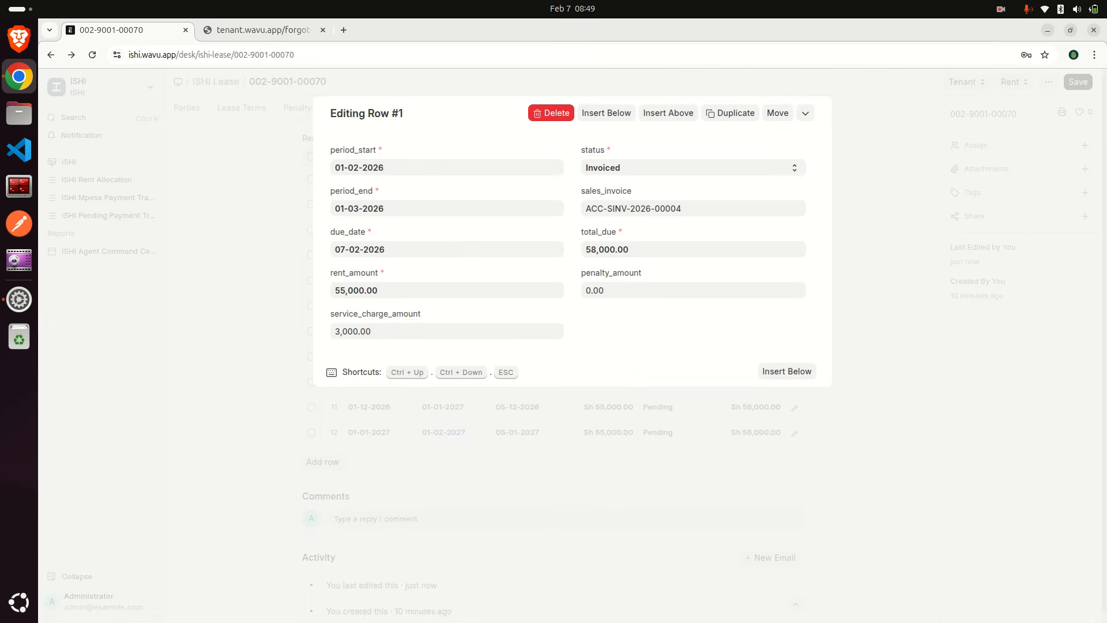
{"action": "left_click_drag", "start_coordinate": [330, 232], "coordinate": [358, 232]}
{"action": "key", "text": "Escape"}
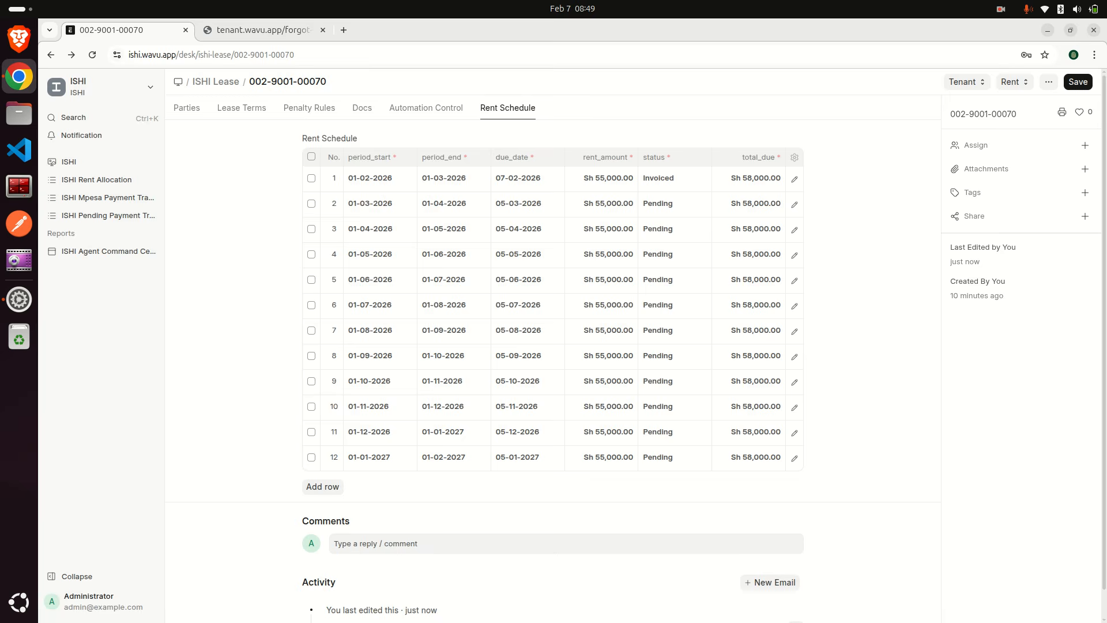
- Reload the tenant dashboard so total outstanding rises from KES 6,497 to KES 64,497
{"action": "key", "text": "ctrl+Tab"}
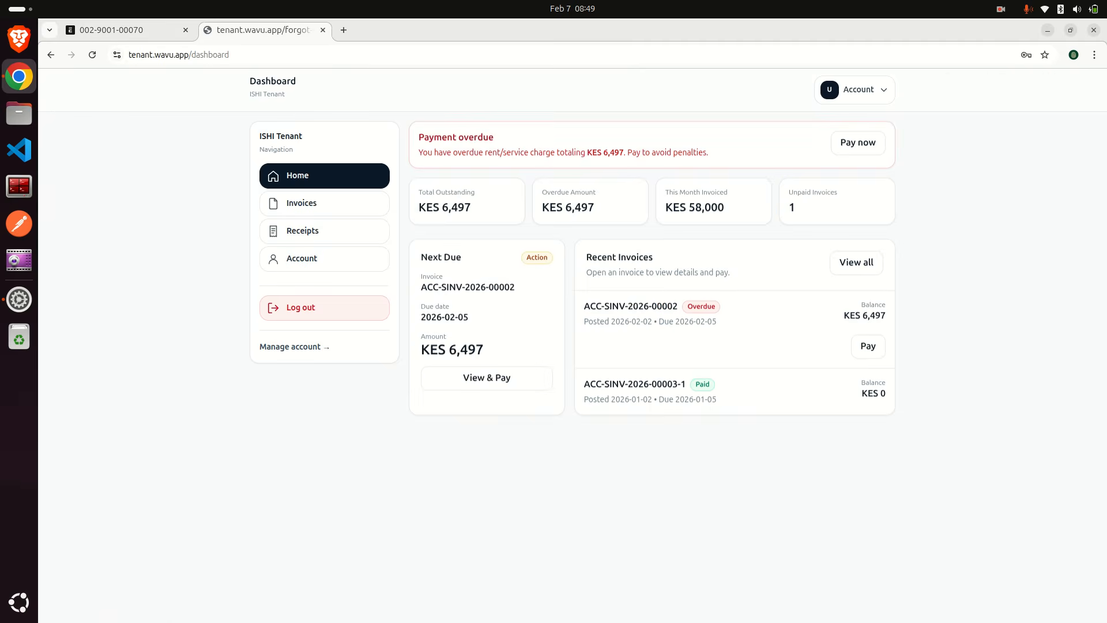
{"action": "mouse_move", "coordinate": [418, 192]}
{"action": "left_mouse_down"}
{"action": "mouse_move", "coordinate": [475, 193]}
{"action": "mouse_move", "coordinate": [472, 208]}
{"action": "mouse_move", "coordinate": [419, 208]}
{"action": "left_mouse_up"}
{"action": "key", "text": "ctrl+Tab"}
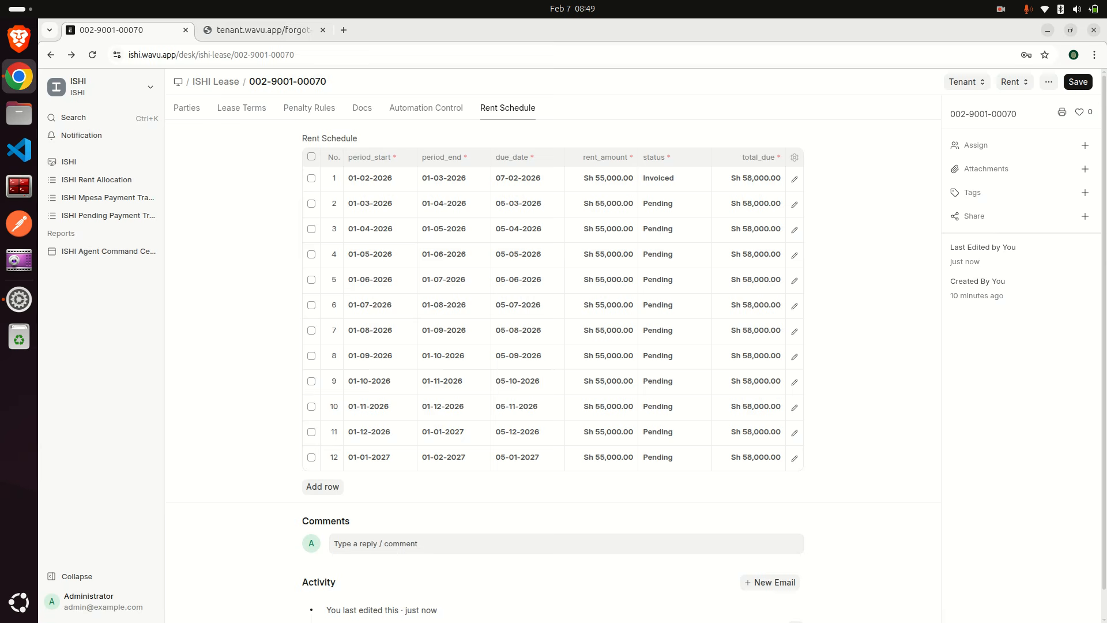
{"action": "key", "text": "ctrl+Tab"}
{"action": "left_click", "coordinate": [93, 55]}
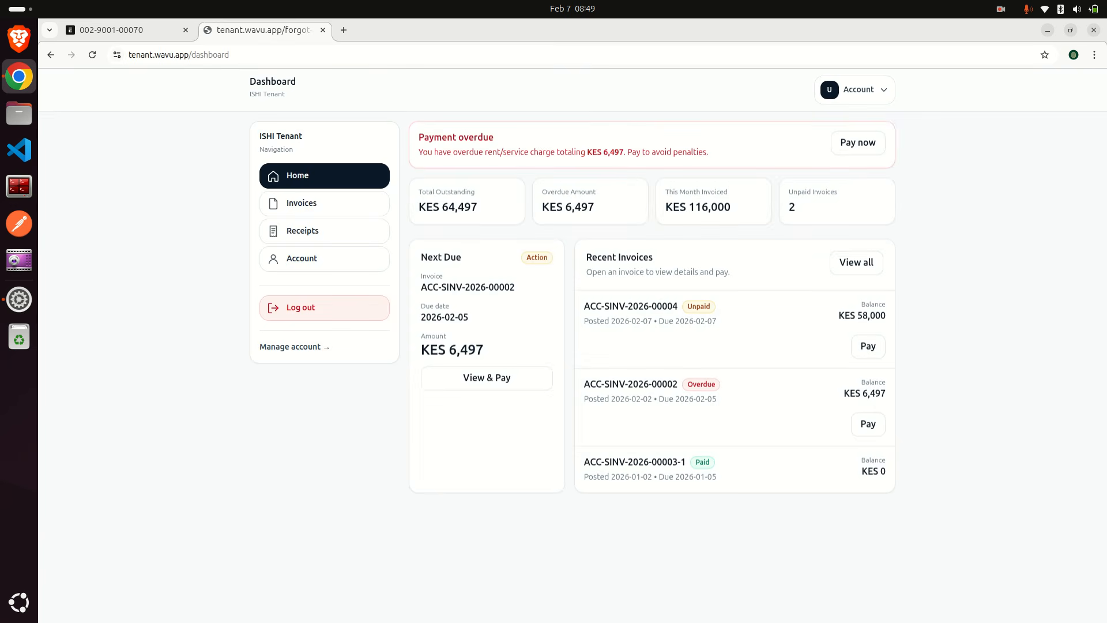
{"action": "left_click_drag", "start_coordinate": [442, 207], "coordinate": [477, 208]}
{"action": "left_click", "coordinate": [478, 208]}
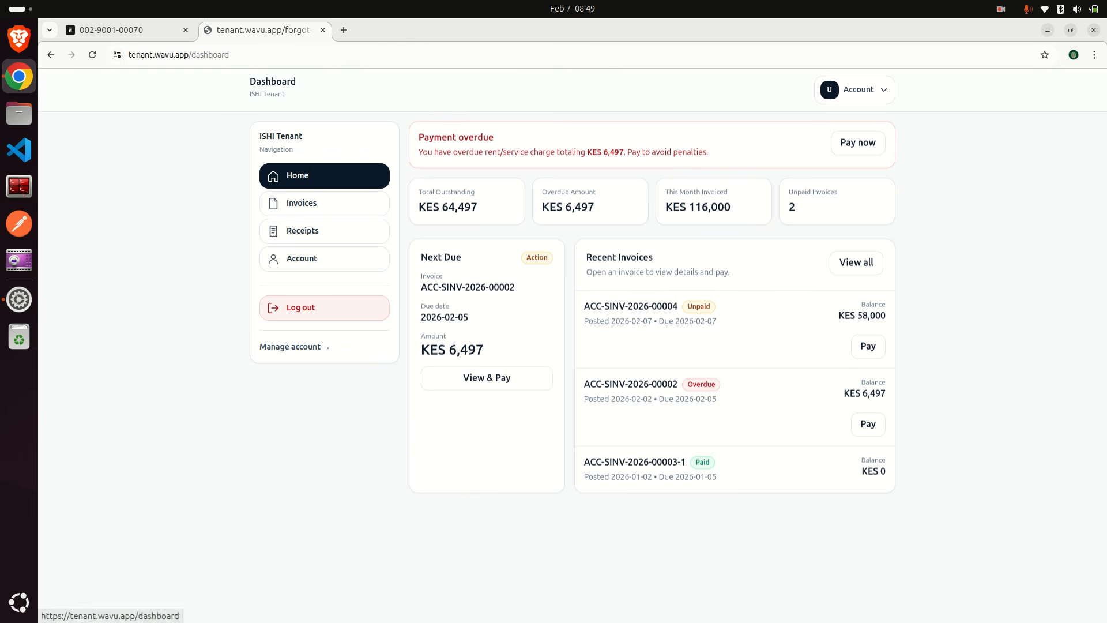
- Point out the Next Due section, then bring up the tenant's invoice list
{"action": "left_click", "coordinate": [127, 30]}
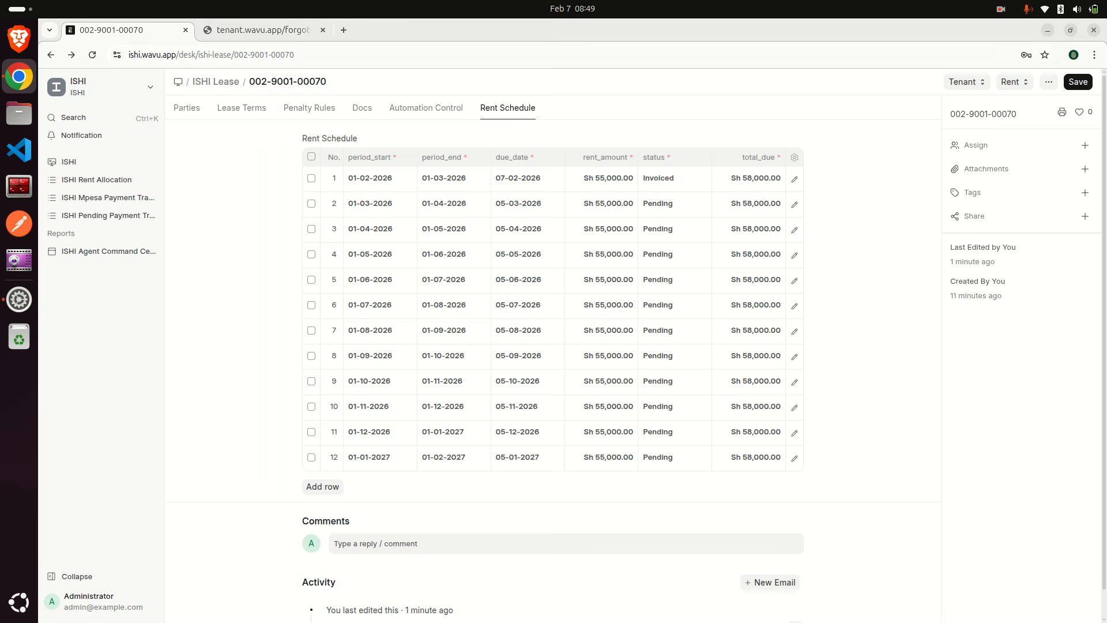
{"action": "key", "text": "ctrl+Tab"}
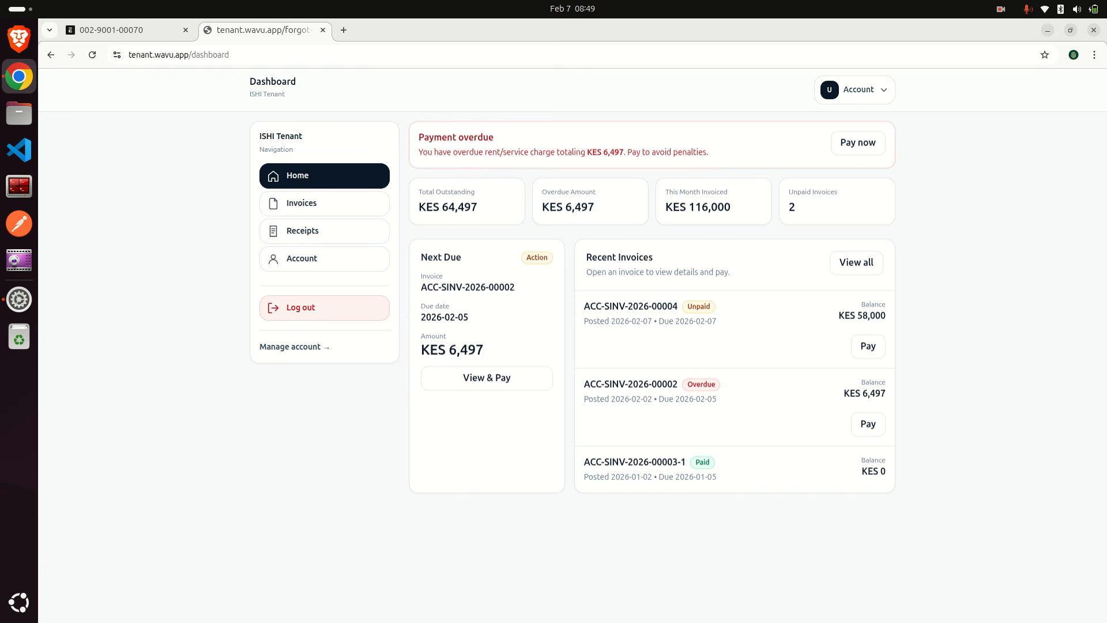
{"action": "left_click_drag", "start_coordinate": [420, 258], "coordinate": [462, 258]}
{"action": "left_click", "coordinate": [470, 260]}
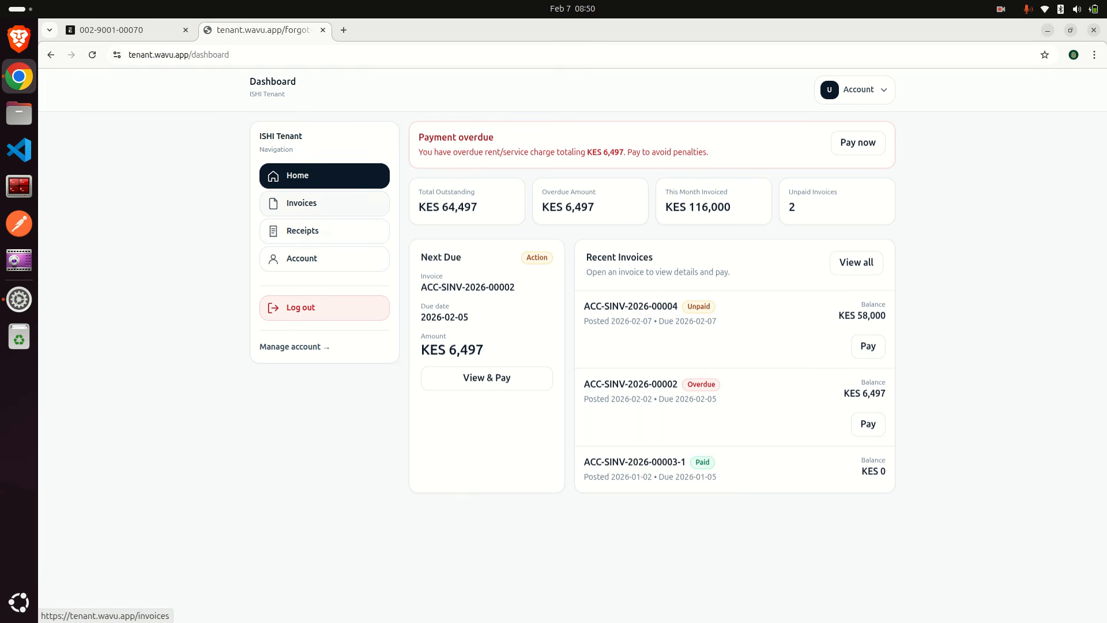
{"action": "left_click", "coordinate": [301, 202]}
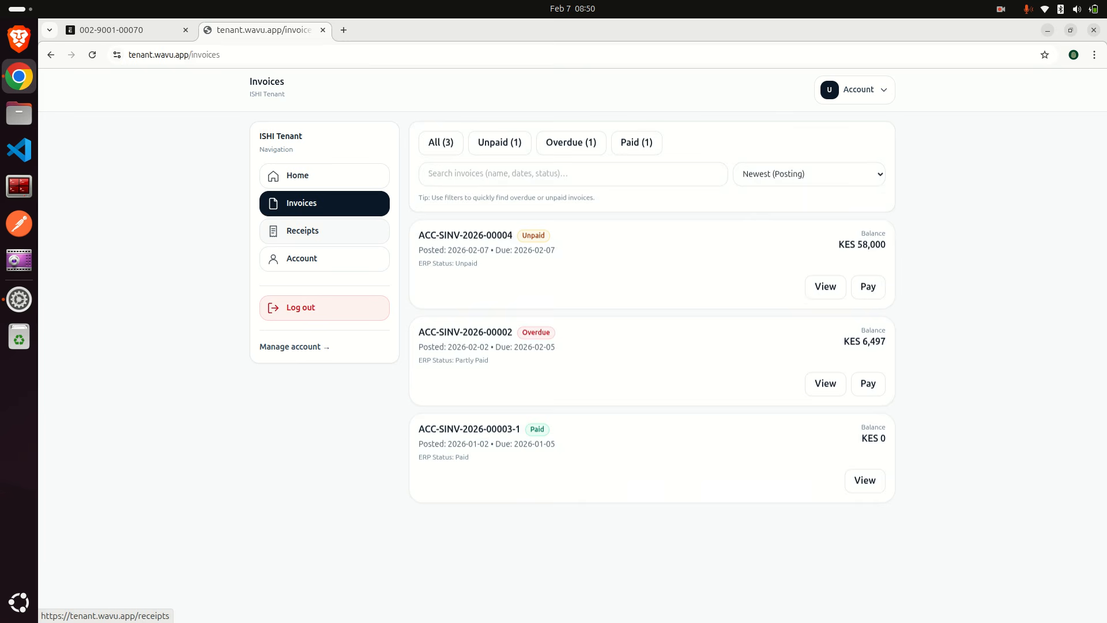
- Scroll through the tenant's payment receipts, then go to the Account page
{"action": "left_click", "coordinate": [302, 230]}
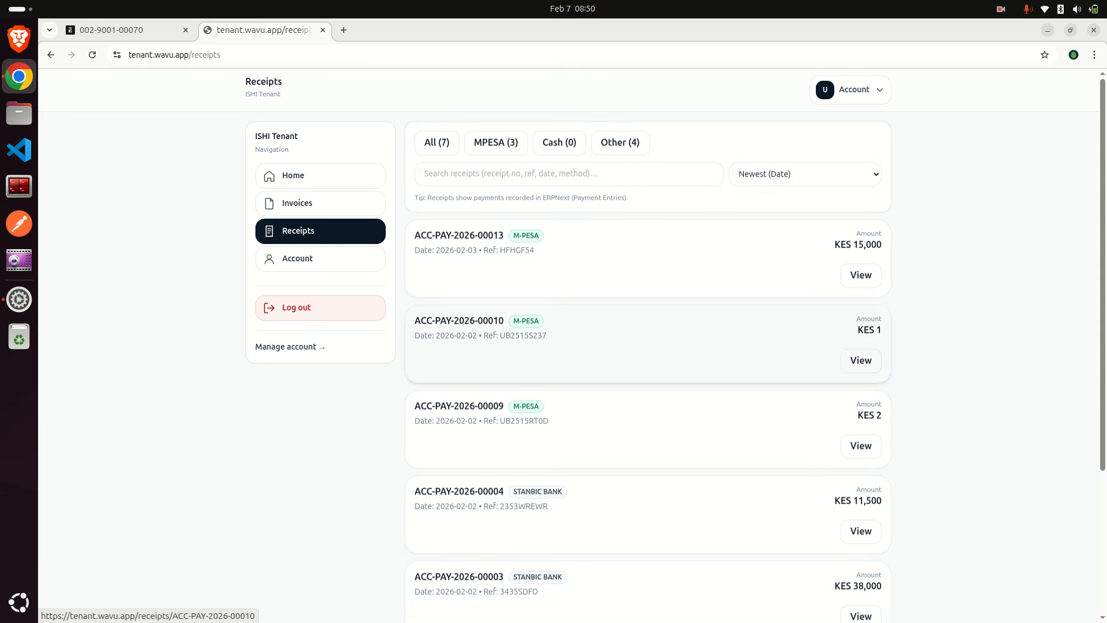
{"action": "scroll", "coordinate": [645, 346], "scroll_direction": "down", "scroll_amount": 2}
{"action": "scroll", "coordinate": [646, 346], "scroll_direction": "up", "scroll_amount": 2}
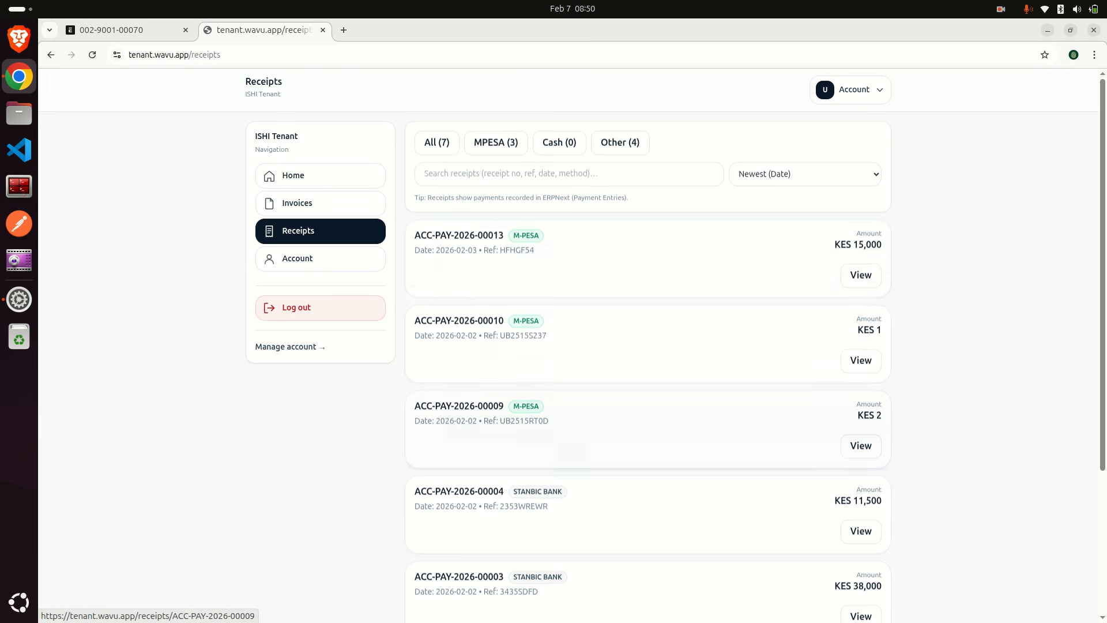
{"action": "scroll", "coordinate": [645, 403], "scroll_direction": "down", "scroll_amount": 3}
{"action": "scroll", "coordinate": [645, 403], "scroll_direction": "up", "scroll_amount": 2}
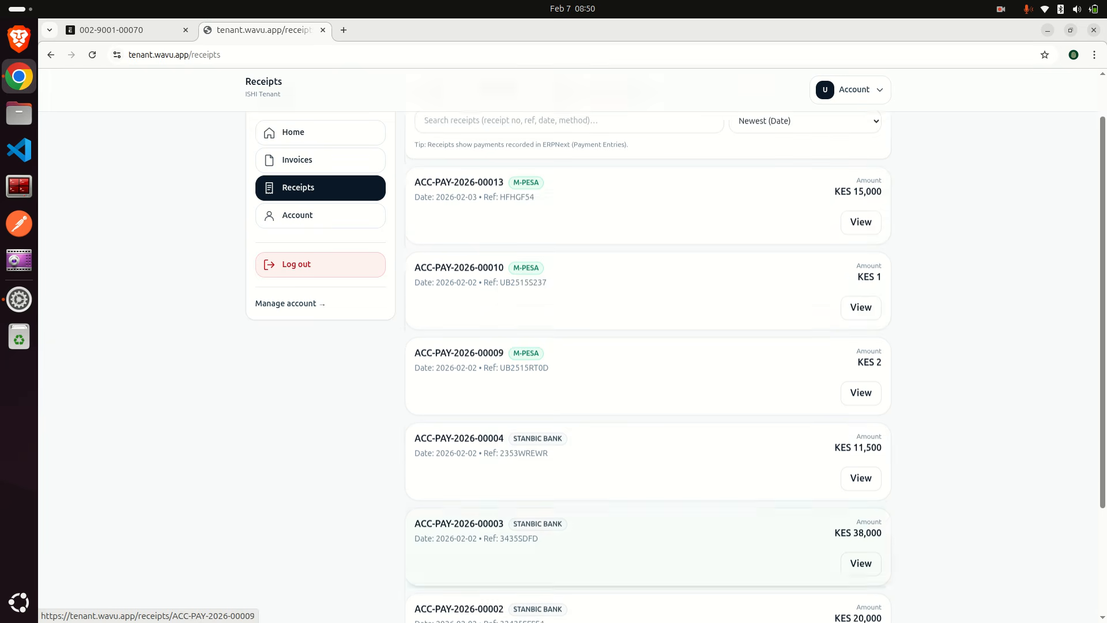
{"action": "scroll", "coordinate": [646, 375], "scroll_direction": "up", "scroll_amount": 1}
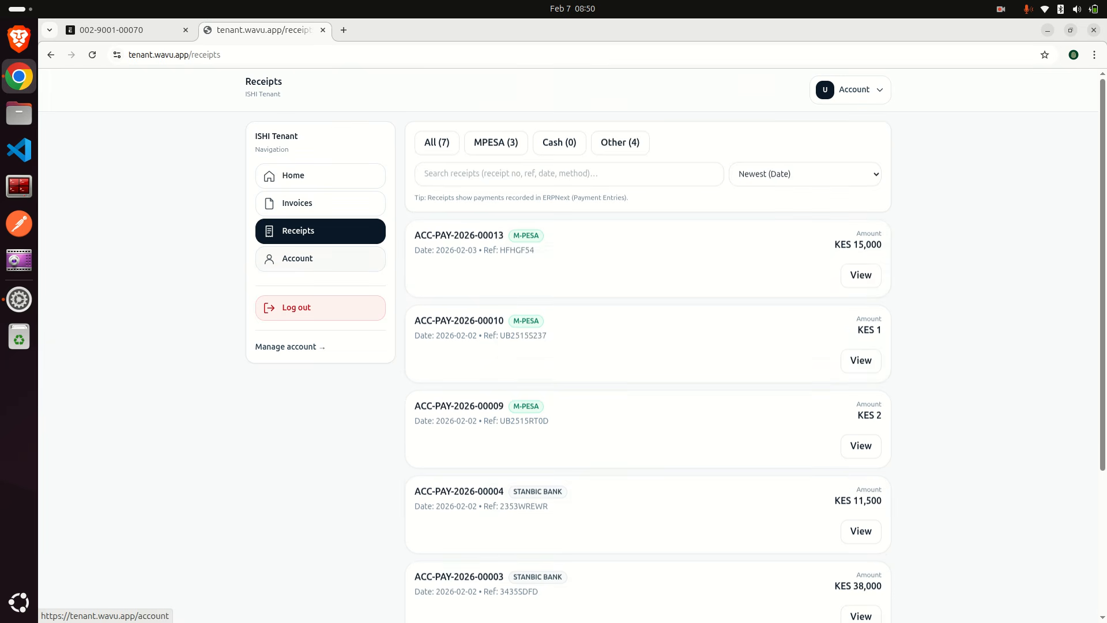
{"action": "left_click", "coordinate": [312, 258]}
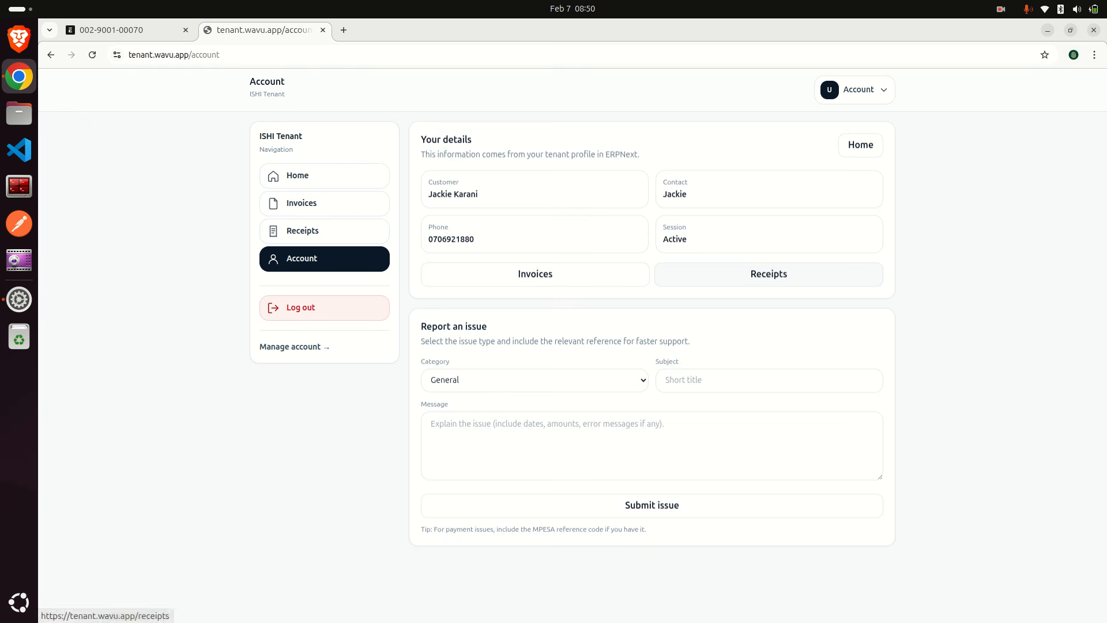
- Look over the Report an issue form's category list, heading and instructions
{"action": "left_click", "coordinate": [535, 380]}
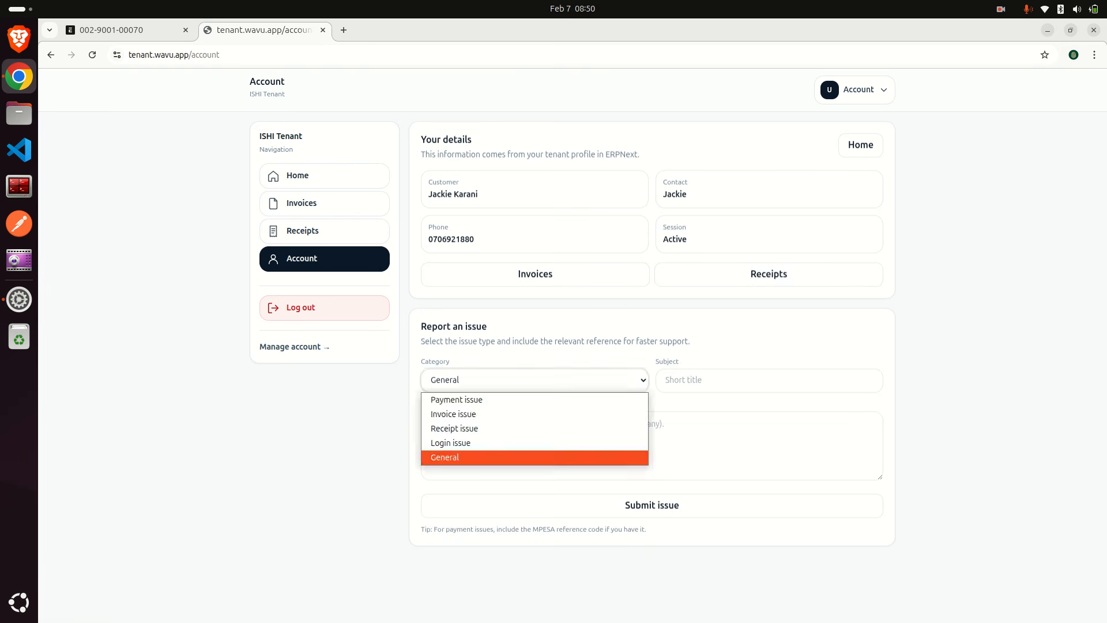
{"action": "left_click", "coordinate": [454, 326]}
{"action": "triple_click", "coordinate": [453, 326]}
{"action": "left_click", "coordinate": [454, 326]}
{"action": "left_click_drag", "start_coordinate": [422, 341], "coordinate": [515, 342]}
{"action": "left_click", "coordinate": [516, 341]}
{"action": "key", "text": "ctrl+shift+Tab"}
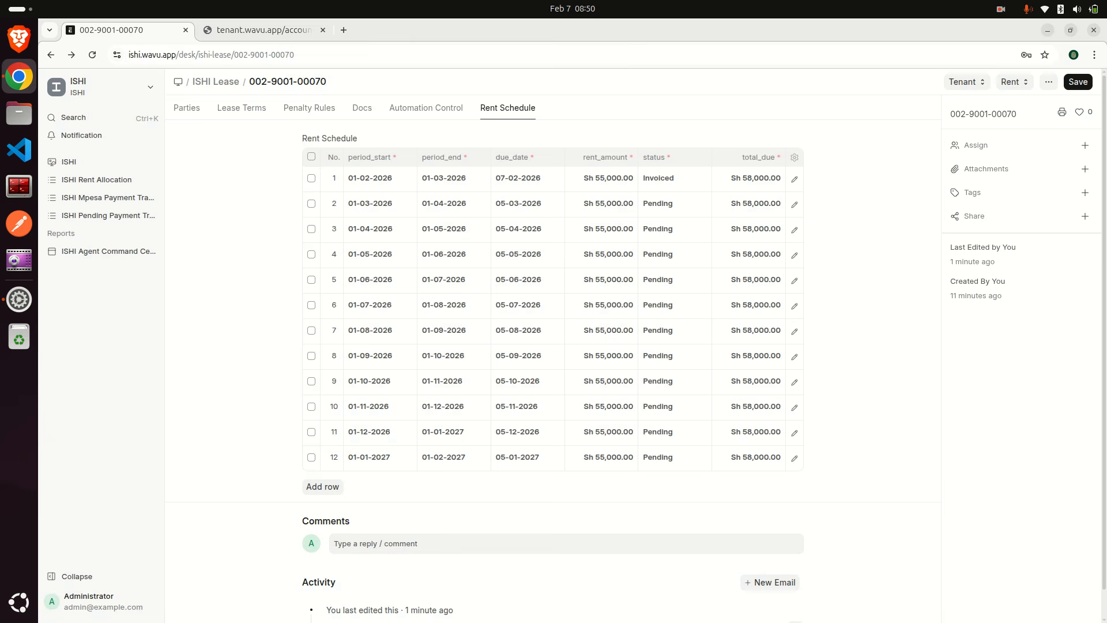
{"action": "key", "text": "ctrl+Tab"}
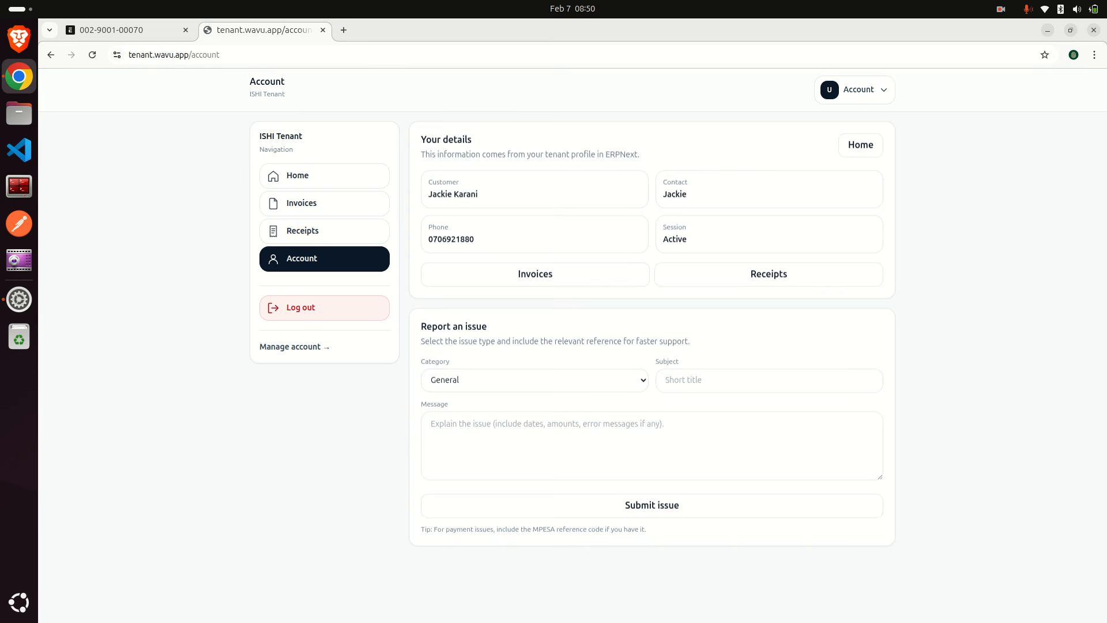
- Try submitting an empty issue report, then go back to the tenant Dashboard
{"action": "left_click", "coordinate": [651, 445]}
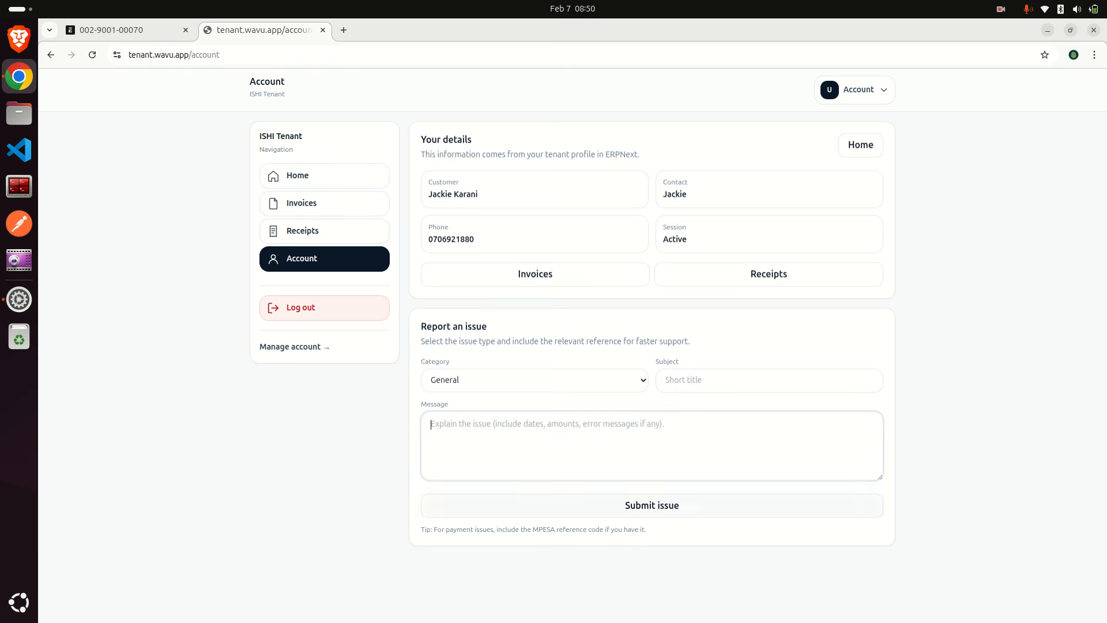
{"action": "left_click", "coordinate": [651, 505]}
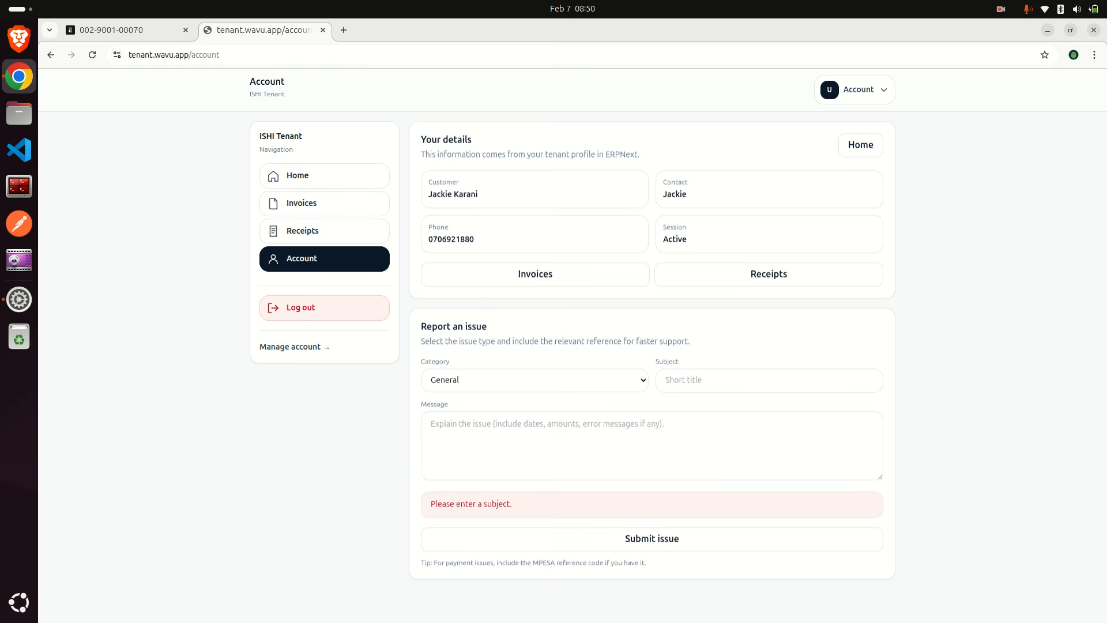
{"action": "left_click_drag", "start_coordinate": [496, 341], "coordinate": [536, 396]}
{"action": "left_click", "coordinate": [536, 397]}
{"action": "left_click", "coordinate": [324, 176]}
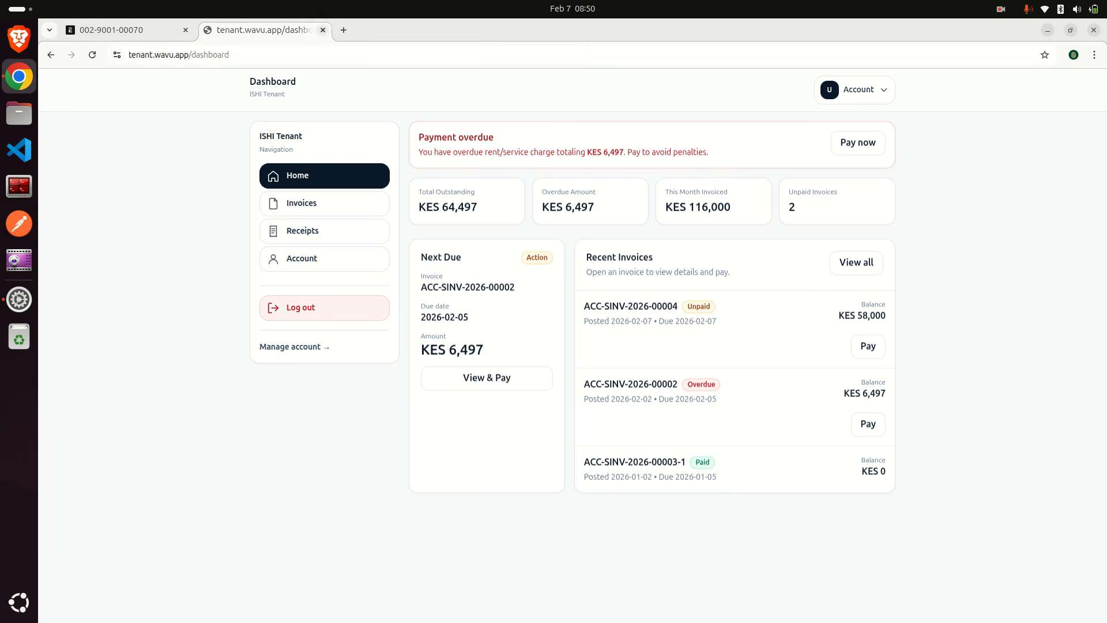
- Open Gmail in a new tab and open the sent message containing the meeting link
{"action": "left_click", "coordinate": [343, 30]}
{"action": "type", "text": "gmail"}
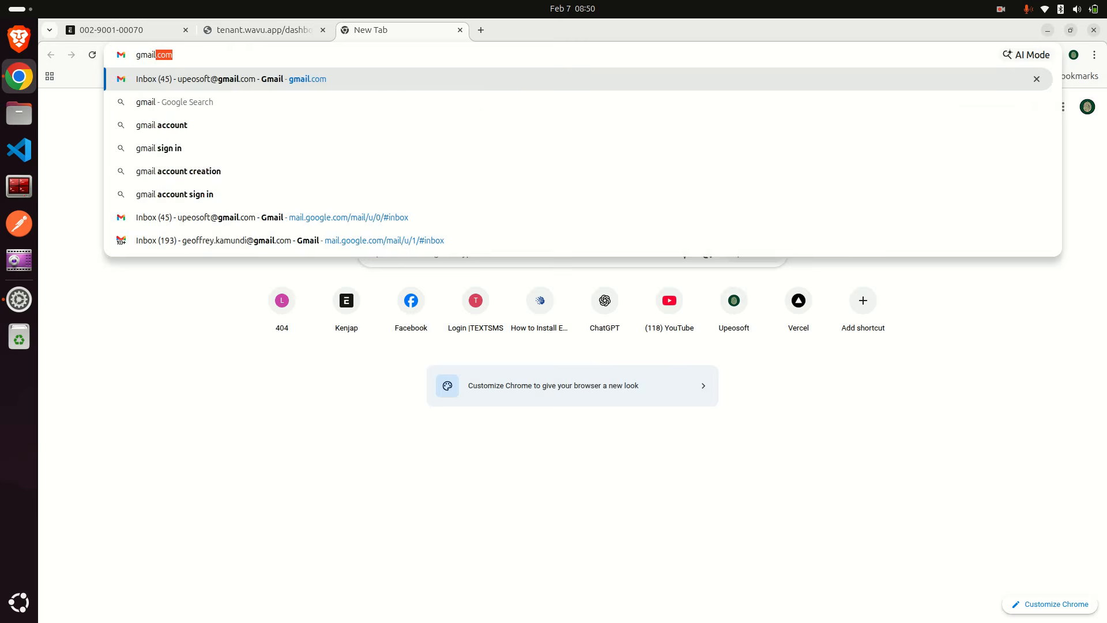
{"action": "key", "text": "Return"}
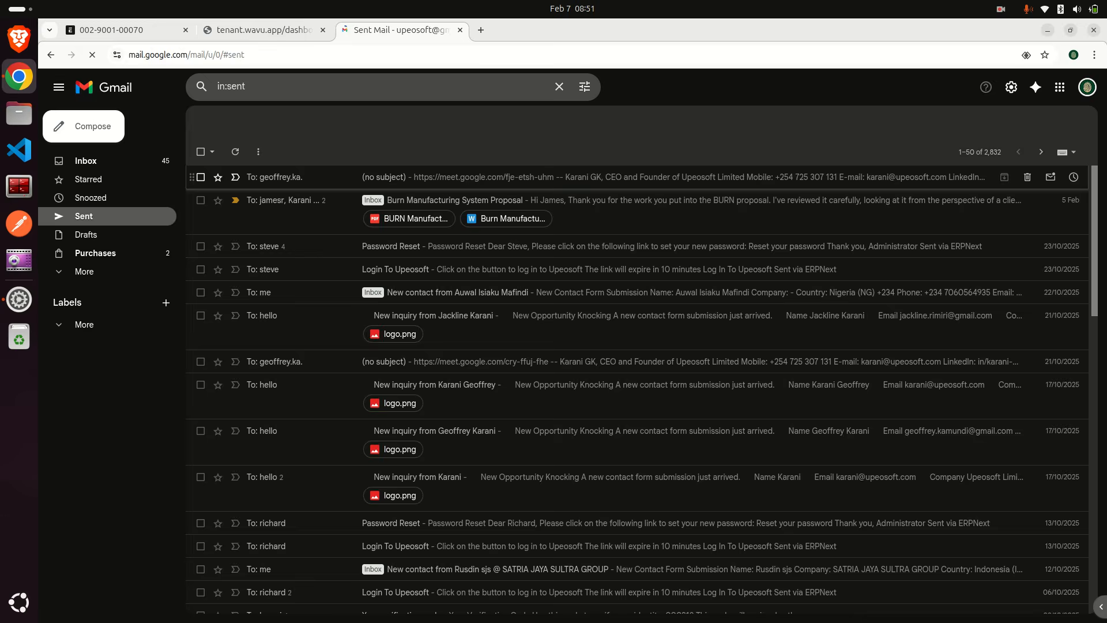
{"action": "left_click", "coordinate": [576, 177]}
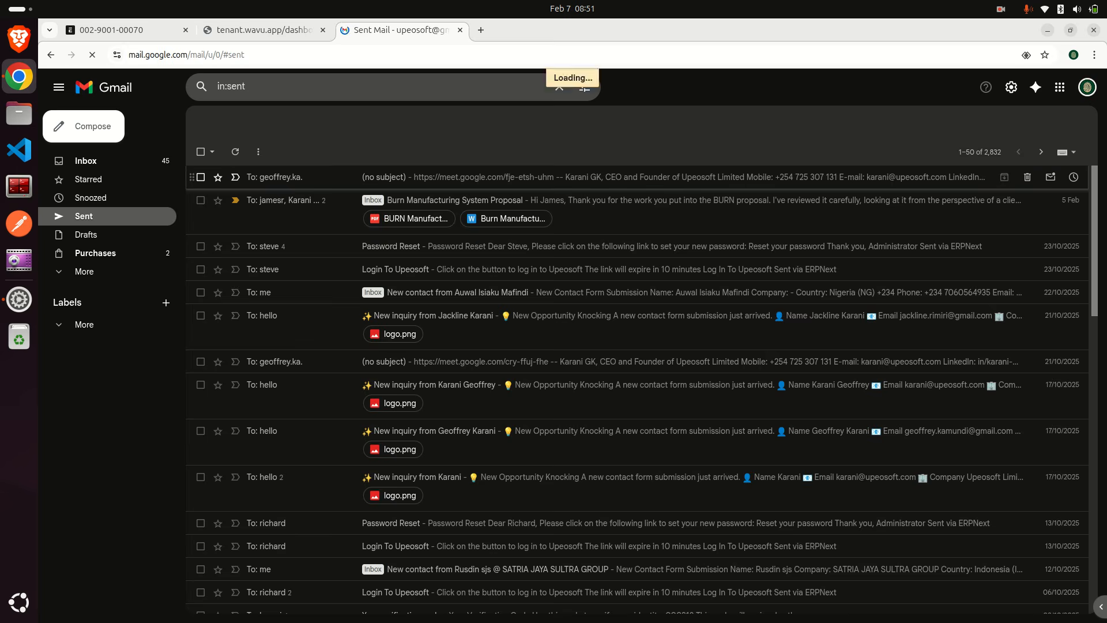
- Open the Meet link, close Gmail, and join call fje-etsh-uhm with camera and mic off
{"action": "left_click", "coordinate": [289, 206]}
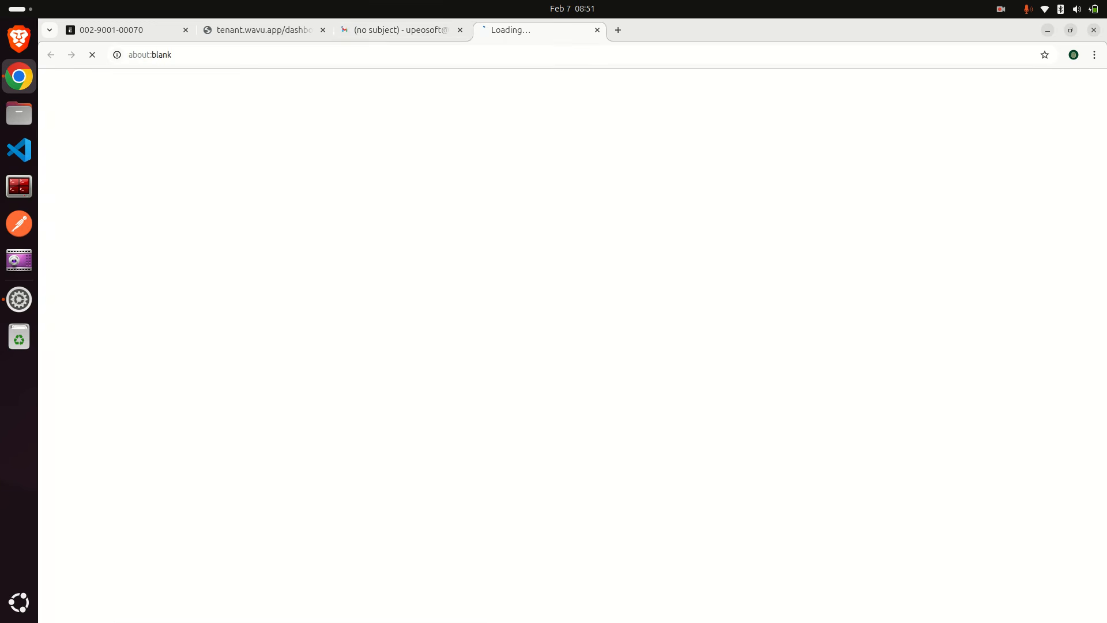
{"action": "left_click", "coordinate": [460, 30]}
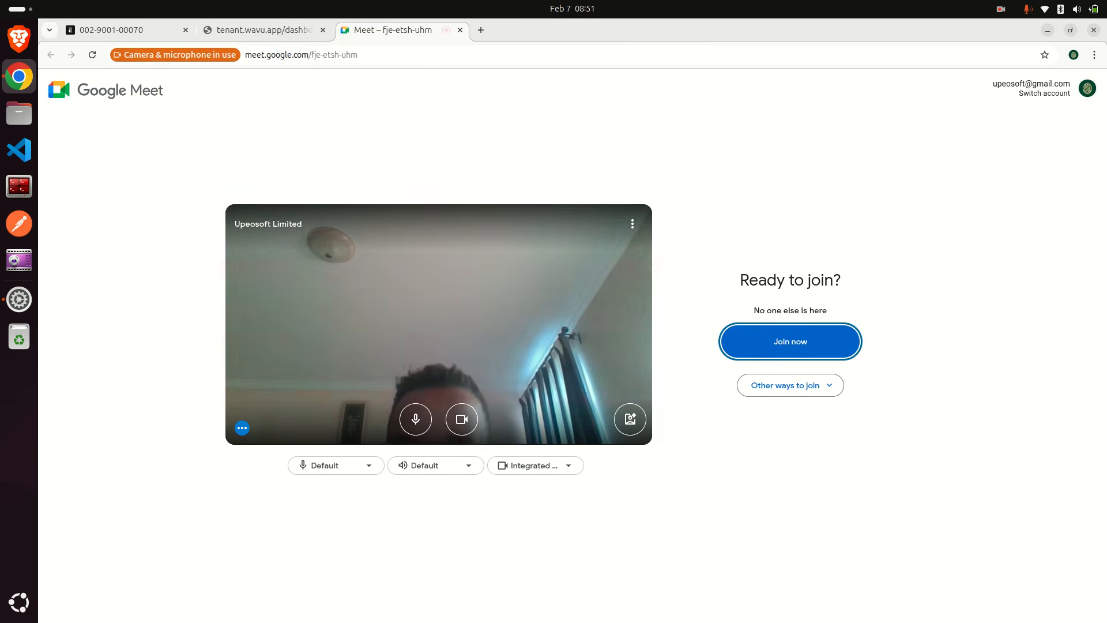
{"action": "key", "text": "ctrl+e"}
{"action": "key", "text": "ctrl+d"}
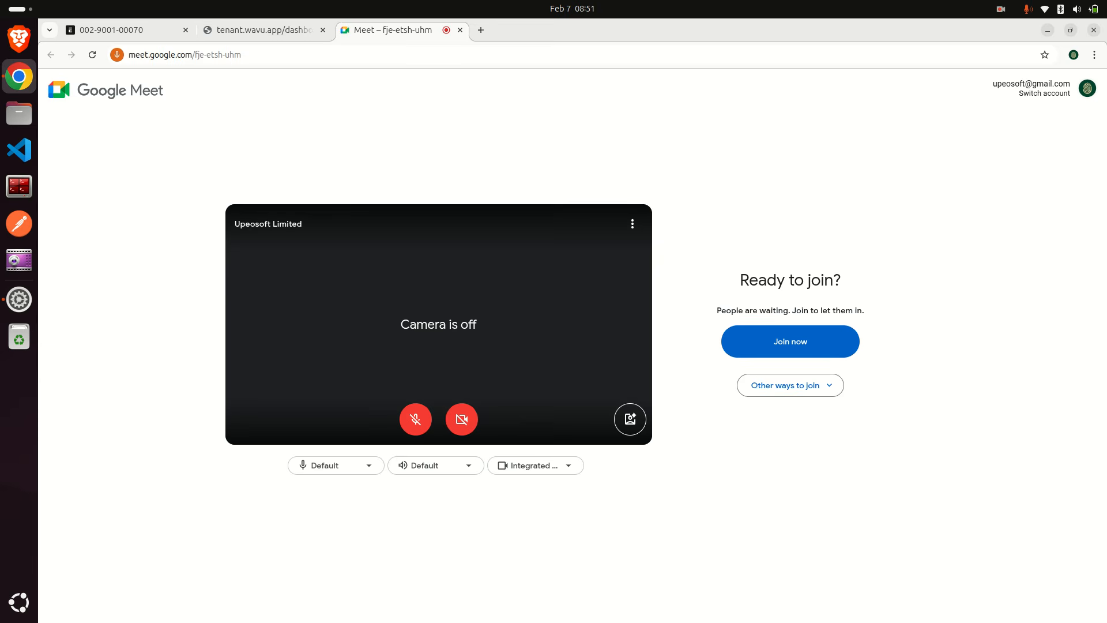
{"action": "left_click", "coordinate": [789, 341]}
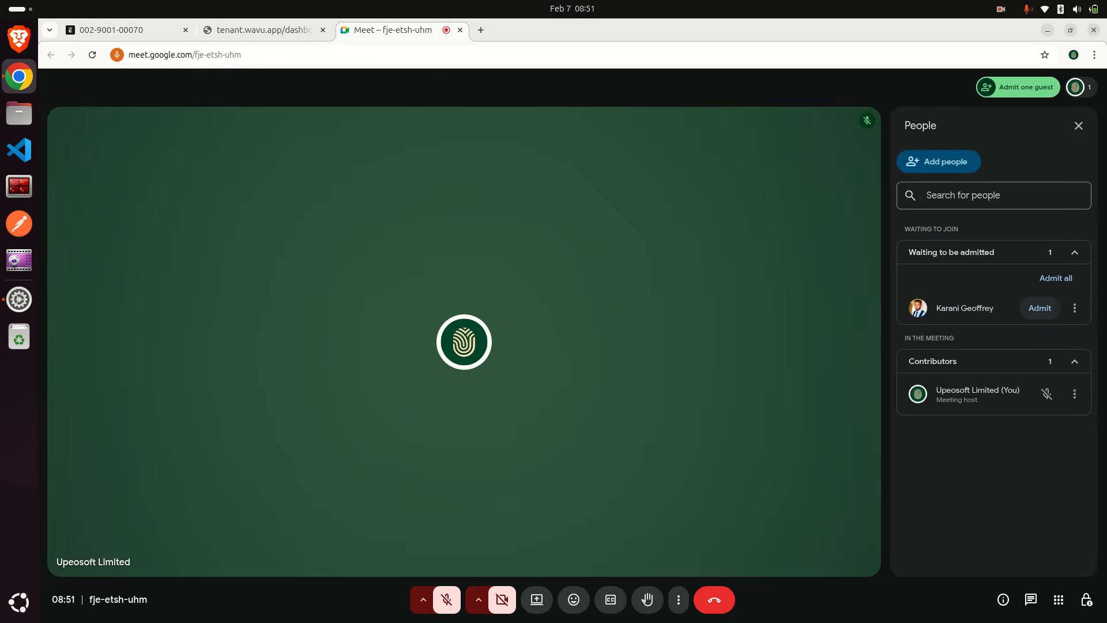
- Admit the waiting guest into the call and close the People panel
{"action": "left_click", "coordinate": [1039, 307]}
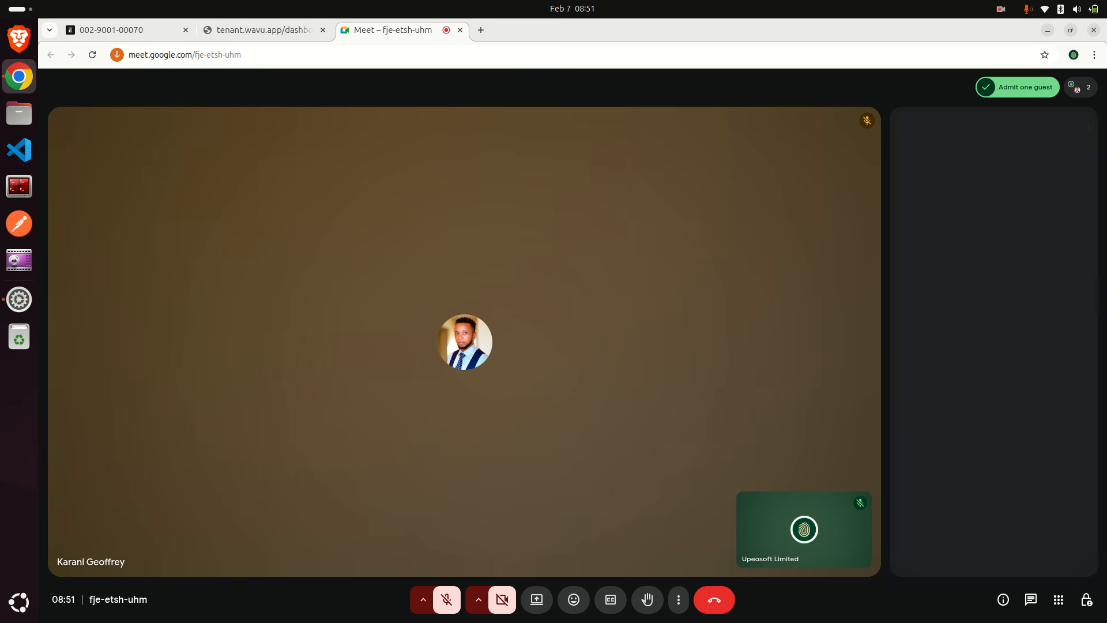
{"action": "left_click", "coordinate": [1078, 126]}
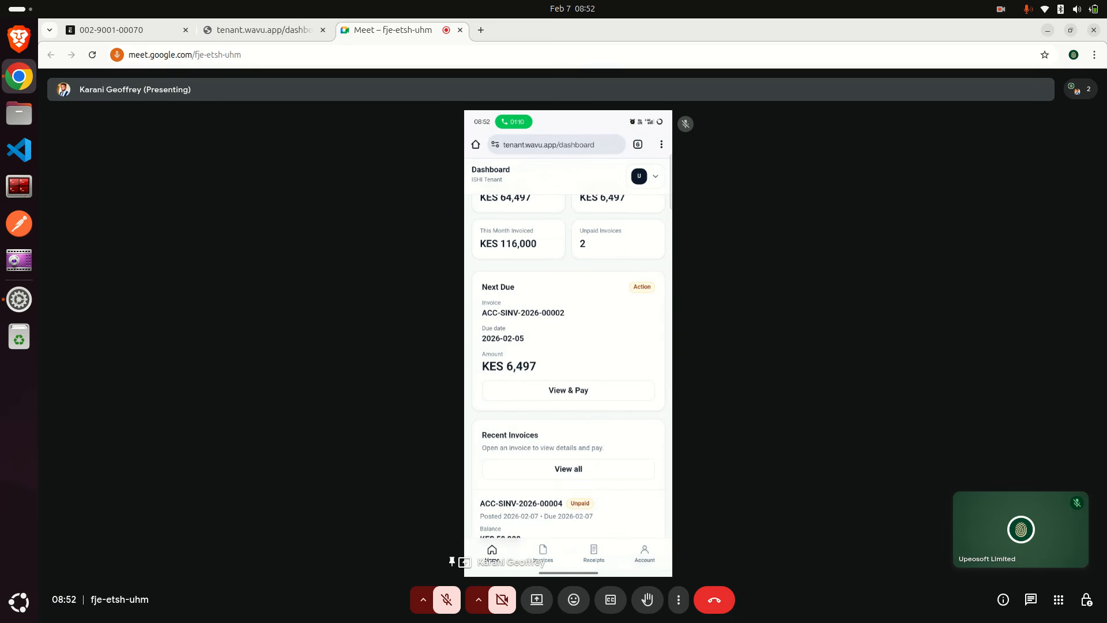
{"action": "left_click", "coordinate": [264, 30]}
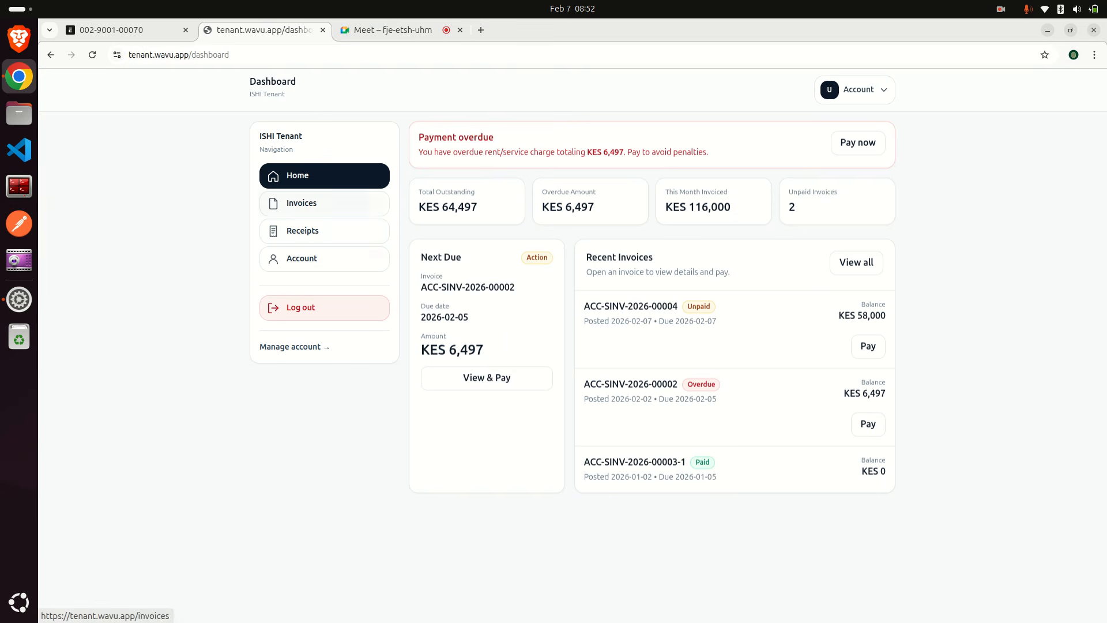
{"action": "left_click", "coordinate": [392, 30]}
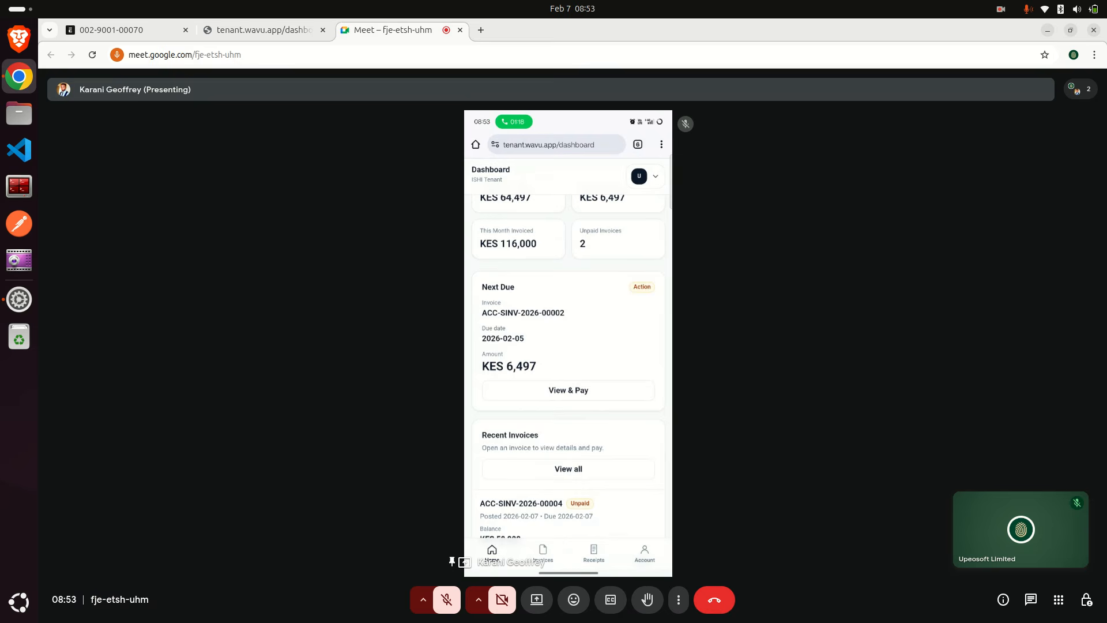
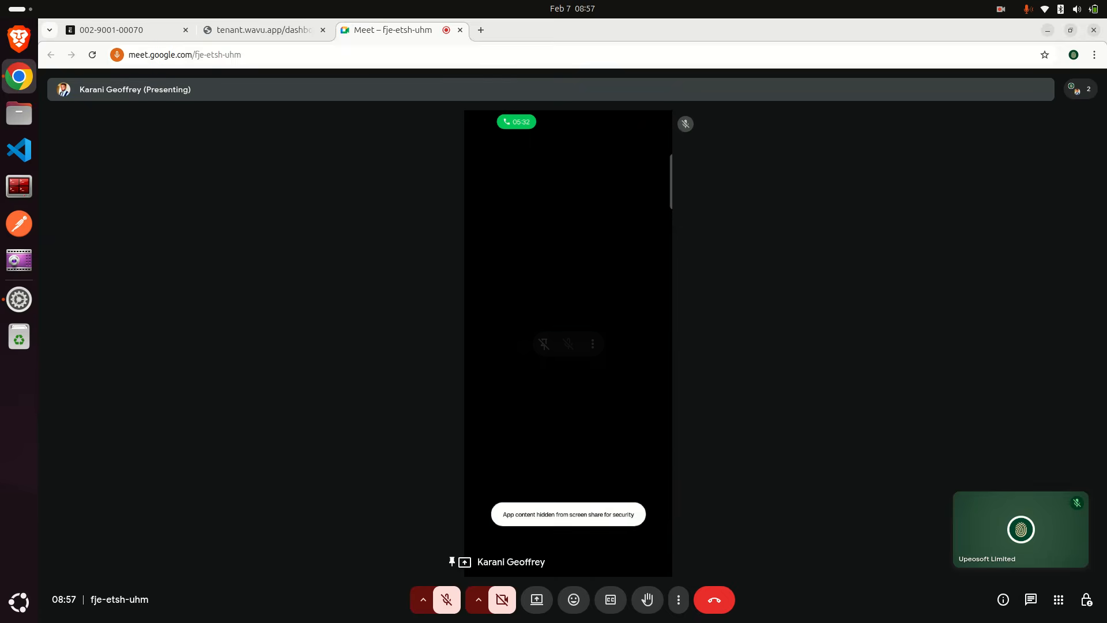
{"action": "left_click", "coordinate": [123, 30]}
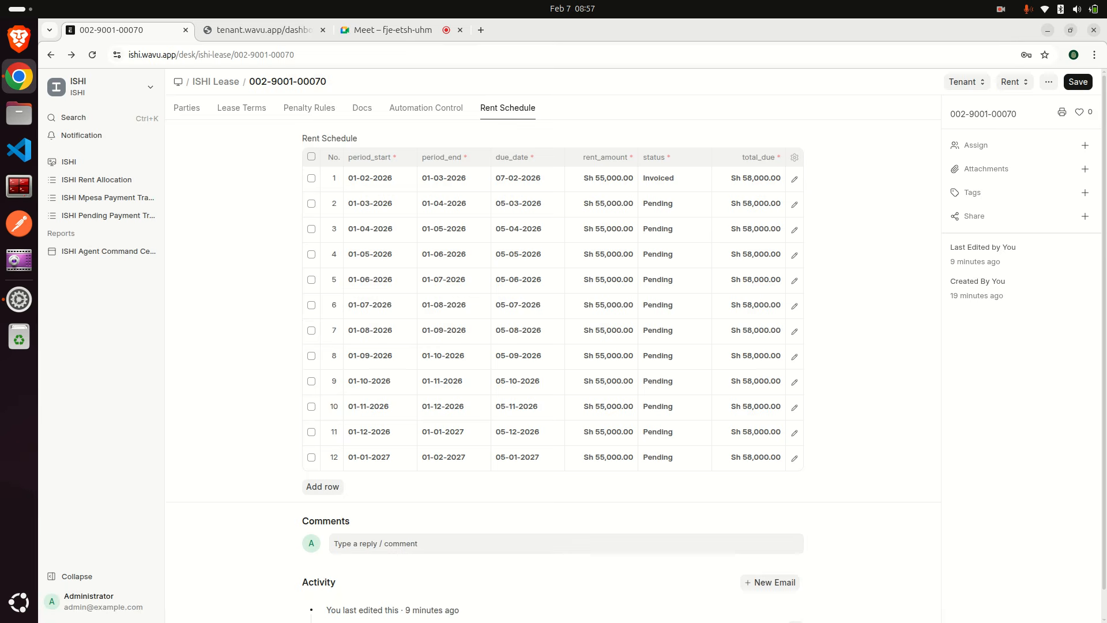
{"action": "right_click", "coordinate": [92, 197]}
{"action": "left_click", "coordinate": [115, 198]}
{"action": "left_click_drag", "start_coordinate": [243, 30], "coordinate": [161, 30]}
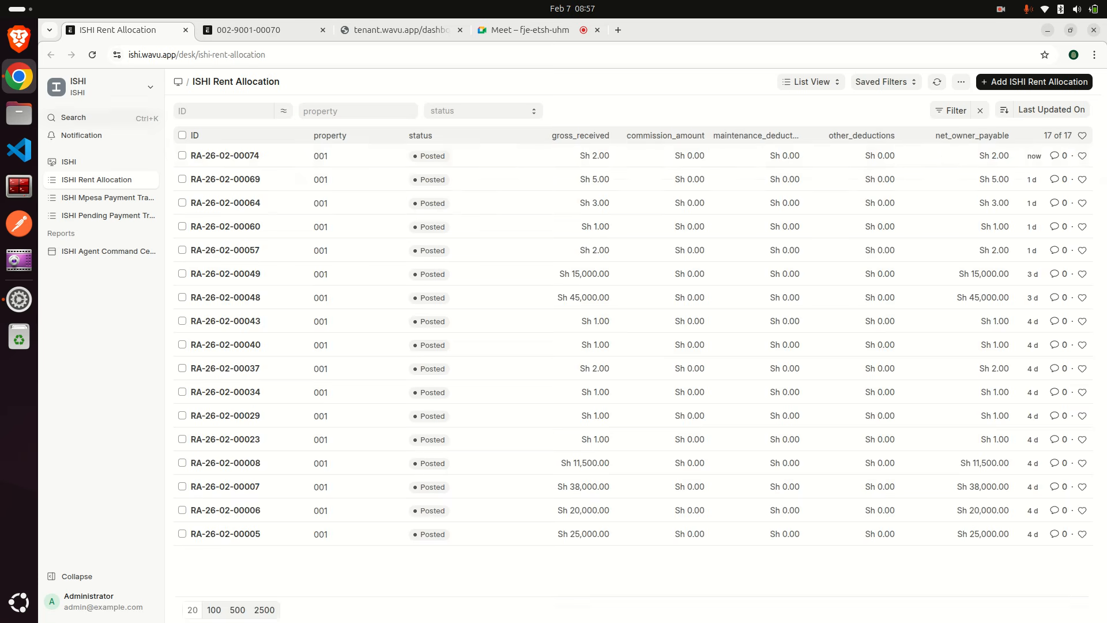
- Open property 002 (Juda Heights) from the ISHI Property List and view its Owner Payout Details
{"action": "key", "text": "ctrl+k"}
{"action": "key", "text": "Down"}
{"action": "key", "text": "Down"}
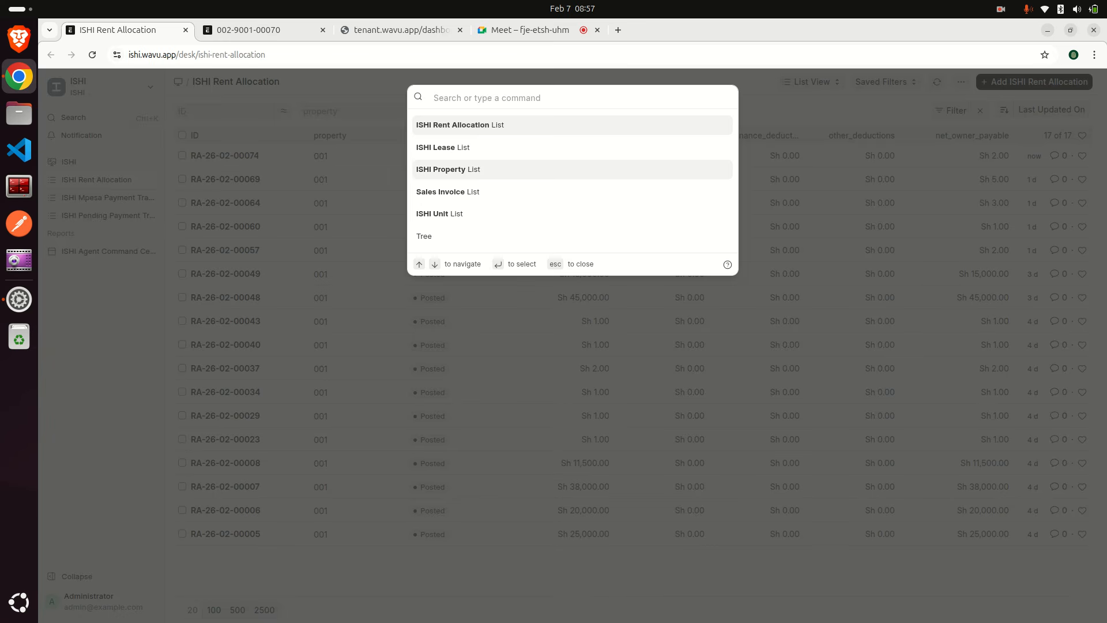
{"action": "key", "text": "Return"}
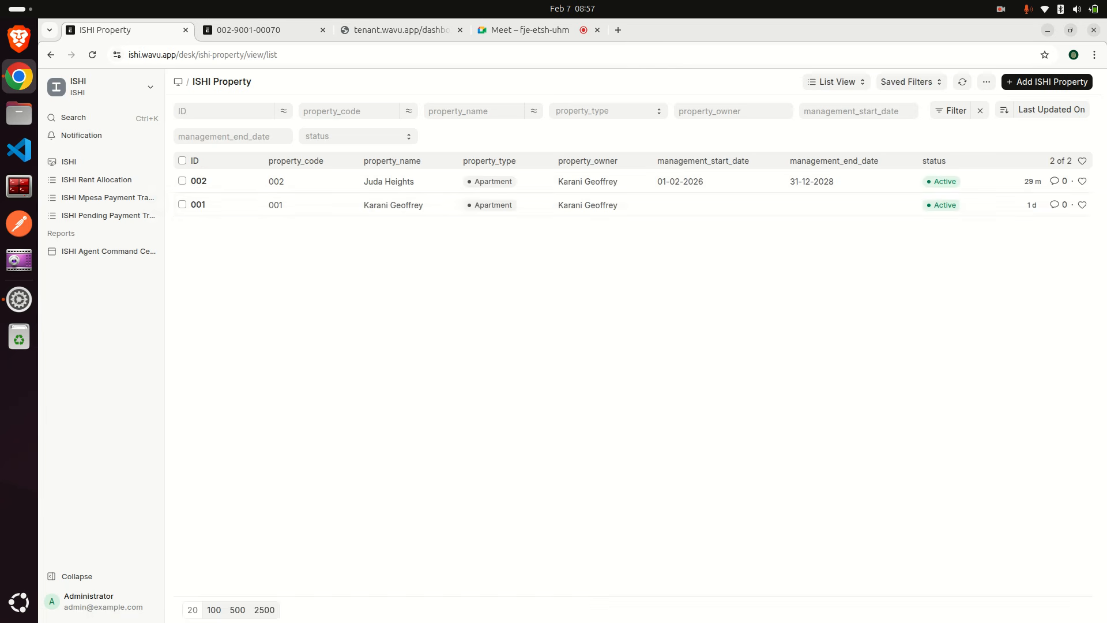
{"action": "left_click", "coordinate": [198, 181]}
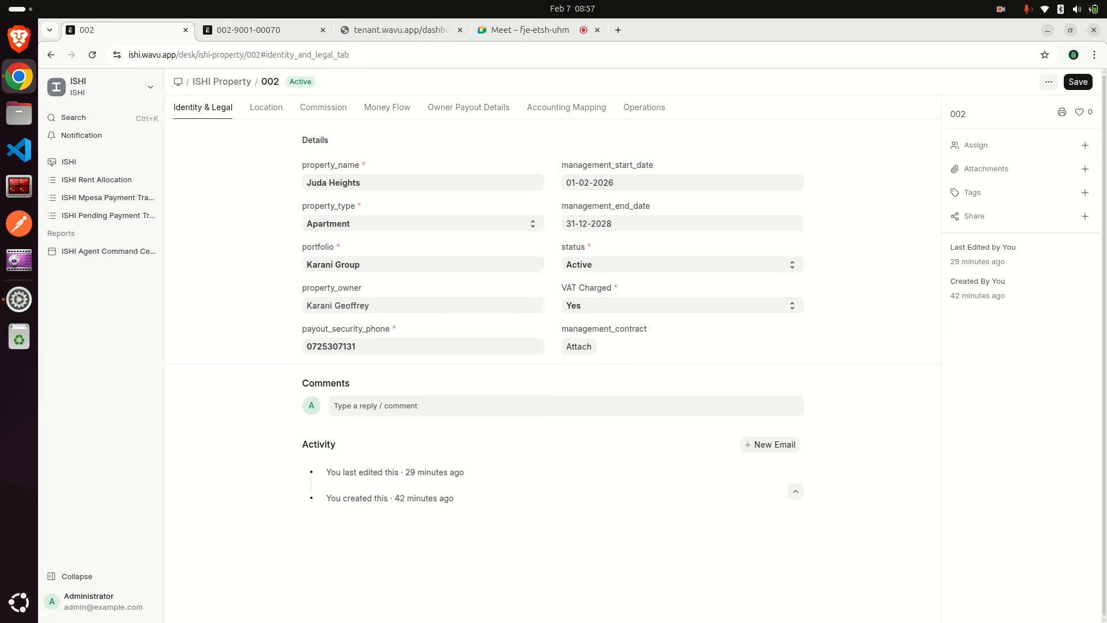
{"action": "left_click", "coordinate": [468, 108]}
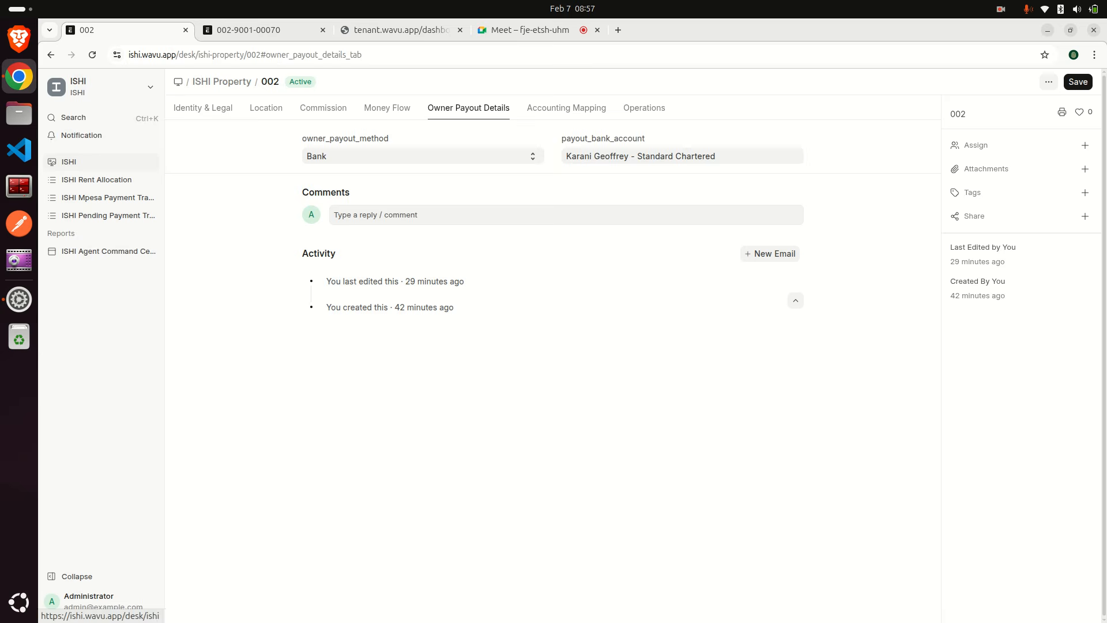
- Look up unit 002-9001 from the ISHI Unit List, then return to the list
{"action": "key", "text": "ctrl+k"}
{"action": "key", "text": "Up"}
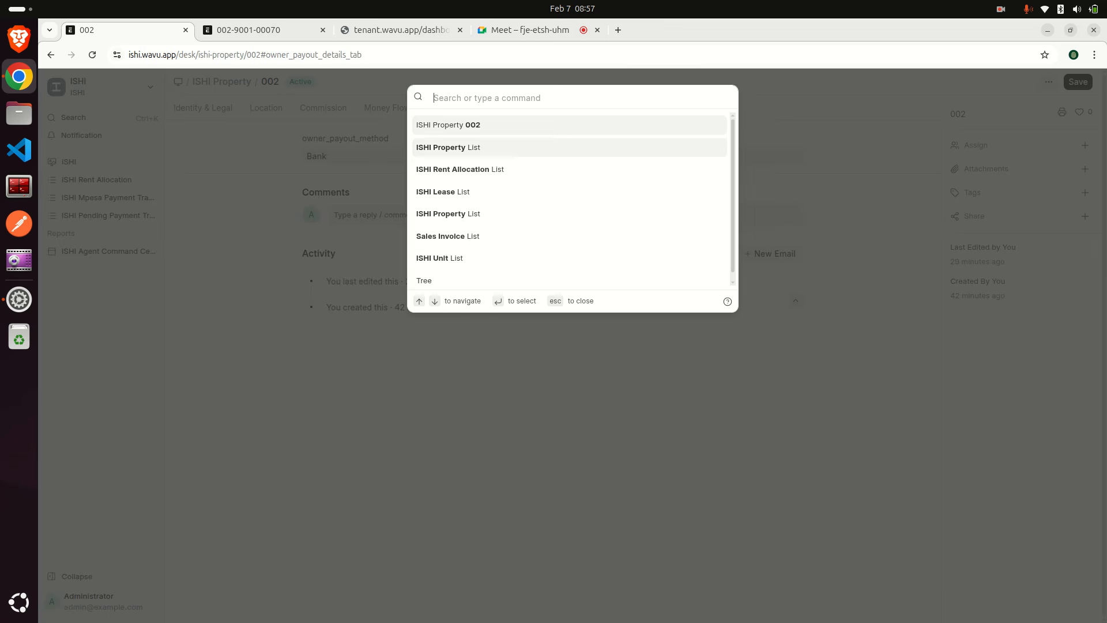
{"action": "key", "text": "Down"}
{"action": "key", "text": "Down"}
{"action": "key", "text": "Down"}
{"action": "key", "text": "Down"}
{"action": "key", "text": "Down"}
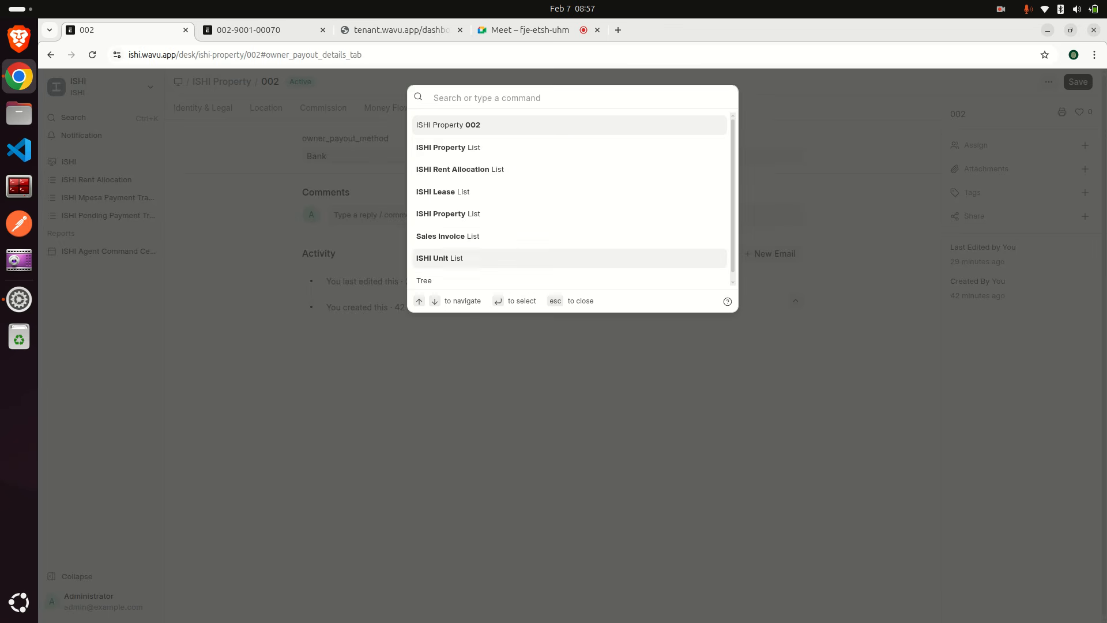
{"action": "key", "text": "Return"}
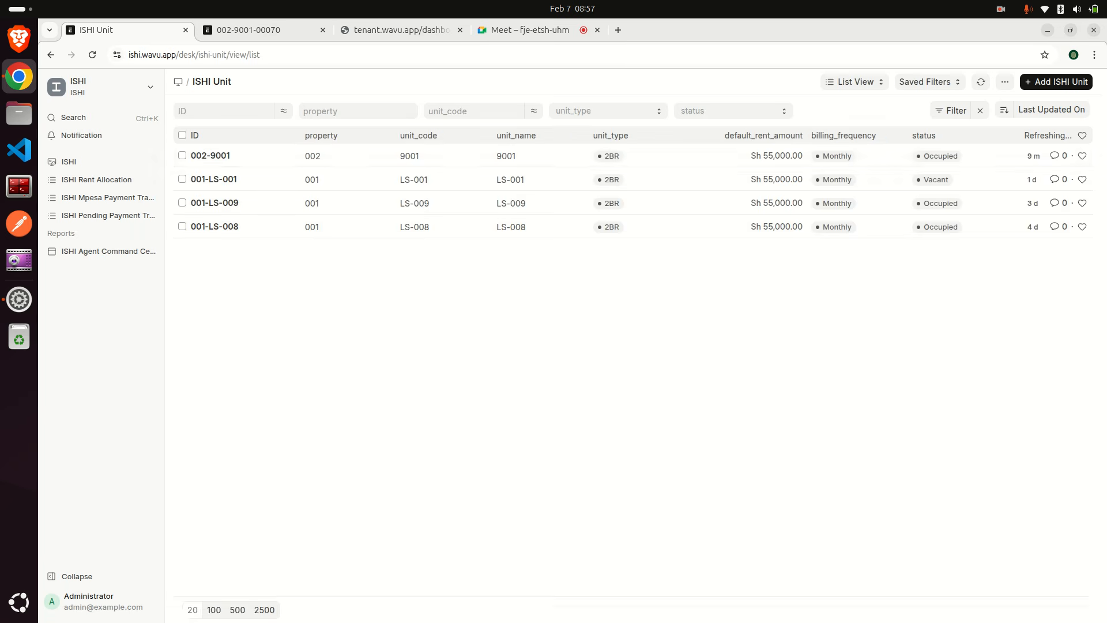
{"action": "left_click", "coordinate": [210, 156]}
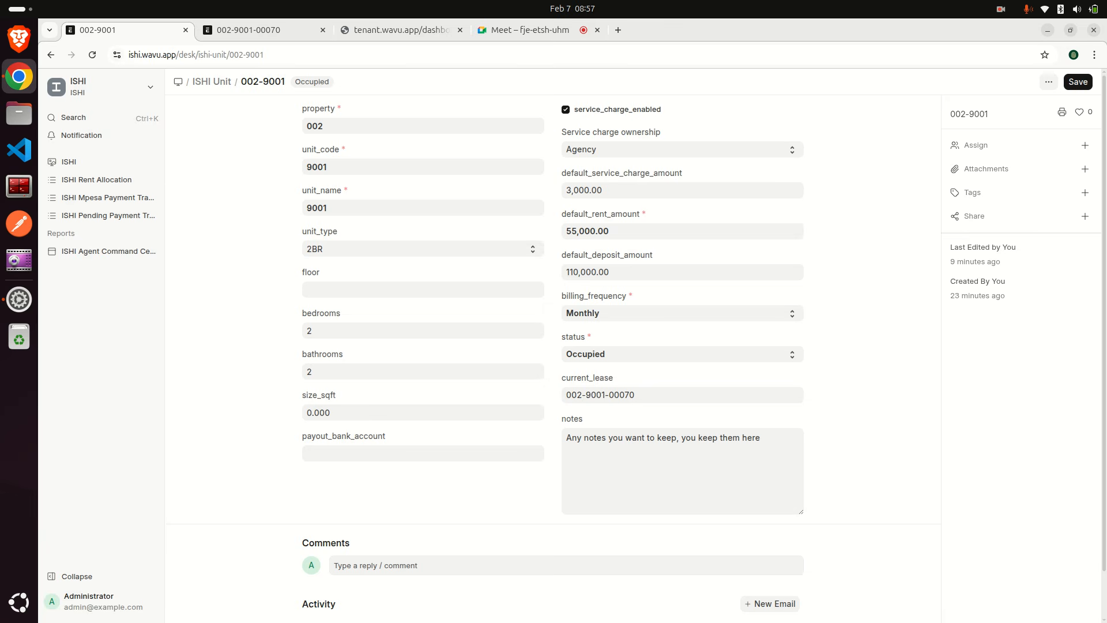
{"action": "left_click", "coordinate": [51, 54]}
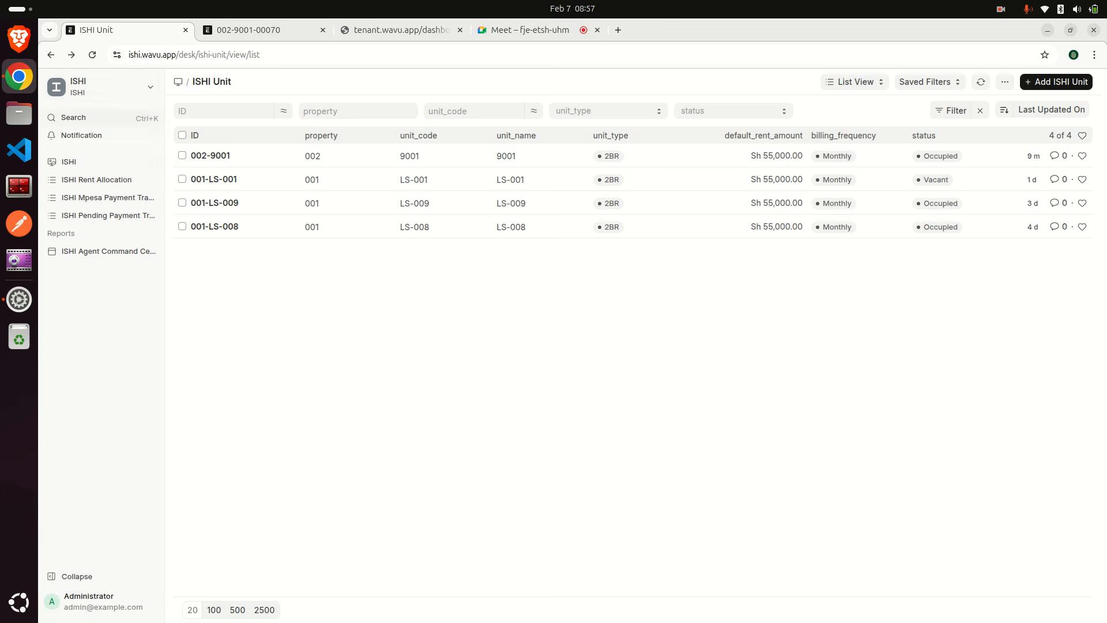
- Review property 001's Bank owner payout and accounting mapping, then return to the lease tab
{"action": "key", "text": "ctrl+k"}
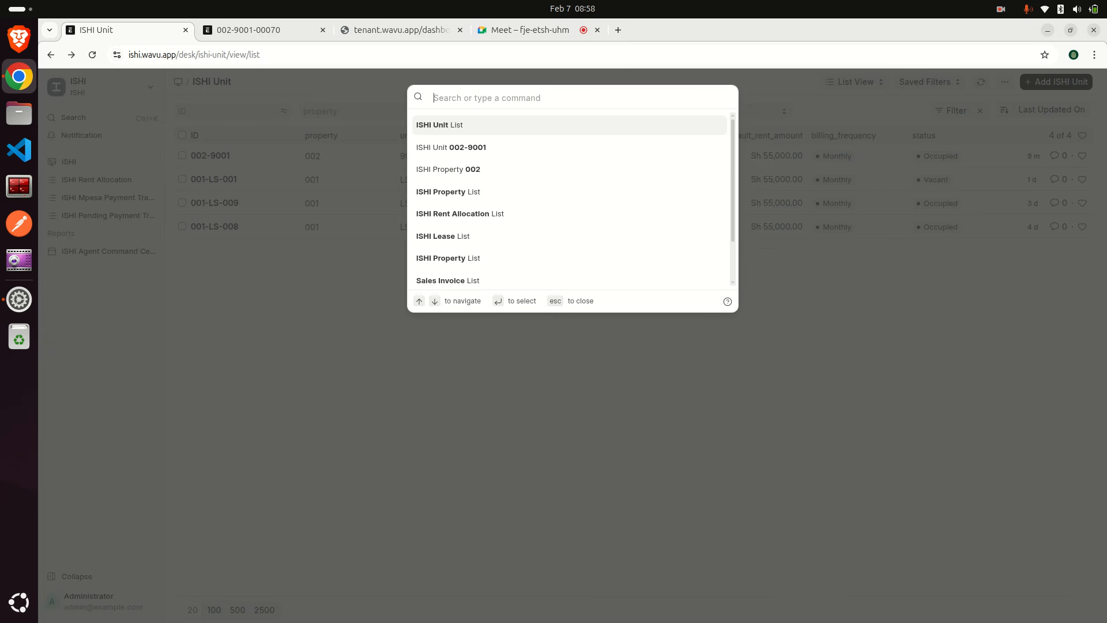
{"action": "key", "text": "Down"}
{"action": "key", "text": "Down"}
{"action": "key", "text": "Down"}
{"action": "key", "text": "Return"}
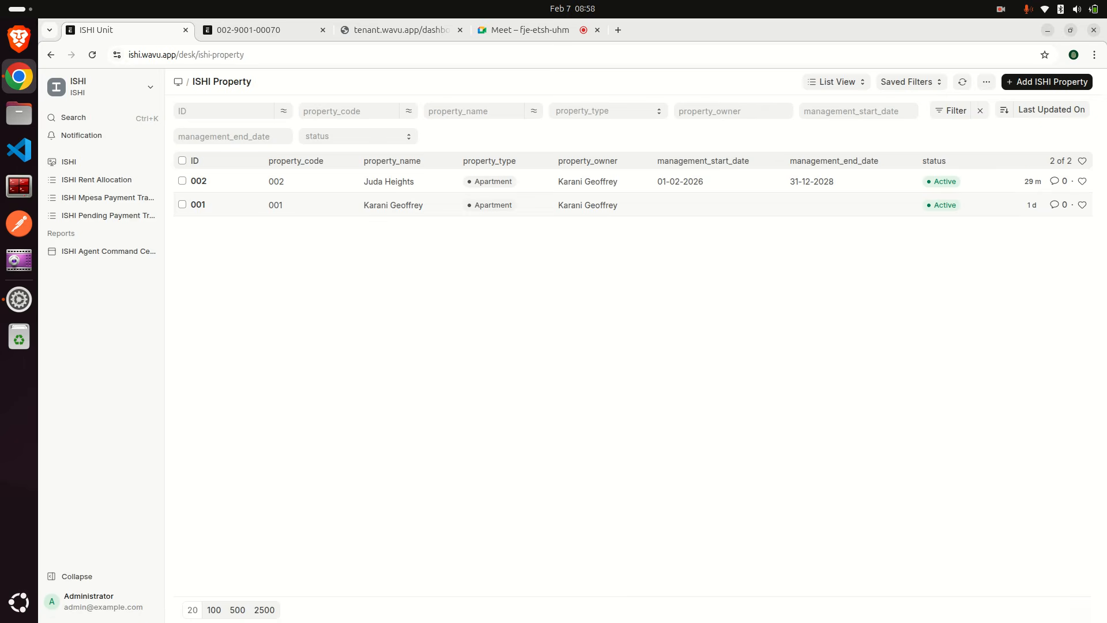
{"action": "left_click", "coordinate": [198, 205]}
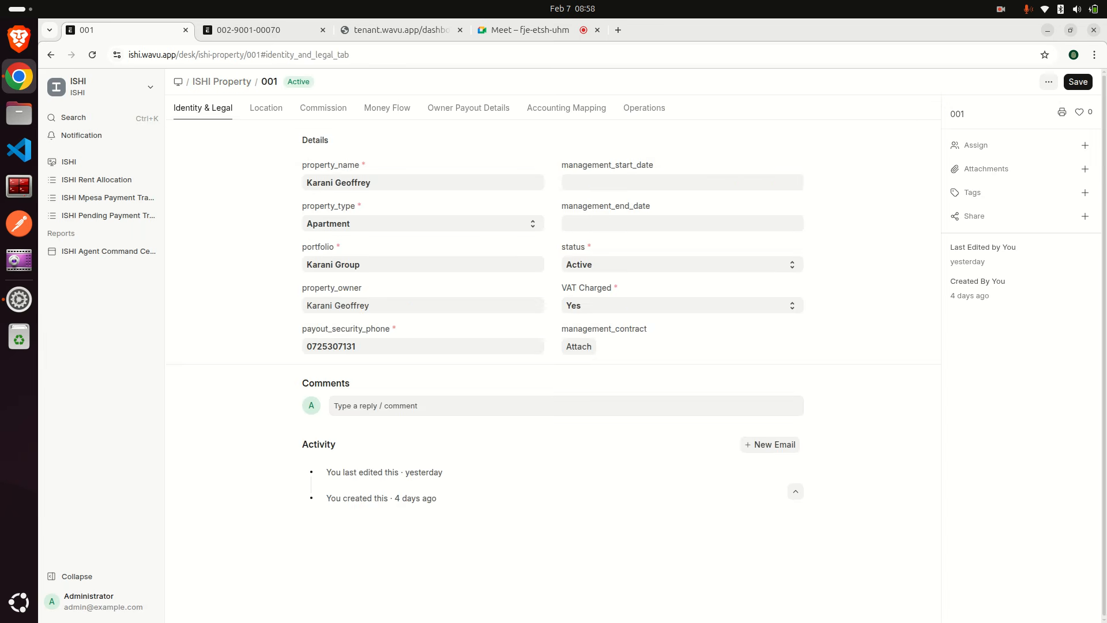
{"action": "left_click", "coordinate": [468, 107]}
{"action": "left_click", "coordinate": [566, 108]}
{"action": "left_click", "coordinate": [468, 108]}
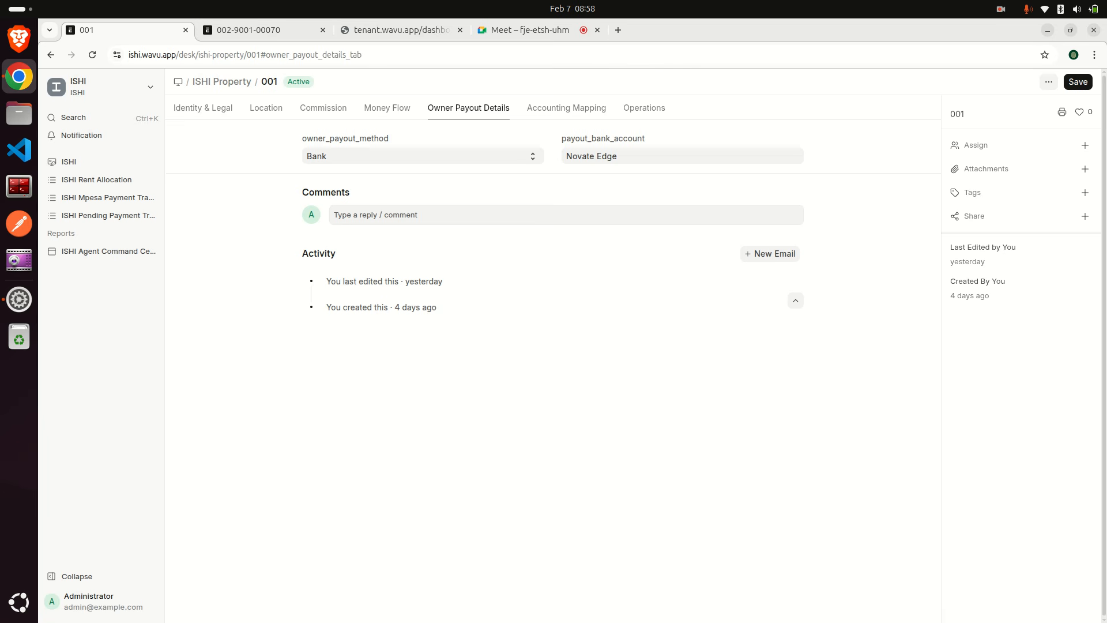
{"action": "left_click_drag", "start_coordinate": [561, 138], "coordinate": [645, 139]}
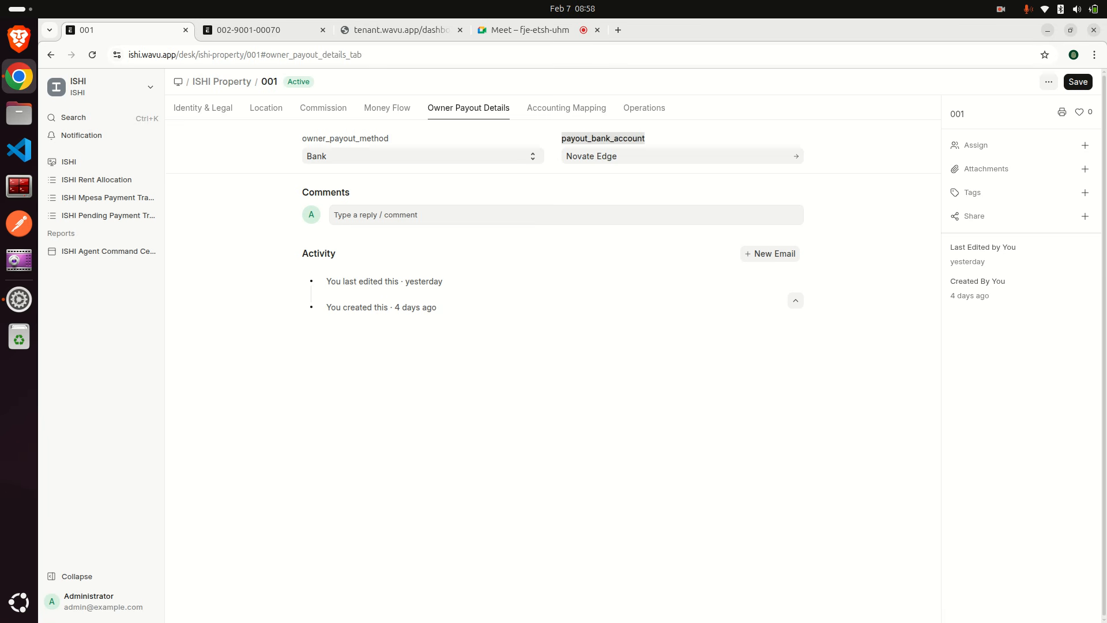
{"action": "key", "text": "ctrl+Tab"}
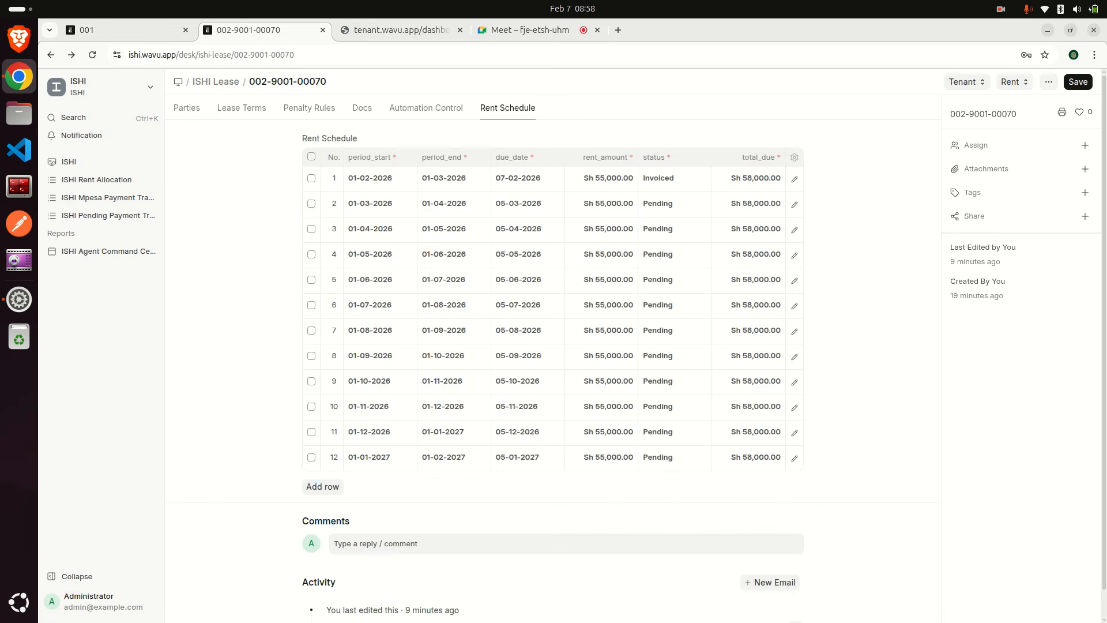
- Correct the search 'sdales in' to 'sales in' and open the Sales Invoice list
{"action": "key", "text": "ctrl+k"}
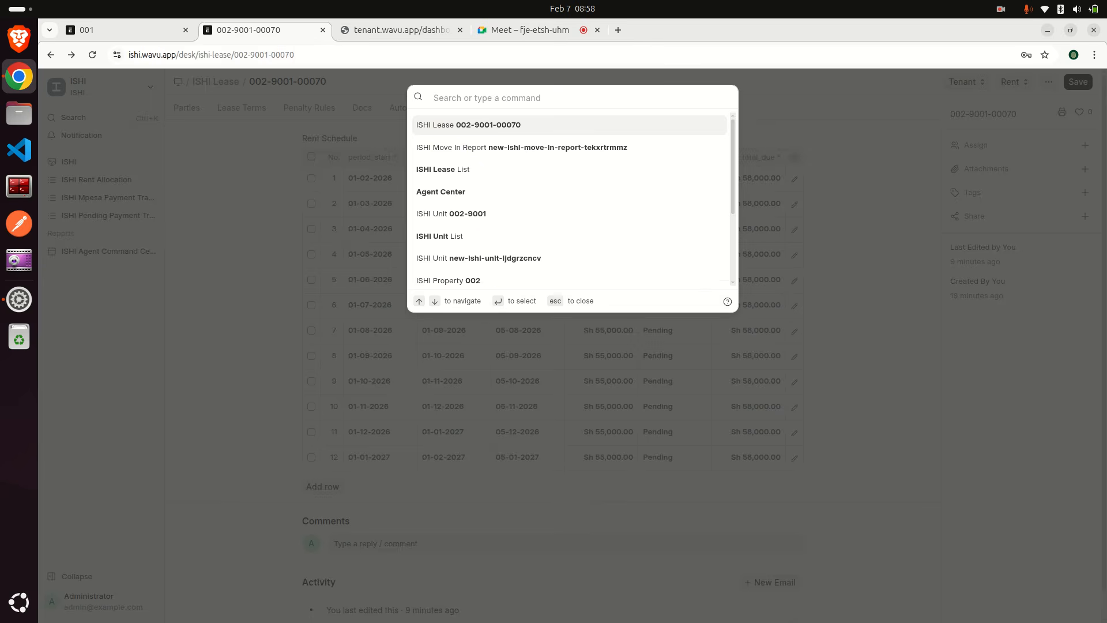
{"action": "key", "text": "ctrl+shift+Tab"}
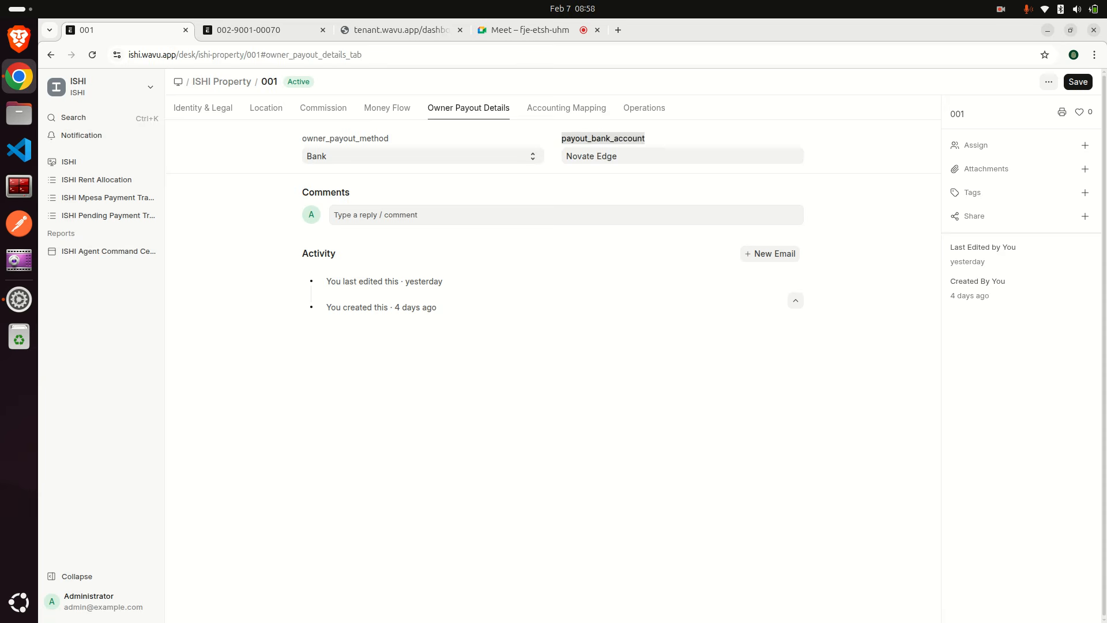
{"action": "key", "text": "ctrl+k"}
{"action": "type", "text": "sda"}
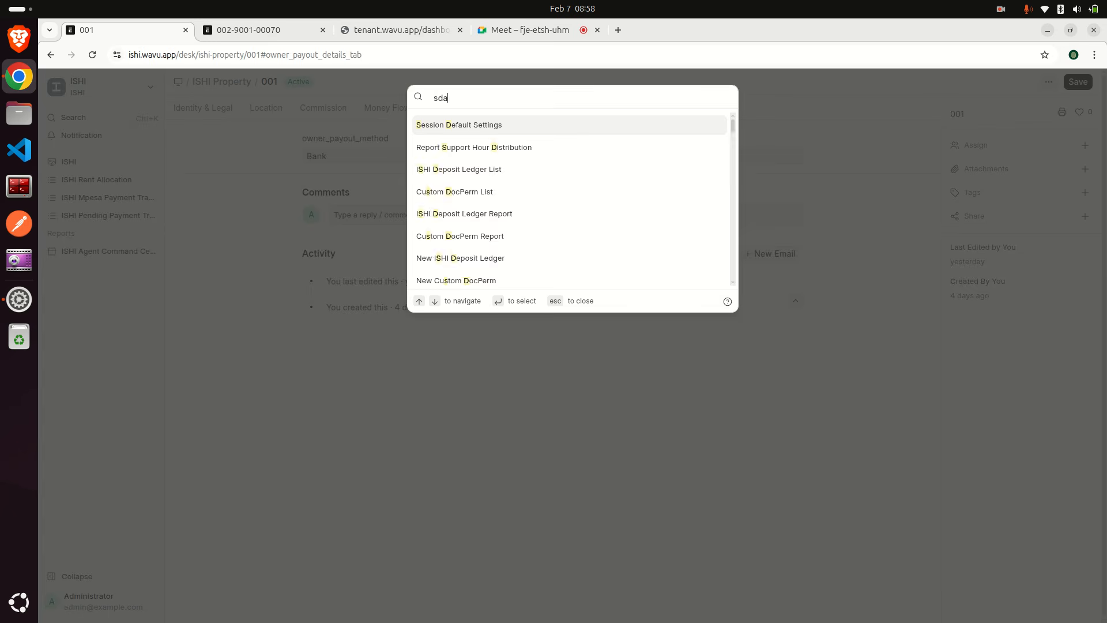
{"action": "type", "text": "les in"}
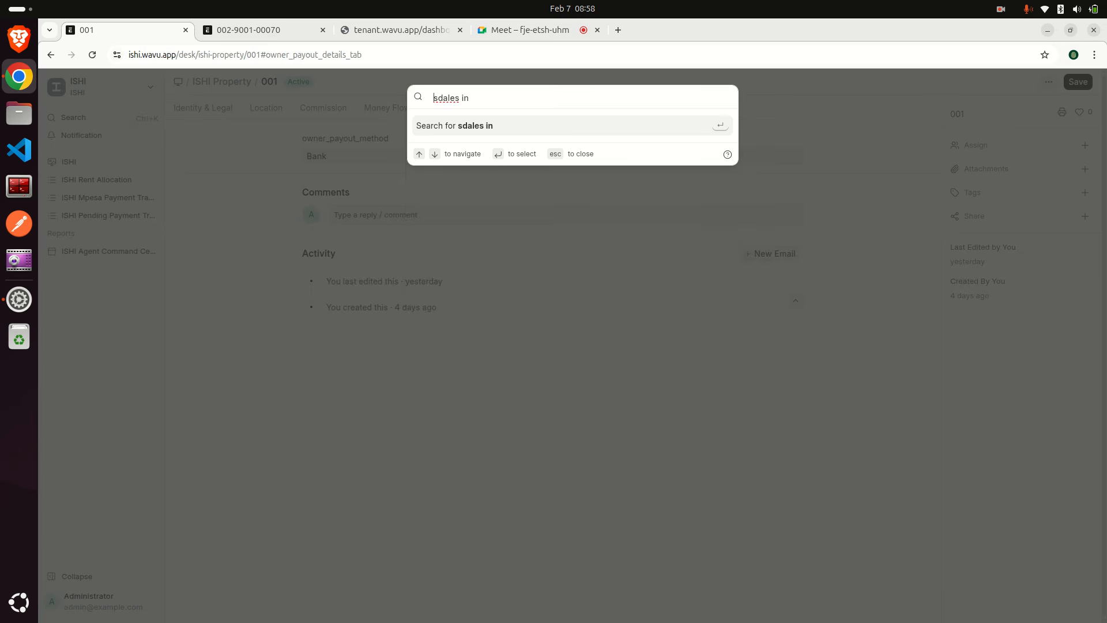
{"action": "double_click", "coordinate": [443, 98]}
{"action": "type", "text": "sales"}
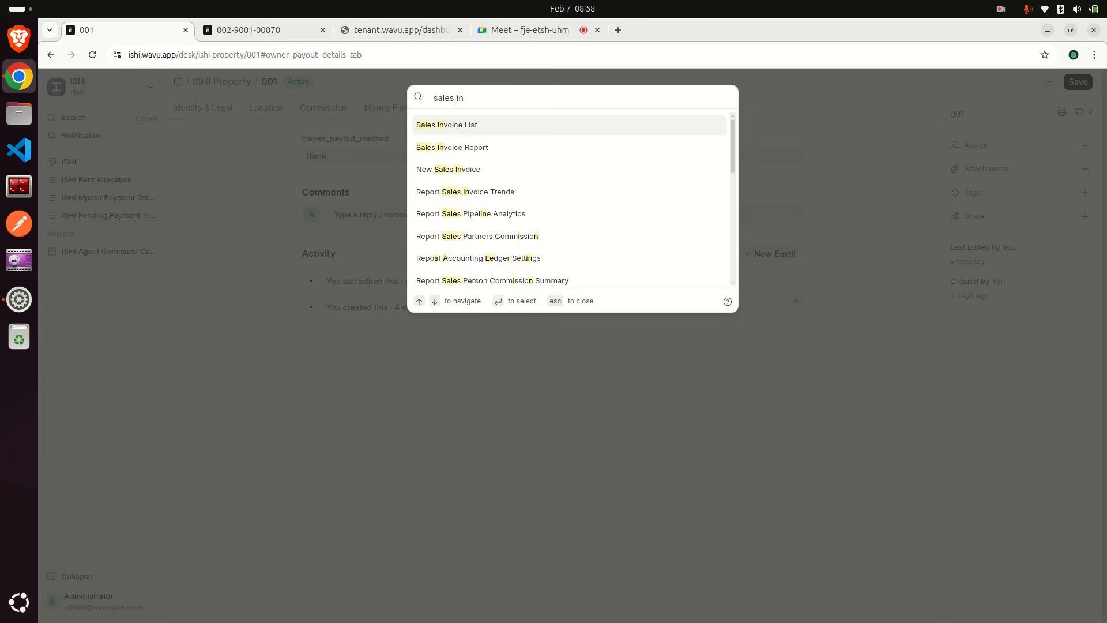
{"action": "key", "text": "Return"}
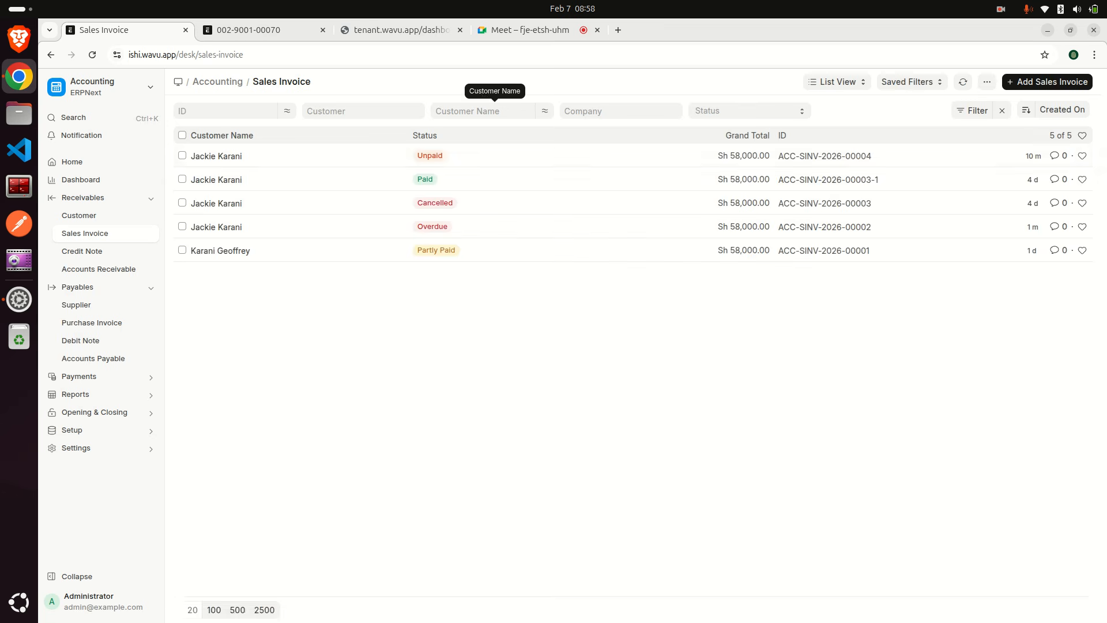
- Open invoice ACC-SINV-2026-00004 and its linked property, reload the property page, then go back
{"action": "left_click", "coordinate": [216, 156]}
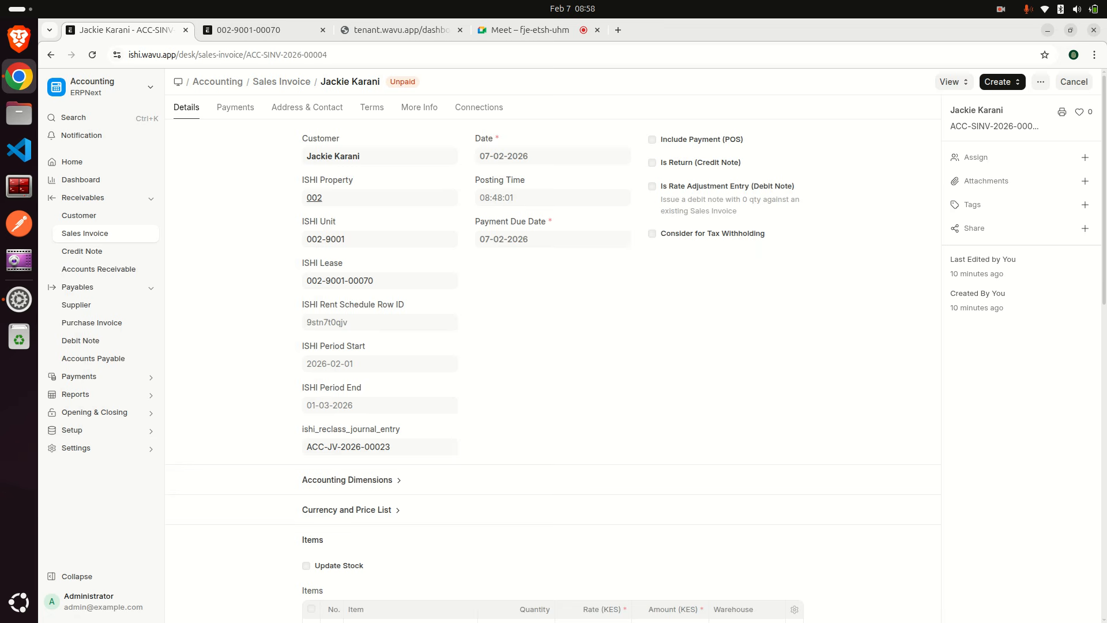
{"action": "left_click", "coordinate": [314, 197]}
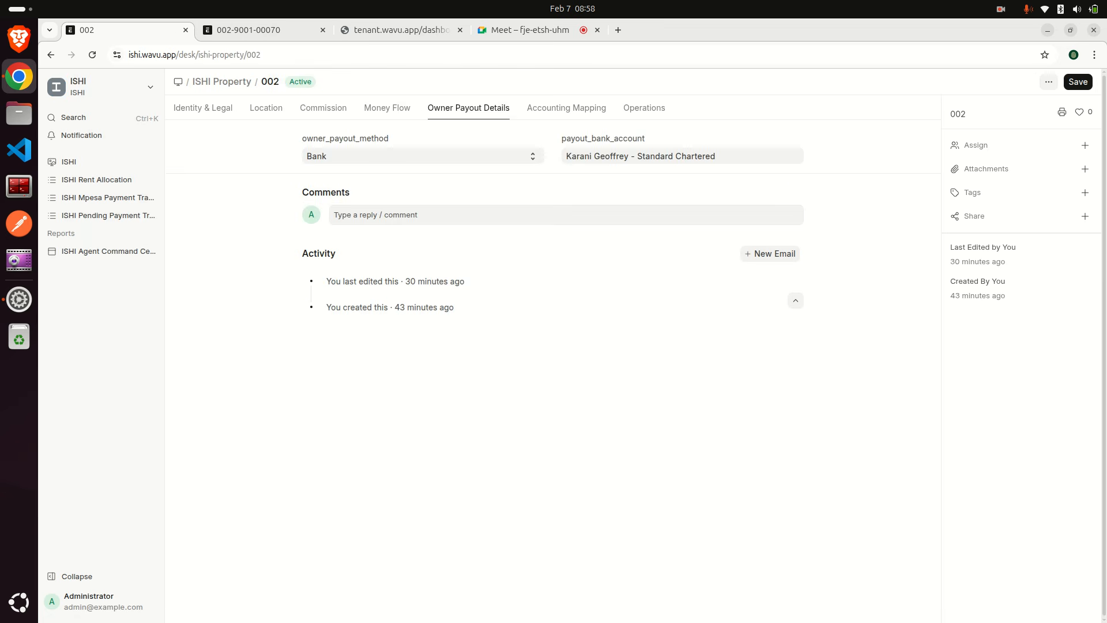
{"action": "right_click", "coordinate": [196, 269]}
{"action": "left_click", "coordinate": [237, 318]}
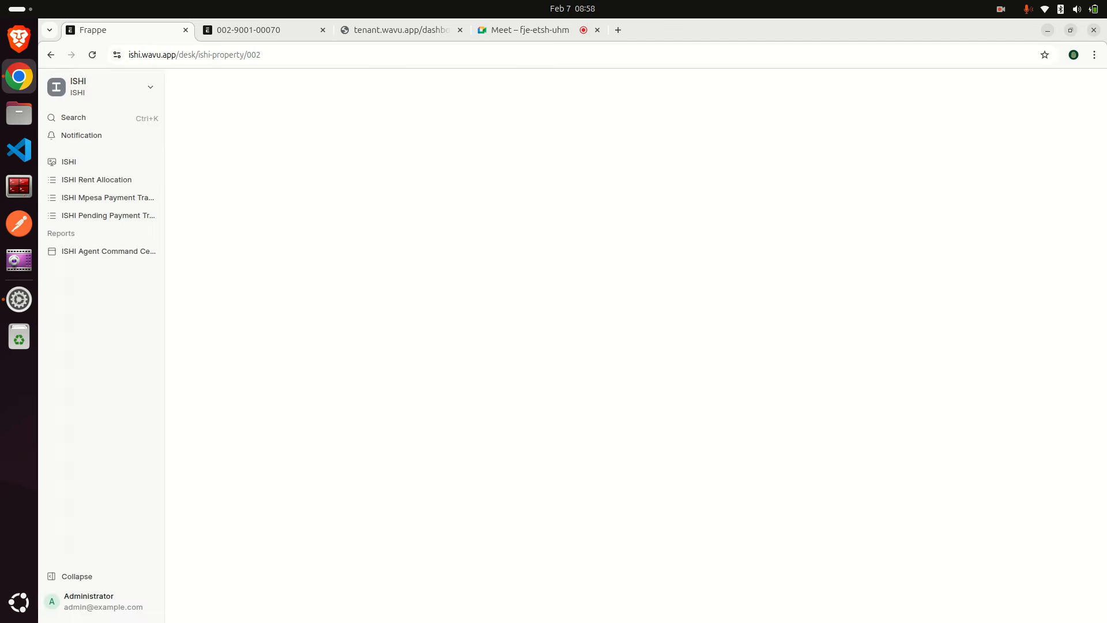
{"action": "left_click", "coordinate": [50, 54]}
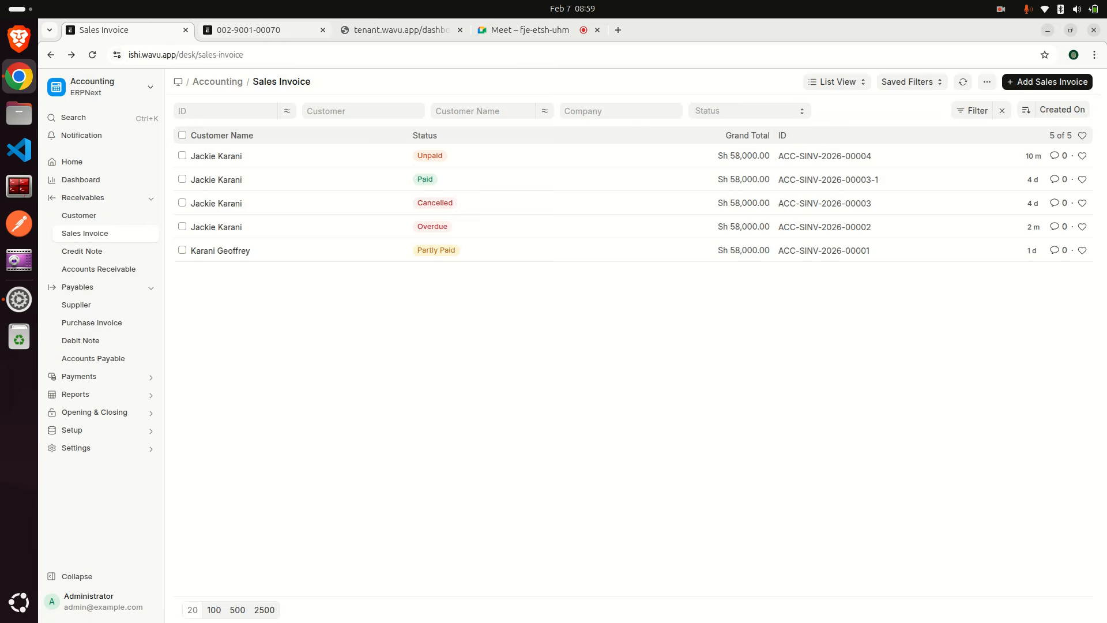
- Confirm ACC-SINV-2026-00004 shows 58,000.00 outstanding, then open overdue invoice ACC-SINV-2026-00002
{"action": "left_click", "coordinate": [260, 30]}
{"action": "key", "text": "Escape"}
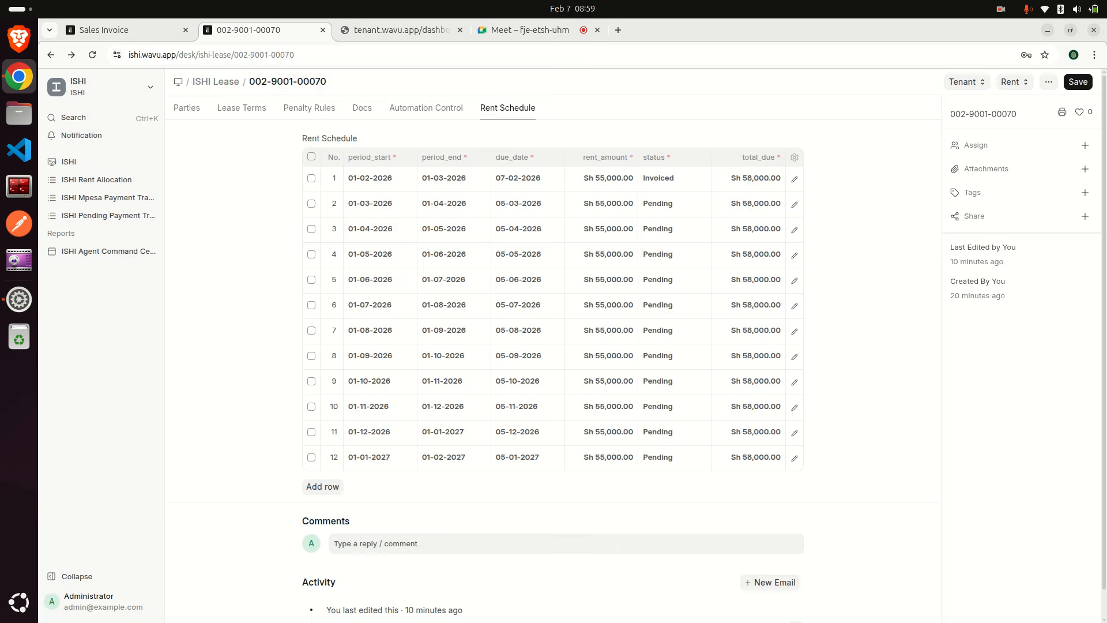
{"action": "left_click", "coordinate": [118, 30]}
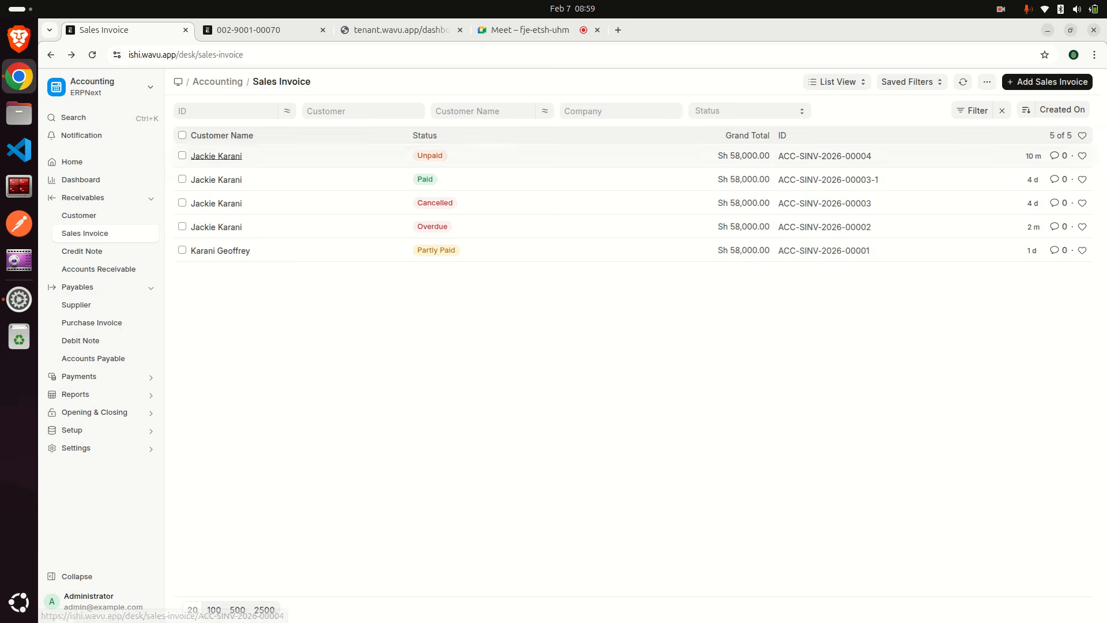
{"action": "left_click", "coordinate": [216, 155]}
{"action": "scroll", "coordinate": [216, 156], "scroll_direction": "down", "scroll_amount": 8}
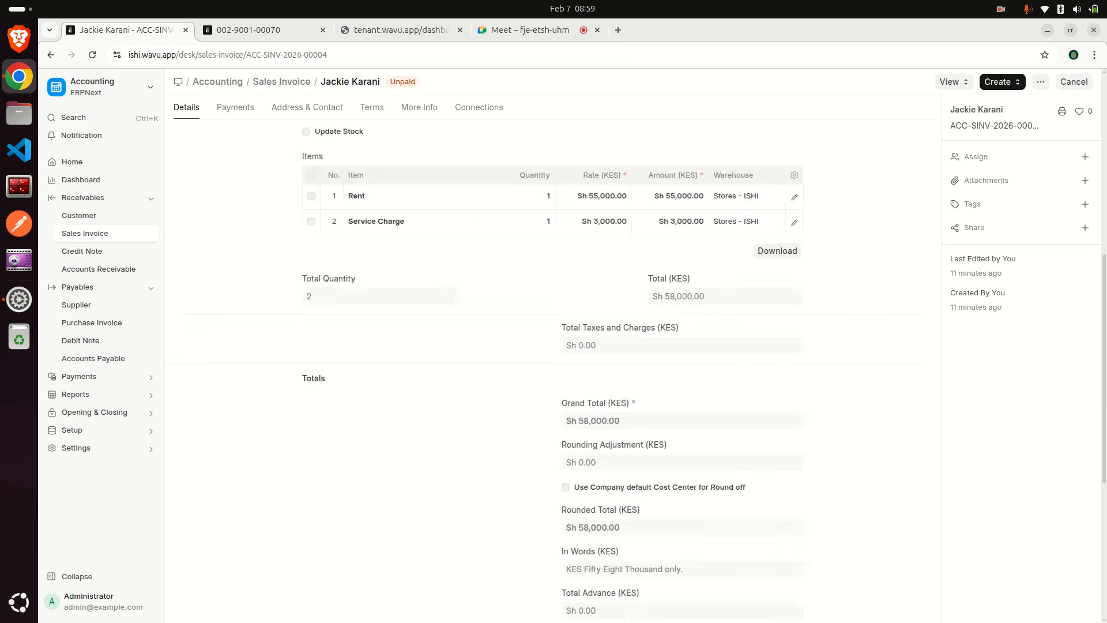
{"action": "scroll", "coordinate": [553, 369], "scroll_direction": "down", "scroll_amount": 6}
{"action": "left_click_drag", "start_coordinate": [578, 330], "coordinate": [618, 331]}
{"action": "key", "text": "alt+Left"}
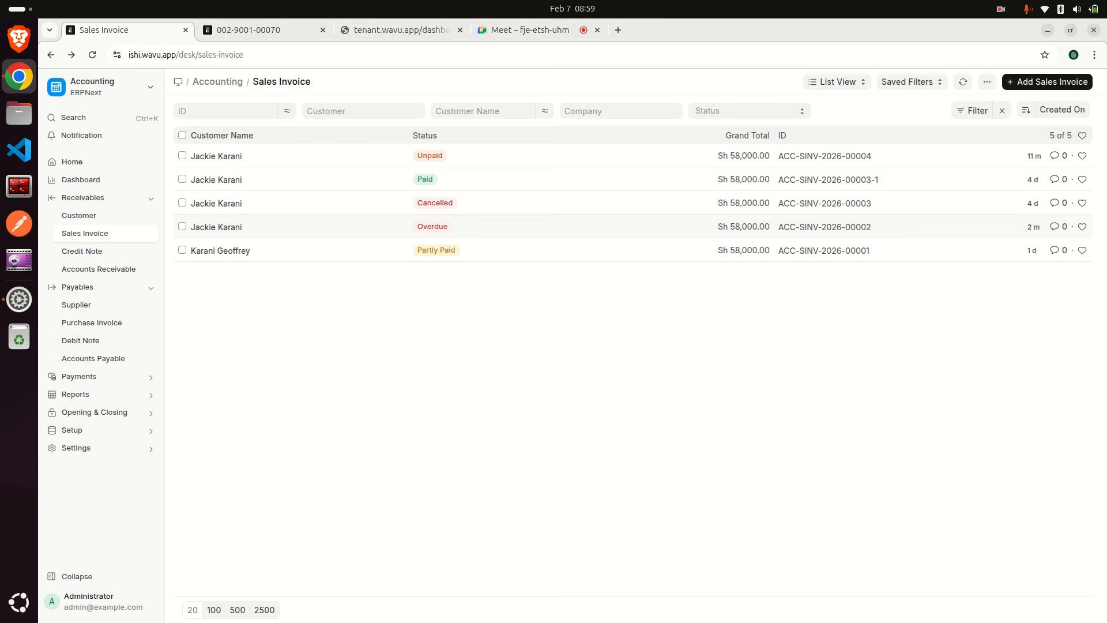
{"action": "left_click", "coordinate": [217, 227]}
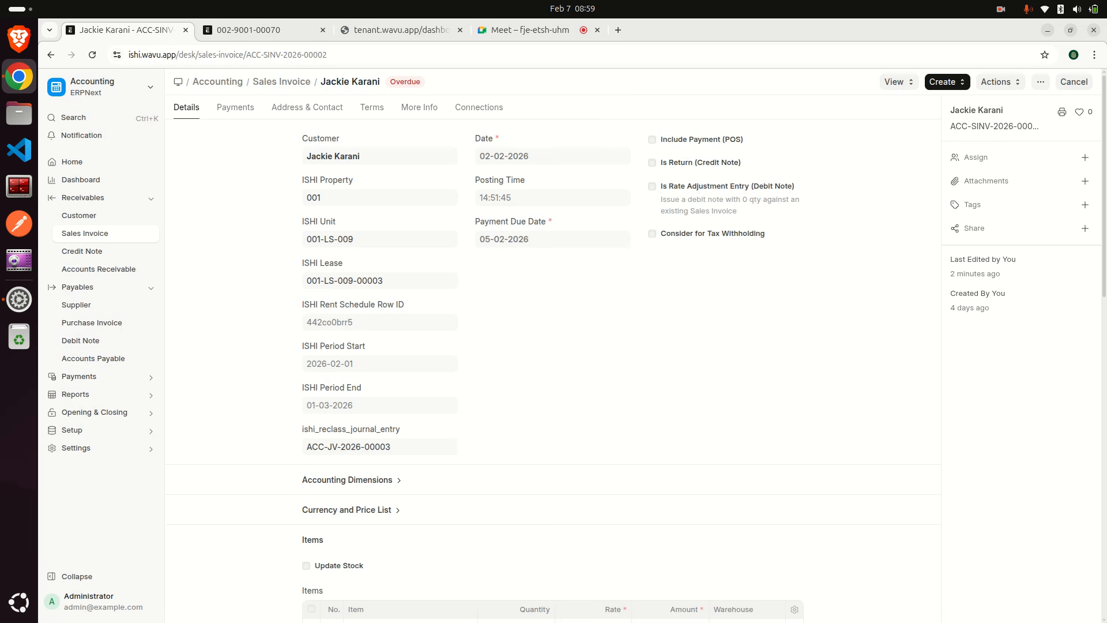
{"action": "left_click_drag", "start_coordinate": [302, 180], "coordinate": [343, 180]}
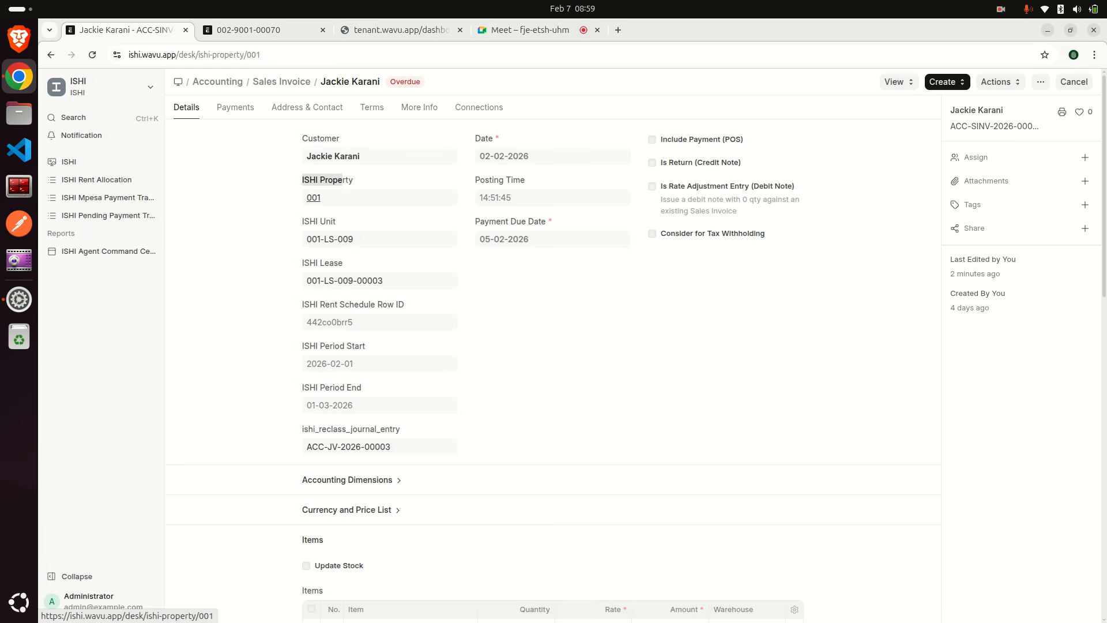
- Open the invoice's property 001 to check its owner payout, then cycle through to the tenant dashboard and Meet call
{"action": "left_click", "coordinate": [313, 198]}
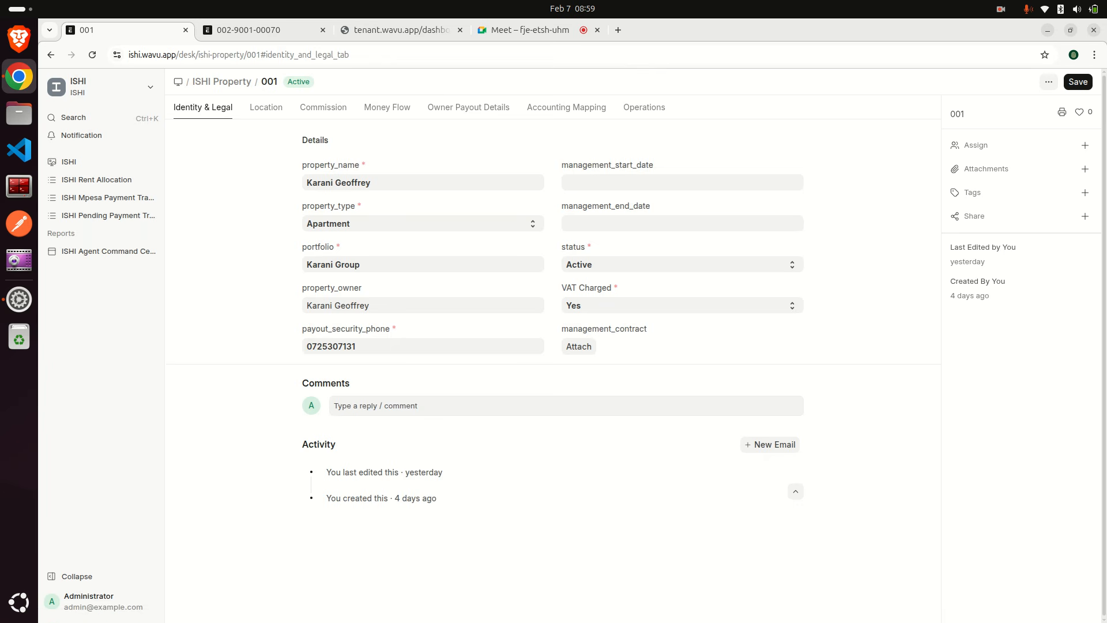
{"action": "left_click", "coordinate": [566, 108]}
{"action": "left_click", "coordinate": [468, 107]}
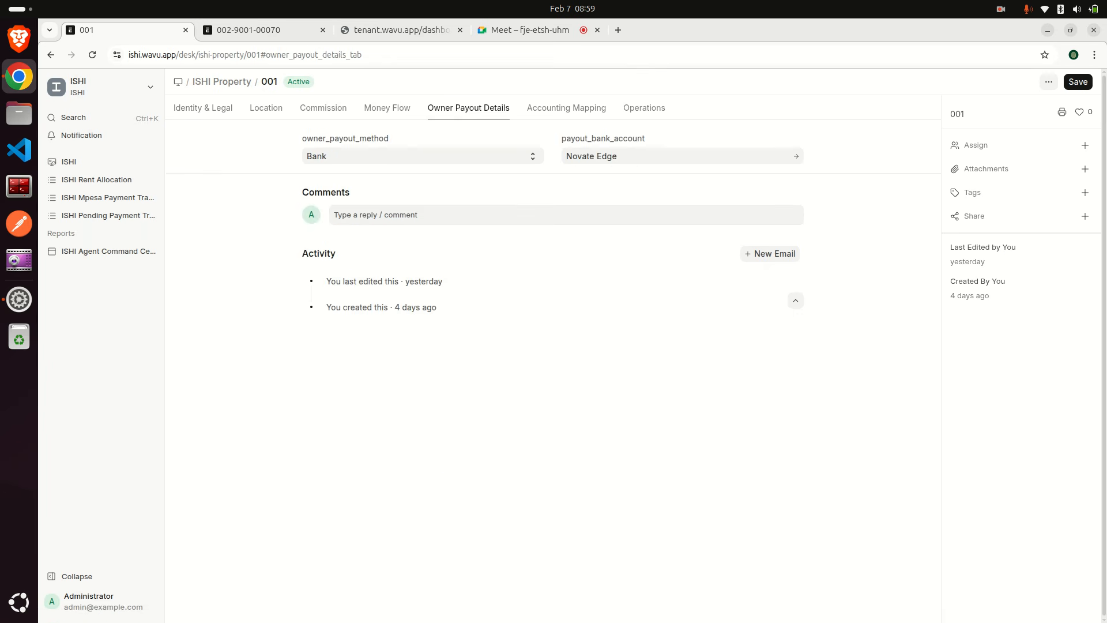
{"action": "key", "text": "ctrl+Tab"}
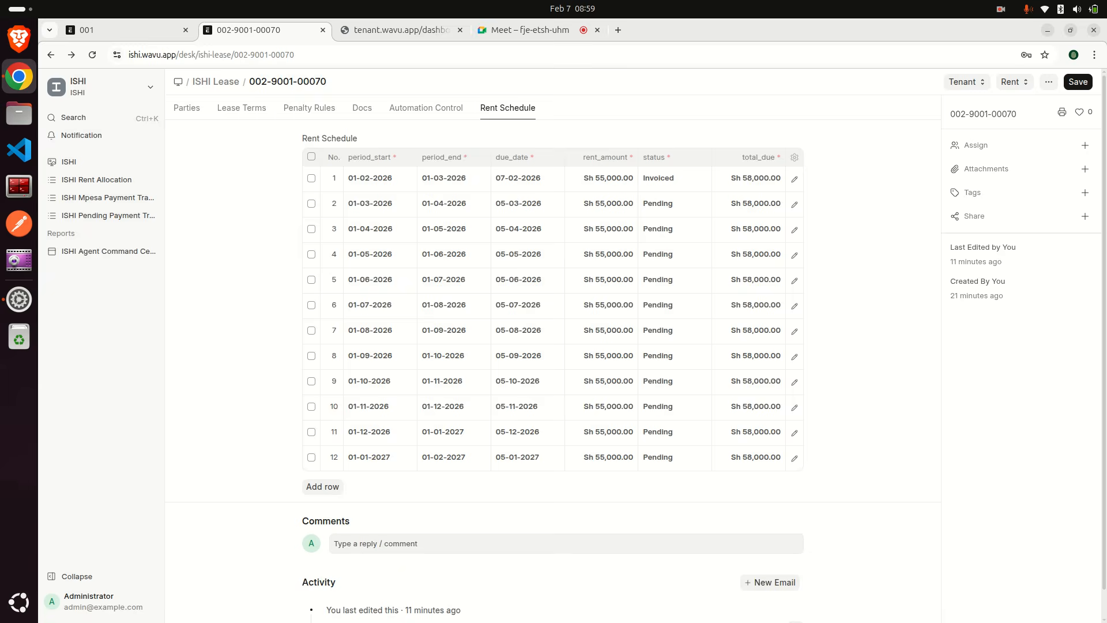
{"action": "key", "text": "ctrl+Tab"}
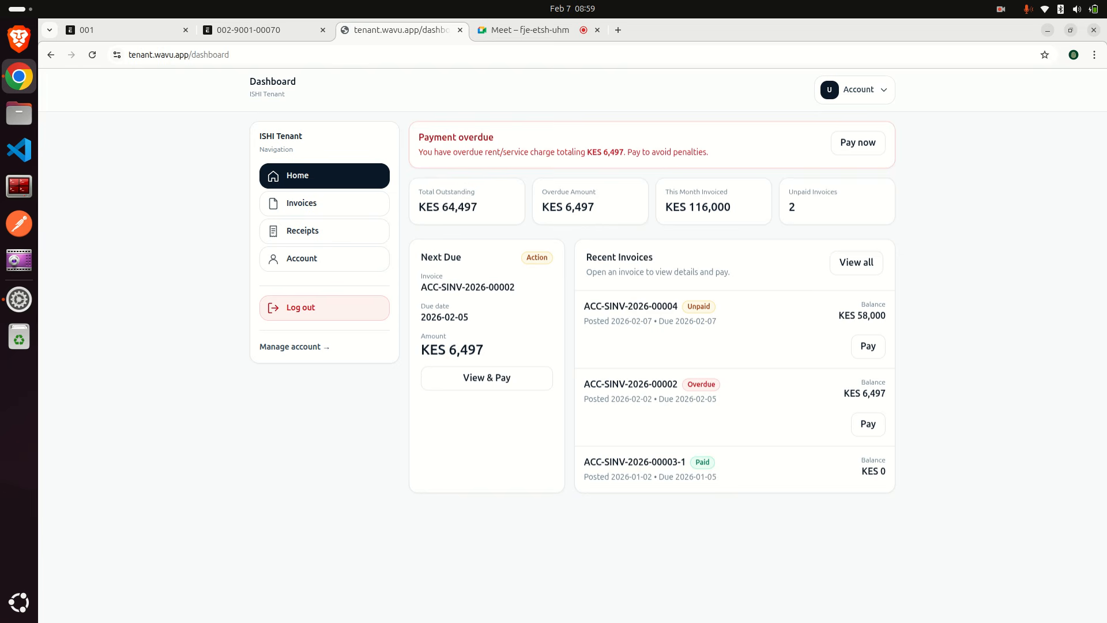
{"action": "key", "text": "ctrl+Tab"}
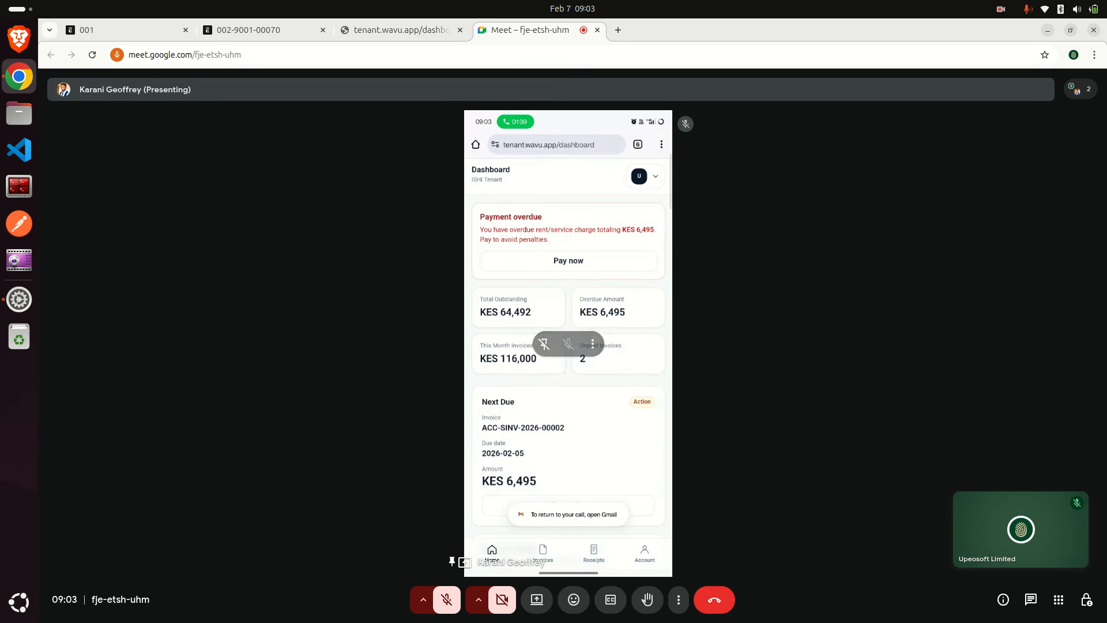
{"action": "key", "text": "ctrl+1"}
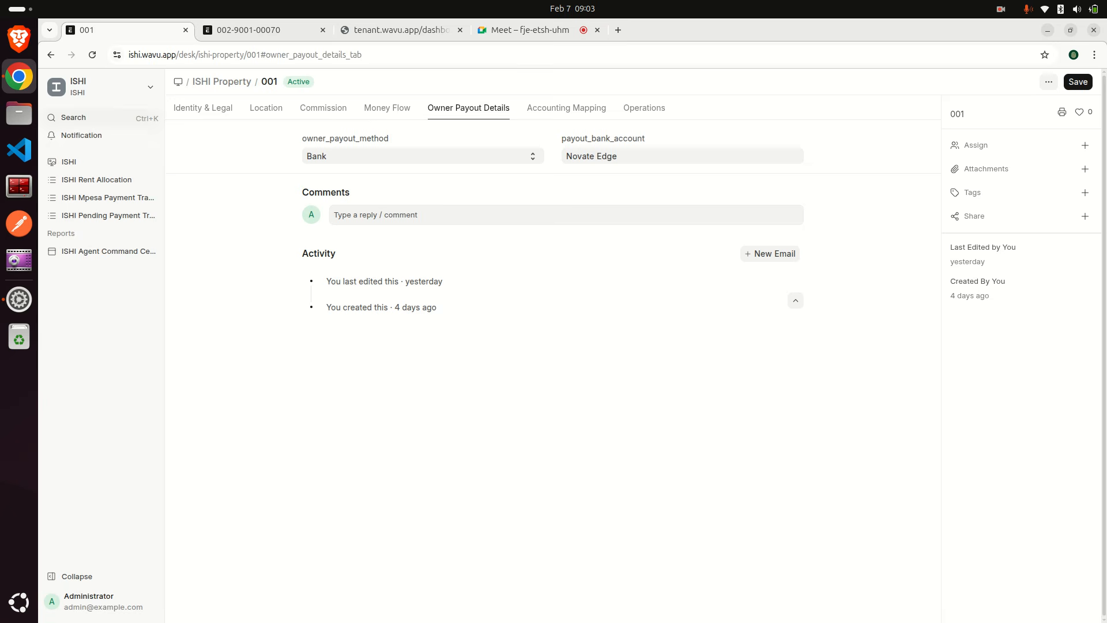
{"action": "key", "text": "ctrl+k"}
{"action": "type", "text": "sale sinv"}
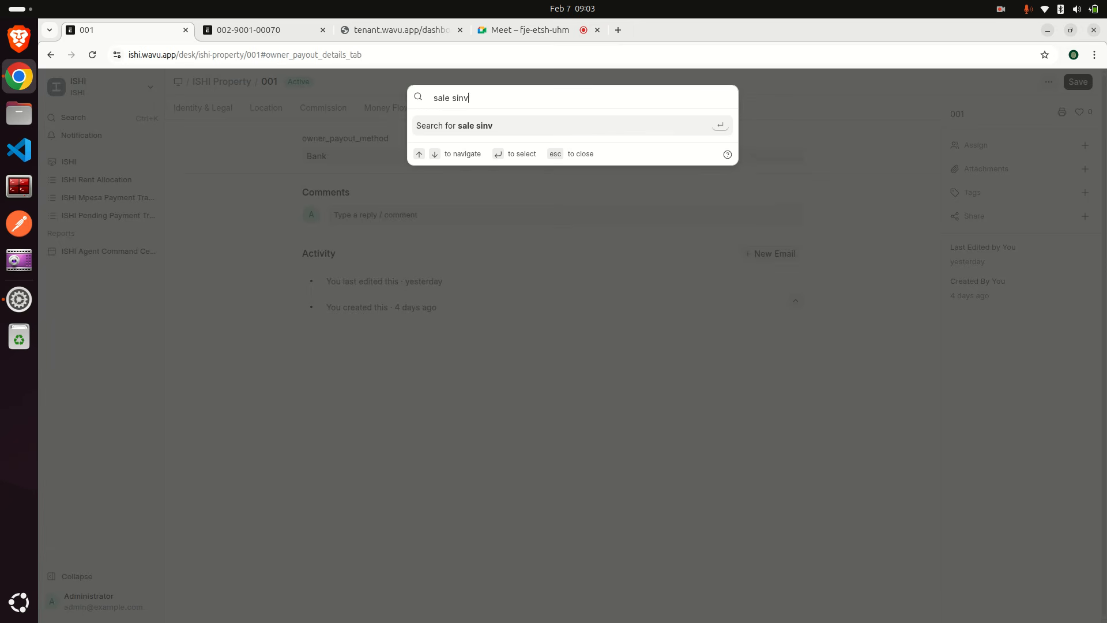
{"action": "key", "text": "BackSpace"}
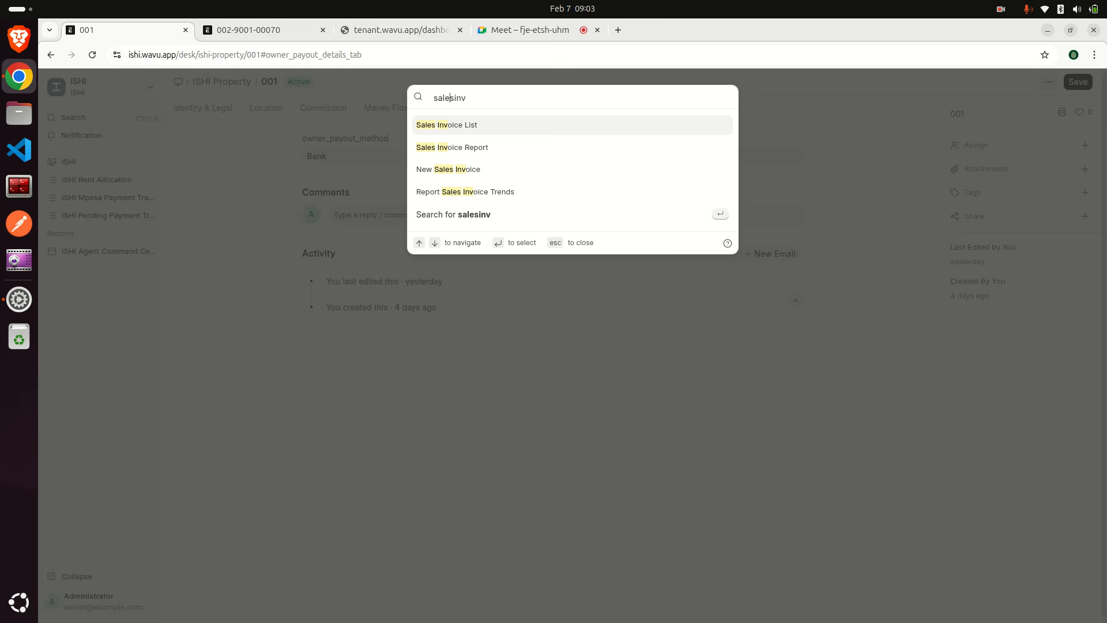
{"action": "key", "text": "Return"}
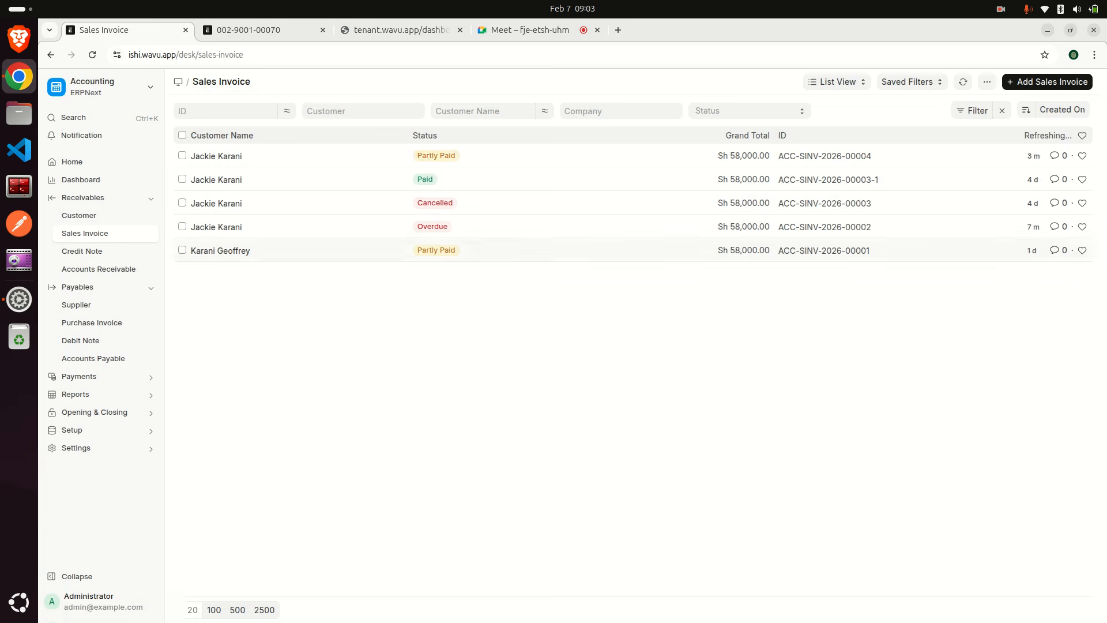
{"action": "left_click", "coordinate": [216, 226]}
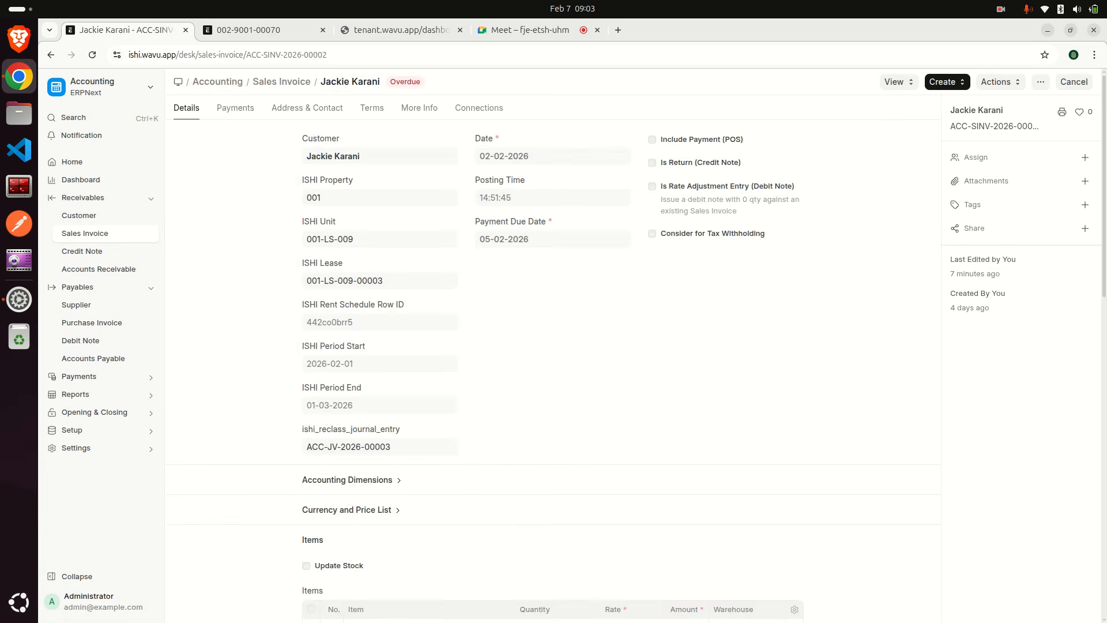
{"action": "scroll", "coordinate": [554, 346], "scroll_direction": "down", "scroll_amount": 10}
{"action": "scroll", "coordinate": [553, 369], "scroll_direction": "down", "scroll_amount": 4}
{"action": "left_click_drag", "start_coordinate": [615, 331], "coordinate": [577, 330]}
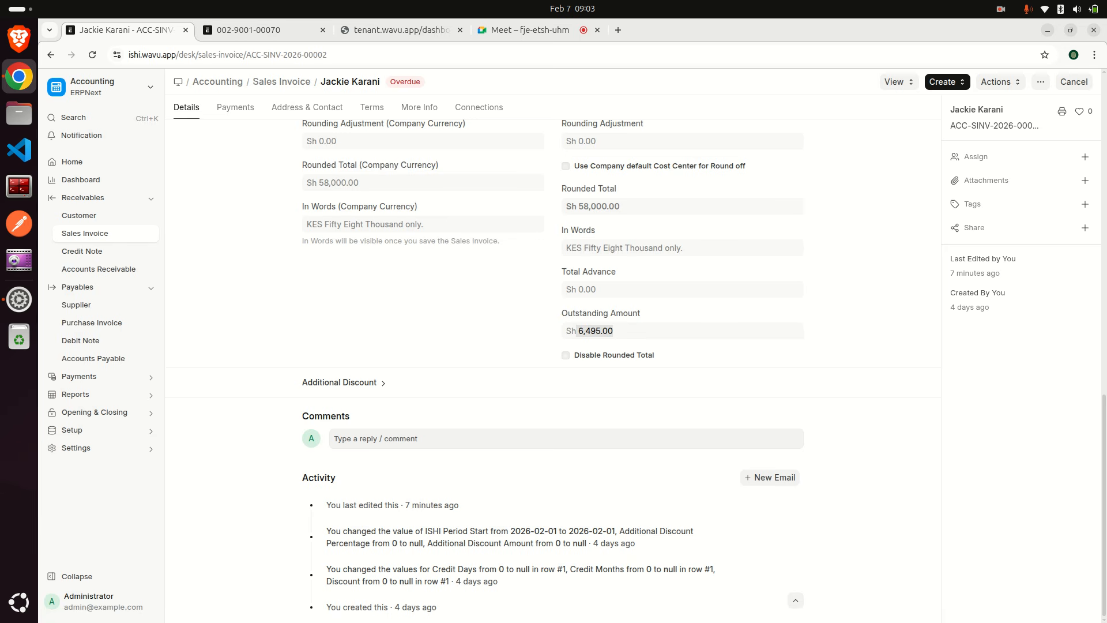
{"action": "scroll", "coordinate": [554, 369], "scroll_direction": "up", "scroll_amount": 12}
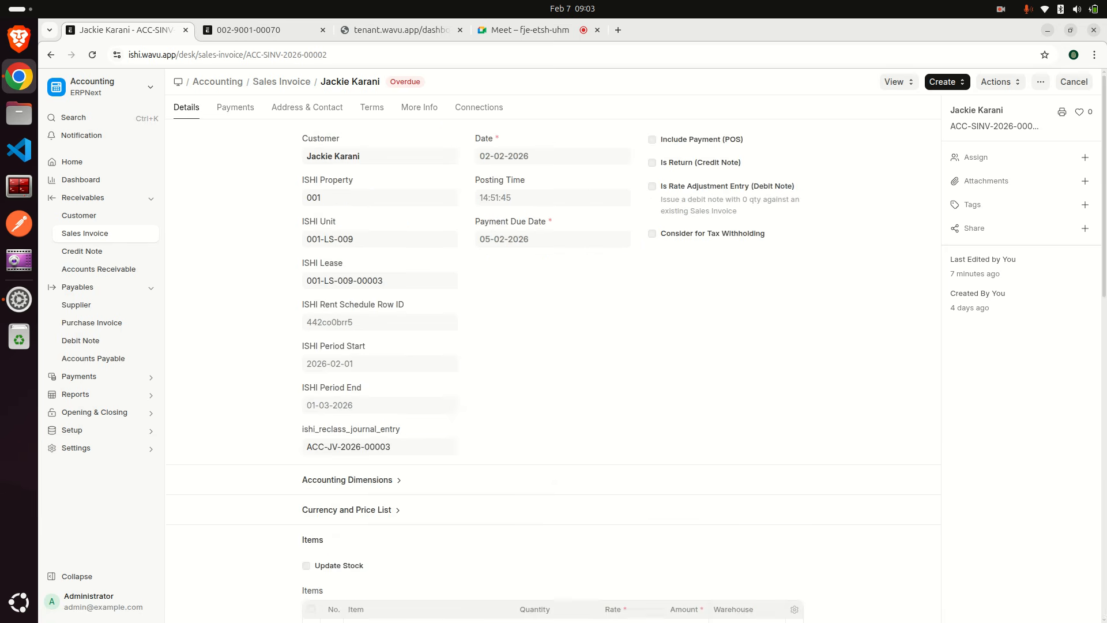
{"action": "scroll", "coordinate": [554, 369], "scroll_direction": "down", "scroll_amount": 12}
{"action": "scroll", "coordinate": [553, 369], "scroll_direction": "up", "scroll_amount": 12}
{"action": "scroll", "coordinate": [553, 369], "scroll_direction": "down", "scroll_amount": 20}
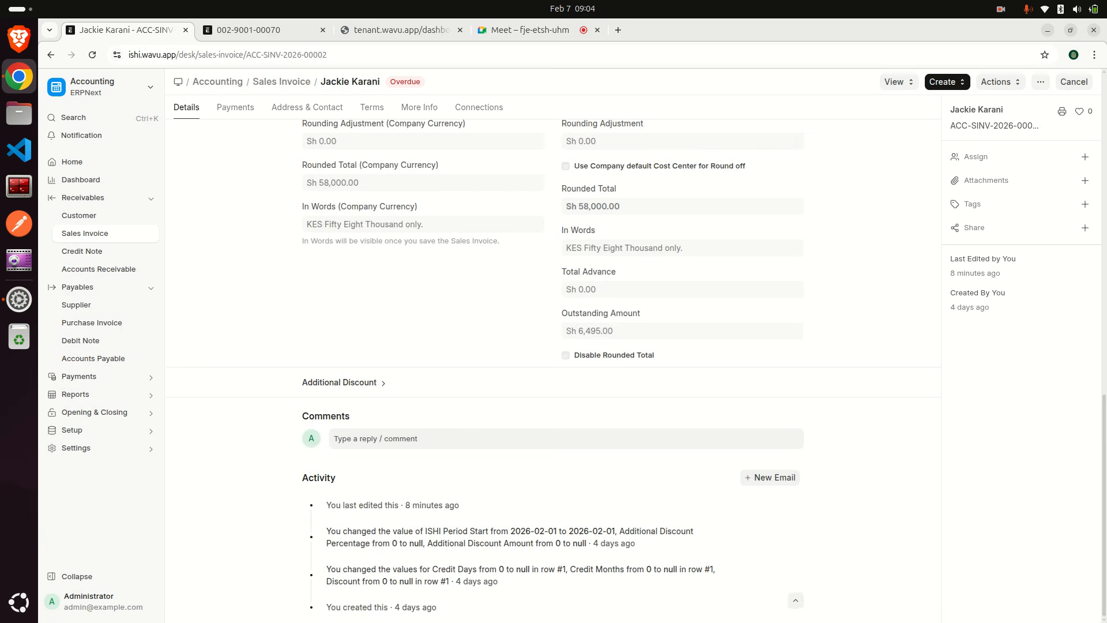
- Reload the tenant dashboard, point out the KES 6,495 overdue amount, then return to the invoice
{"action": "left_click", "coordinate": [402, 30]}
{"action": "right_click", "coordinate": [243, 239]}
{"action": "left_click", "coordinate": [276, 287]}
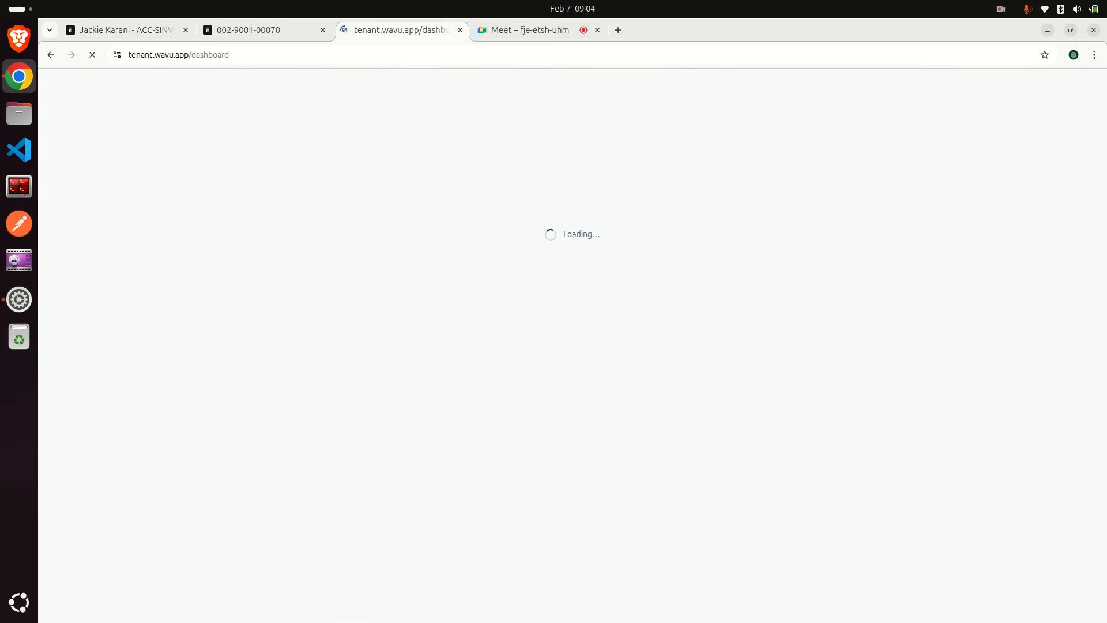
{"action": "left_click_drag", "start_coordinate": [587, 152], "coordinate": [619, 152]}
{"action": "left_click", "coordinate": [652, 152]}
{"action": "left_click", "coordinate": [619, 152]}
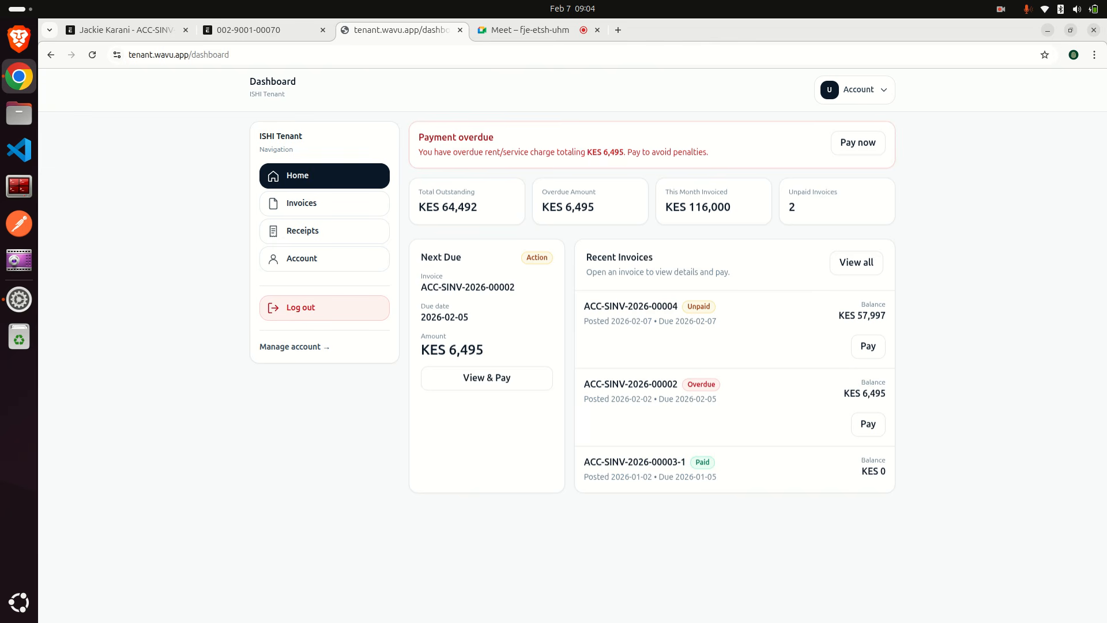
{"action": "left_click", "coordinate": [288, 30]}
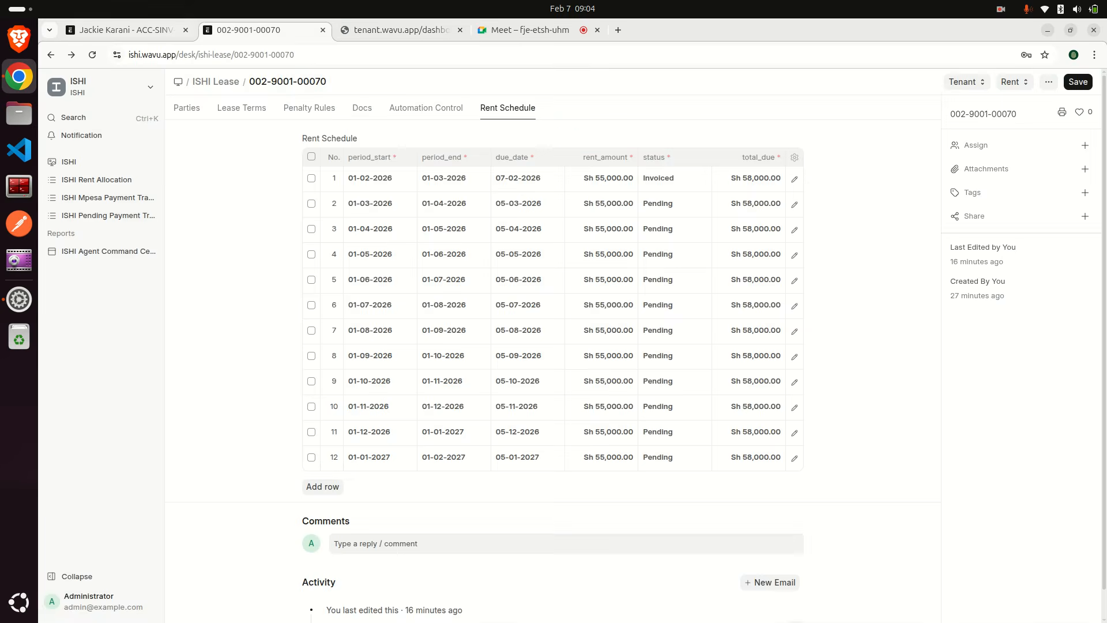
- Create a Cash payment entry of 6,495.00 from invoice ACC-SINV-2026-00002 and save it as draft
{"action": "left_click", "coordinate": [138, 30]}
{"action": "scroll", "coordinate": [552, 369], "scroll_direction": "up", "scroll_amount": 15}
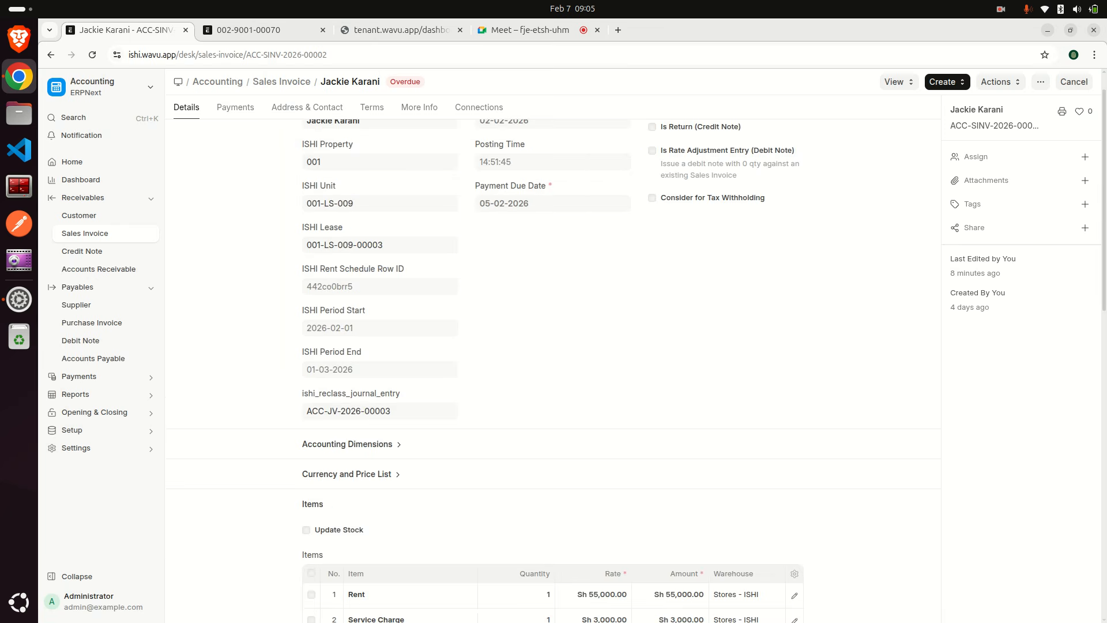
{"action": "left_click", "coordinate": [947, 82]}
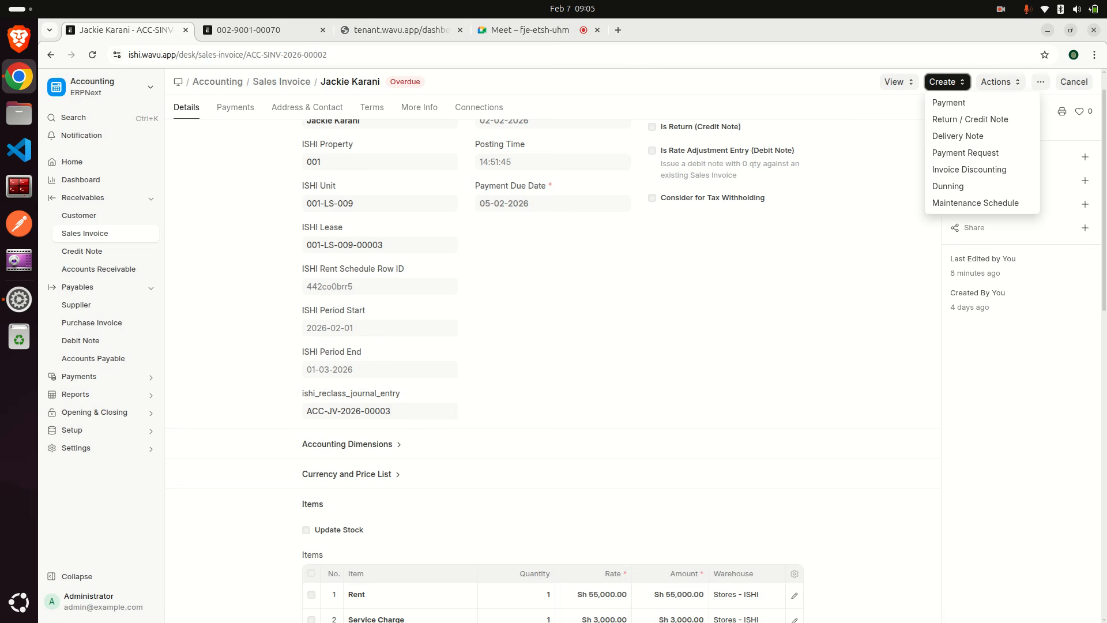
{"action": "left_click", "coordinate": [957, 102]}
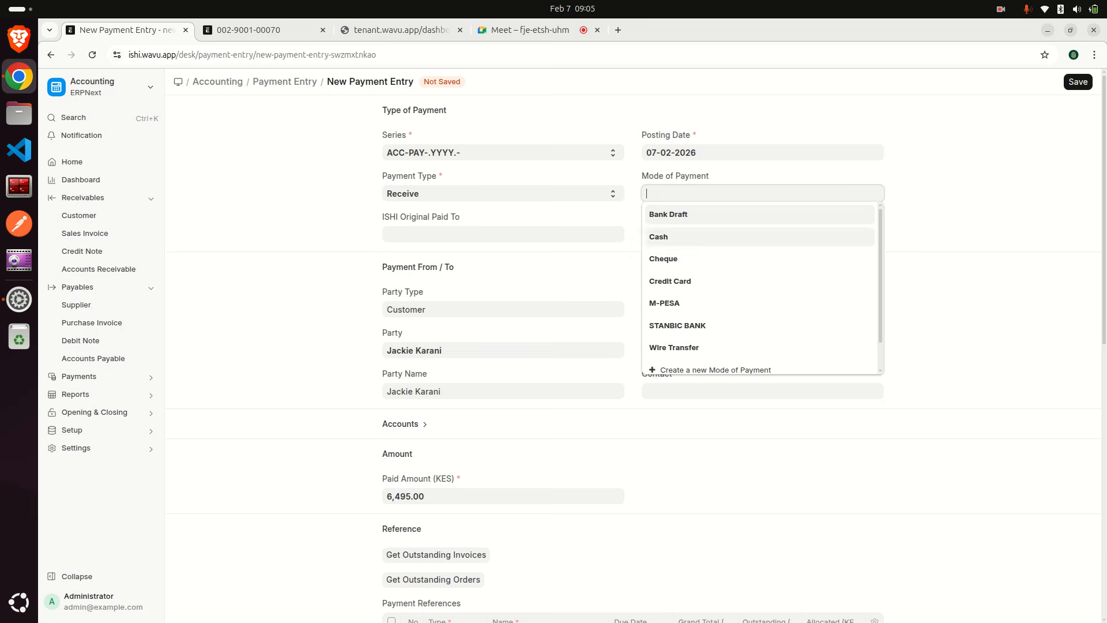
{"action": "left_click", "coordinate": [658, 236]}
{"action": "scroll", "coordinate": [634, 357], "scroll_direction": "down", "scroll_amount": 6}
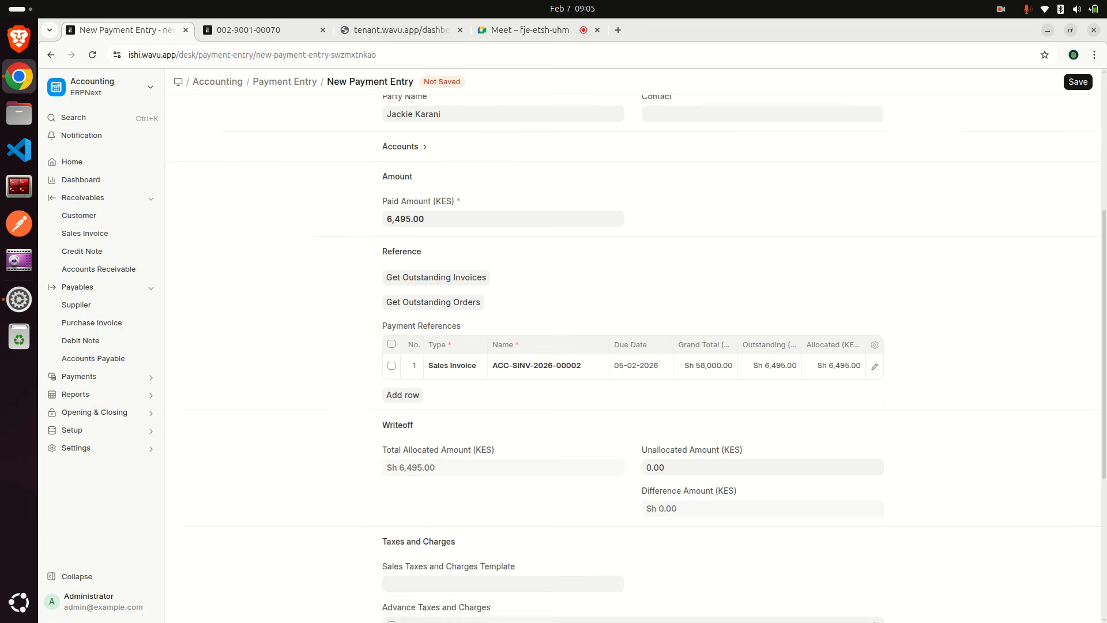
{"action": "left_click", "coordinate": [503, 150]}
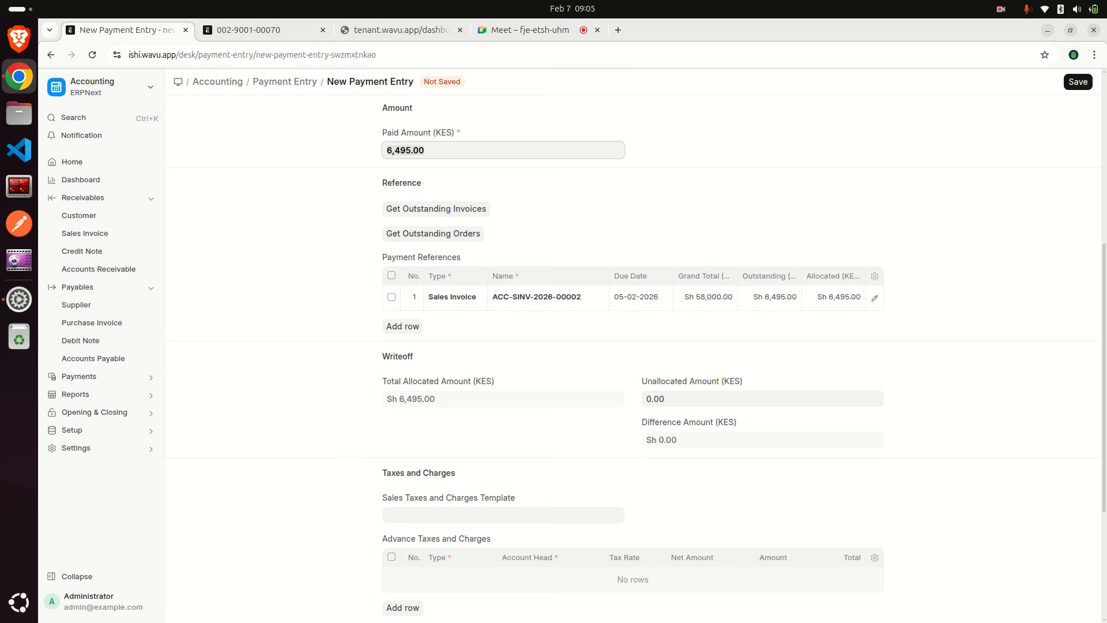
{"action": "scroll", "coordinate": [634, 357], "scroll_direction": "up", "scroll_amount": 5}
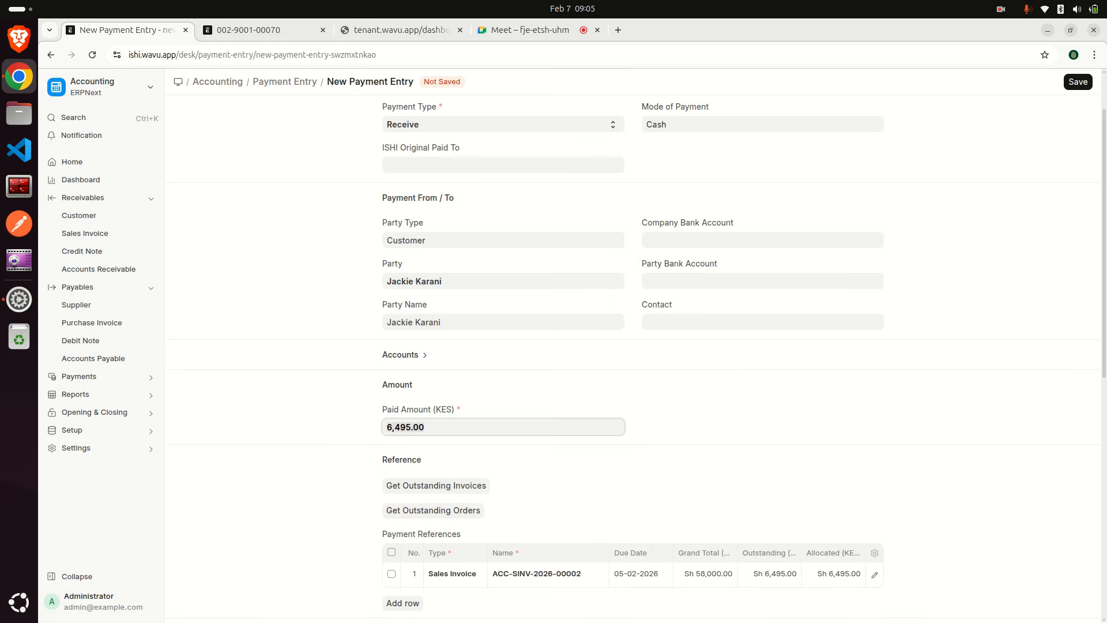
{"action": "scroll", "coordinate": [634, 358], "scroll_direction": "up", "scroll_amount": 1}
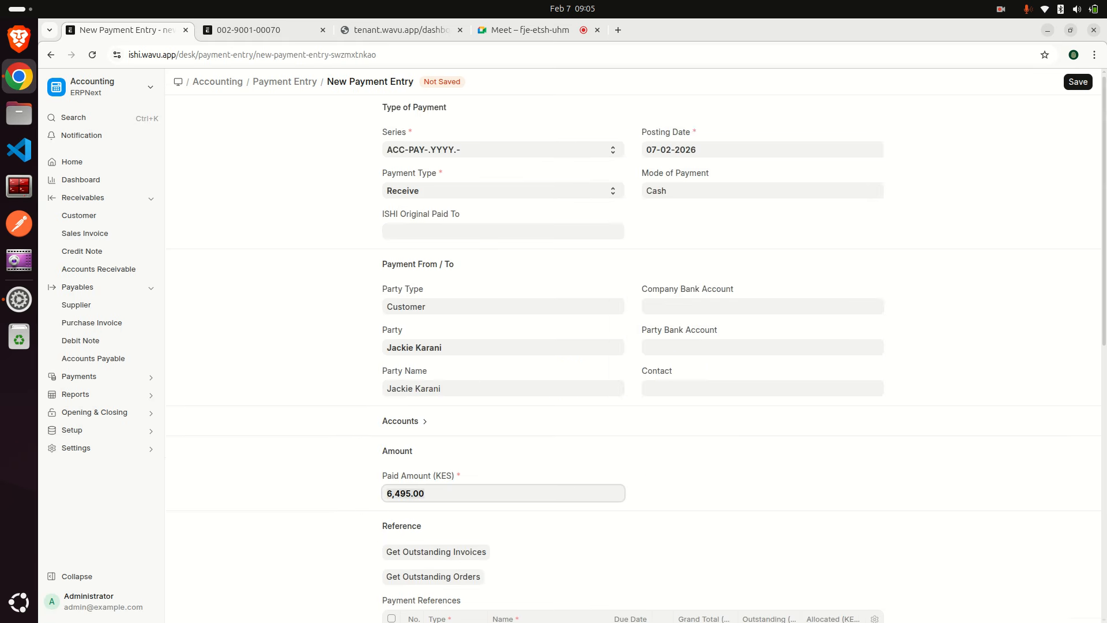
{"action": "key", "text": "ctrl+s"}
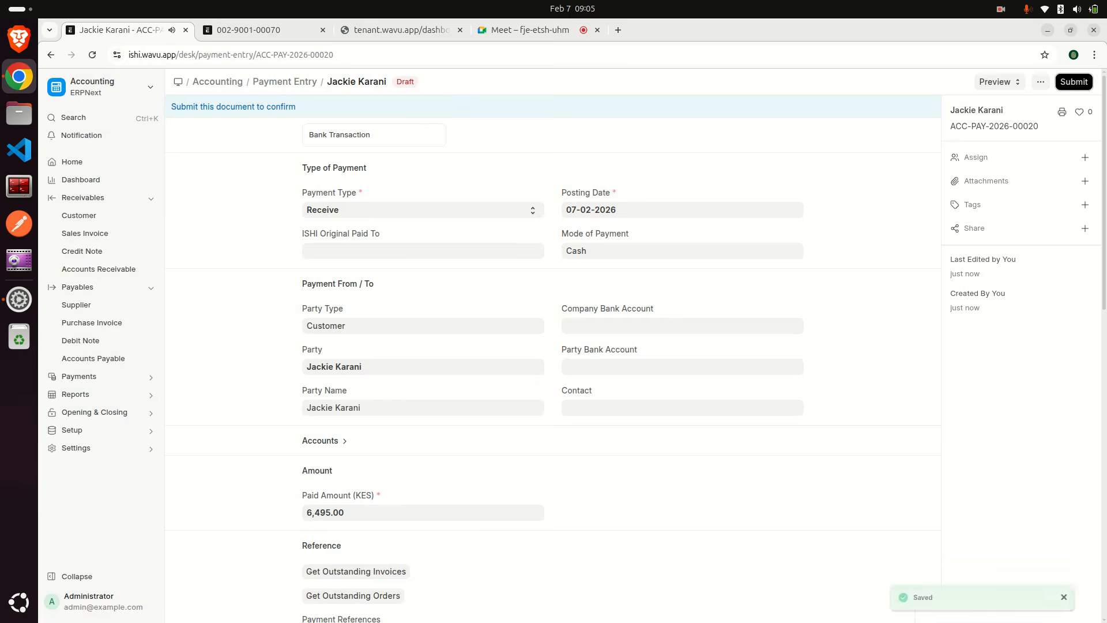
- Submit payment ACC-PAY-2026-00020 and reload the tenant dashboard to show KES 0 overdue
{"action": "key", "text": "ctrl+s"}
{"action": "key", "text": "ctrl+s"}
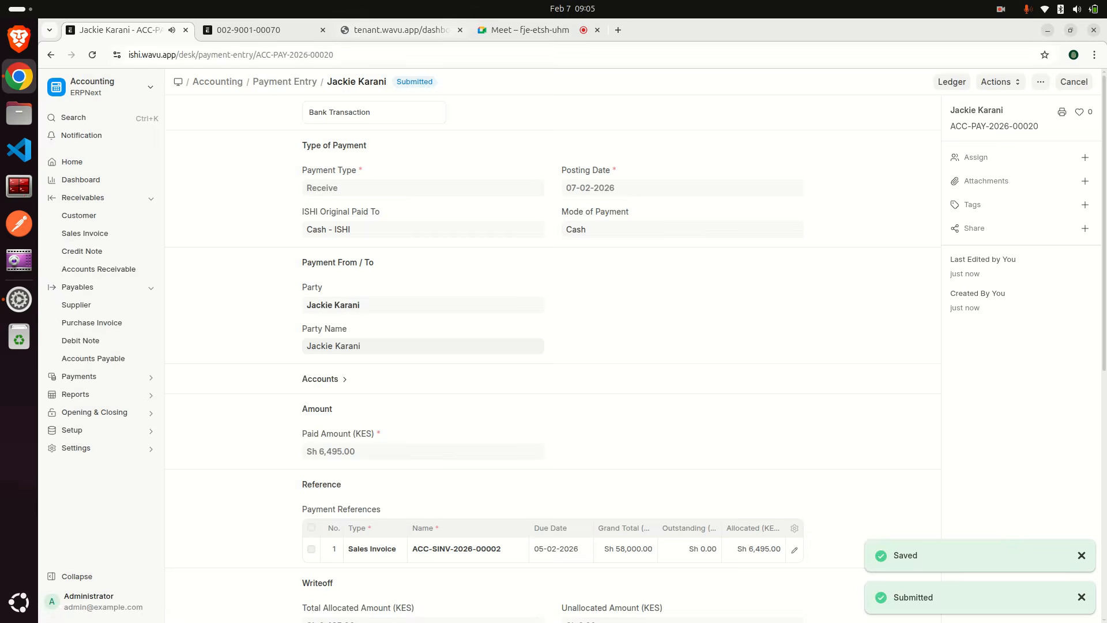
{"action": "key", "text": "ctrl+3"}
{"action": "key", "text": "ctrl+r"}
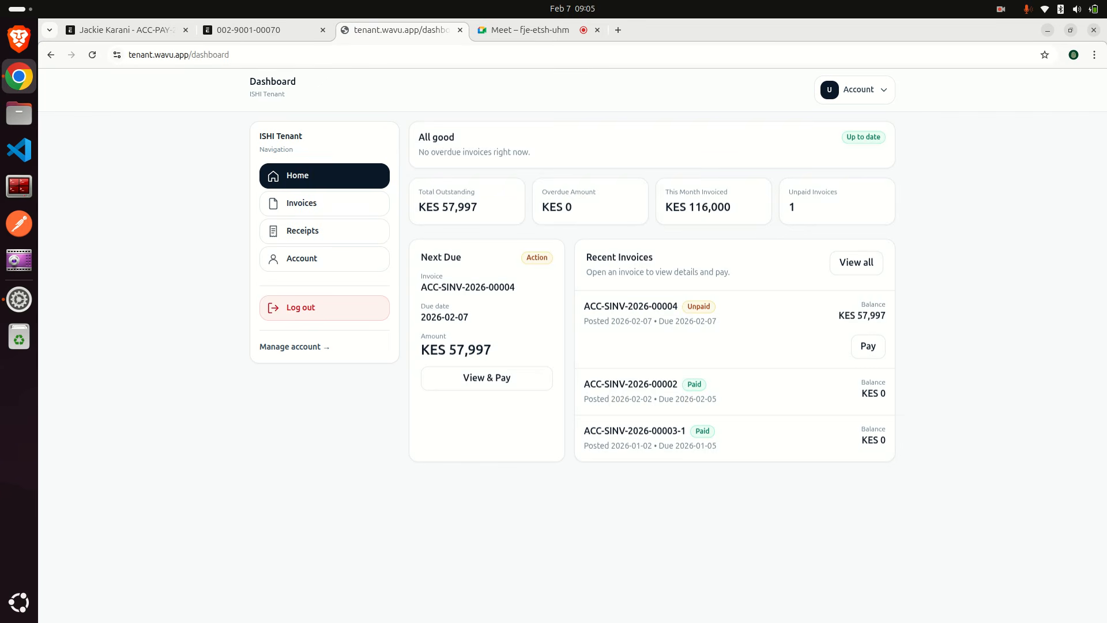
{"action": "left_click_drag", "start_coordinate": [846, 137], "coordinate": [881, 137]}
{"action": "left_click", "coordinate": [865, 139]}
{"action": "left_click_drag", "start_coordinate": [845, 137], "coordinate": [839, 193]}
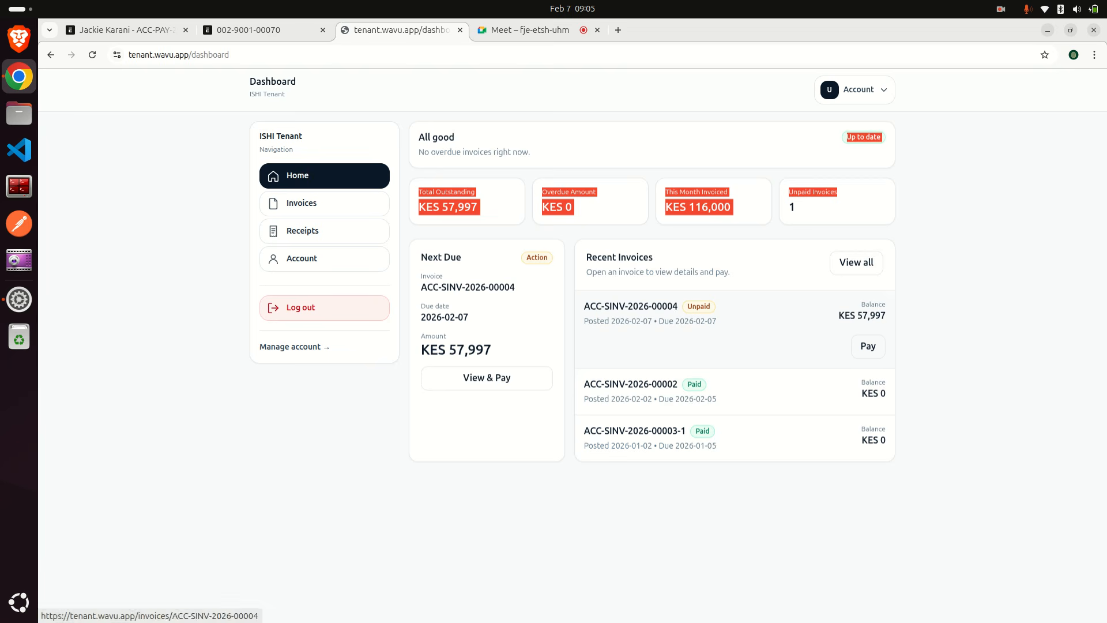
{"action": "left_click", "coordinate": [868, 347]}
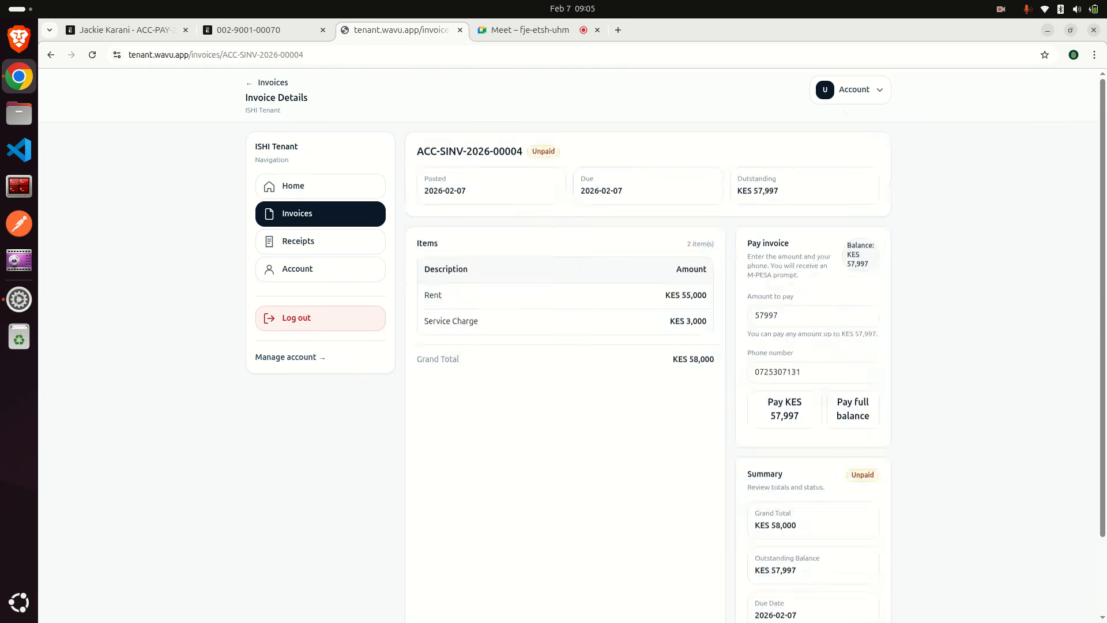
{"action": "key", "text": "alt+Left"}
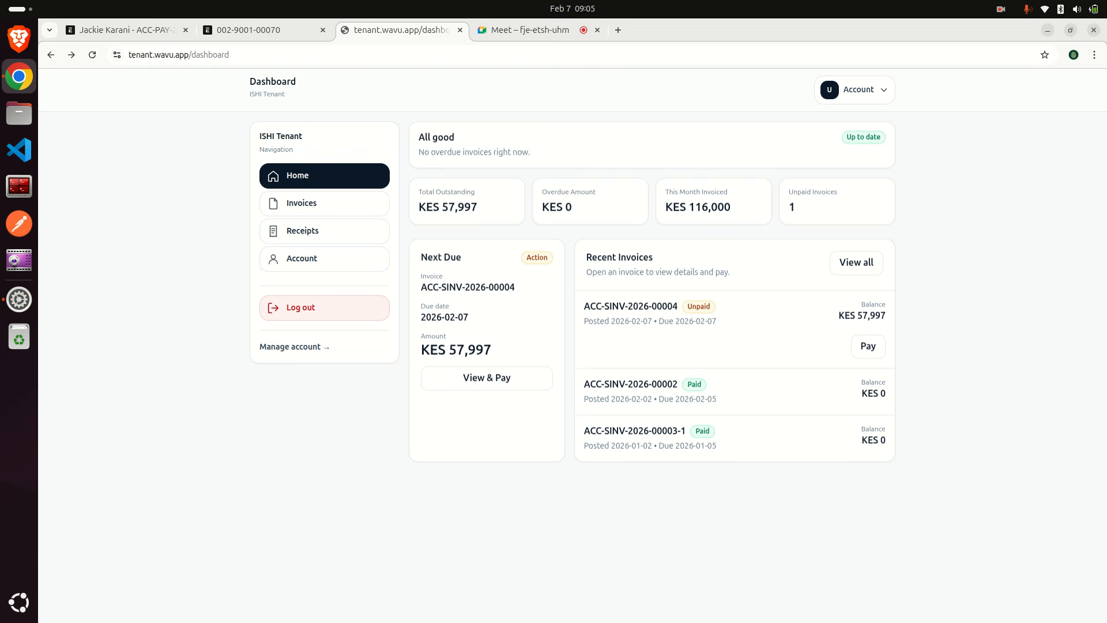
- Close the payment entry tab and the Google Meet tab, leaving the tenant dashboard showing
{"action": "left_click", "coordinate": [156, 30]}
{"action": "left_click", "coordinate": [186, 30]}
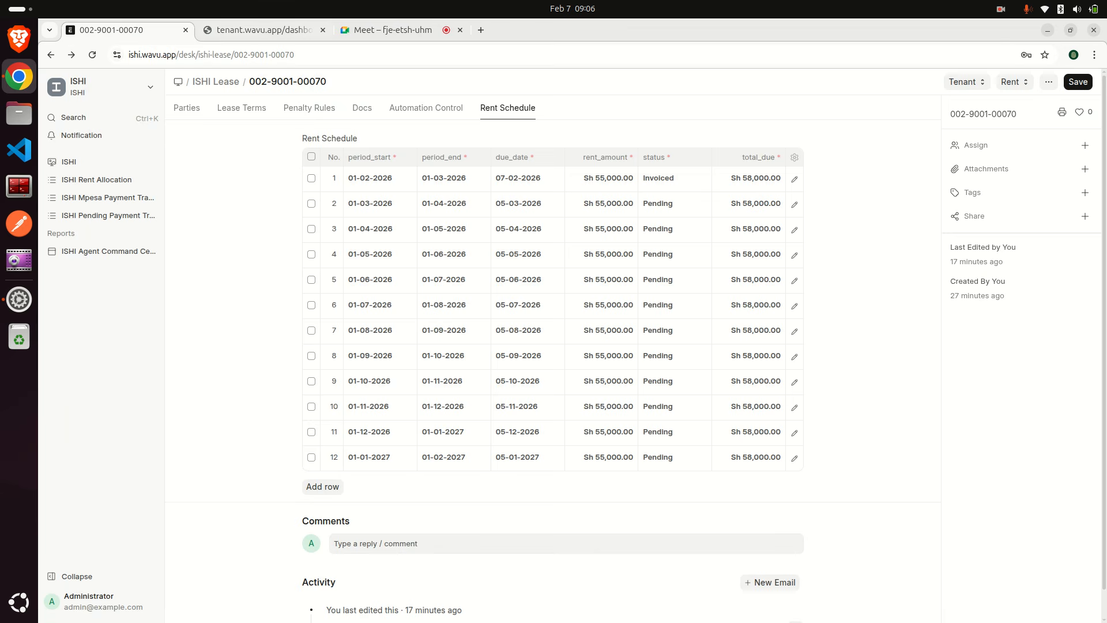
{"action": "key", "text": "ctrl+Tab"}
{"action": "key", "text": "ctrl+Tab"}
{"action": "key", "text": "ctrl+w"}
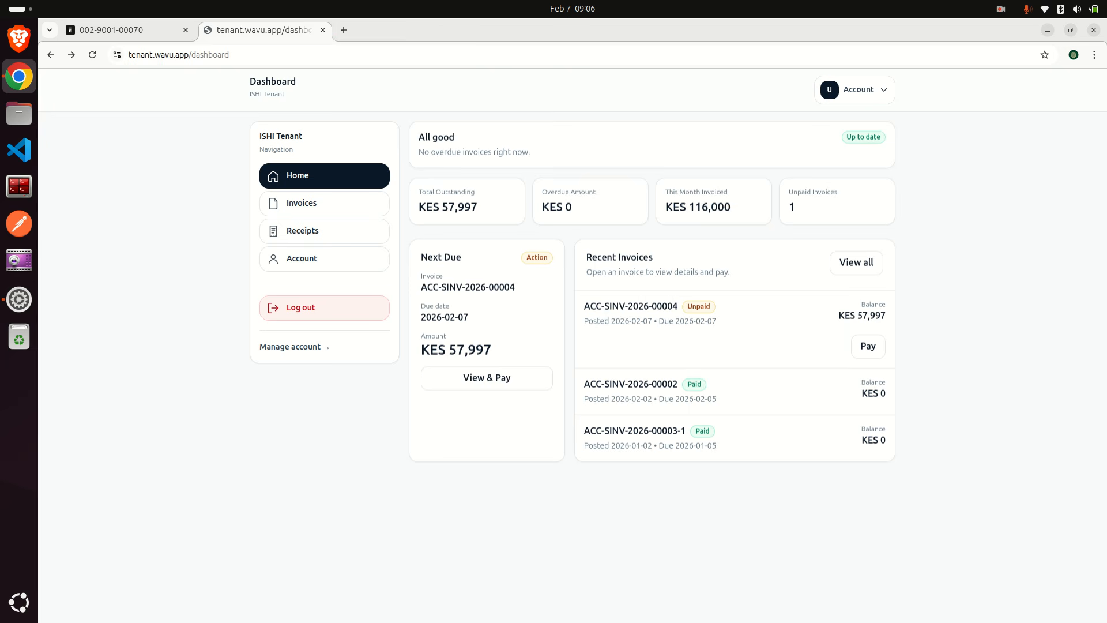